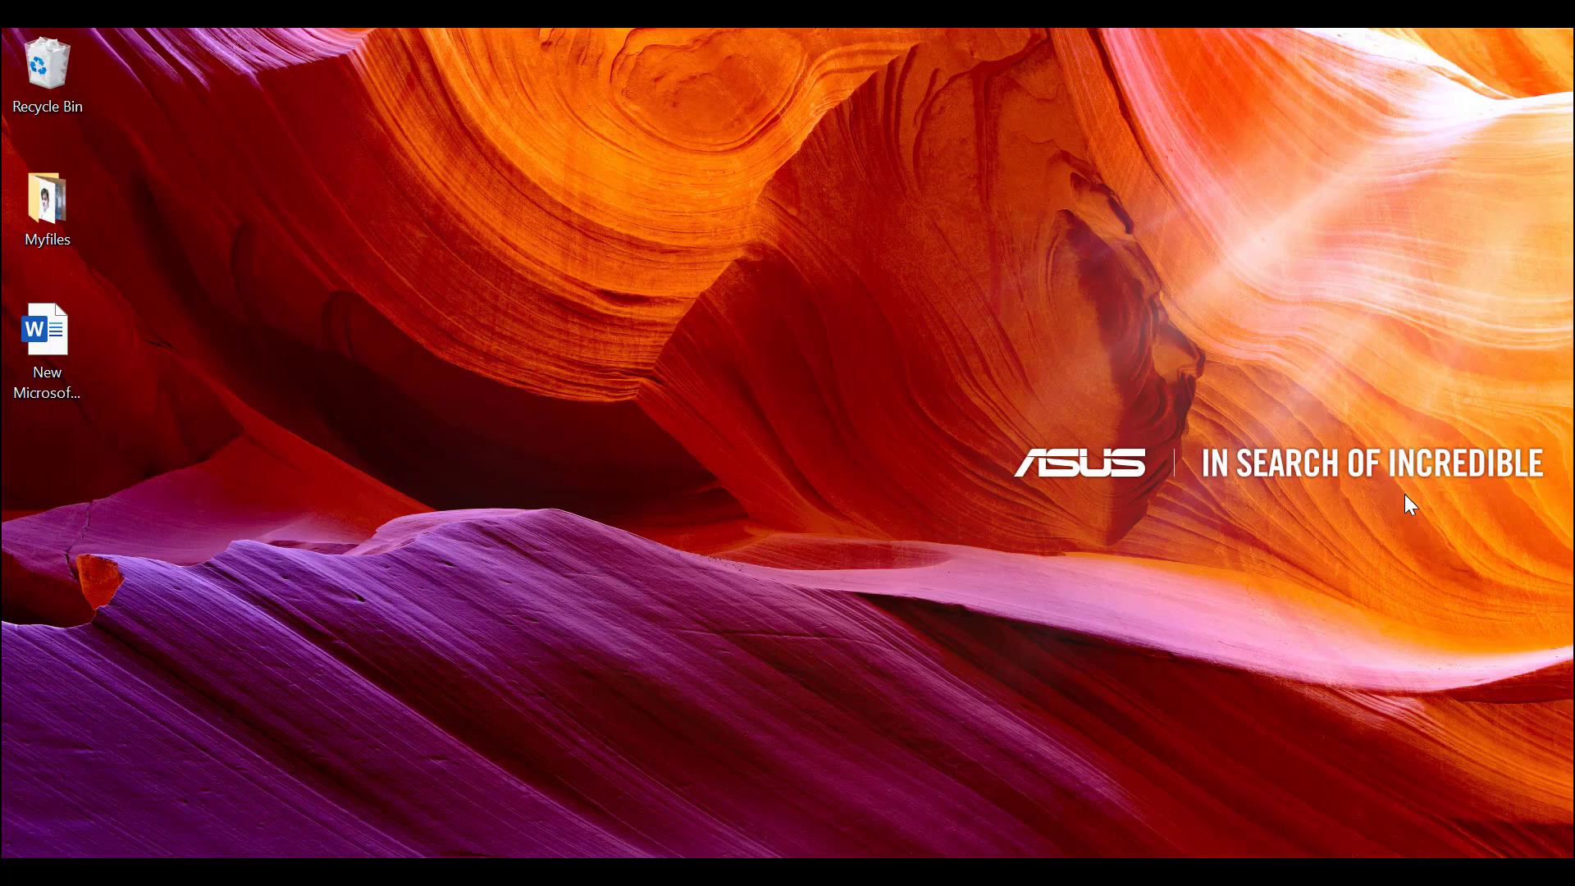
right_click(675, 287)
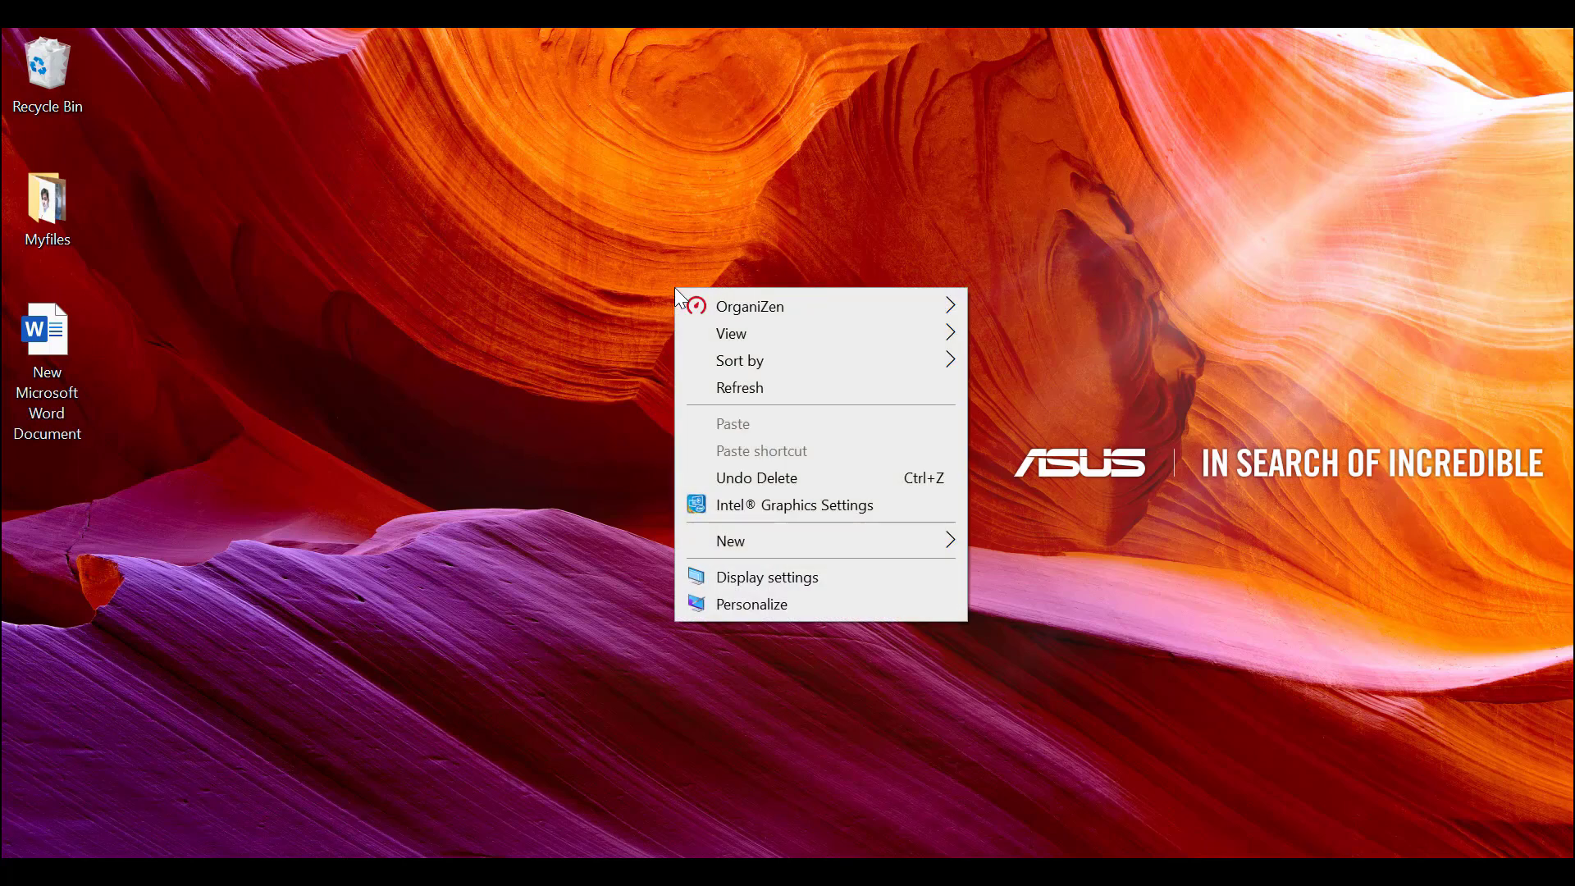
mouse_move(880, 535)
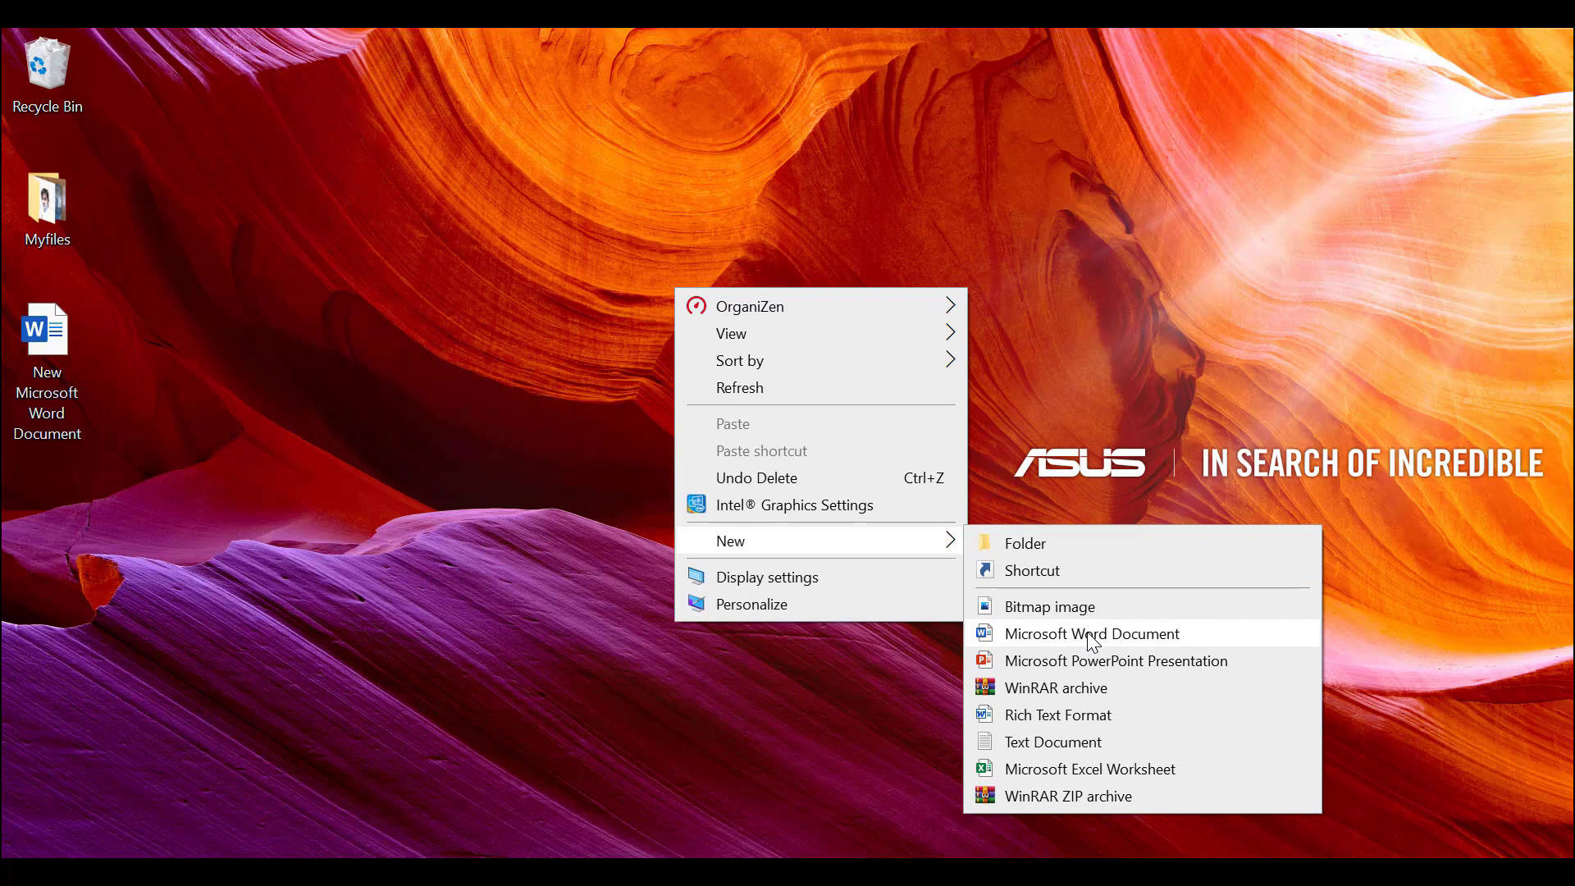
click(687, 728)
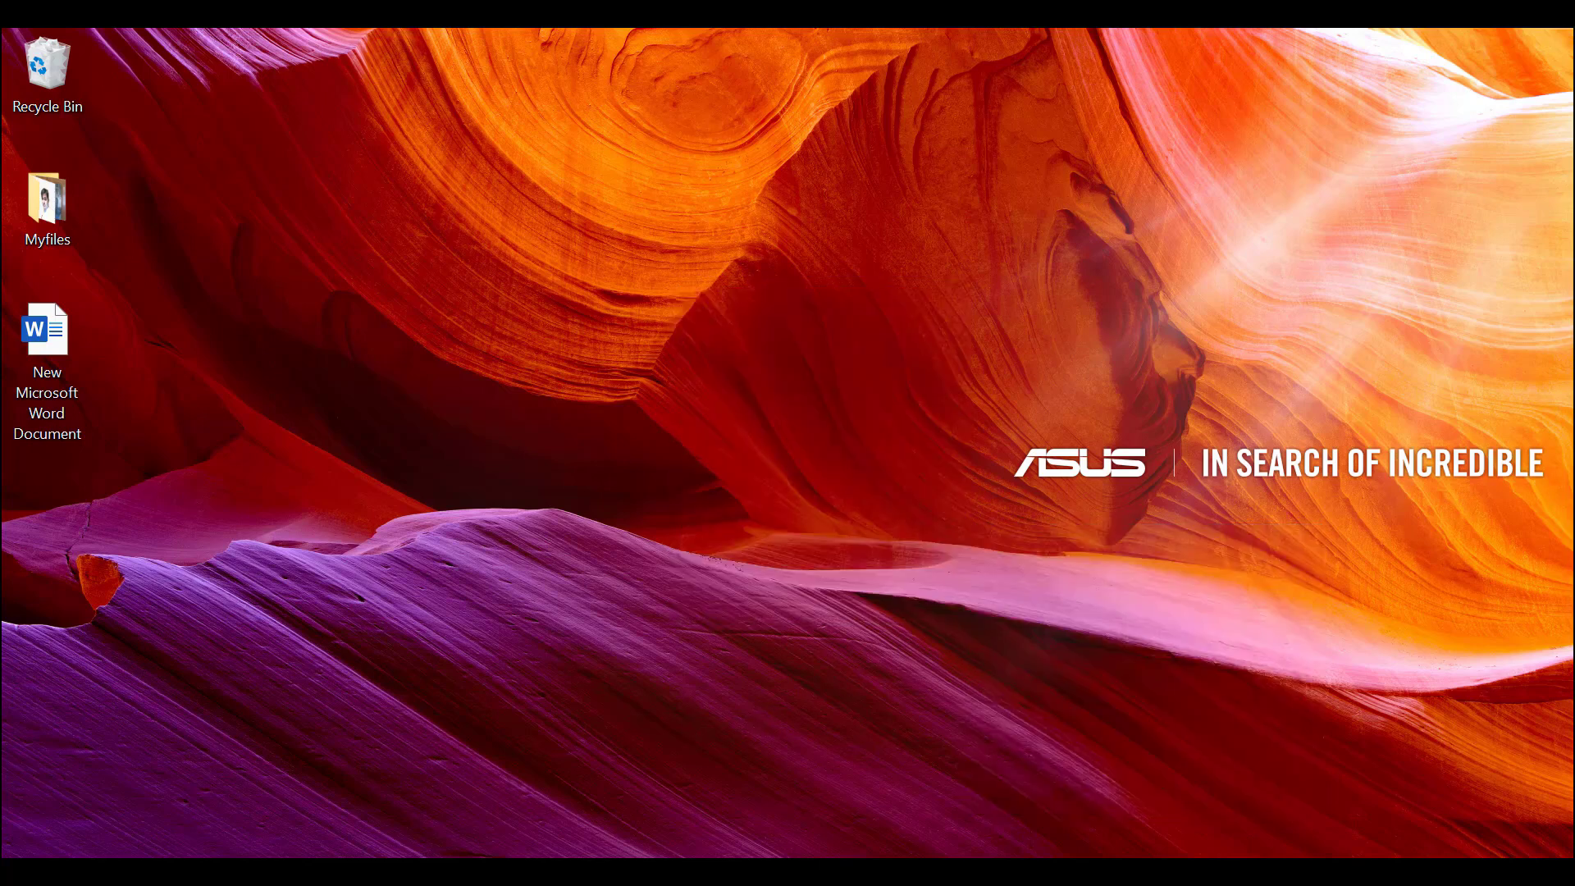
- Find Word through the Windows search and launch it
key(super+s)
text(word)
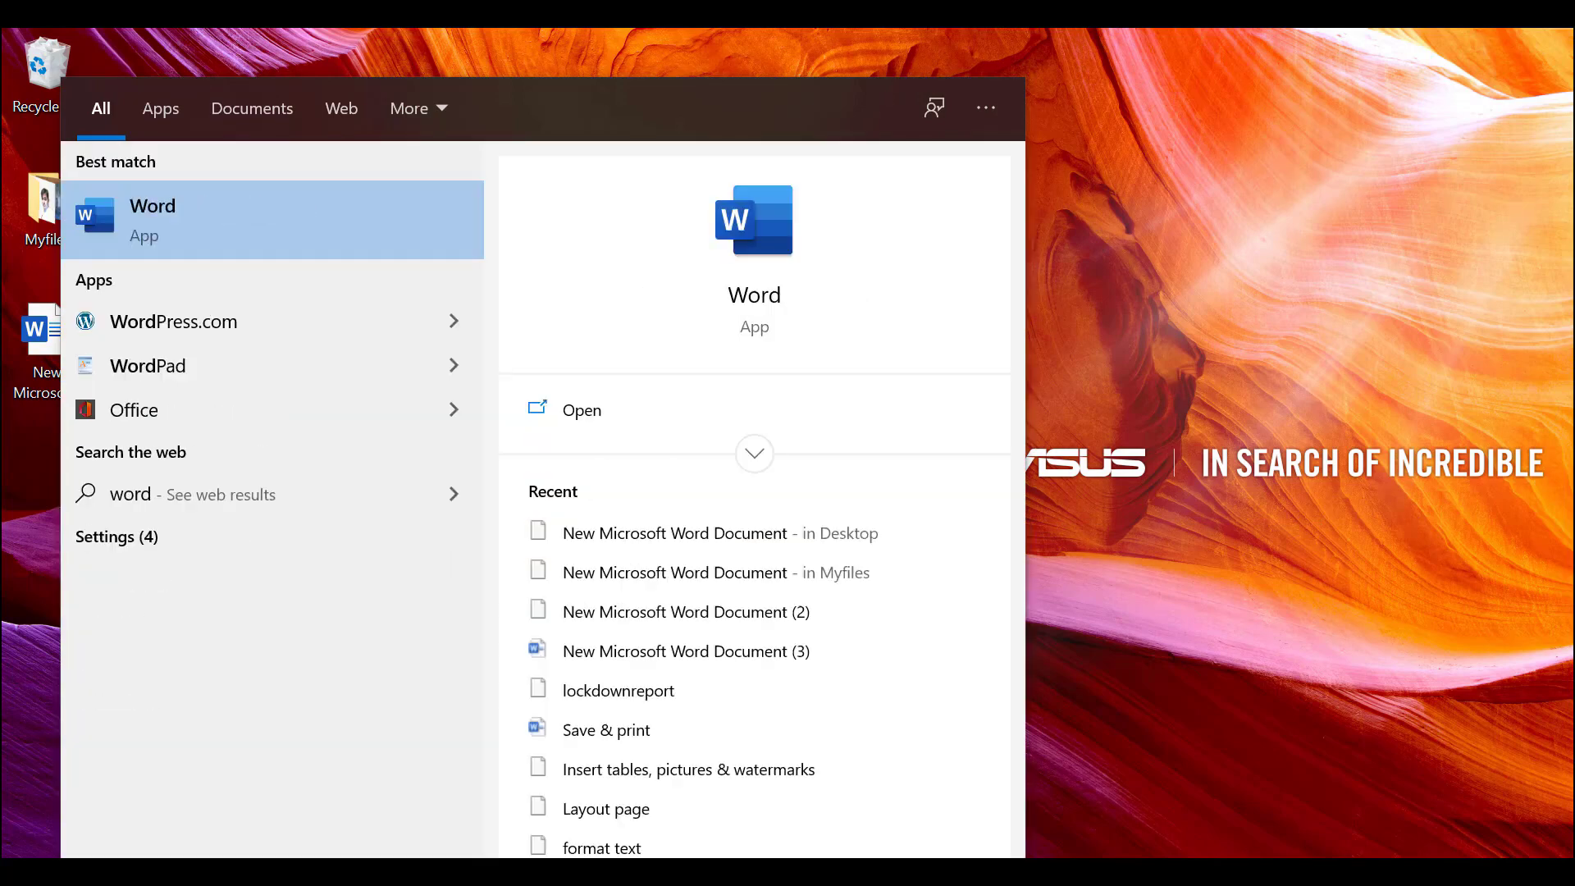
click(231, 227)
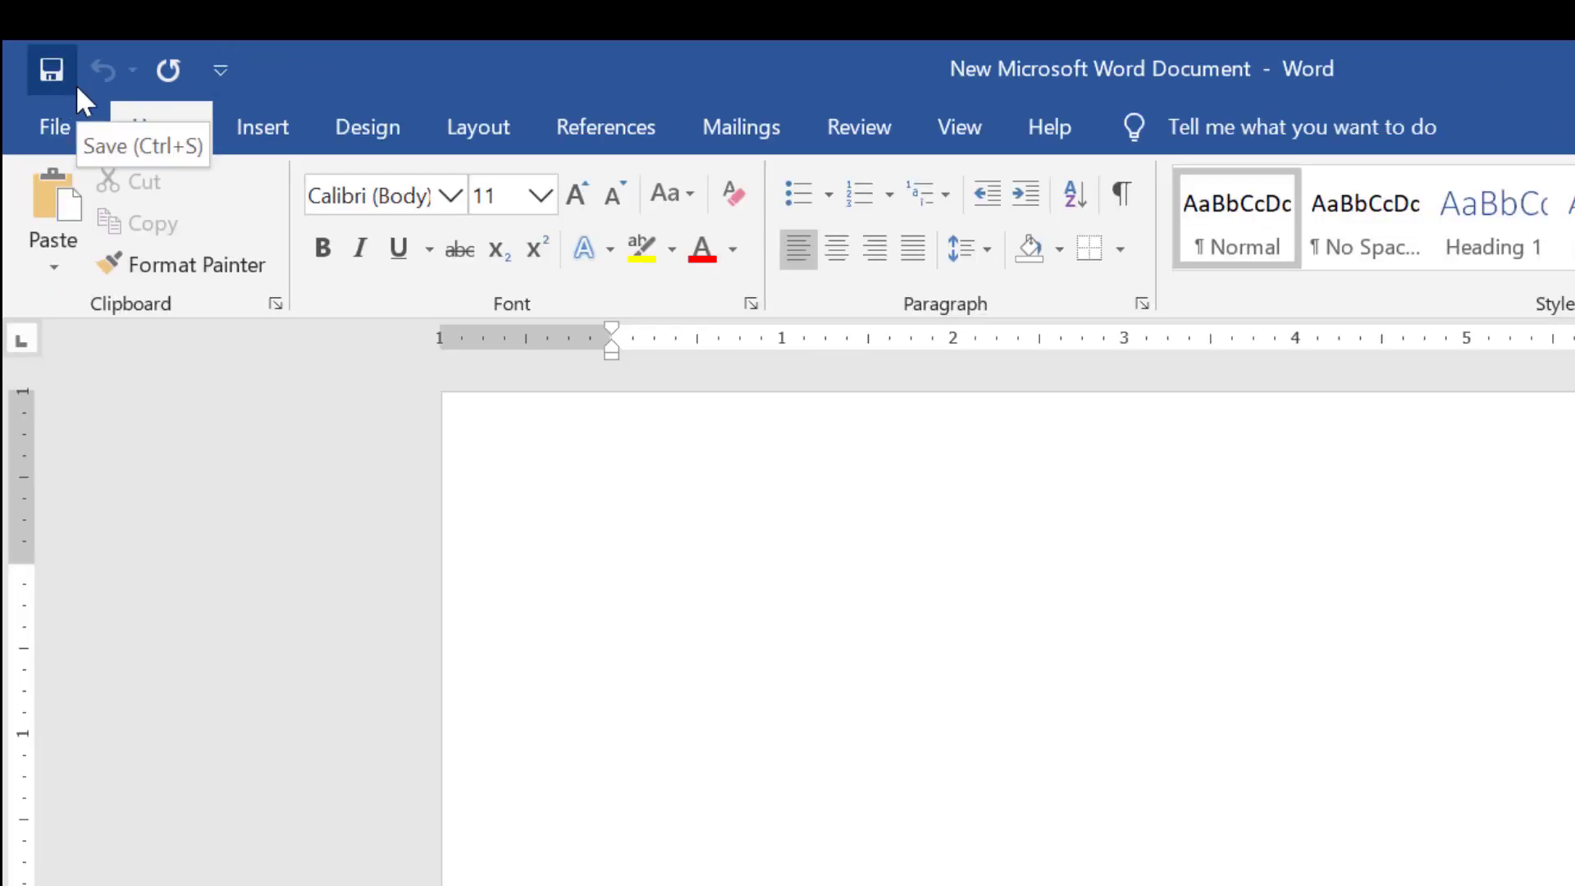
- Add the Draw Table, Email, Open and New commands to the Quick Access Toolbar
click(219, 68)
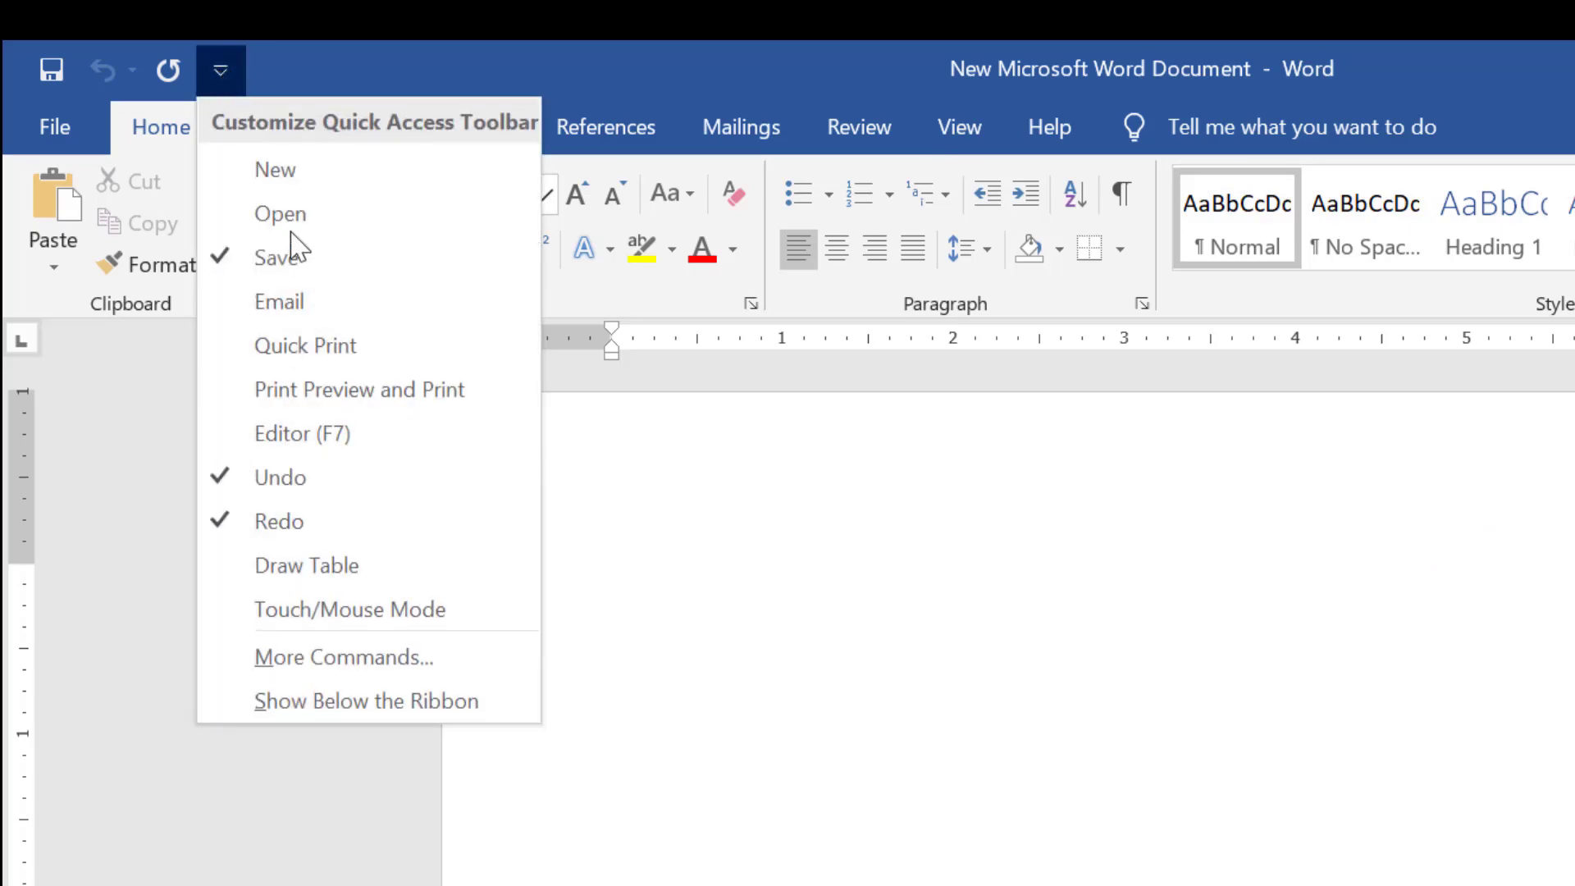
click(256, 579)
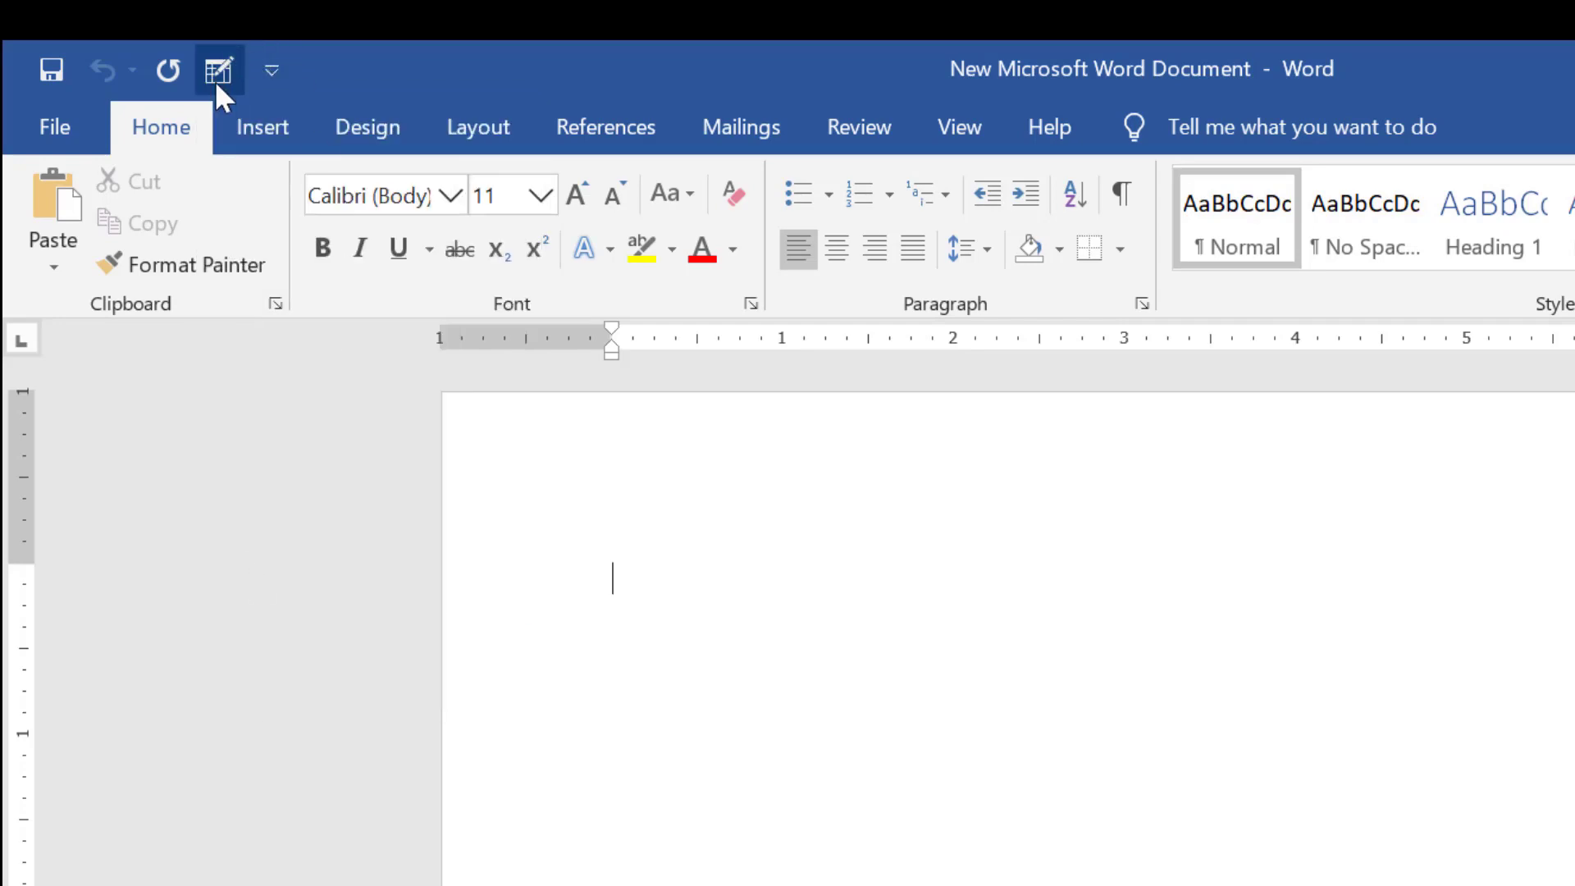
click(272, 70)
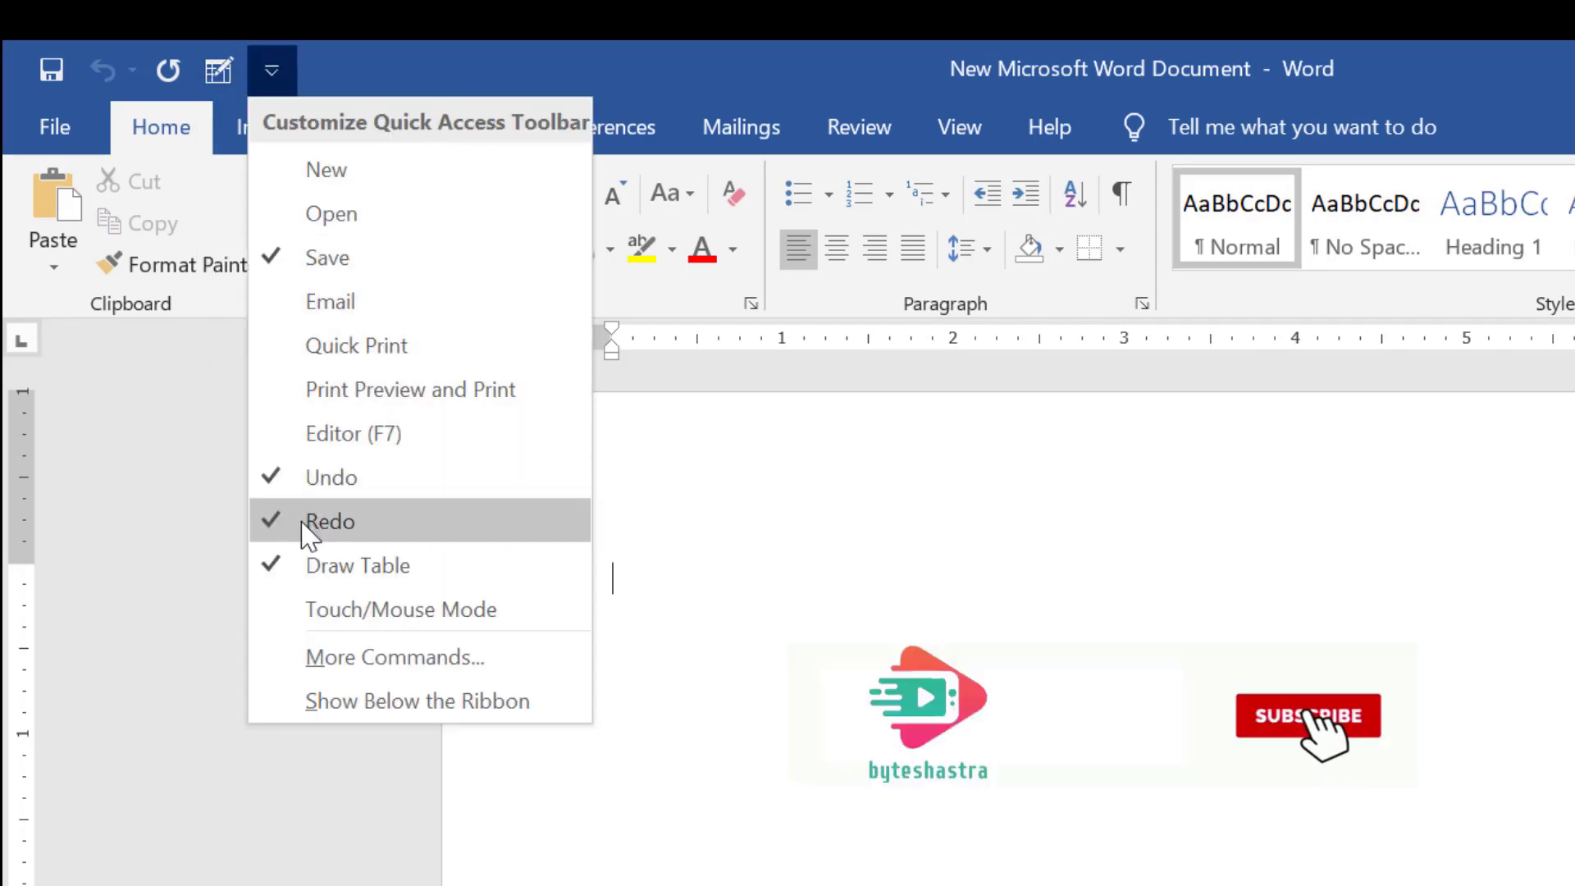
click(310, 305)
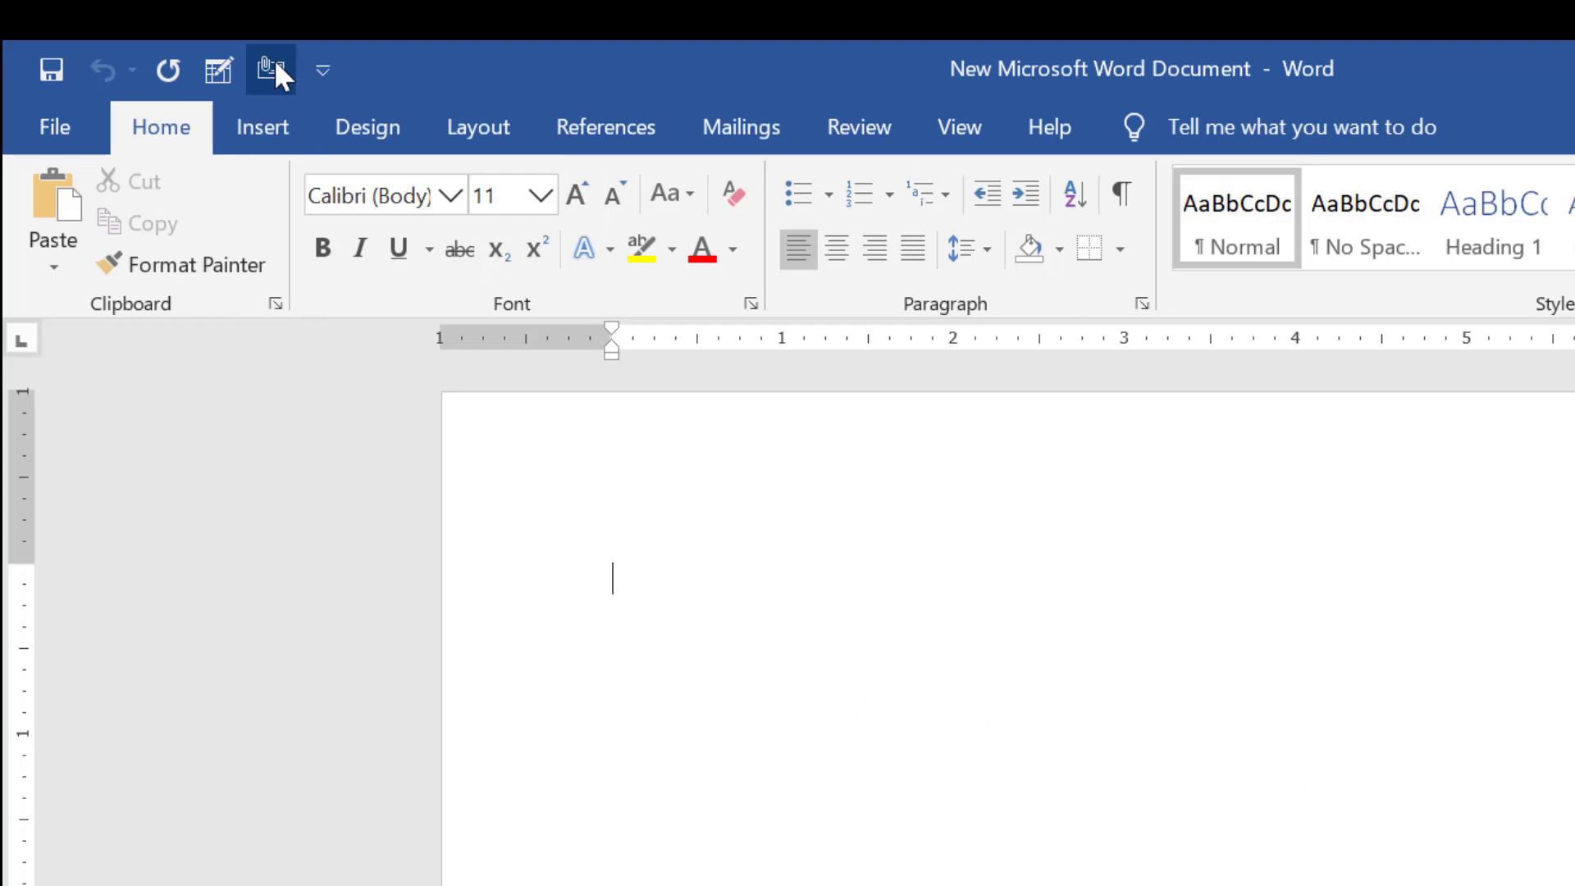
click(321, 73)
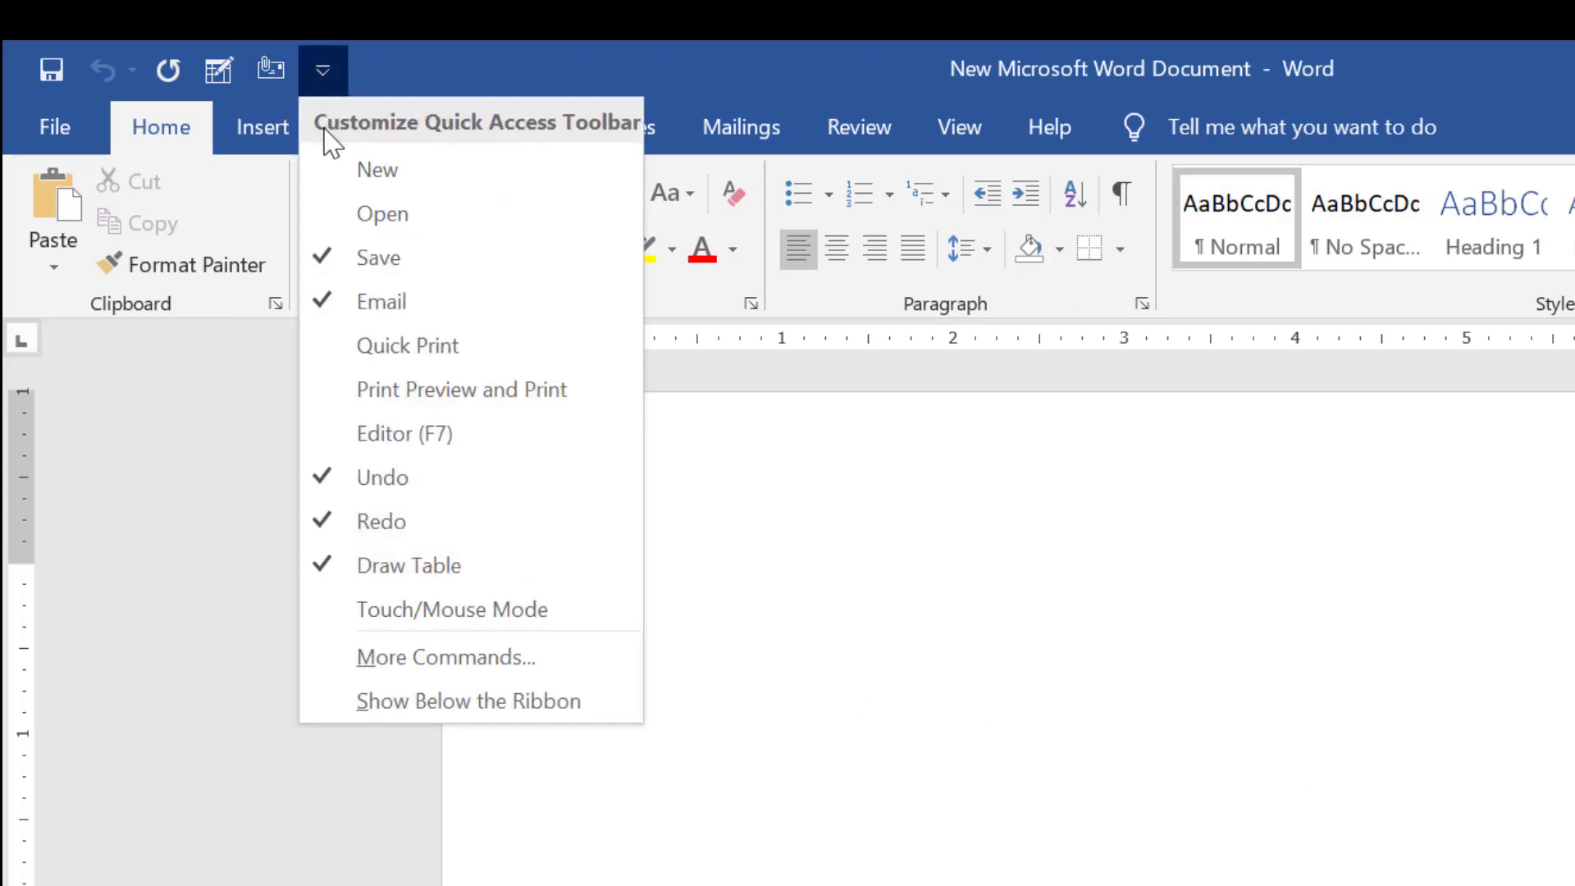
click(348, 215)
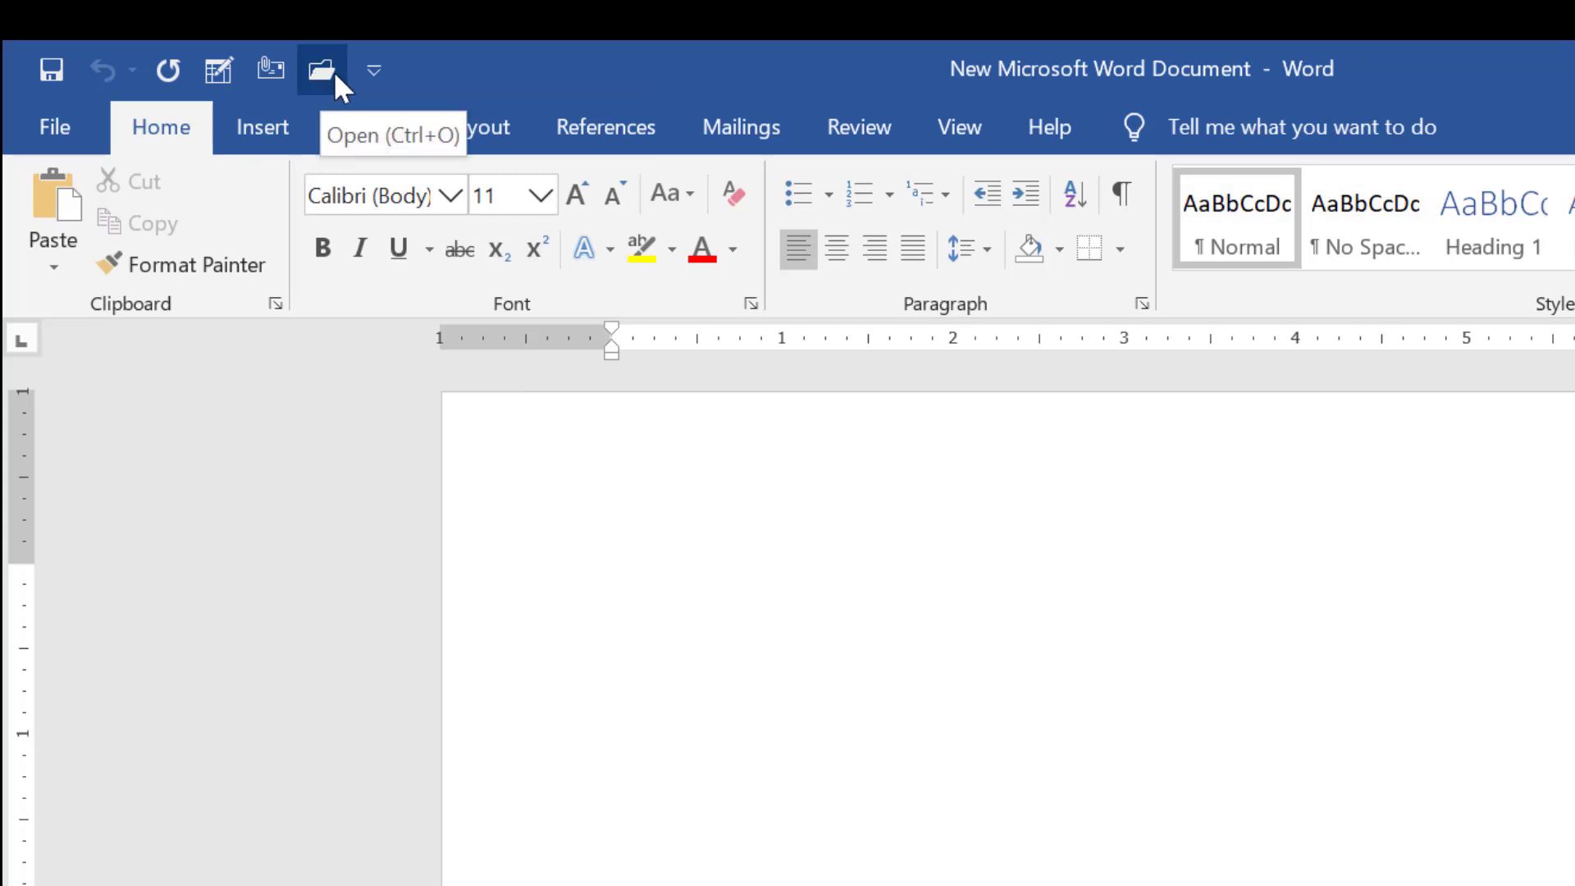
click(374, 71)
click(376, 165)
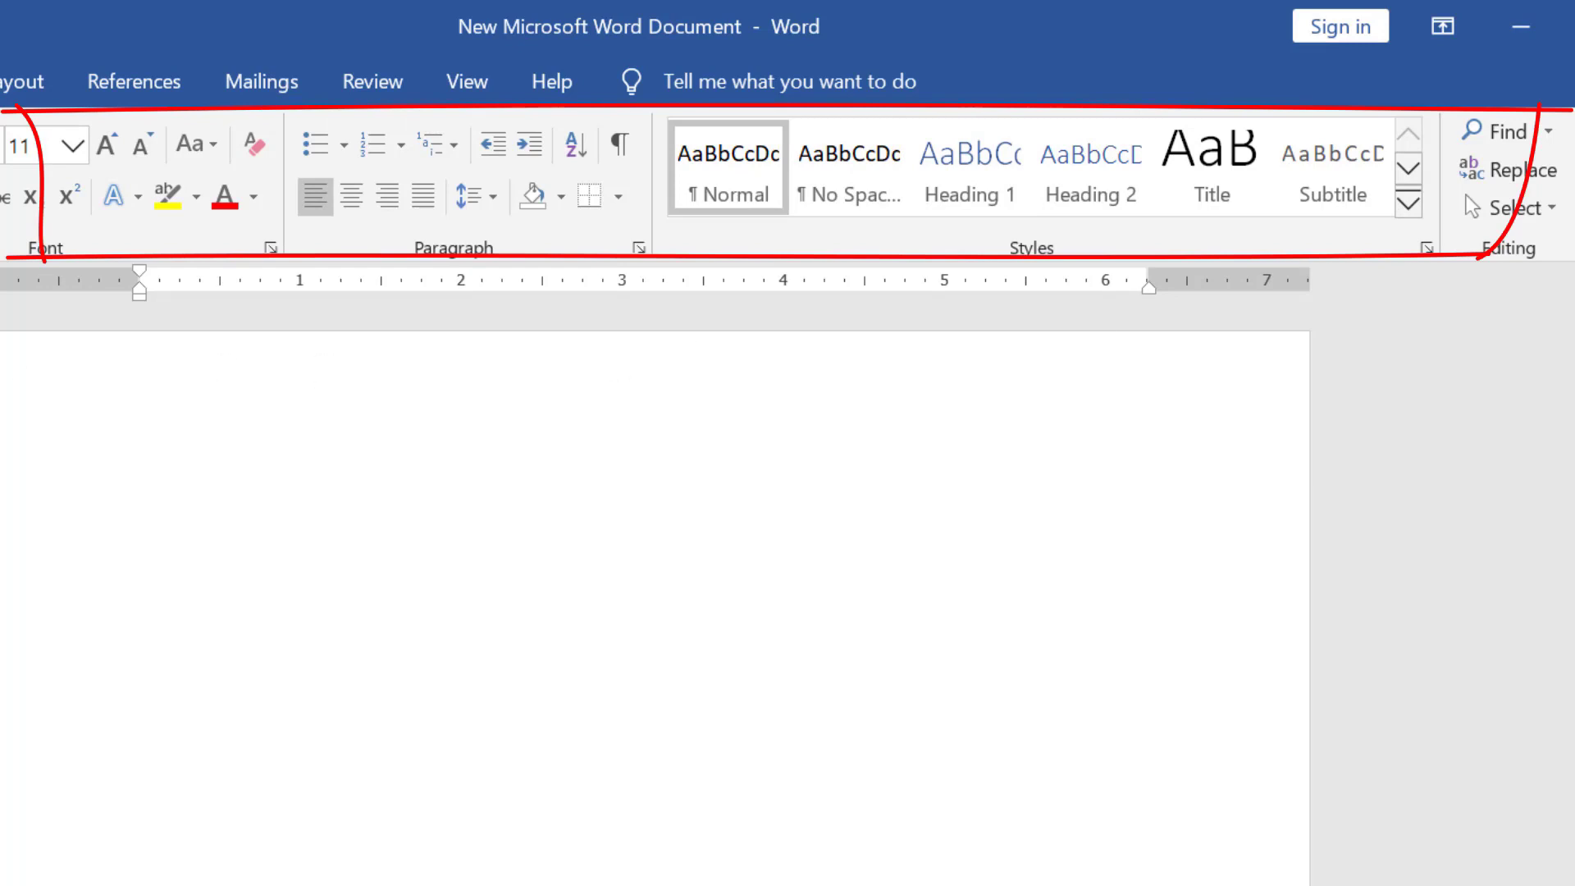
- Set the ribbon to Auto-hide Ribbon, reveal it temporarily, and return to the document page
click(1444, 27)
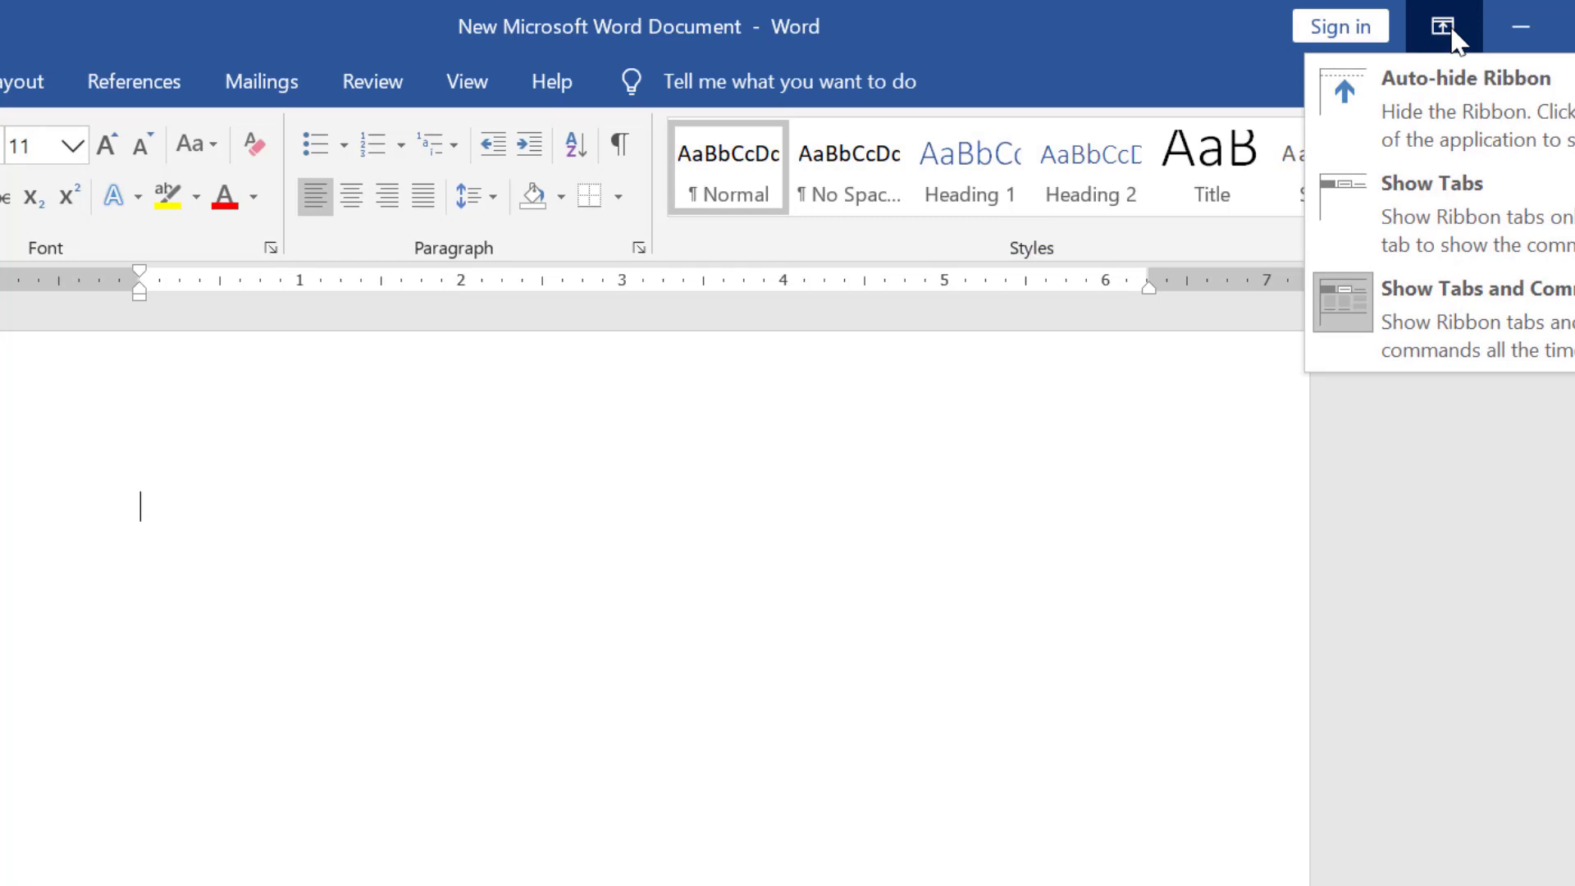
click(1430, 94)
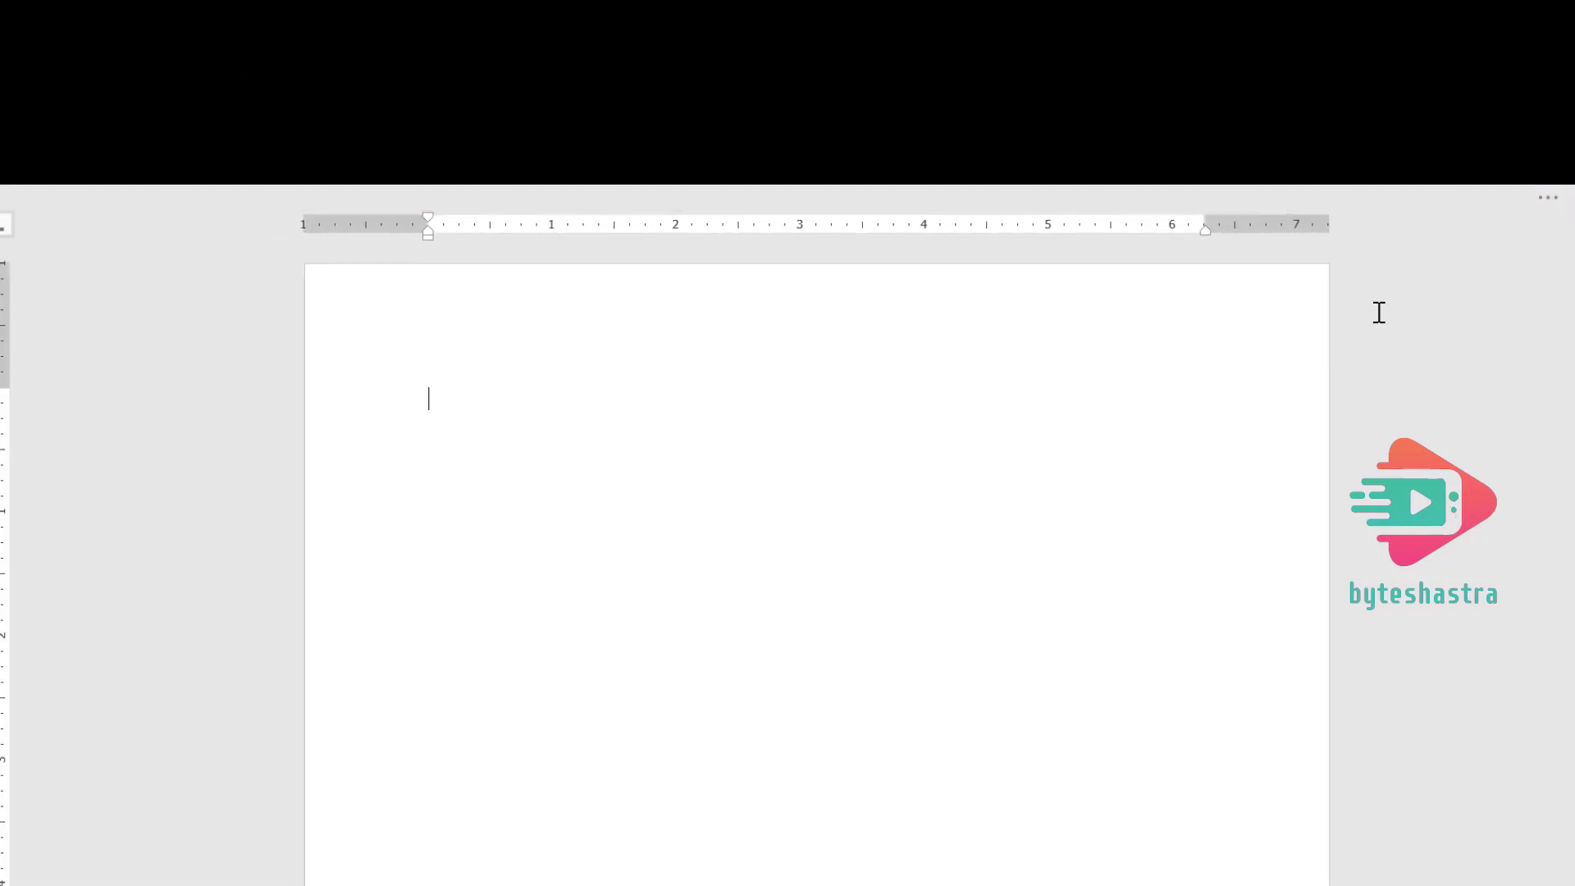
click(1535, 207)
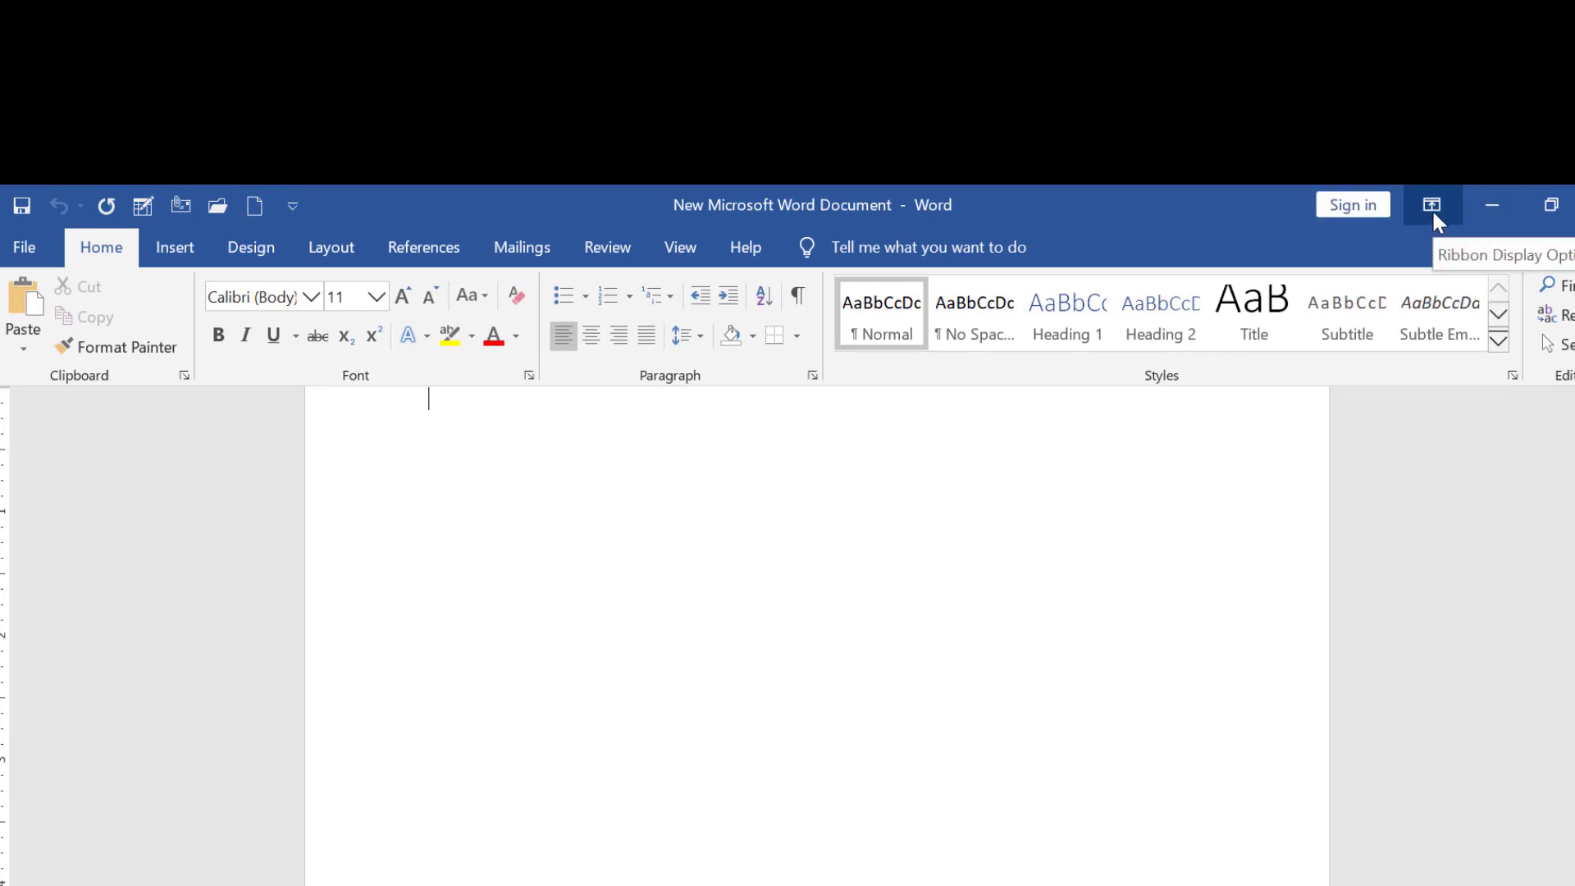
click(678, 528)
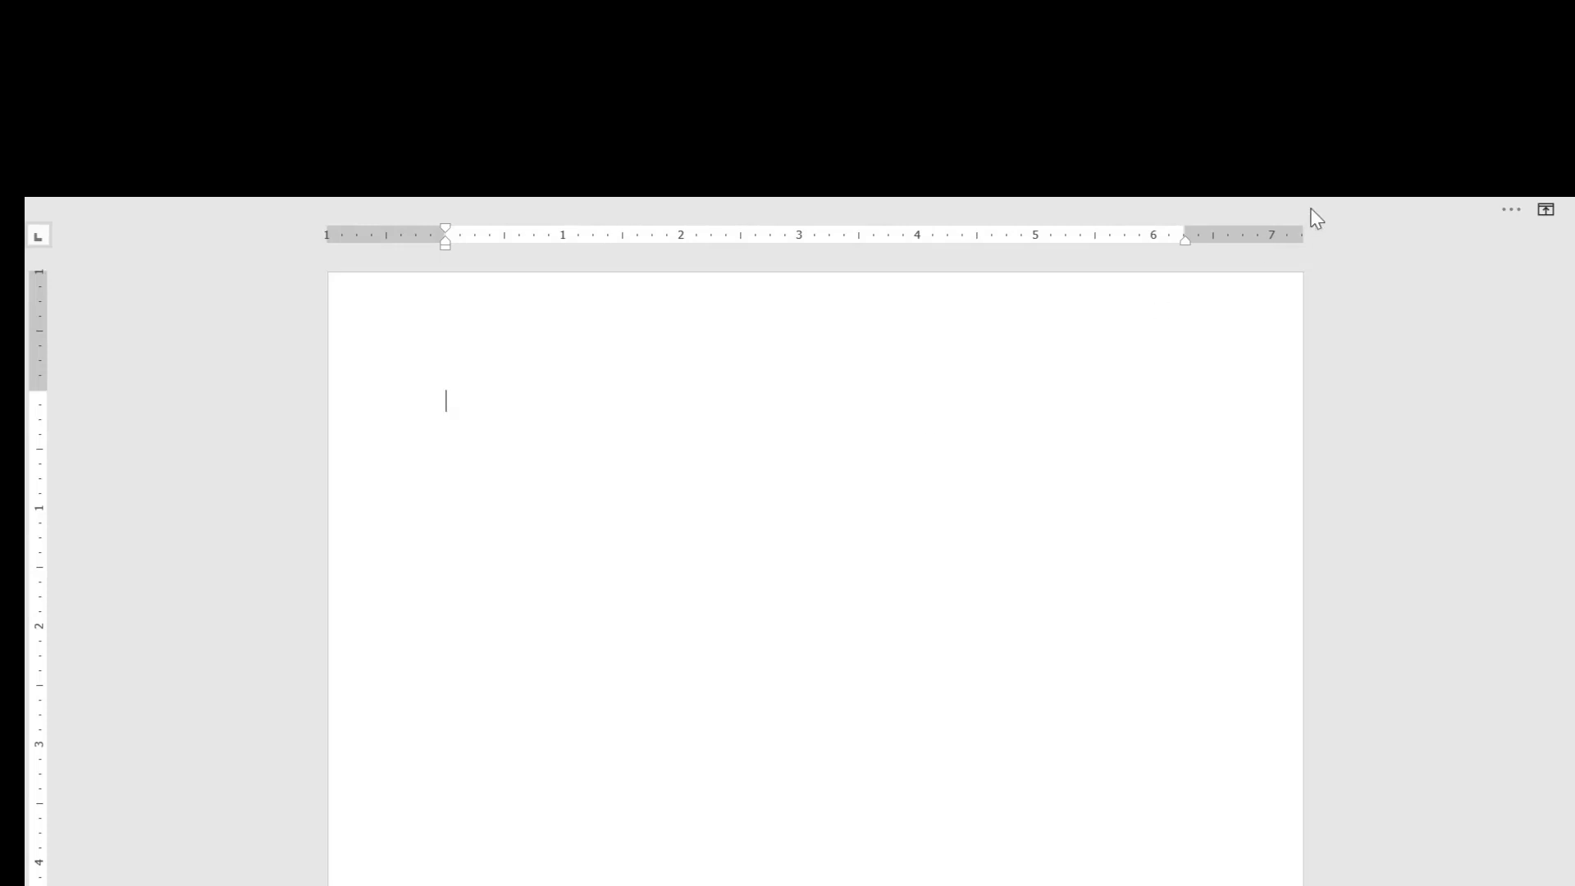
- Set the ribbon display to Show Tabs and briefly expand the Insert and Home commands
click(1511, 210)
click(1399, 218)
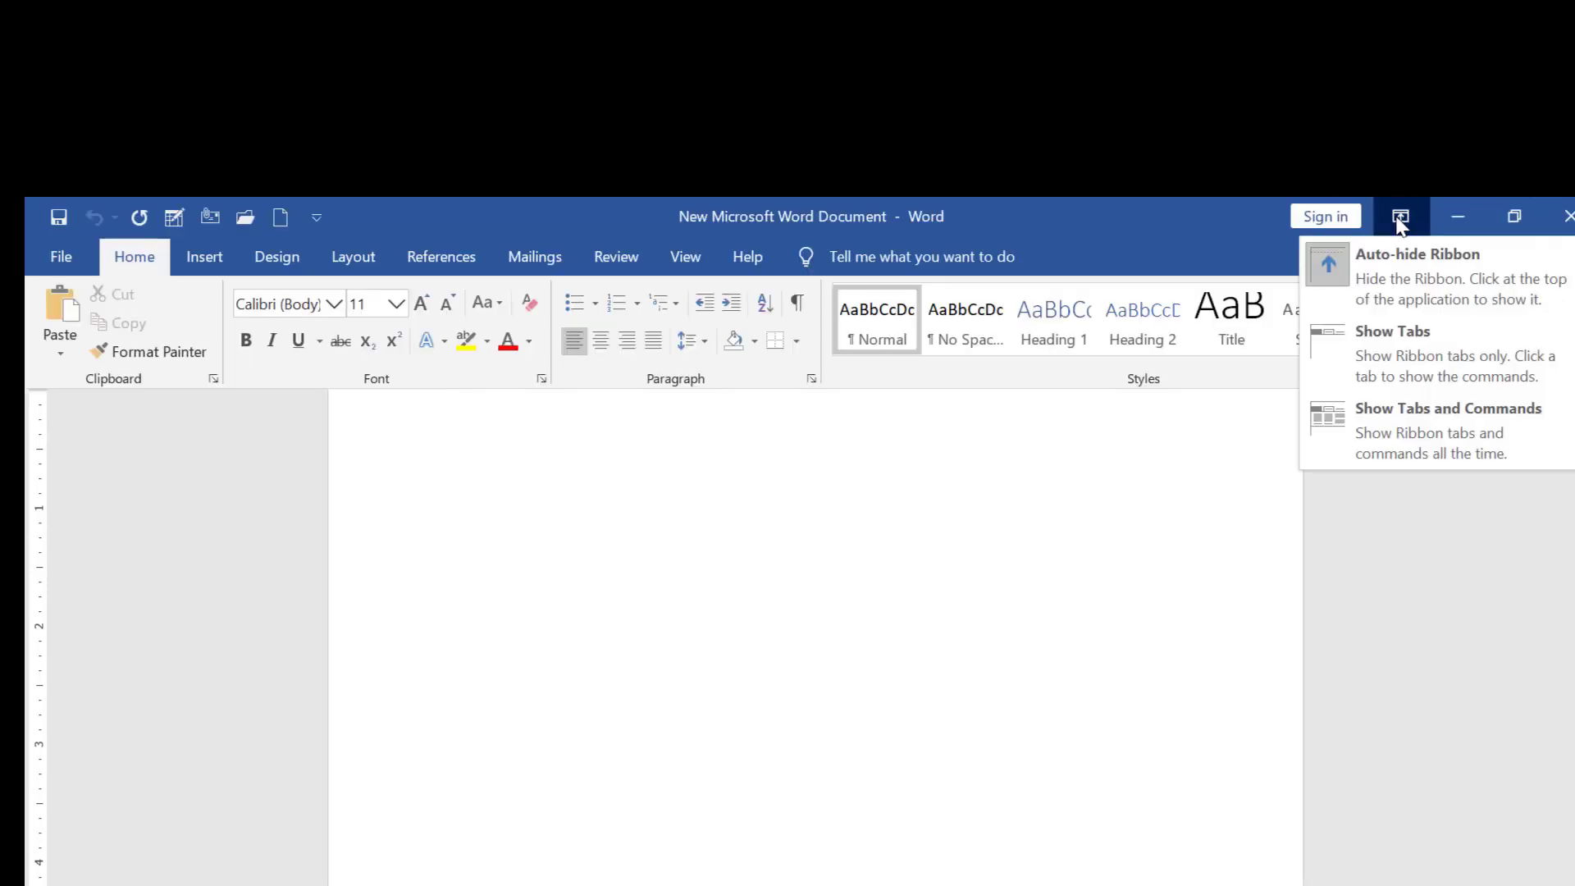
click(1371, 357)
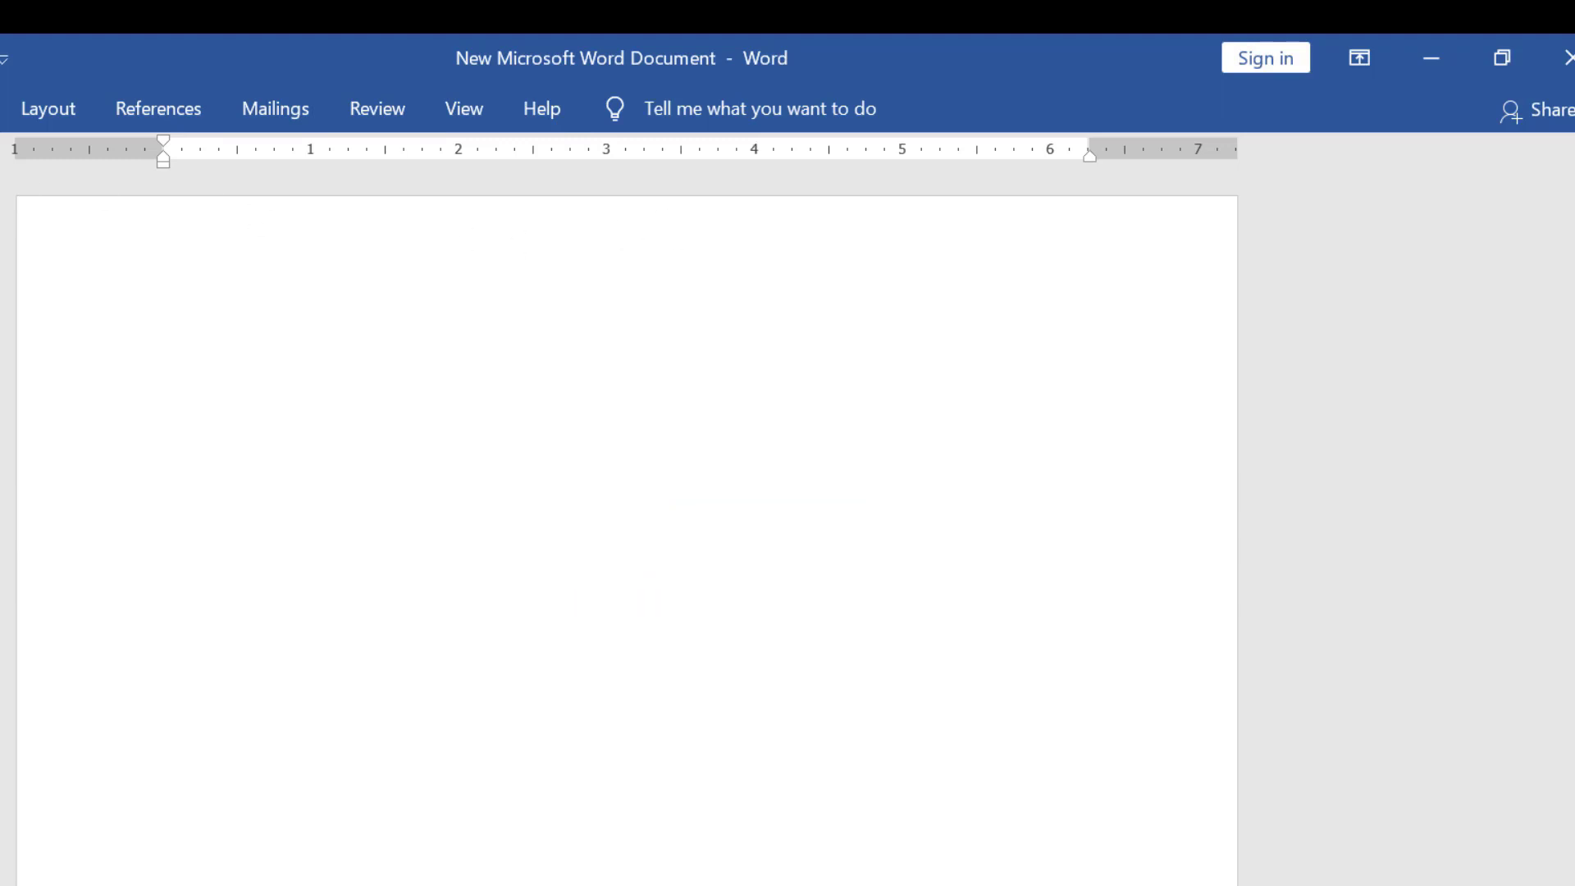
click(0, 109)
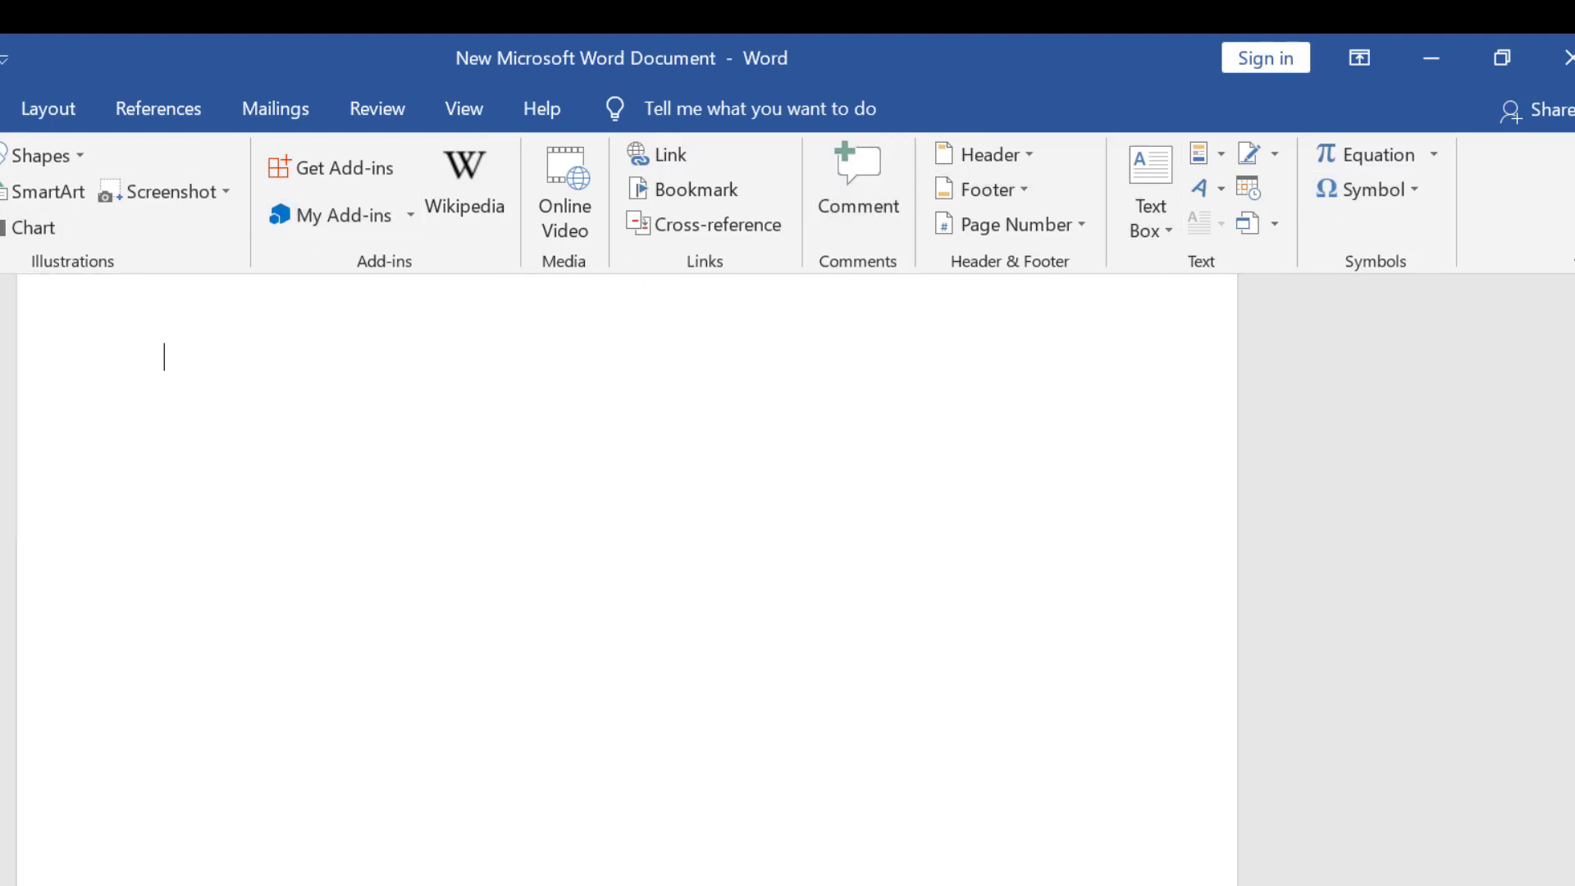
click(0, 109)
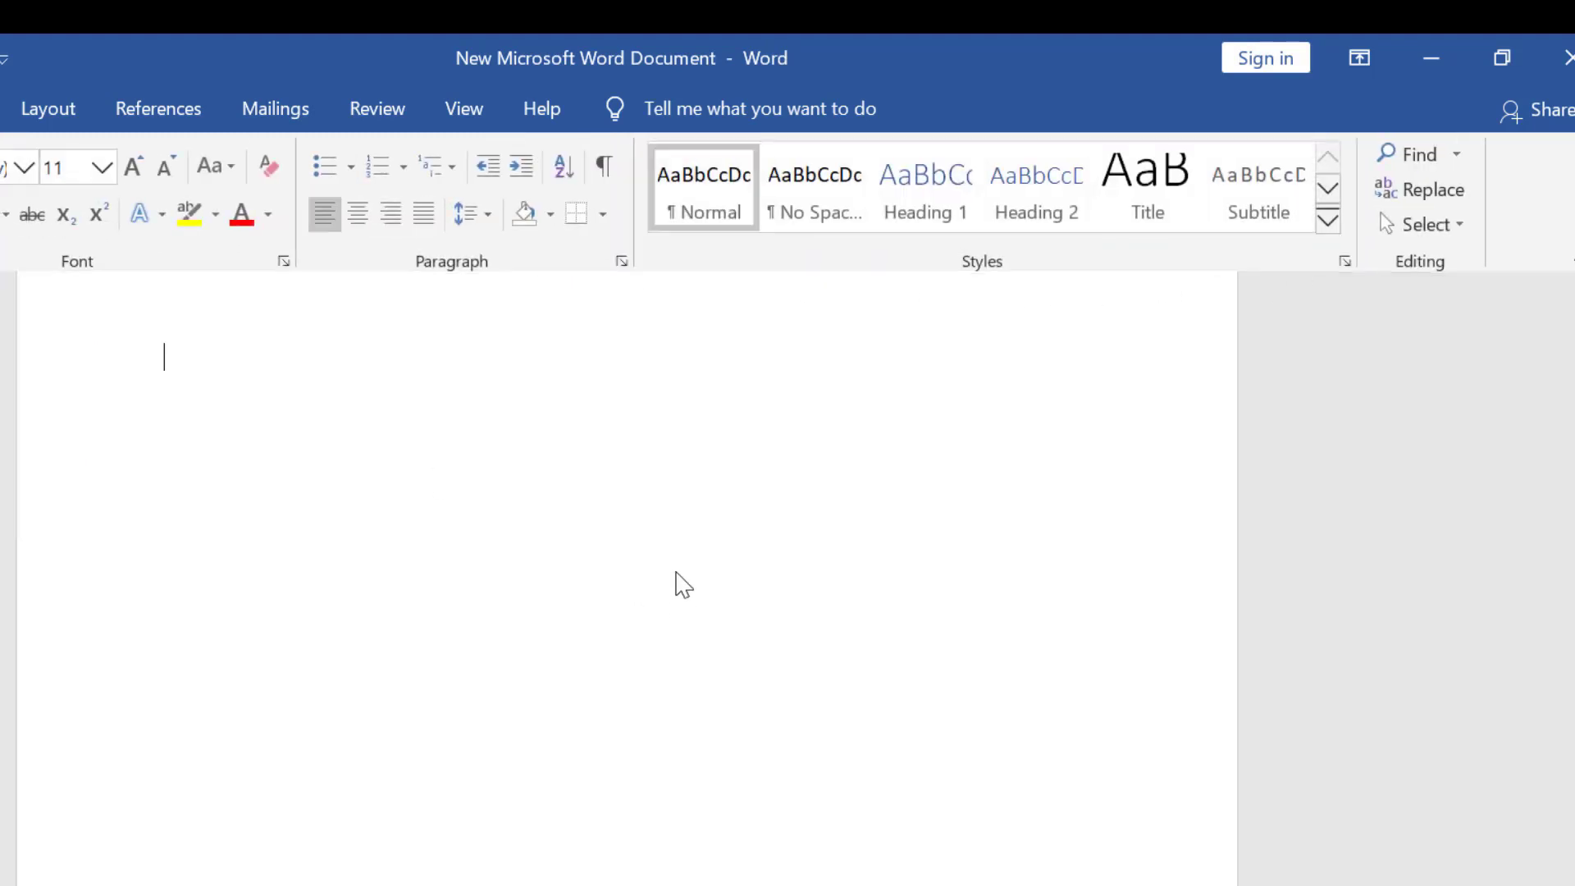
click(675, 572)
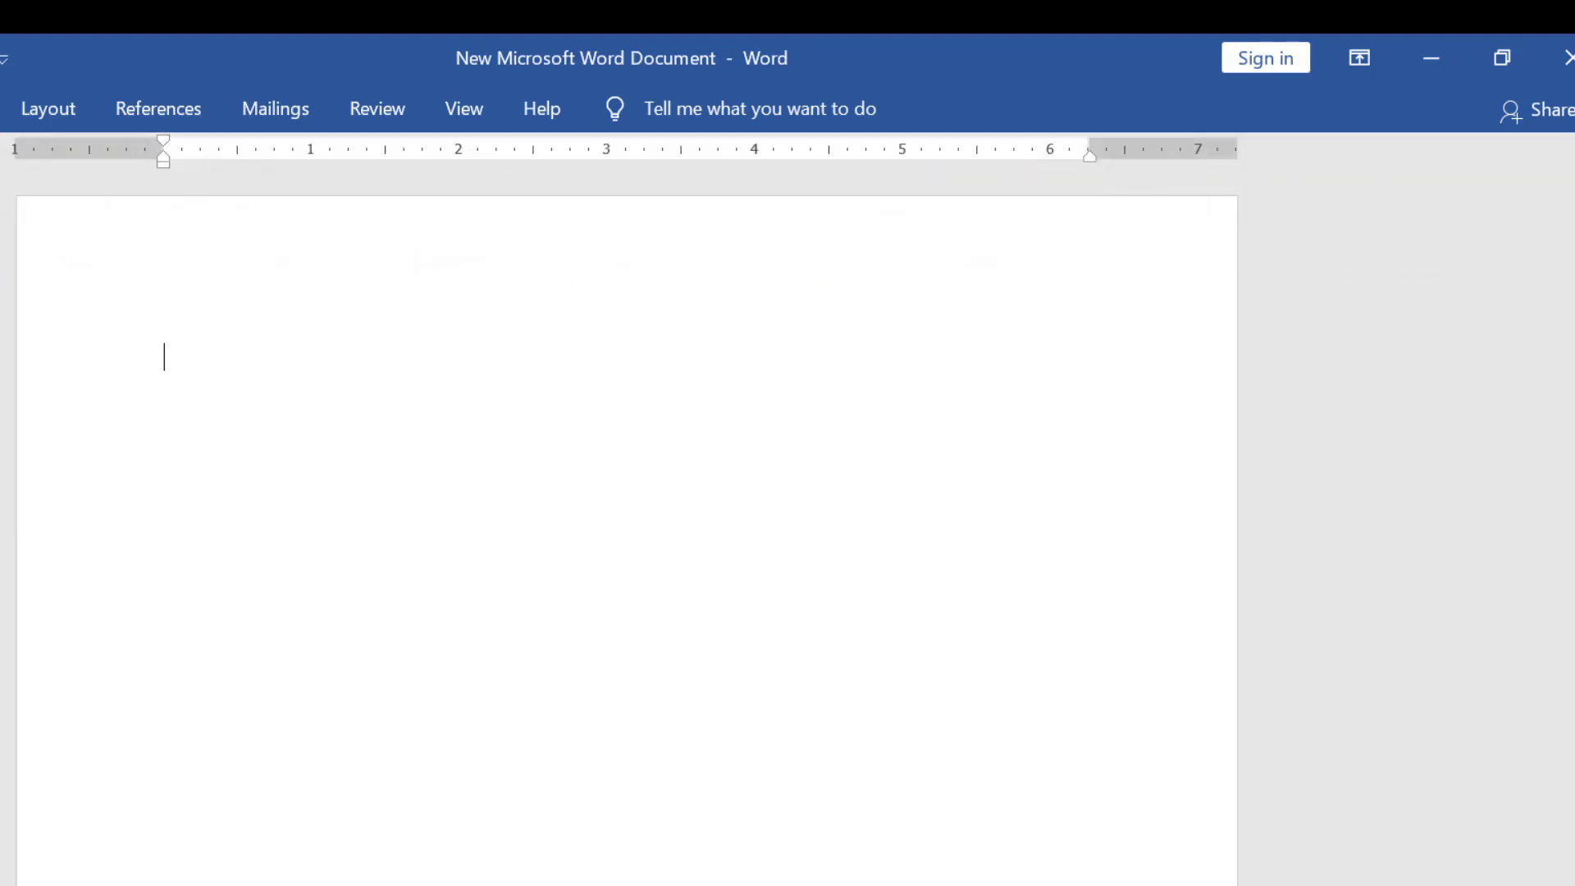
- Set the ribbon display to Show Tabs and Commands
click(1359, 59)
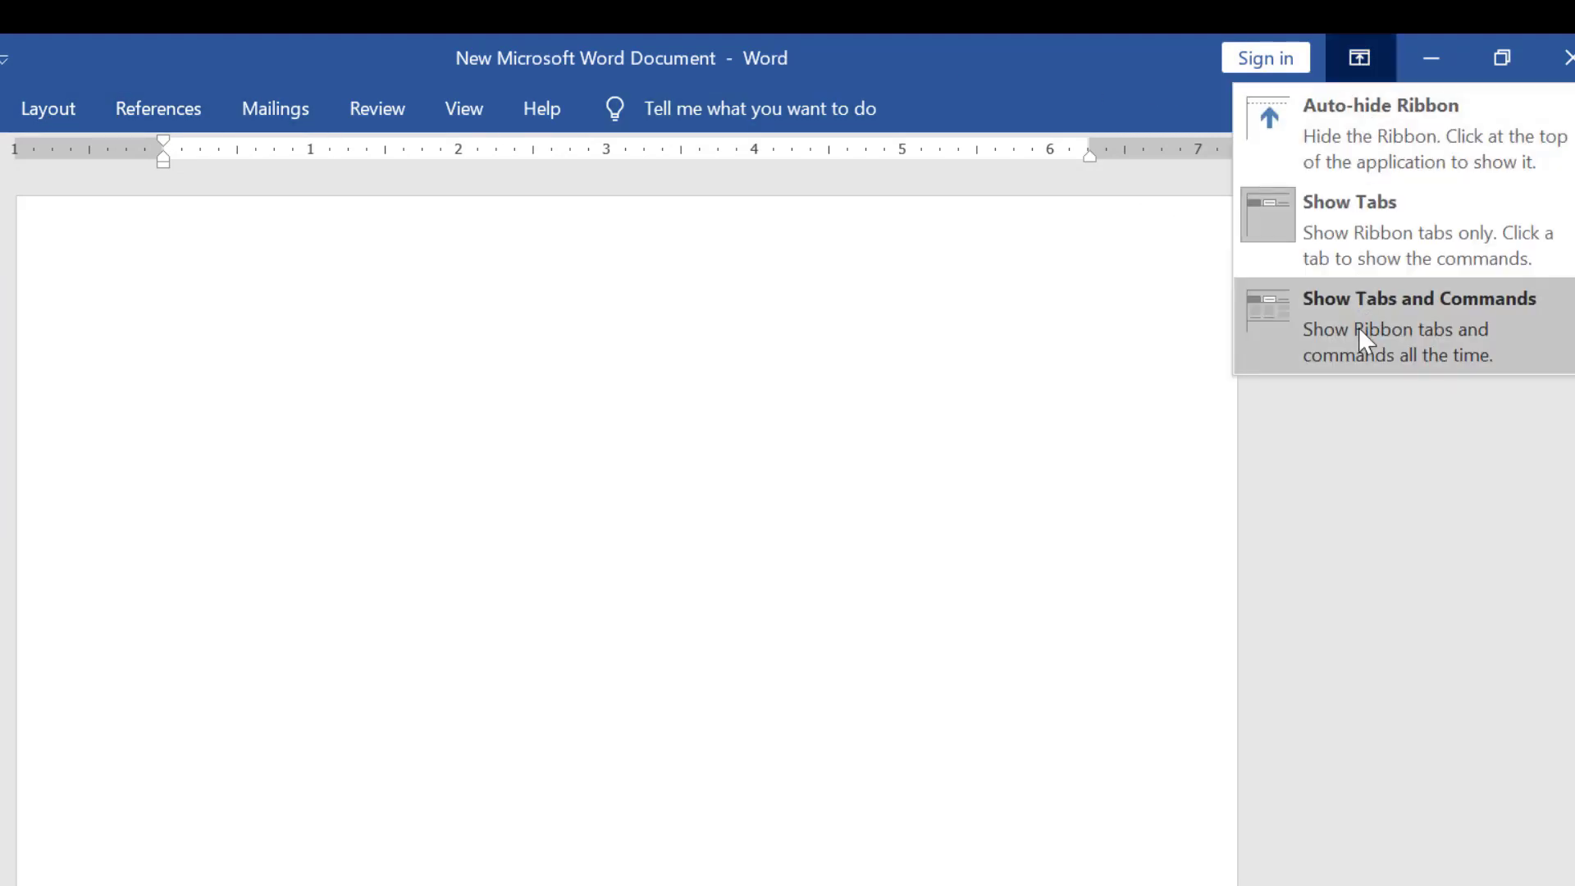
click(1358, 327)
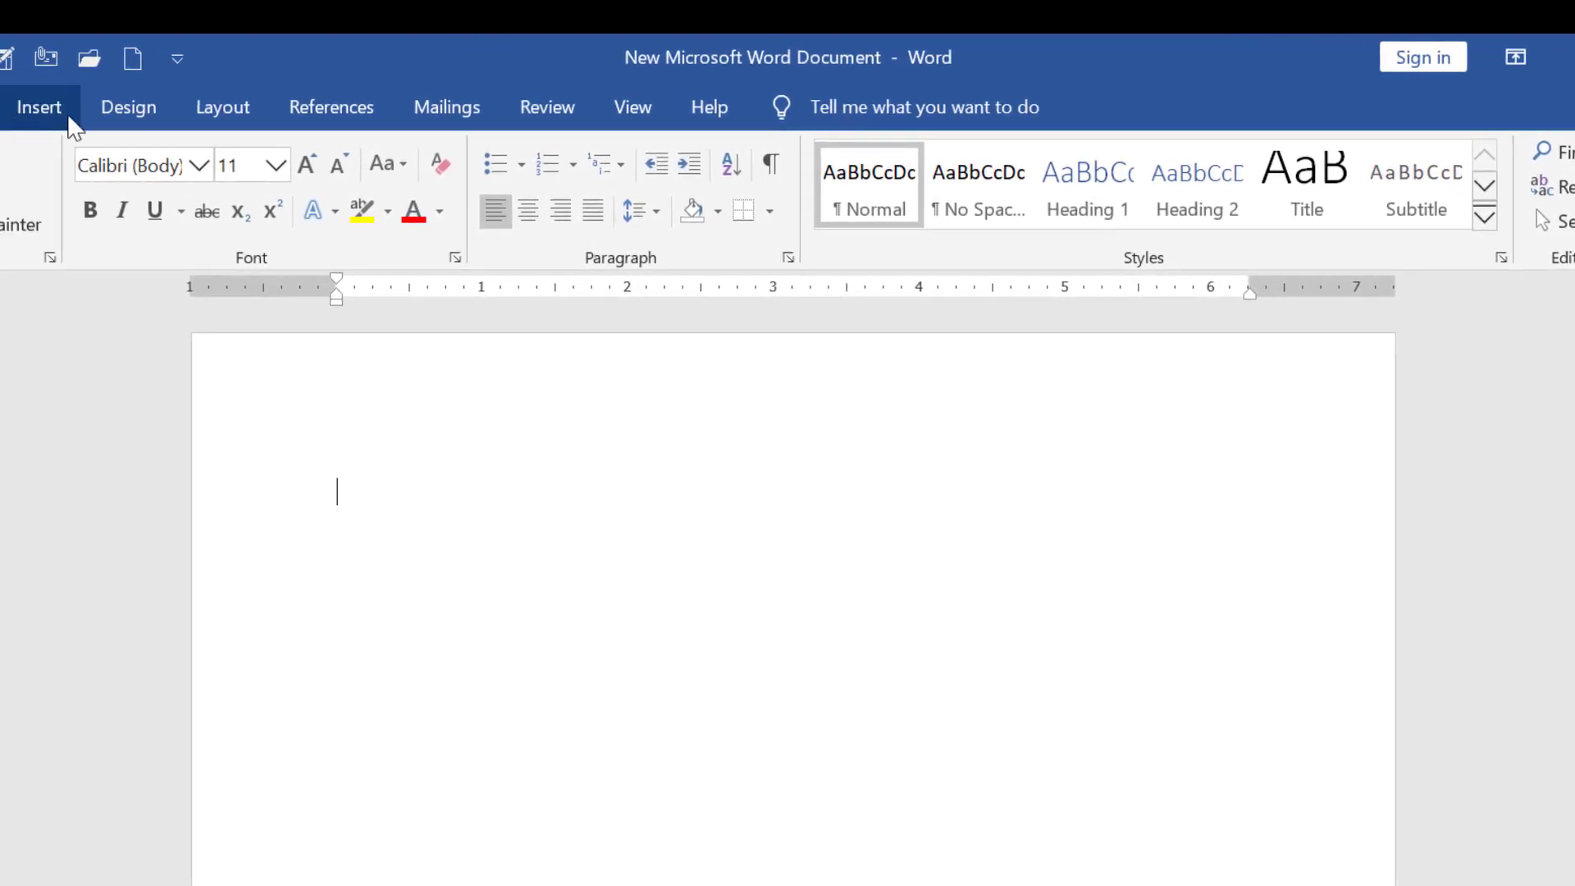
- Examine the command groups that the ribbon offers under Design, Mailings, Home and Layout
click(171, 123)
click(328, 119)
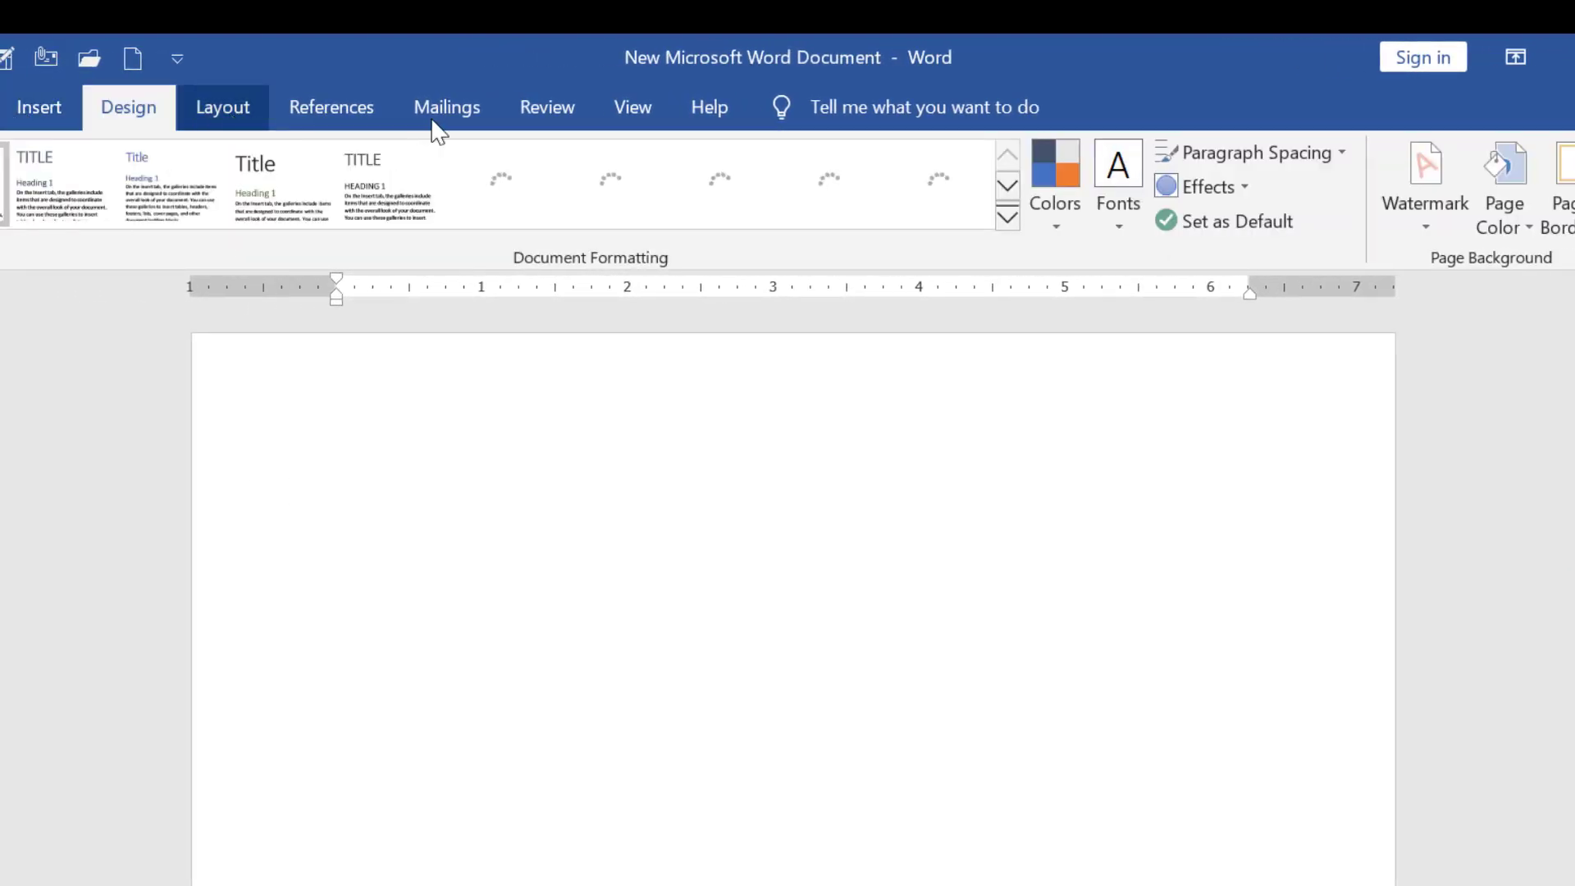
click(451, 125)
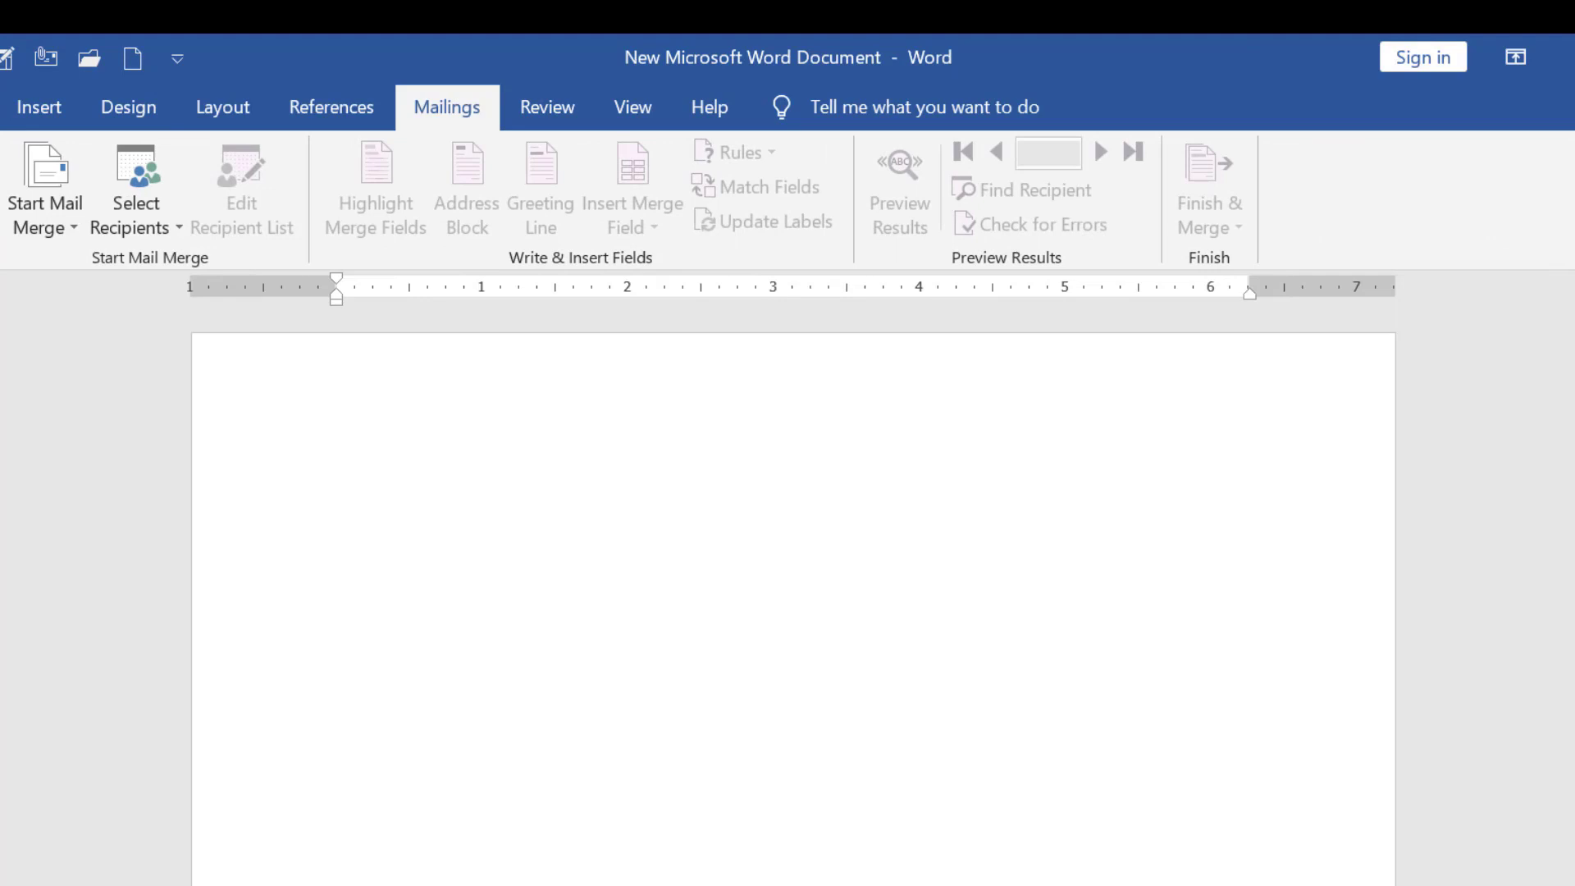
key(alt+f)
key(Escape)
key(alt+h)
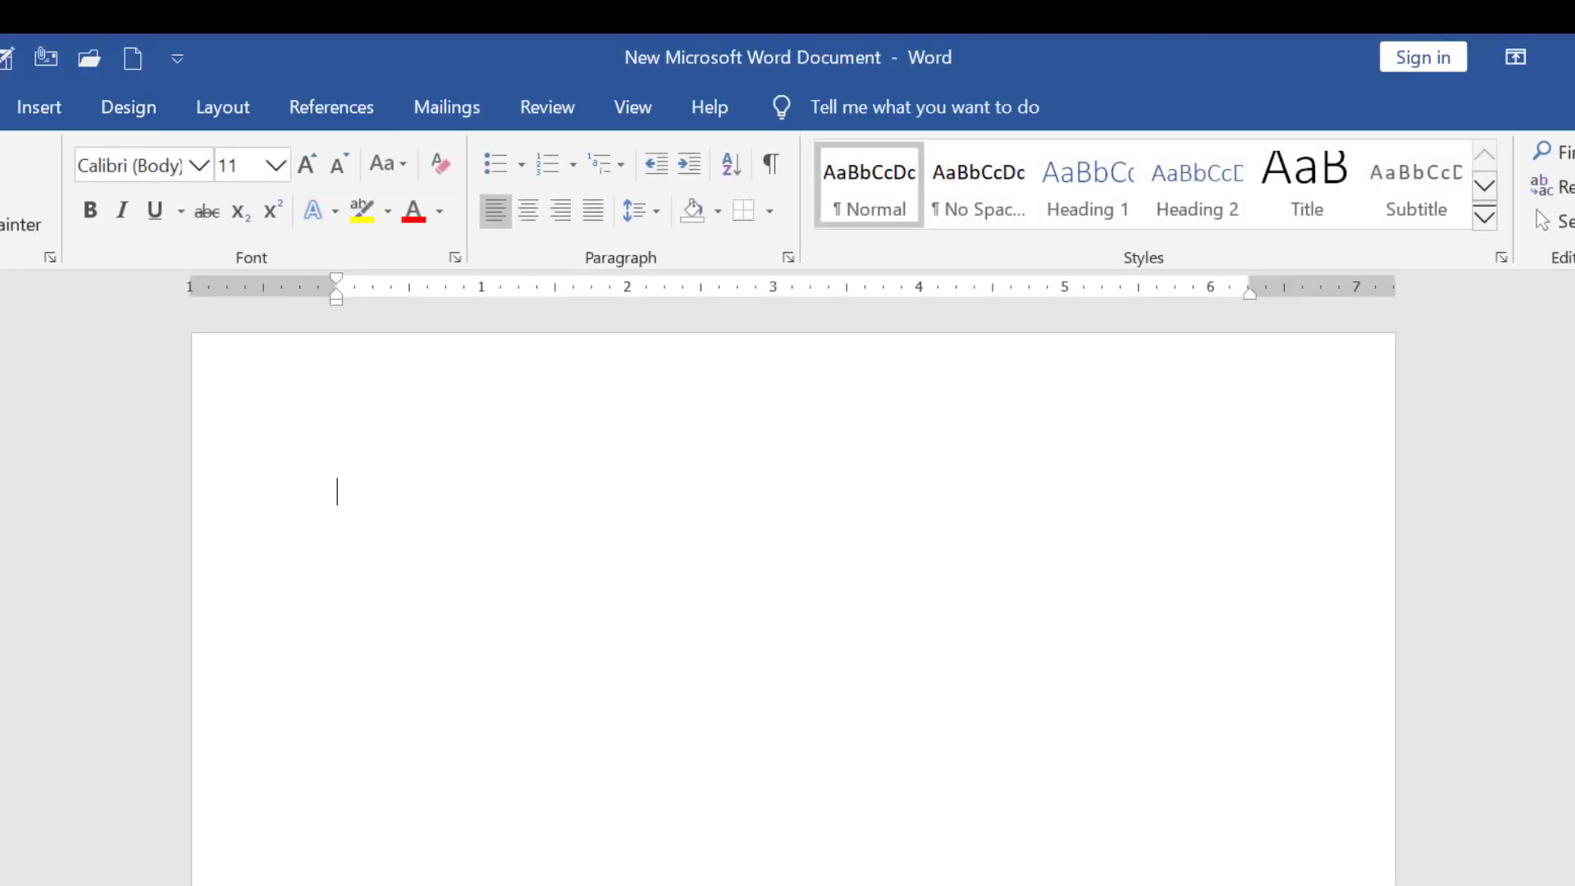
click(28, 108)
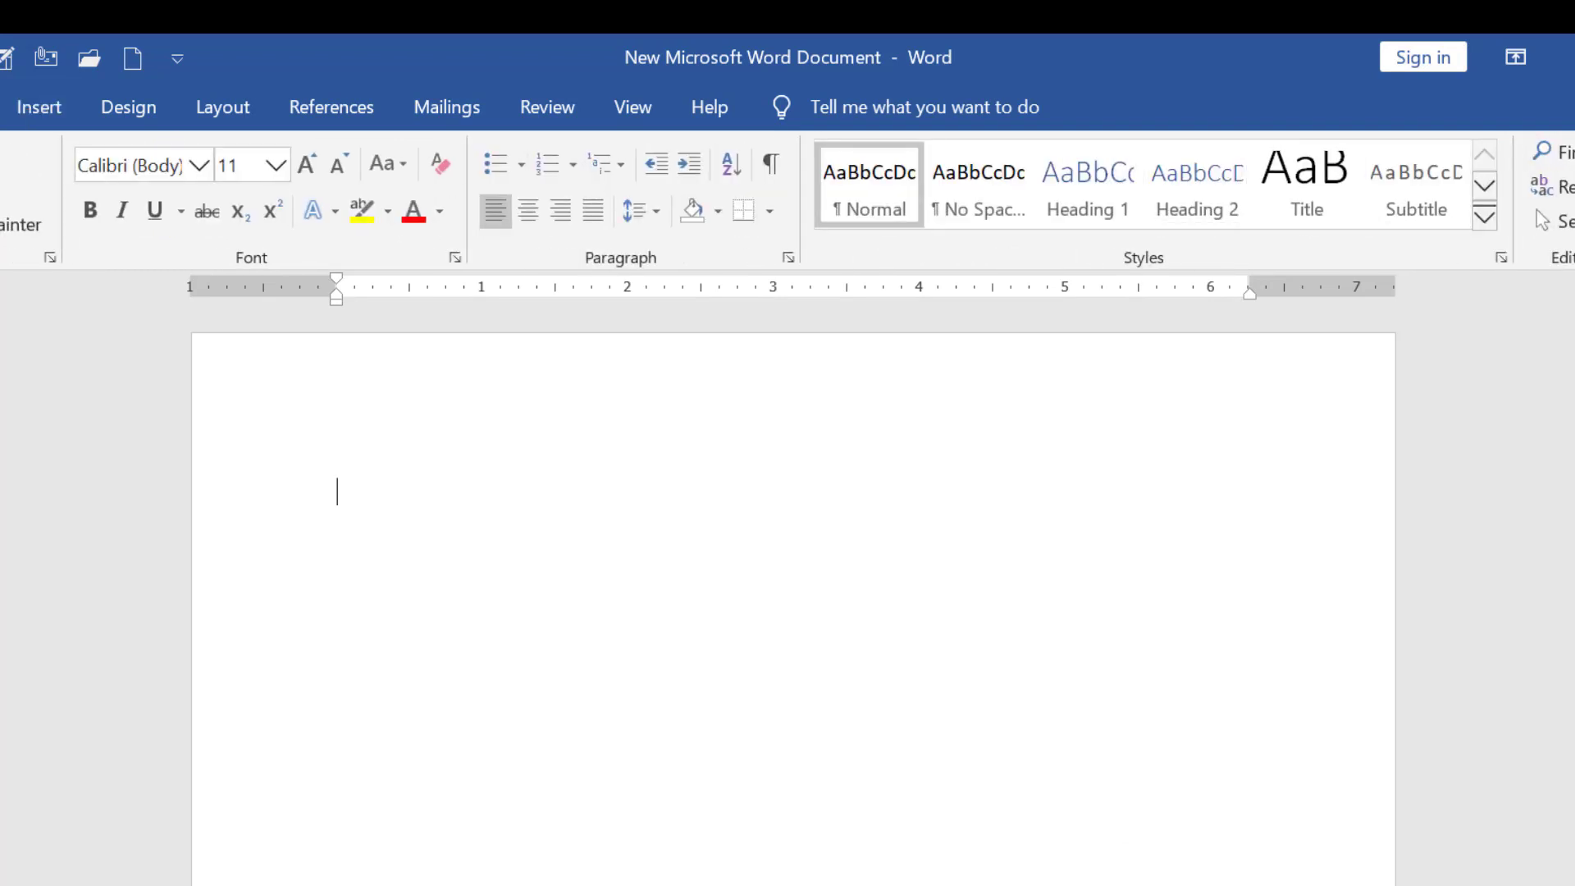
click(38, 107)
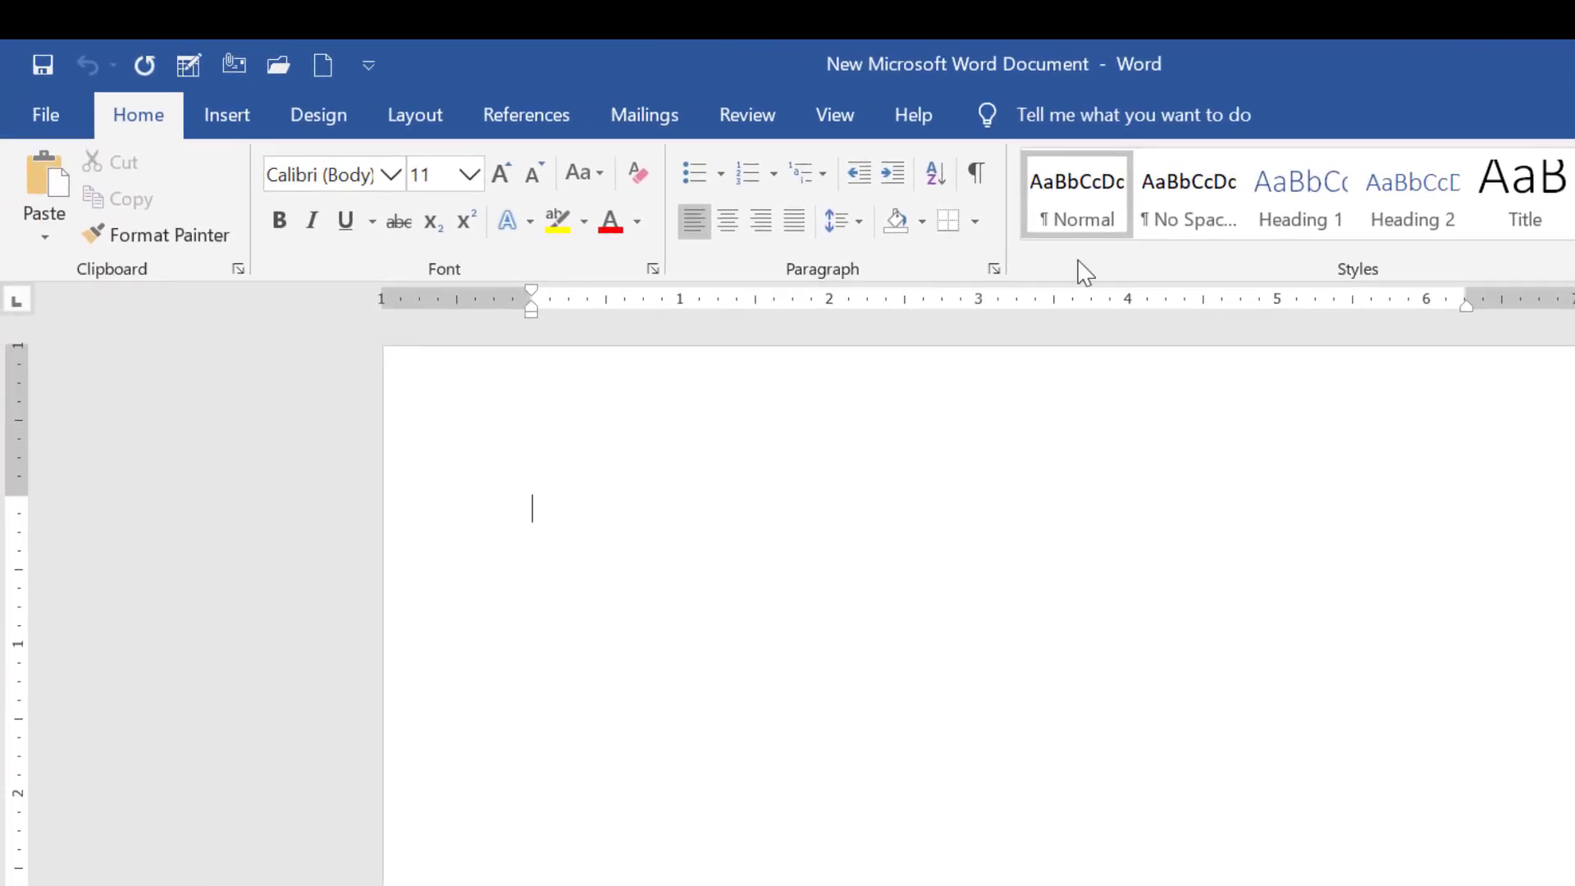
click(236, 125)
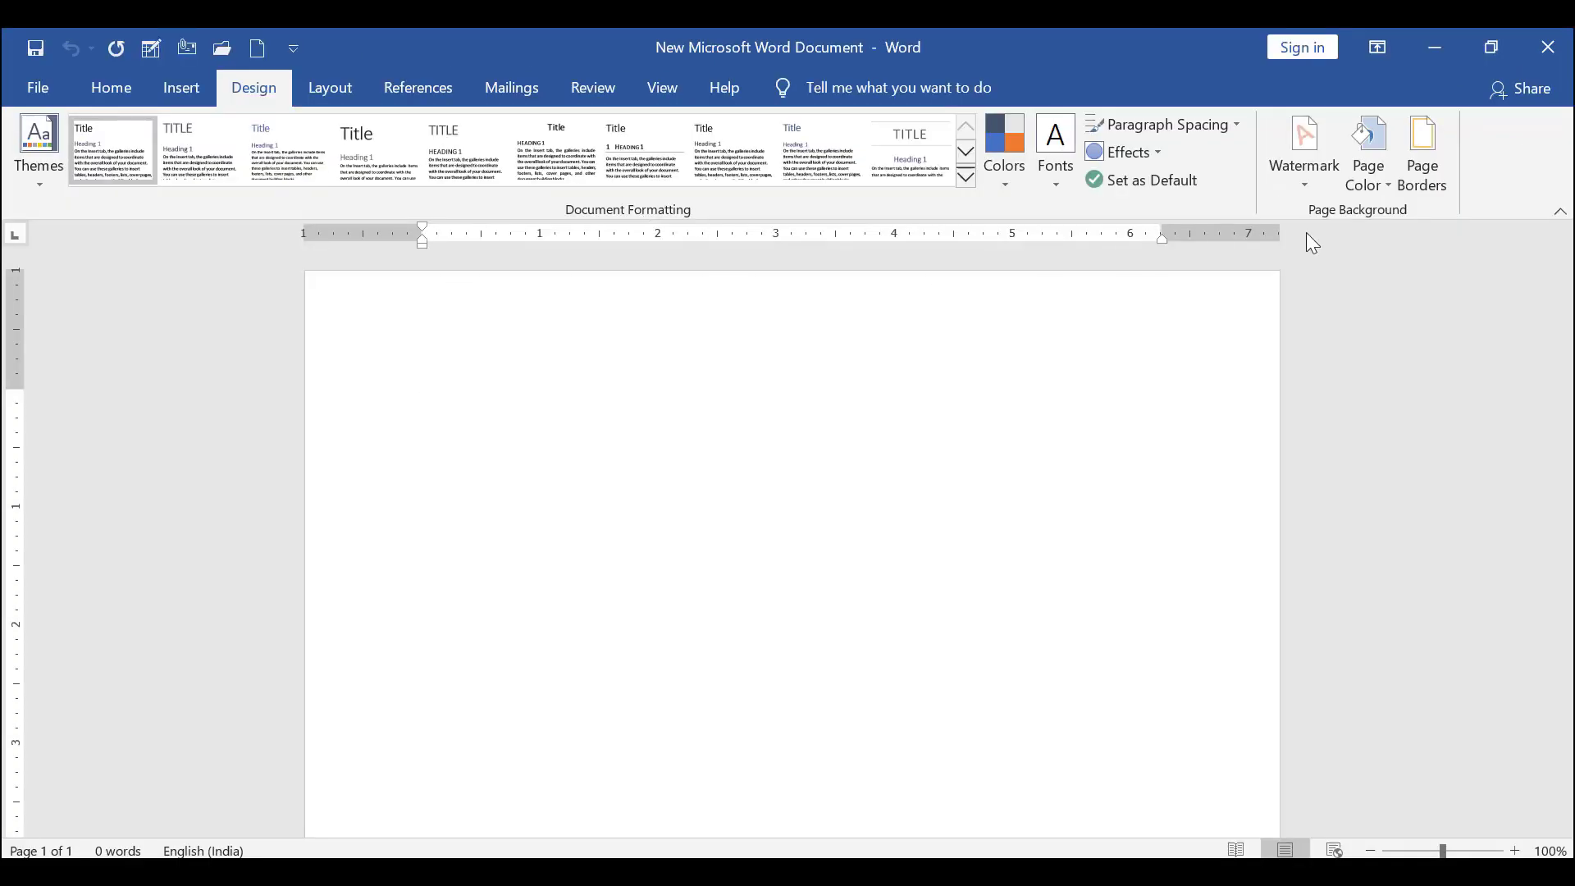
click(357, 85)
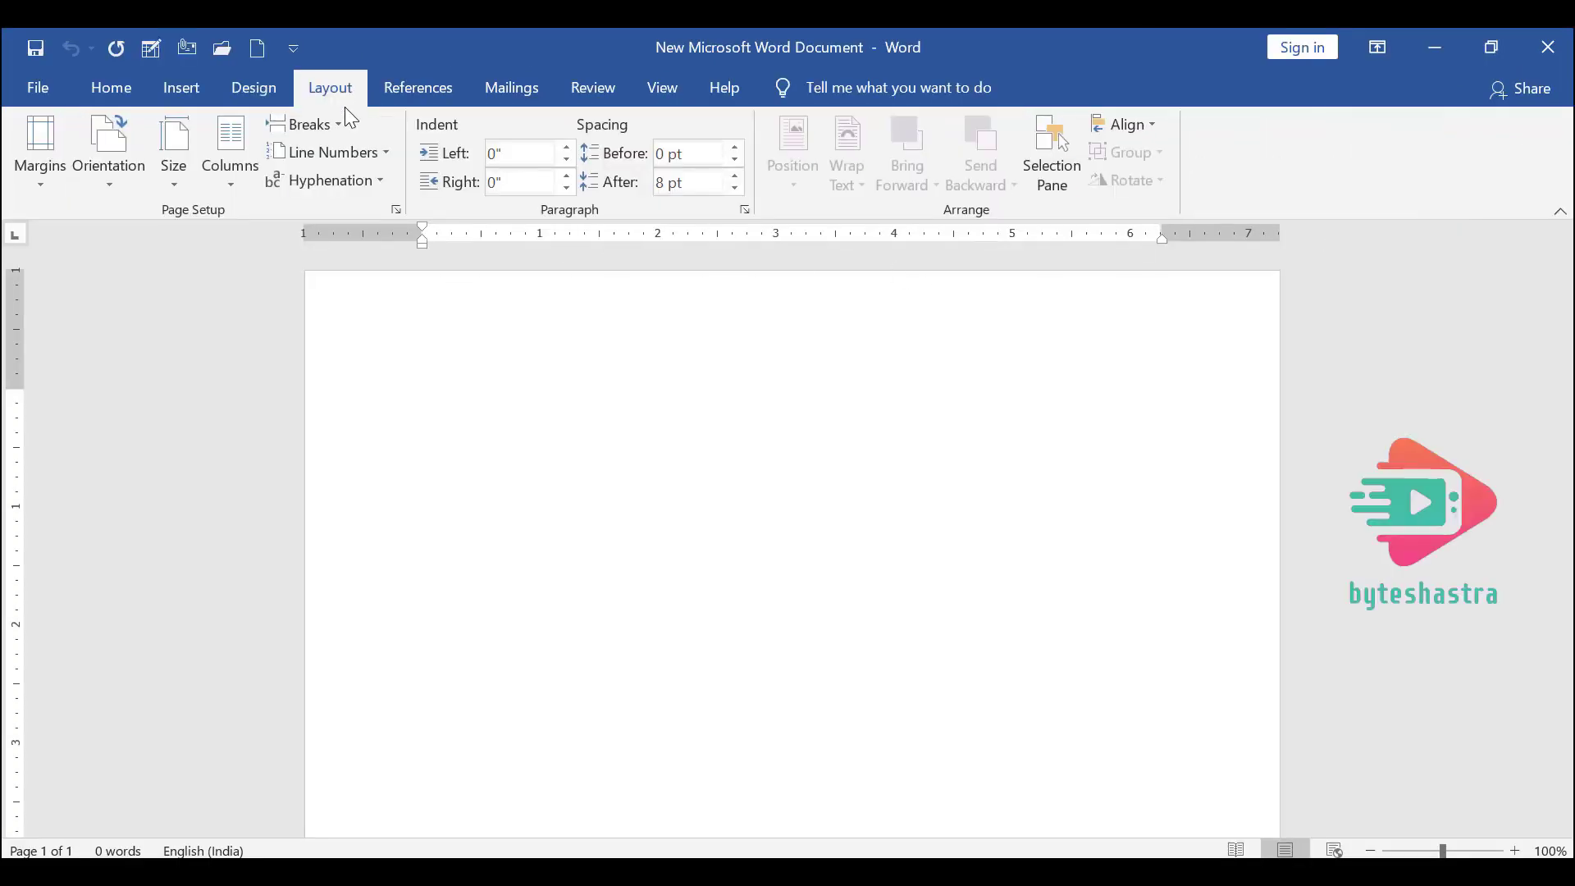
- Show the rulers around the document page
click(102, 92)
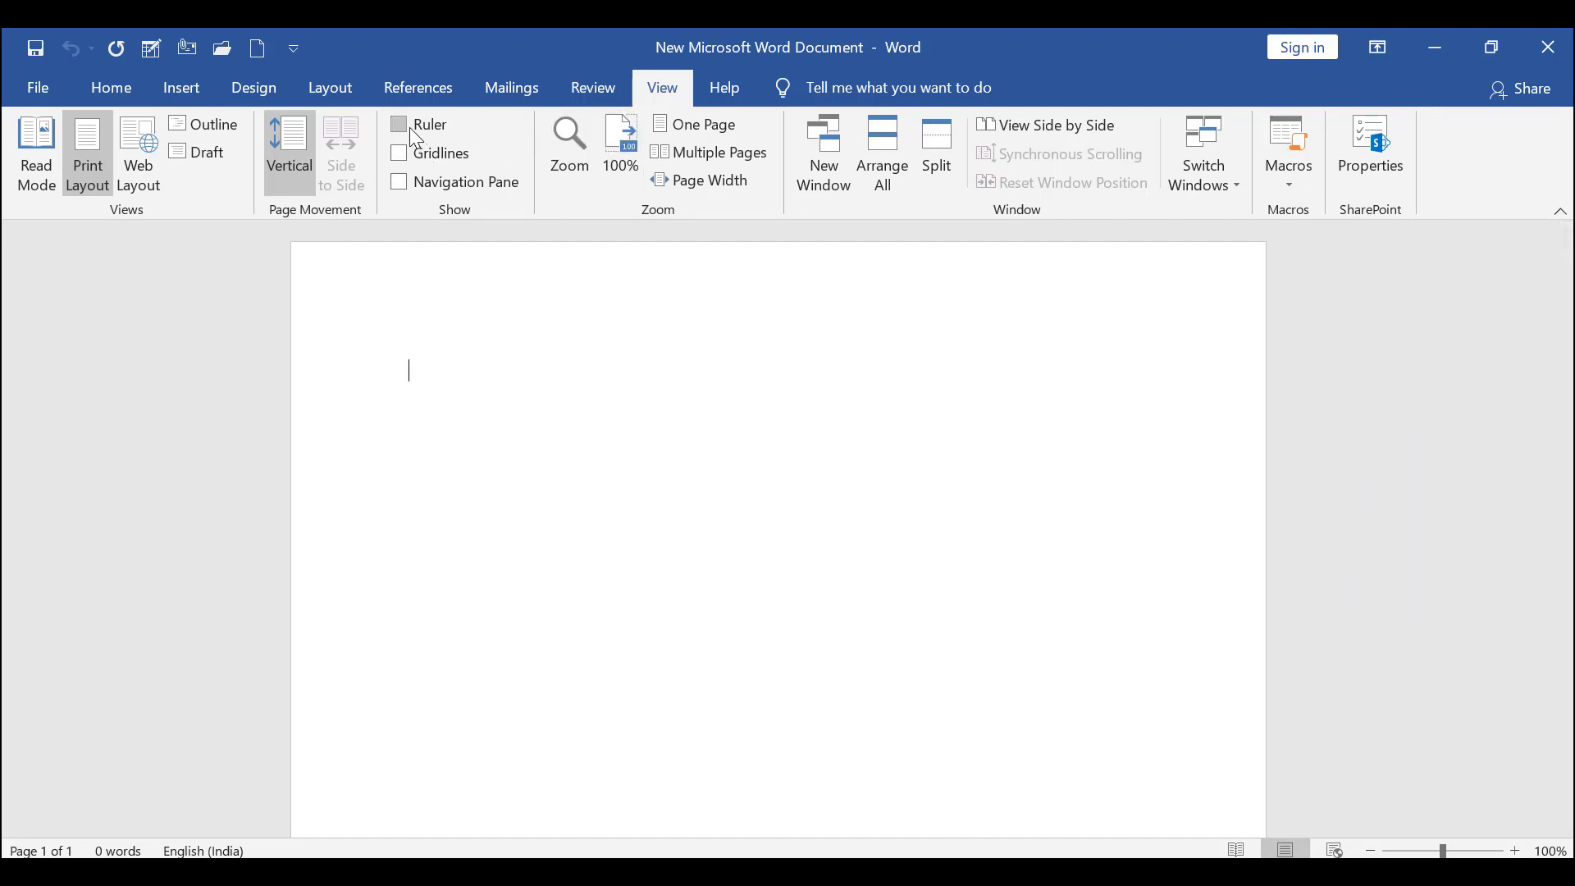
click(407, 130)
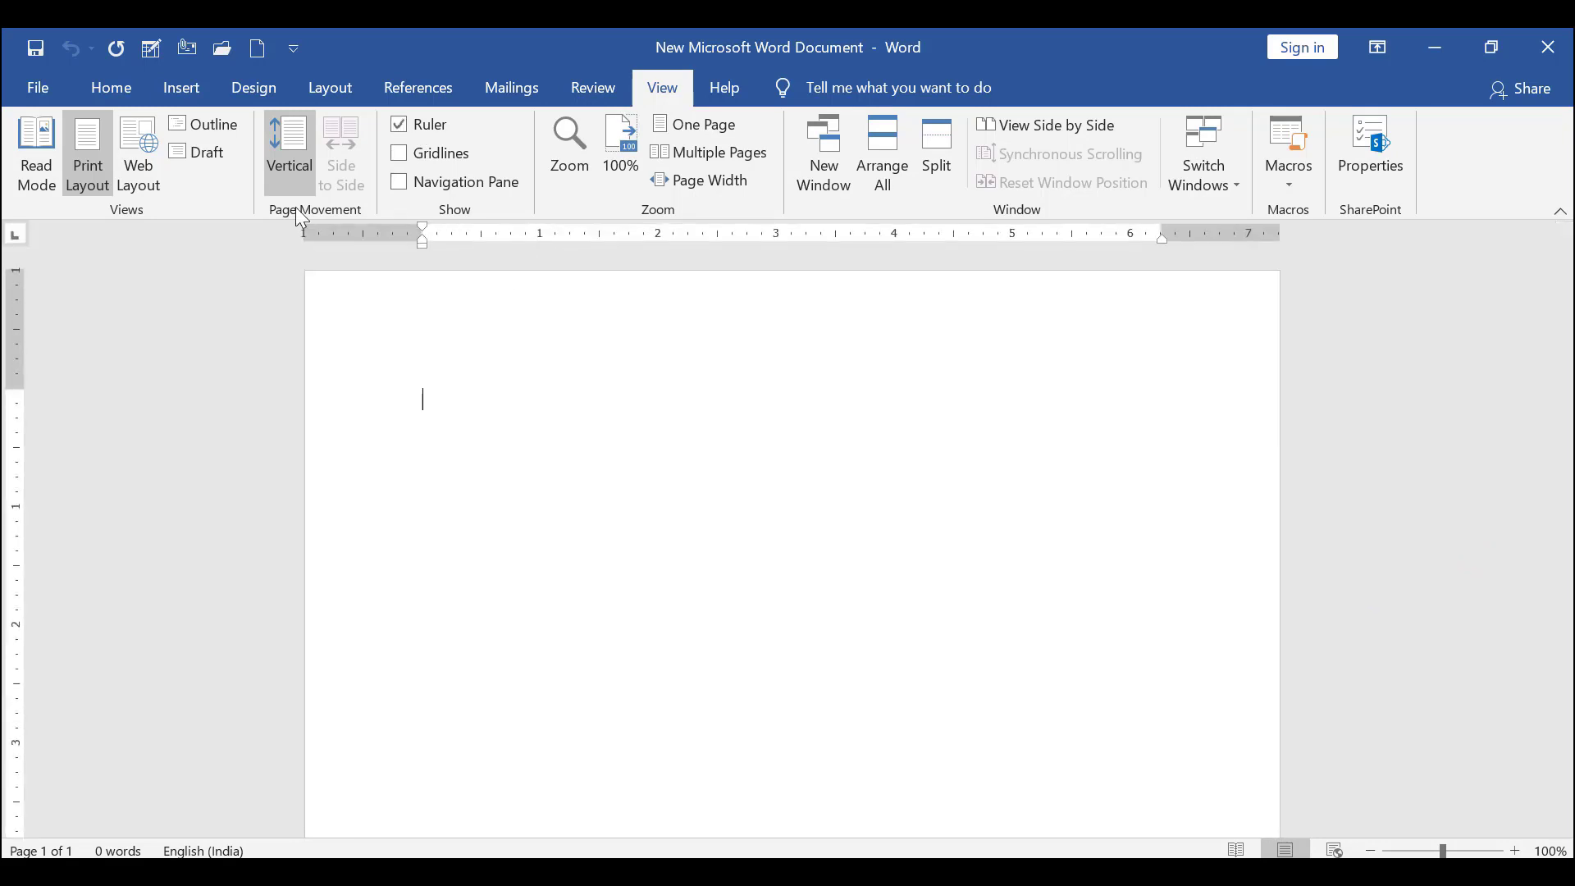
- View Word's start page with the document templates and the recent files
click(38, 88)
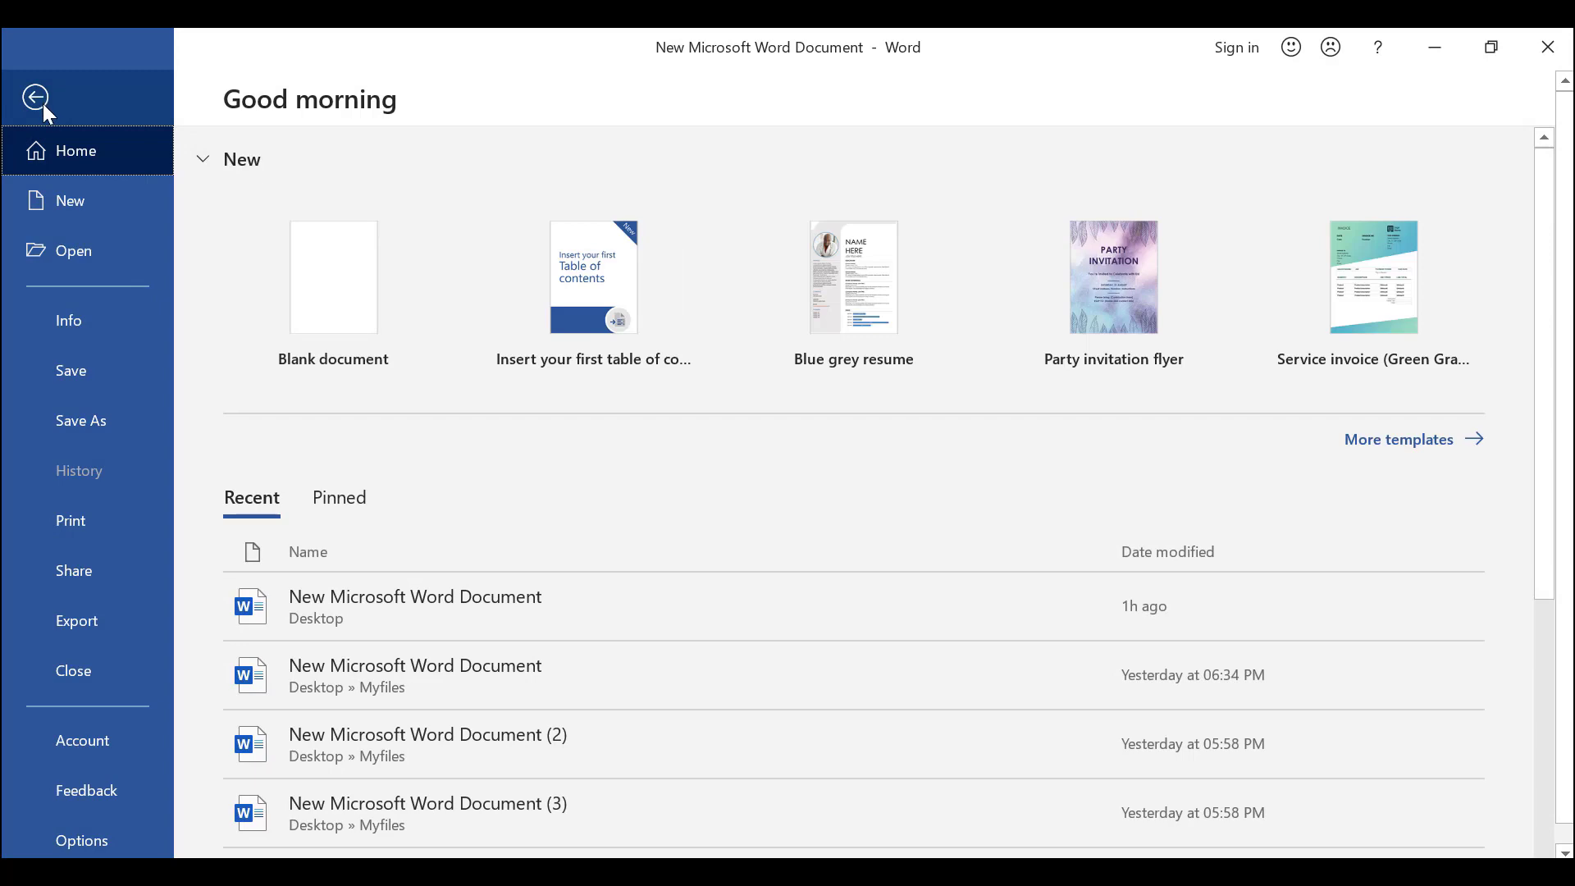
click(36, 99)
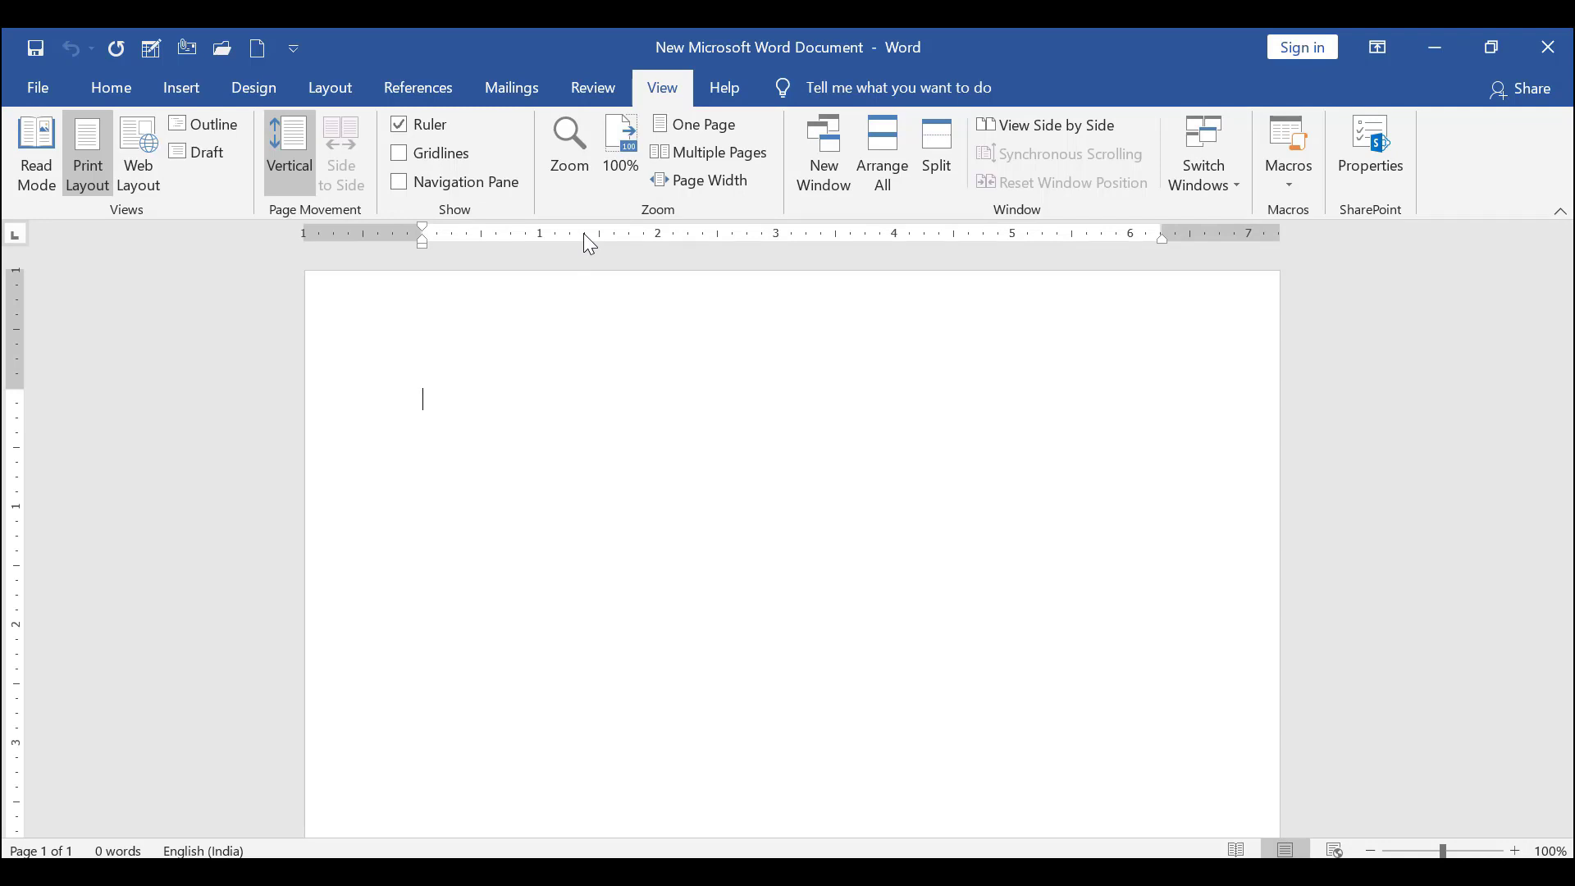
click(44, 101)
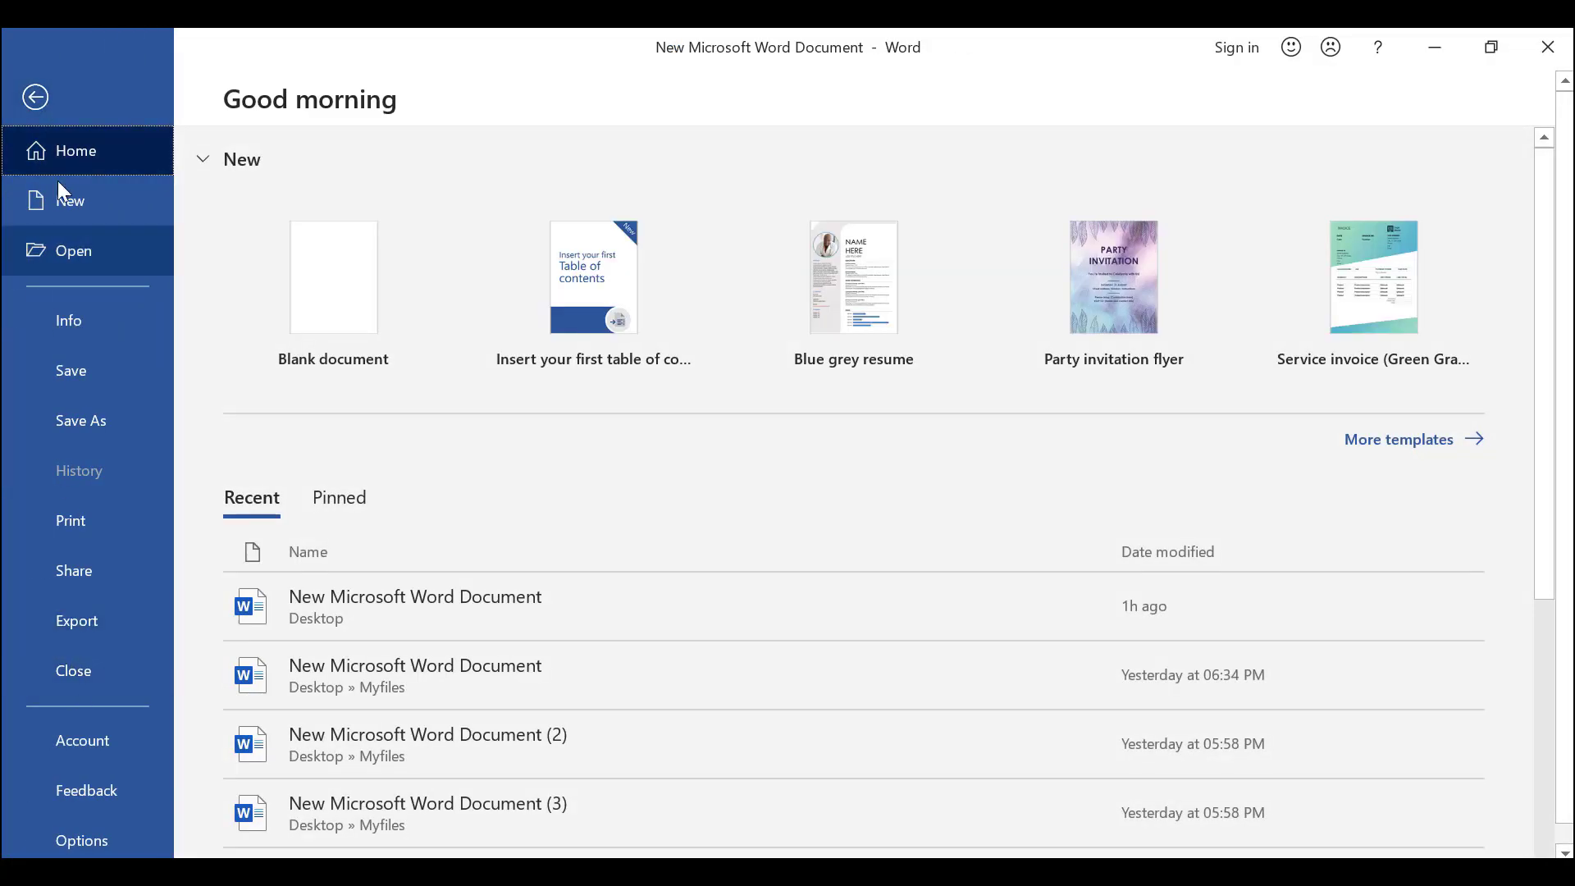
- Set the measurement units to Inches in Word's advanced display options
click(34, 102)
click(32, 93)
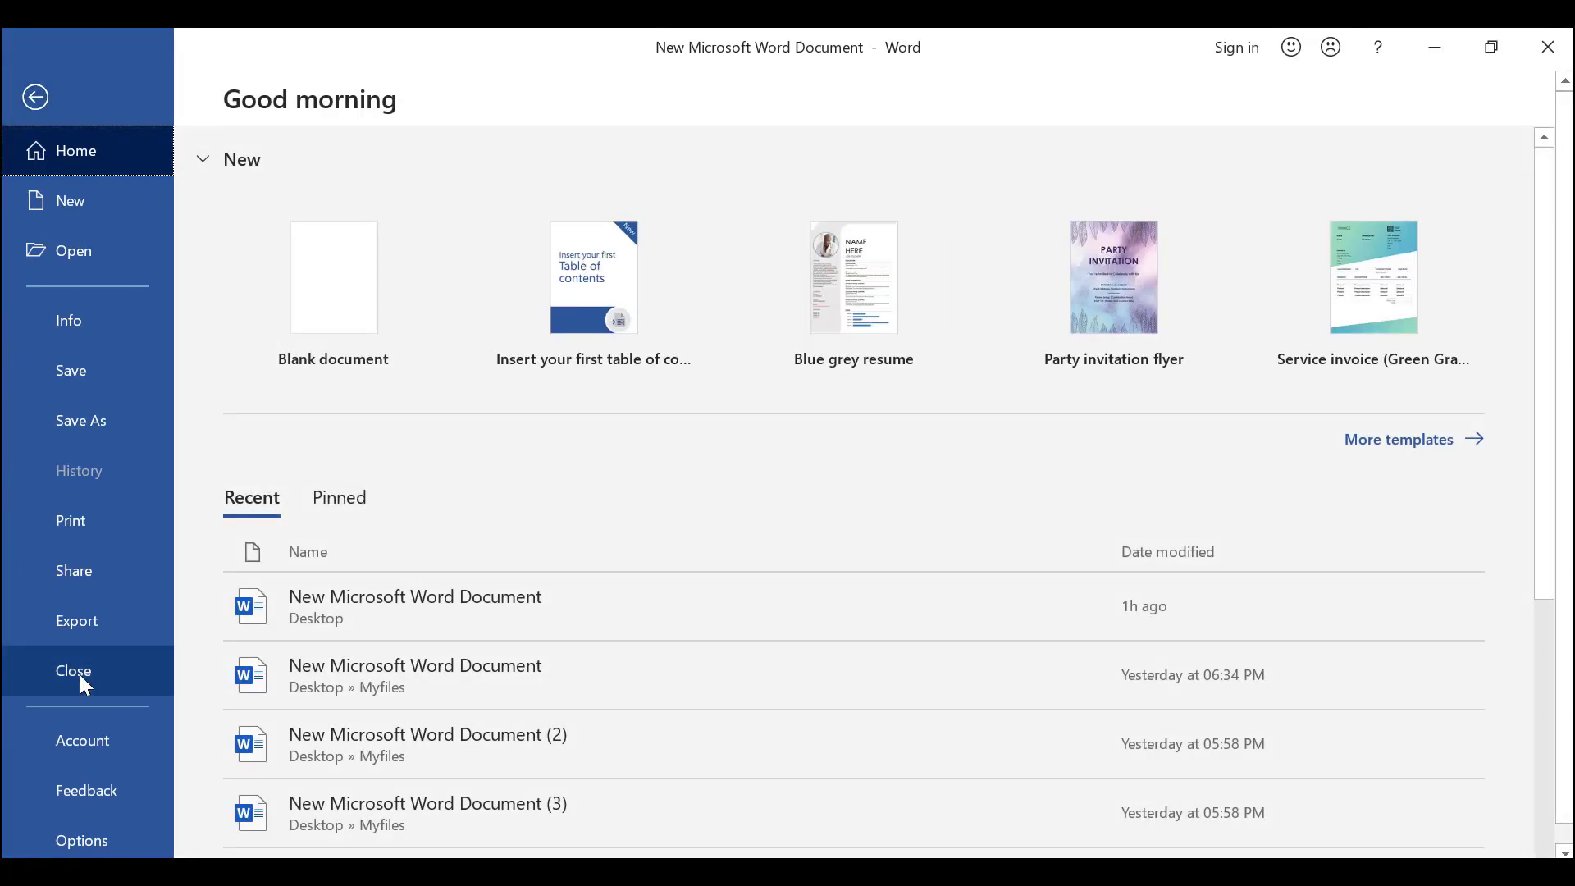
scroll(87, 820, down, 1)
click(88, 824)
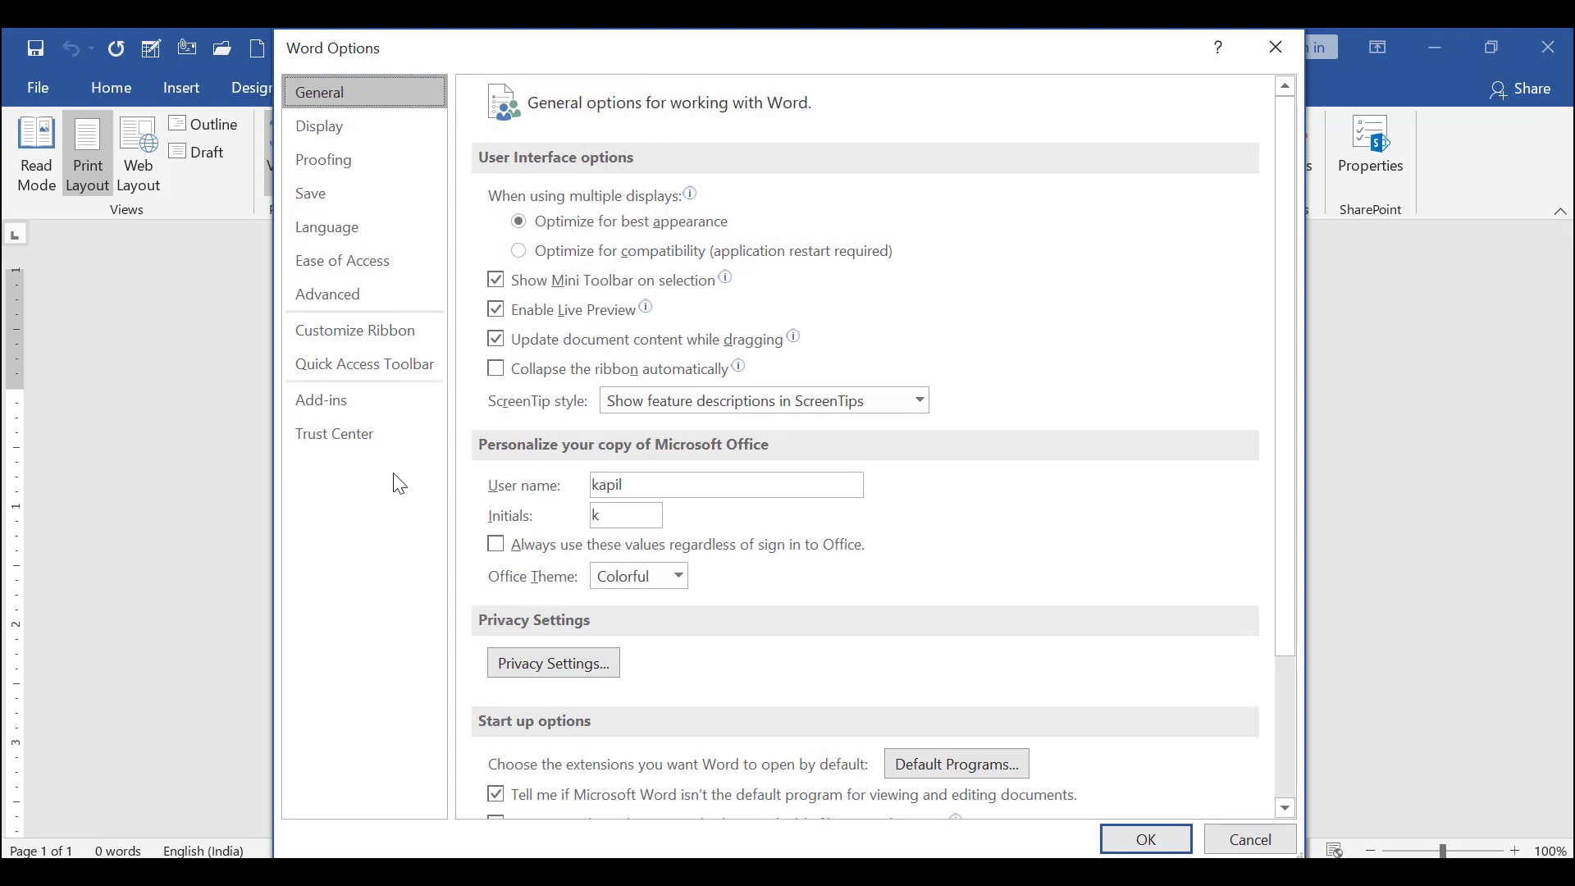
click(343, 300)
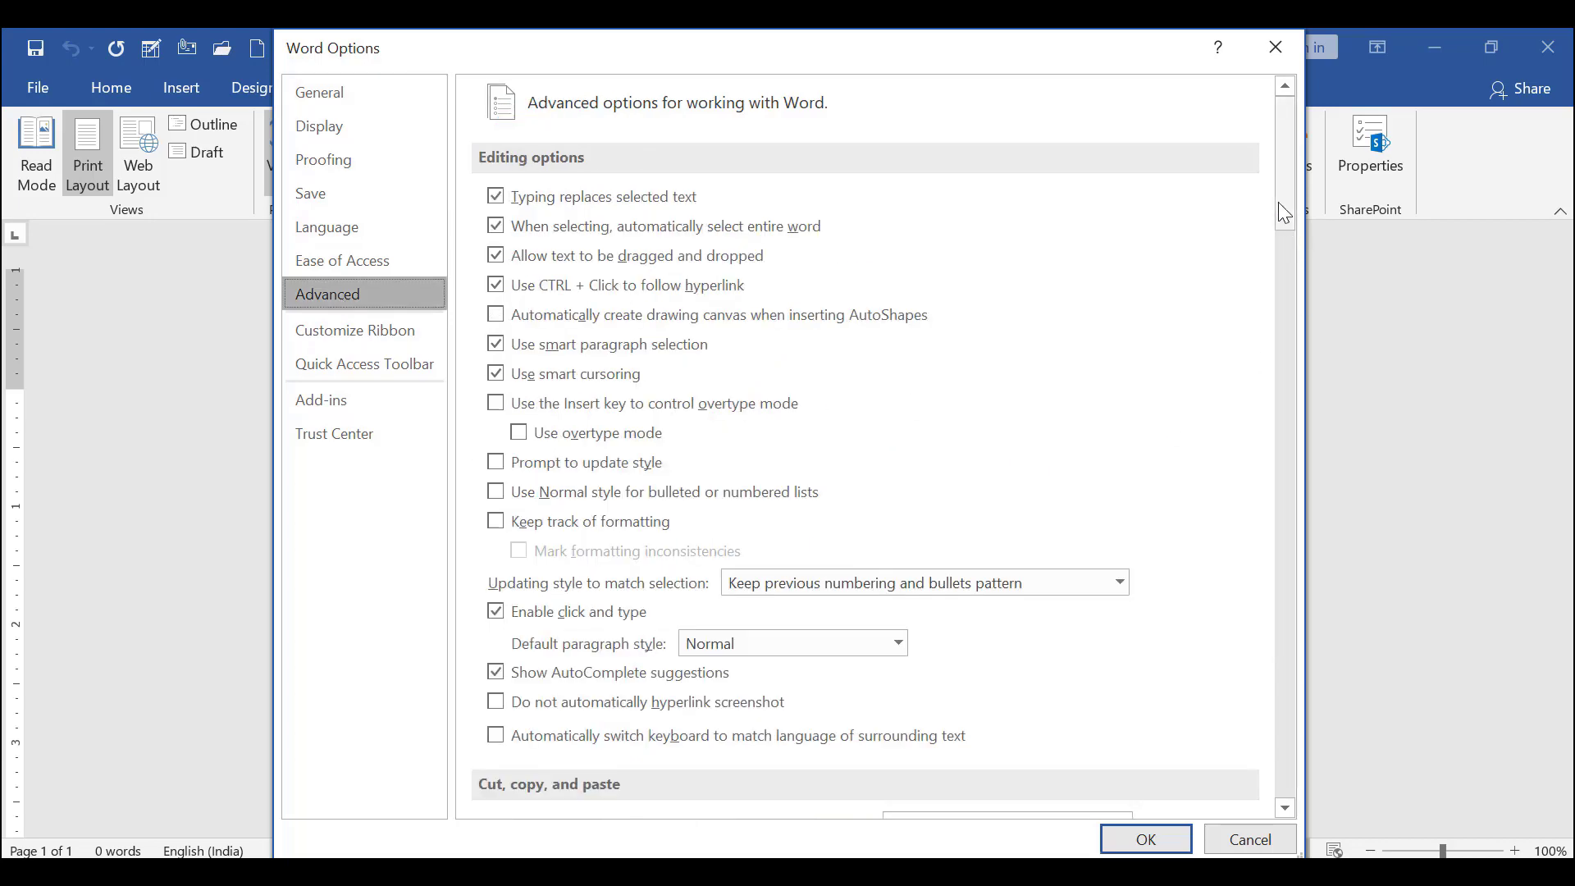
drag(1288, 161, 1286, 282)
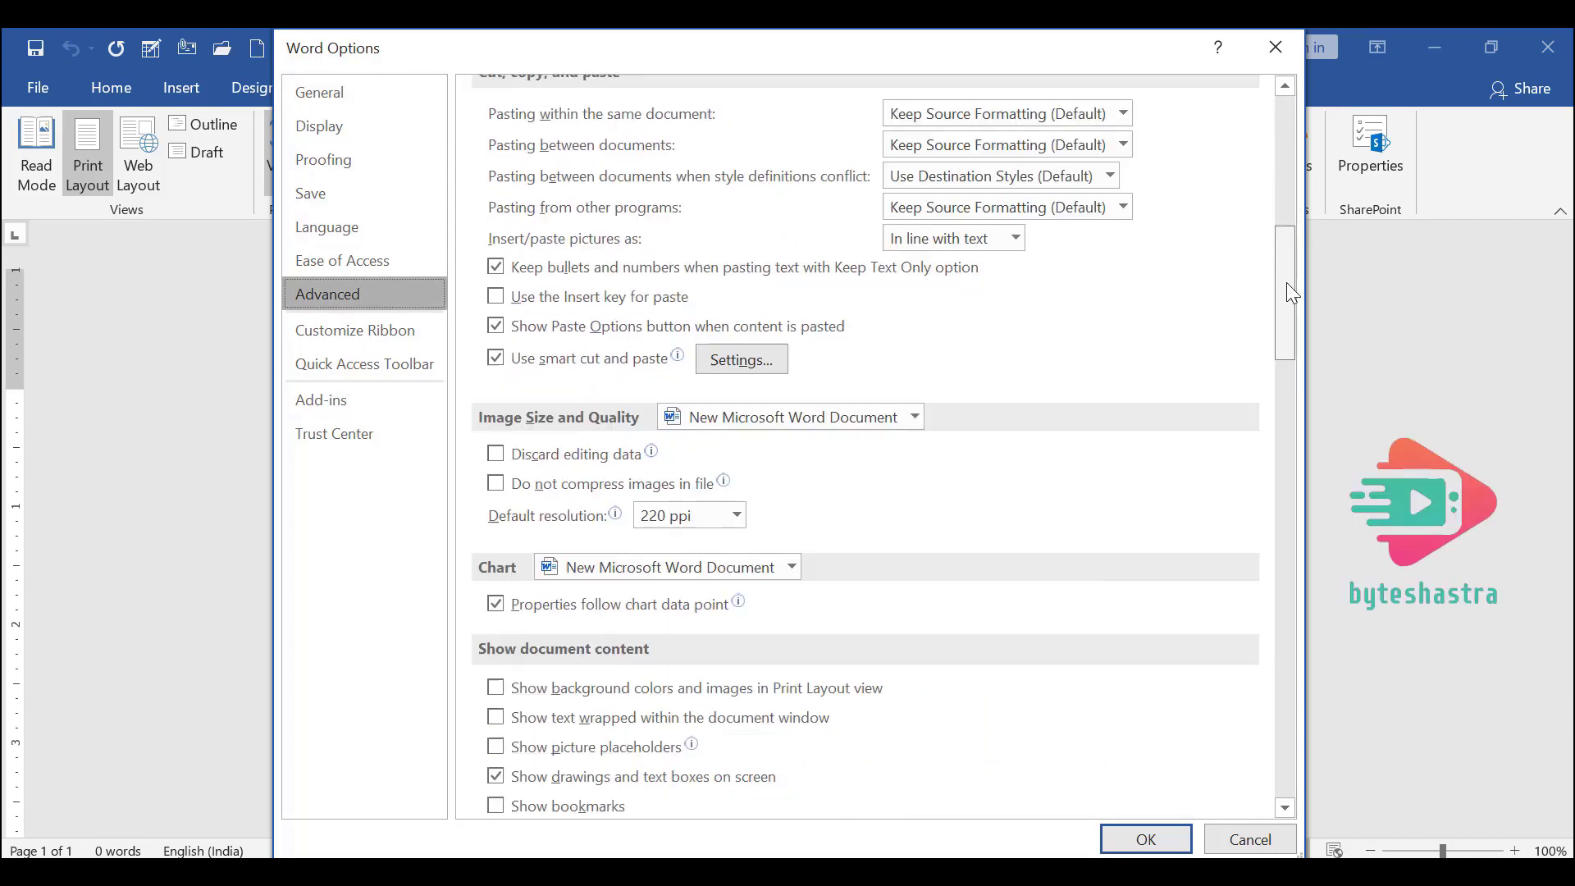
scroll(1277, 328, down, 5)
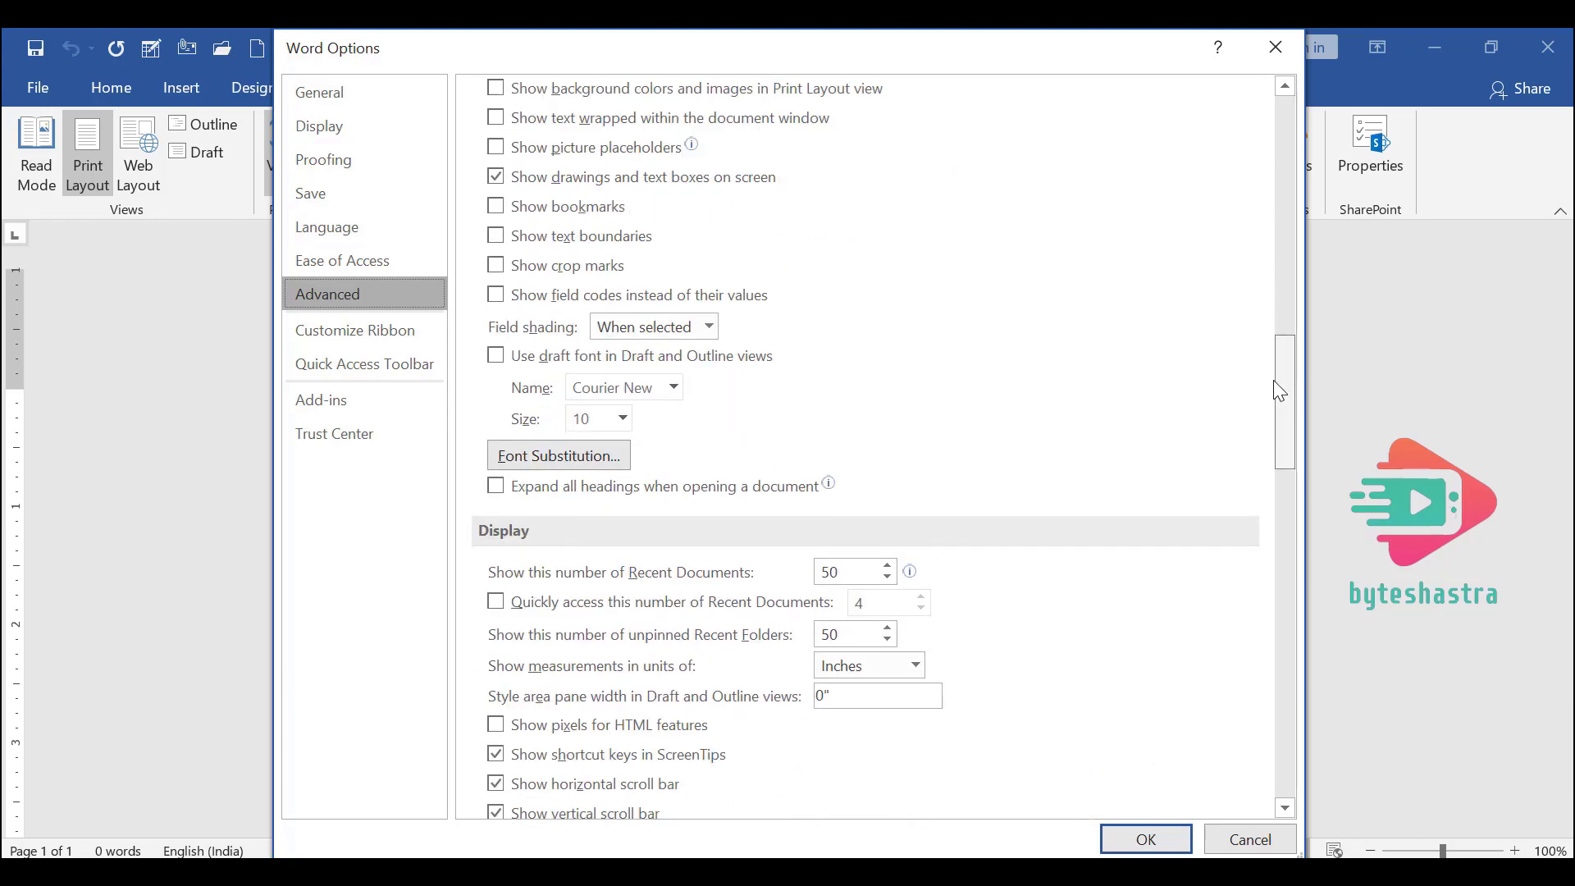
scroll(1277, 410, down, 3)
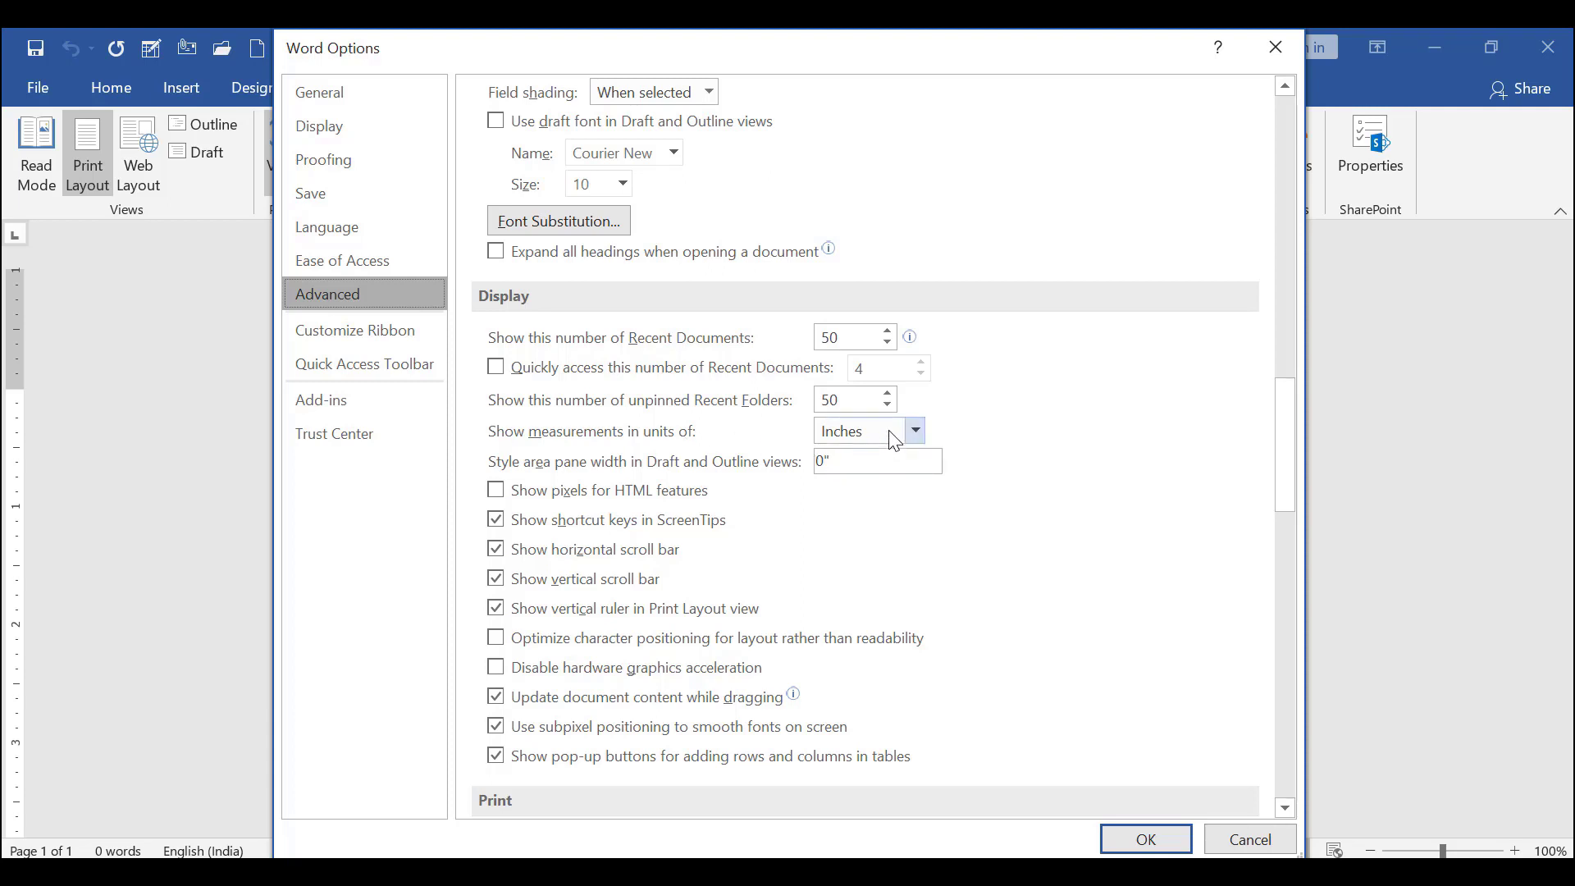
click(916, 430)
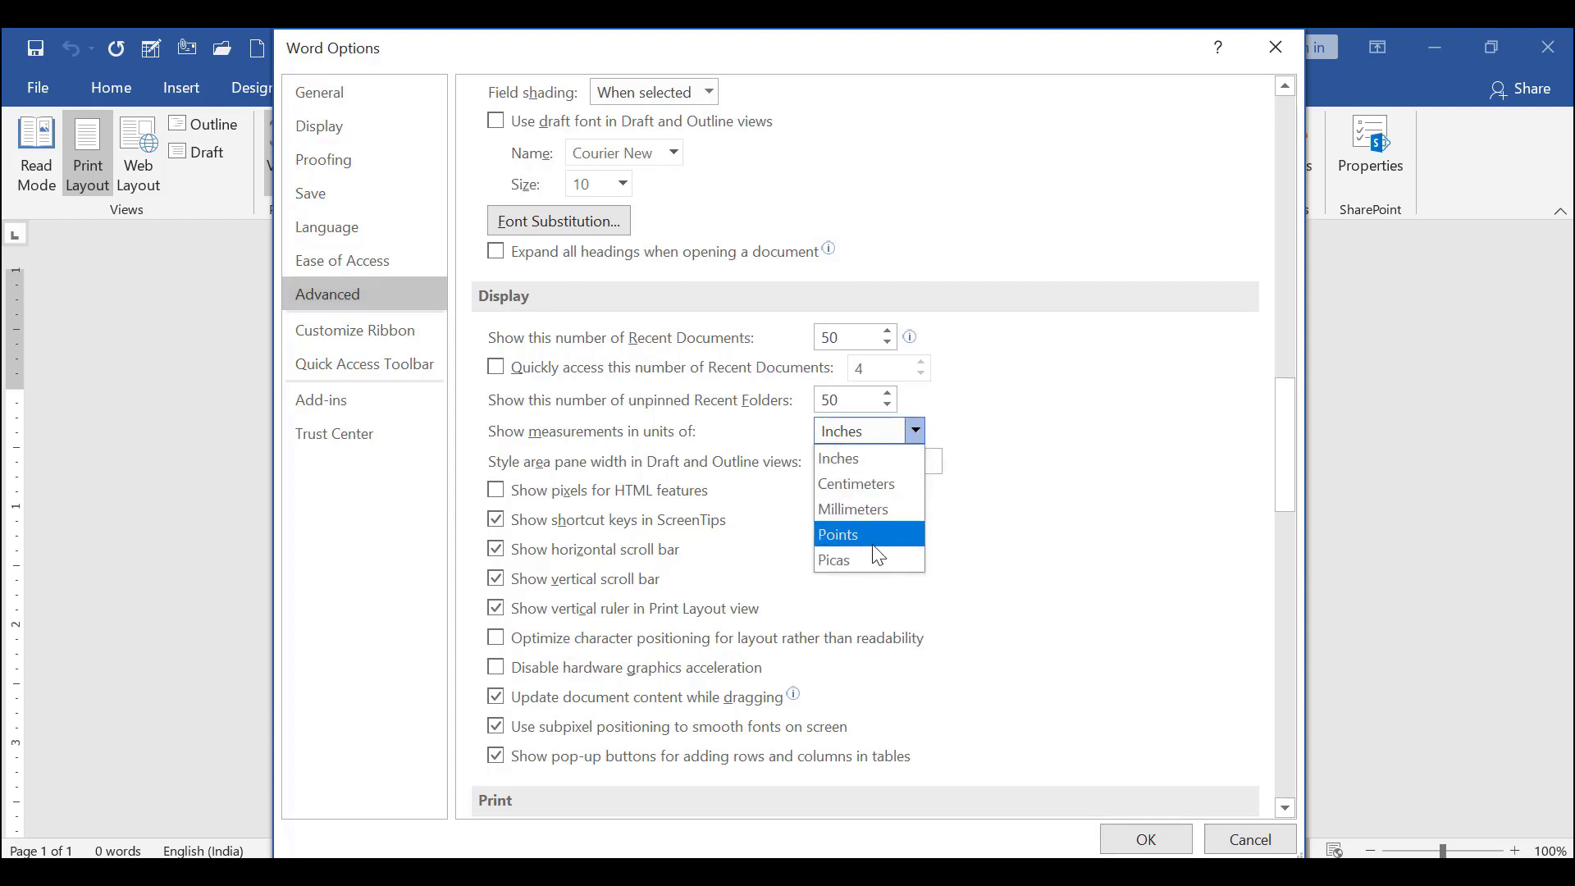
click(857, 461)
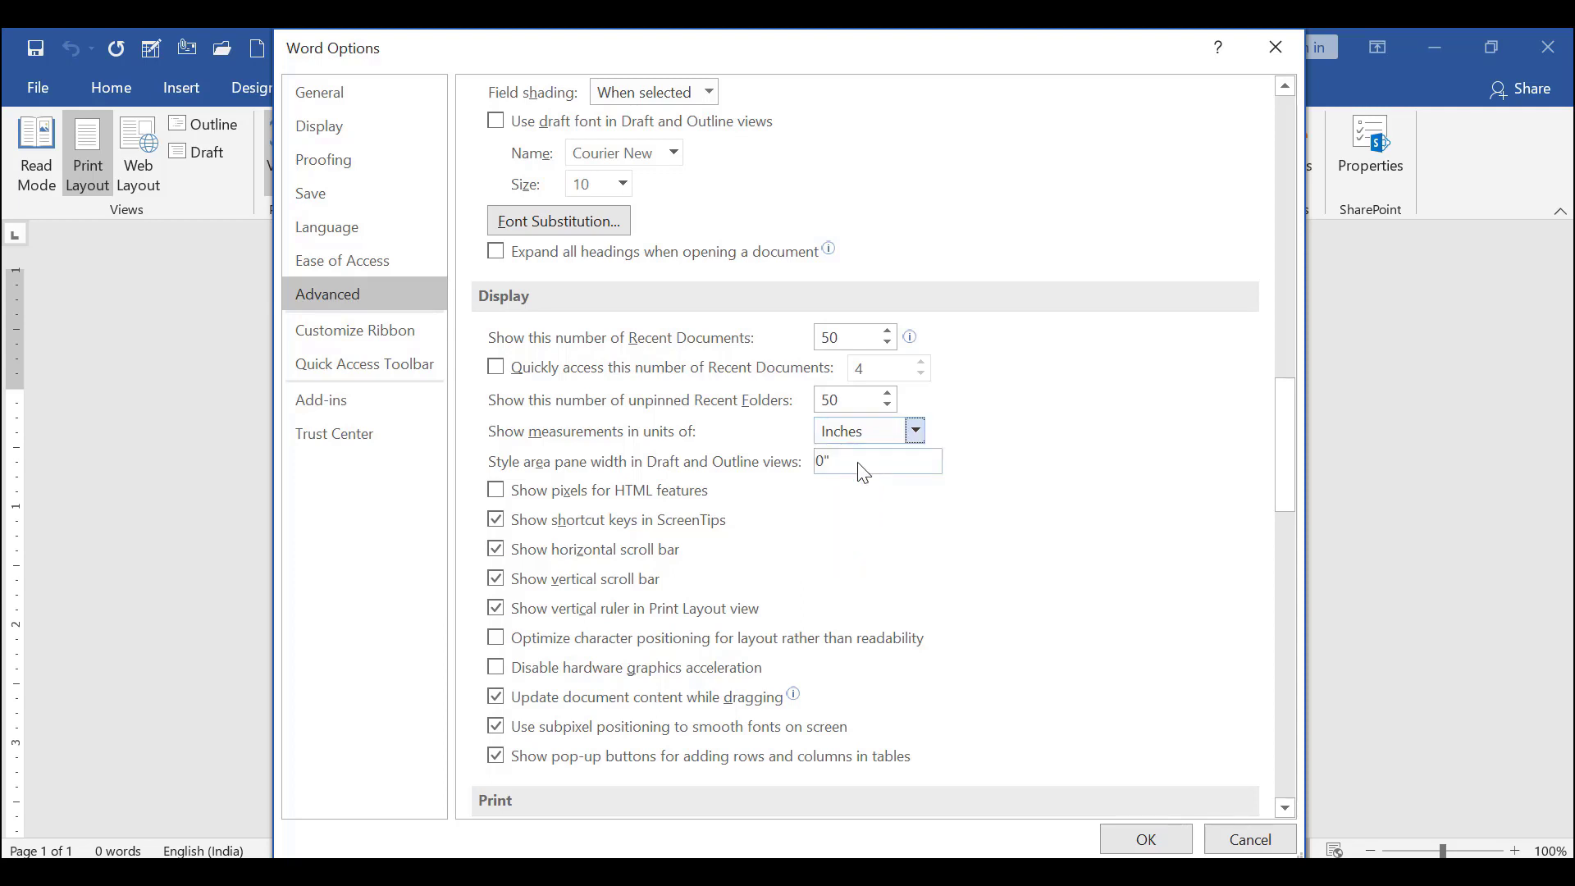
click(1130, 846)
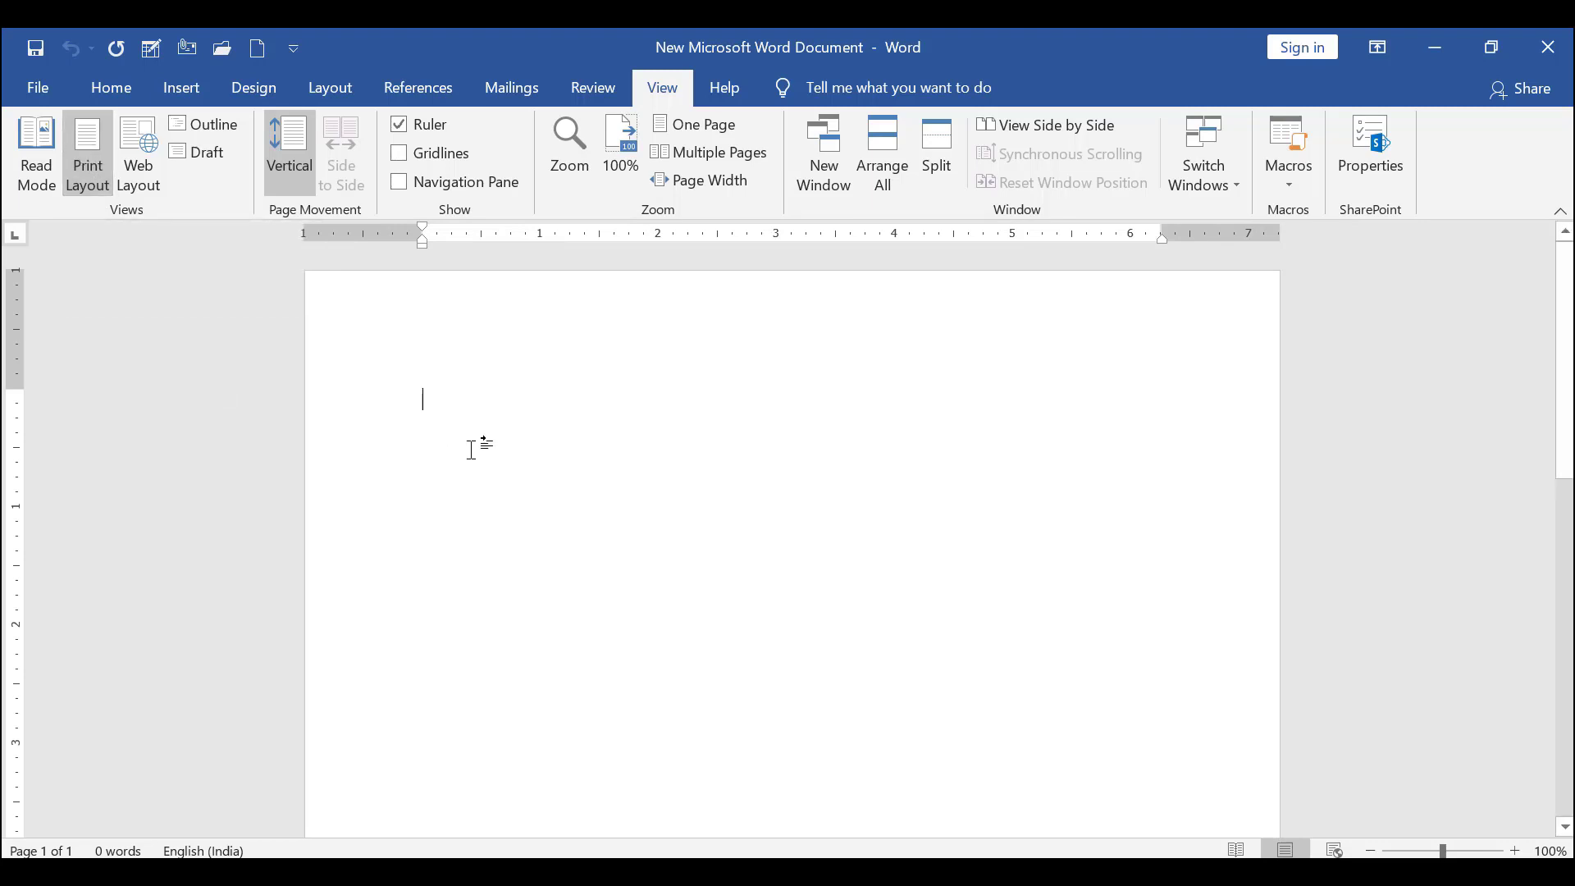
- View the document in Read Mode and Web Layout, returning it to Print Layout
click(37, 151)
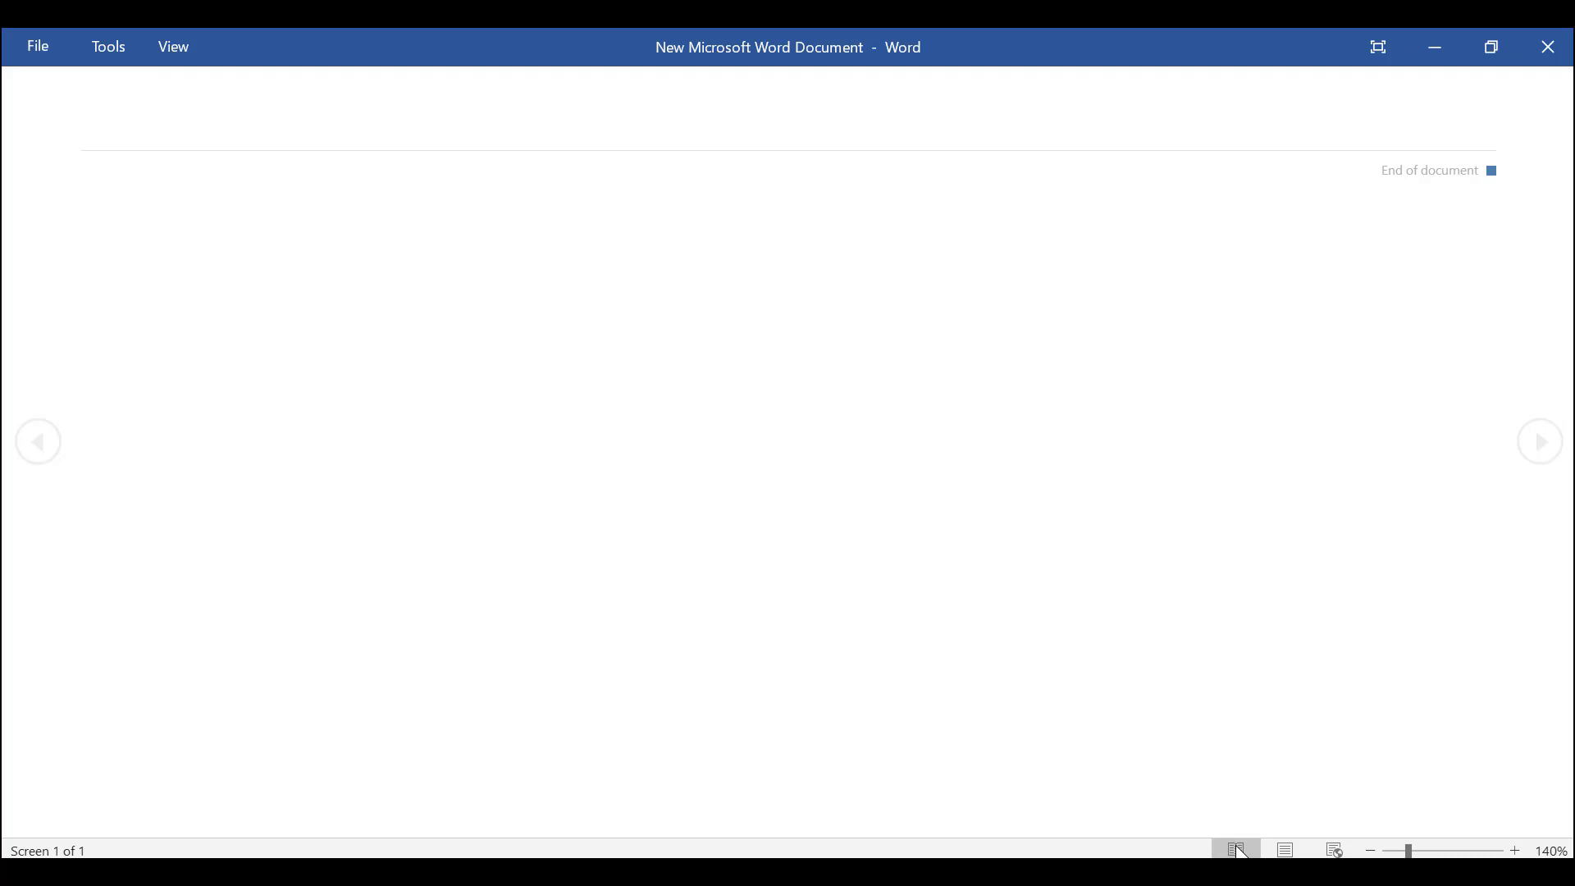
click(1289, 851)
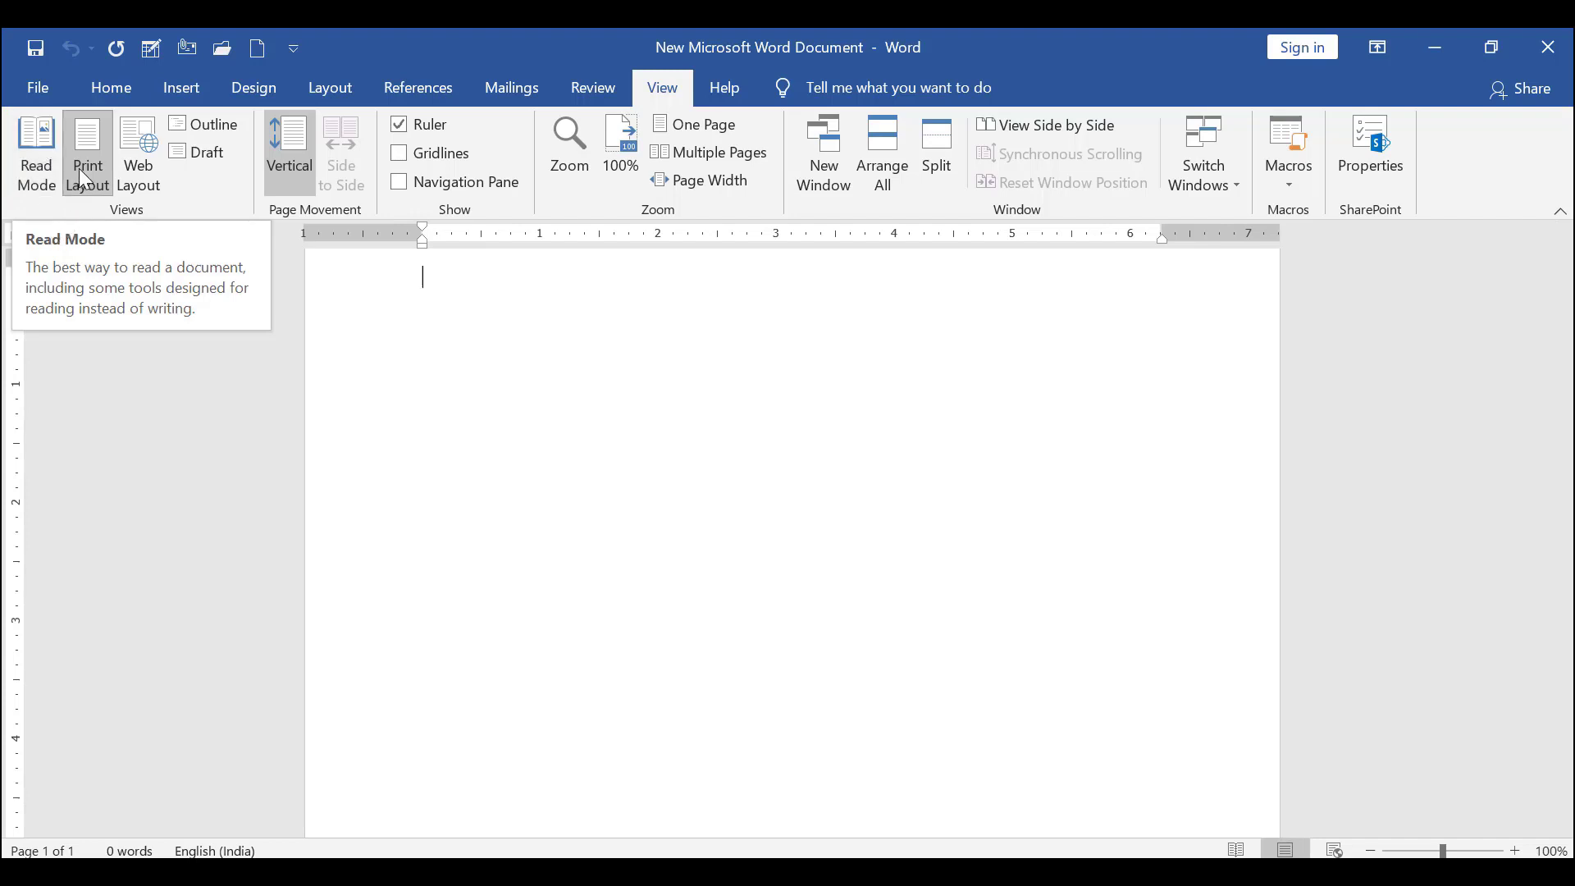
click(145, 138)
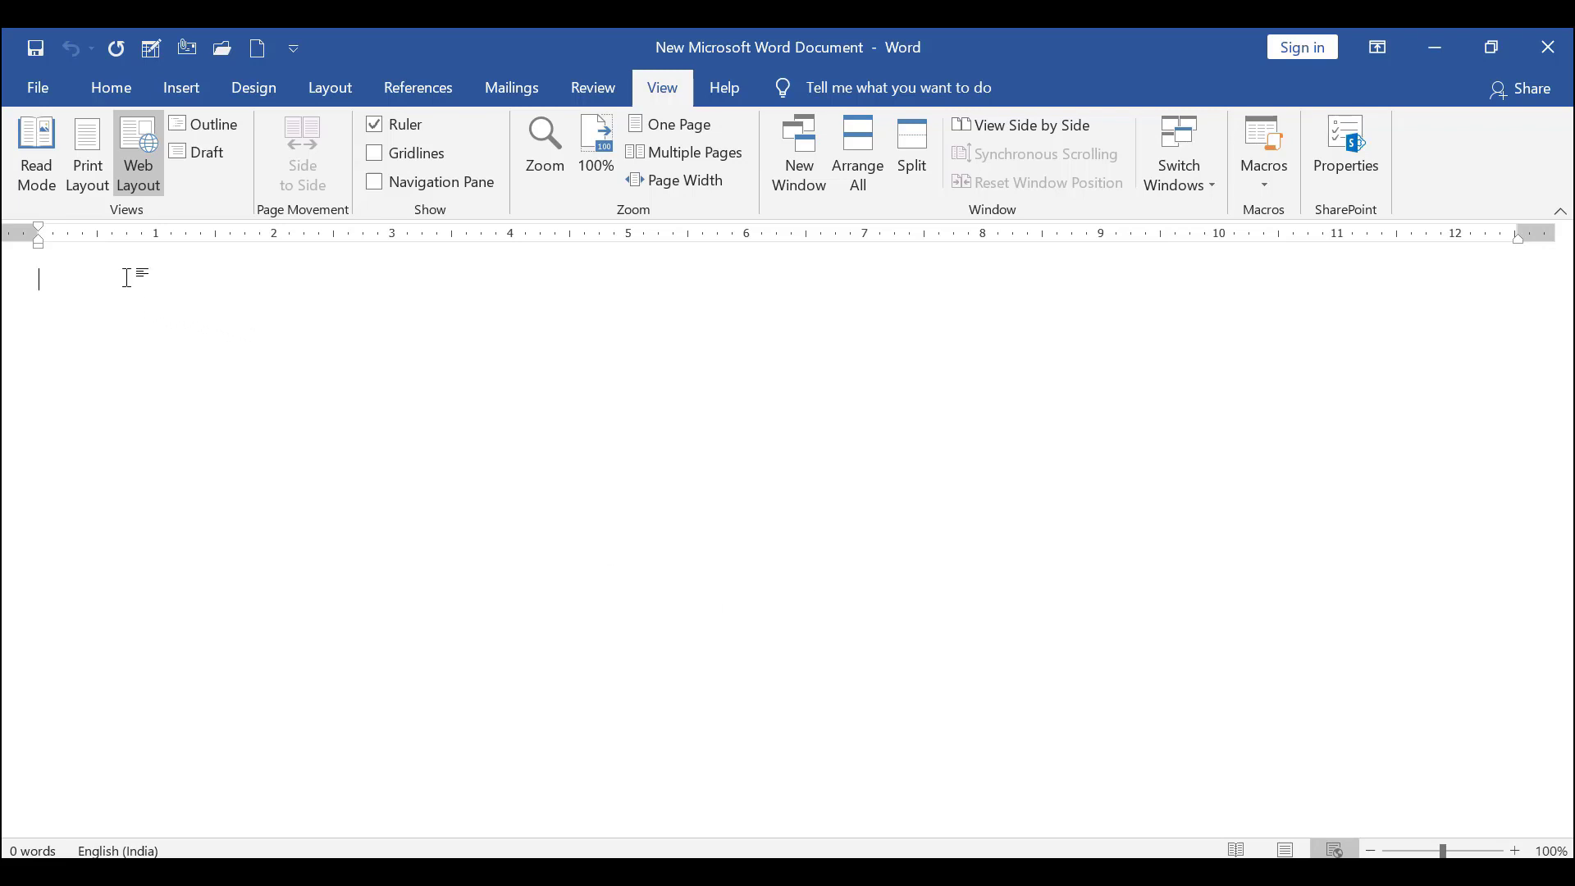
click(95, 146)
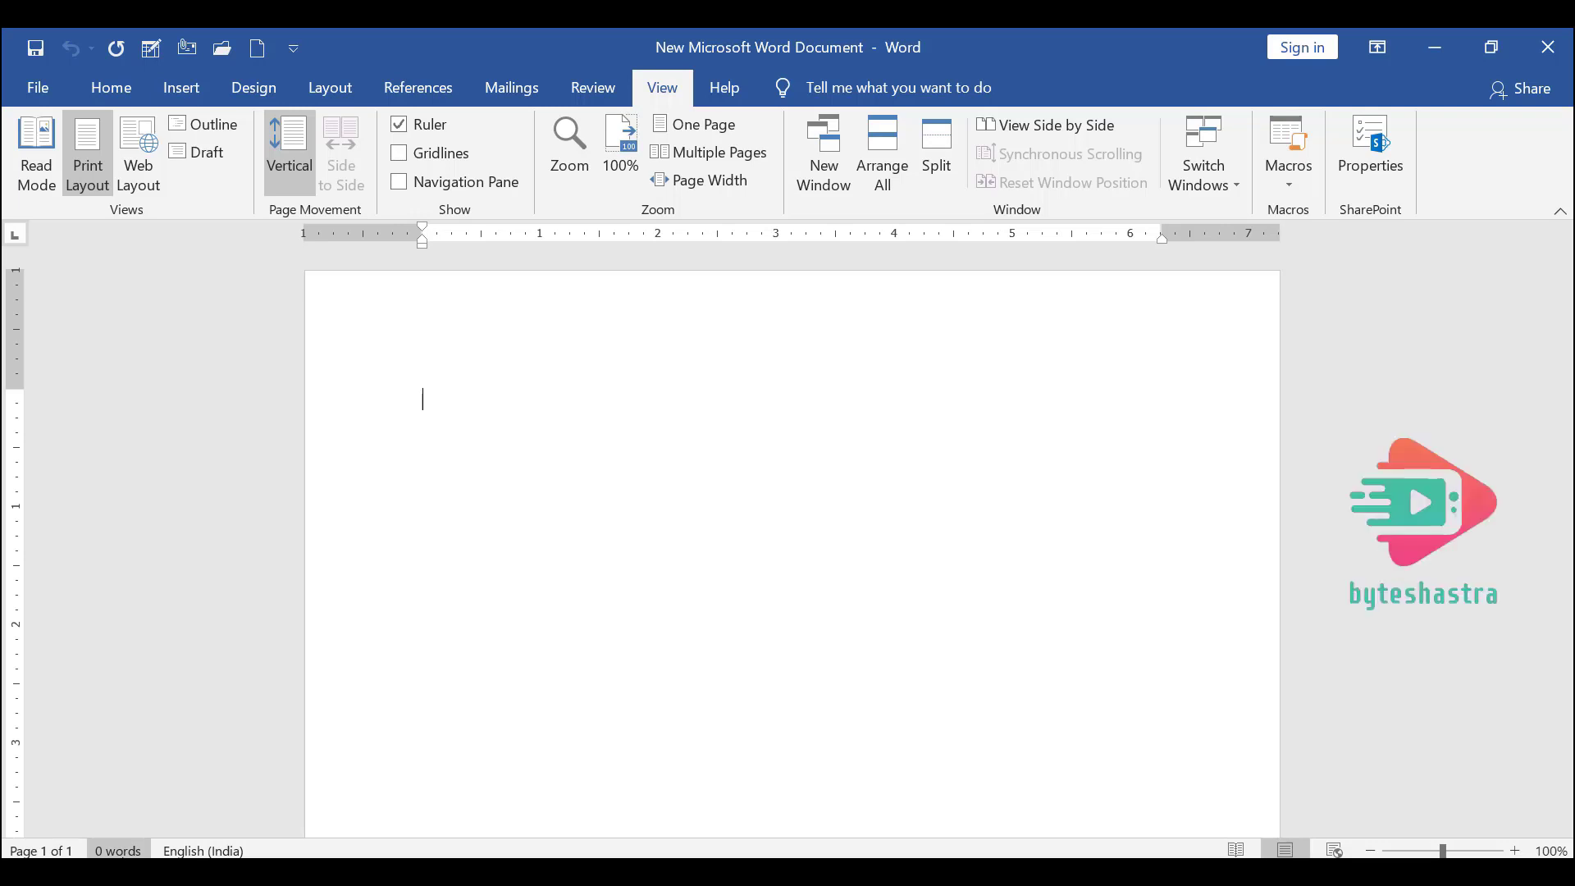
- Check the document's word count statistics and its proofing language setting
click(123, 853)
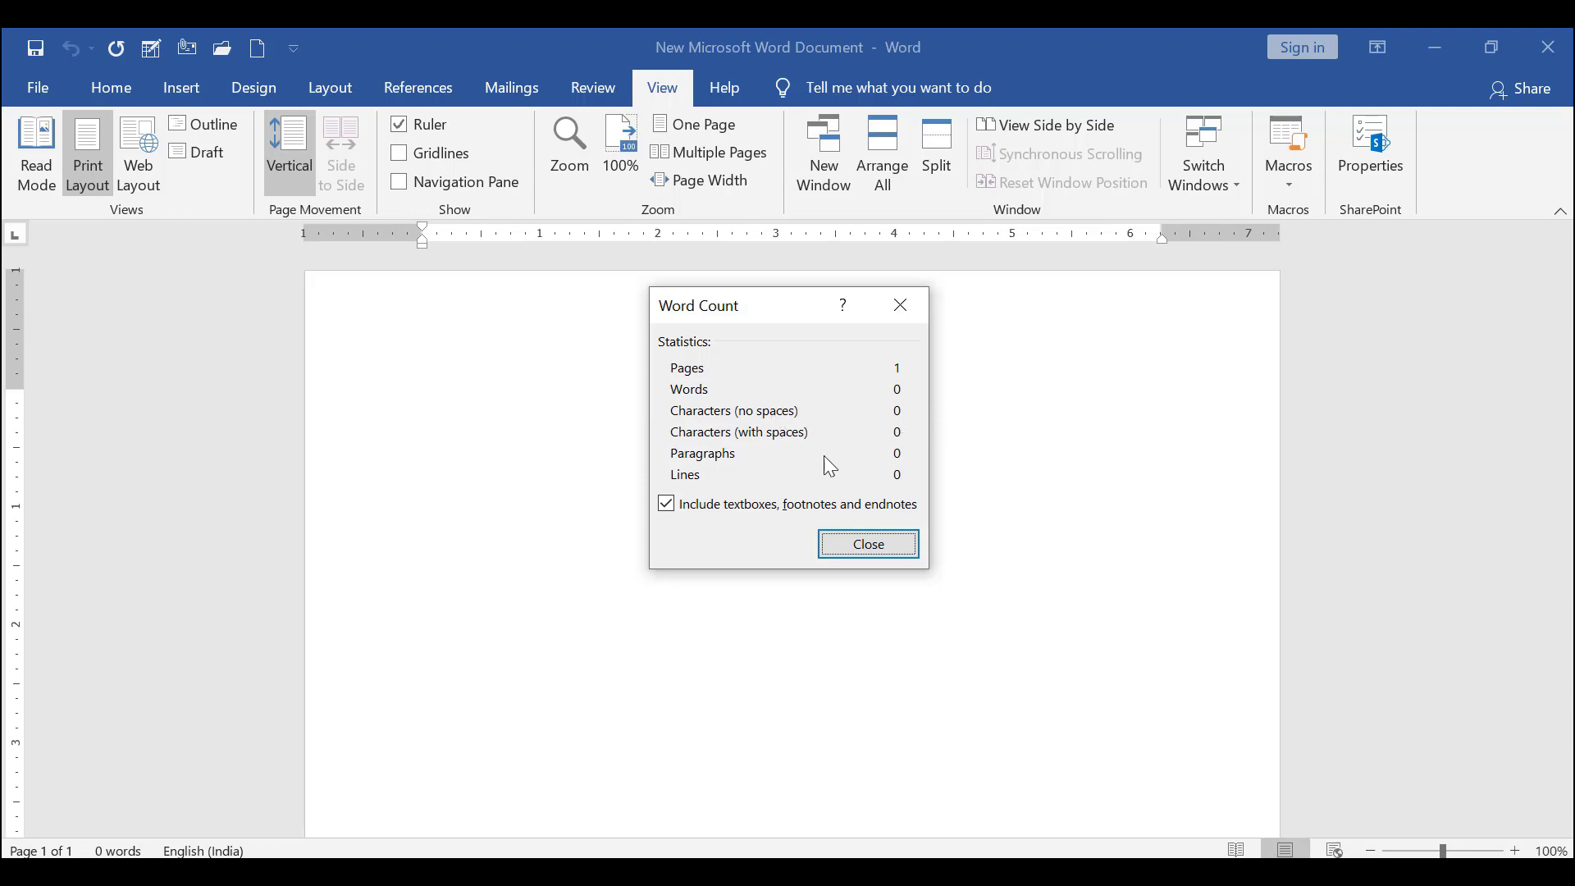
click(870, 545)
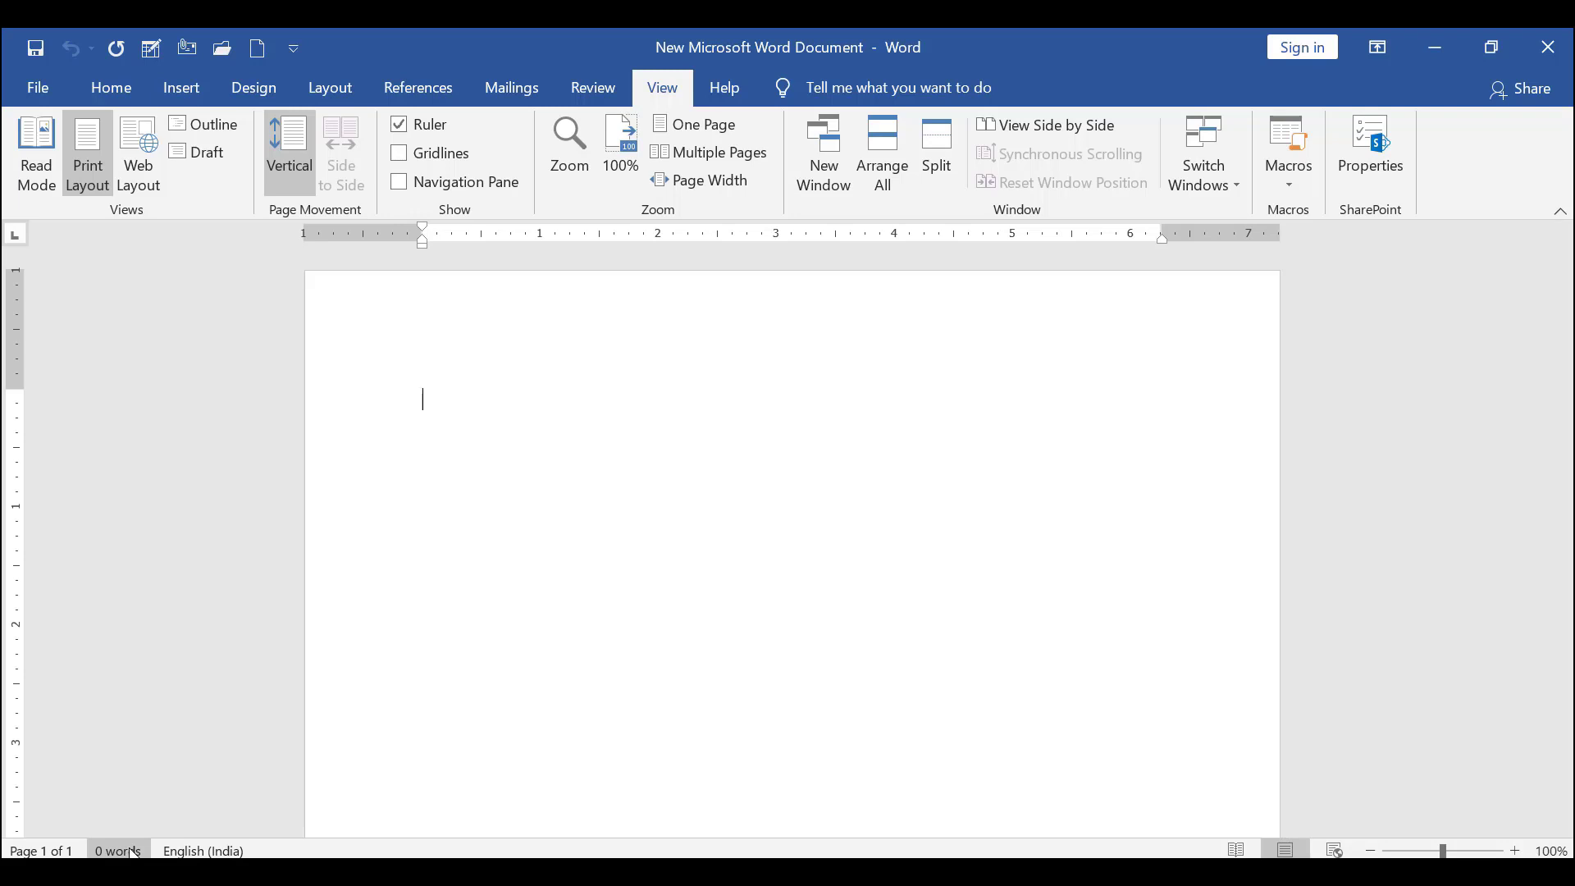
click(229, 853)
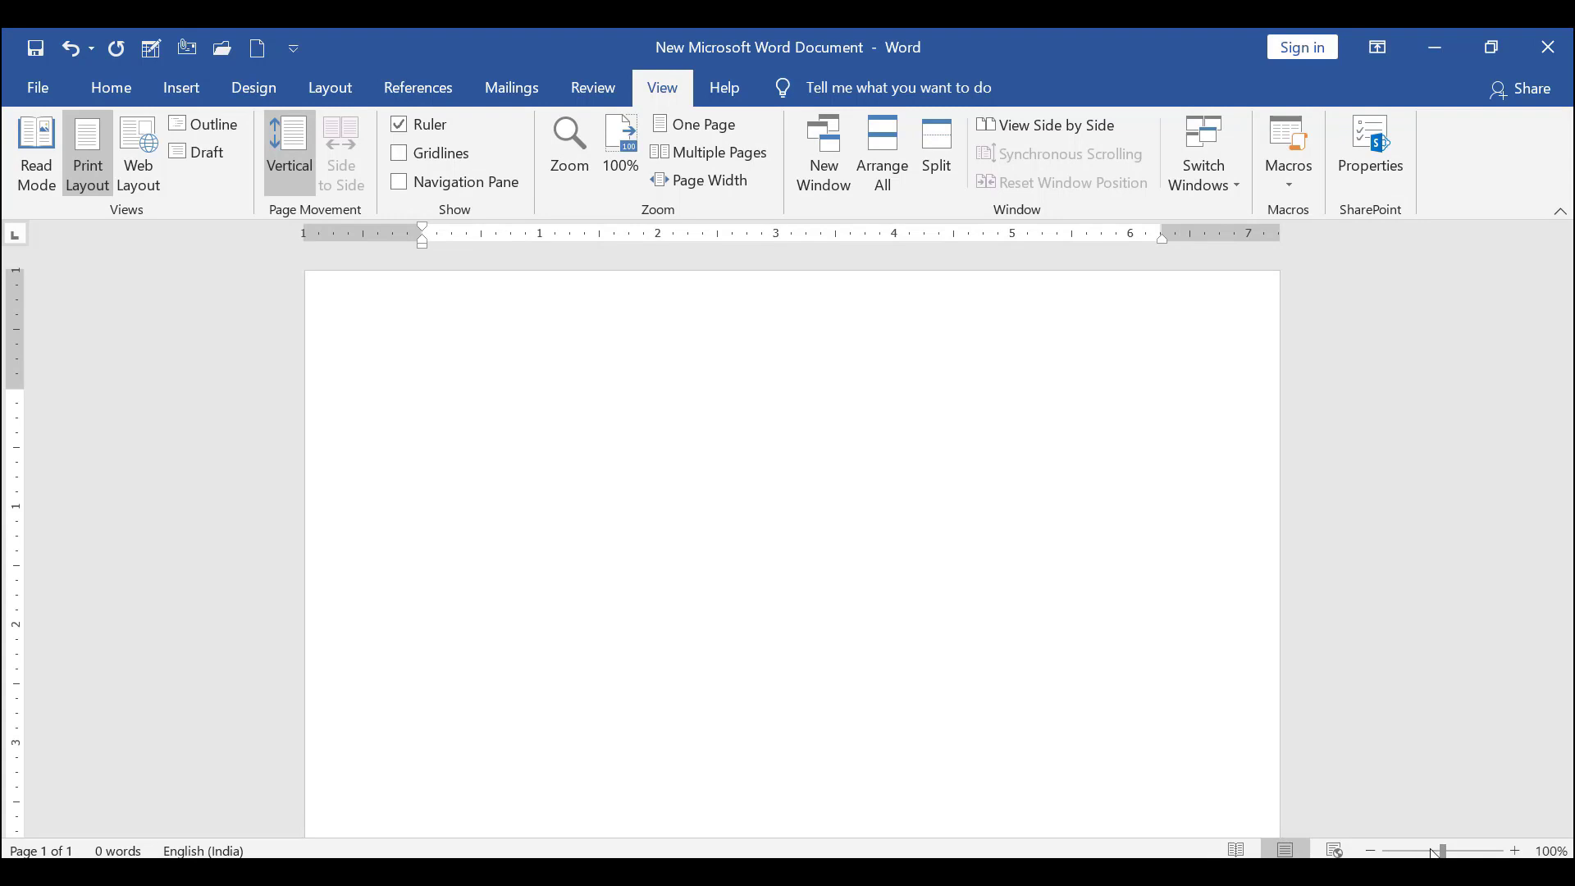
- Zoom the page in to 120% and back out to 100%
click(1516, 851)
click(1516, 851)
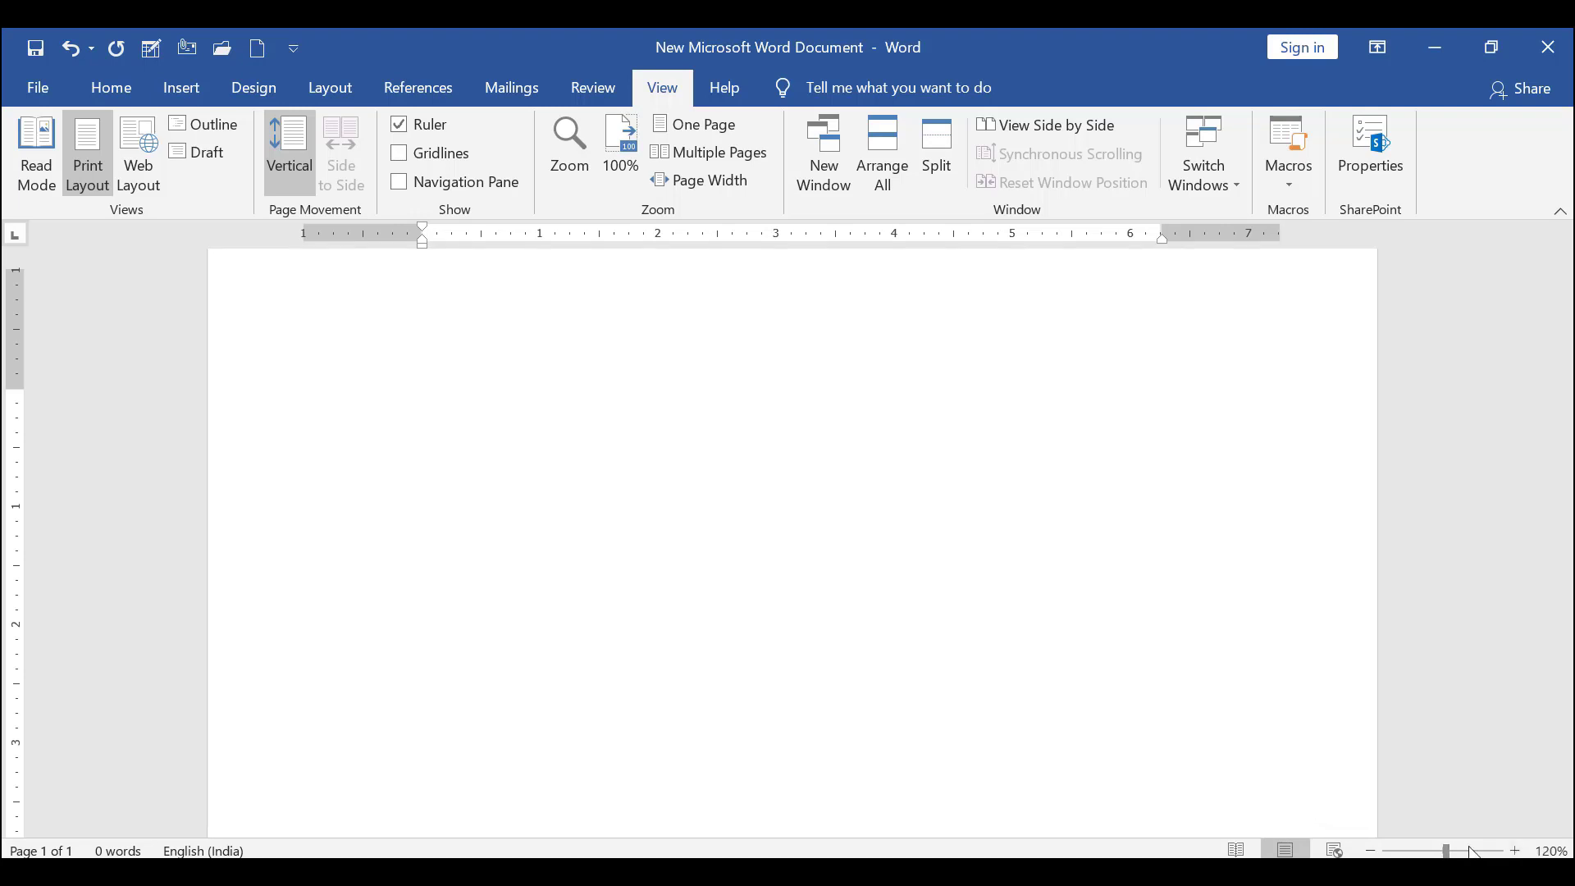
click(1371, 852)
click(1371, 852)
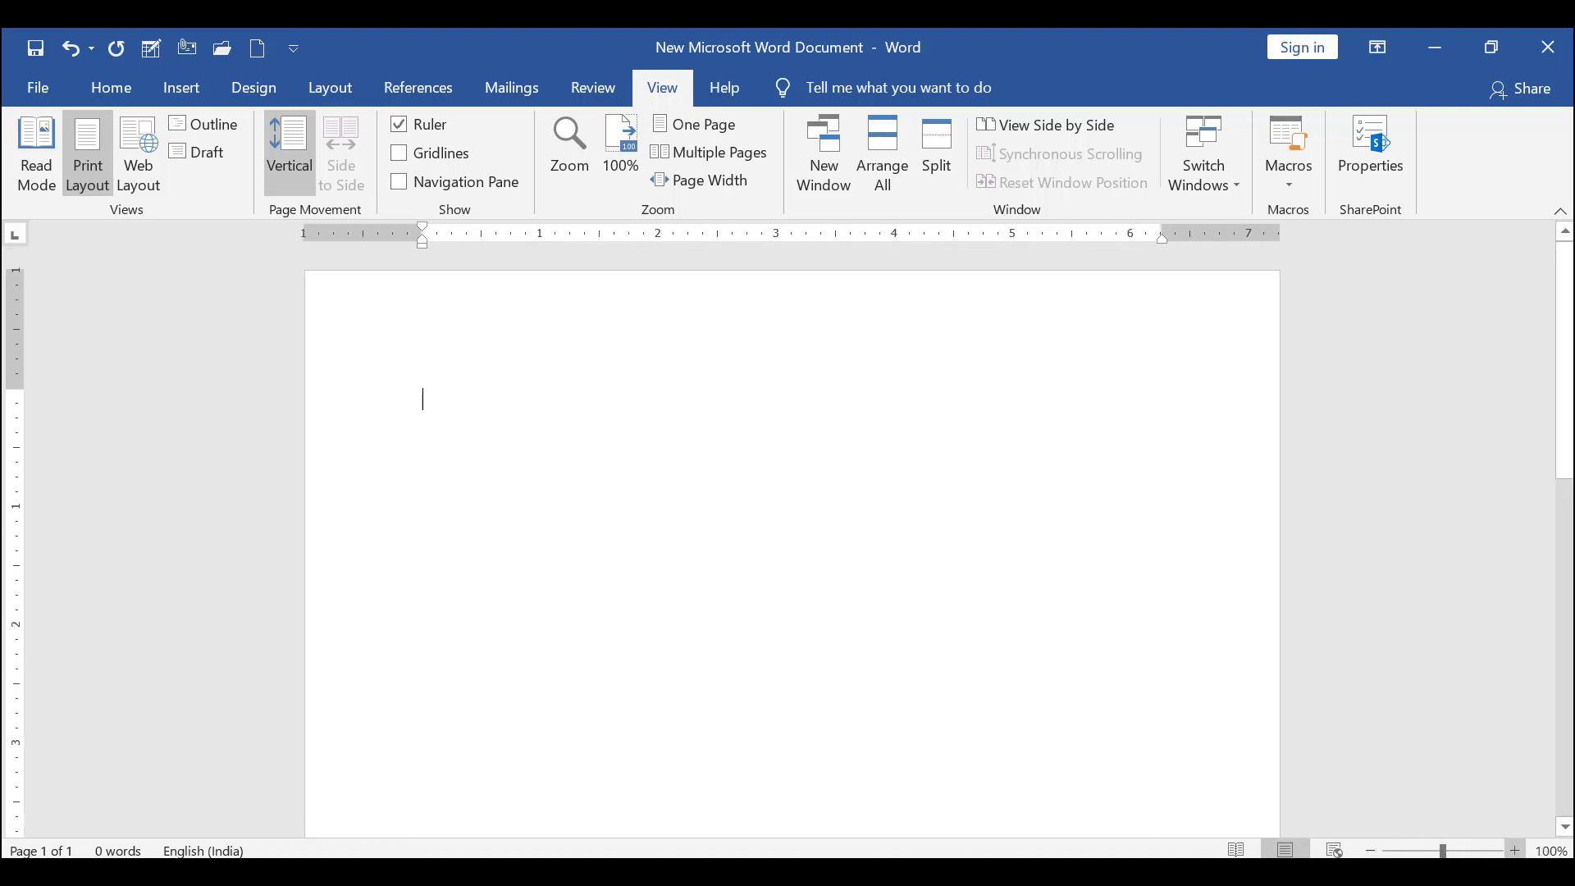
- Zoom the page in to the 500% maximum and out to the minimum zoom level
click(1516, 851)
click(1515, 851)
click(1515, 851)
click(1516, 851)
click(1515, 851)
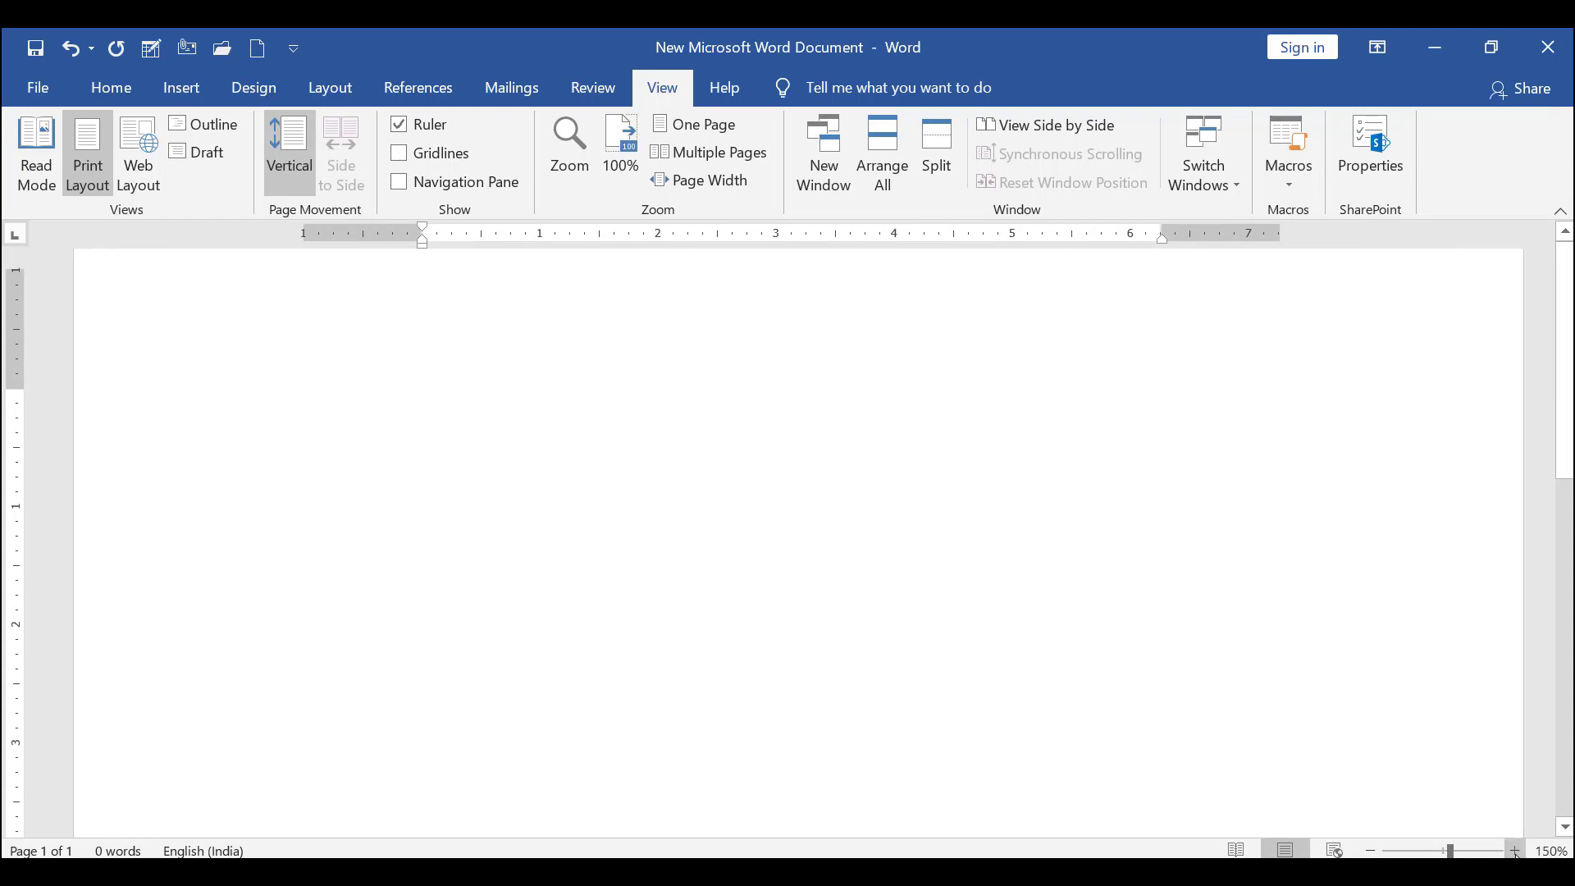
click(1515, 852)
click(1515, 851)
click(1515, 851)
click(1515, 851)
click(1515, 851)
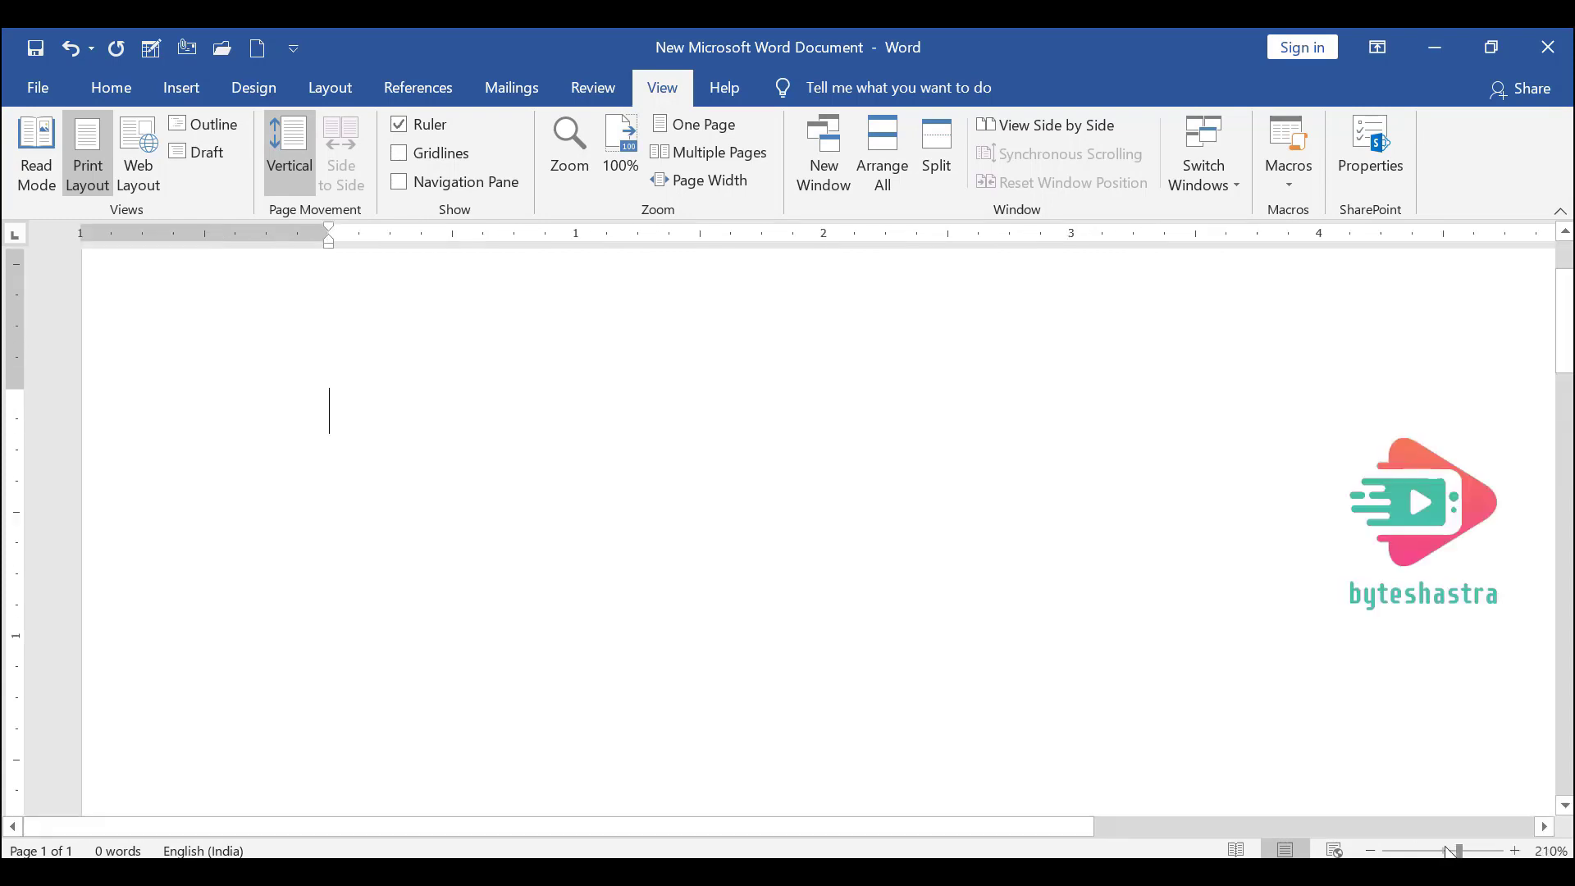
click(1515, 851)
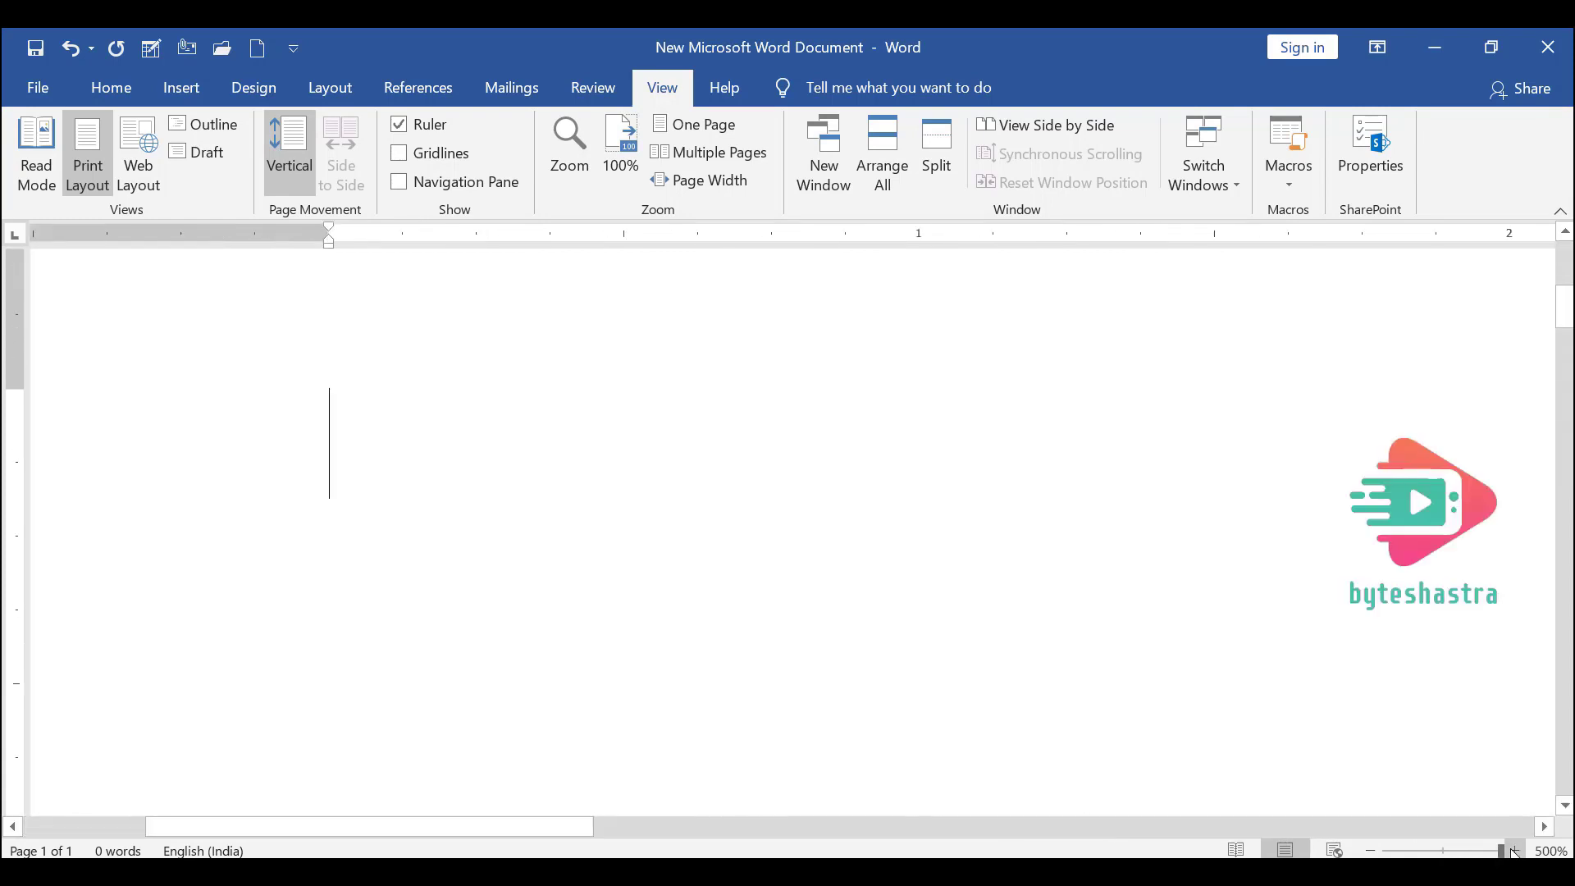
drag(1501, 851, 1371, 853)
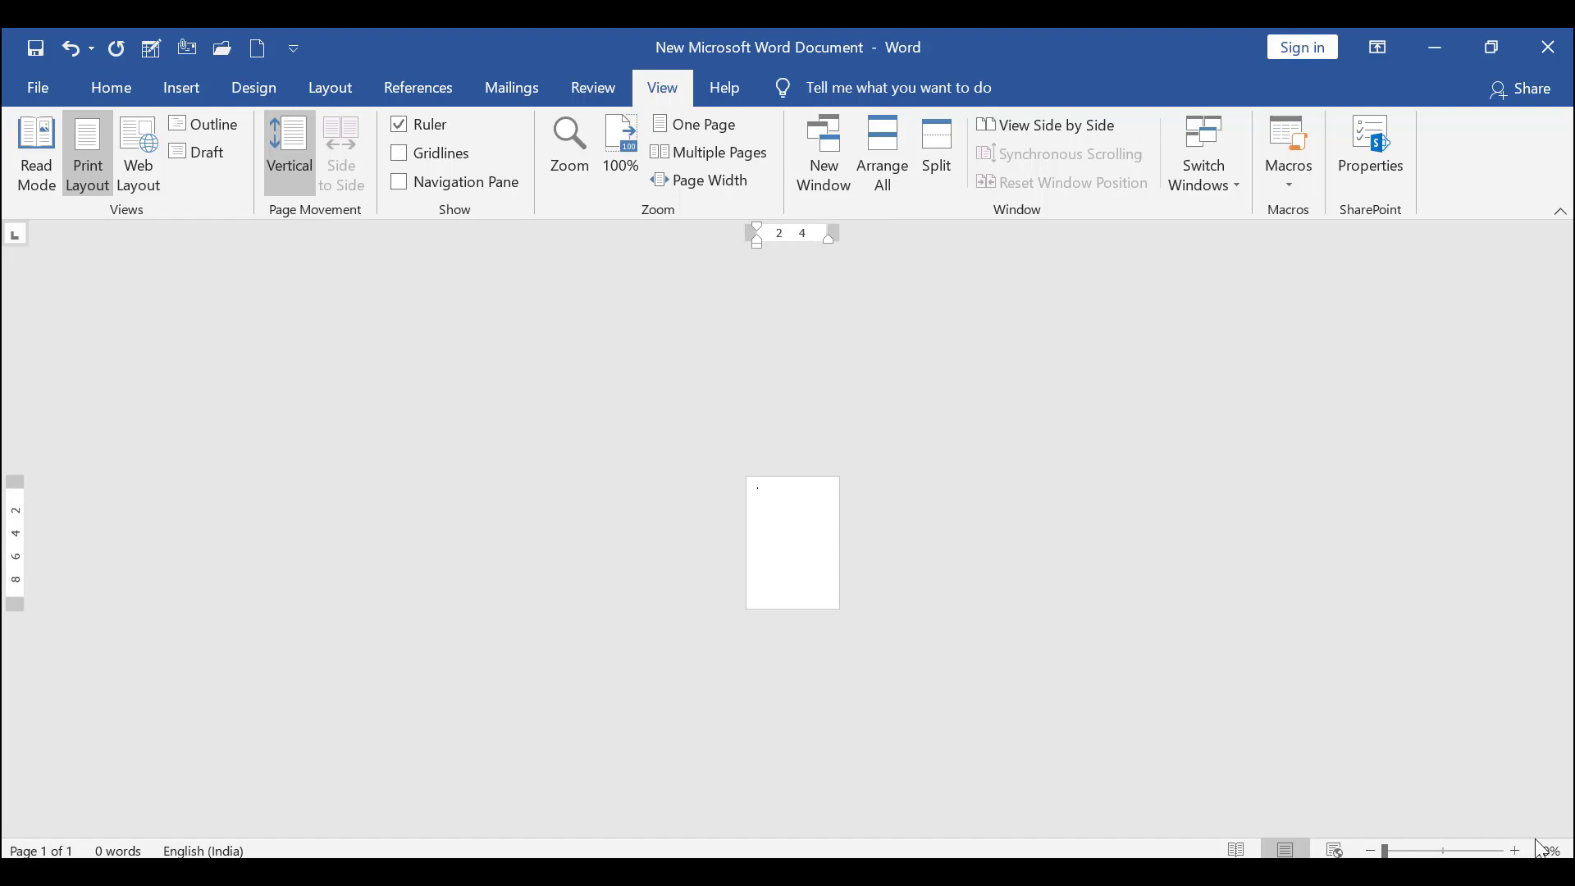
- View the File start page and the templates offered for new documents
key(alt+f)
click(35, 98)
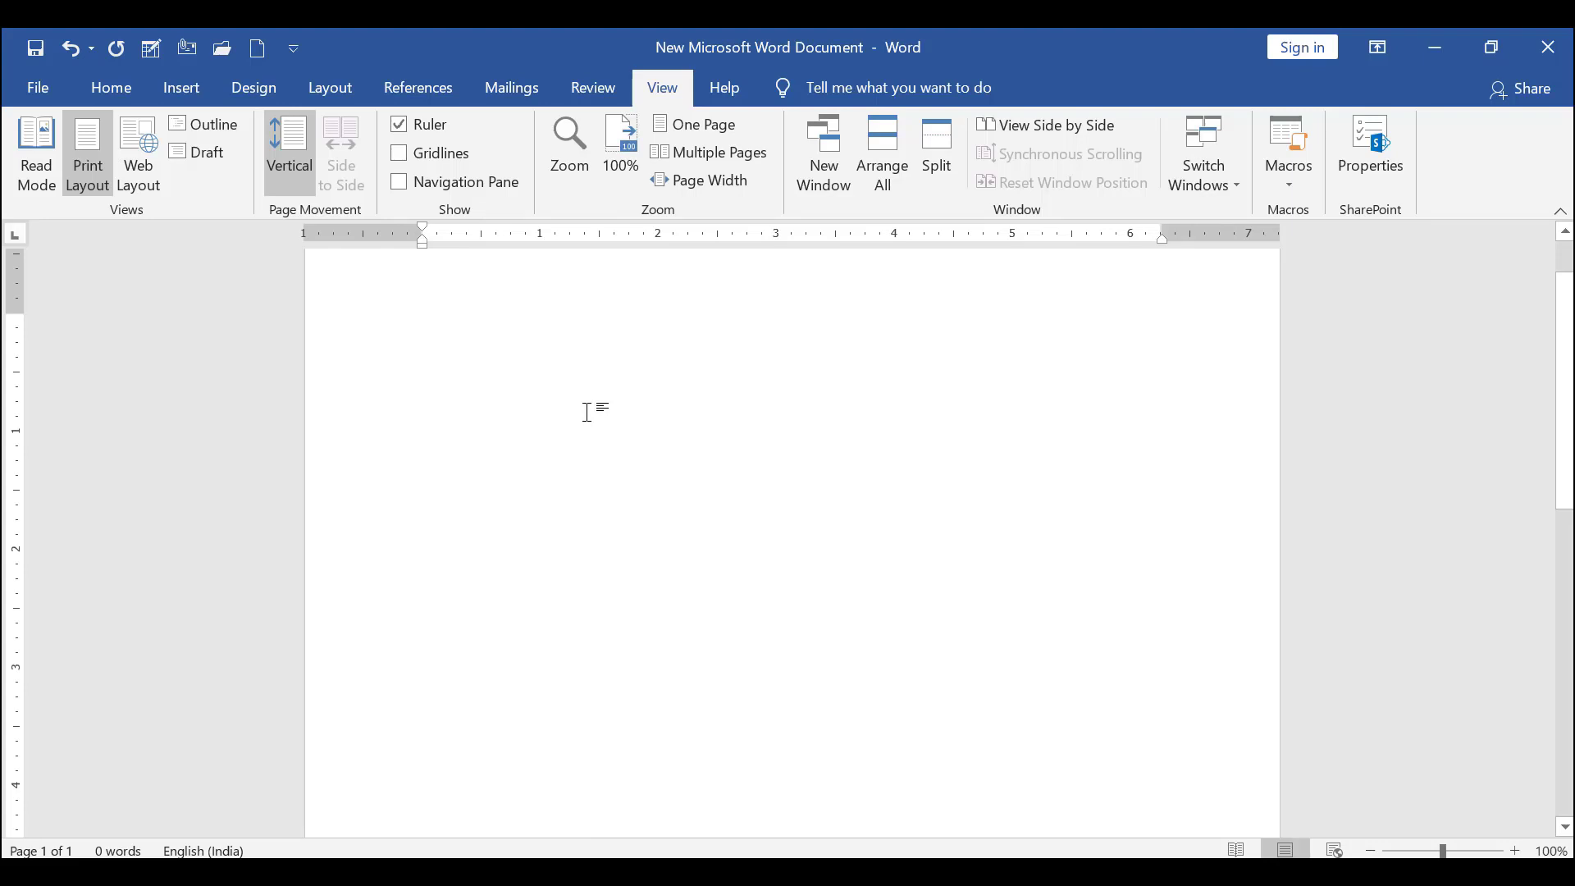
key(alt+h)
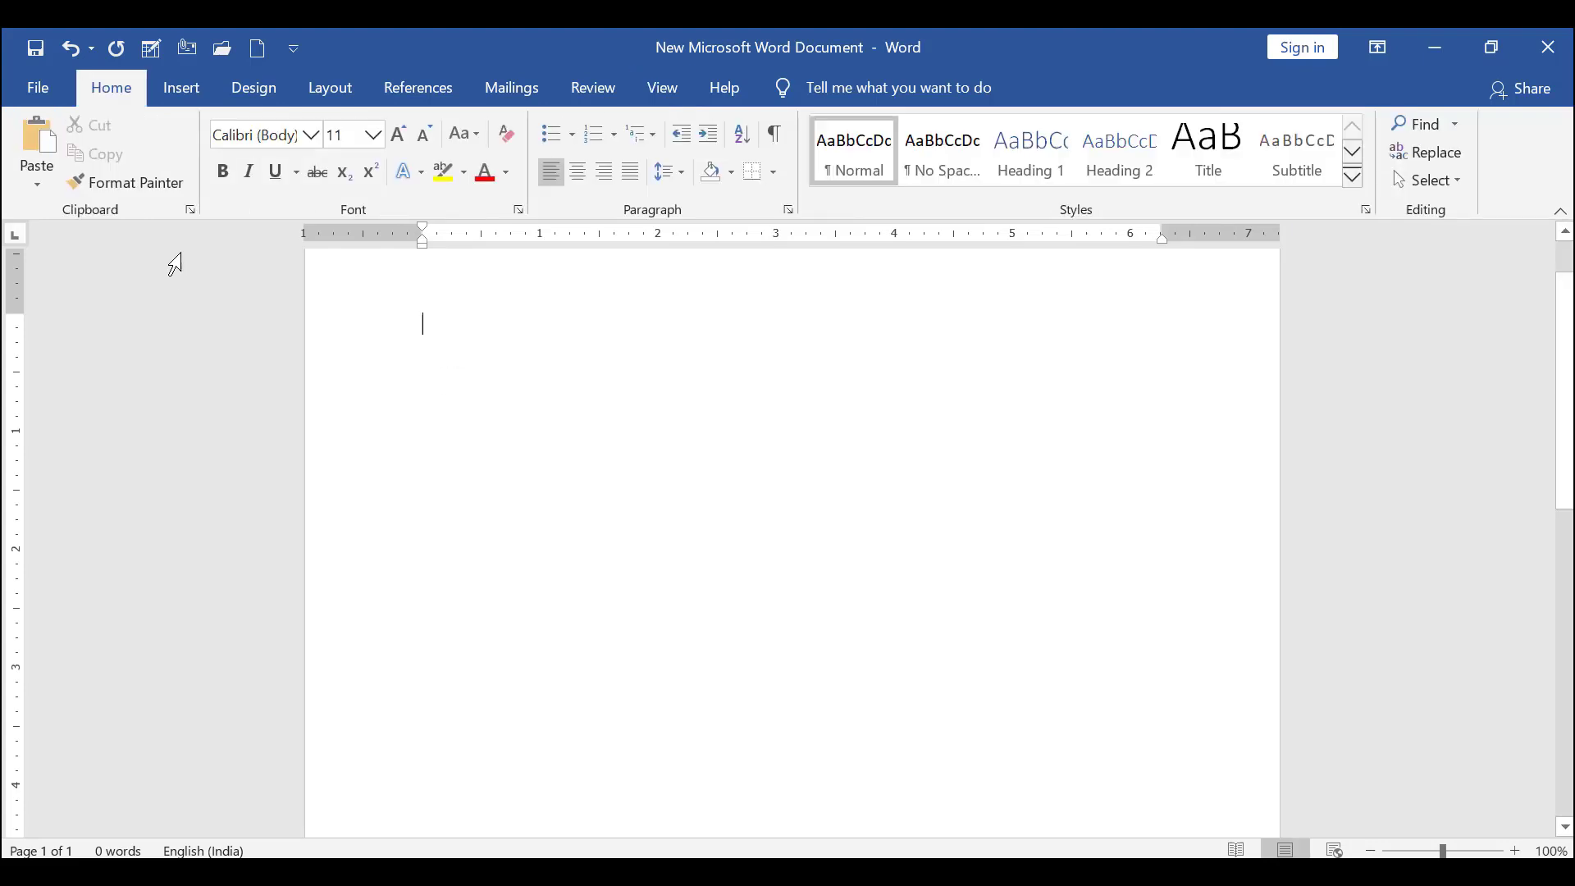
click(39, 91)
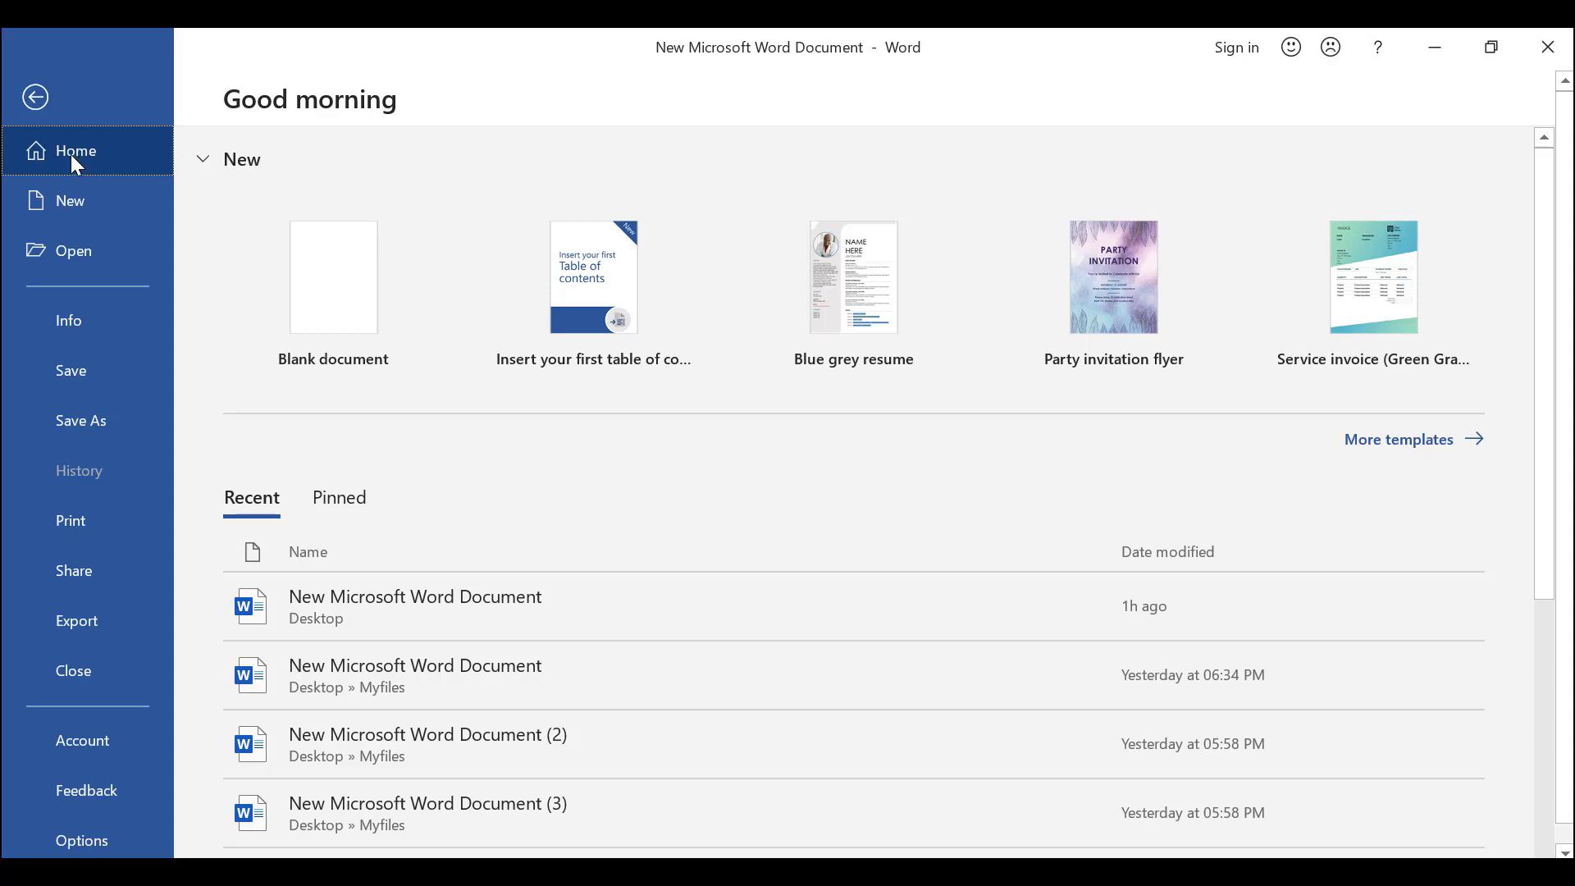
click(65, 199)
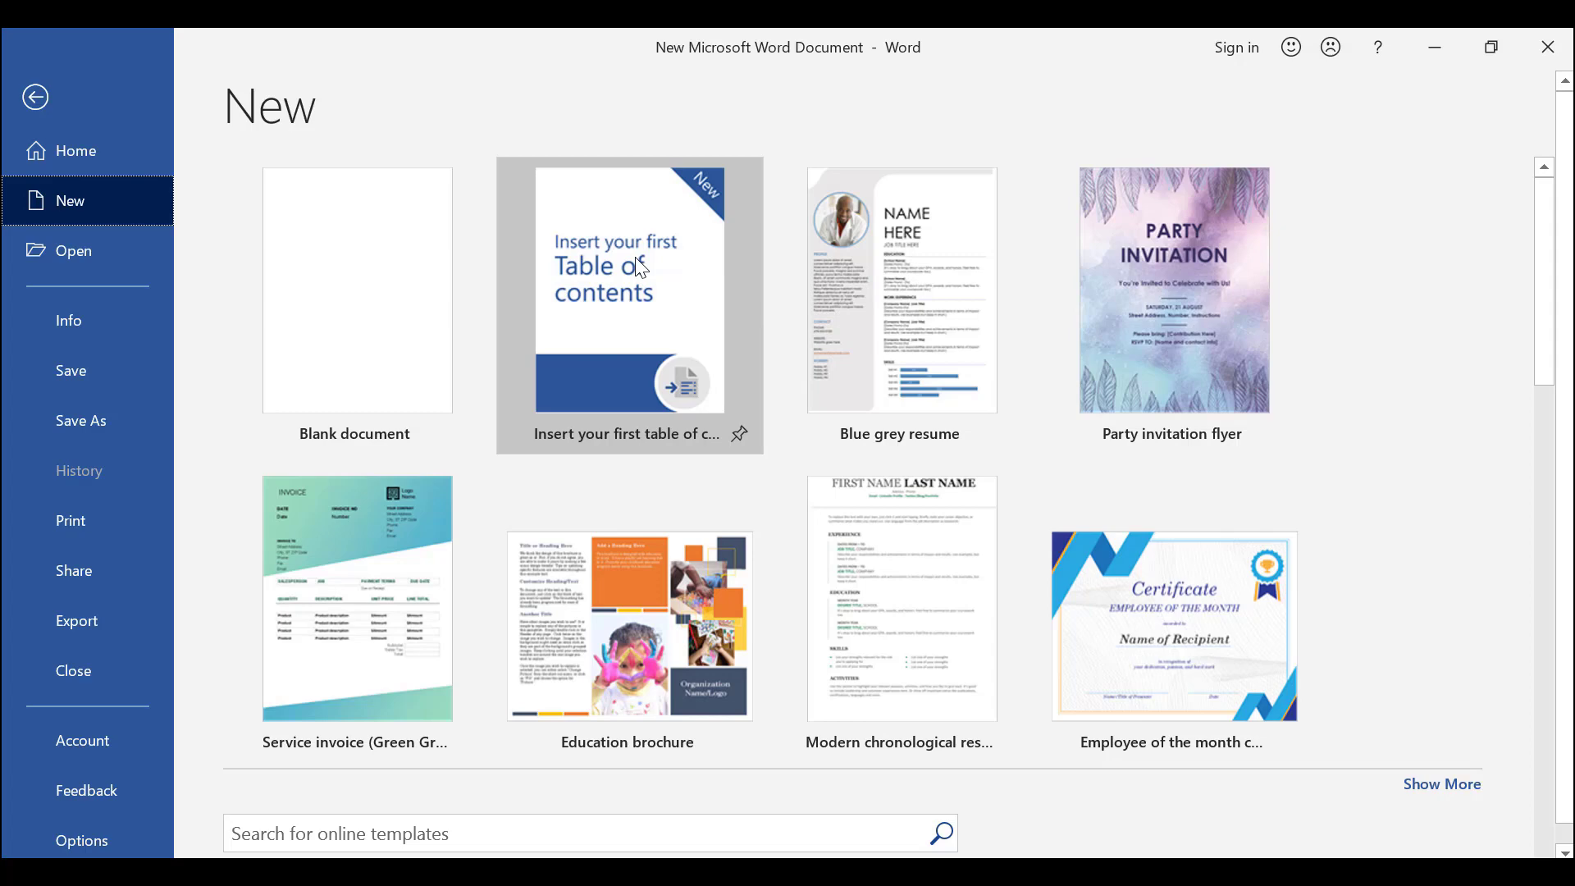
- Examine the places for opening a file: Recent, OneDrive, This PC, Add a Place and Browse, without opening one
click(87, 261)
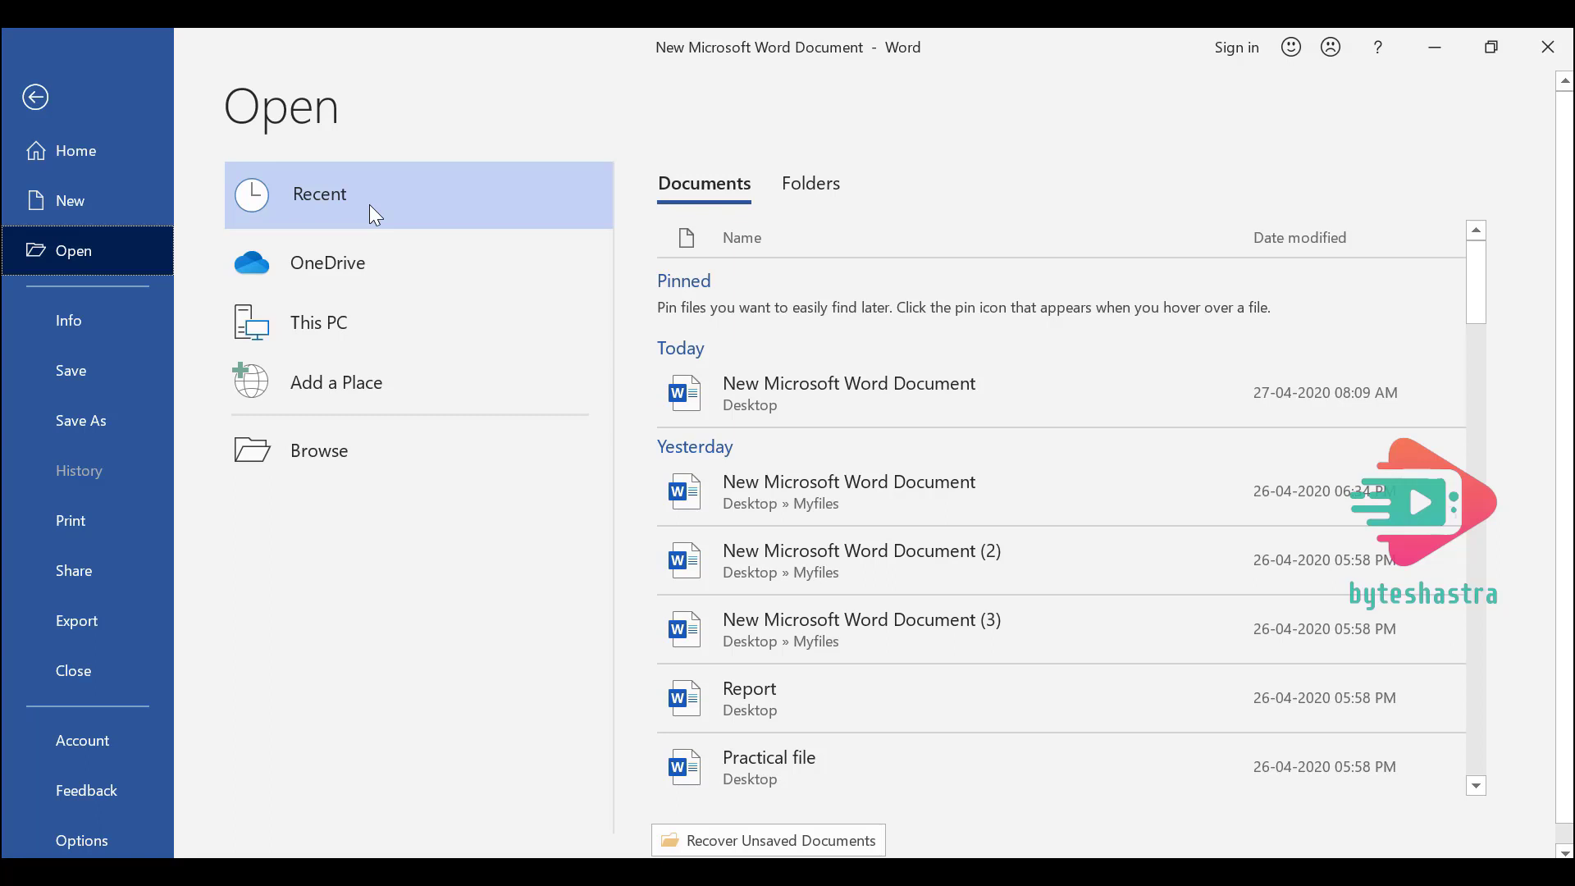
click(361, 257)
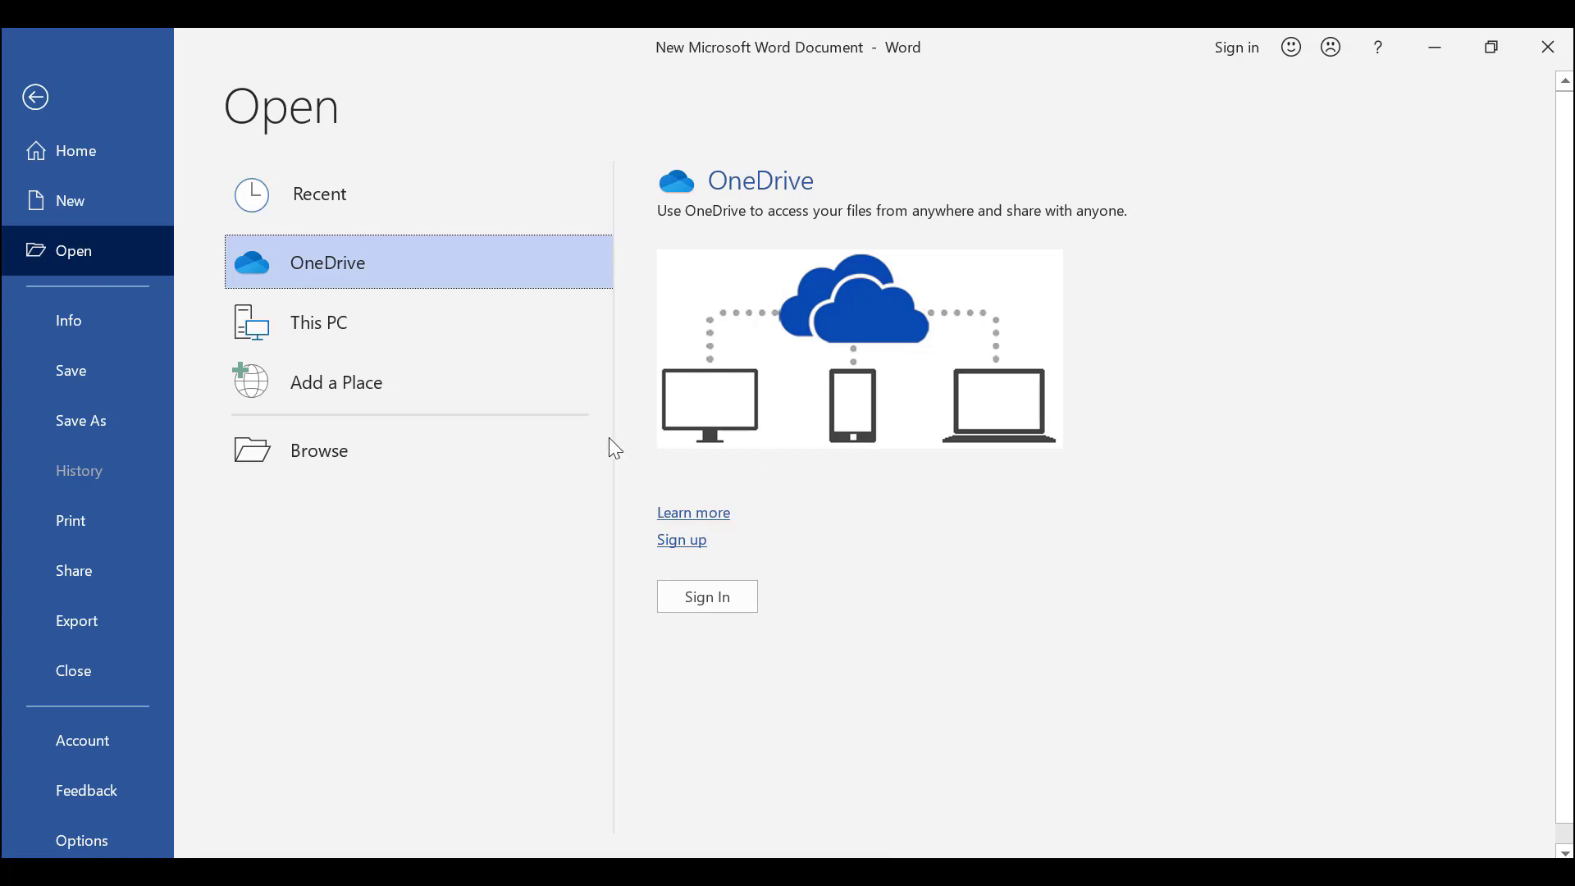
click(365, 333)
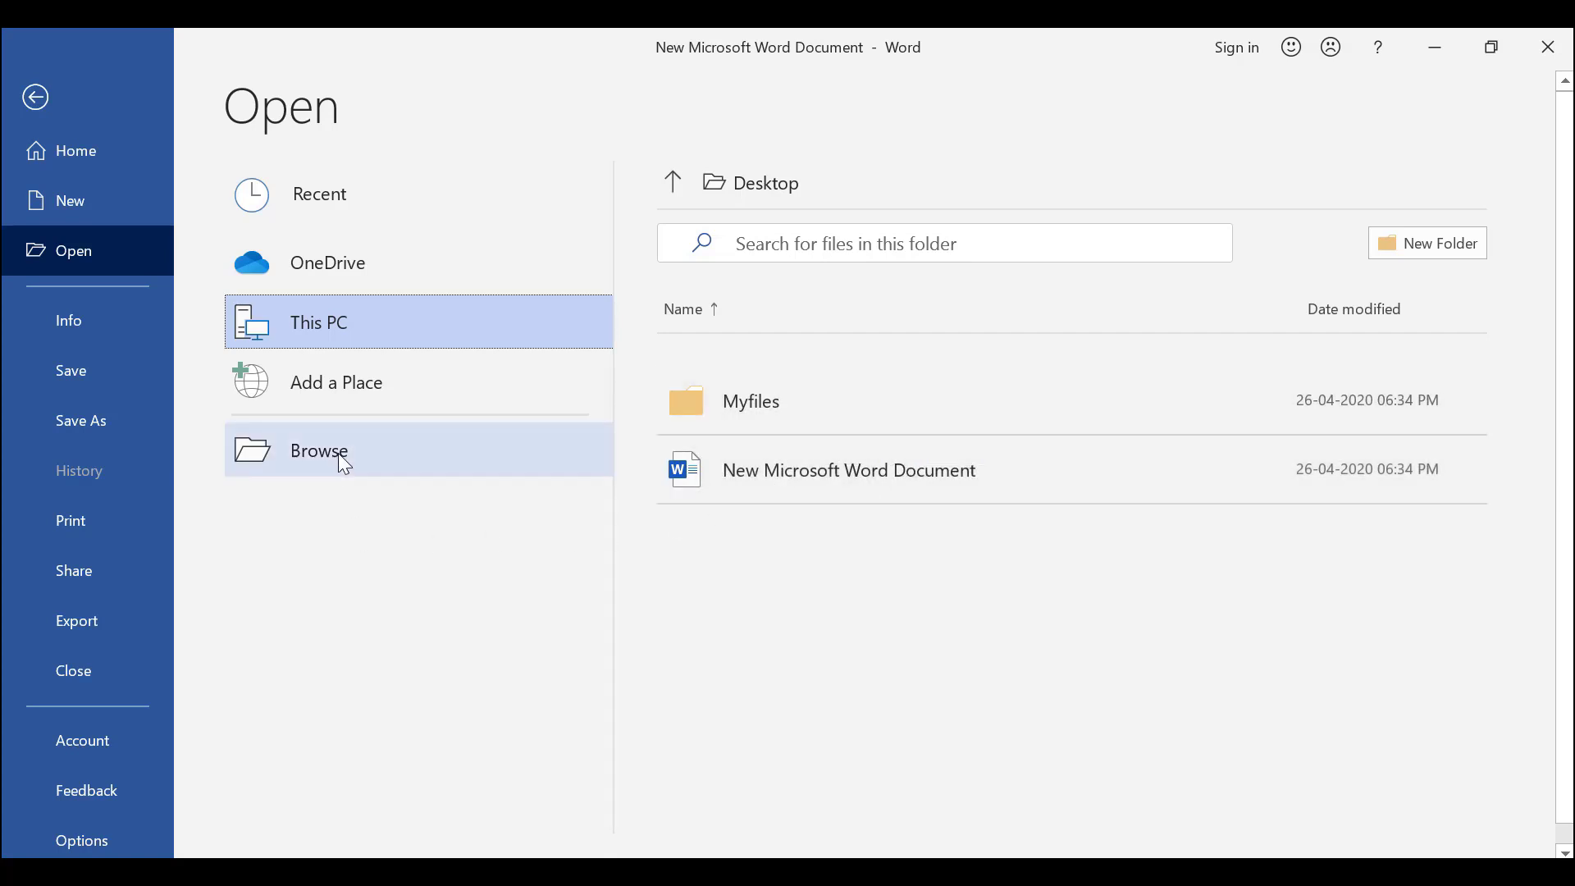
click(361, 400)
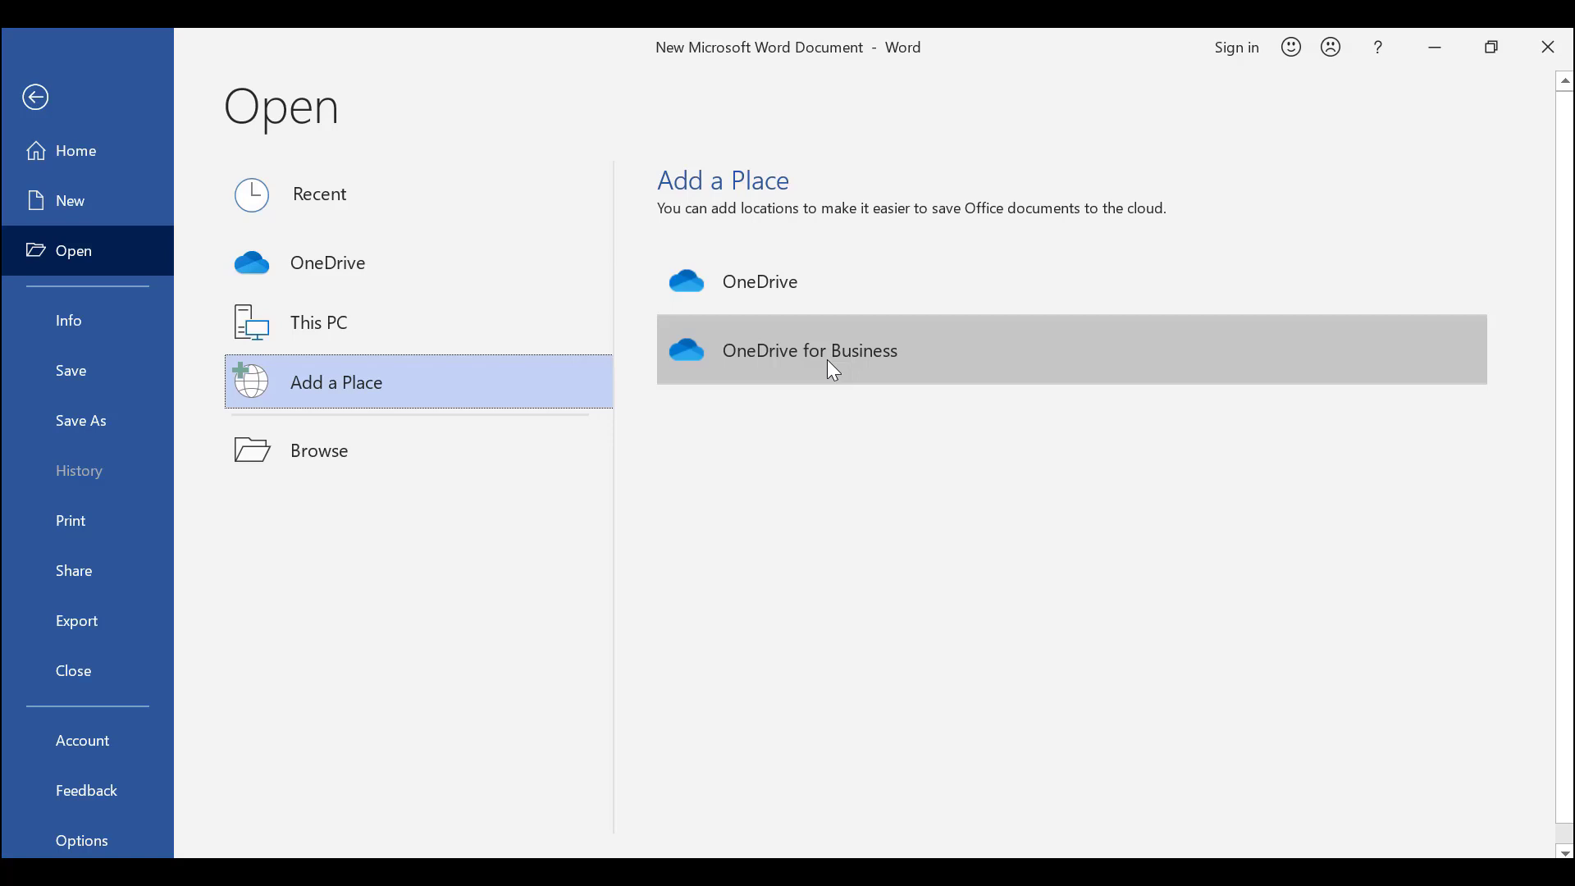
click(366, 458)
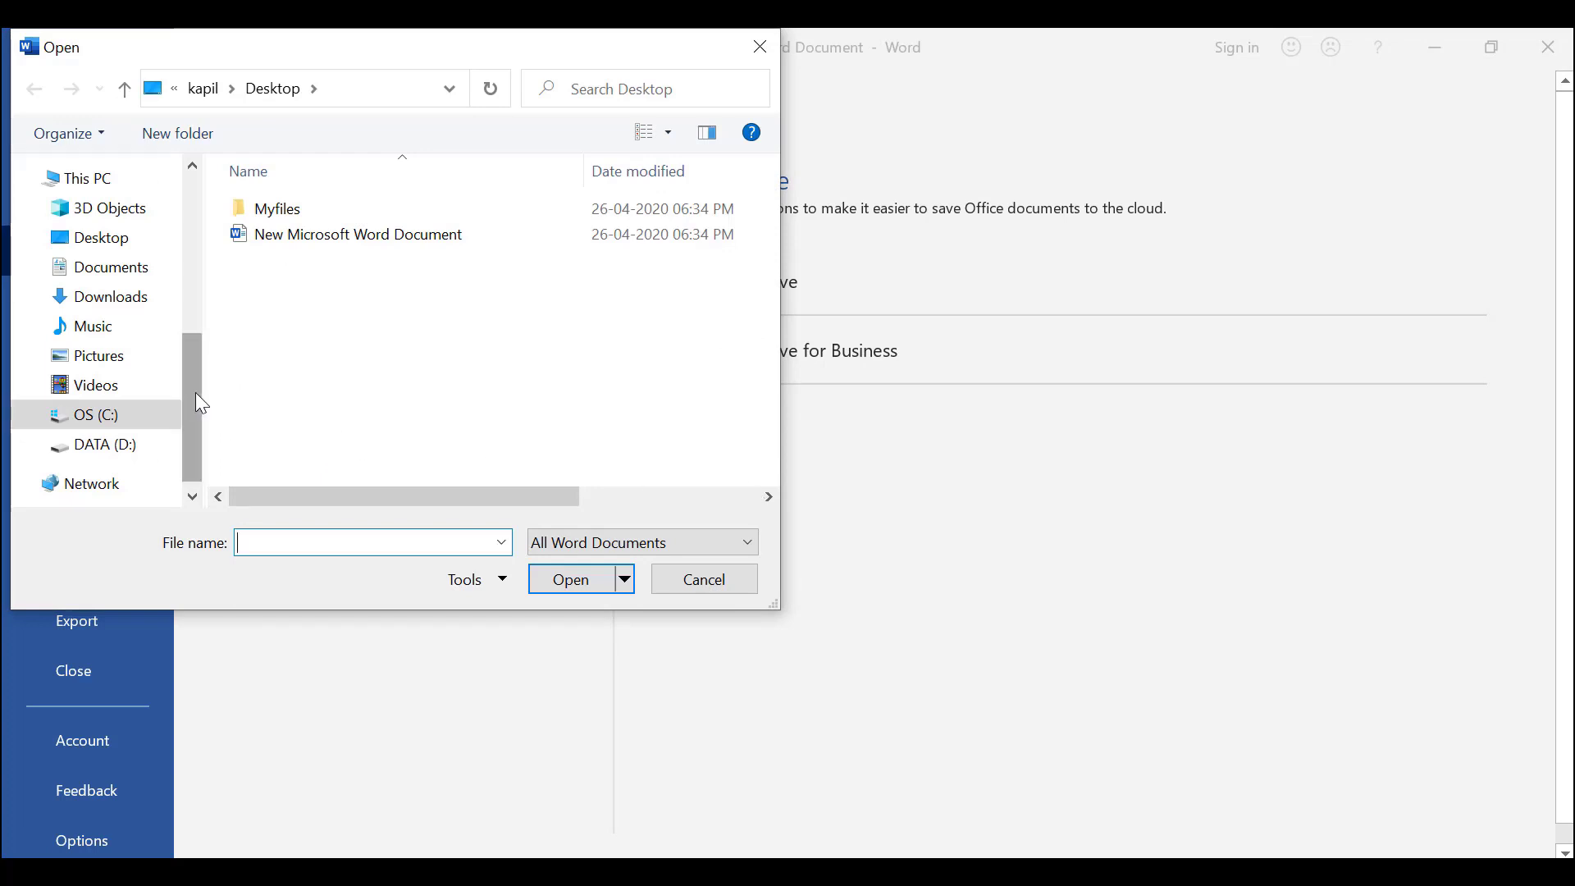
drag(195, 400, 193, 406)
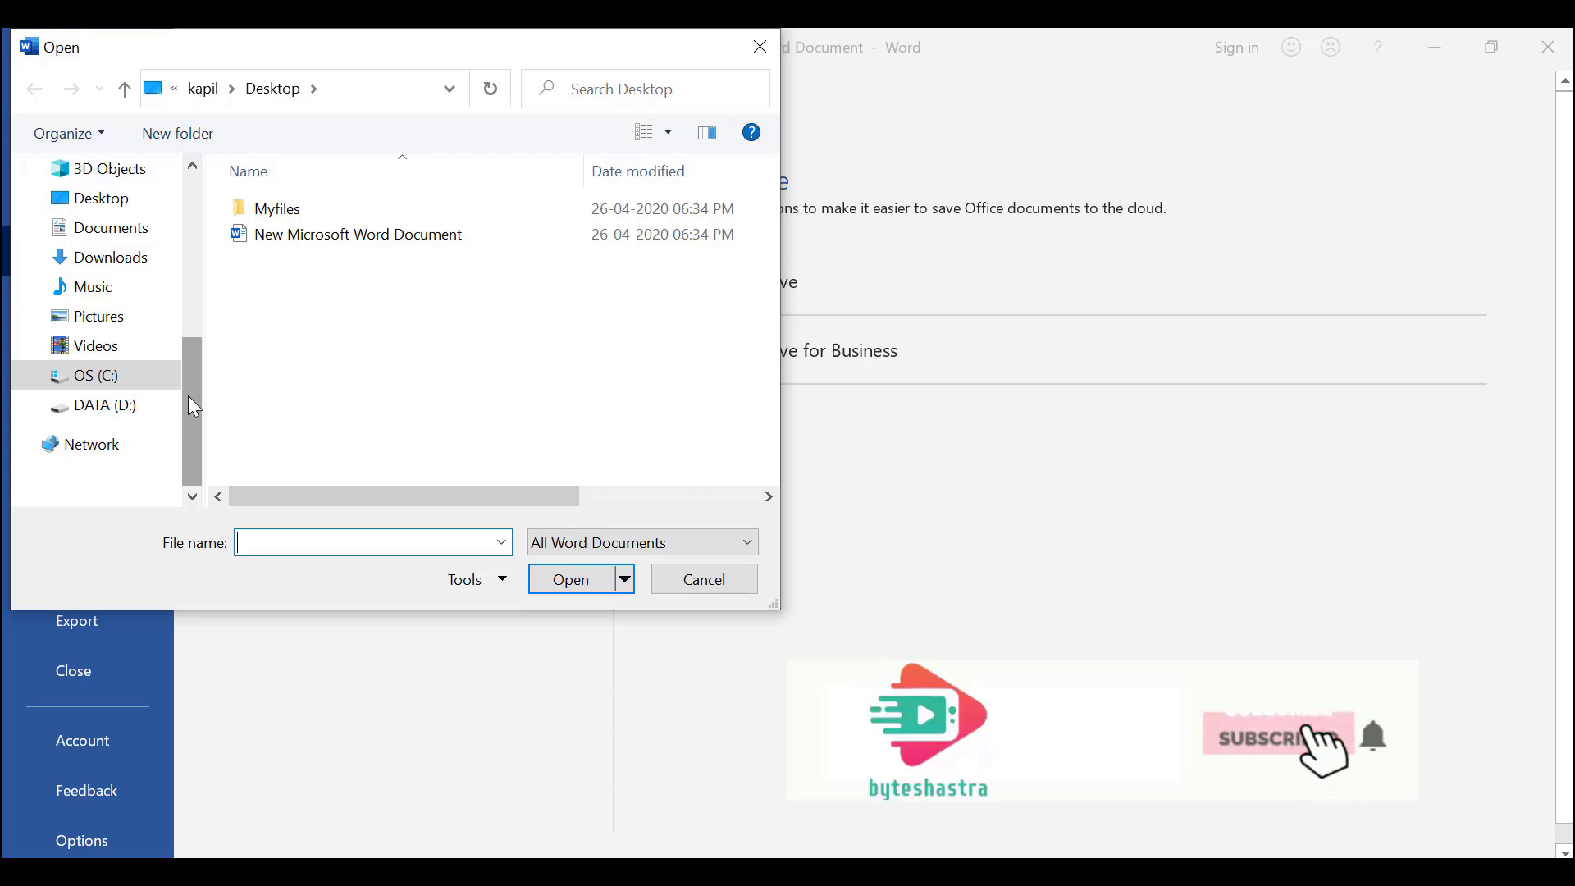
click(704, 579)
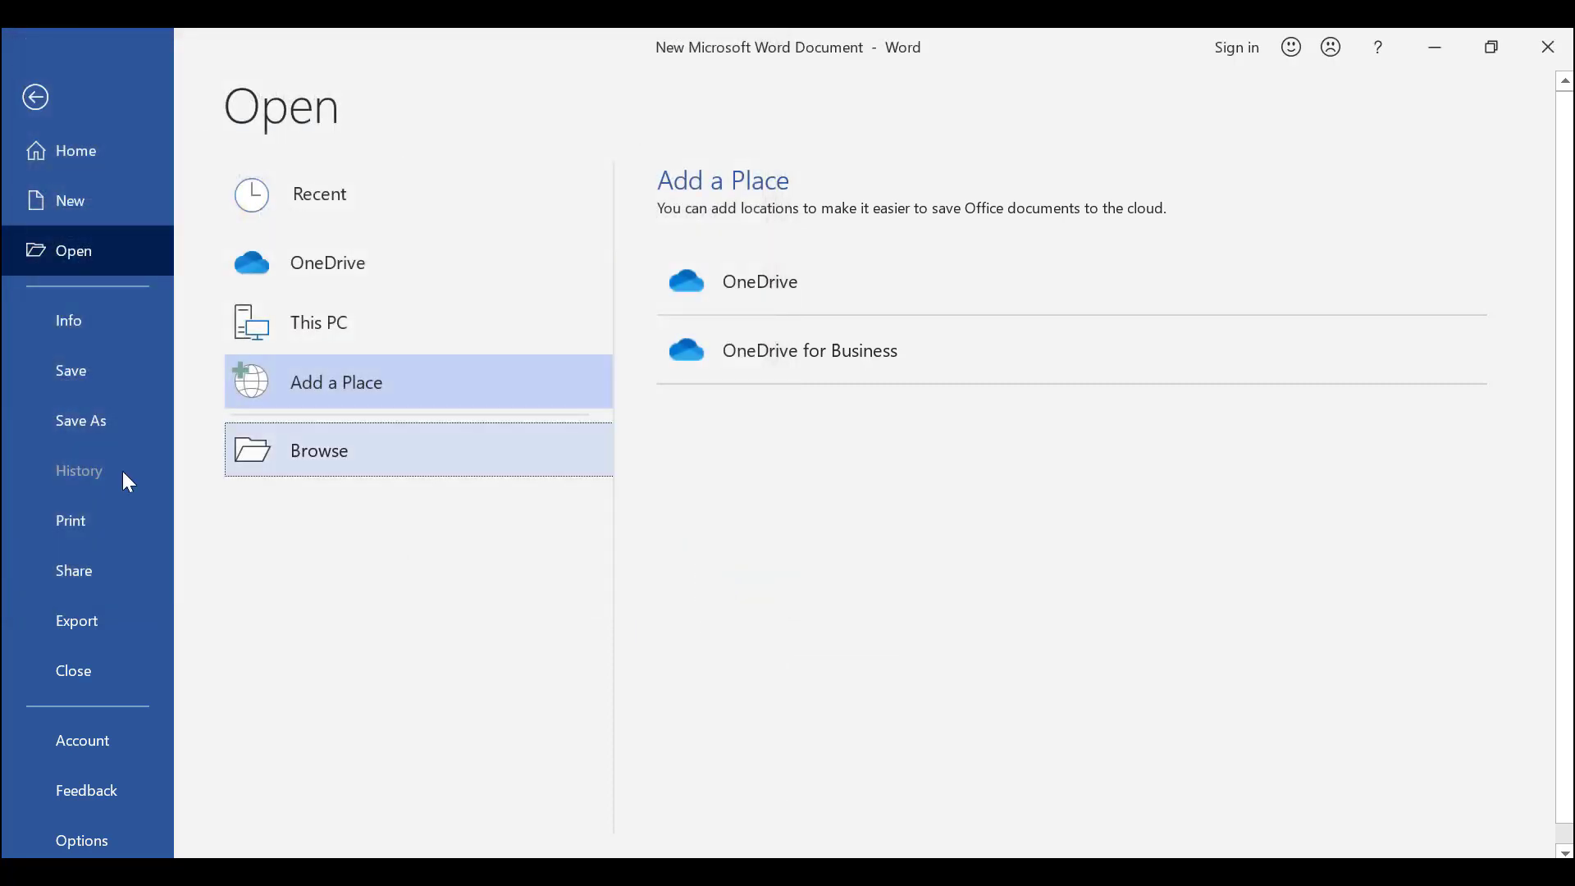
- View the document's Info page and save the document
click(87, 321)
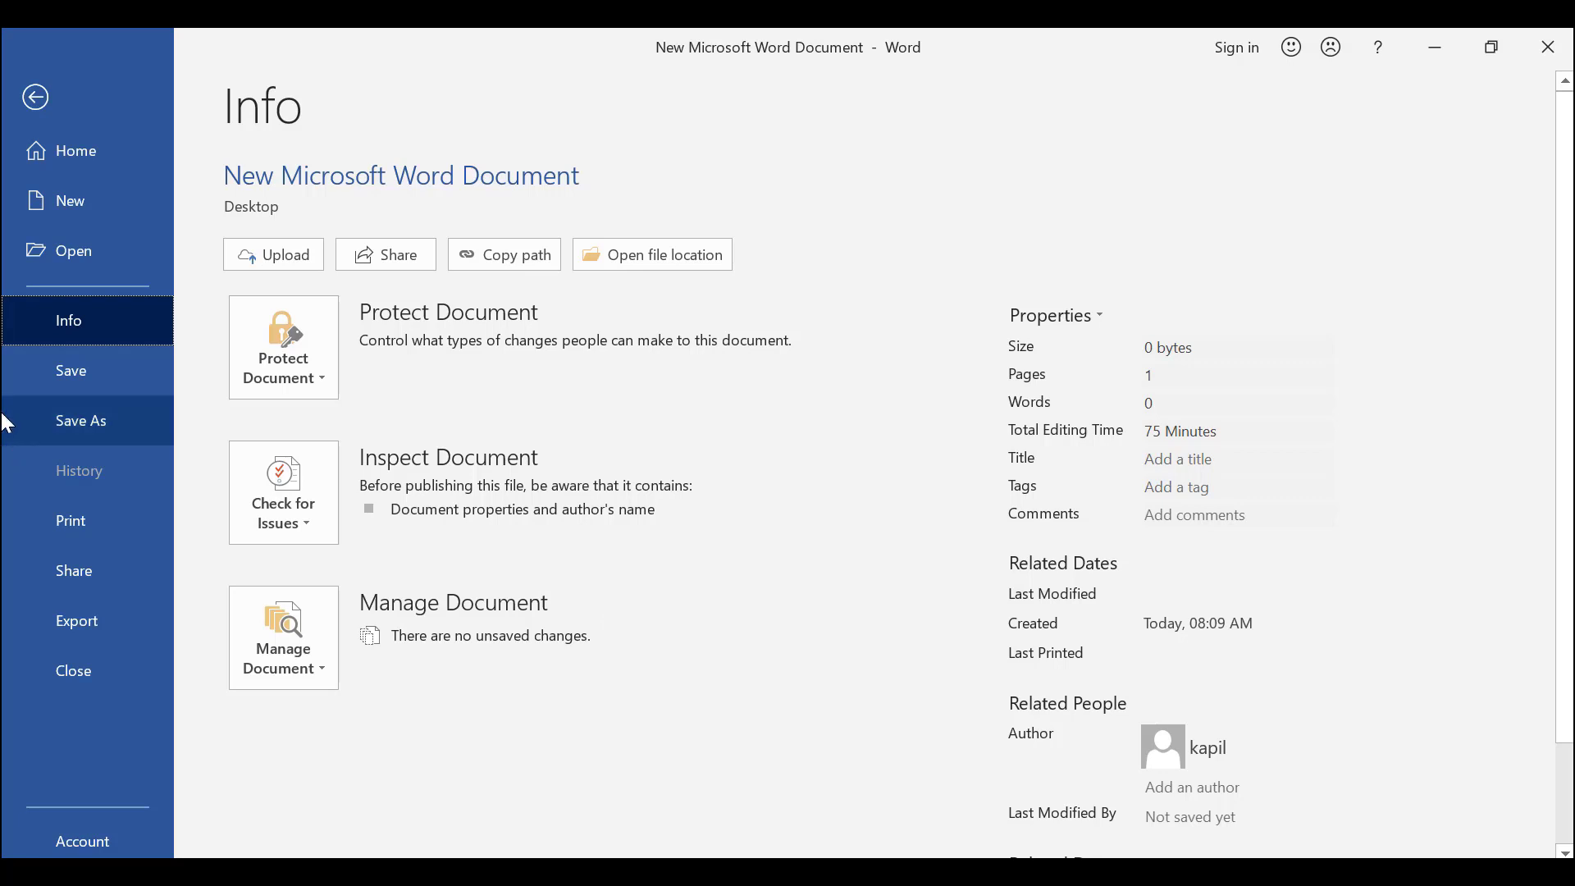
click(59, 376)
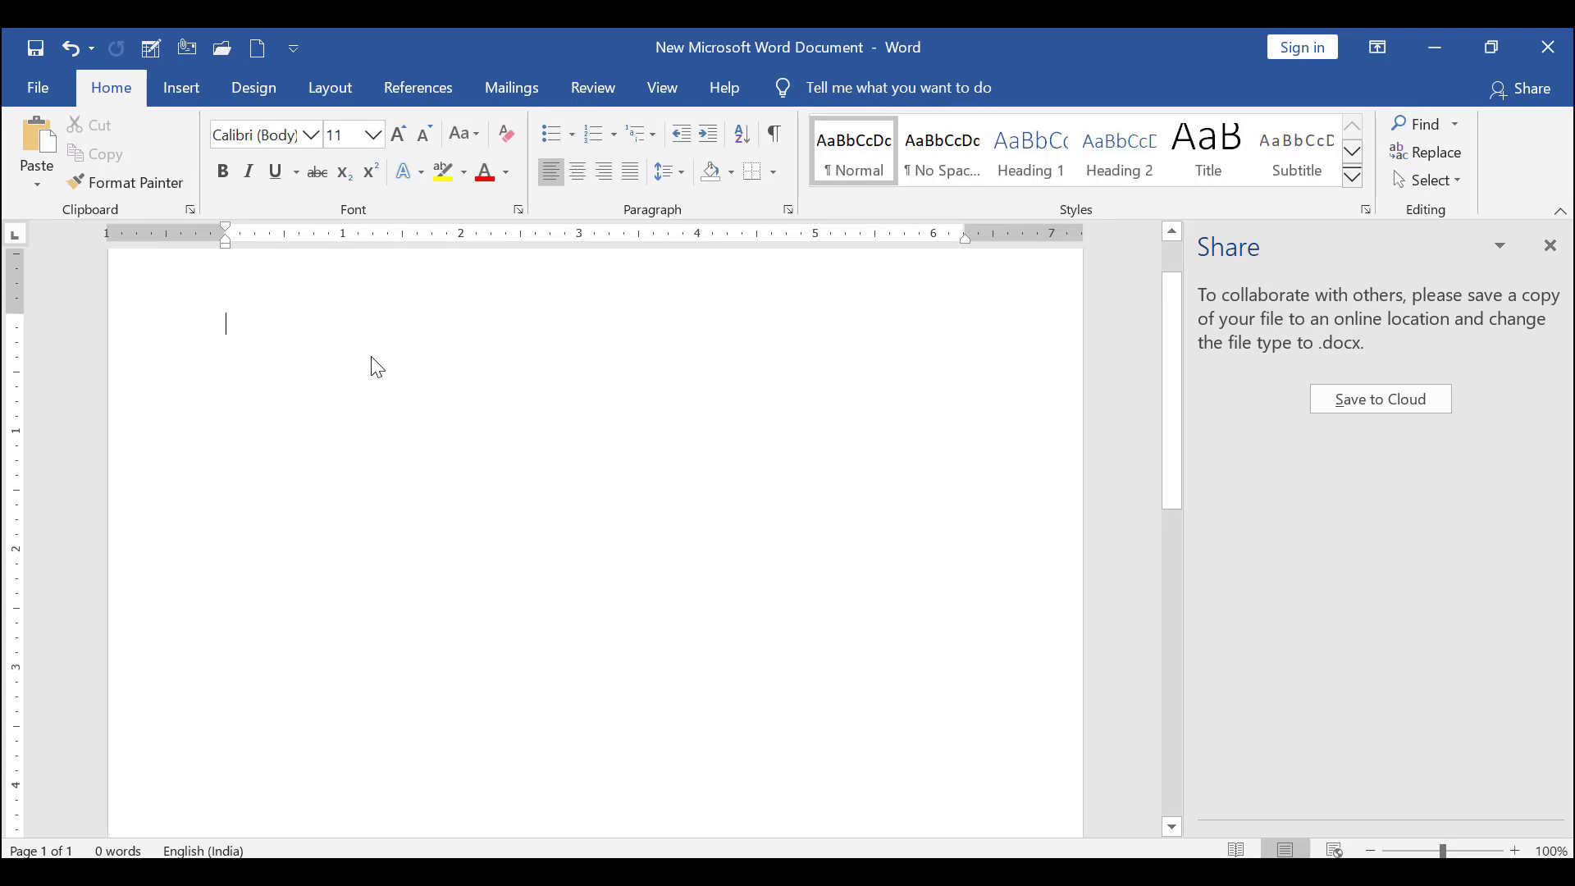
- Save the document again from the File page
click(18, 80)
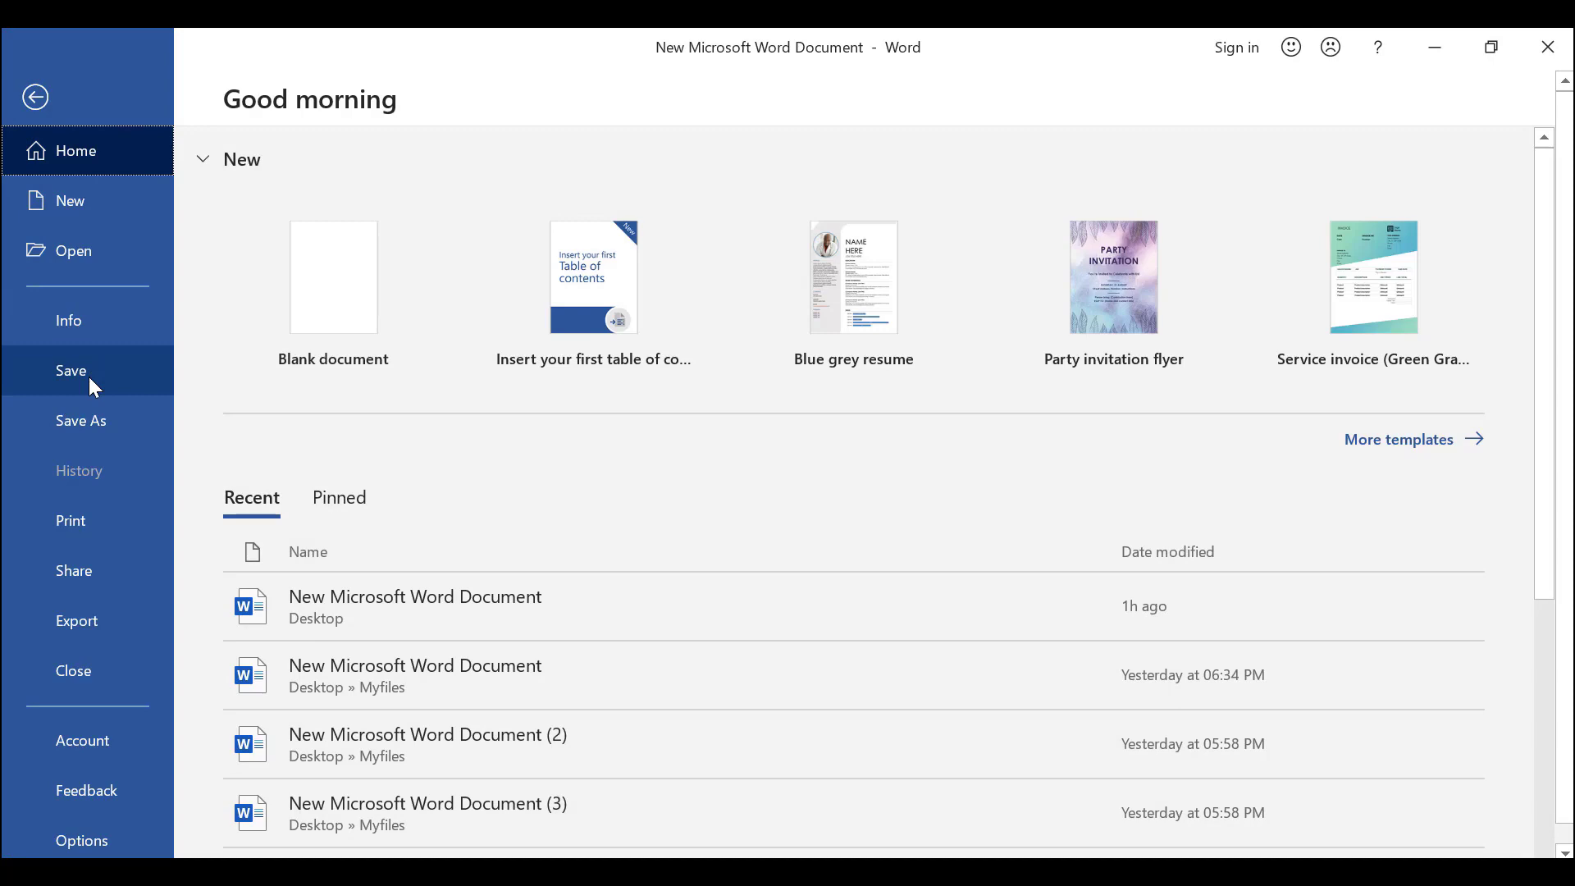
click(89, 380)
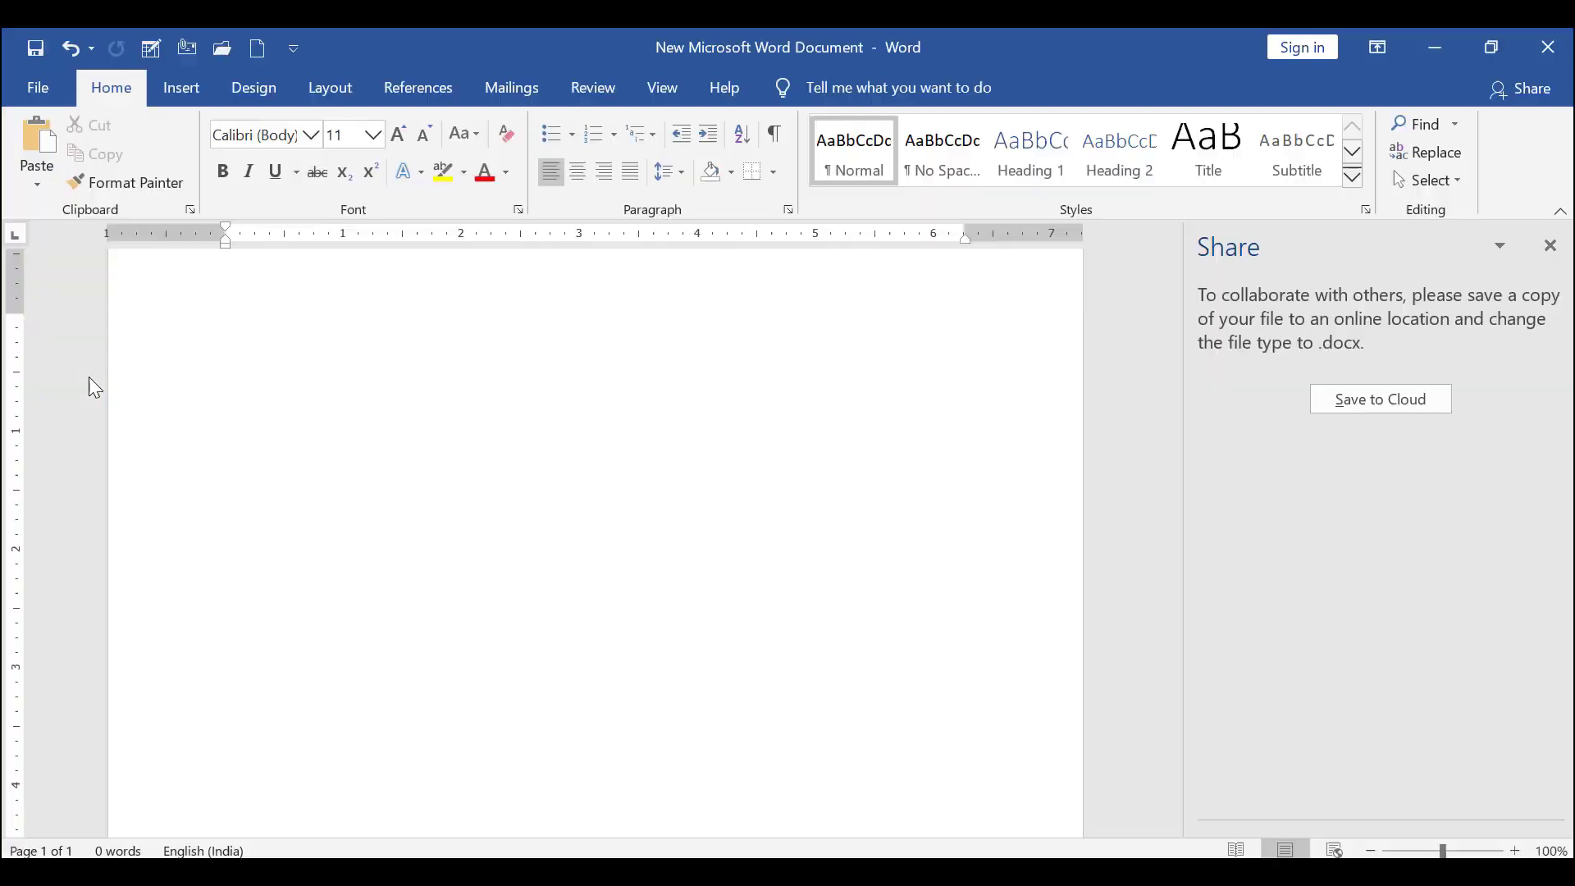
- Examine the Export options for creating a PDF/XPS document and changing the file type, without exporting
click(22, 99)
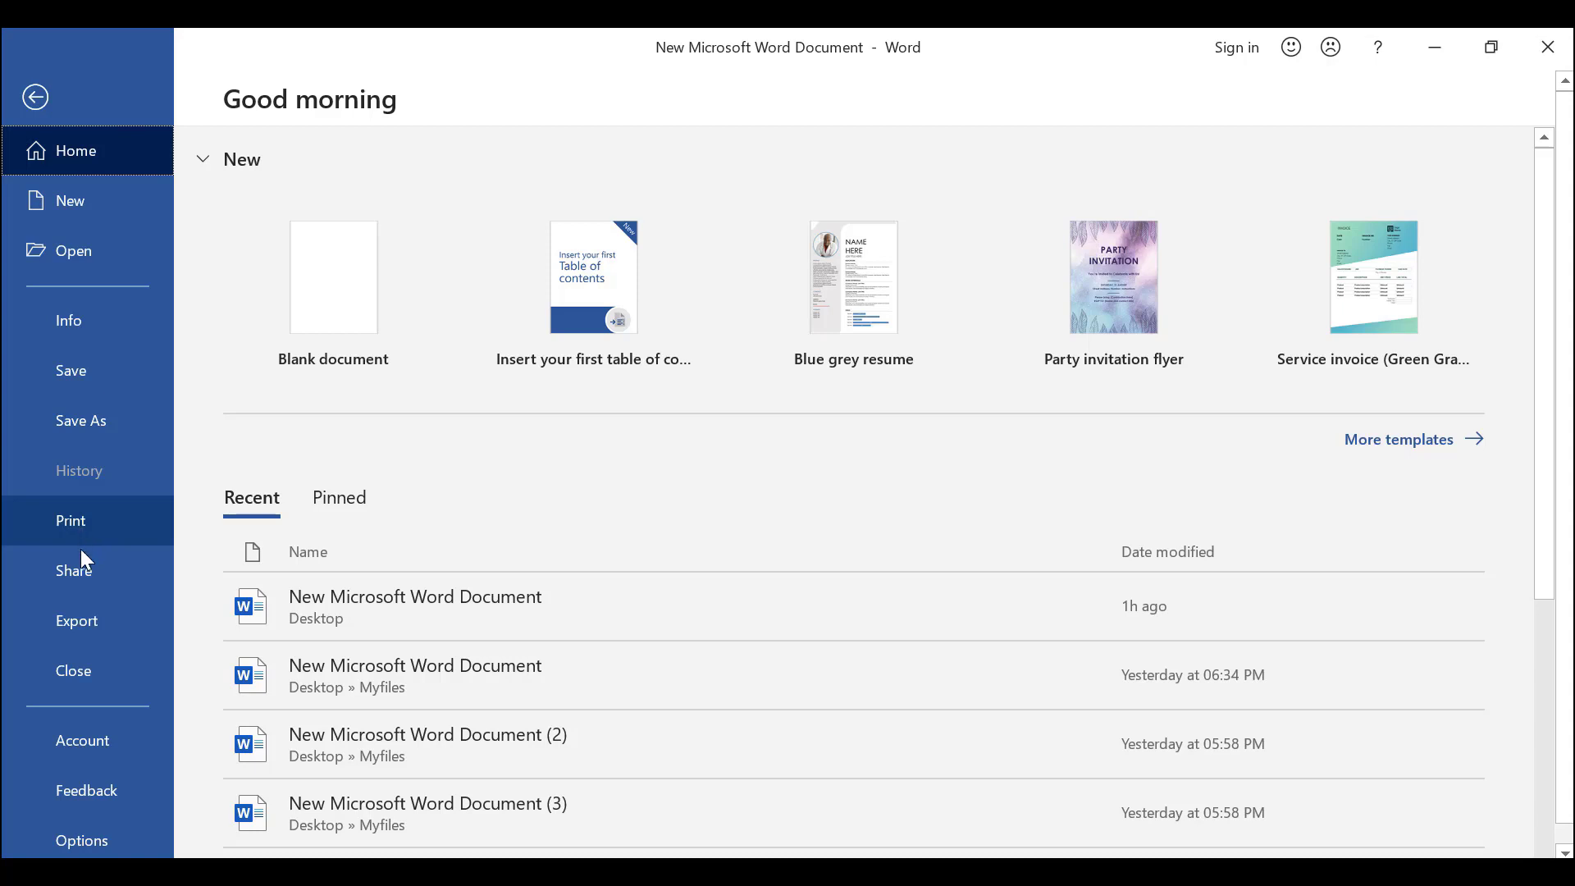
click(78, 620)
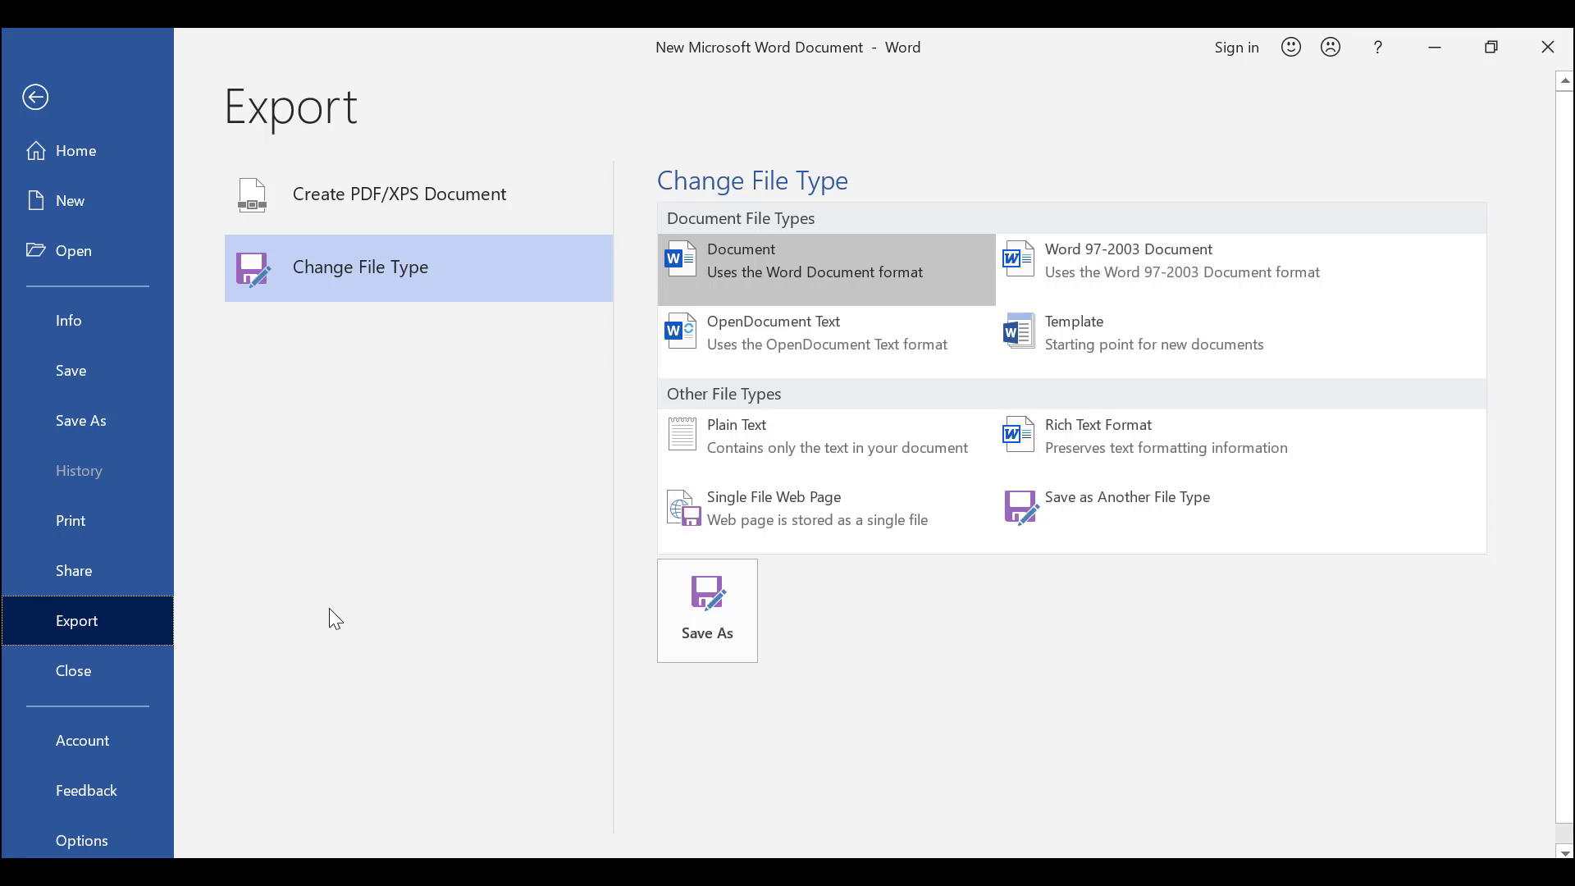
click(381, 201)
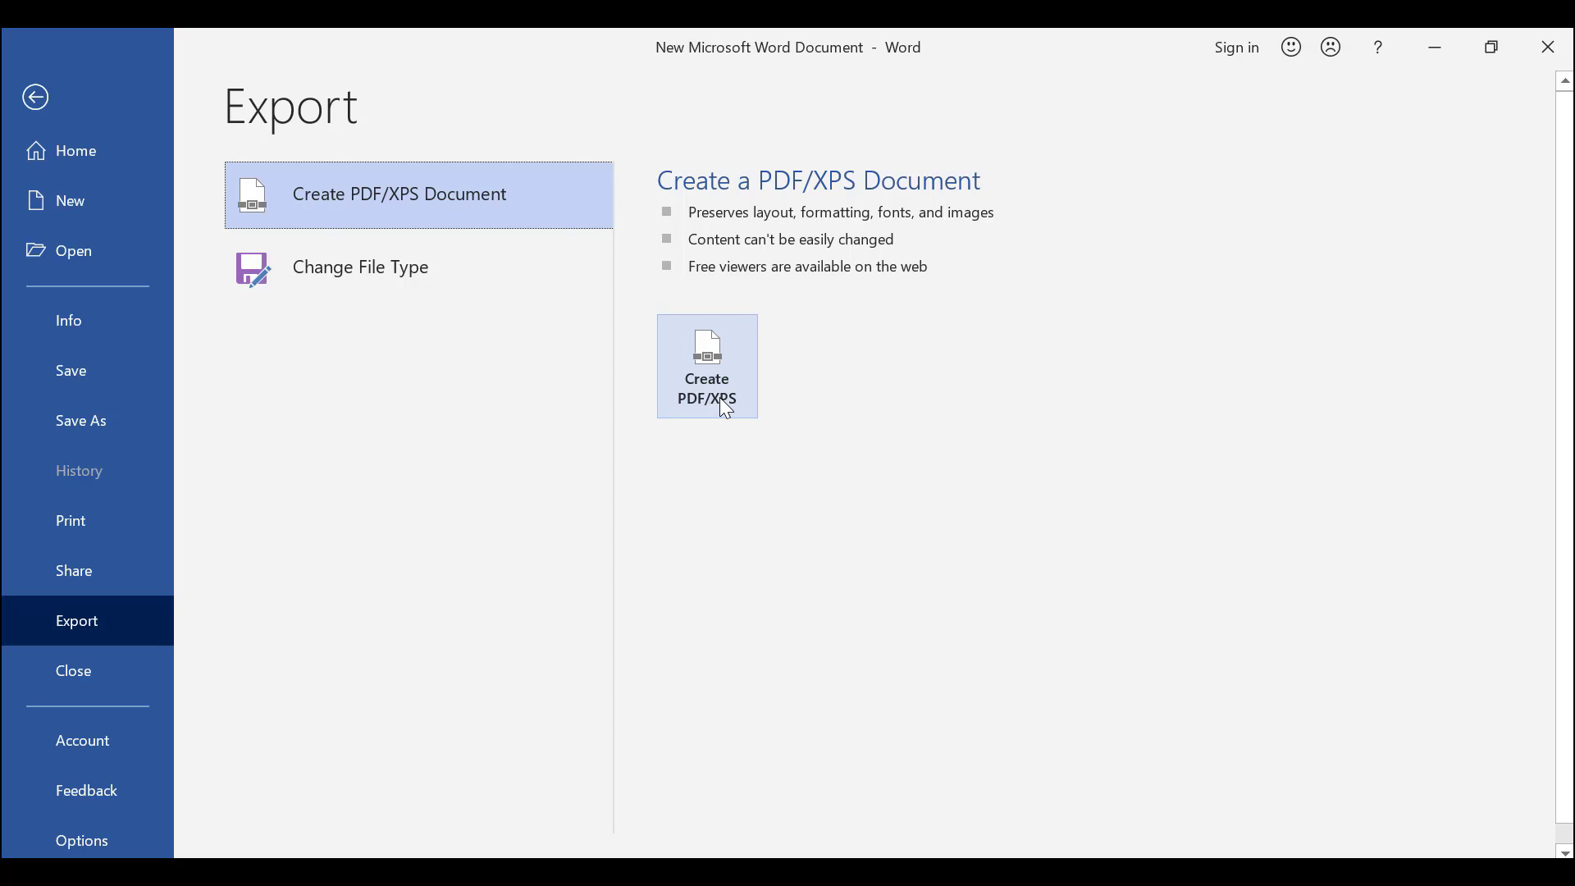
click(375, 275)
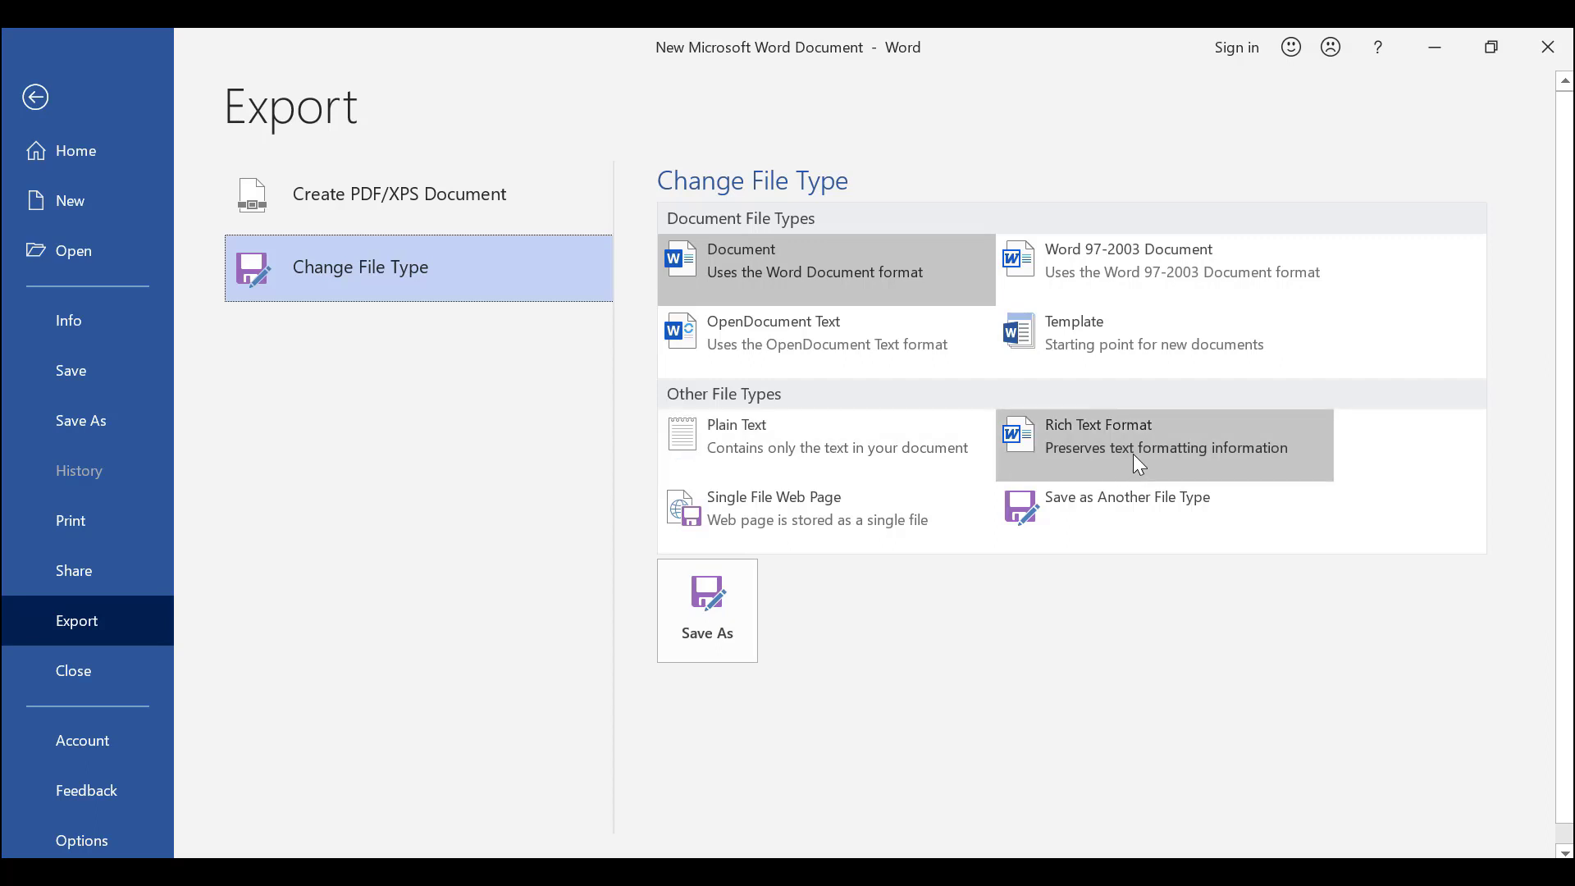
click(1133, 511)
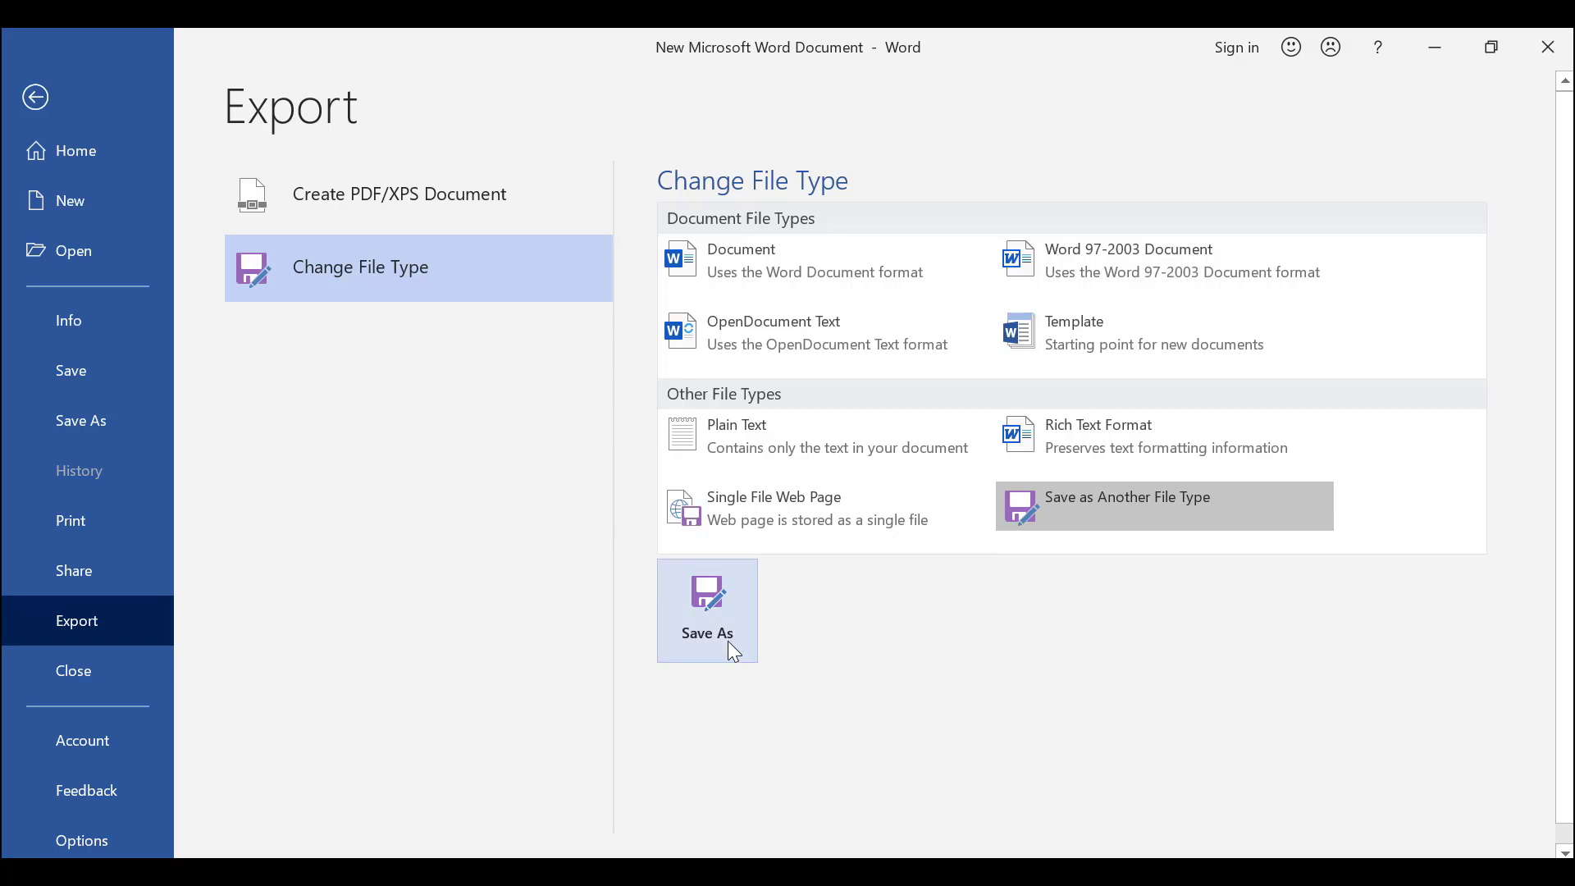
click(36, 98)
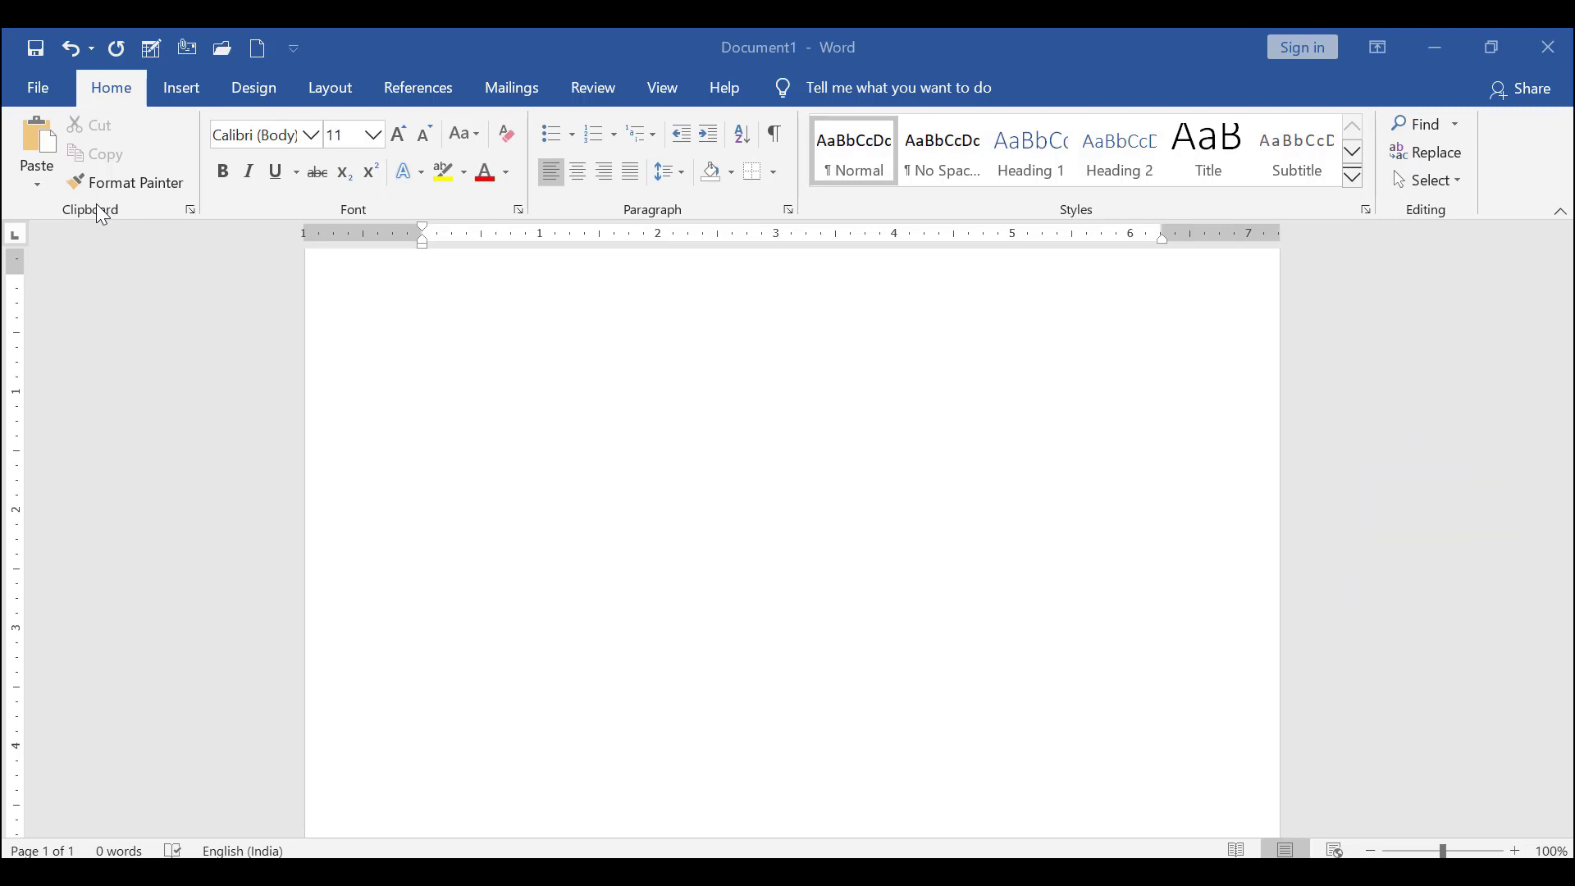
- Generate sample paragraphs in the blank document with the =rand() function
click(527, 343)
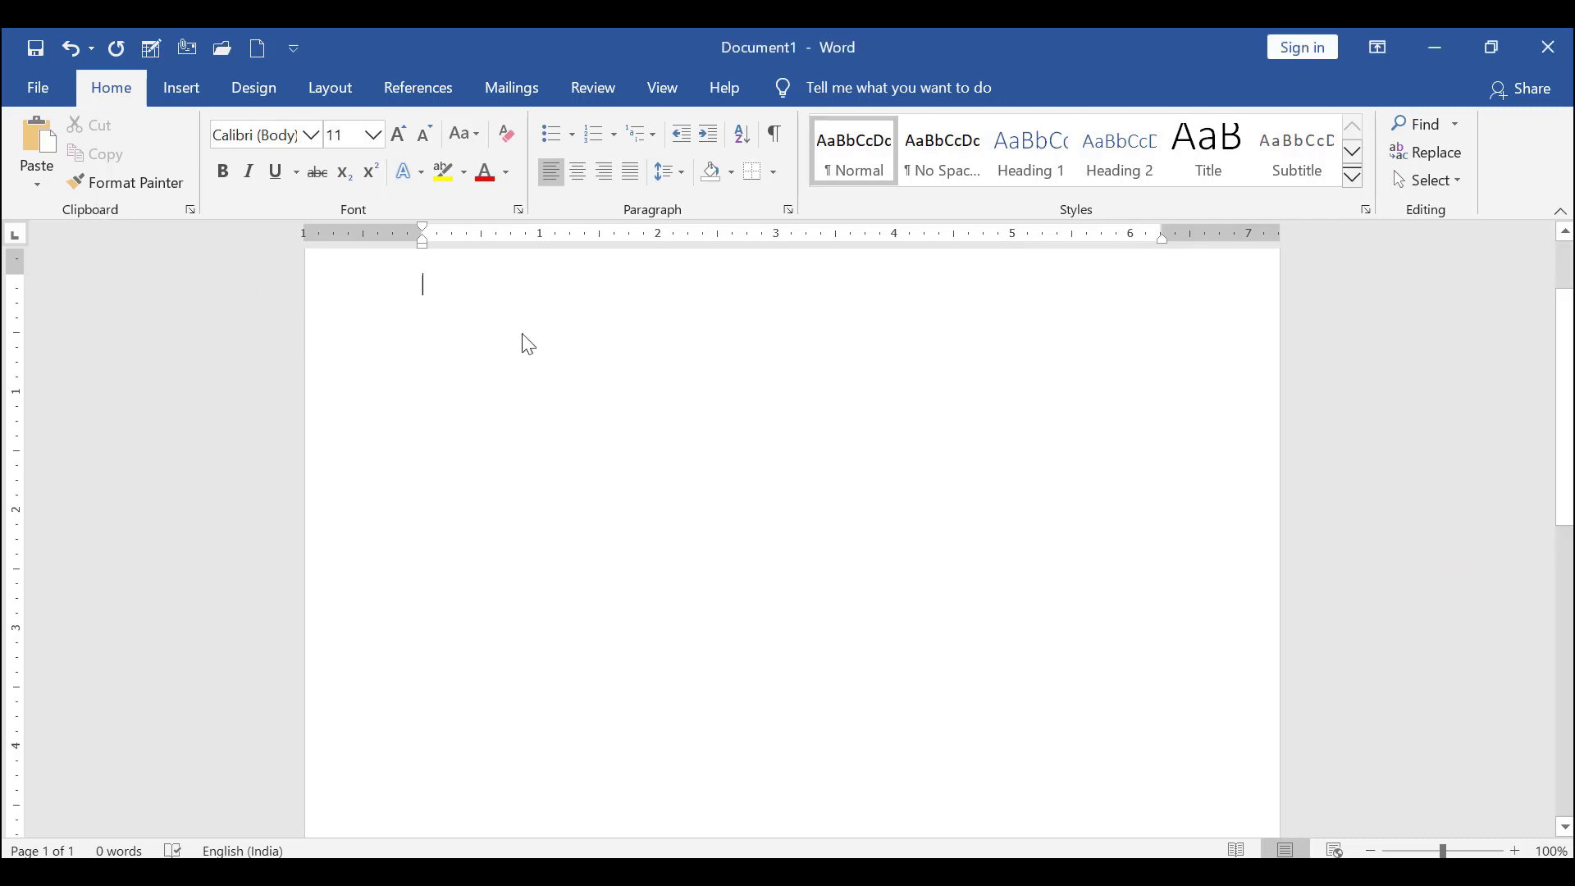
text(=rand()
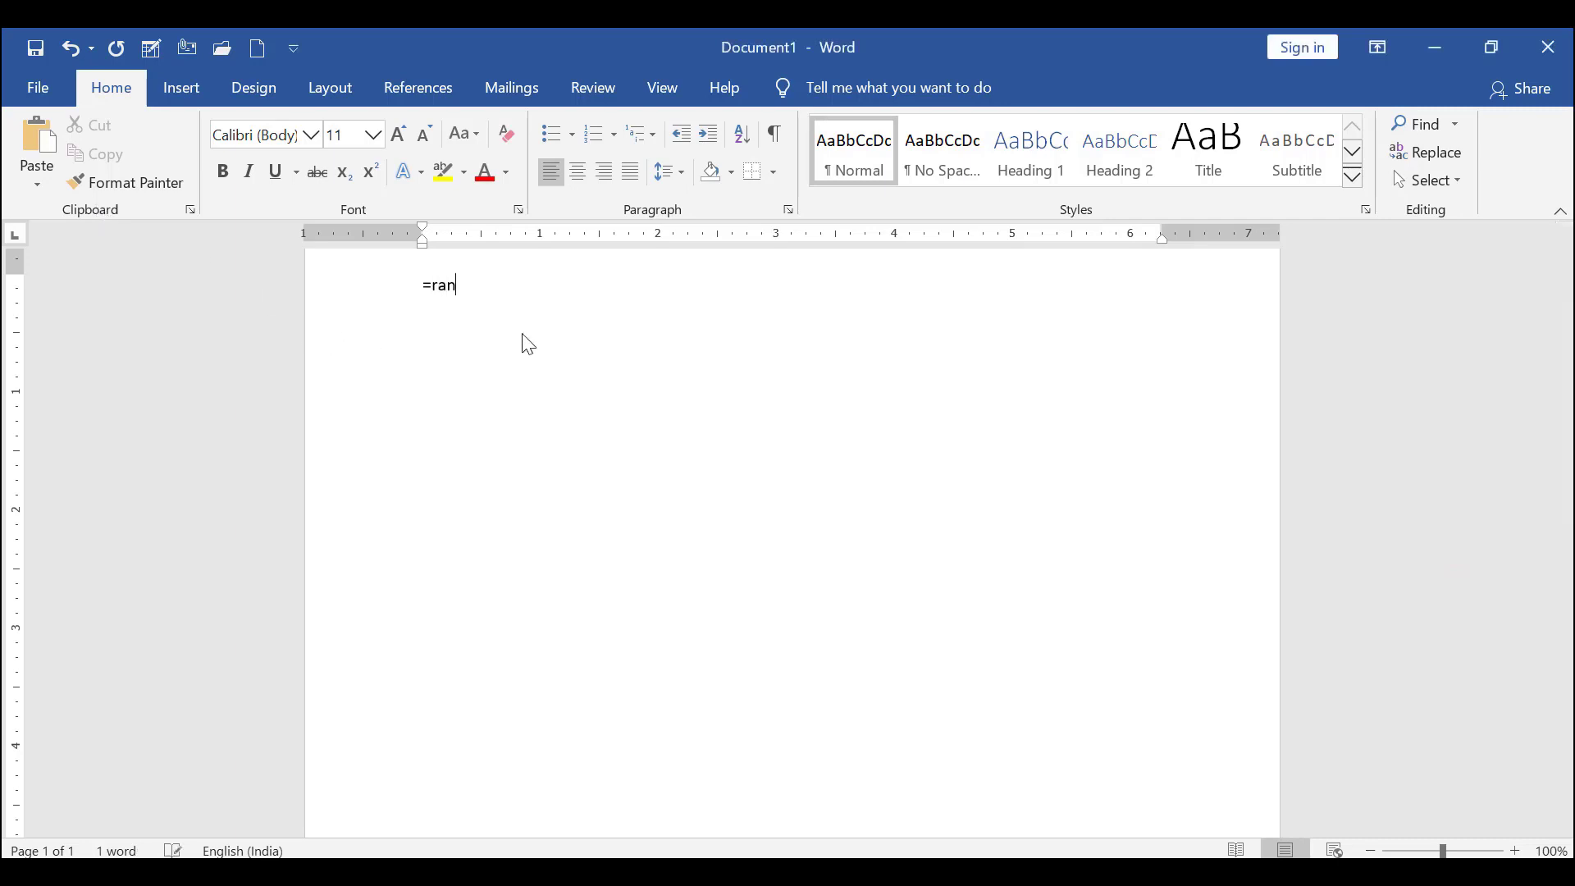
text())
key(Return)
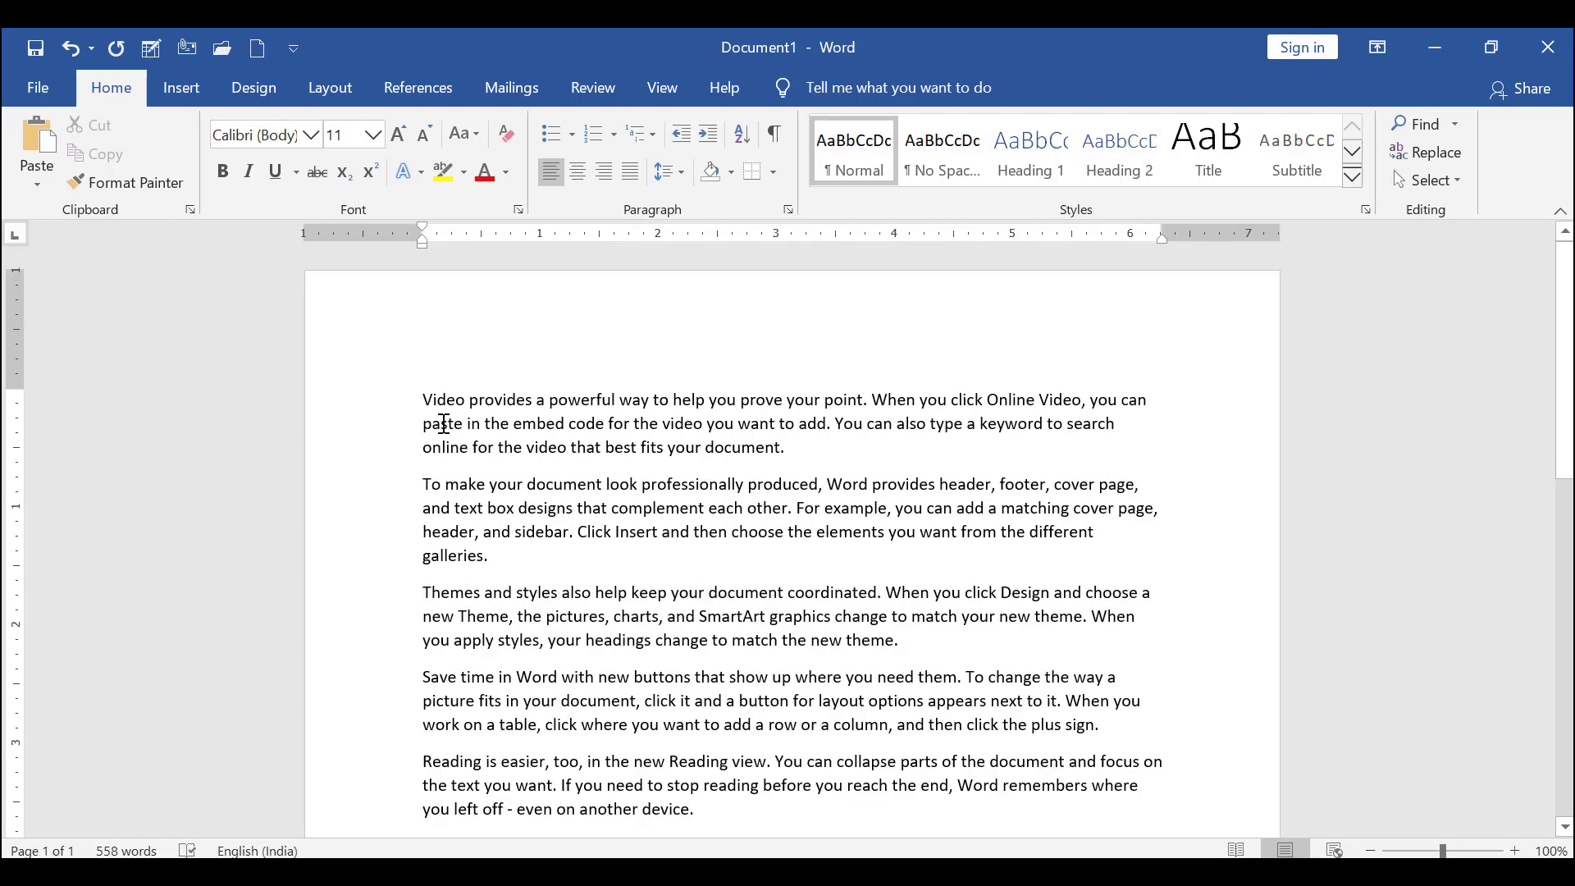
- Copy the first paragraph, "Video provides a powerful way", and paste it on the blank line after the "Reading is easier" paragraph
drag(423, 394, 793, 450)
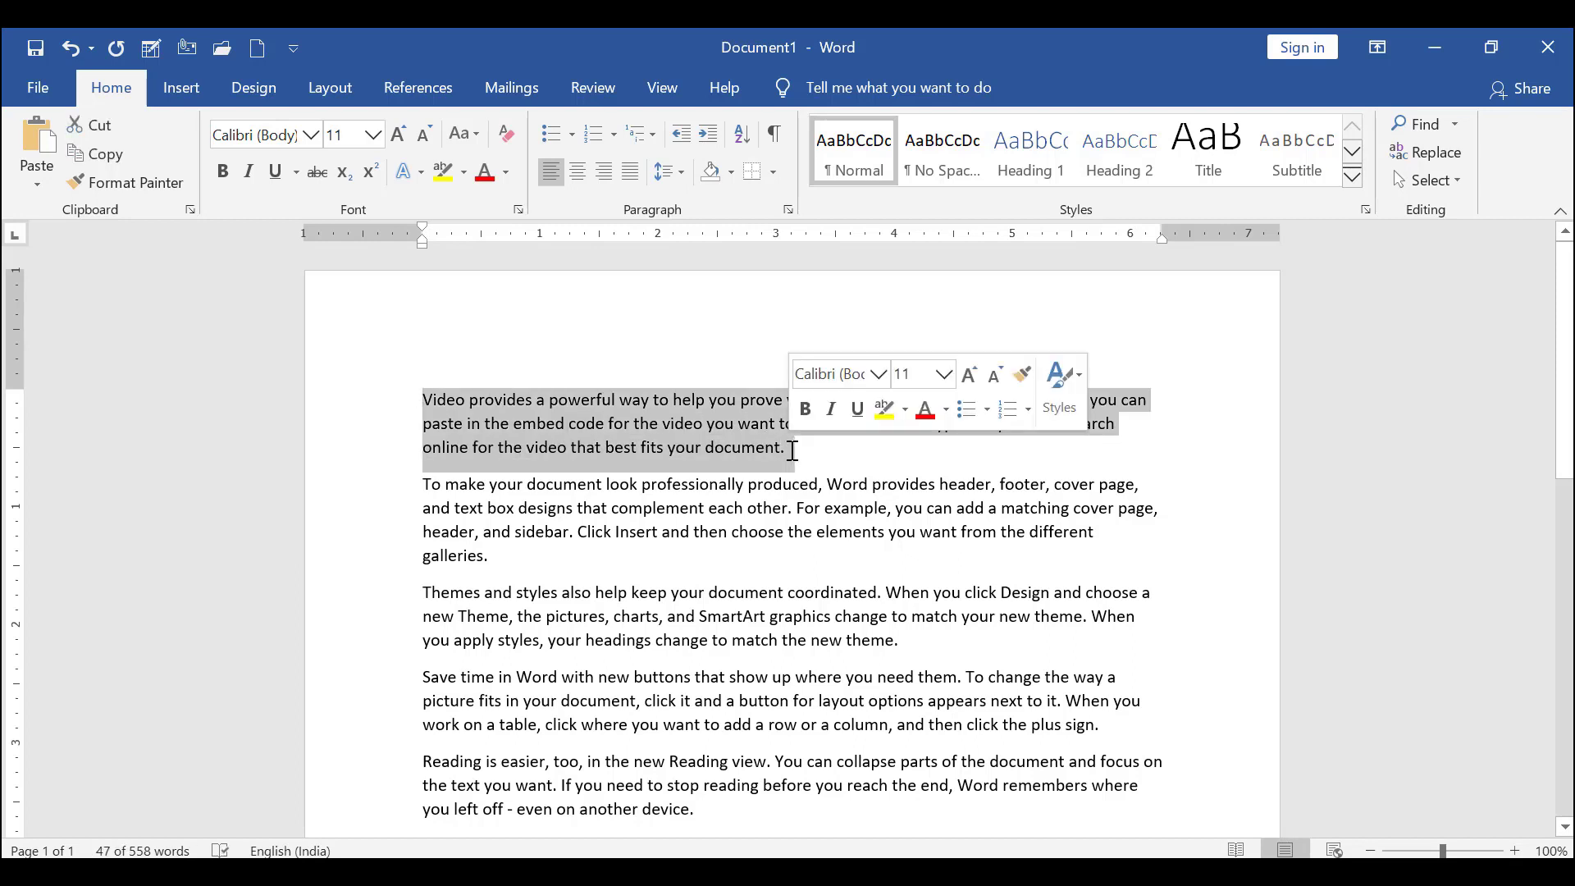
key(ctrl+c)
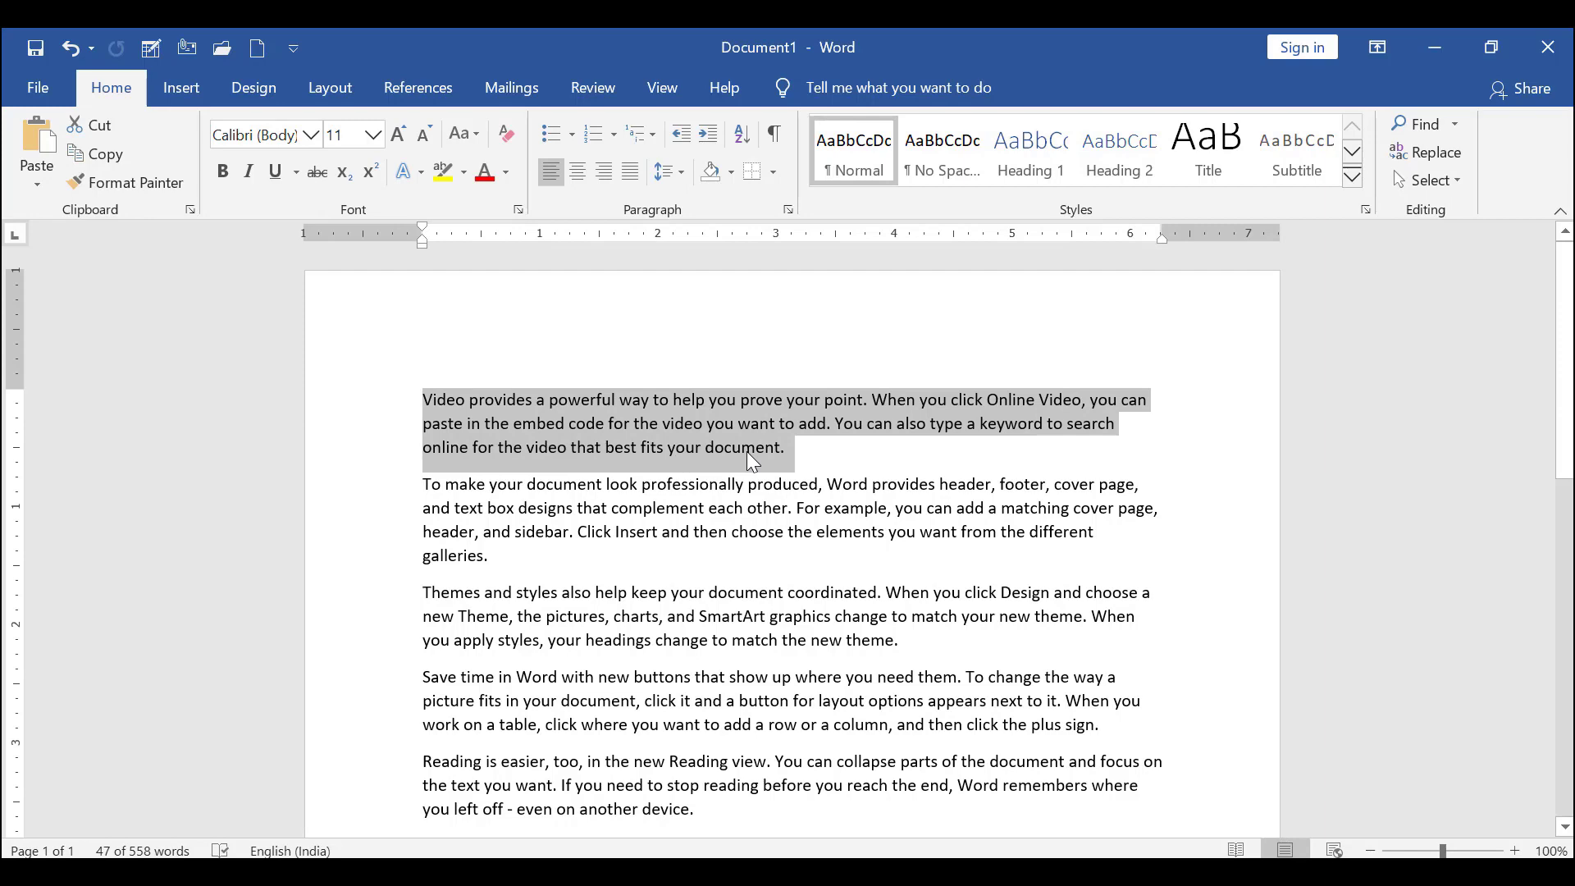
click(107, 159)
scroll(392, 726, down, 3)
click(646, 617)
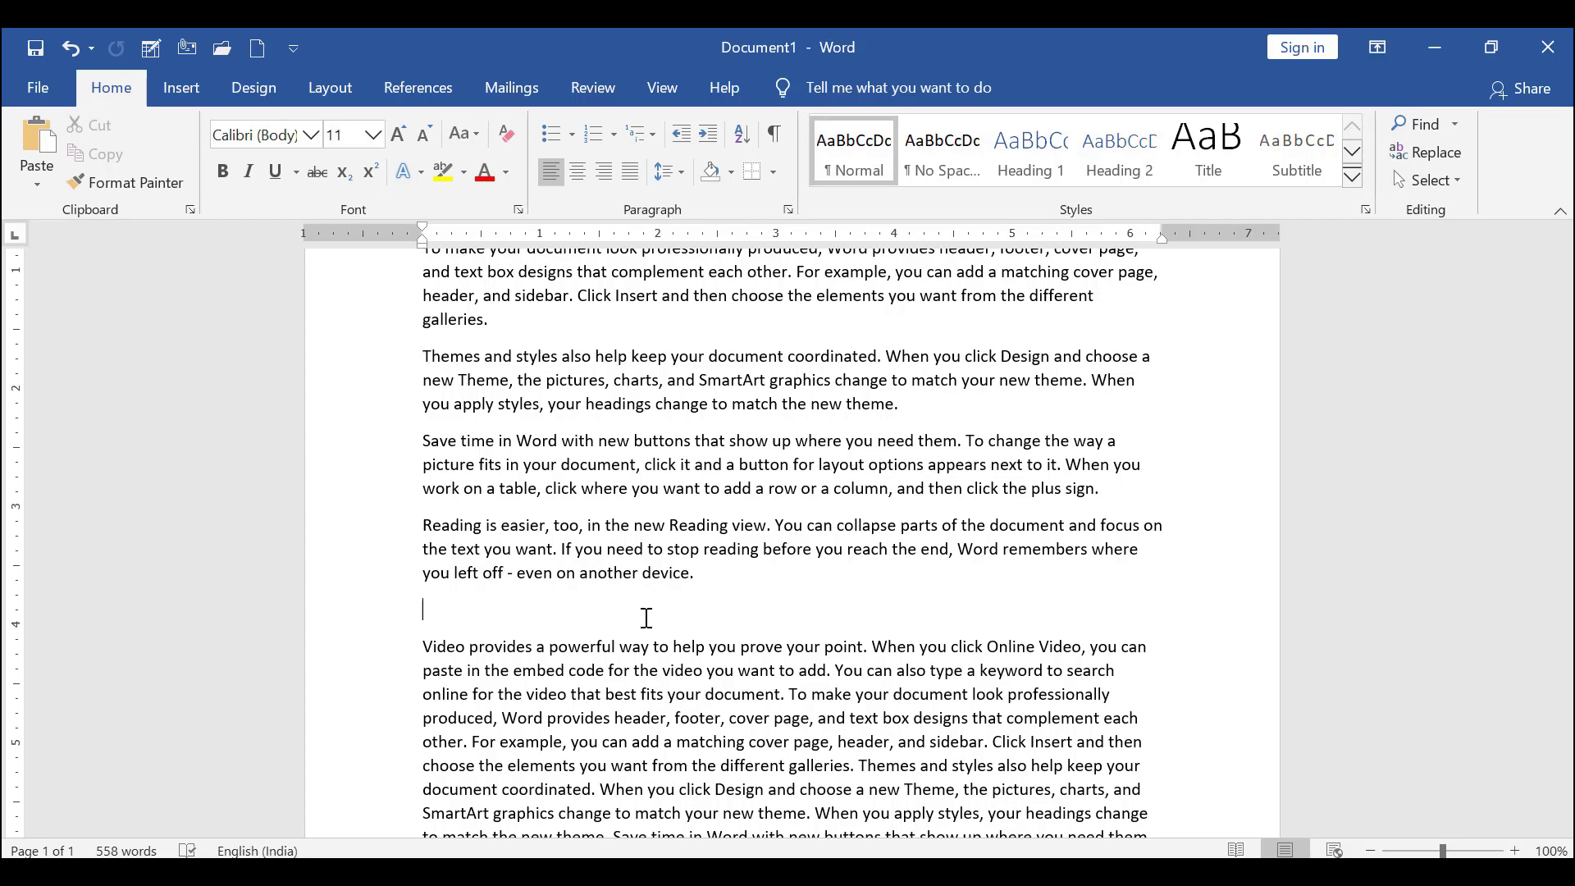
key(ctrl+v)
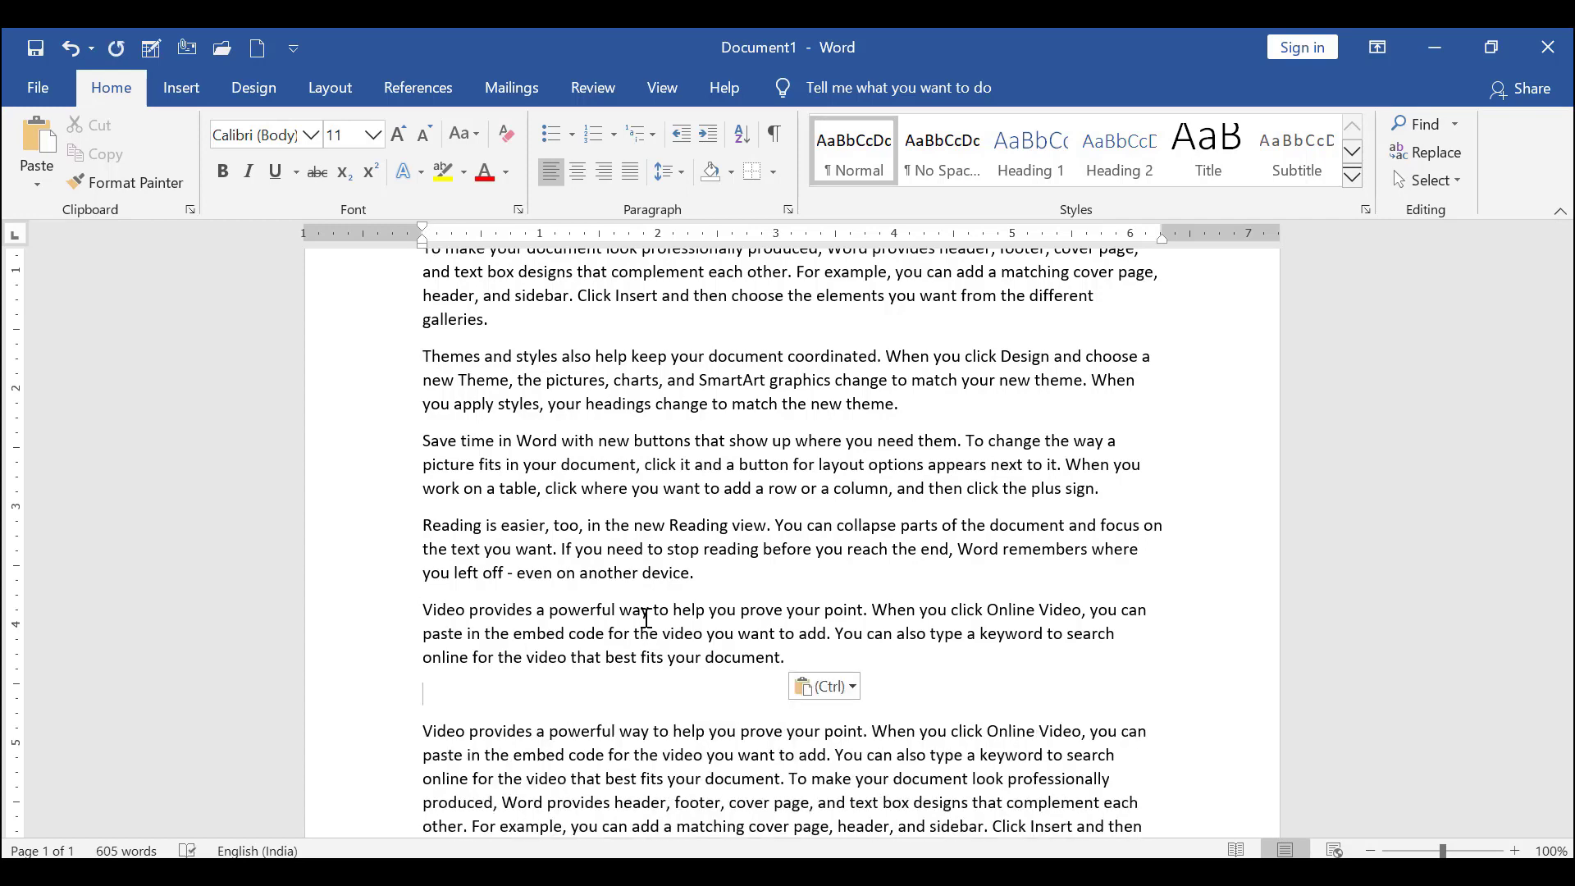
- Cut the original "Video provides a powerful way" paragraph from the start of the document
scroll(646, 617, up, 3)
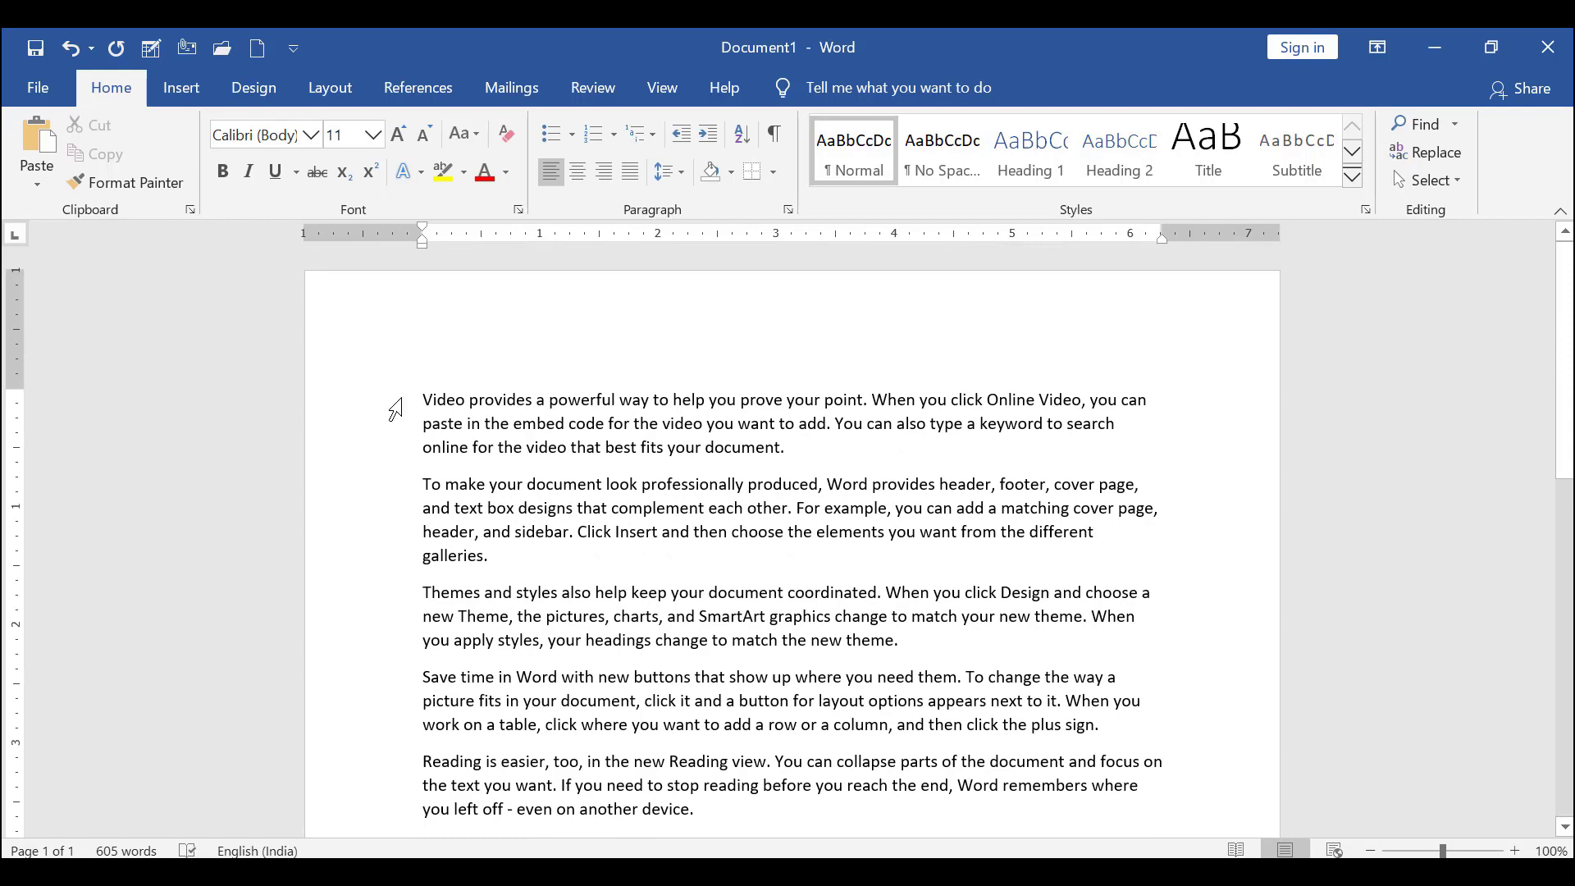
drag(422, 400, 787, 446)
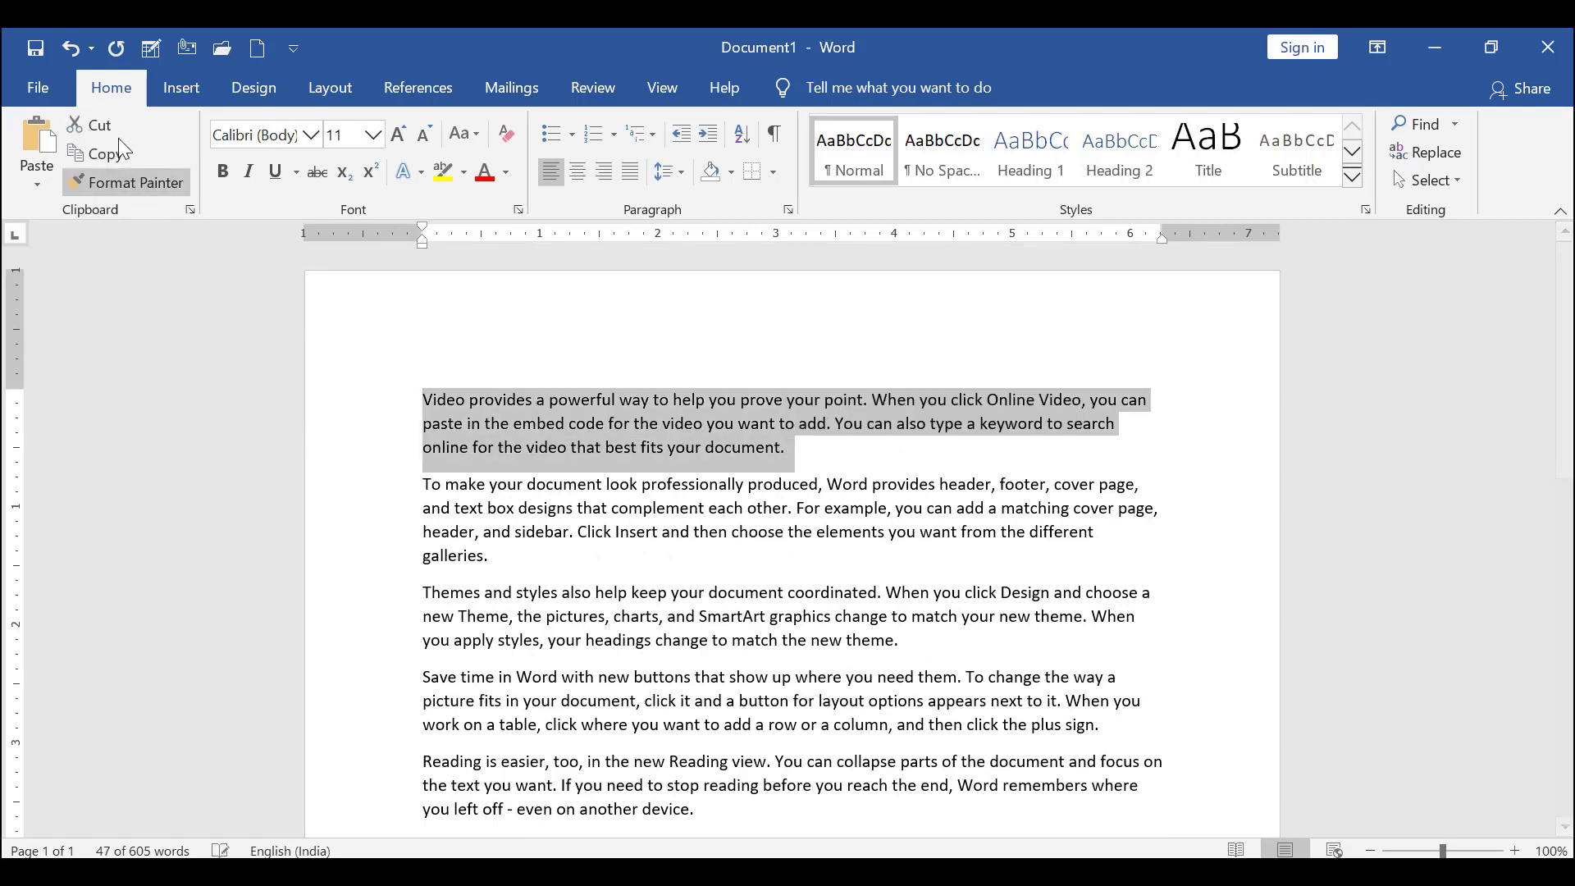
click(112, 135)
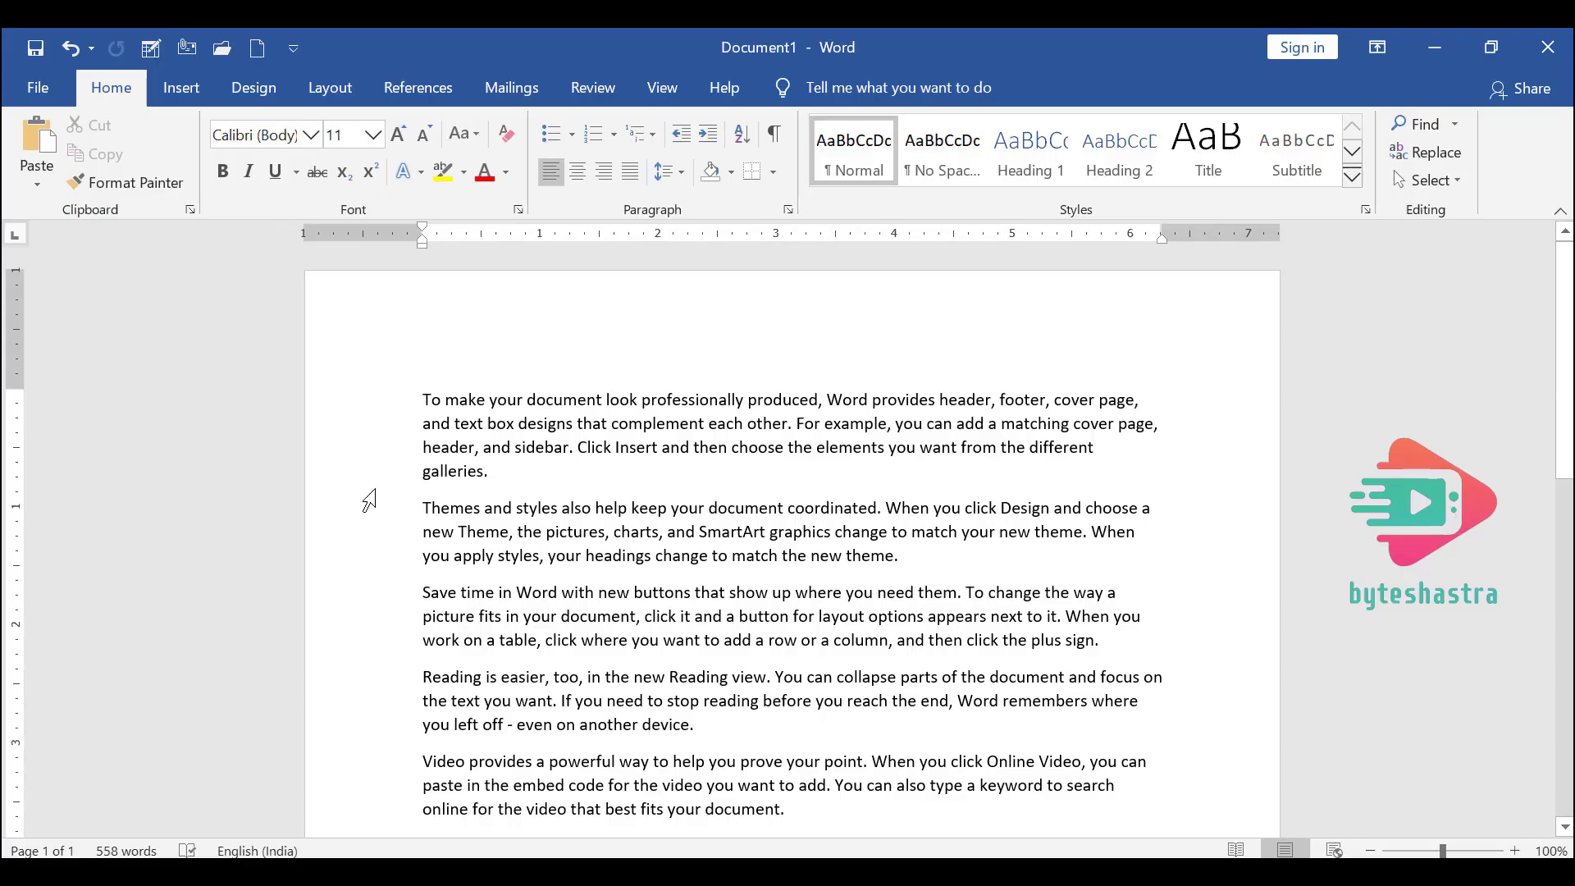
- Paste a copy of the "To make your document look professionally produced" paragraph below it with Keep Source Formatting
drag(425, 400, 492, 473)
click(31, 186)
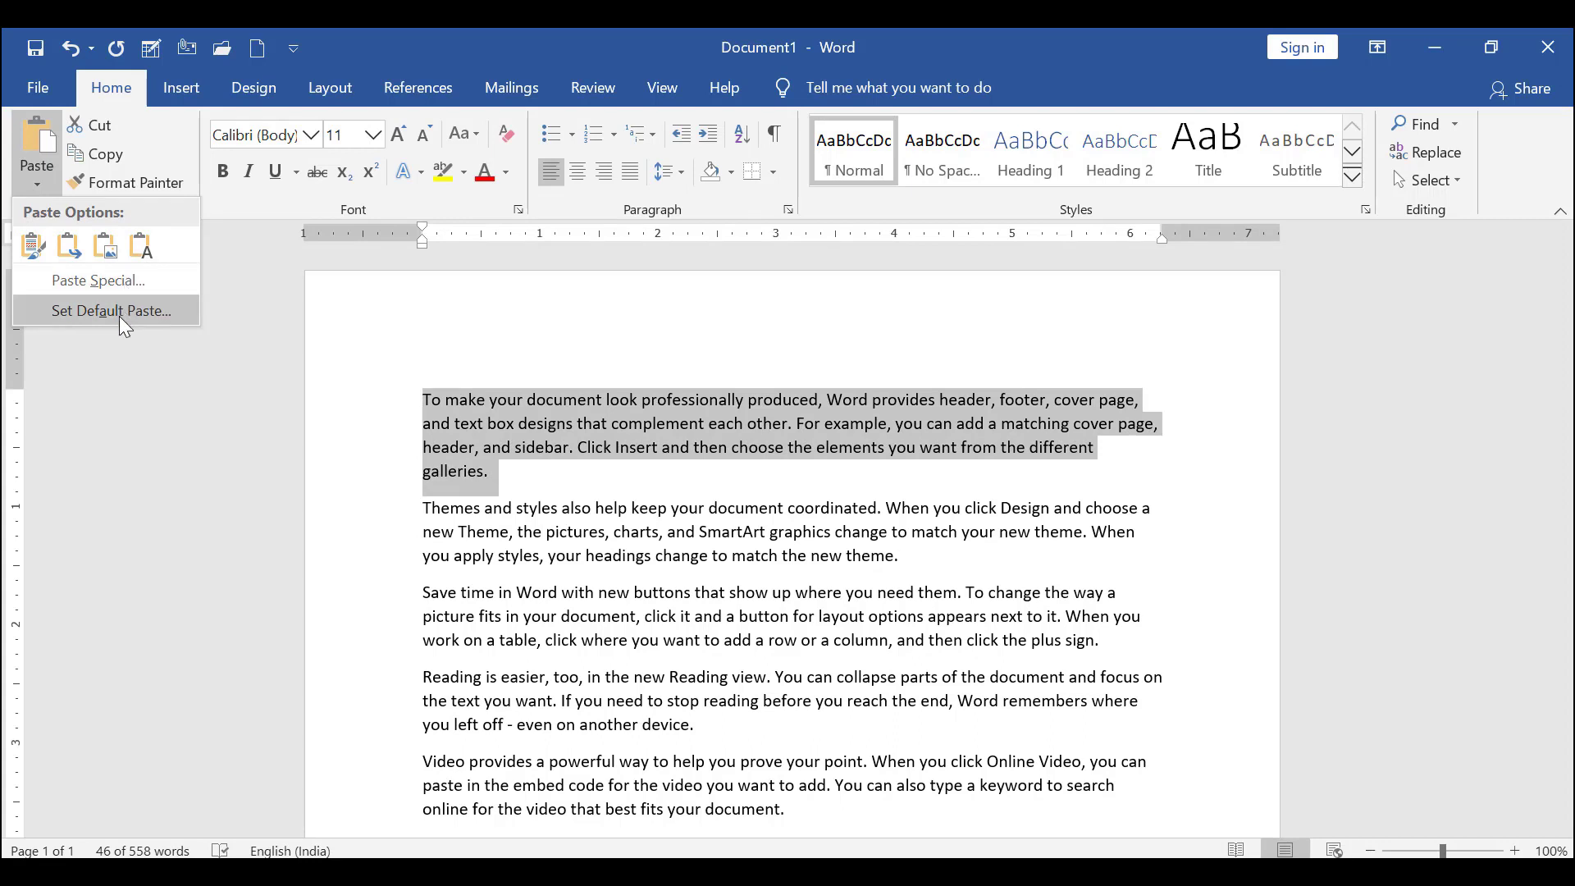
click(534, 531)
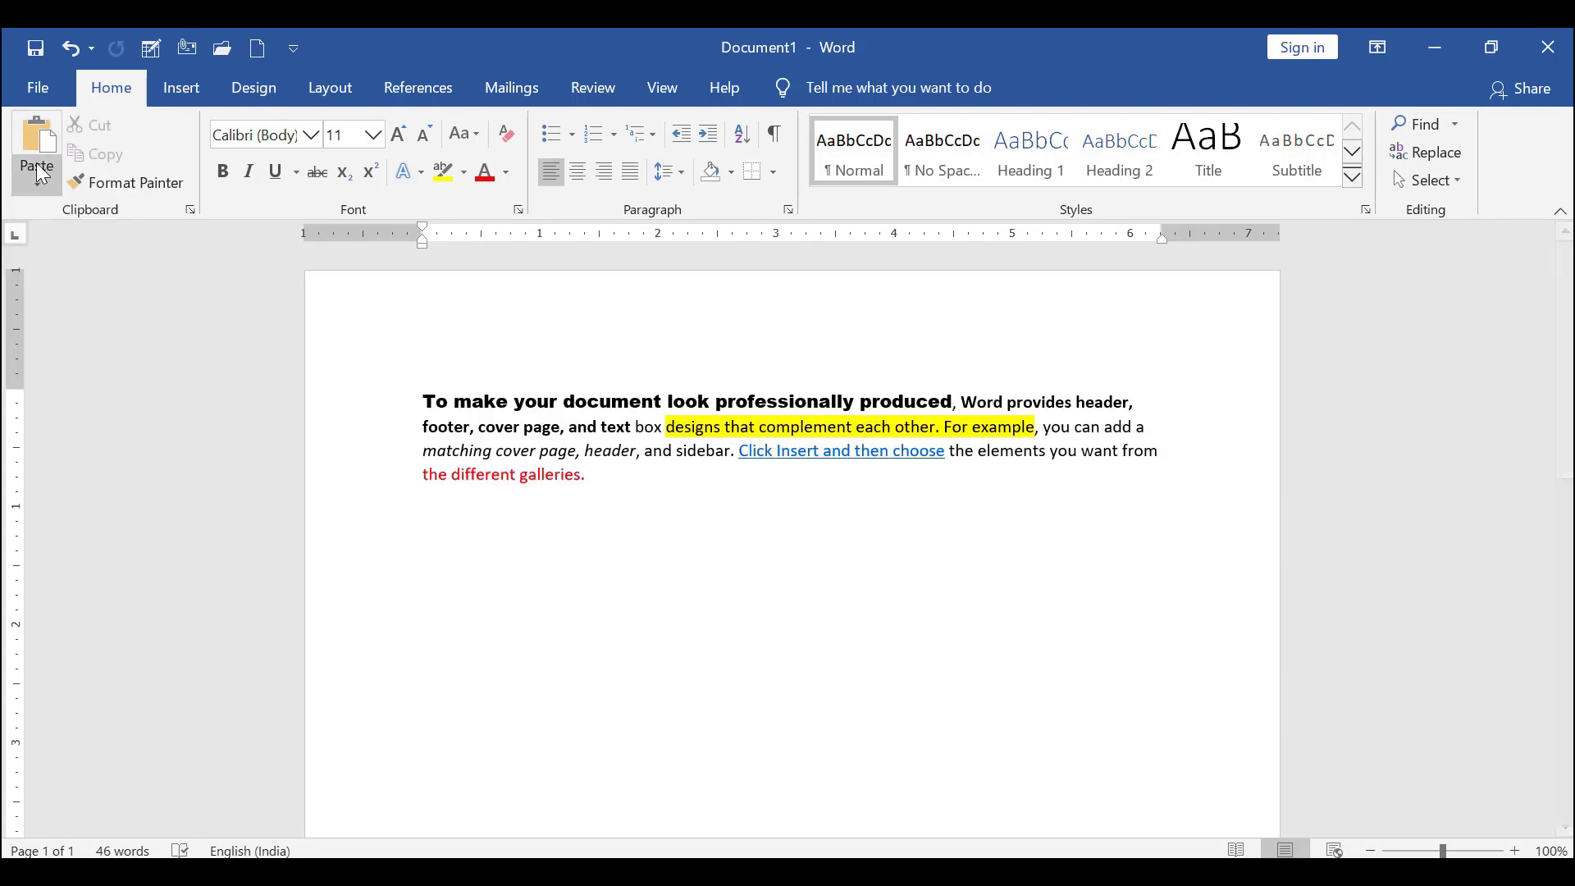
click(38, 170)
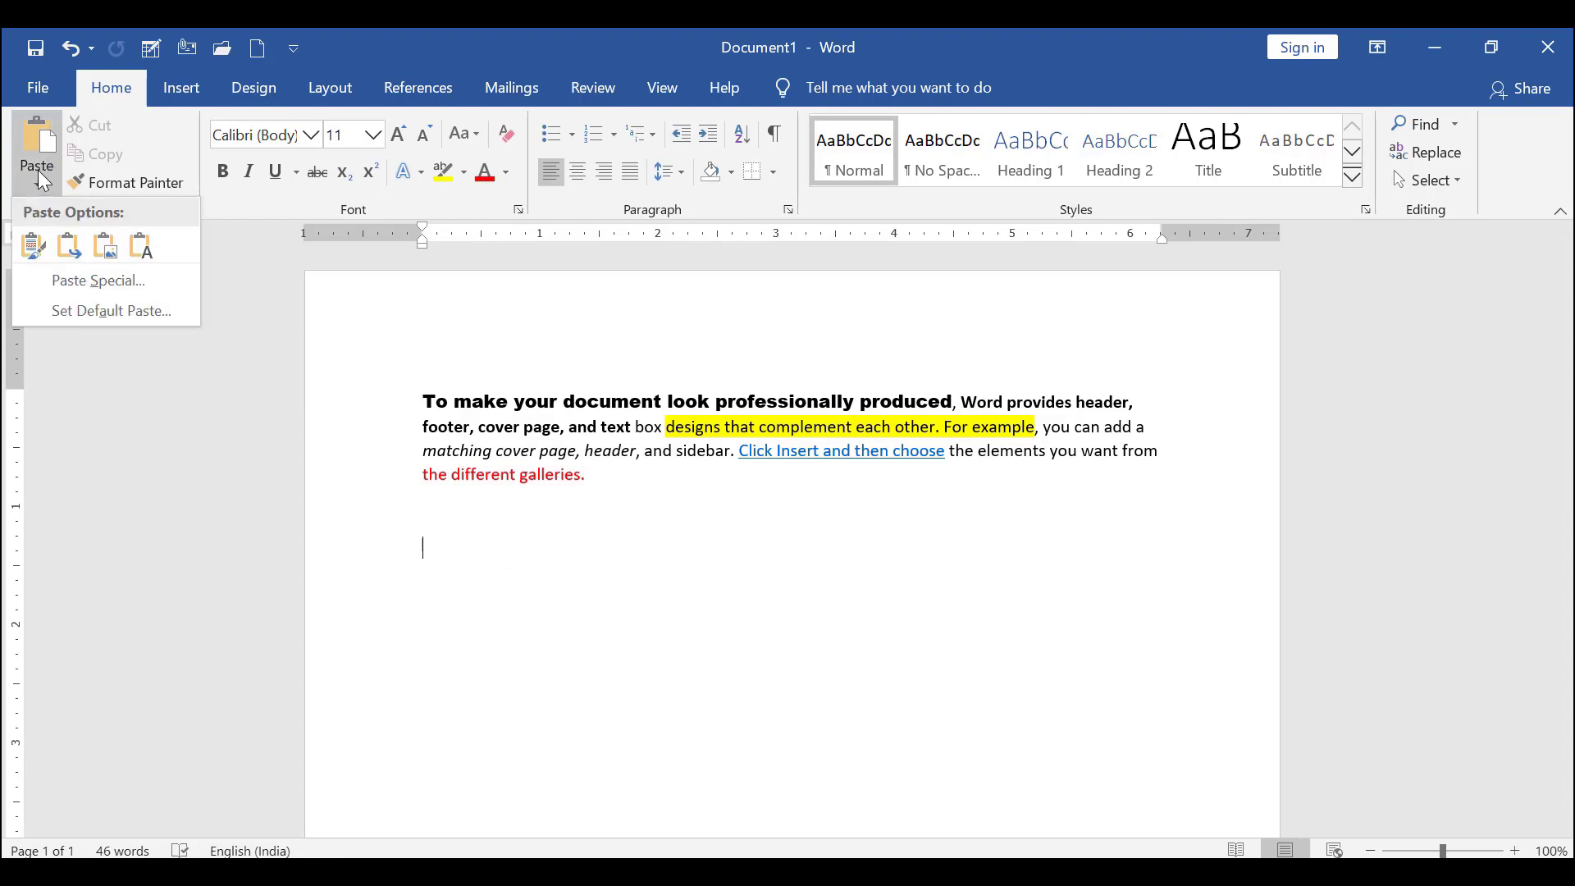
click(33, 246)
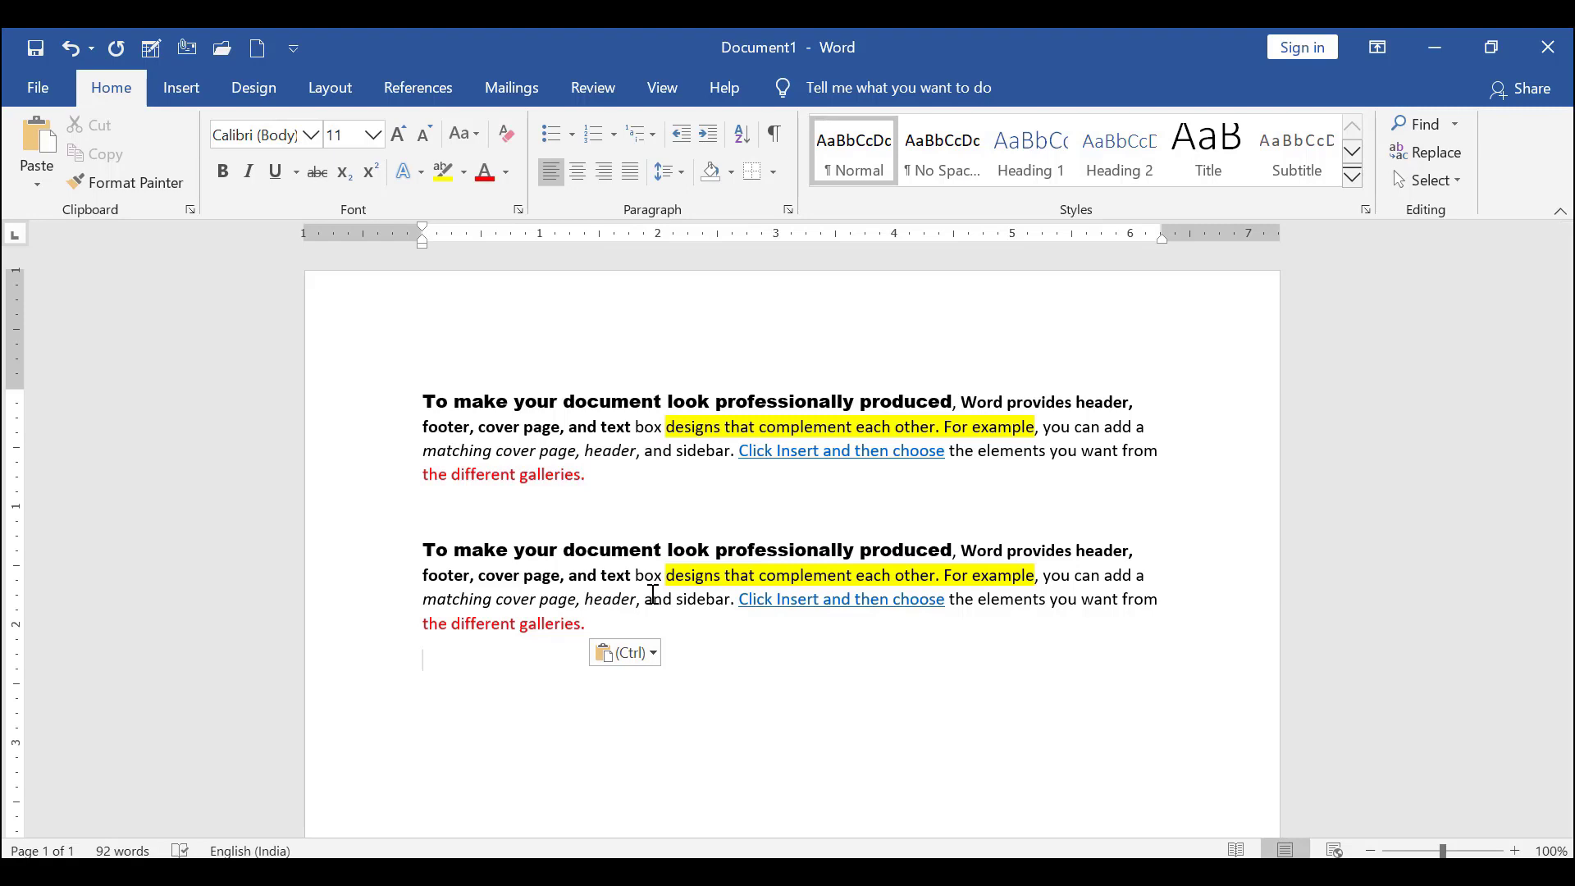
- Paste another copy of the paragraph on a new line below with Merge Formatting
key(Return)
click(36, 187)
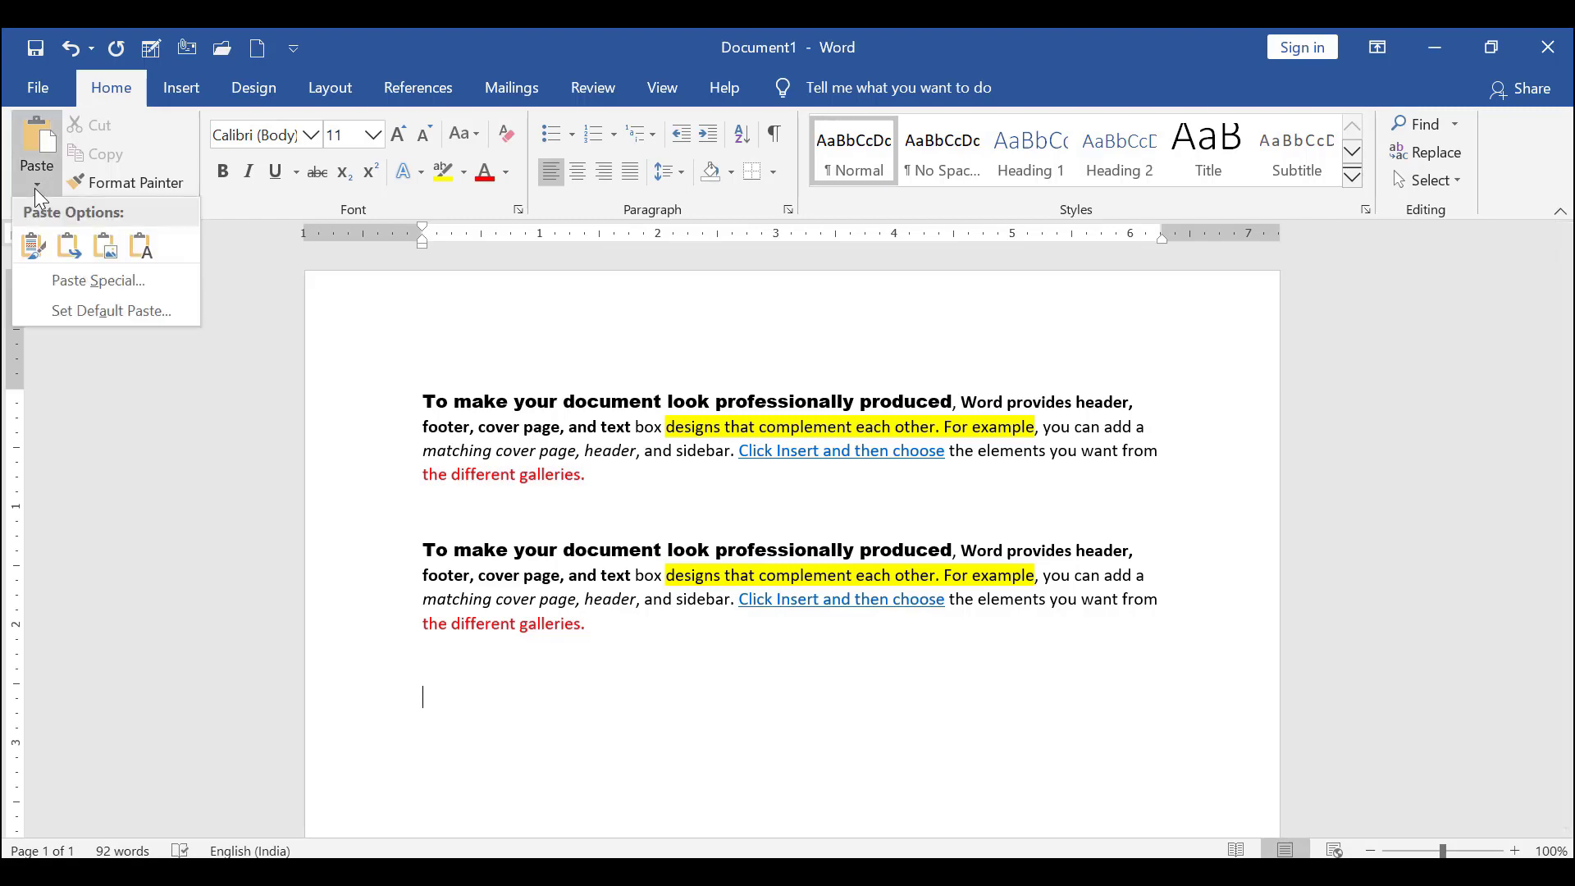
click(69, 246)
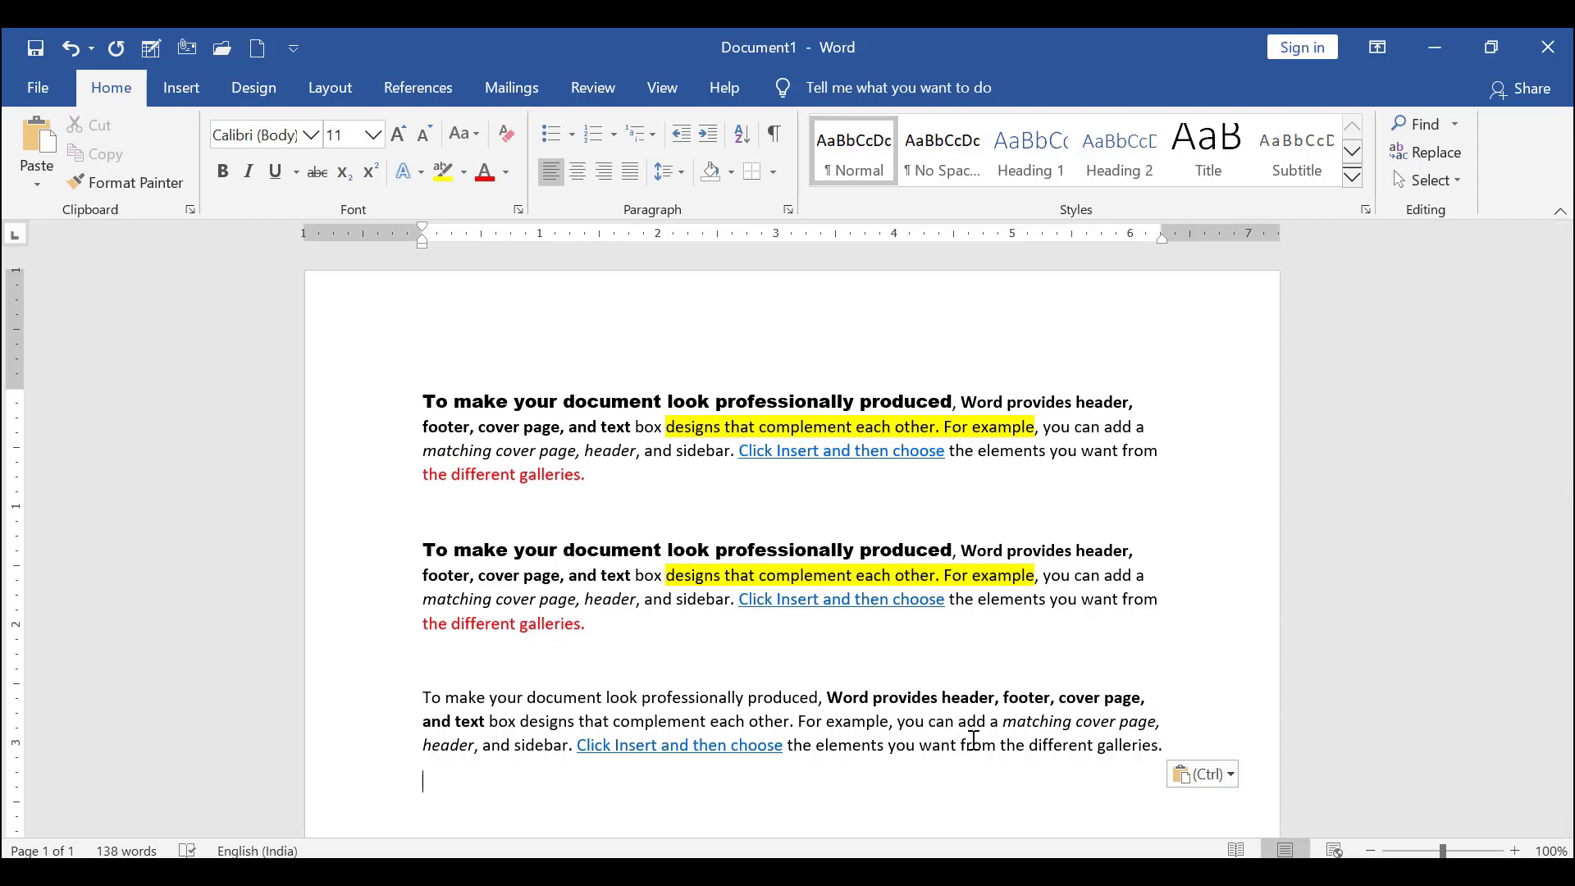
- Add blank lines after the merged-formatting copy and paste the paragraph there as a Picture
key(Return)
key(Return)
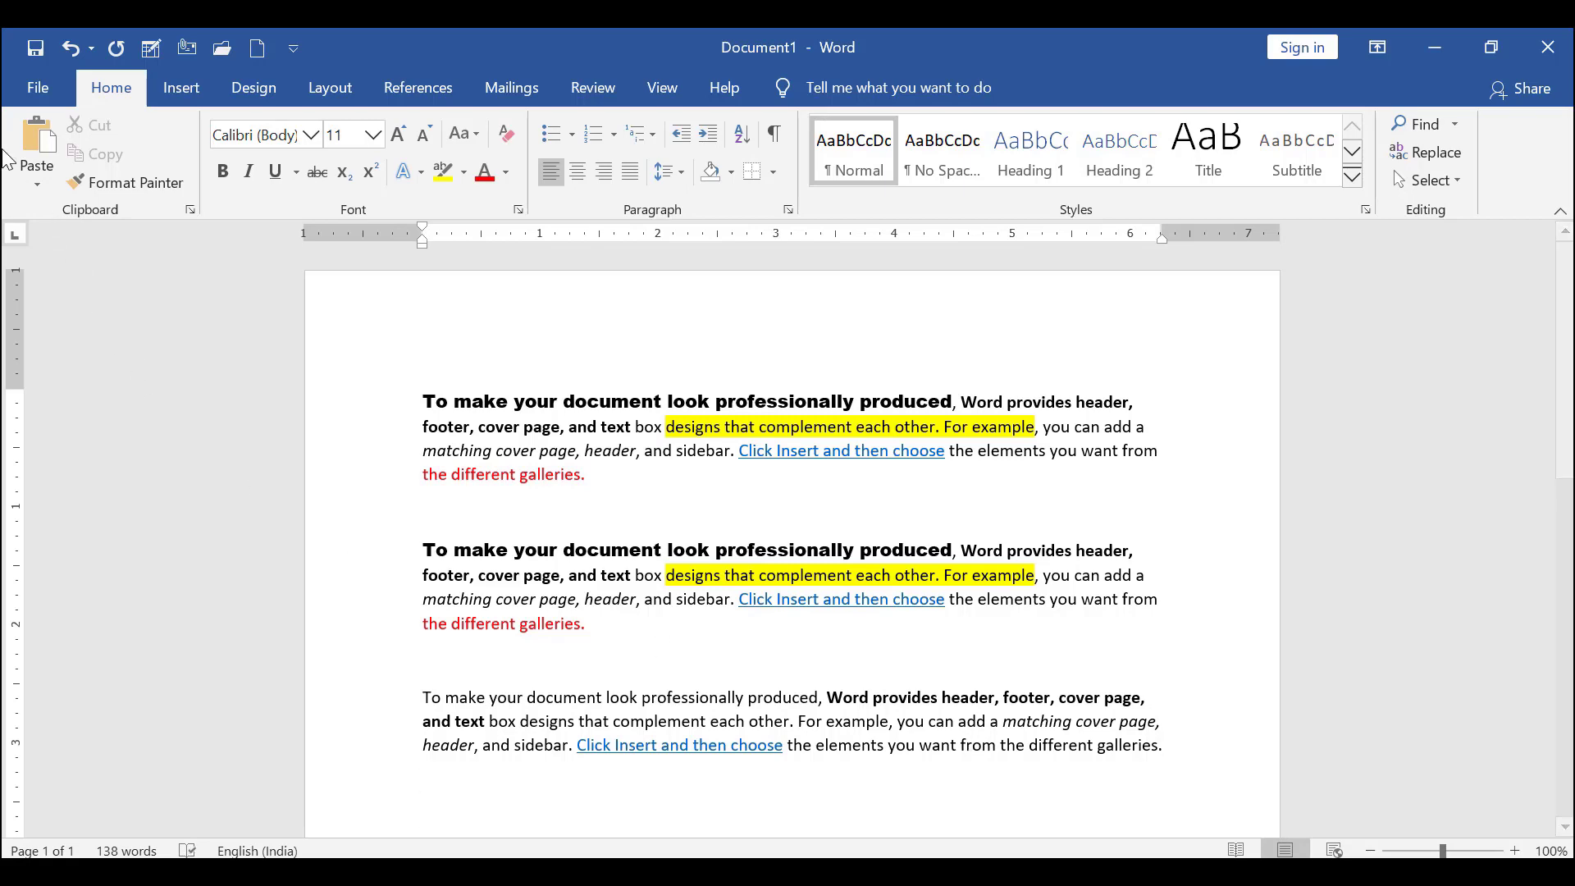
click(23, 172)
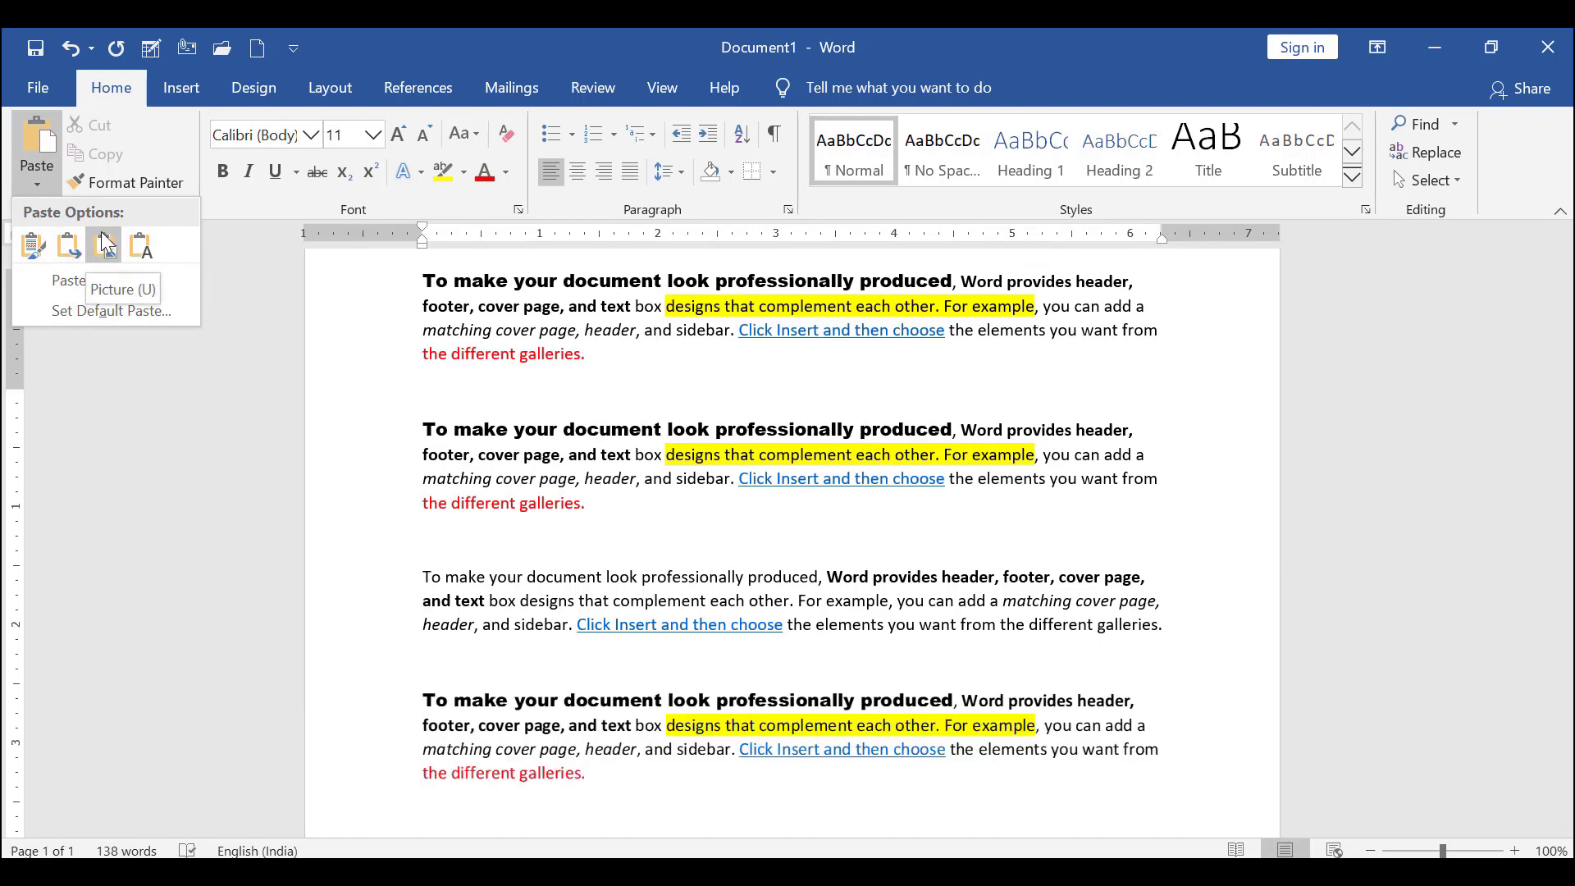
click(105, 244)
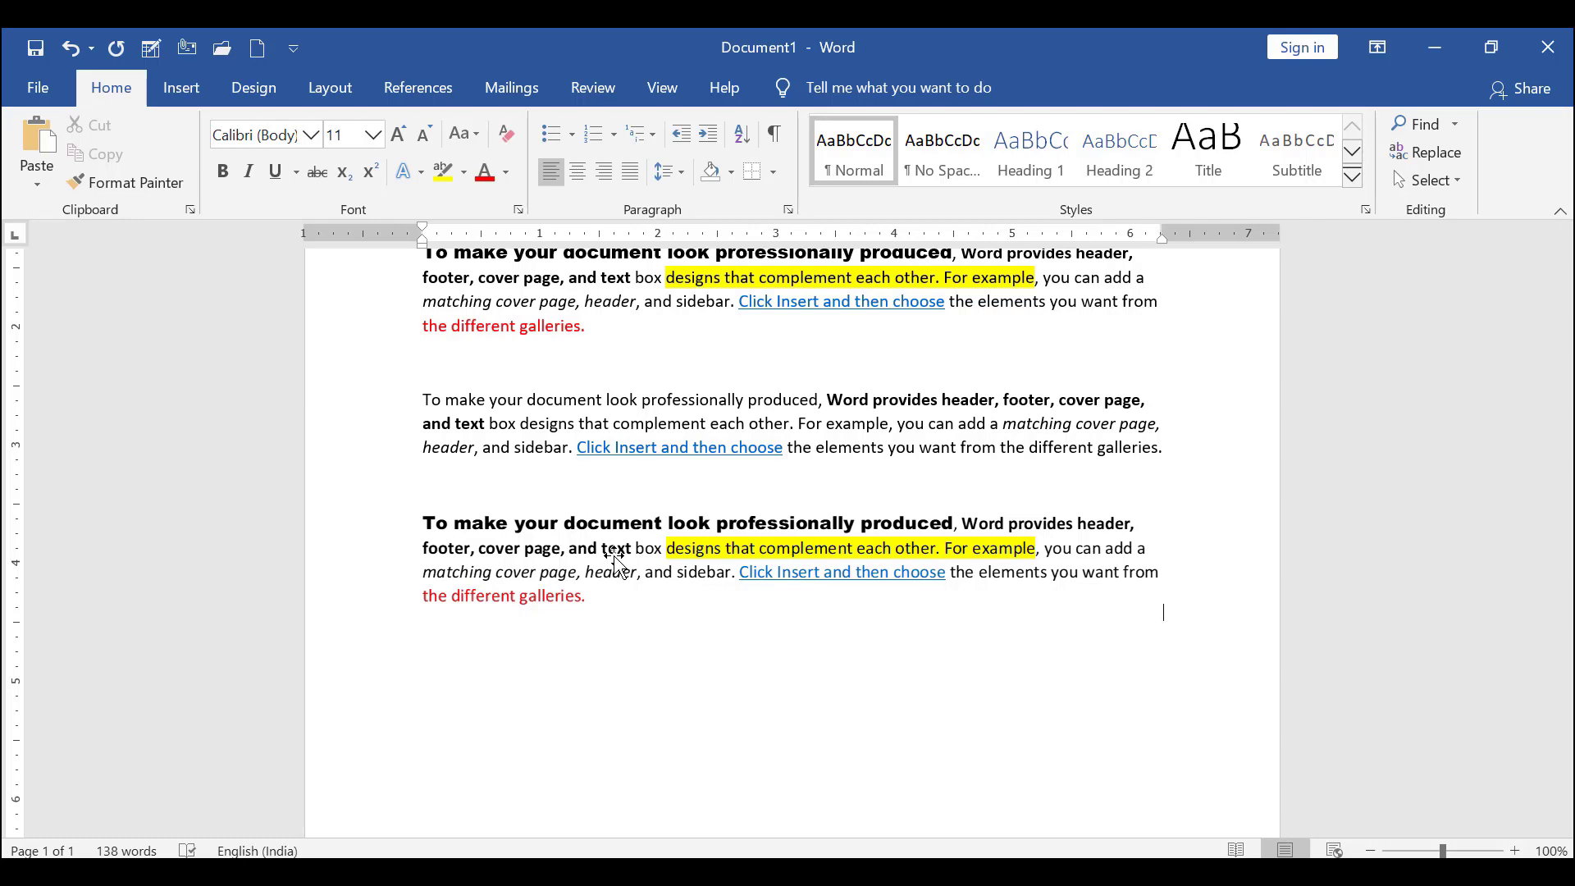
- Copy the second formatted paragraph and preview the Picture paste option for it
scroll(615, 557, up, 4)
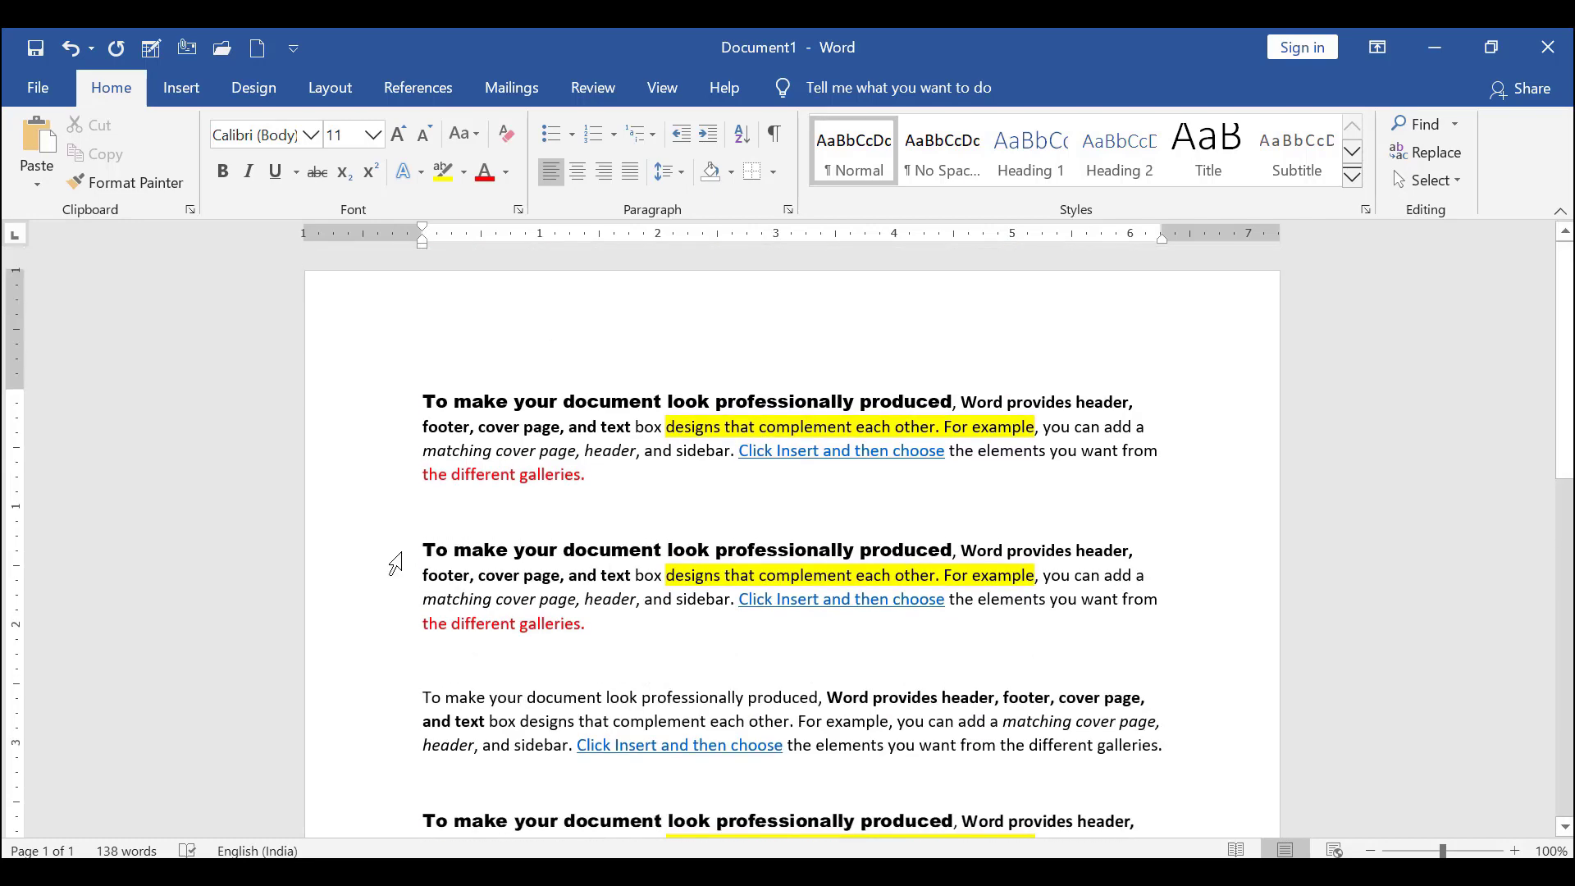
drag(422, 547, 644, 631)
key(super+c)
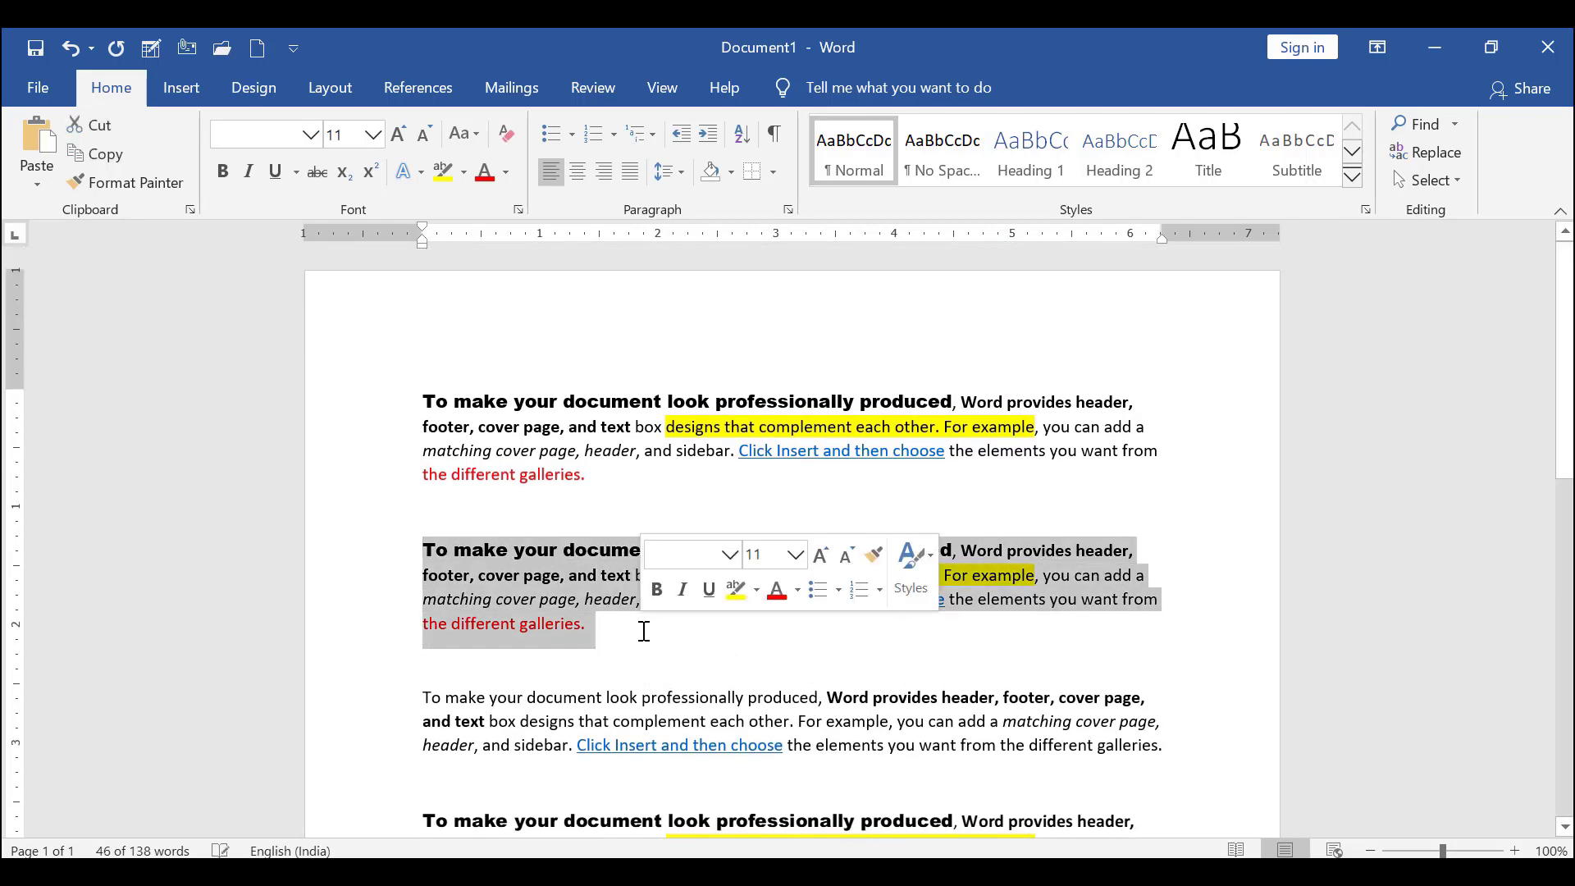
click(37, 185)
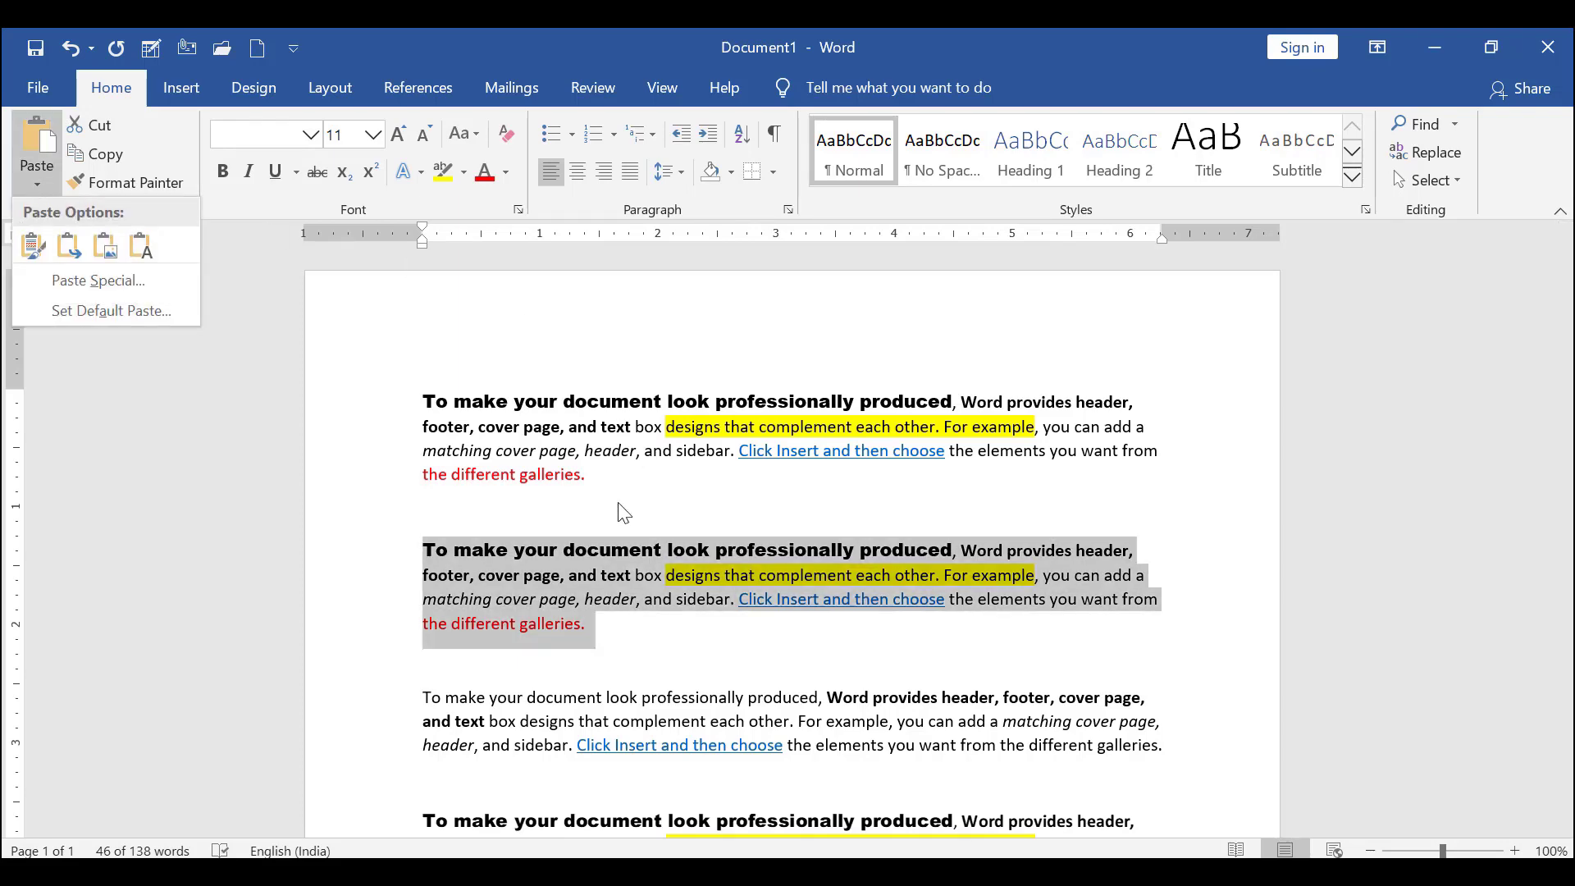
scroll(619, 506, down, 4)
click(561, 525)
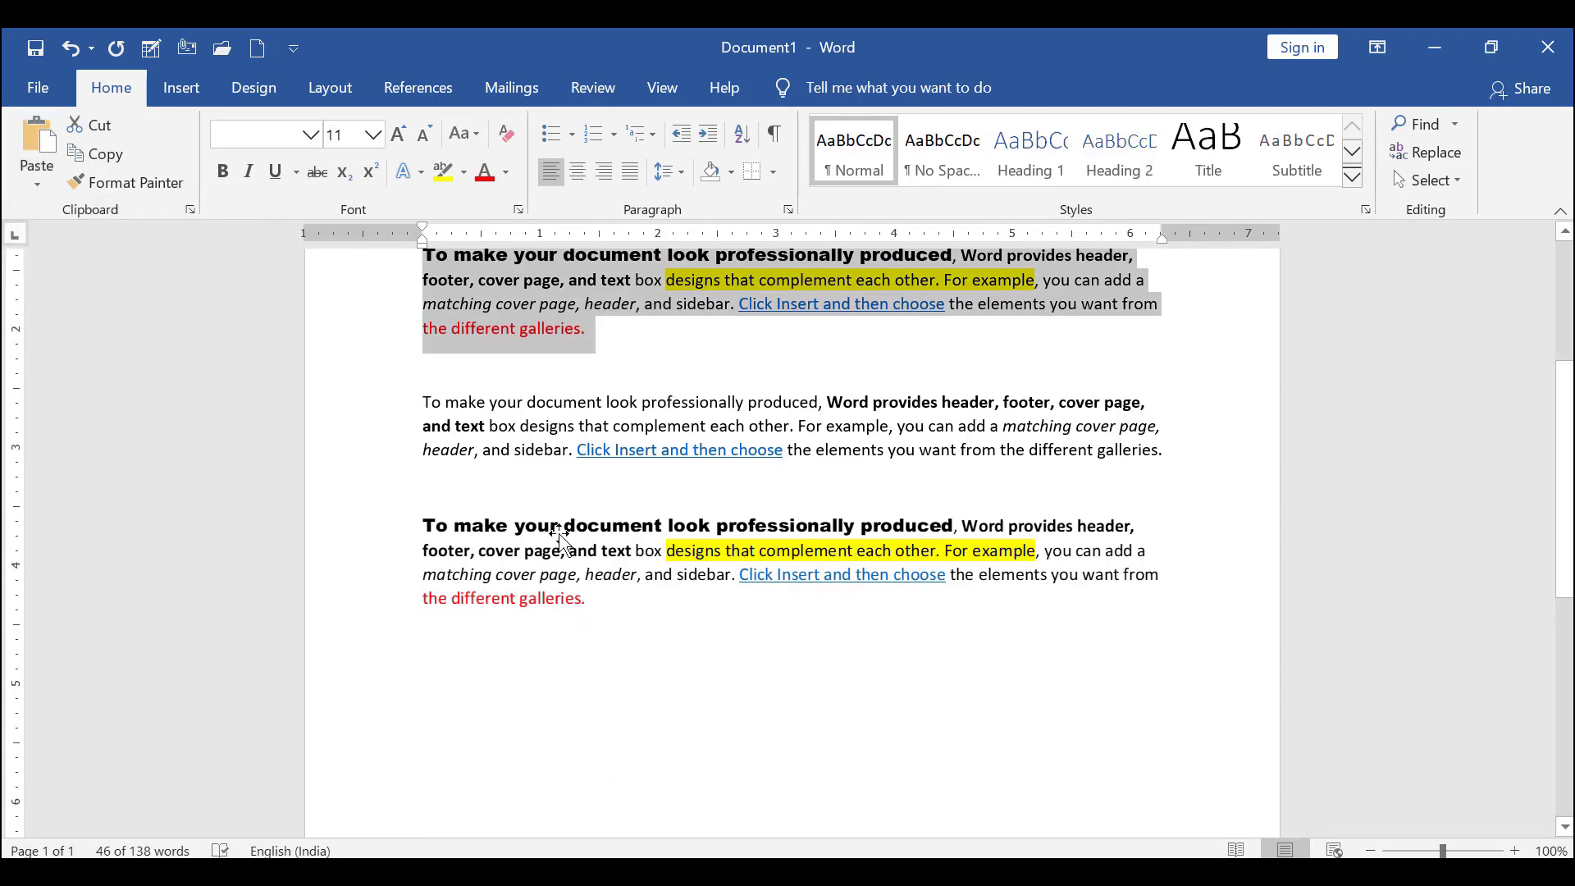
click(47, 179)
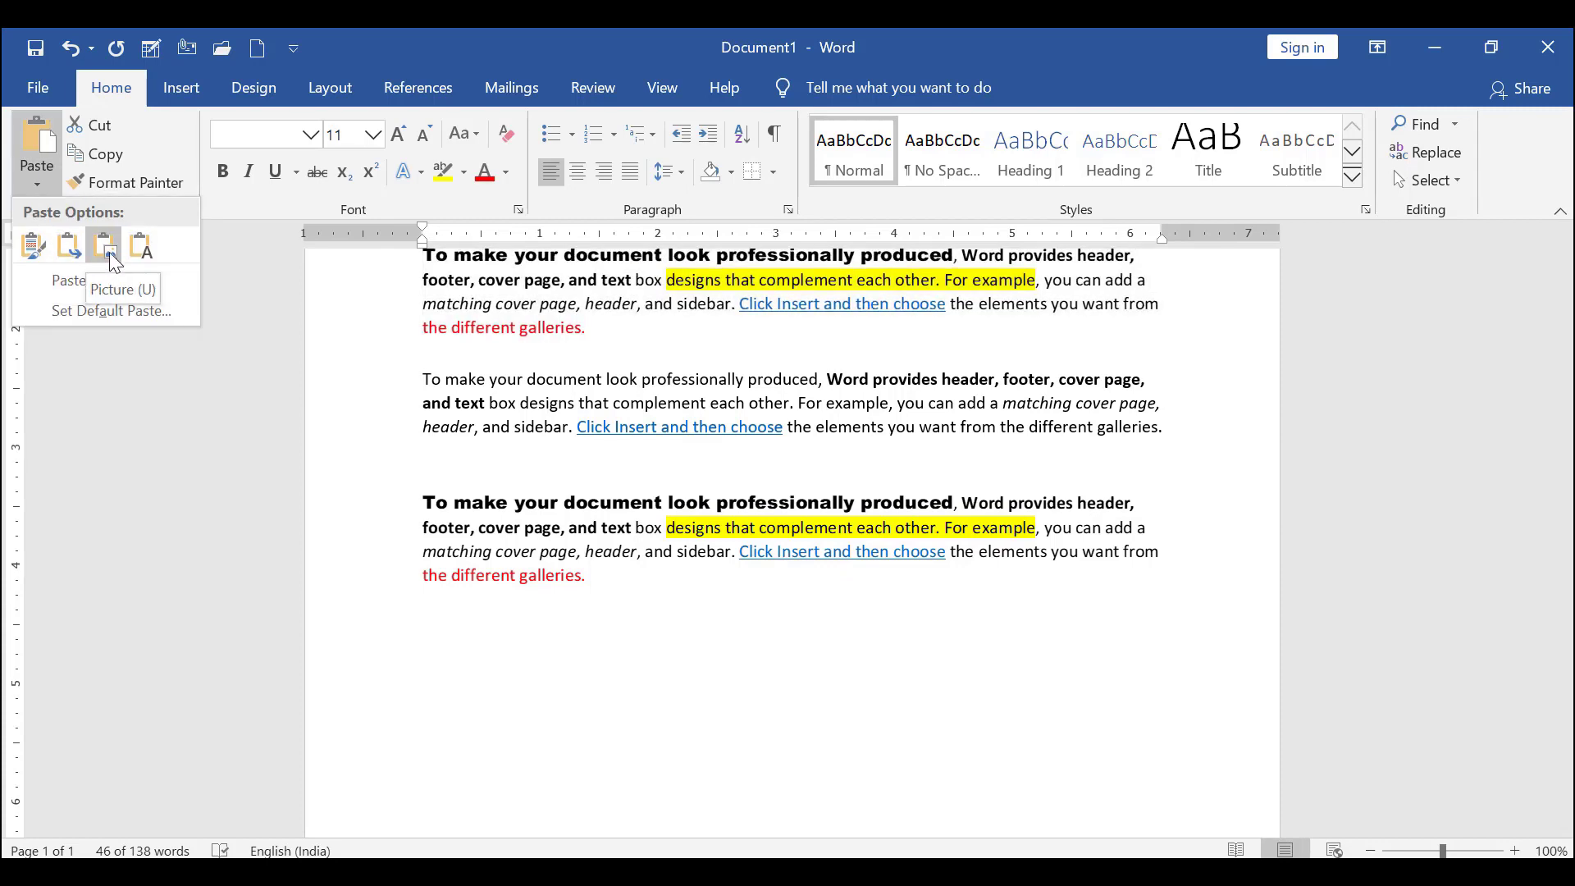
click(110, 253)
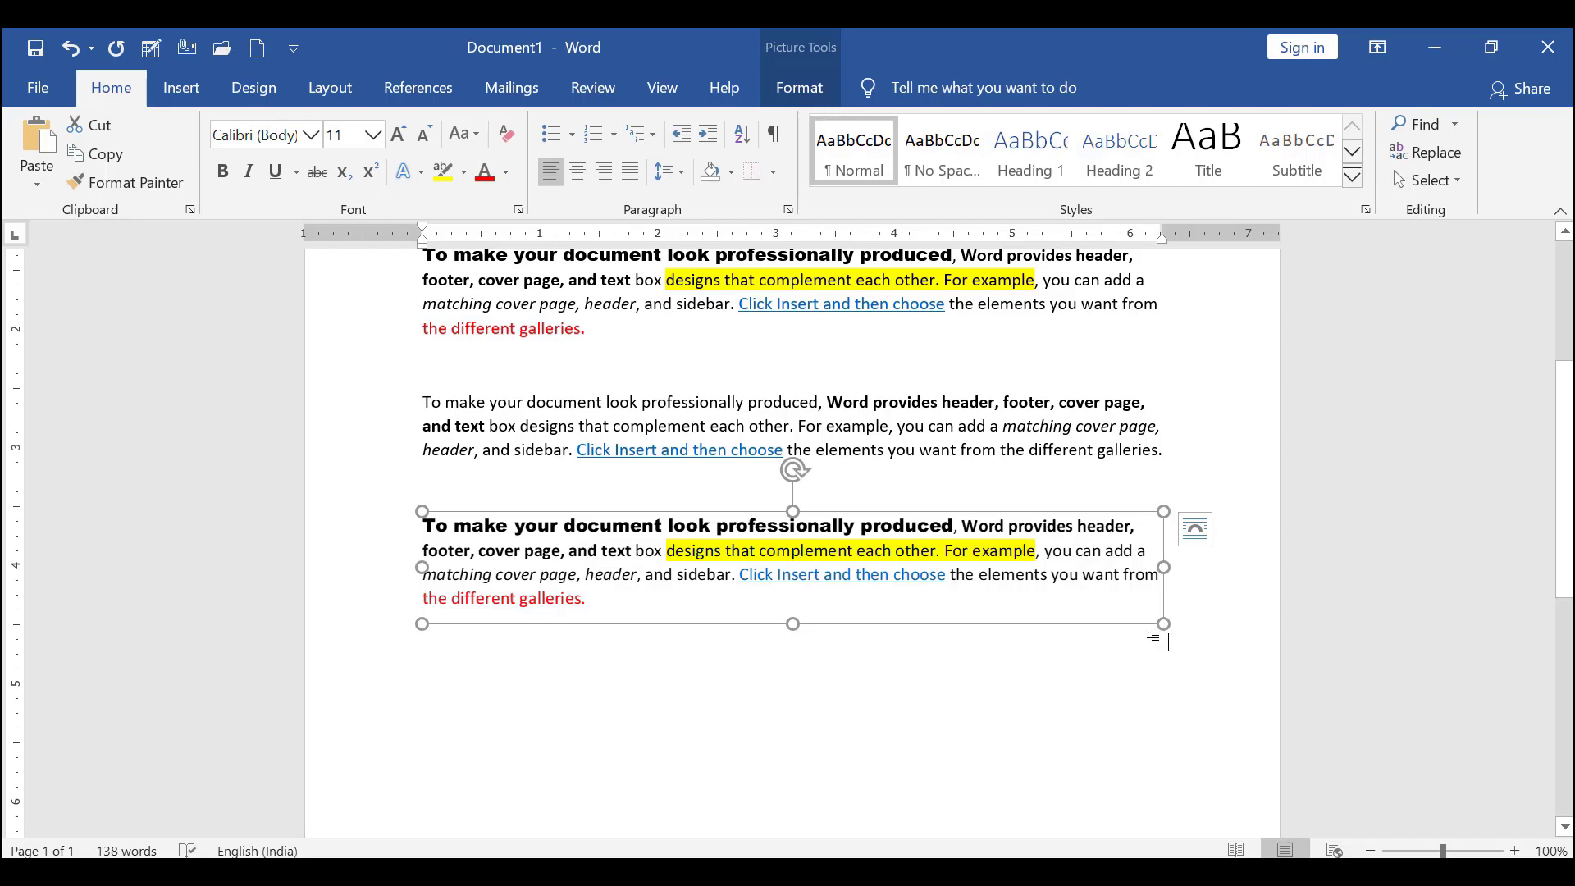
- Scale the pasted paragraph picture down proportionally so it is slightly narrower than the text column
drag(1164, 621, 482, 598)
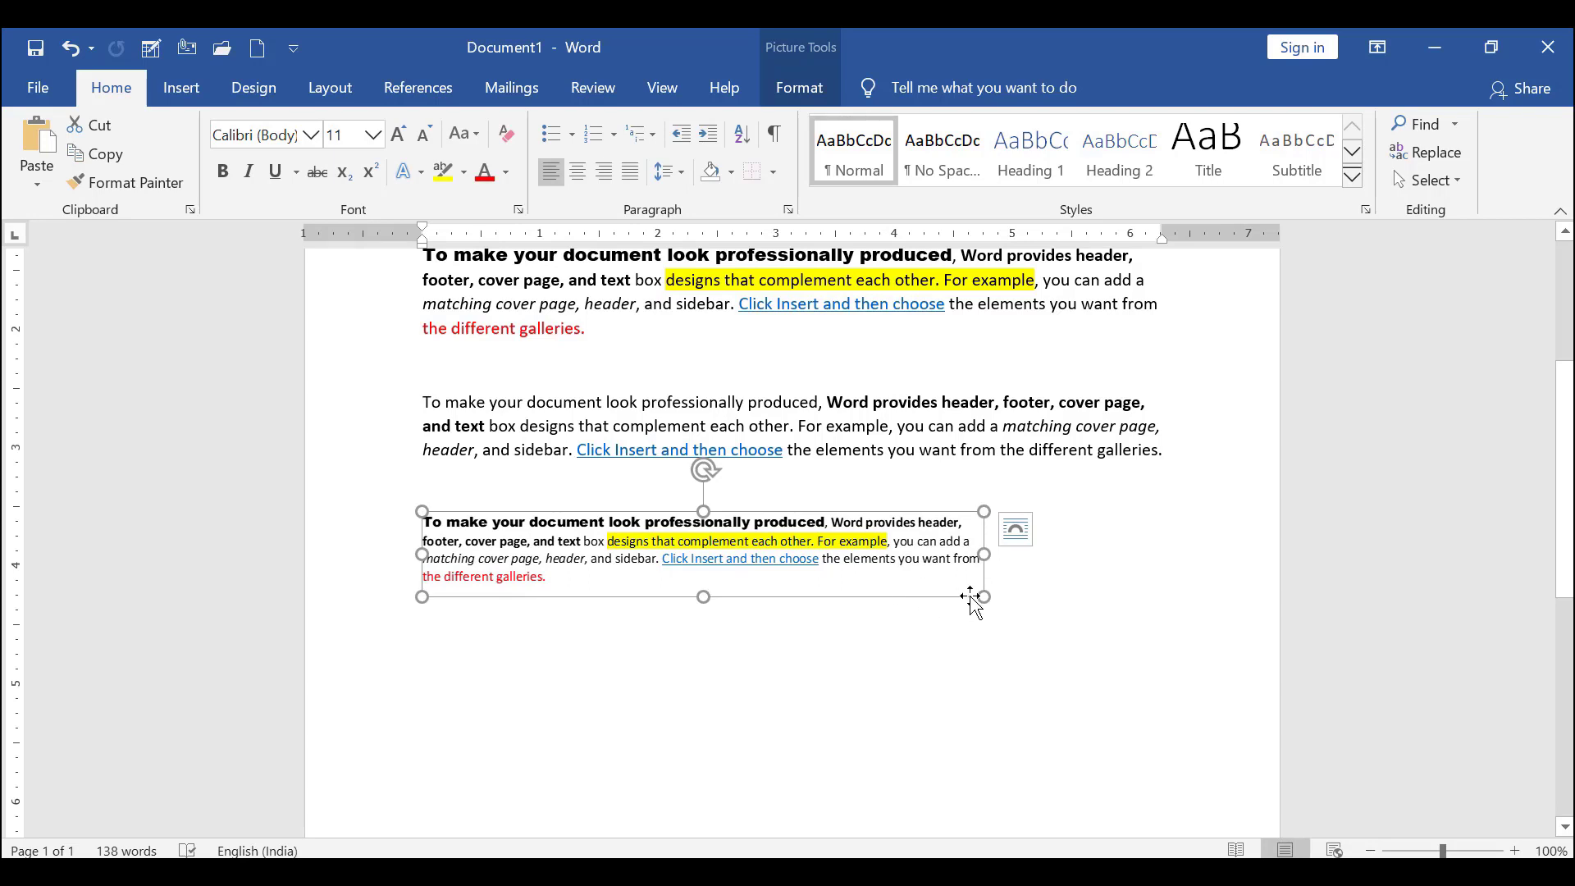
drag(983, 597, 1119, 627)
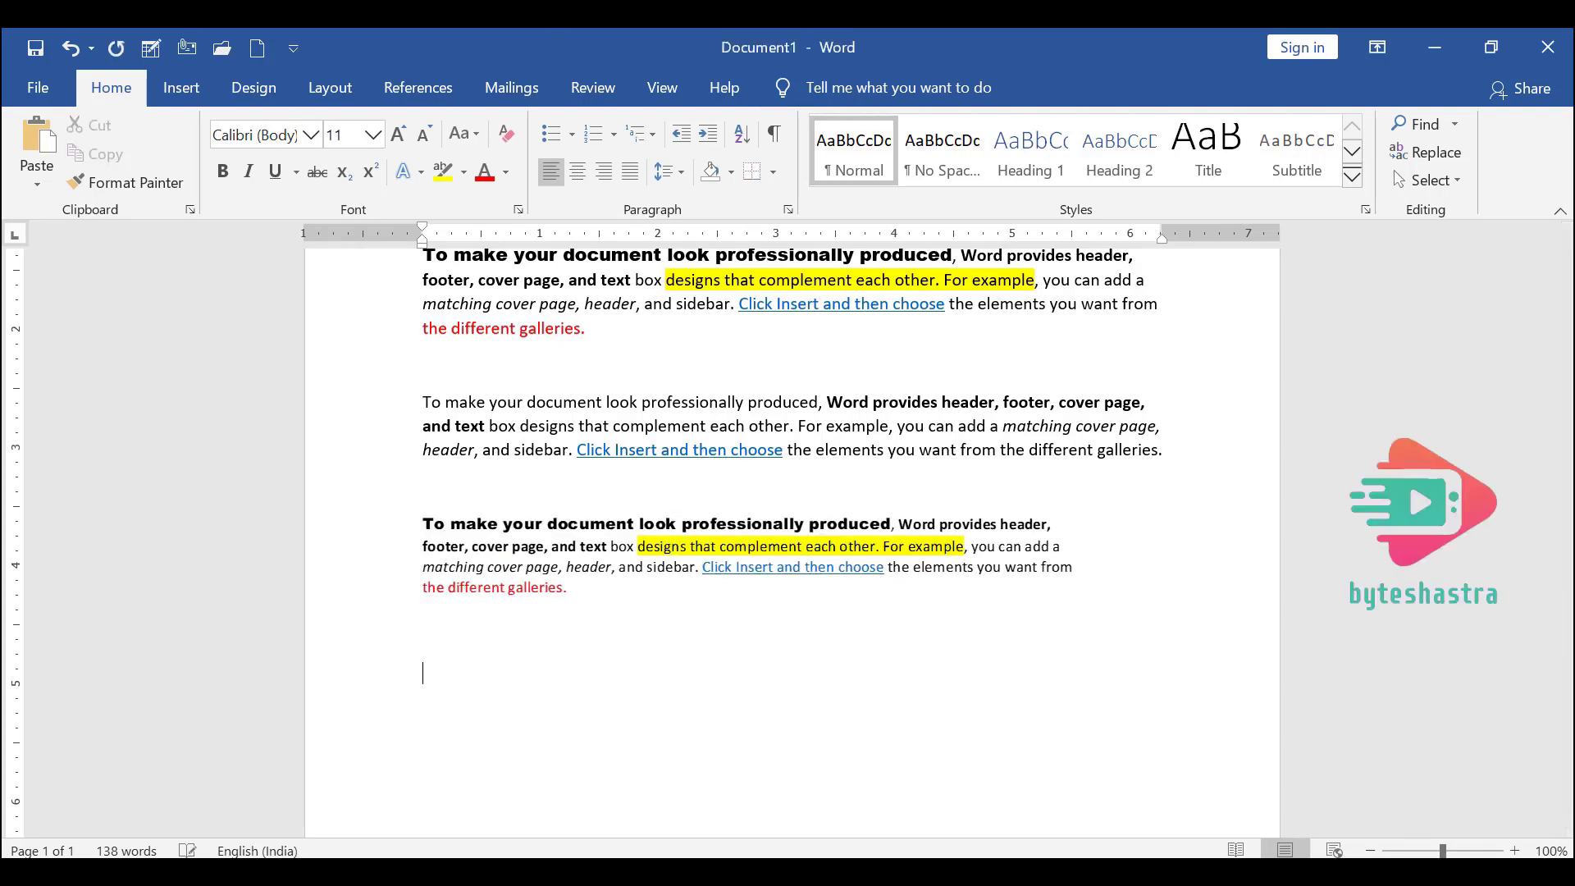
- Paste the copied paragraph with Keep Text Only below the paragraph picture and select the pasted text
click(37, 185)
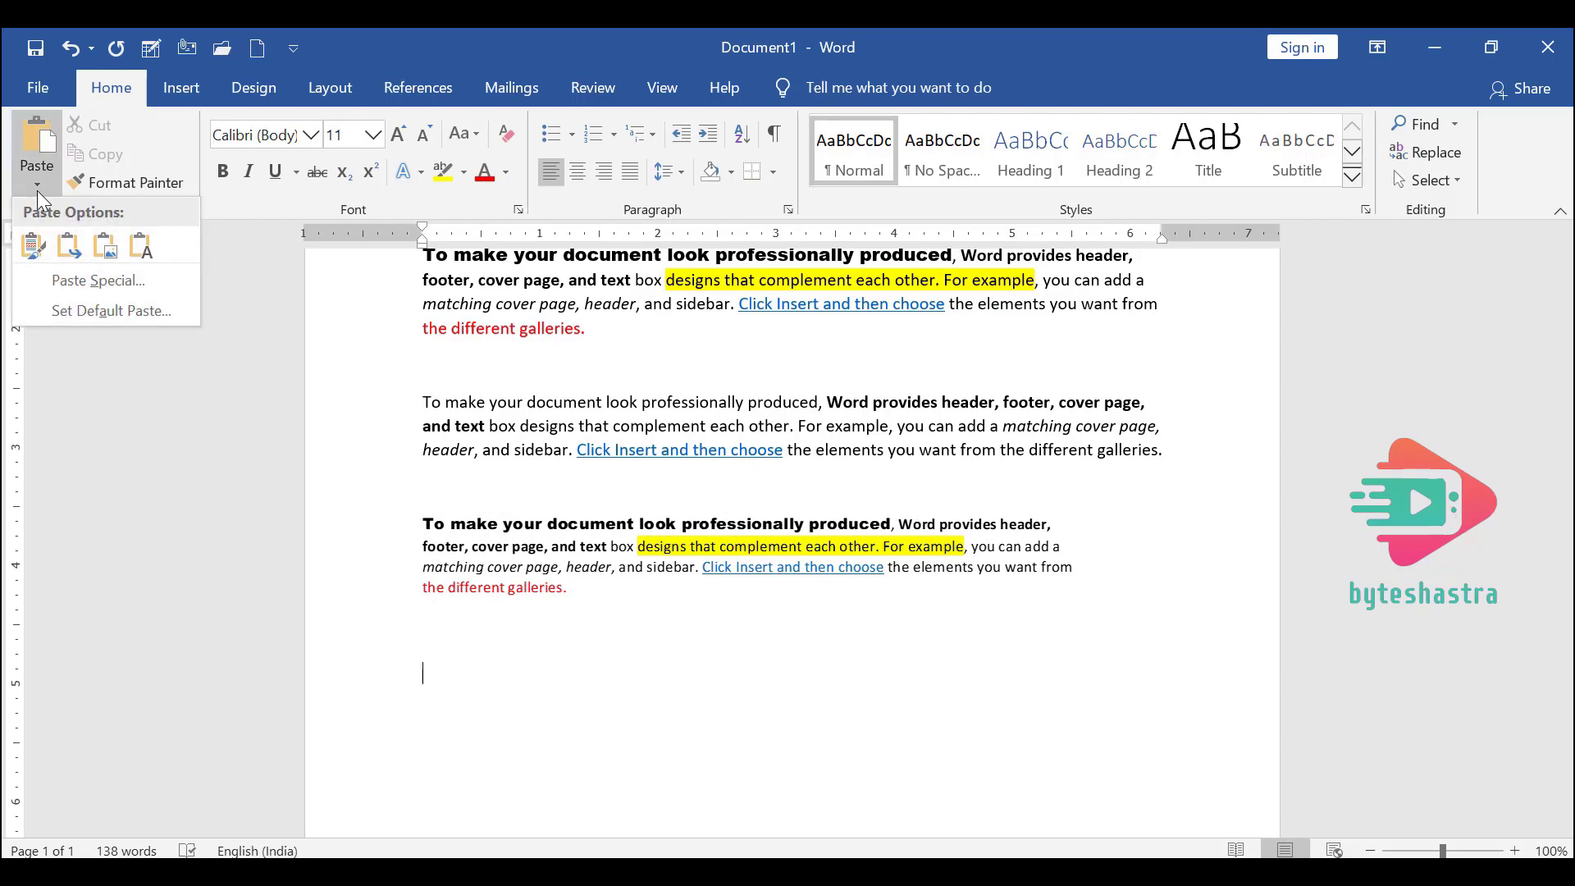
click(140, 244)
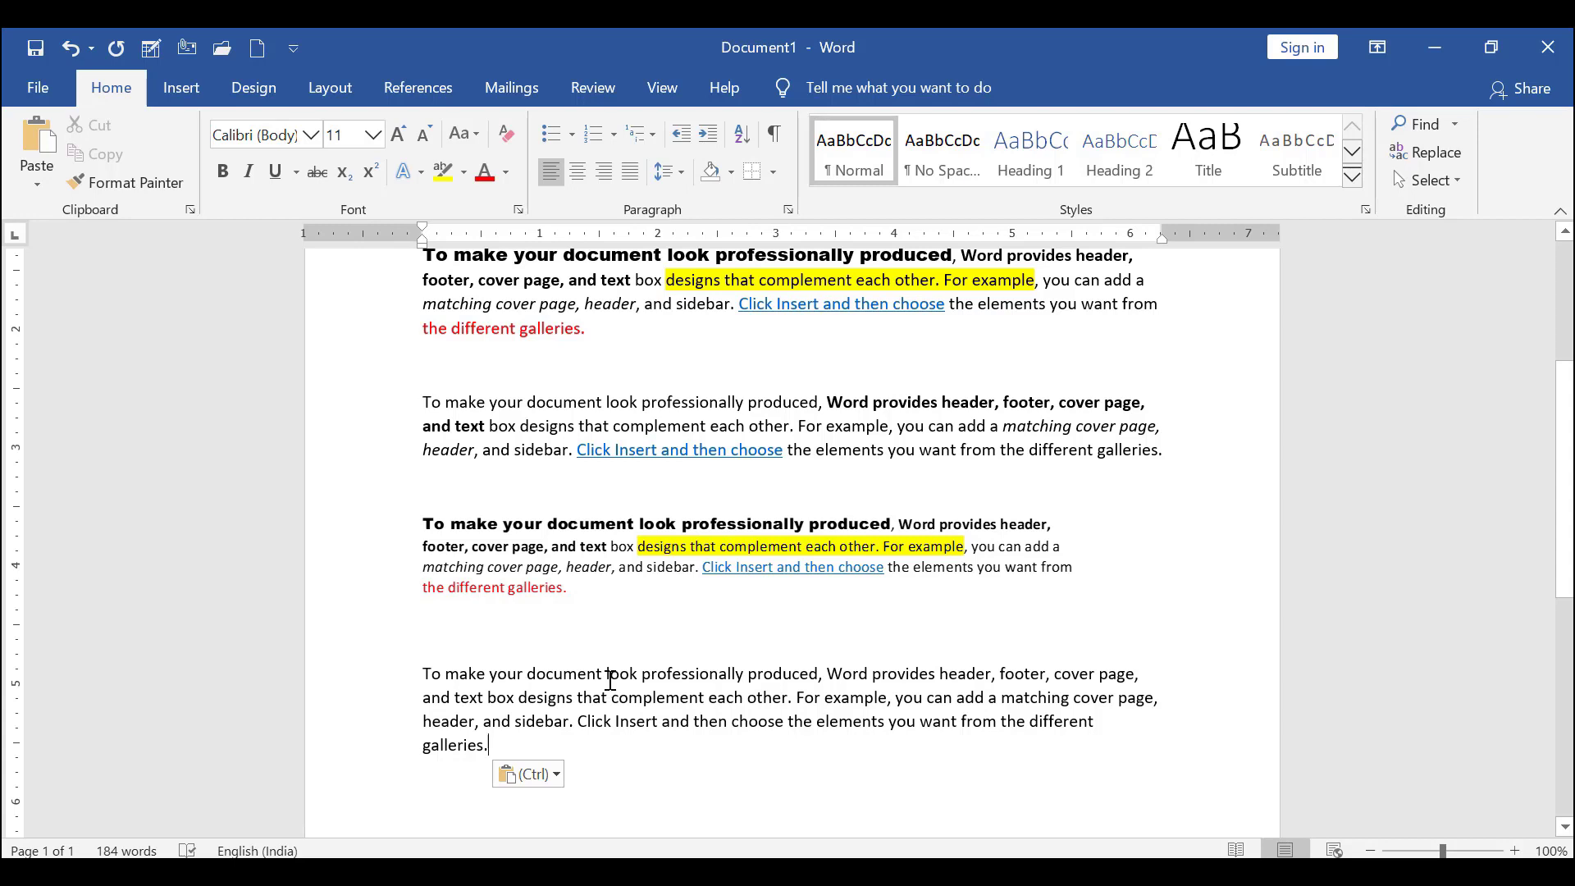
drag(426, 674, 508, 751)
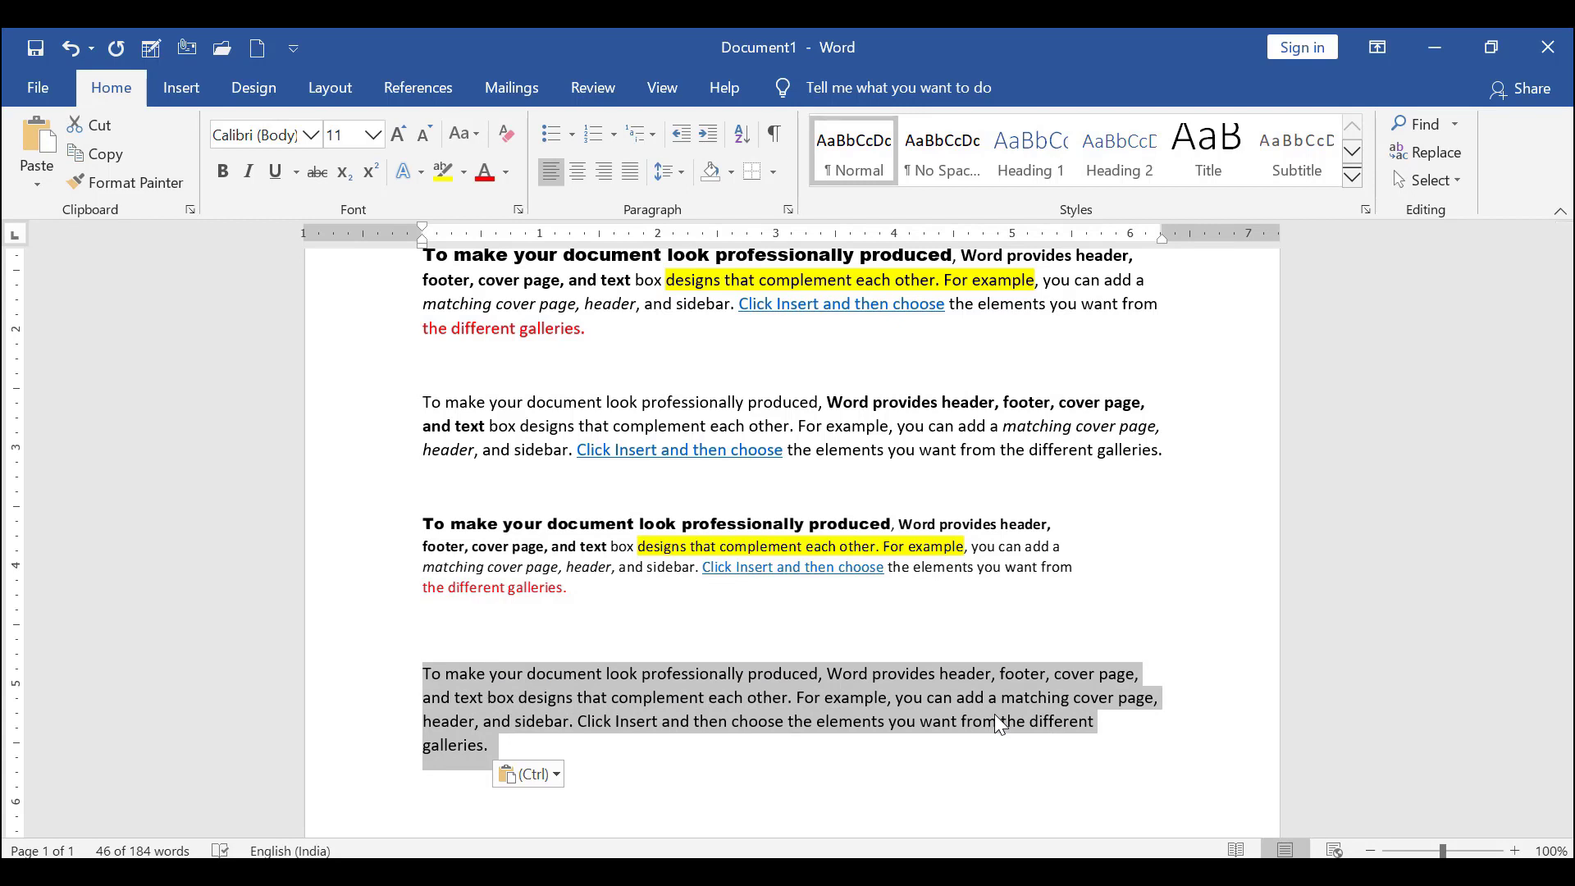
- Add a new line below the text-only copy and use Paste Special to insert the paragraph as a Microsoft Word Document Object
scroll(661, 755, down, 2)
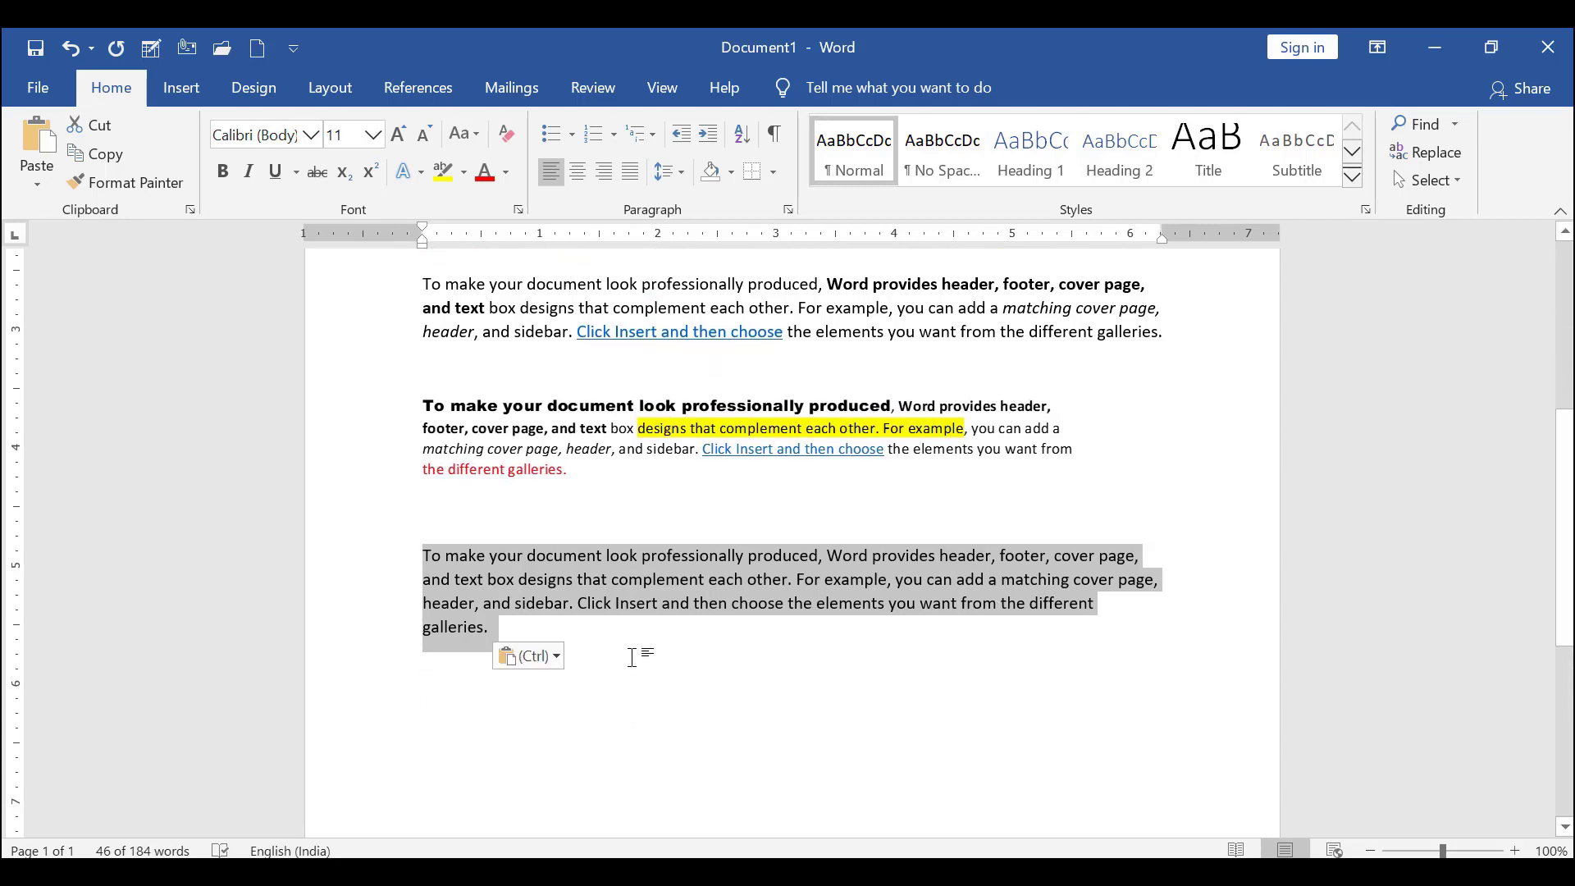
click(632, 656)
key(Return)
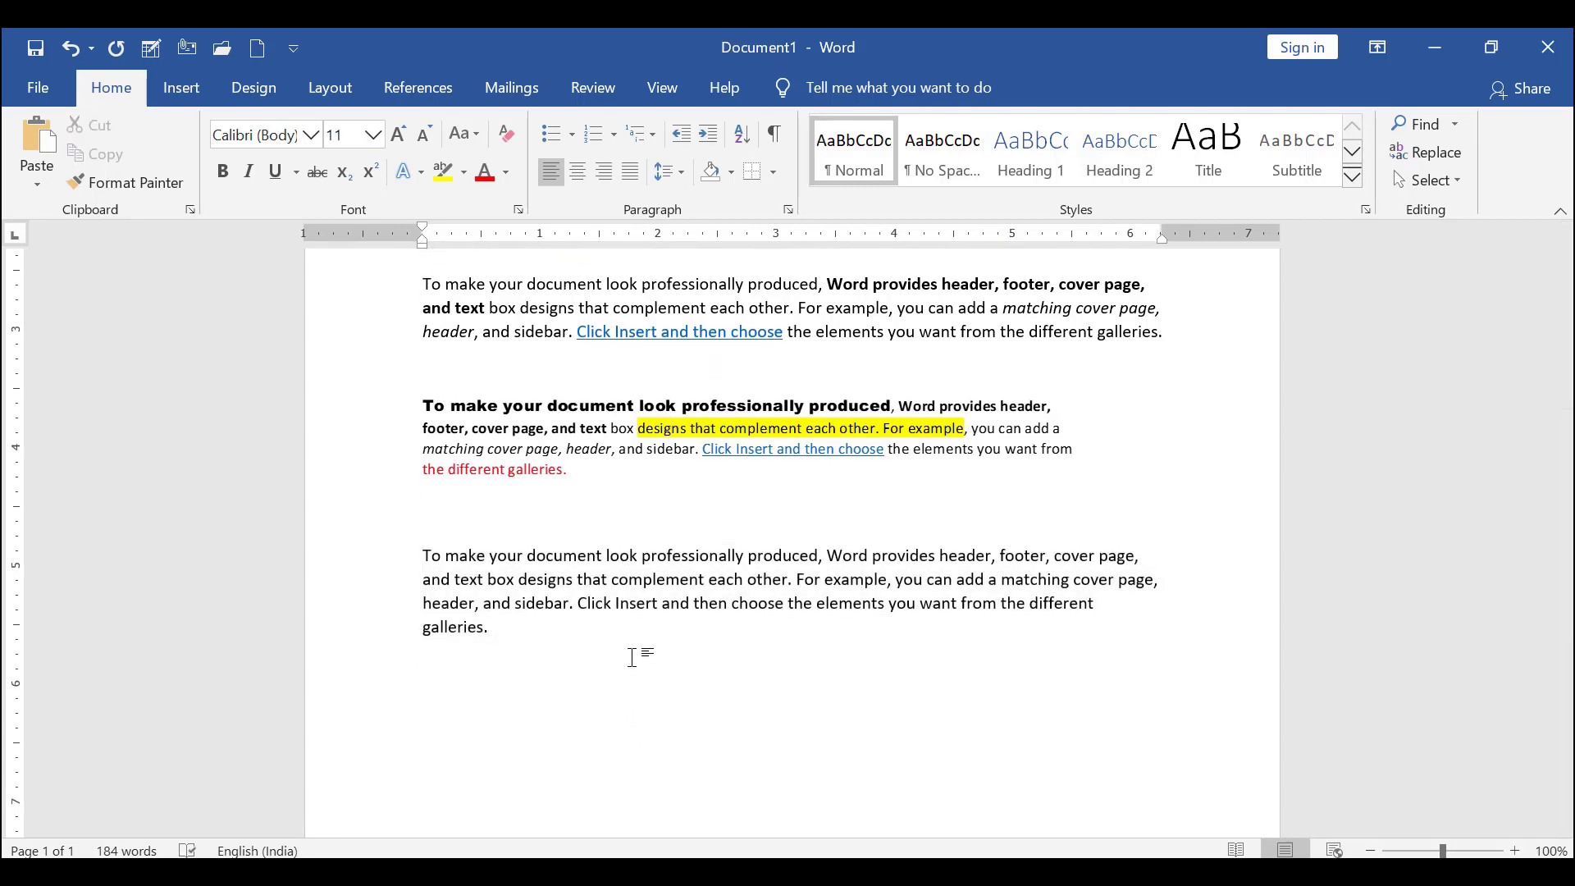
click(46, 190)
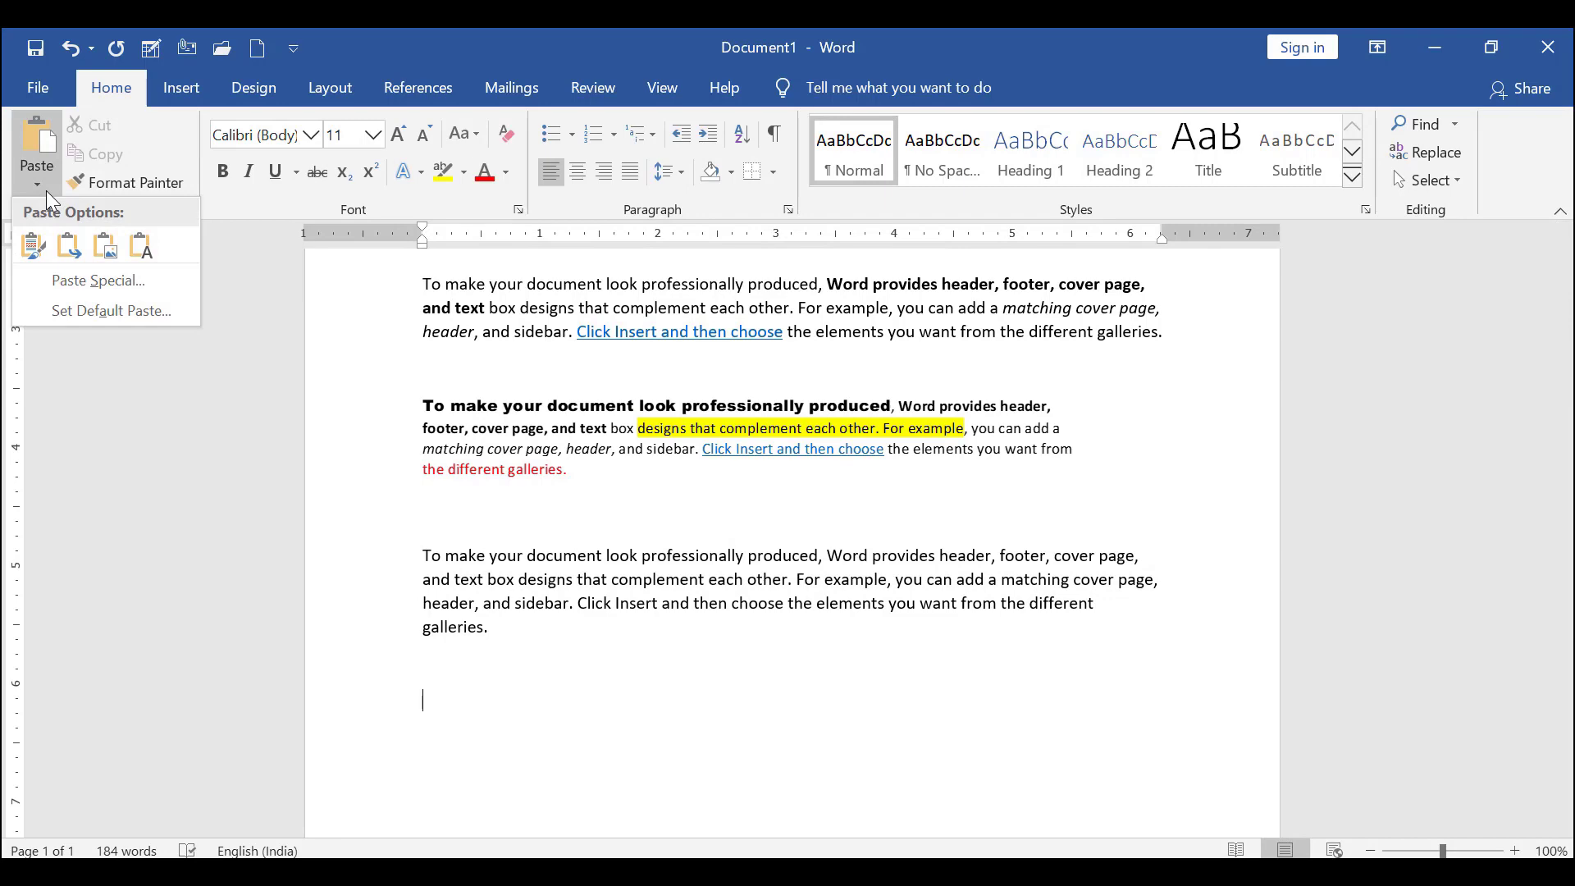
click(80, 282)
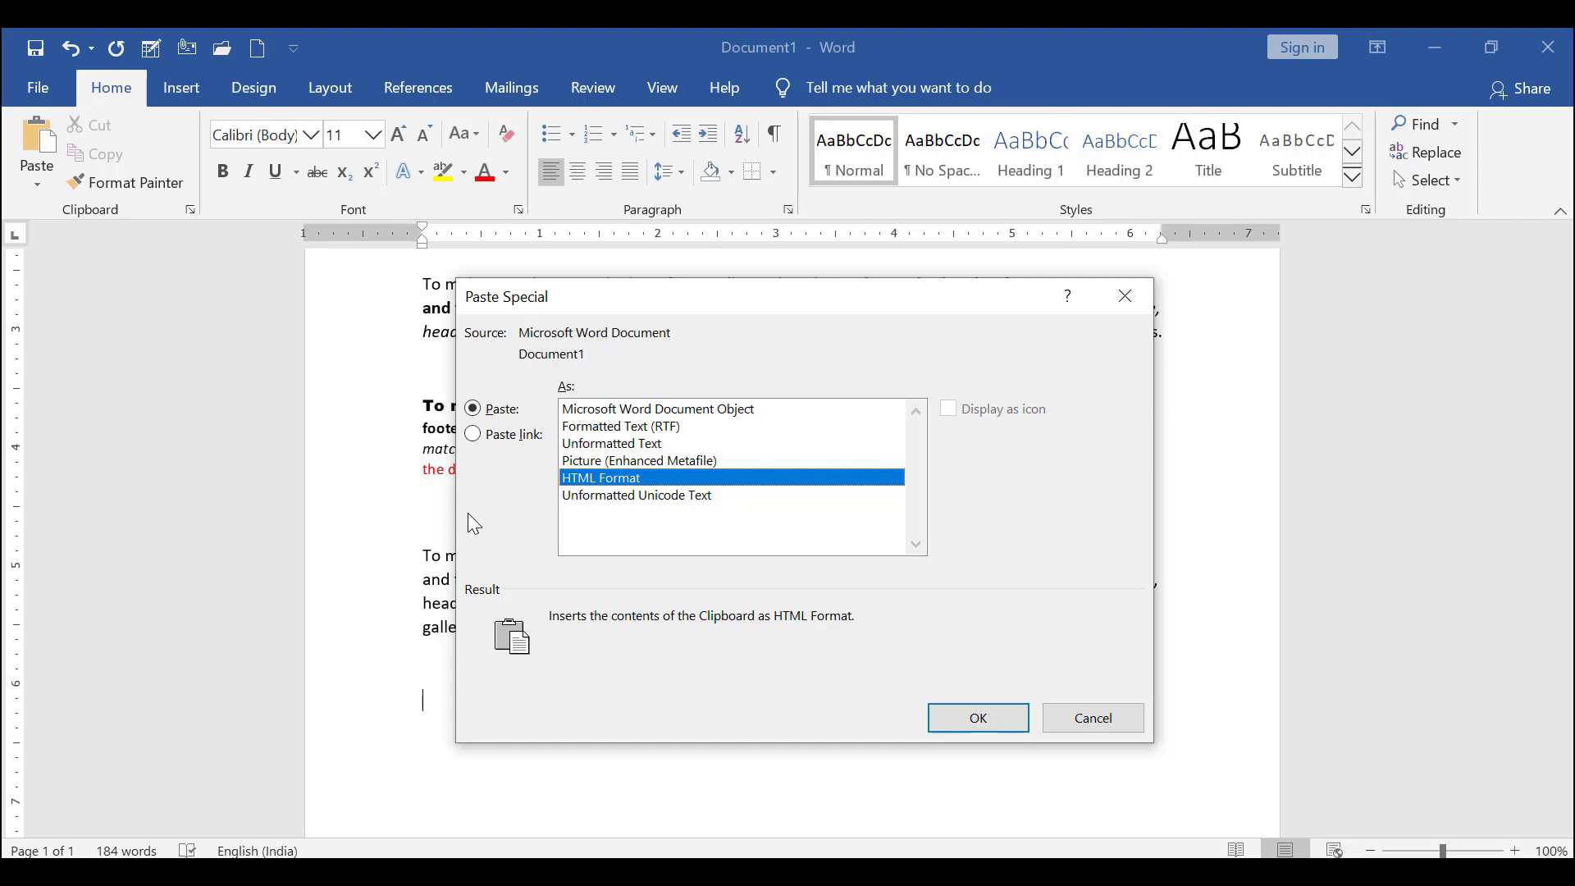
click(666, 414)
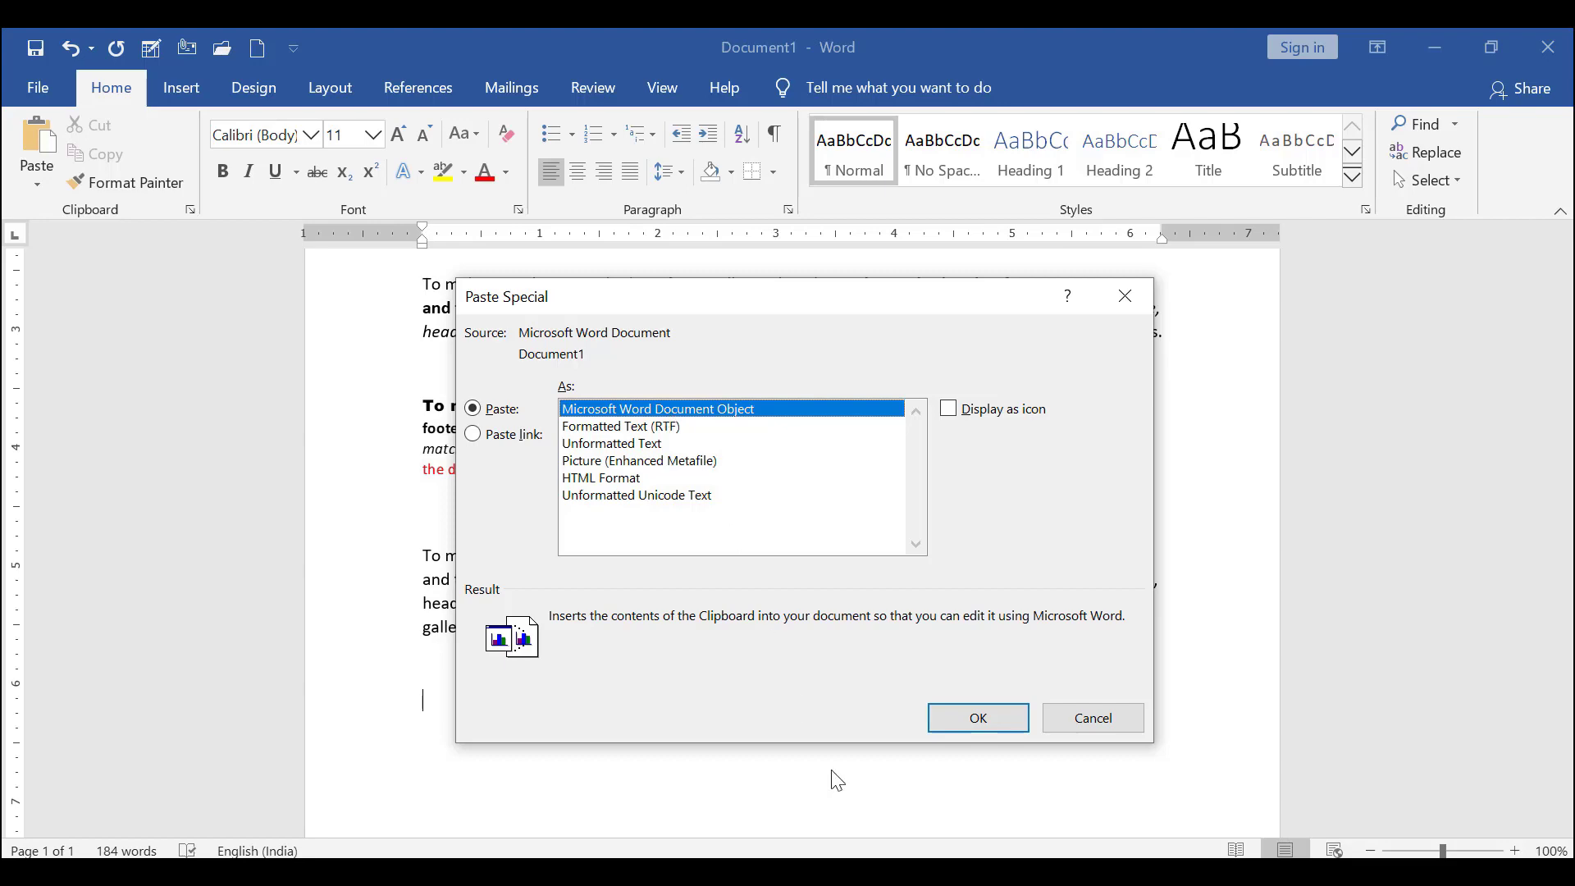
click(974, 718)
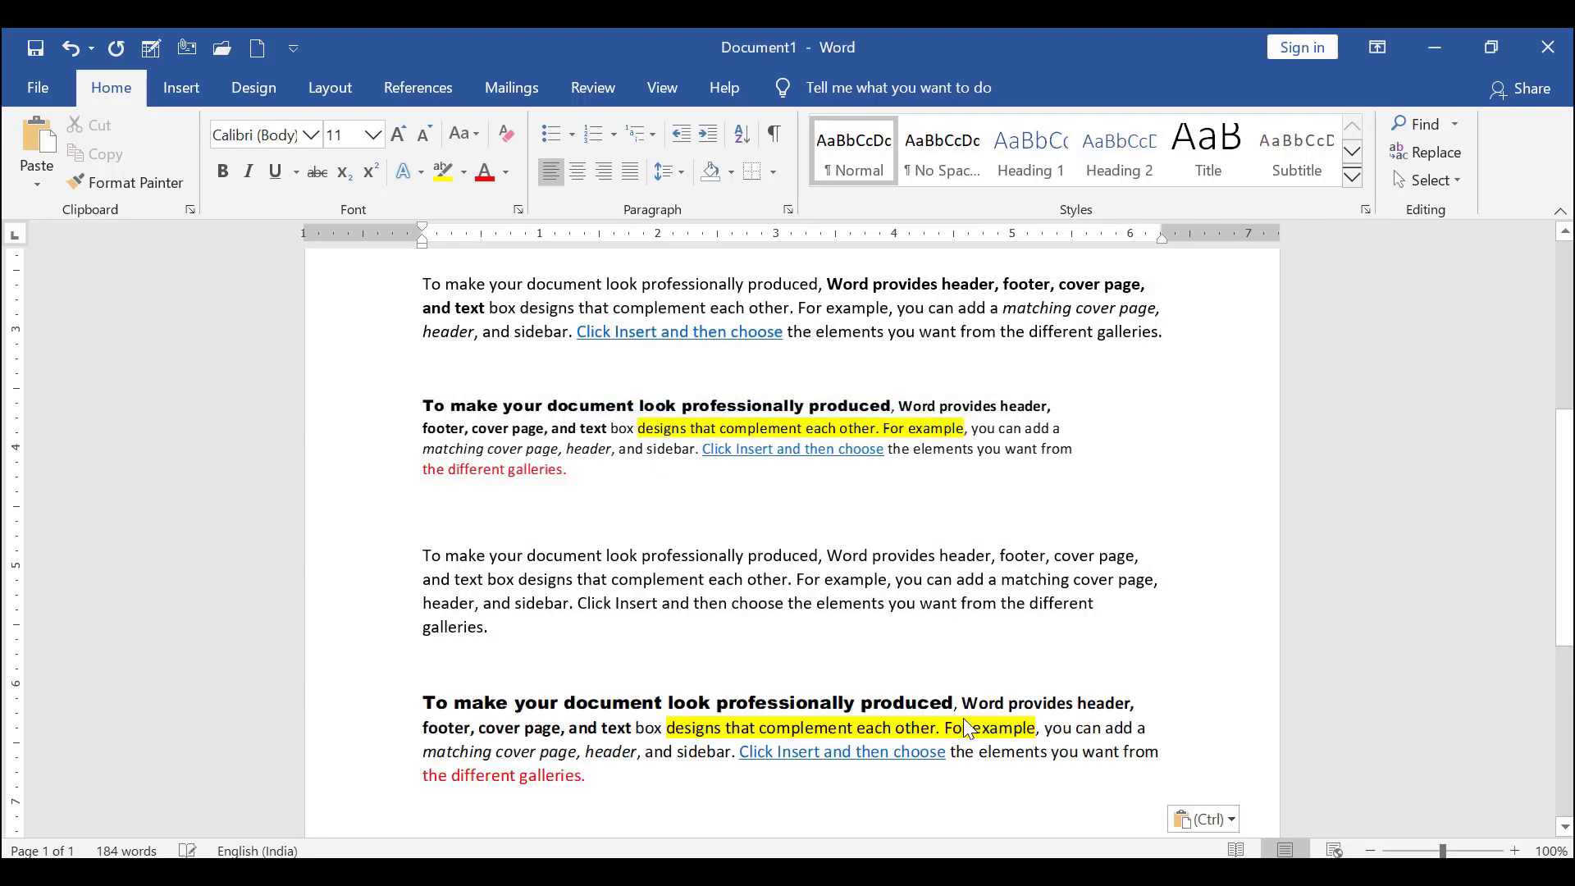
- Open the embedded document object, close its Help pane, and arrange it as a smaller window over the main document
scroll(960, 724, down, 3)
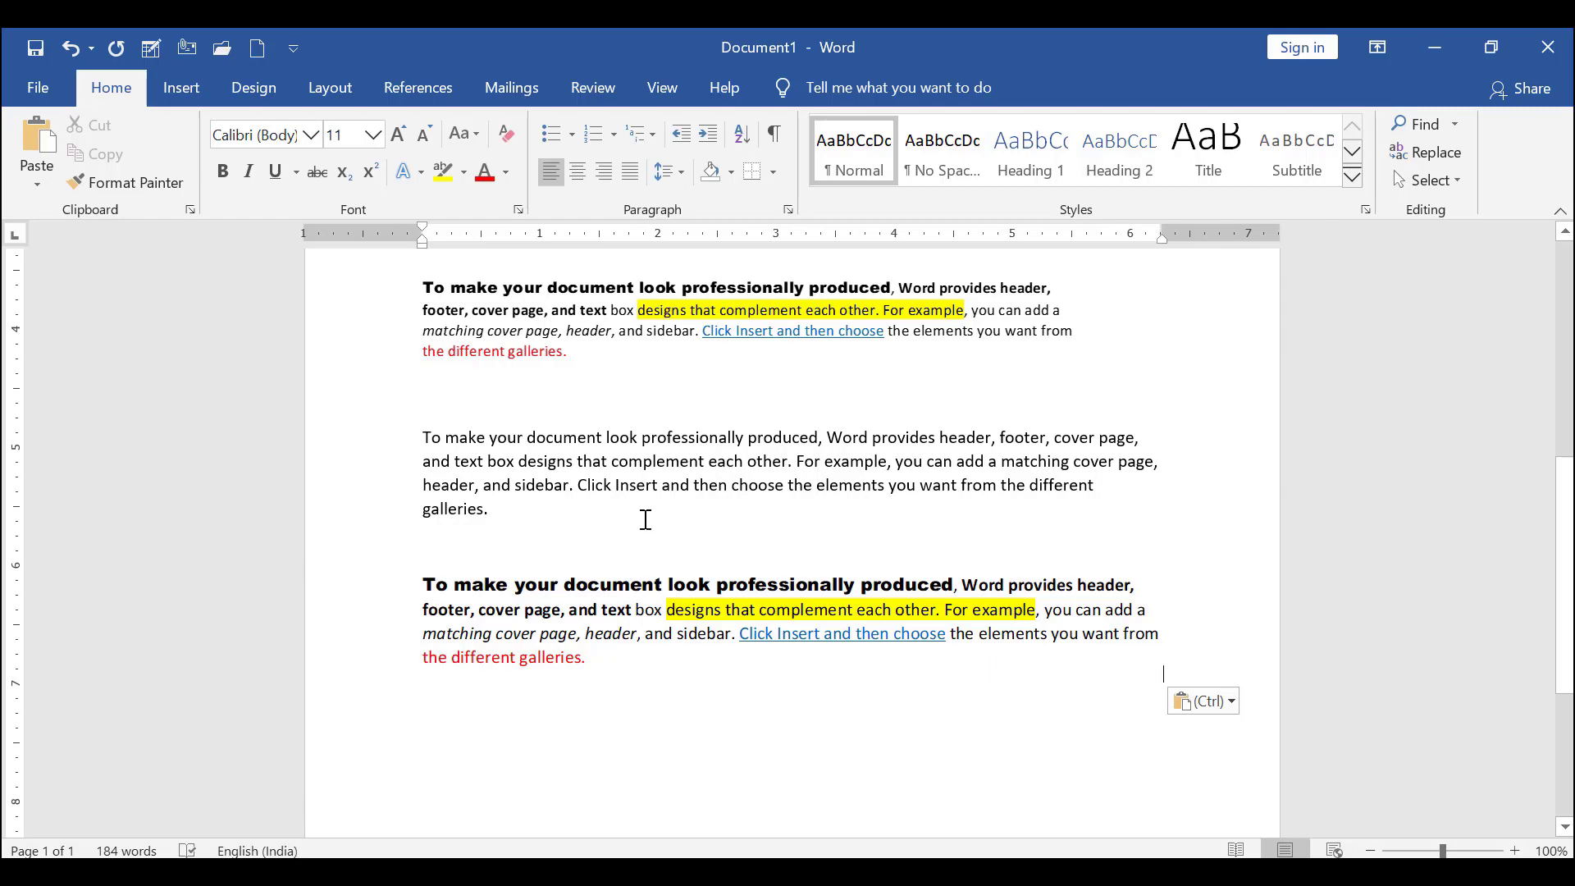
click(625, 576)
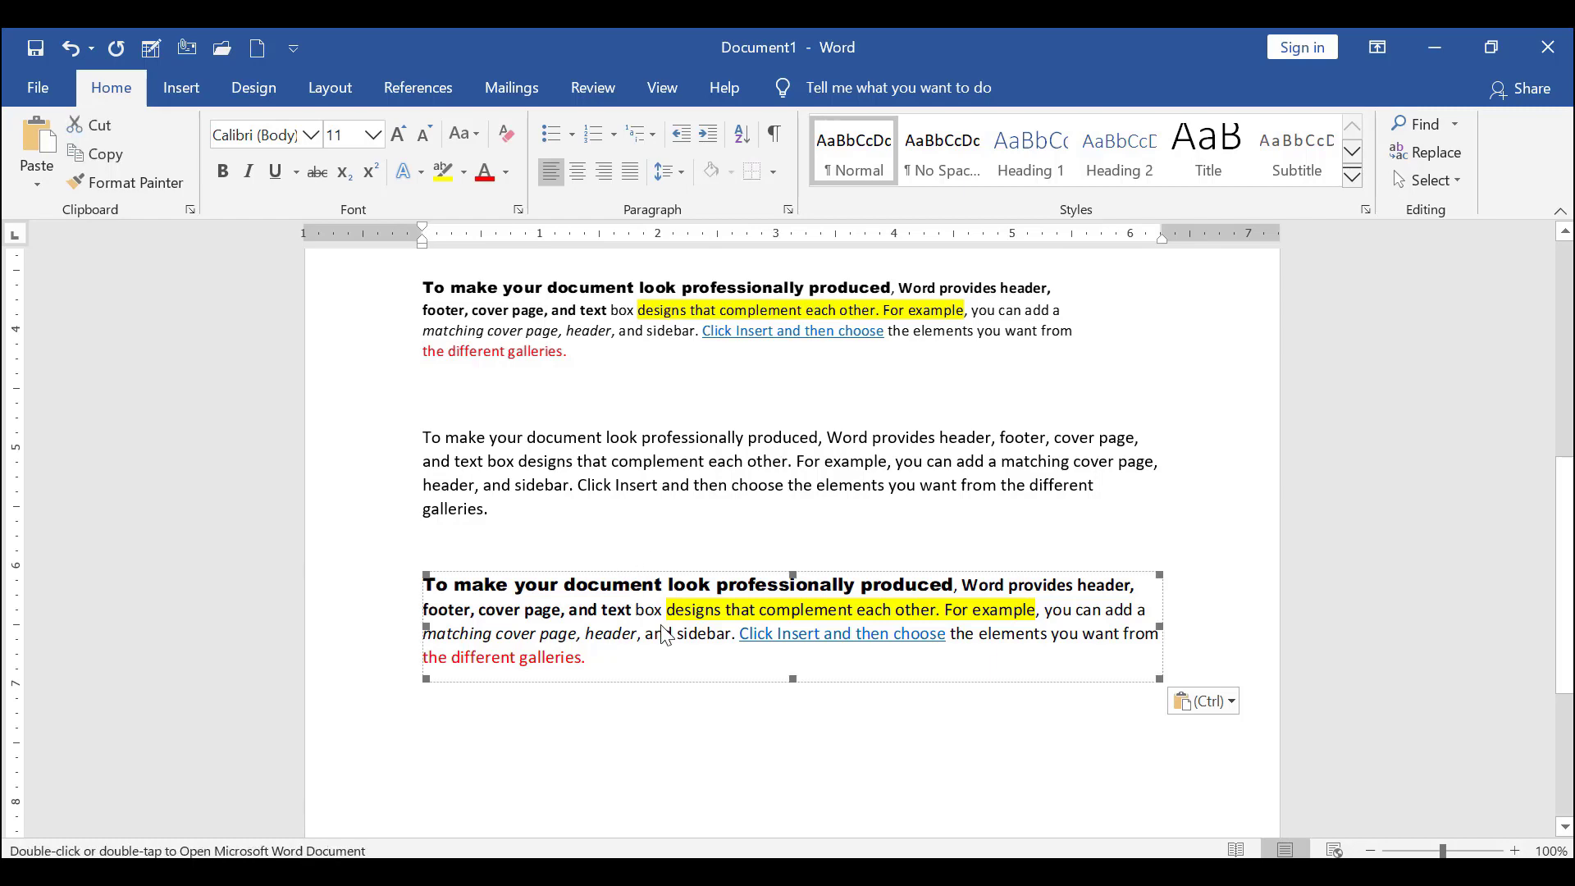
double_click(605, 614)
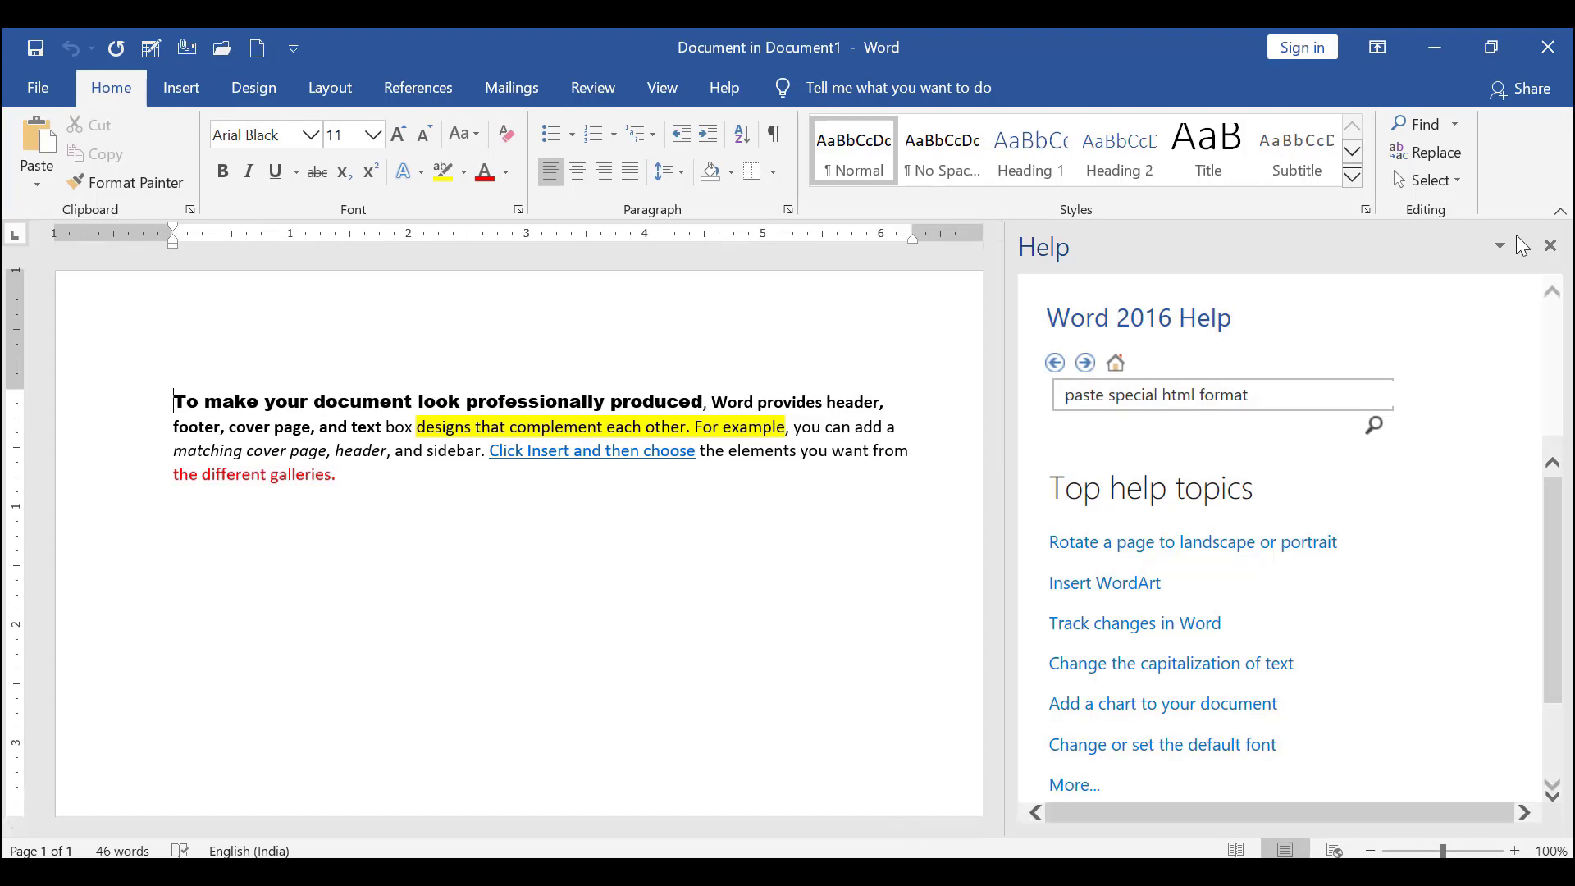
click(1549, 245)
click(627, 450)
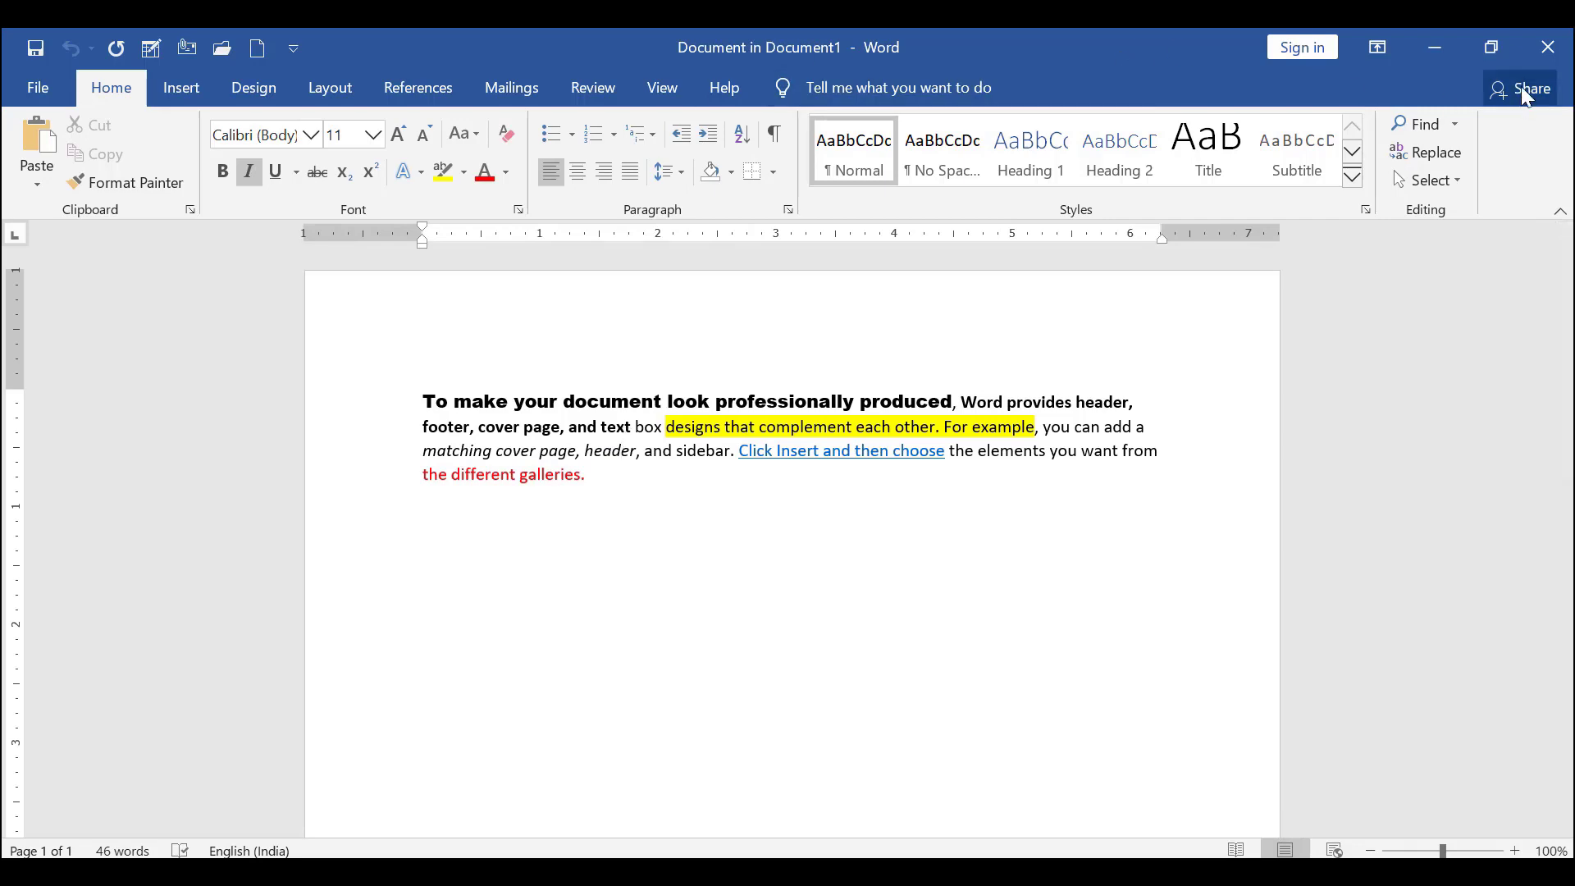
click(1492, 45)
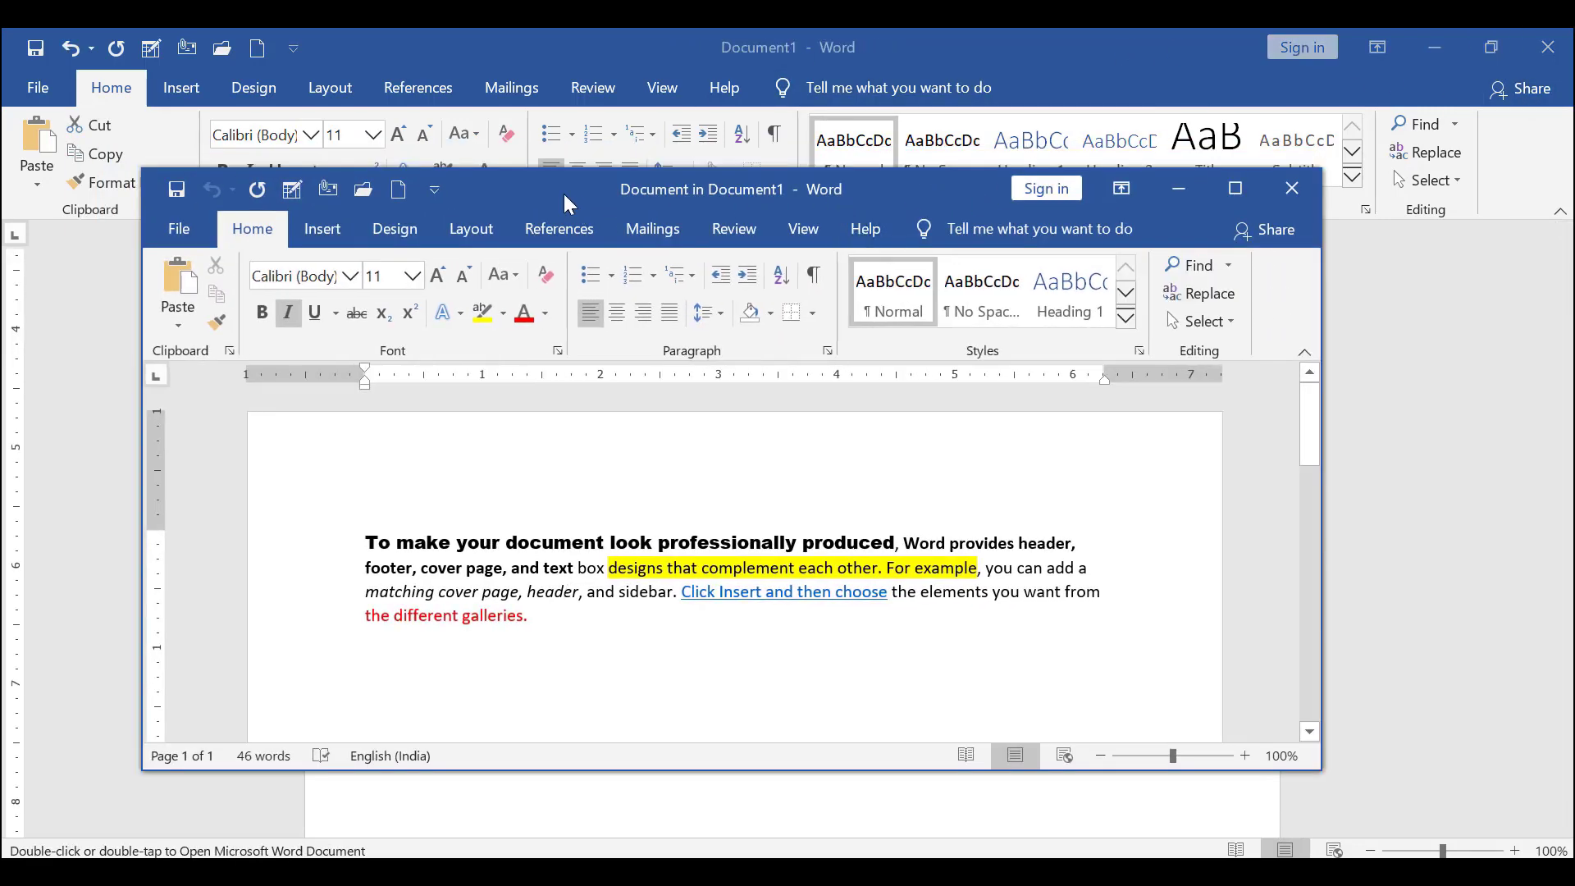
drag(524, 181, 1365, 208)
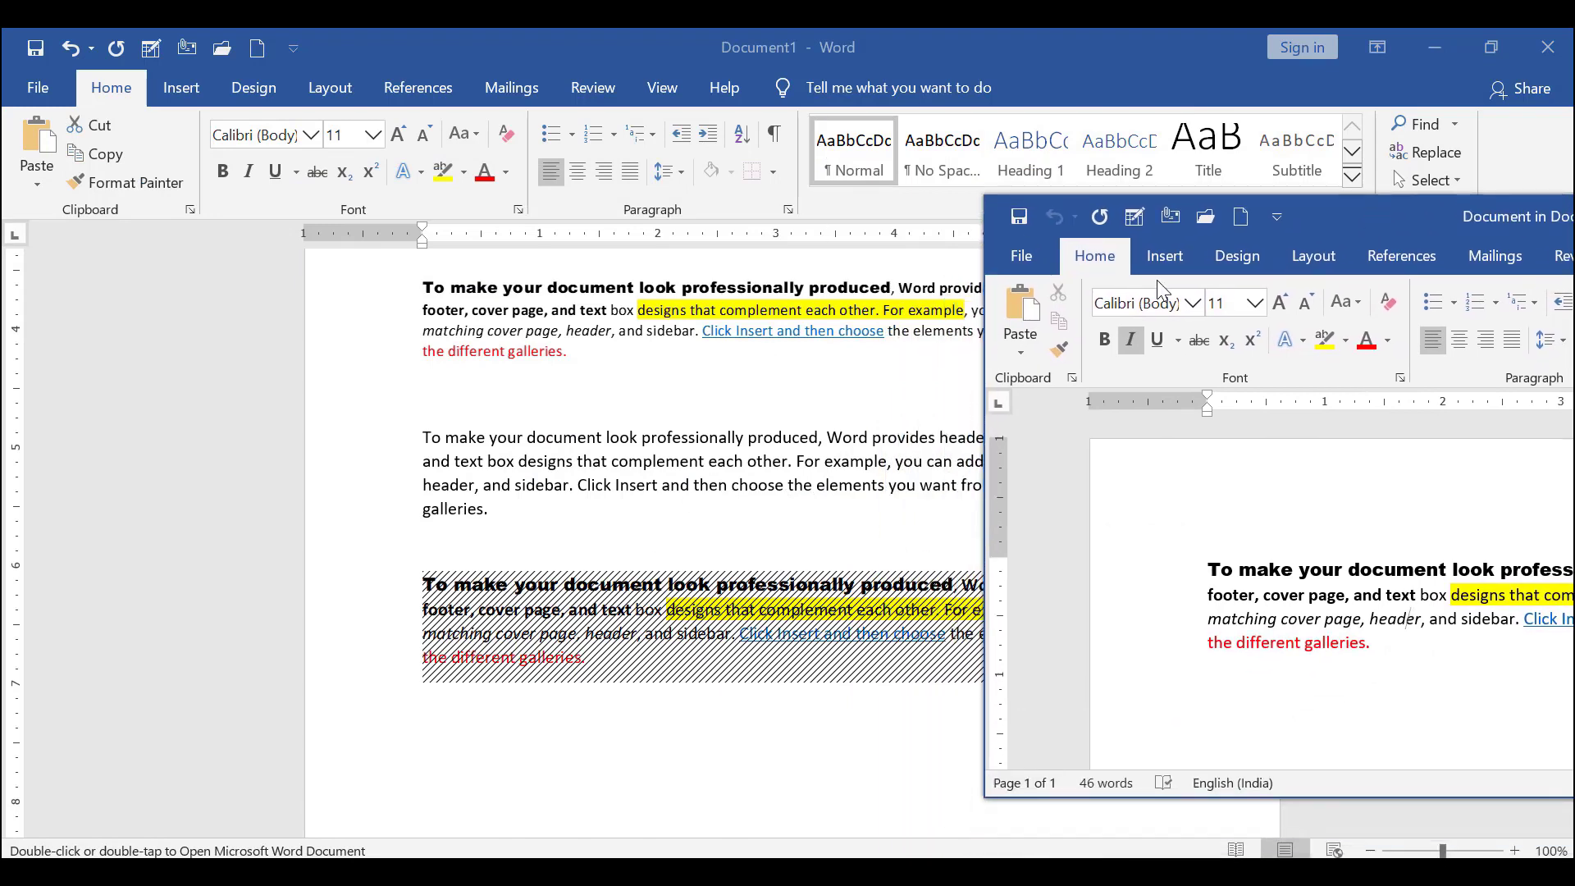
drag(1312, 219, 923, 269)
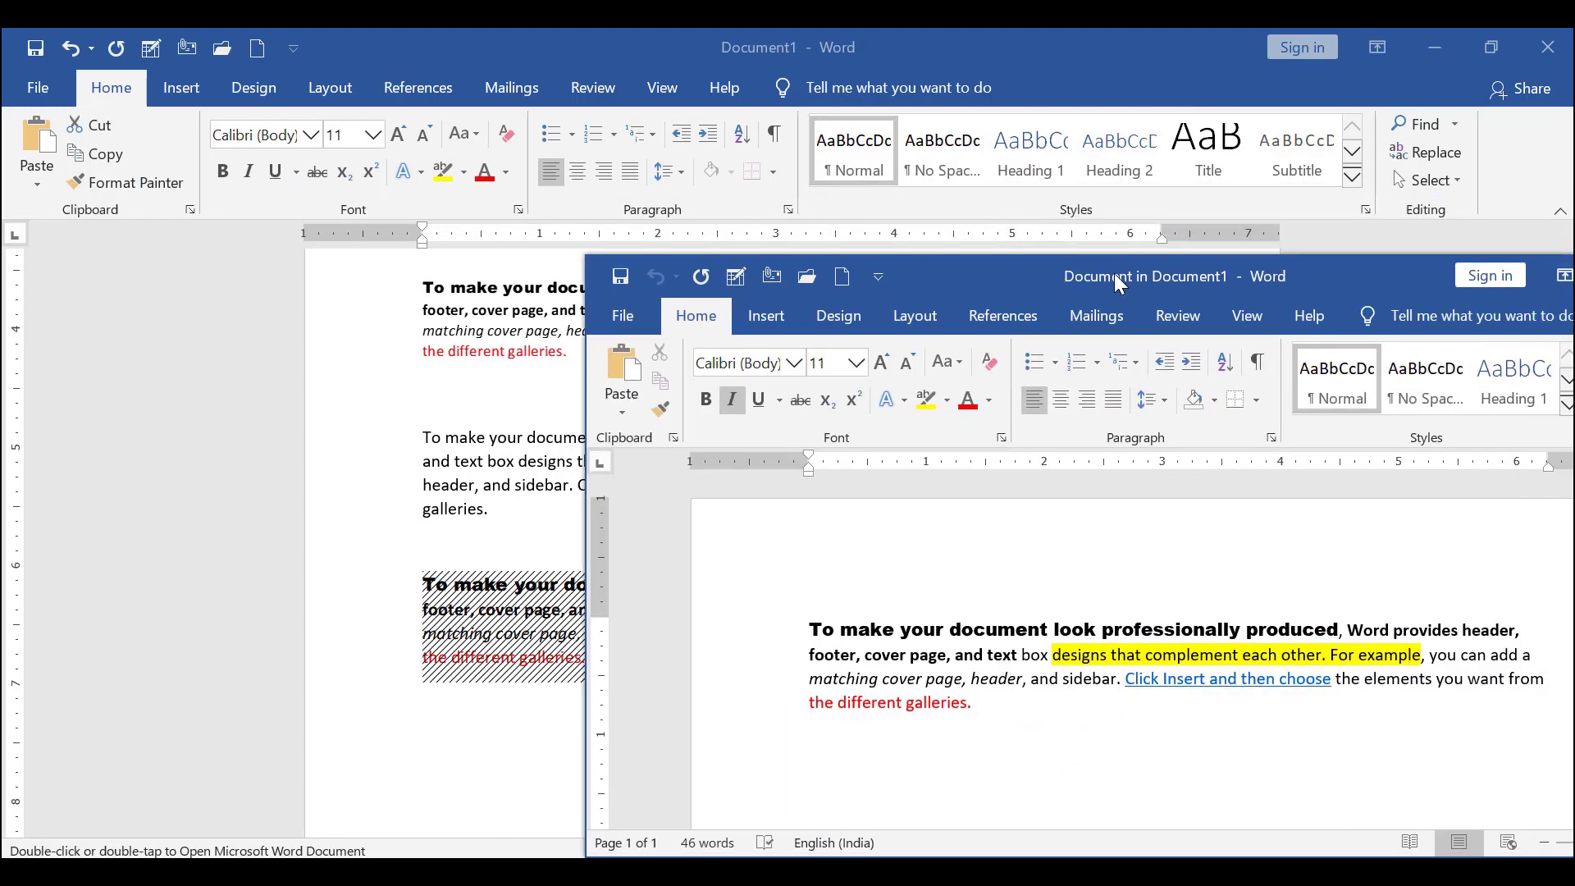
drag(1022, 274, 1344, 133)
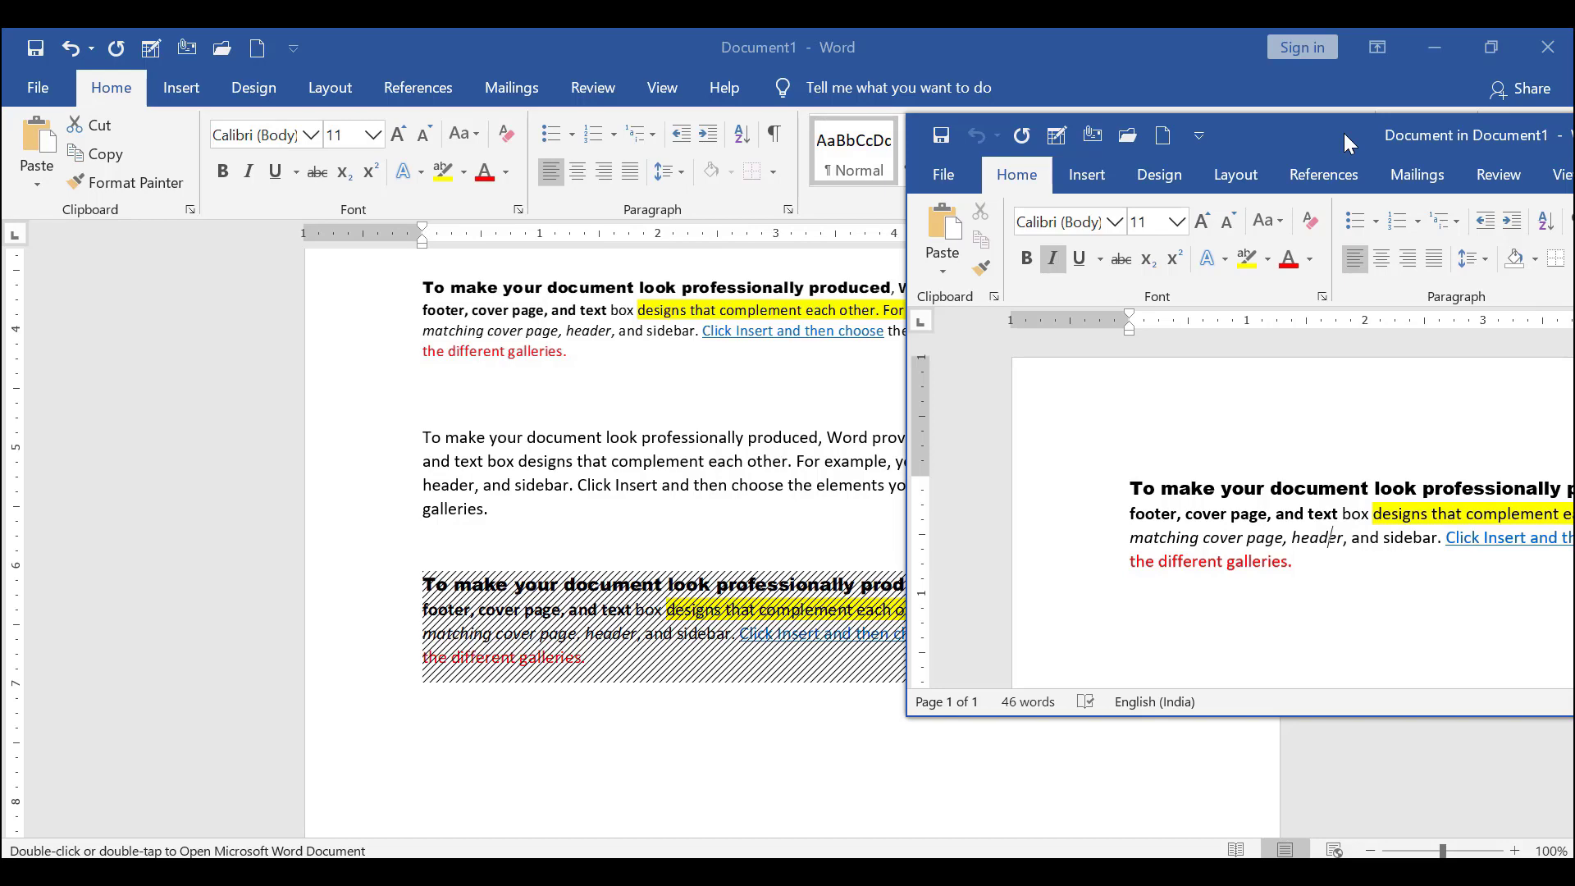
drag(1343, 133, 677, 200)
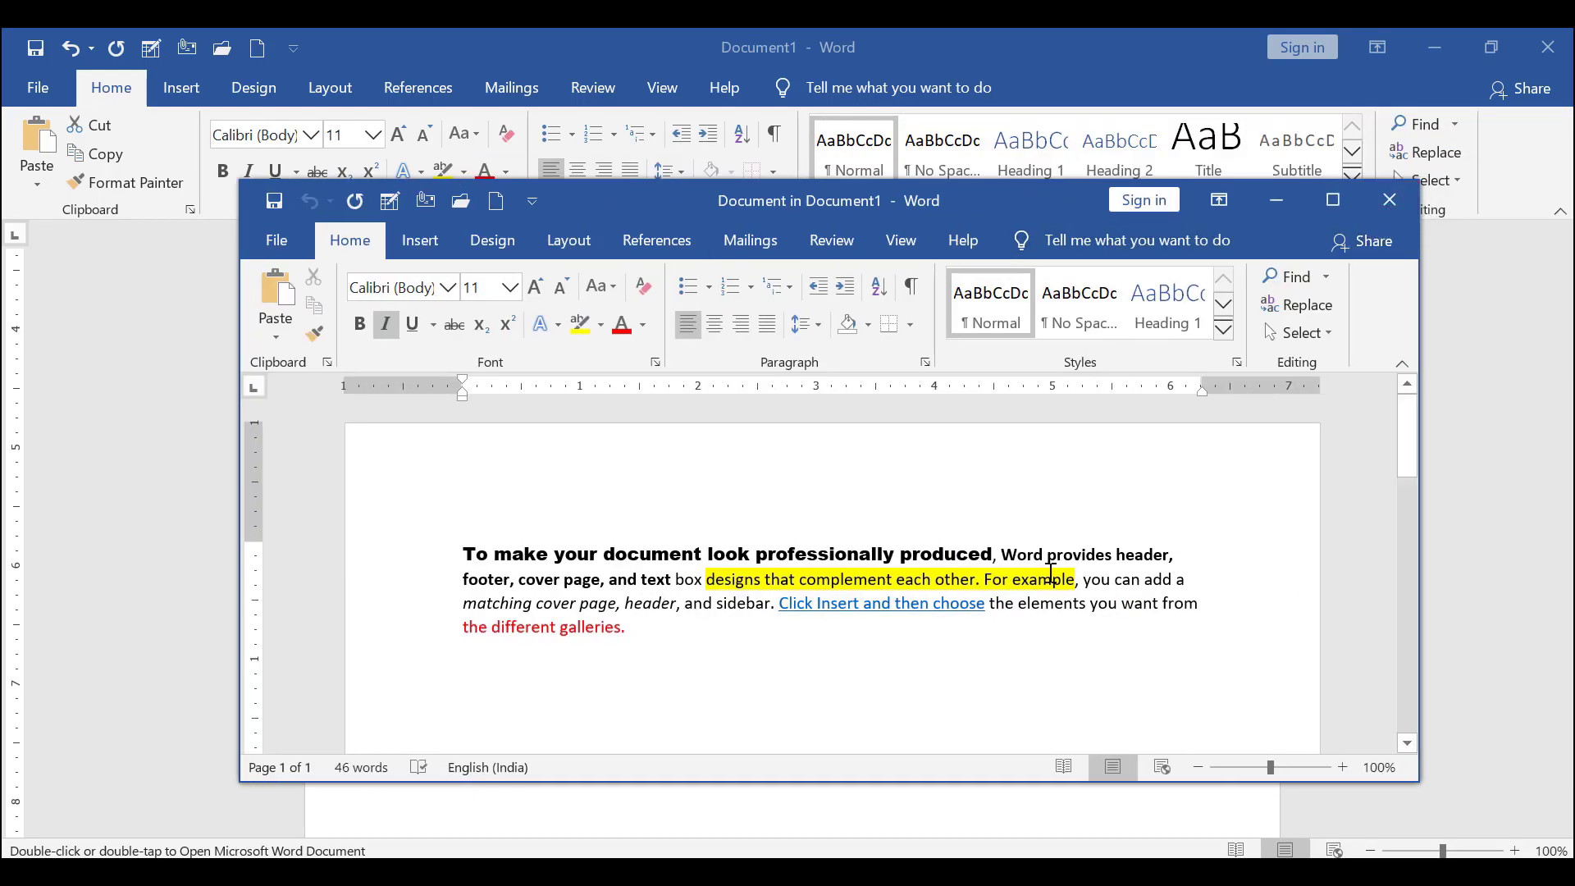
- Insert "if we do some changes" after "For example," in the embedded document, check the object in the main document, and close the embedded window
click(1083, 579)
text(if we )
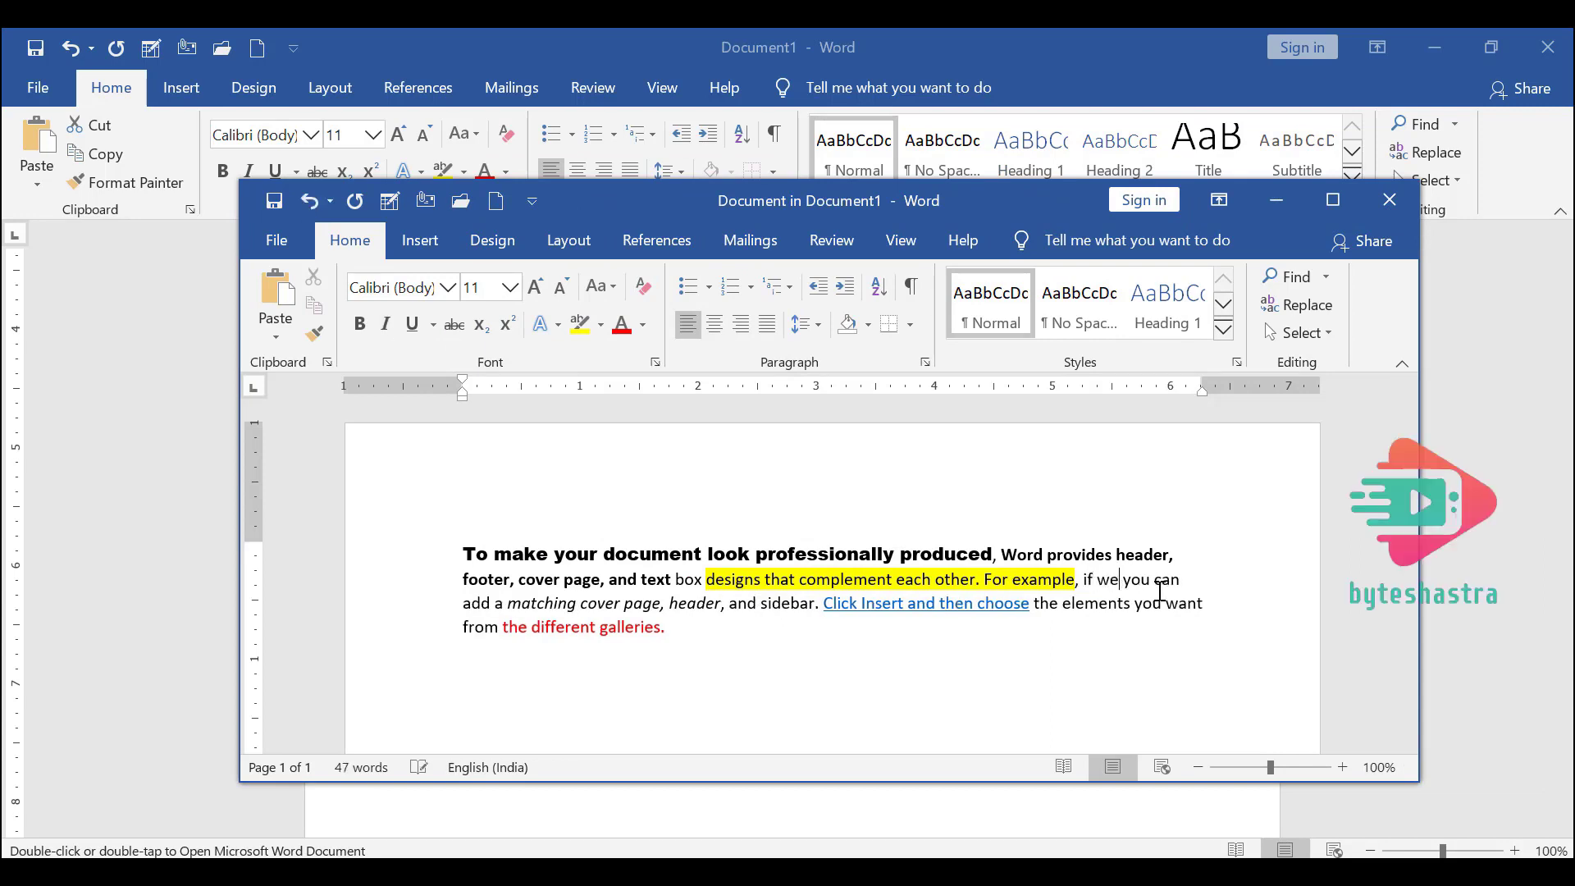
text(do some chang)
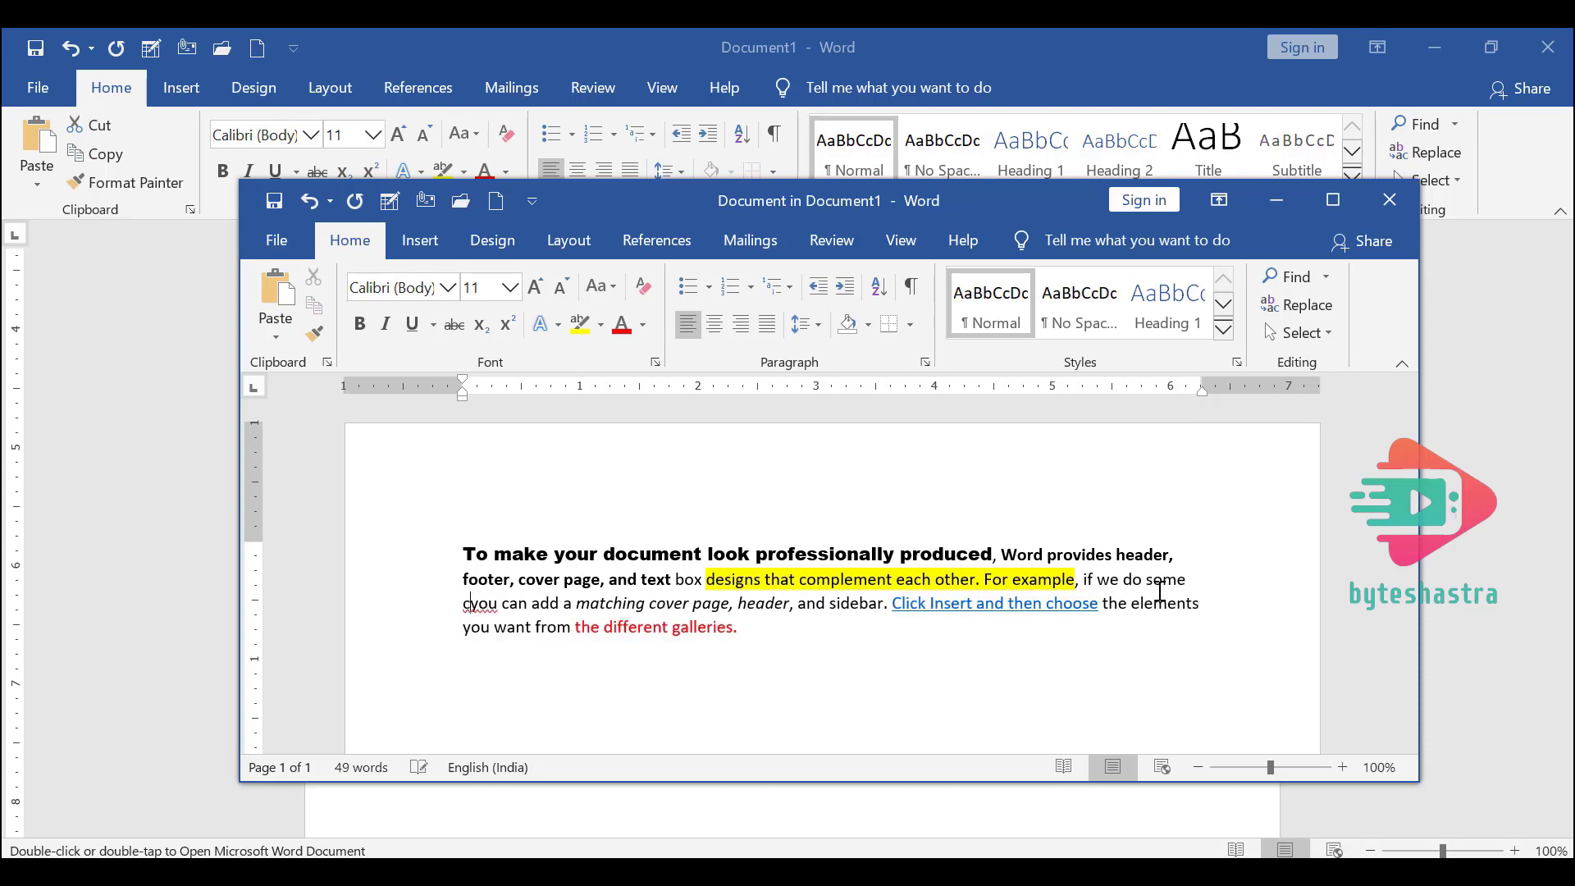
text(es)
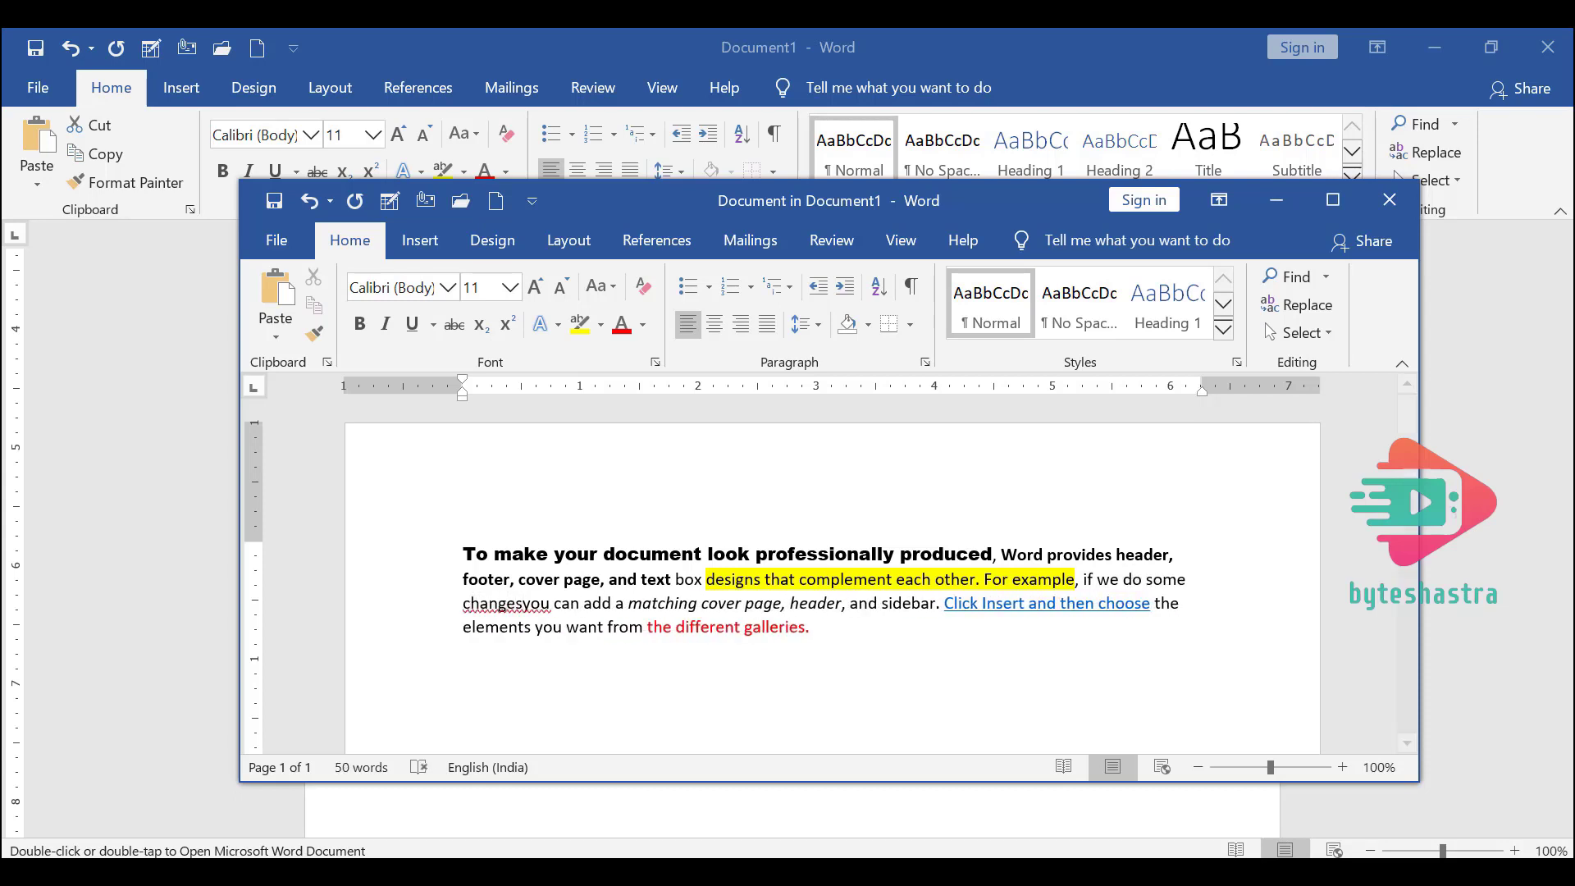
click(1277, 202)
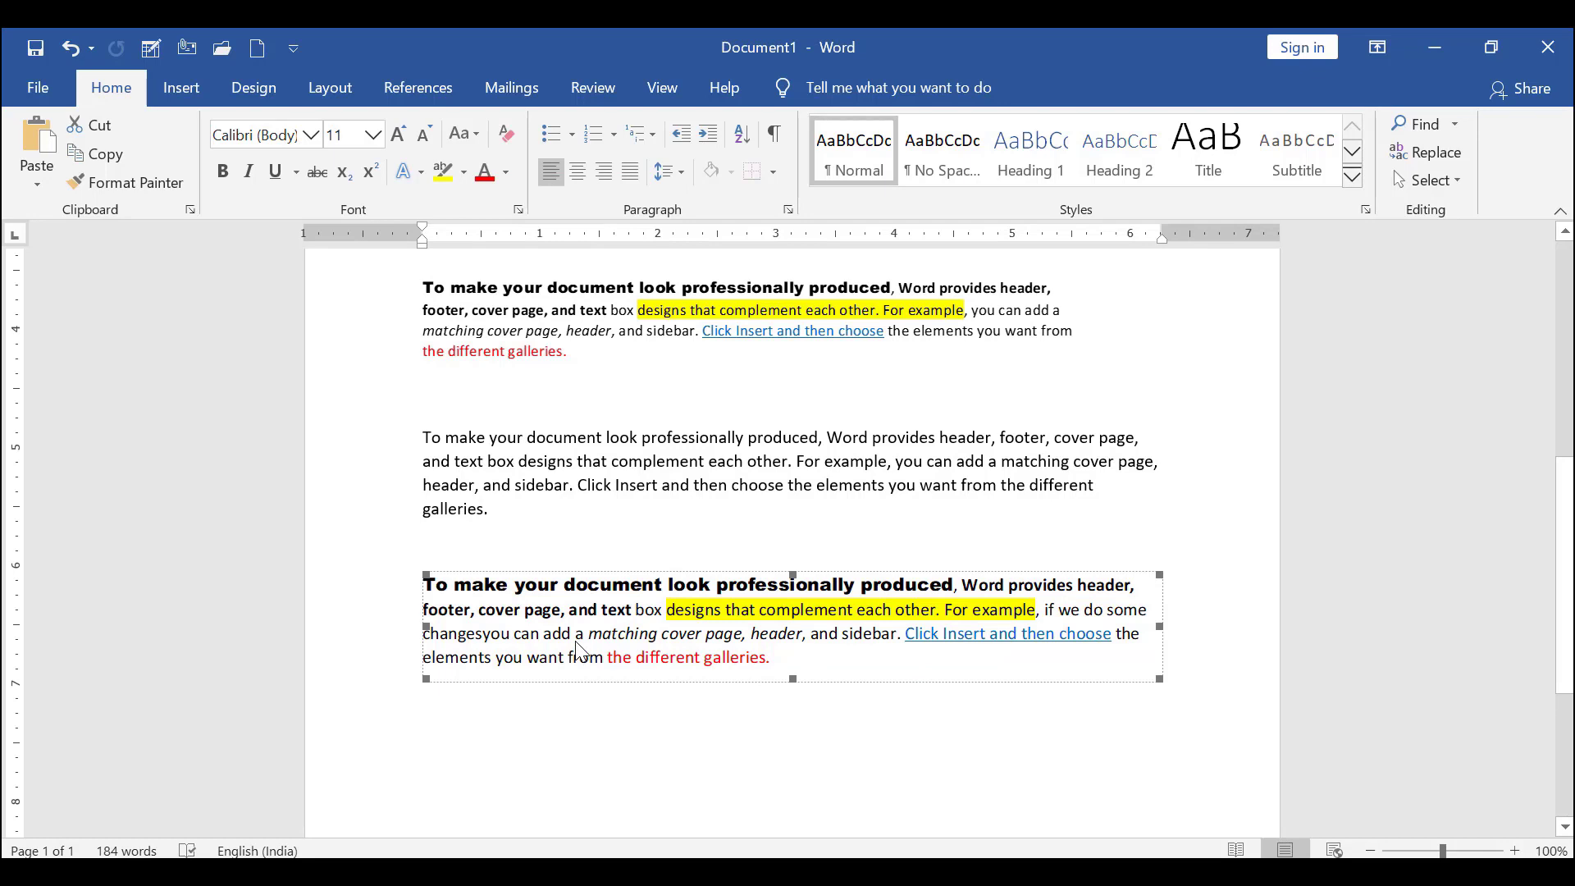
double_click(670, 650)
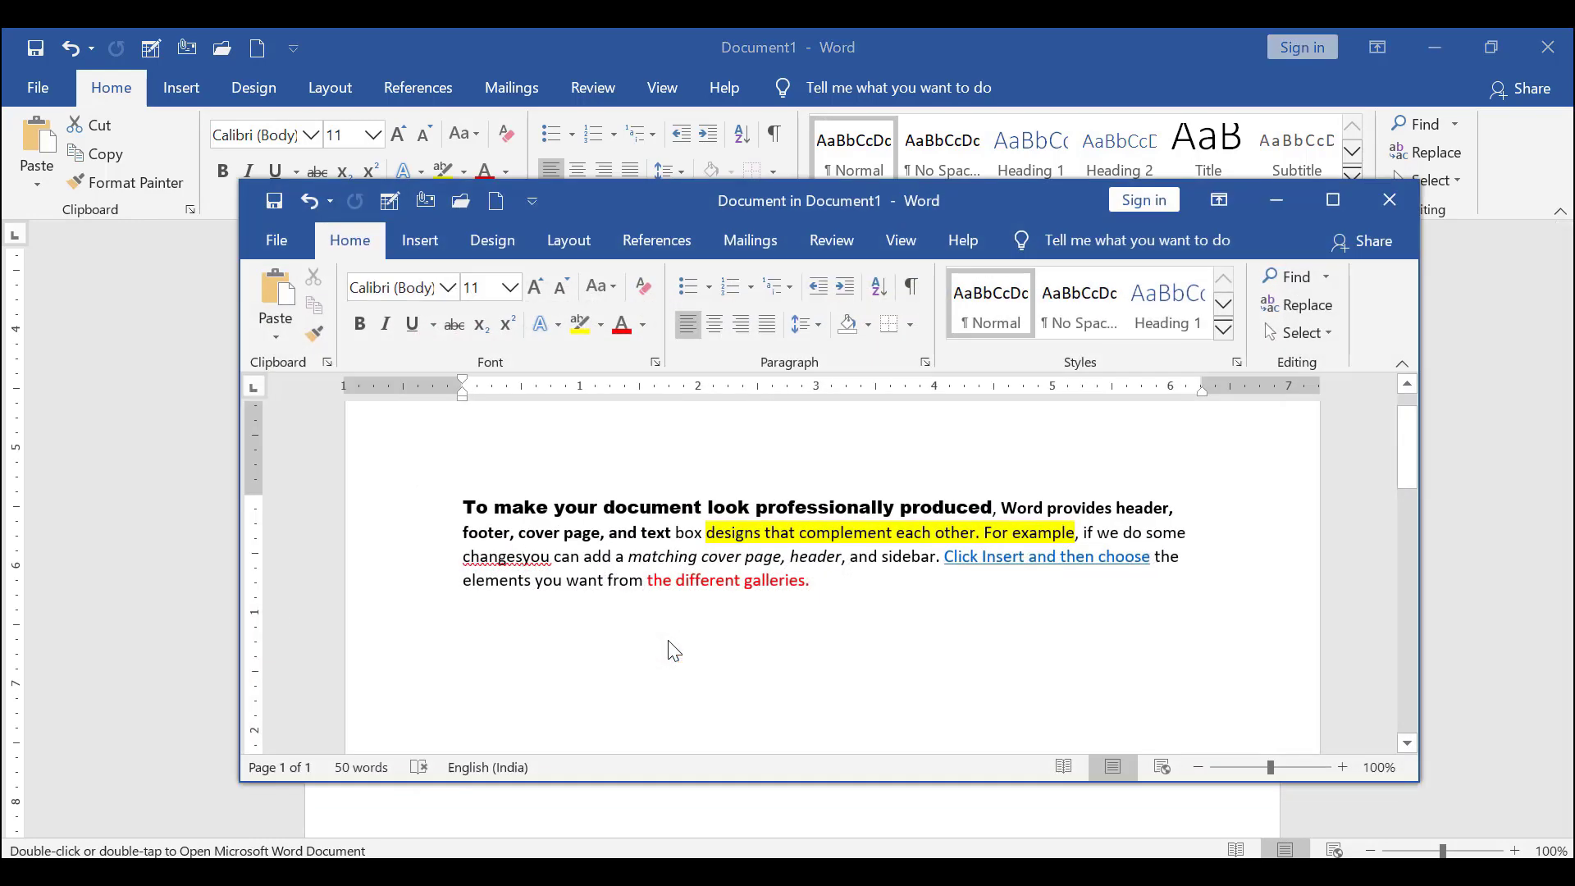
click(1388, 200)
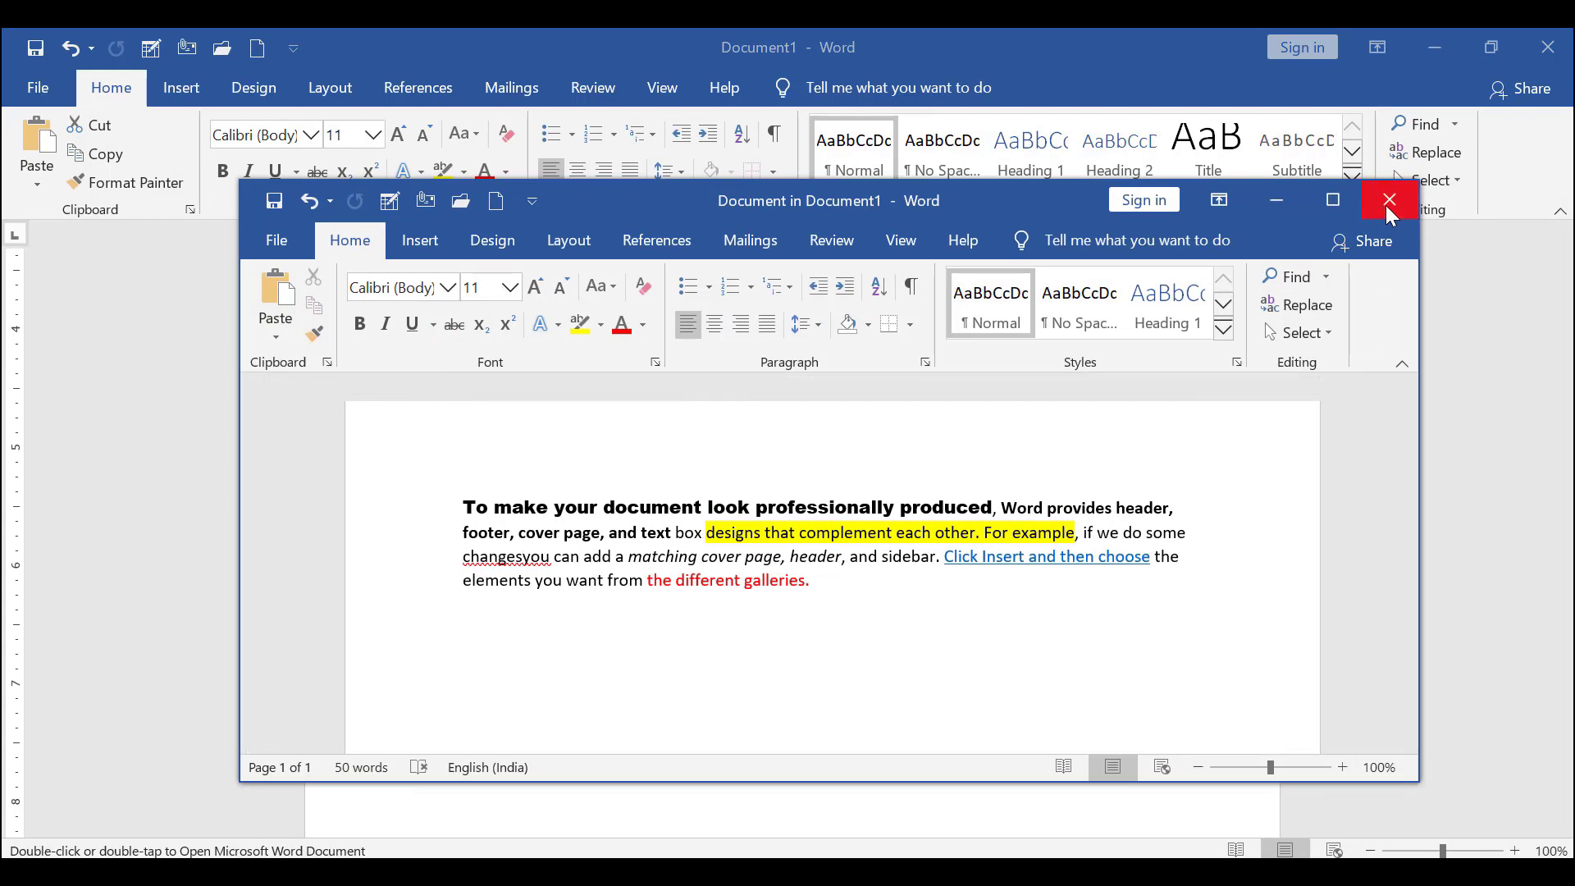
- Paste the copied paragraph below the embedded object with Paste Special as Unformatted Text
click(1214, 677)
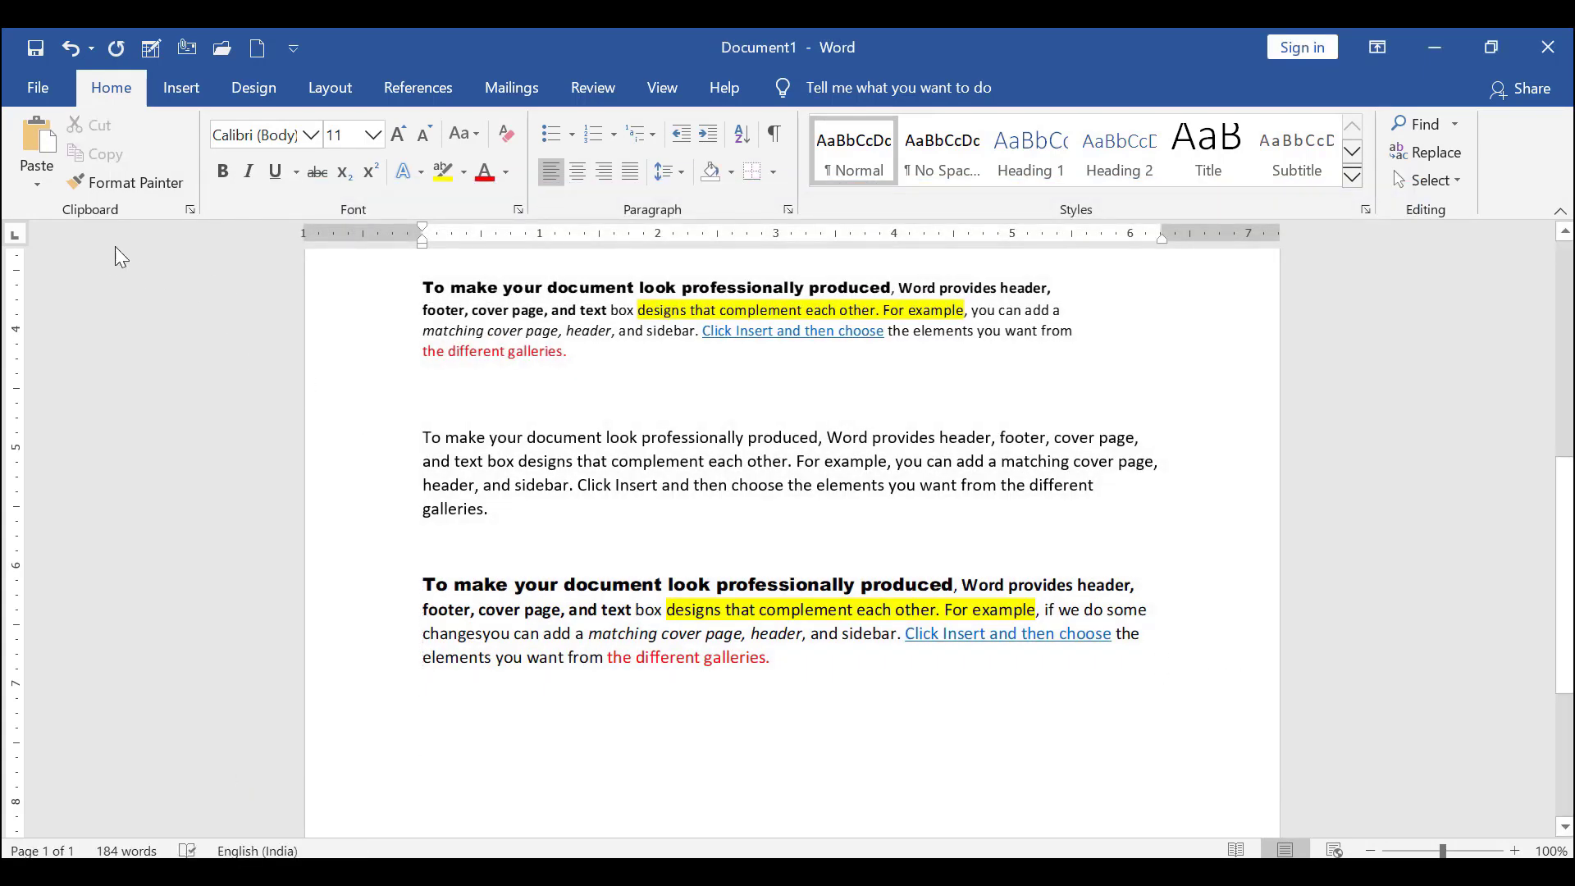
click(24, 174)
click(80, 278)
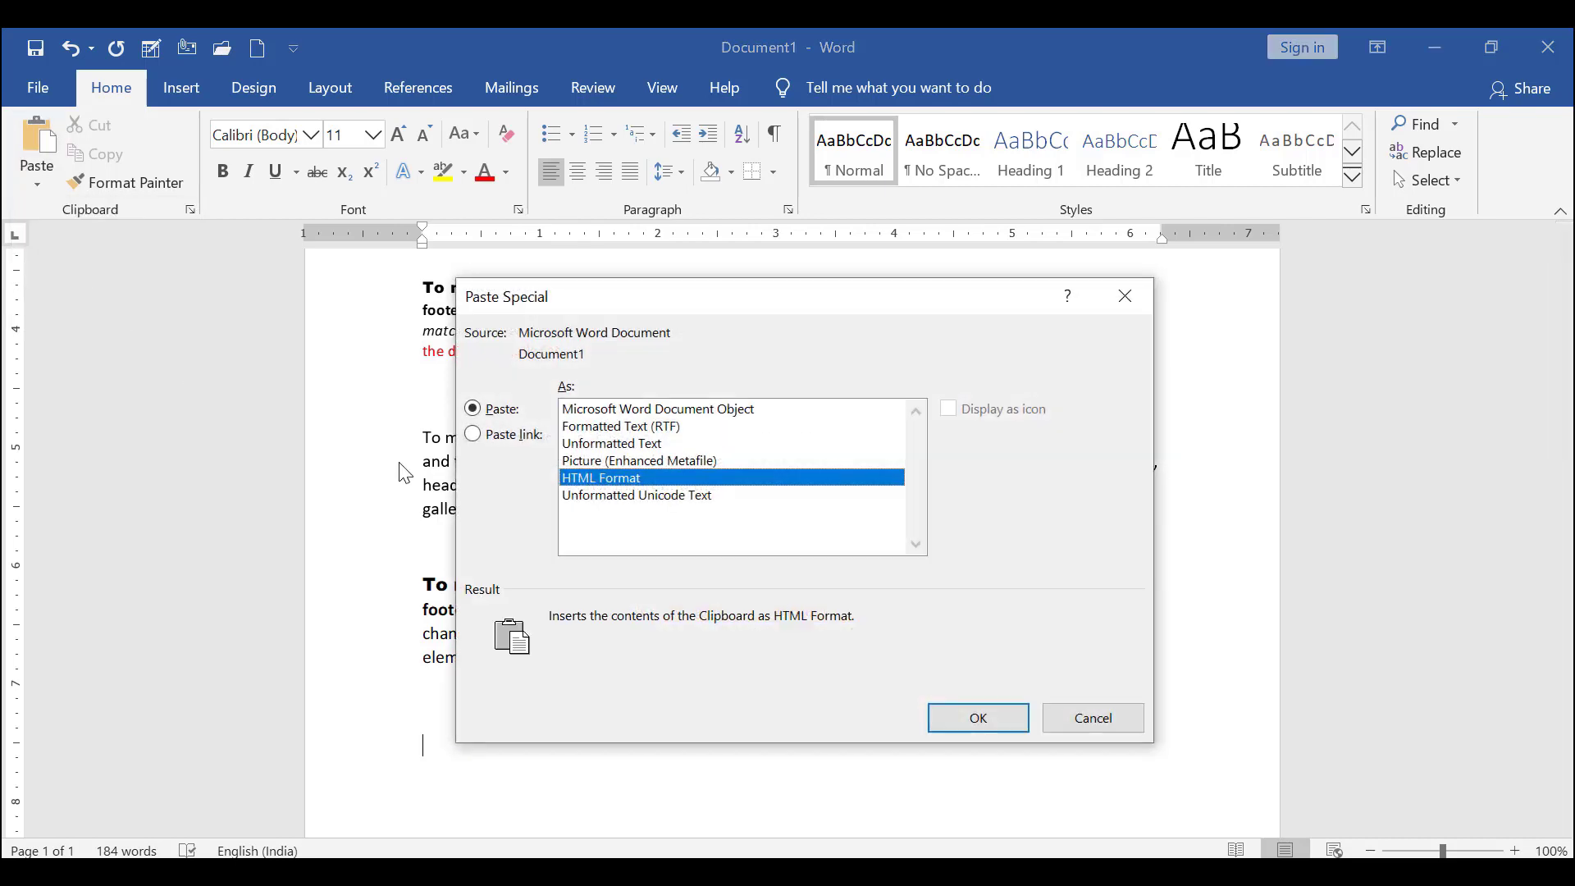
click(660, 426)
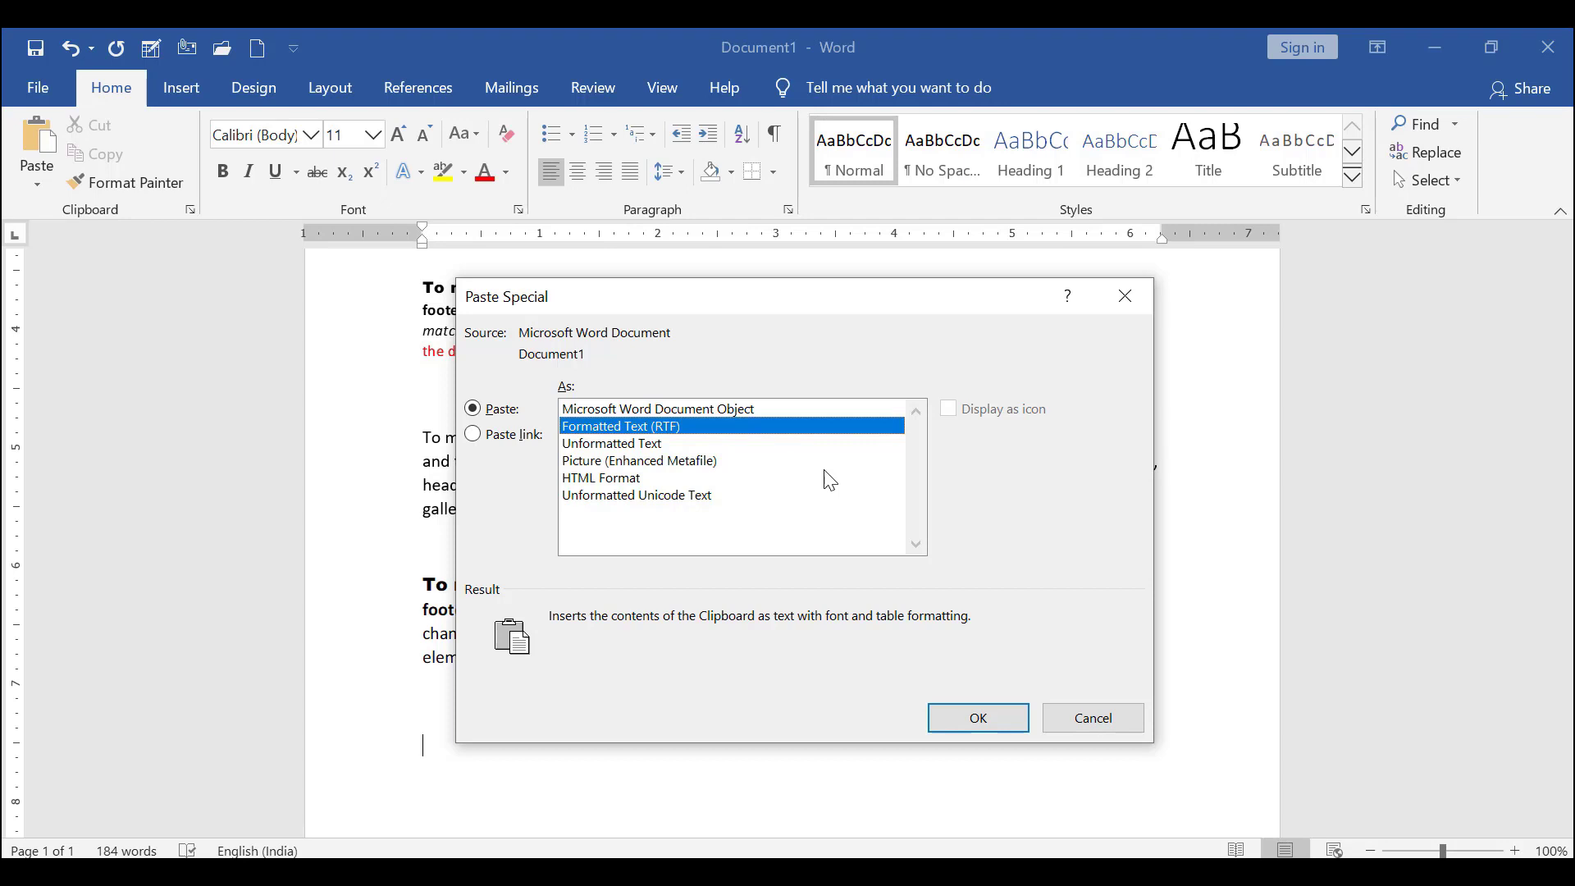
click(654, 443)
click(939, 718)
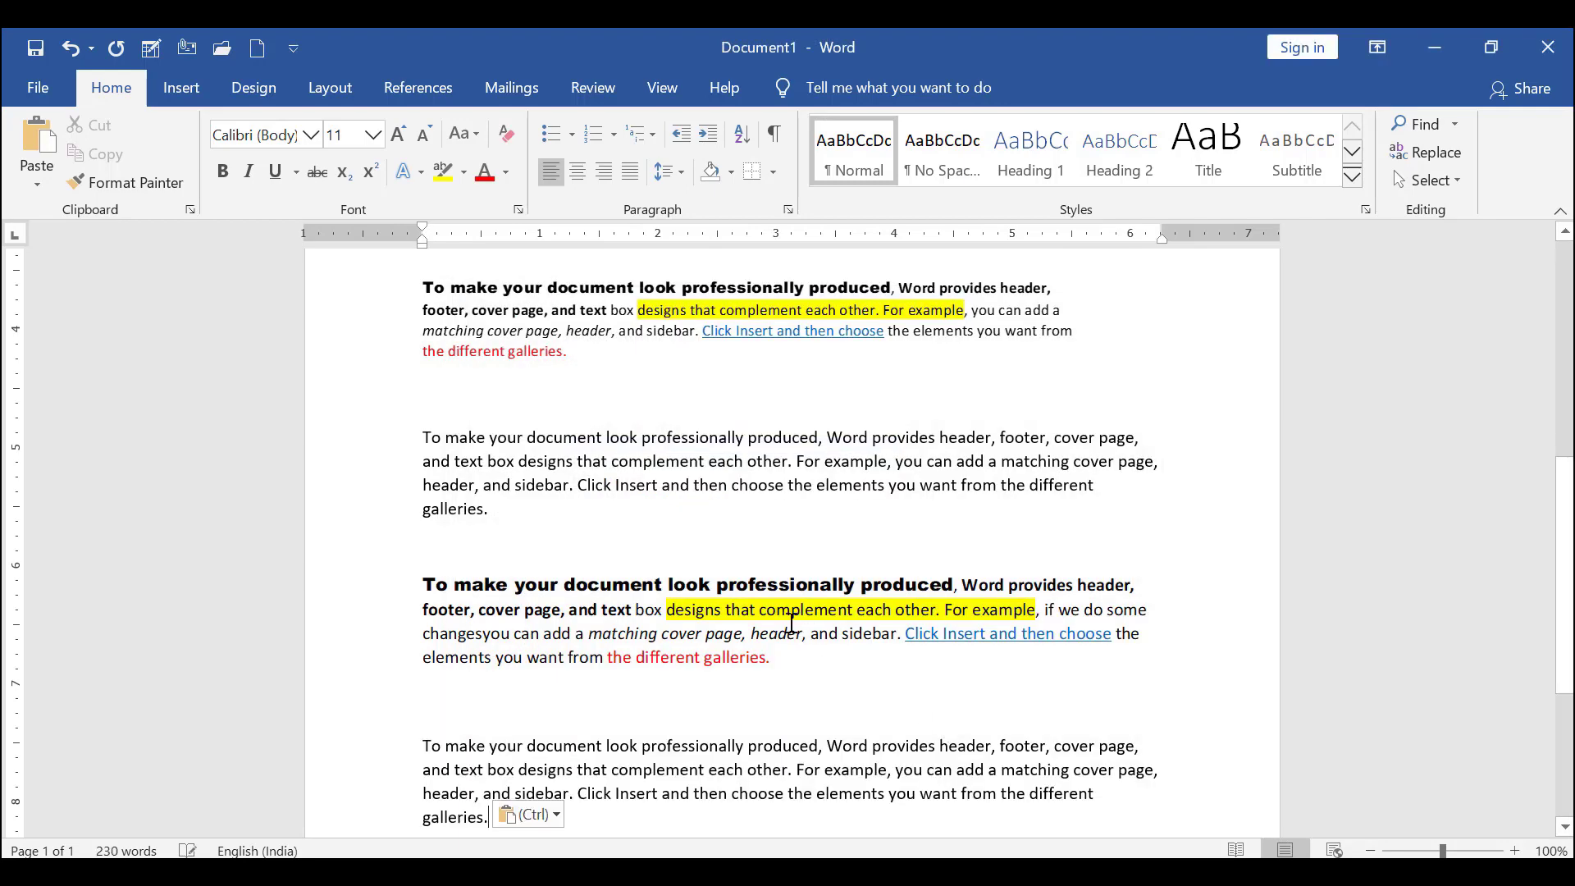
- Add blank lines below the unformatted copy and use Paste Special to insert the paragraph as a Picture (Enhanced Metafile)
scroll(791, 620, down, 2)
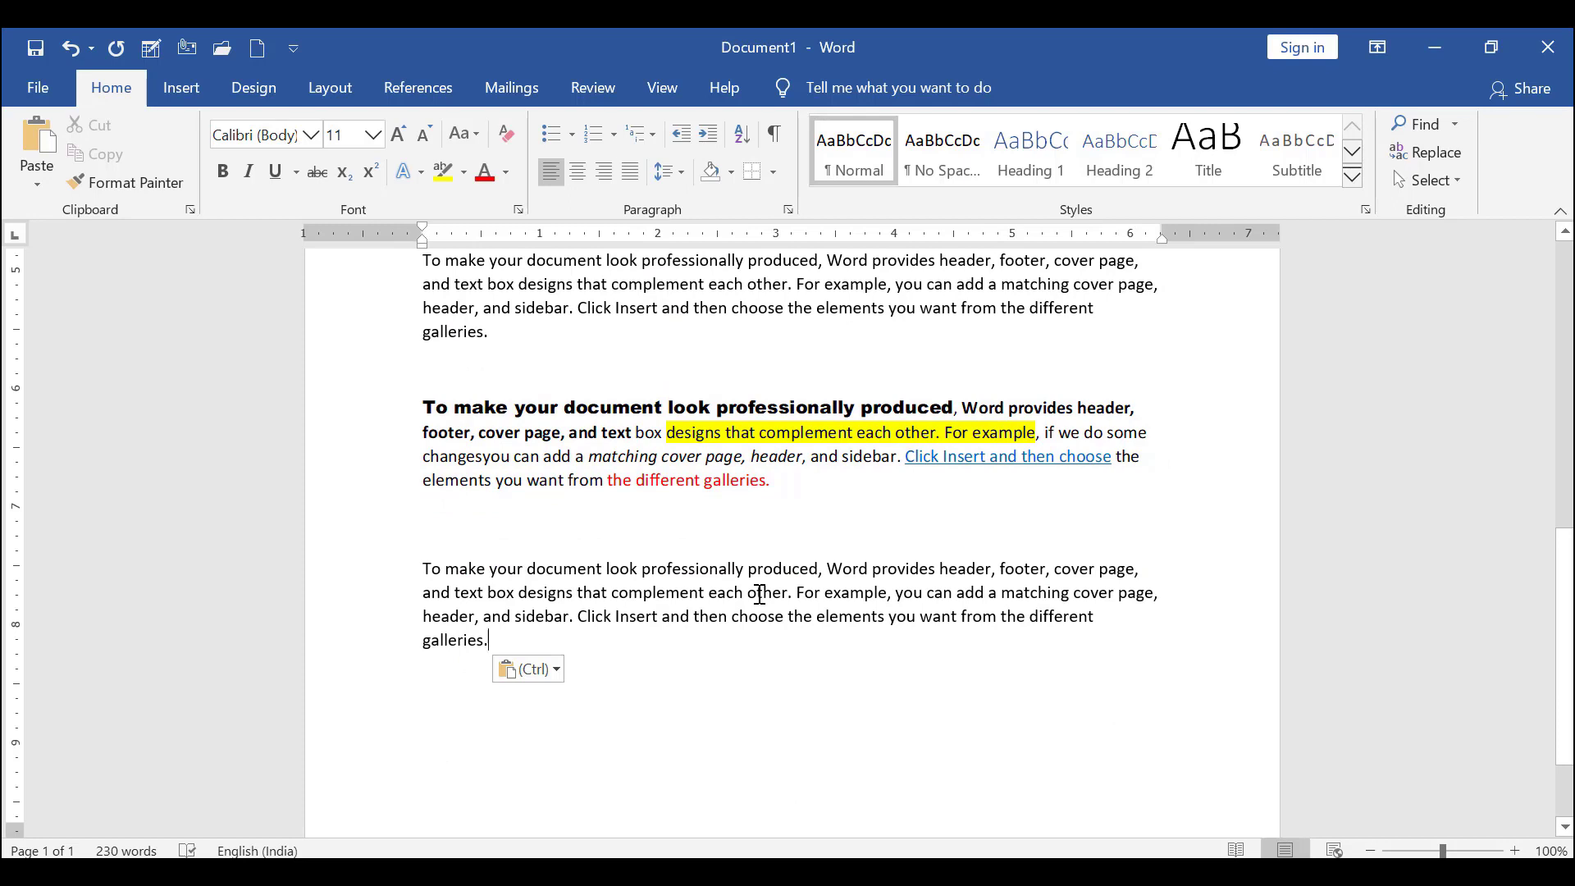
scroll(759, 594, down, 2)
key(Return)
key(Return)
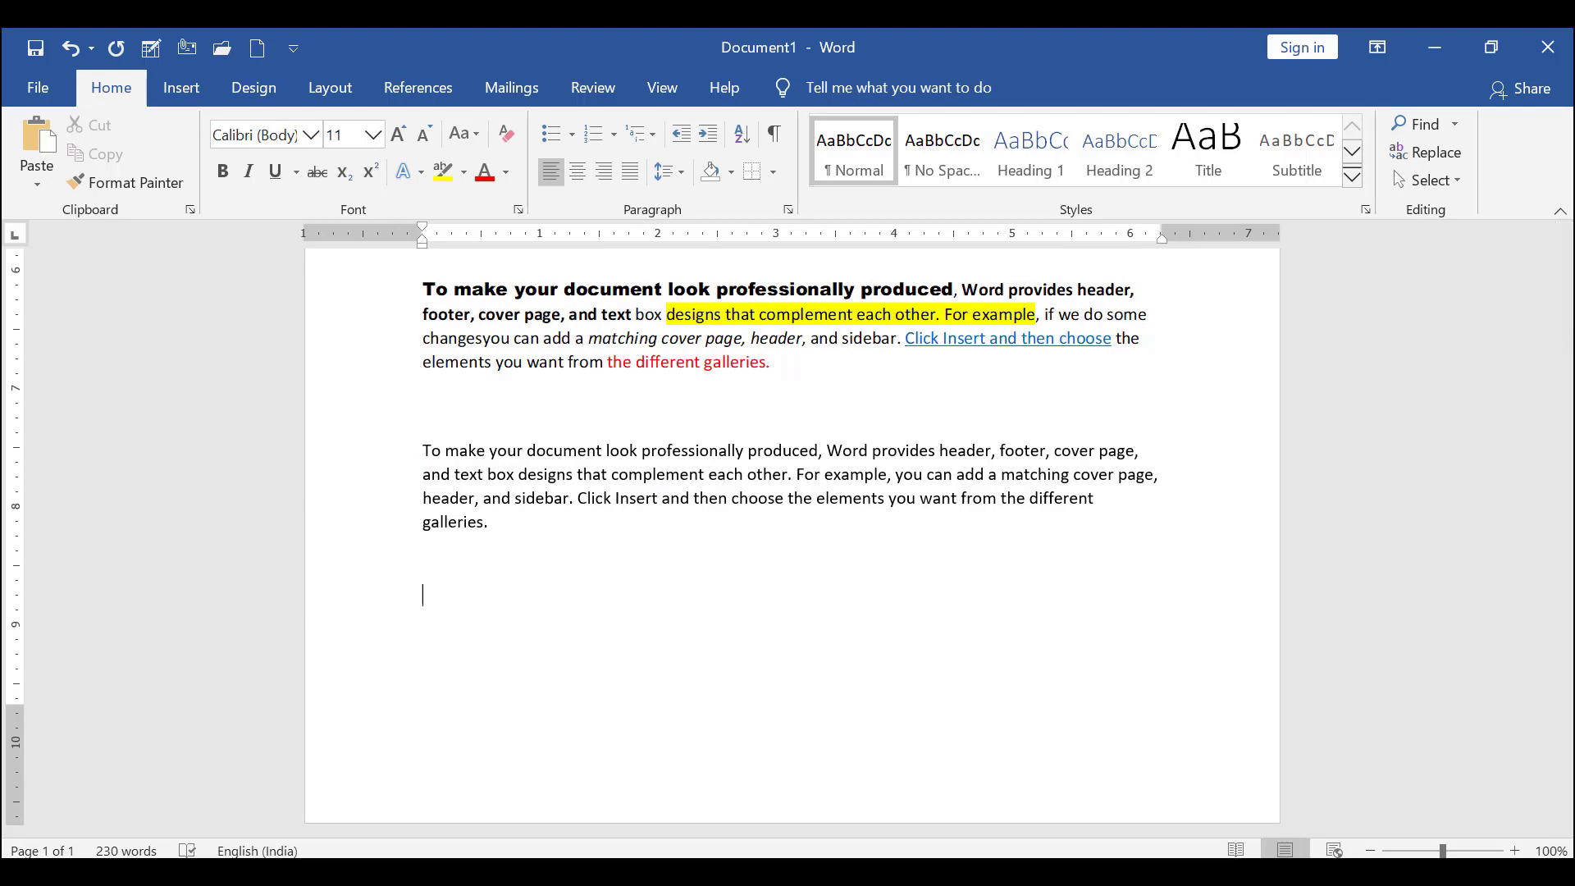
click(31, 176)
click(74, 274)
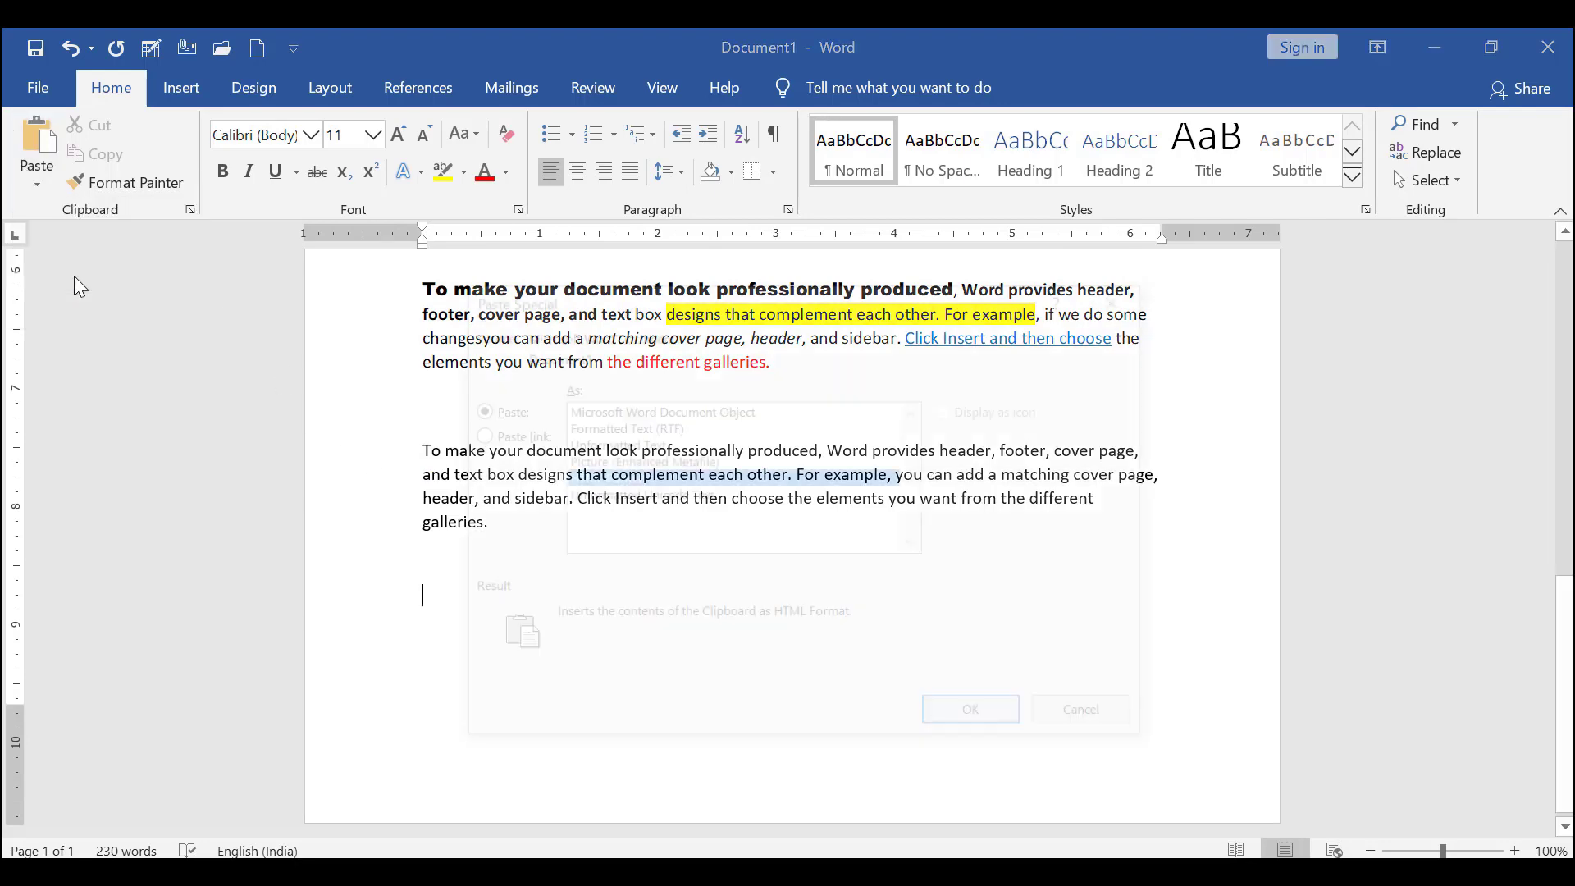
click(674, 460)
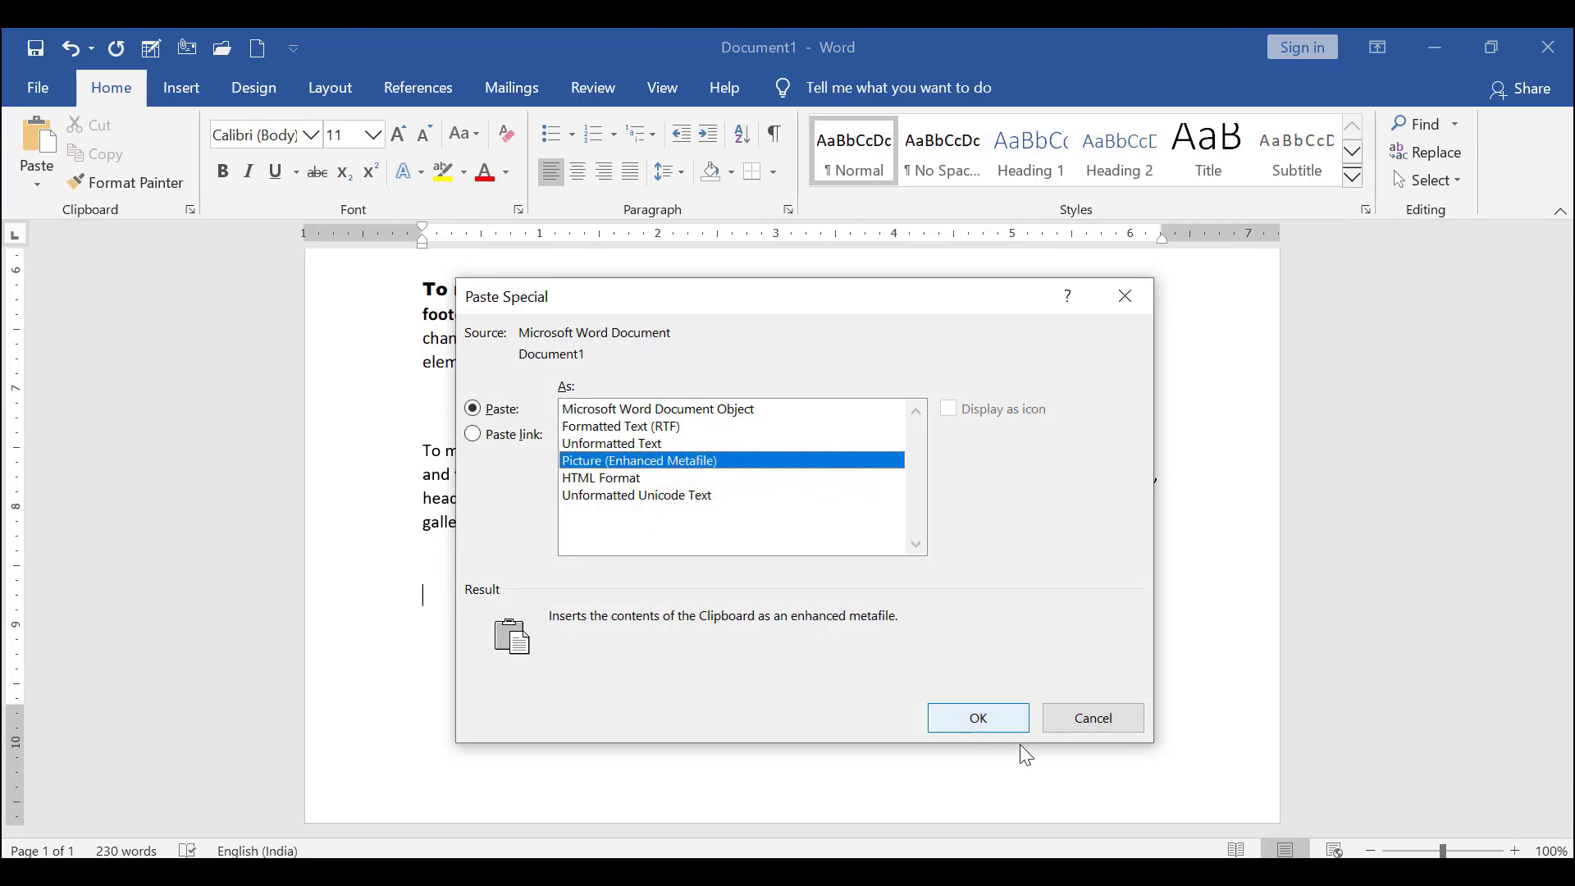
click(1018, 718)
click(872, 614)
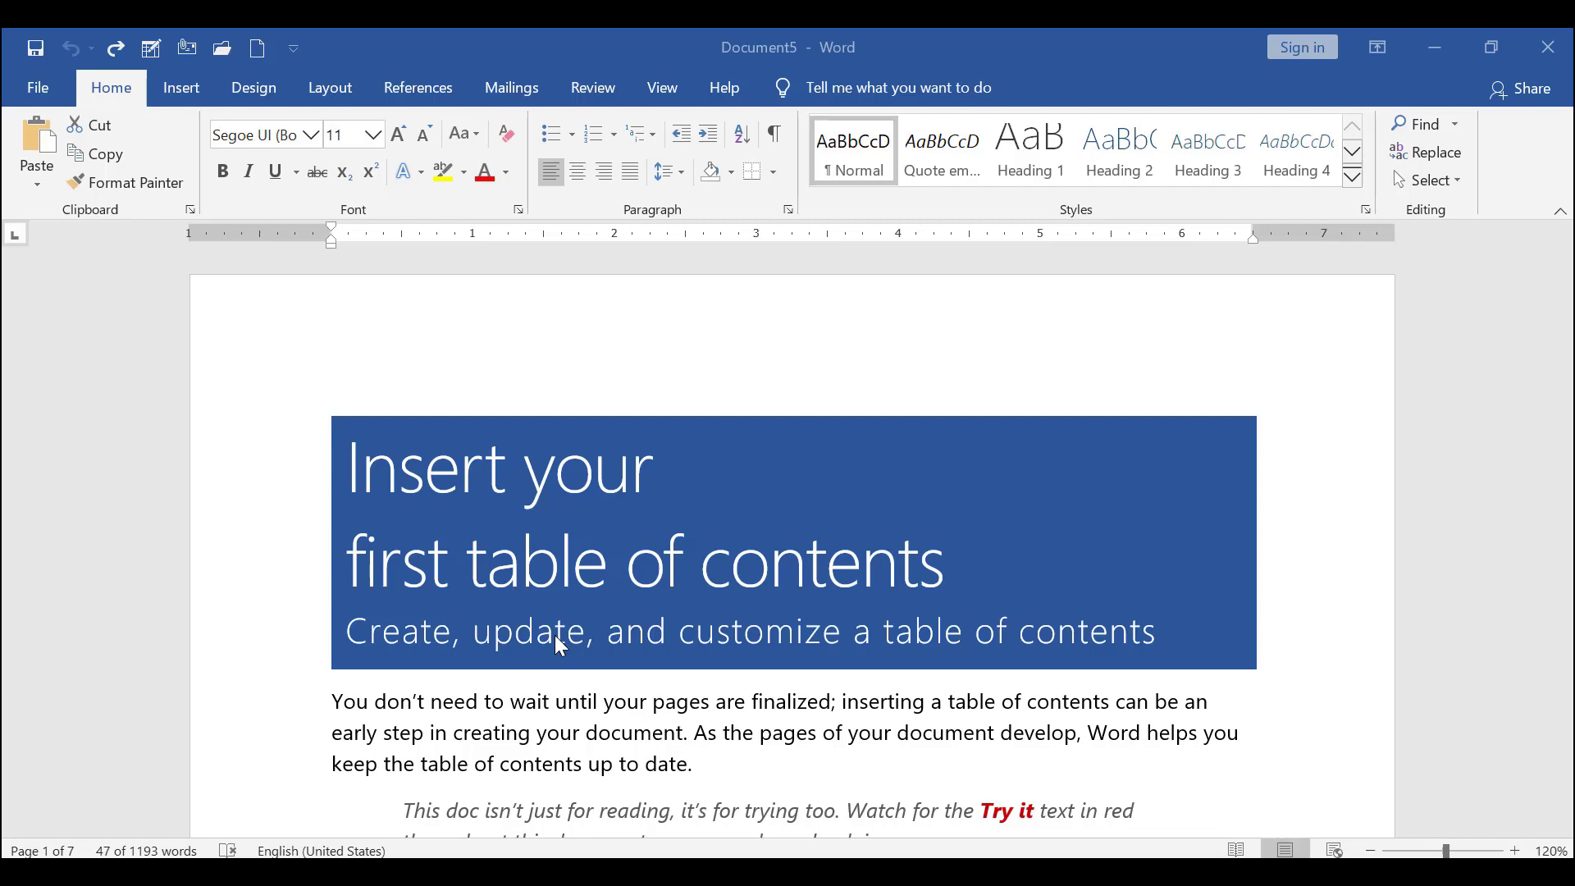
scroll(557, 639, down, 1)
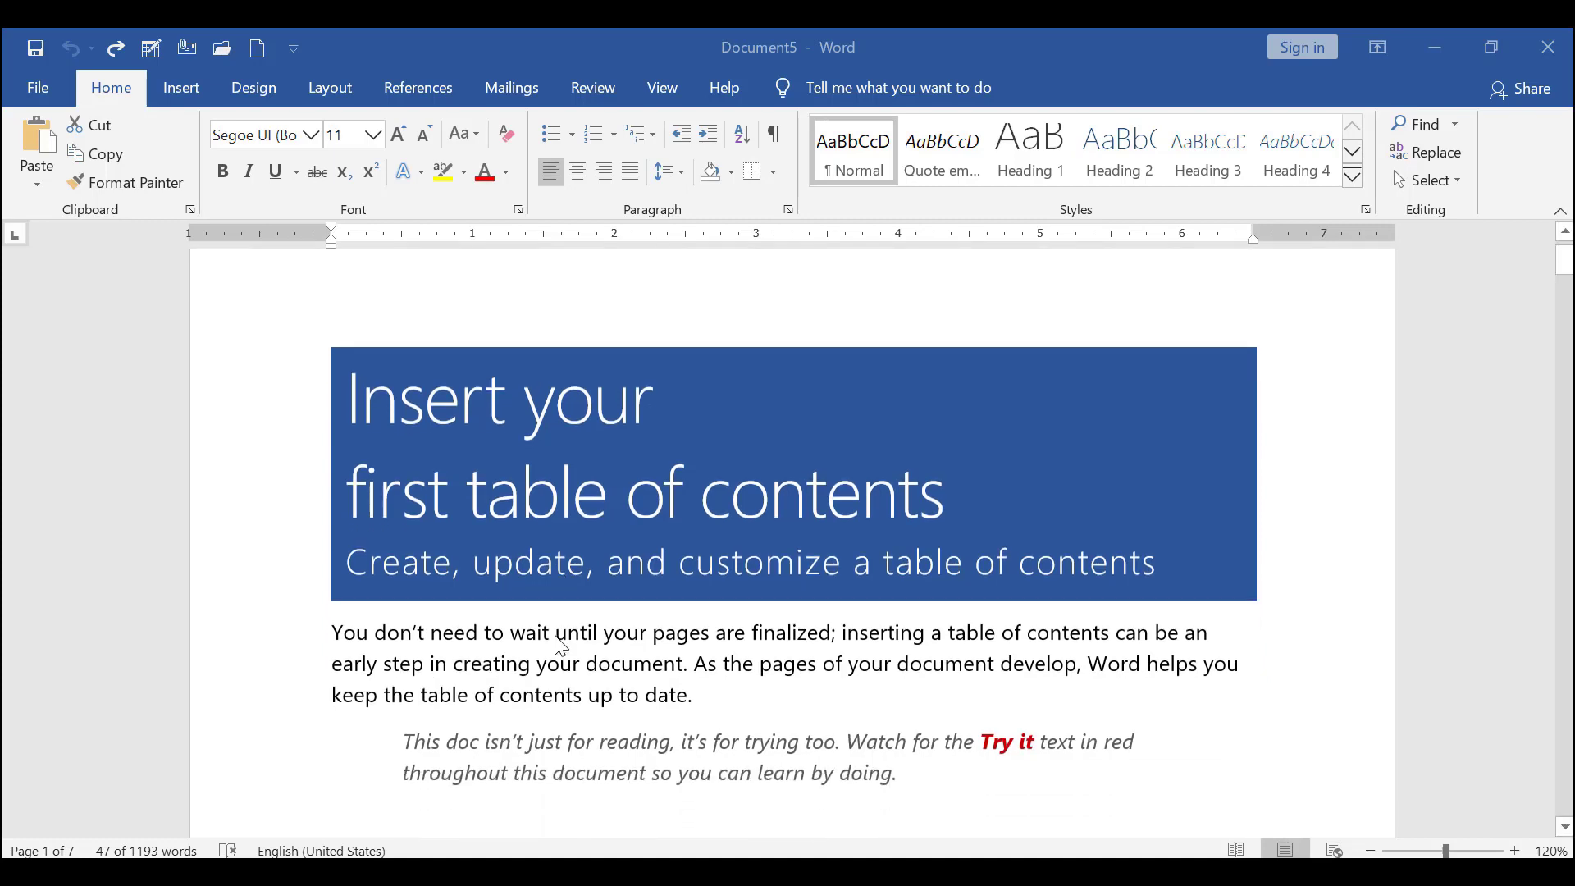
scroll(557, 638, down, 10)
scroll(556, 638, up, 12)
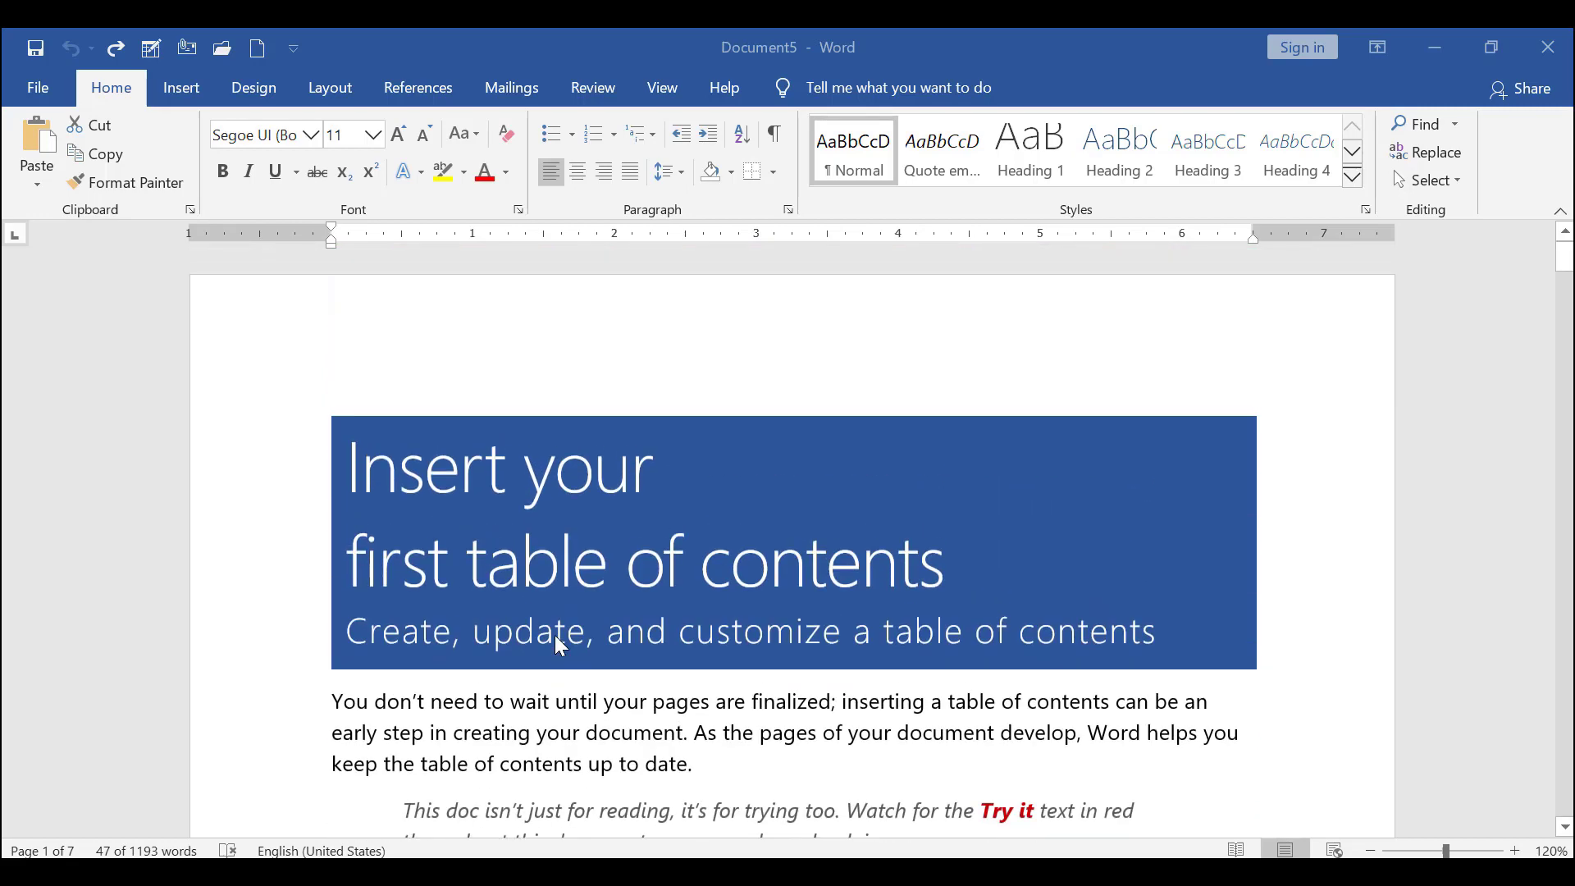
- Copy the blue title block's formatting with Format Painter onto the paragraph beginning "You don't need to wait" and check the result
click(356, 454)
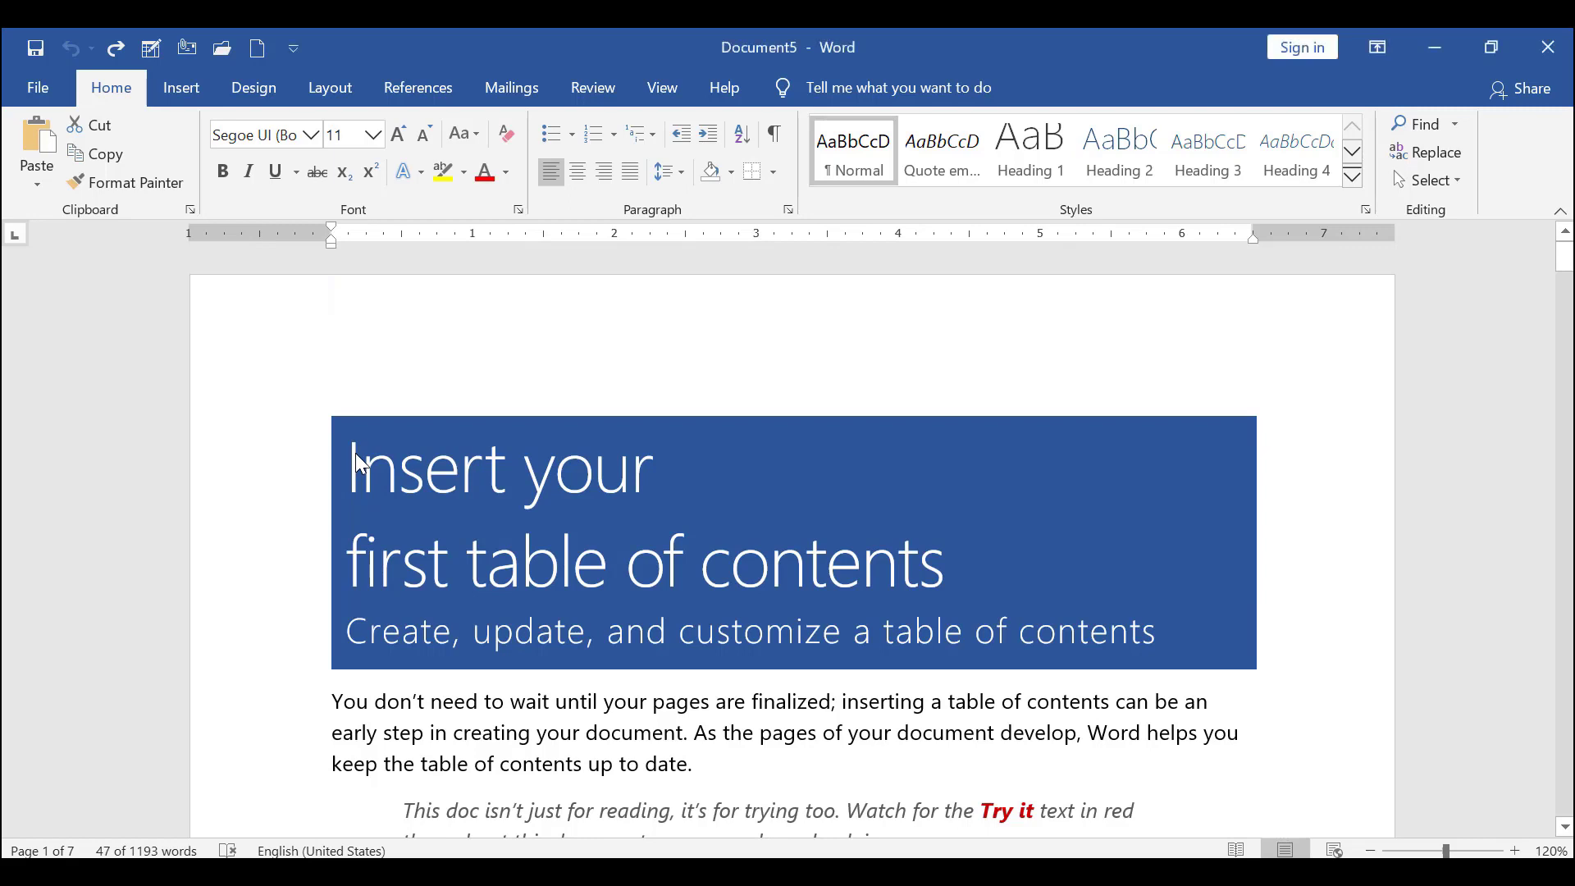
drag(485, 487, 1159, 648)
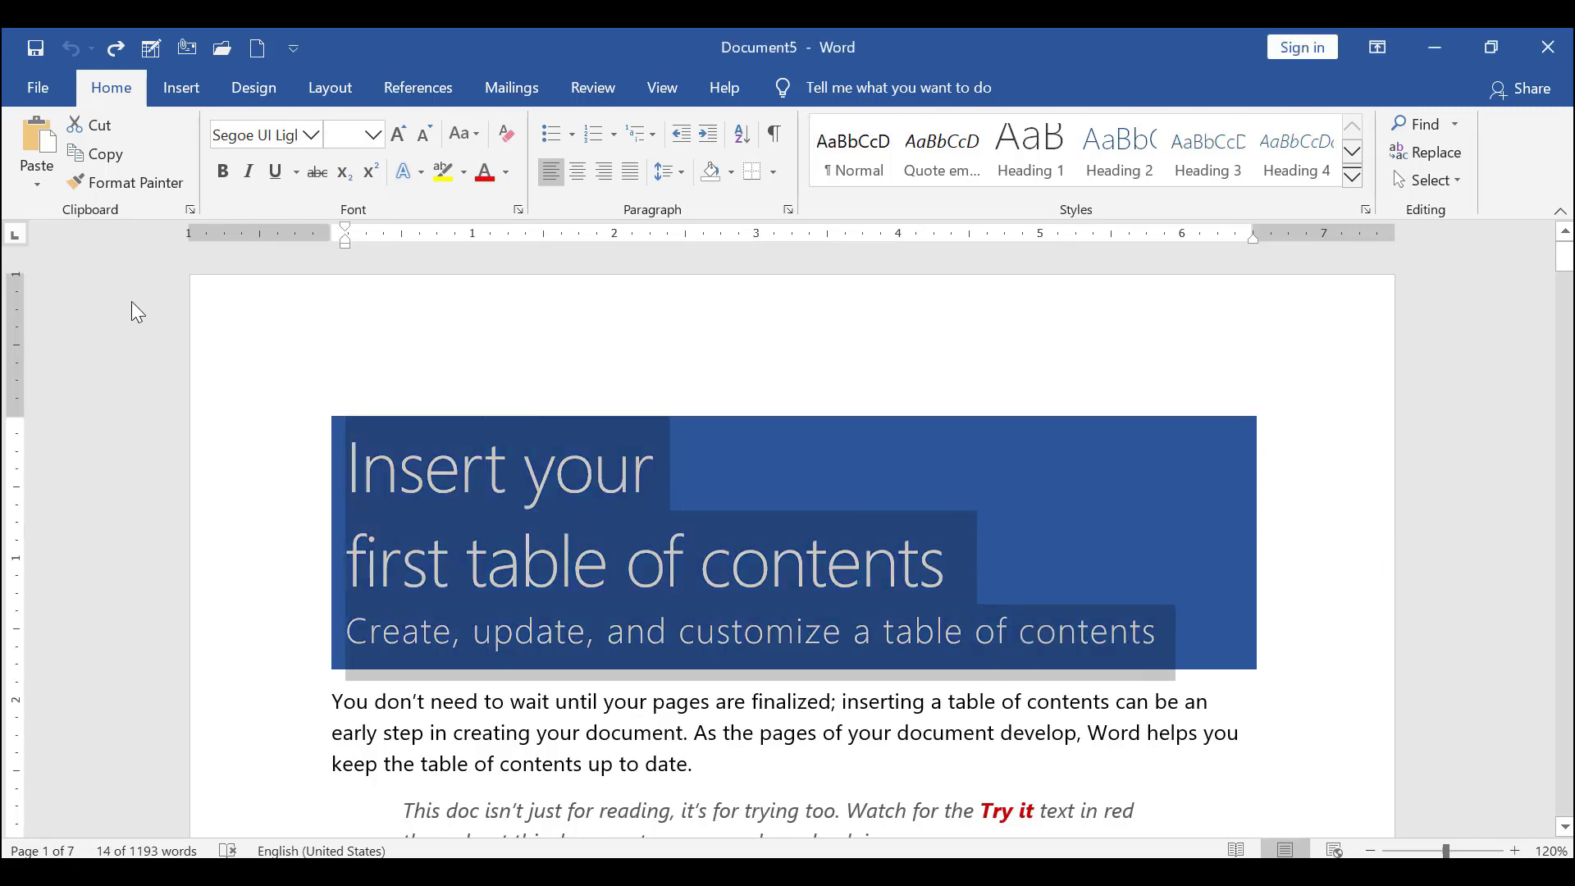
click(147, 184)
scroll(320, 469, down, 3)
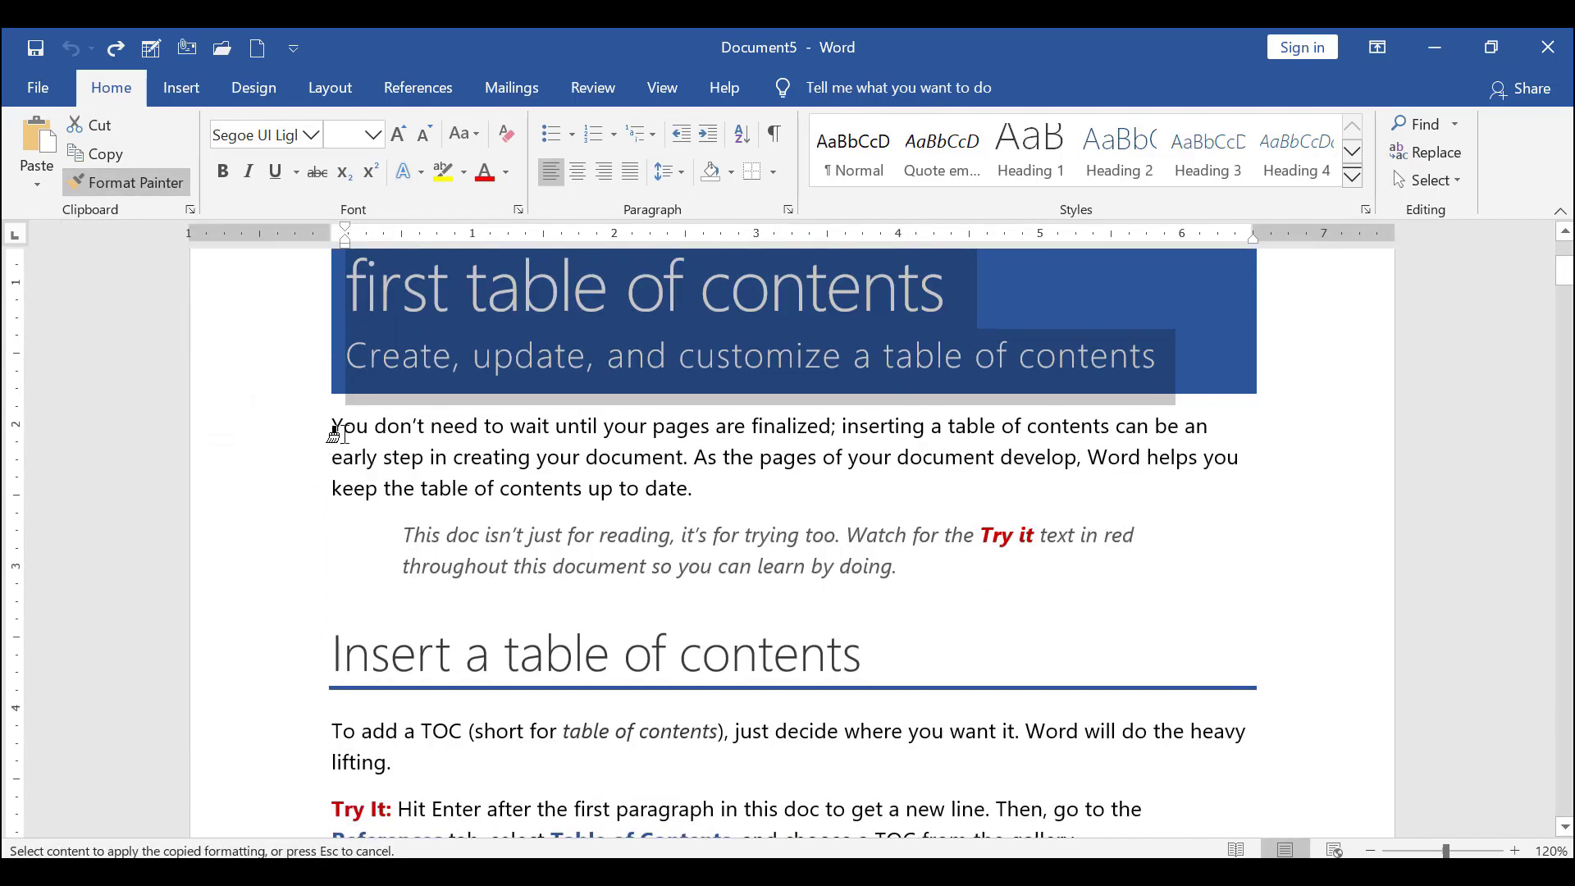
drag(330, 424, 693, 492)
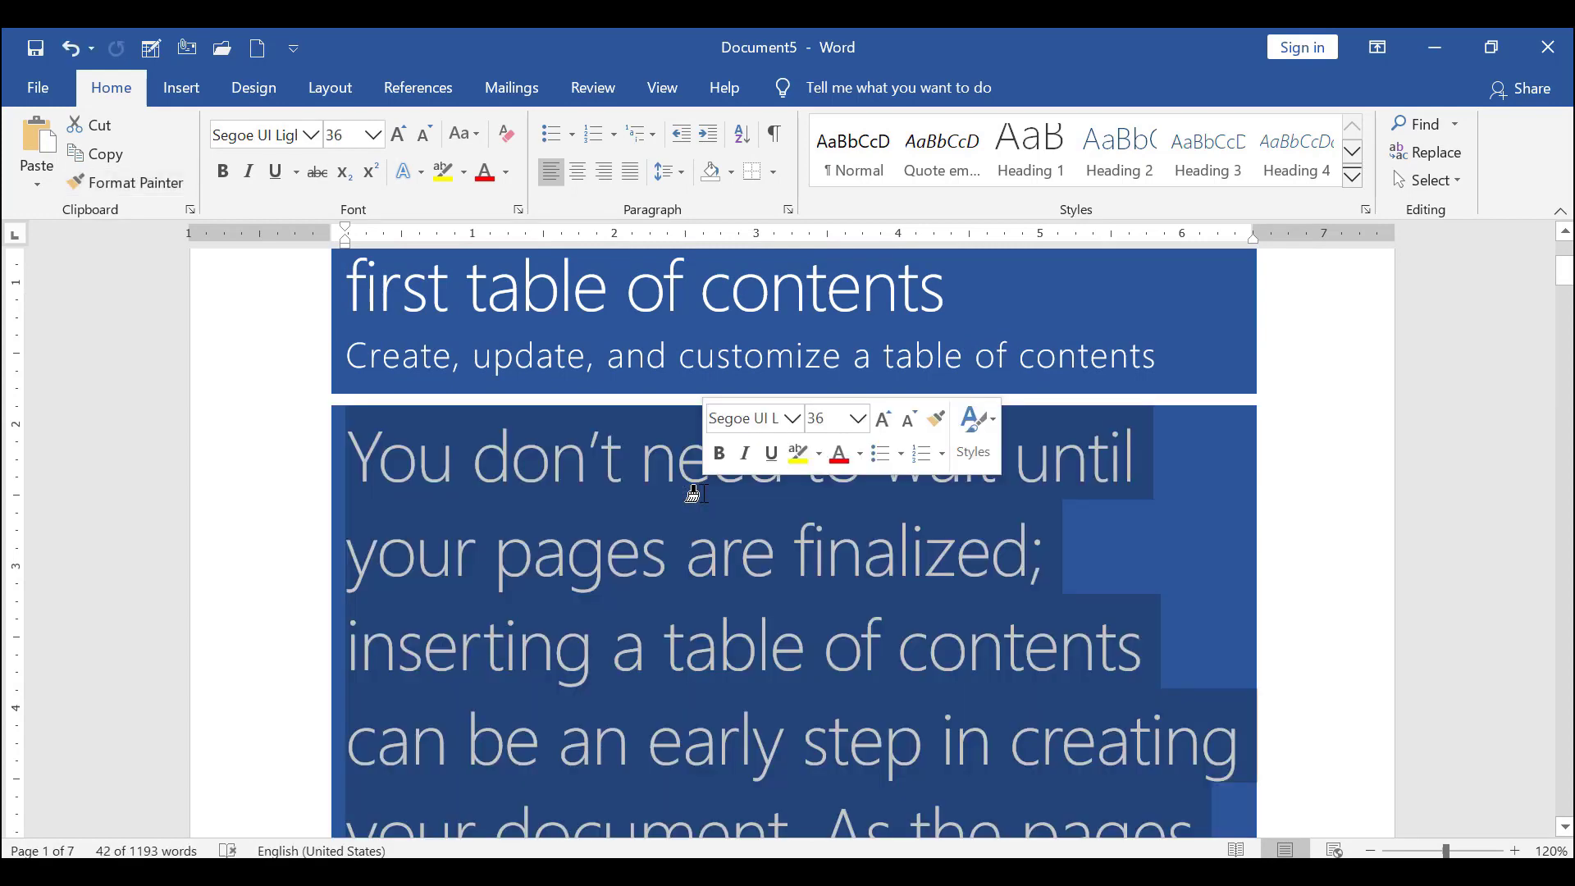
scroll(474, 461, down, 1)
scroll(474, 460, down, 3)
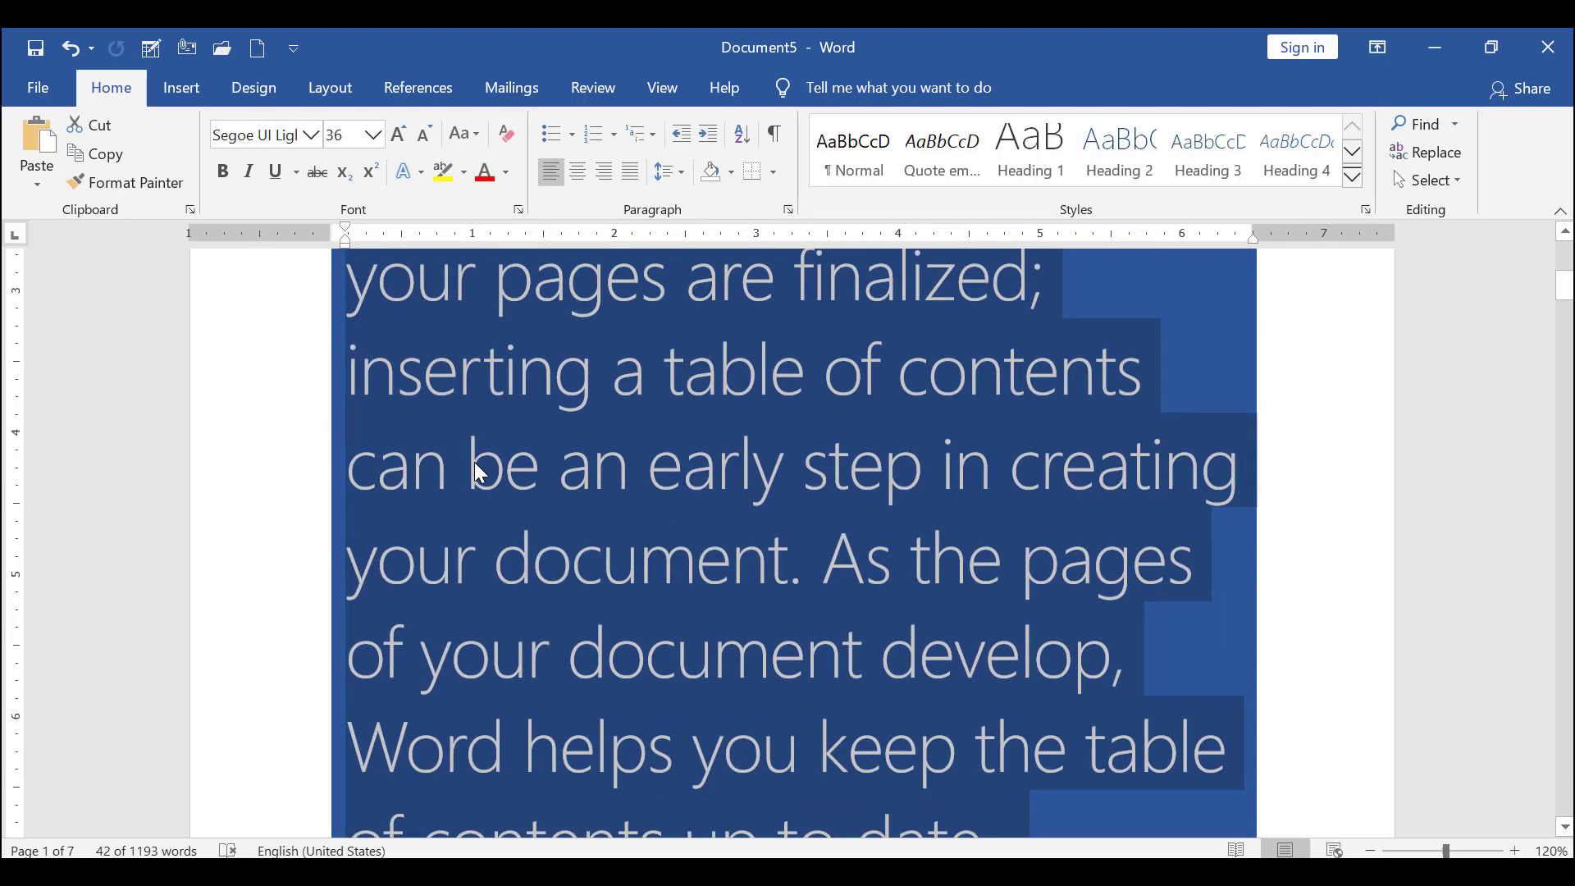
scroll(474, 461, down, 5)
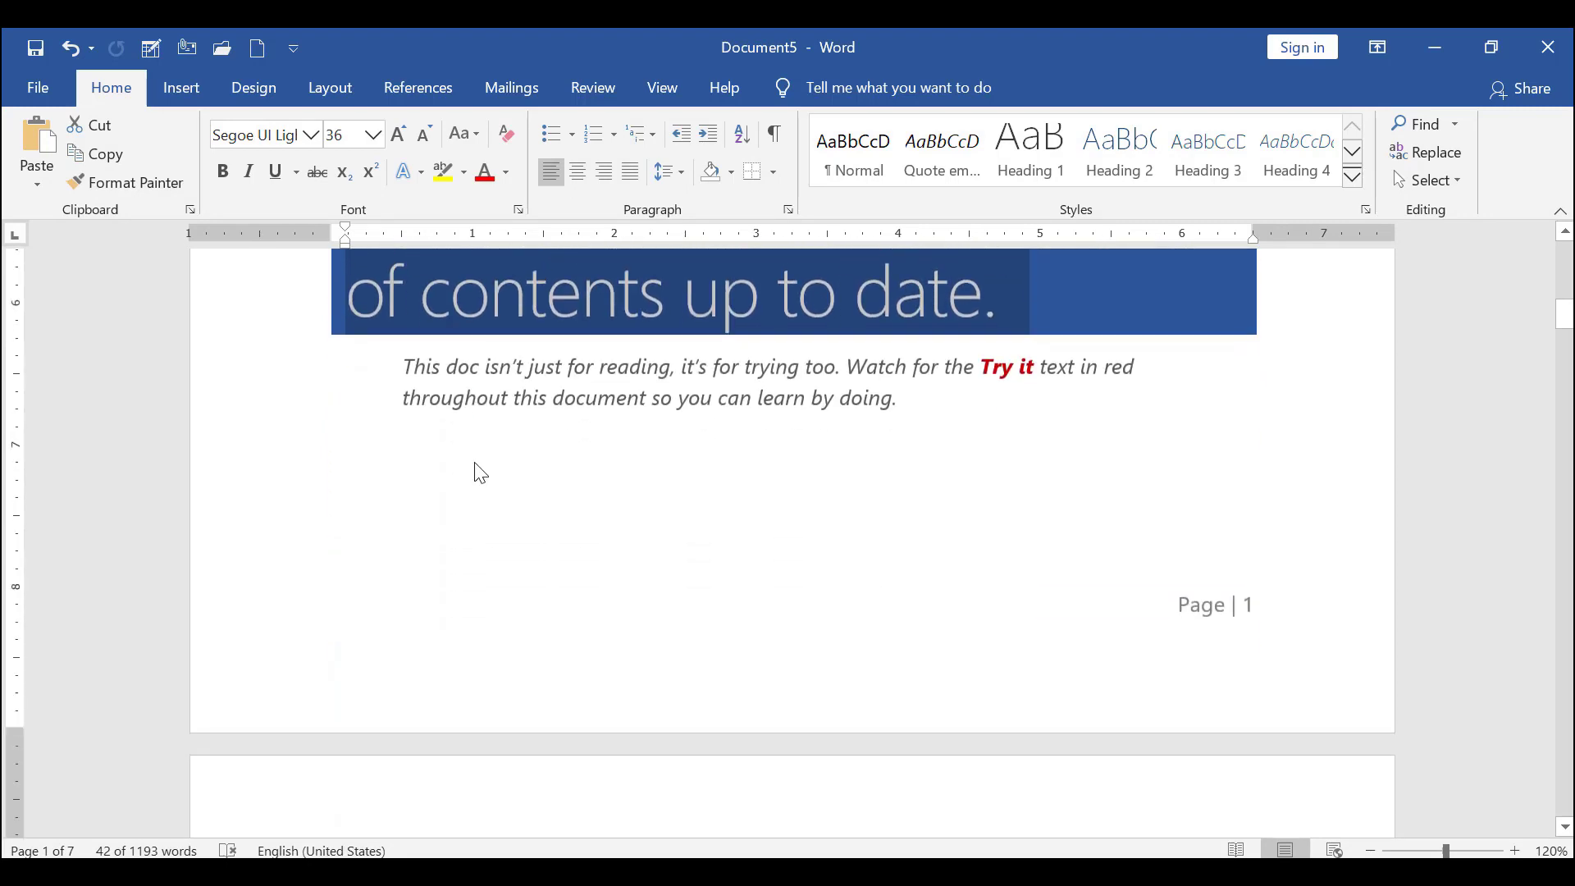
scroll(474, 461, up, 6)
scroll(474, 461, up, 5)
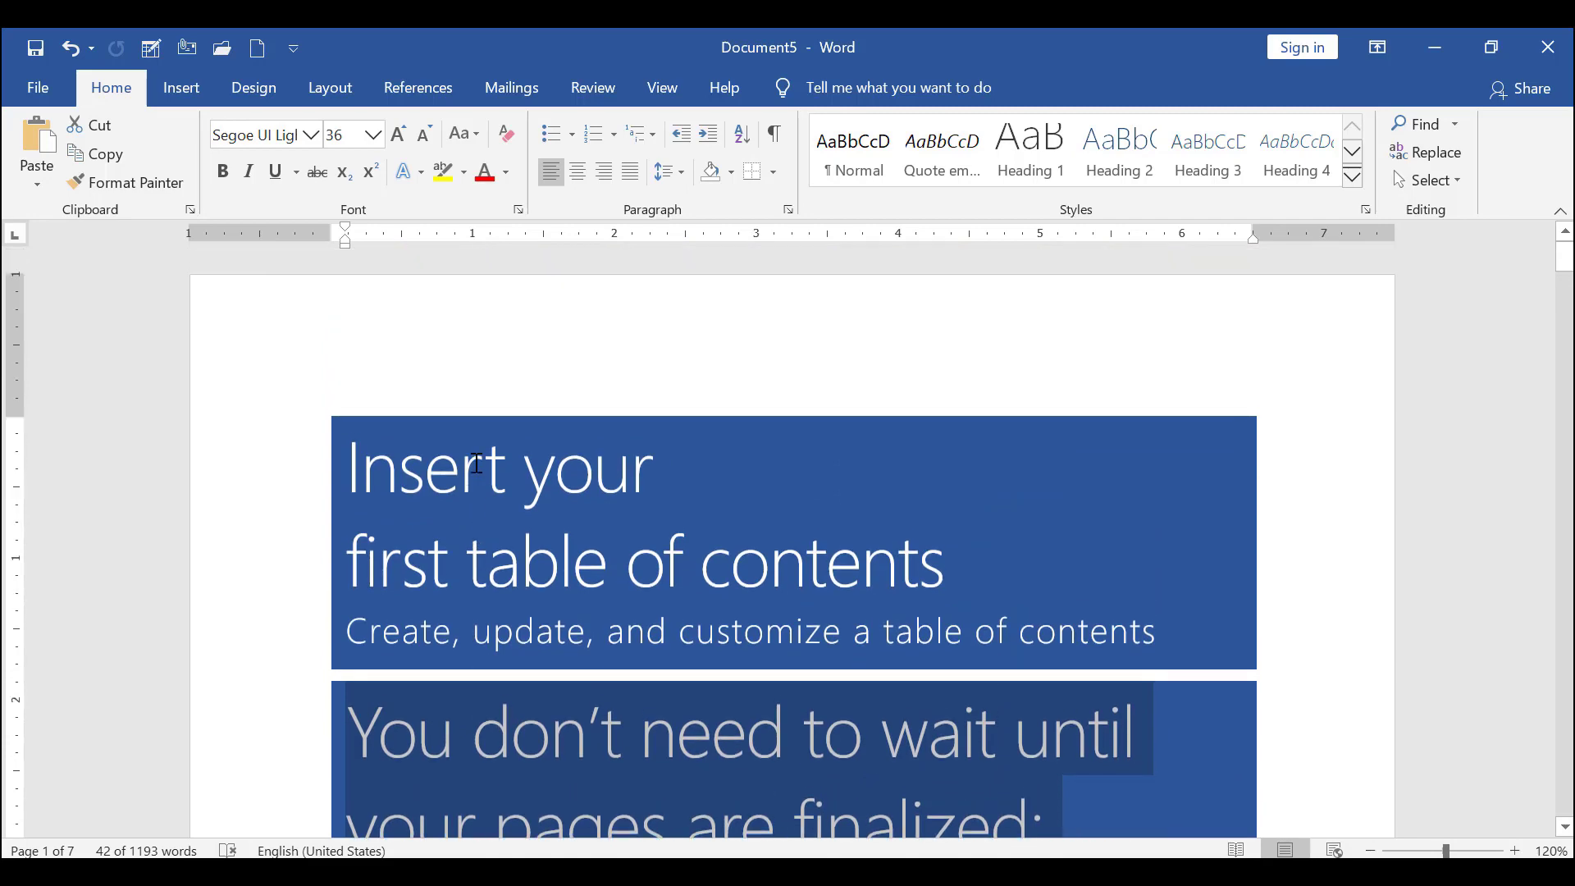
- Pick up the "Insert a table of contents" section's formatting with Format Painter for repeated use and apply it to the "Update when things change" heading and paragraph
scroll(477, 463, down, 4)
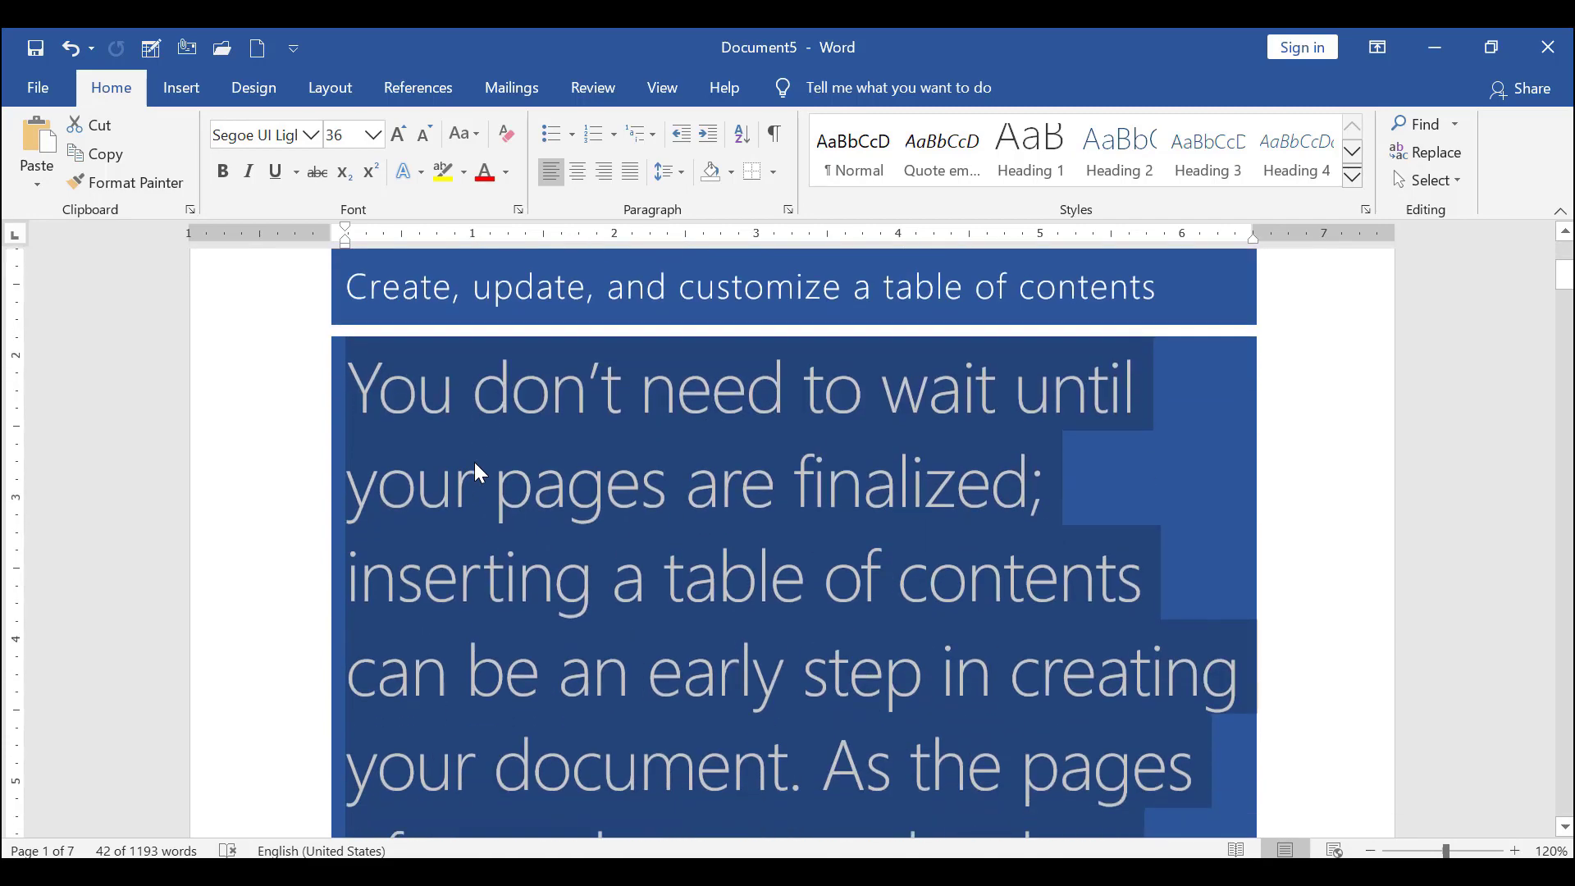
scroll(474, 463, down, 9)
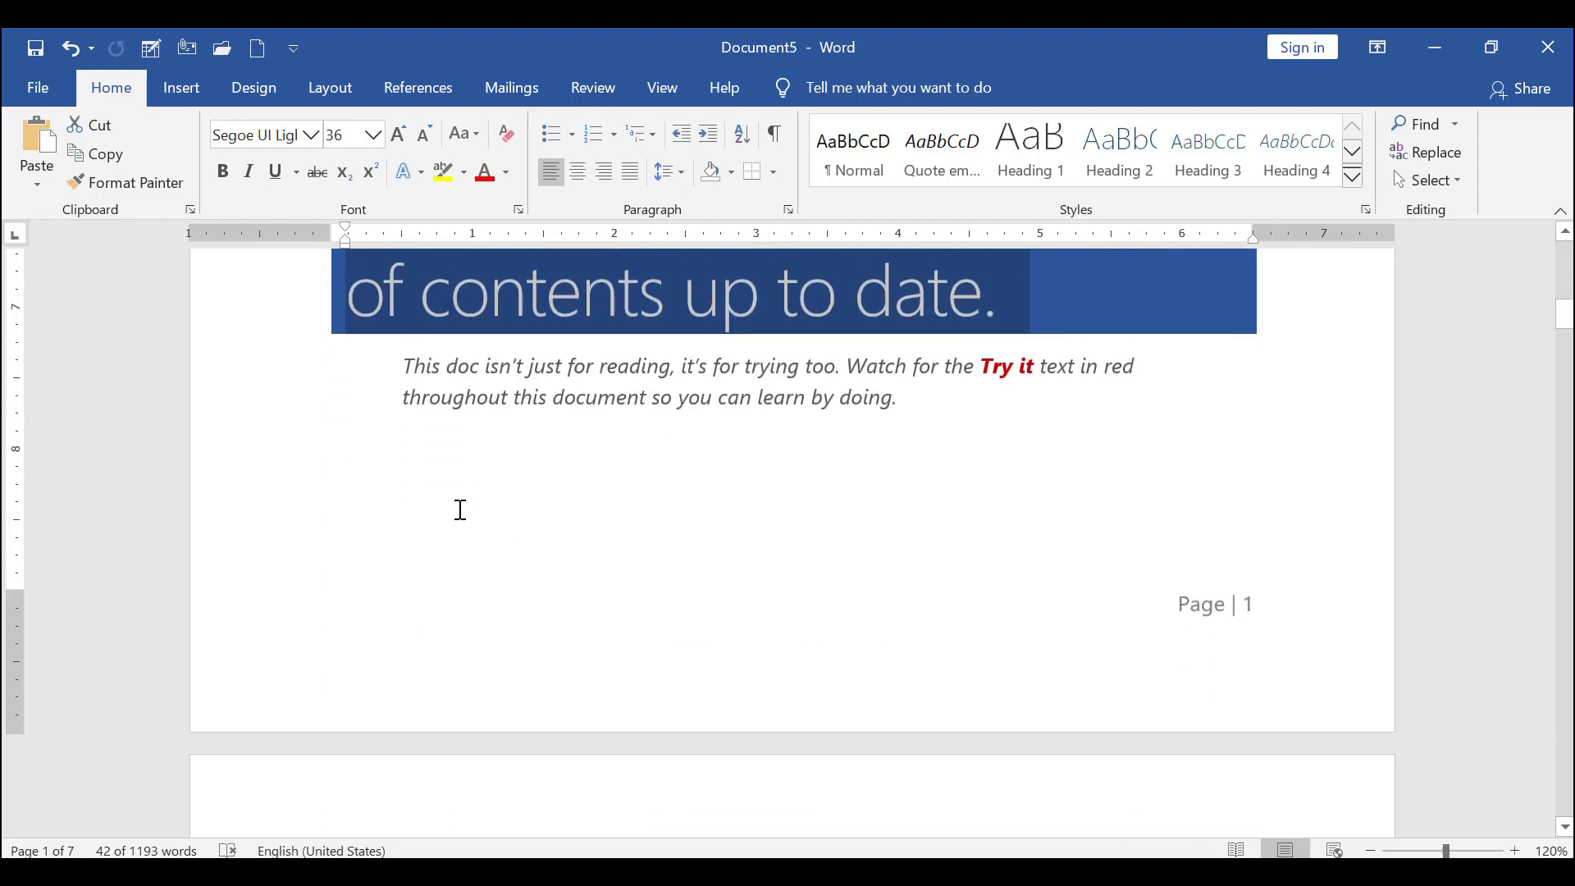
scroll(457, 509, down, 6)
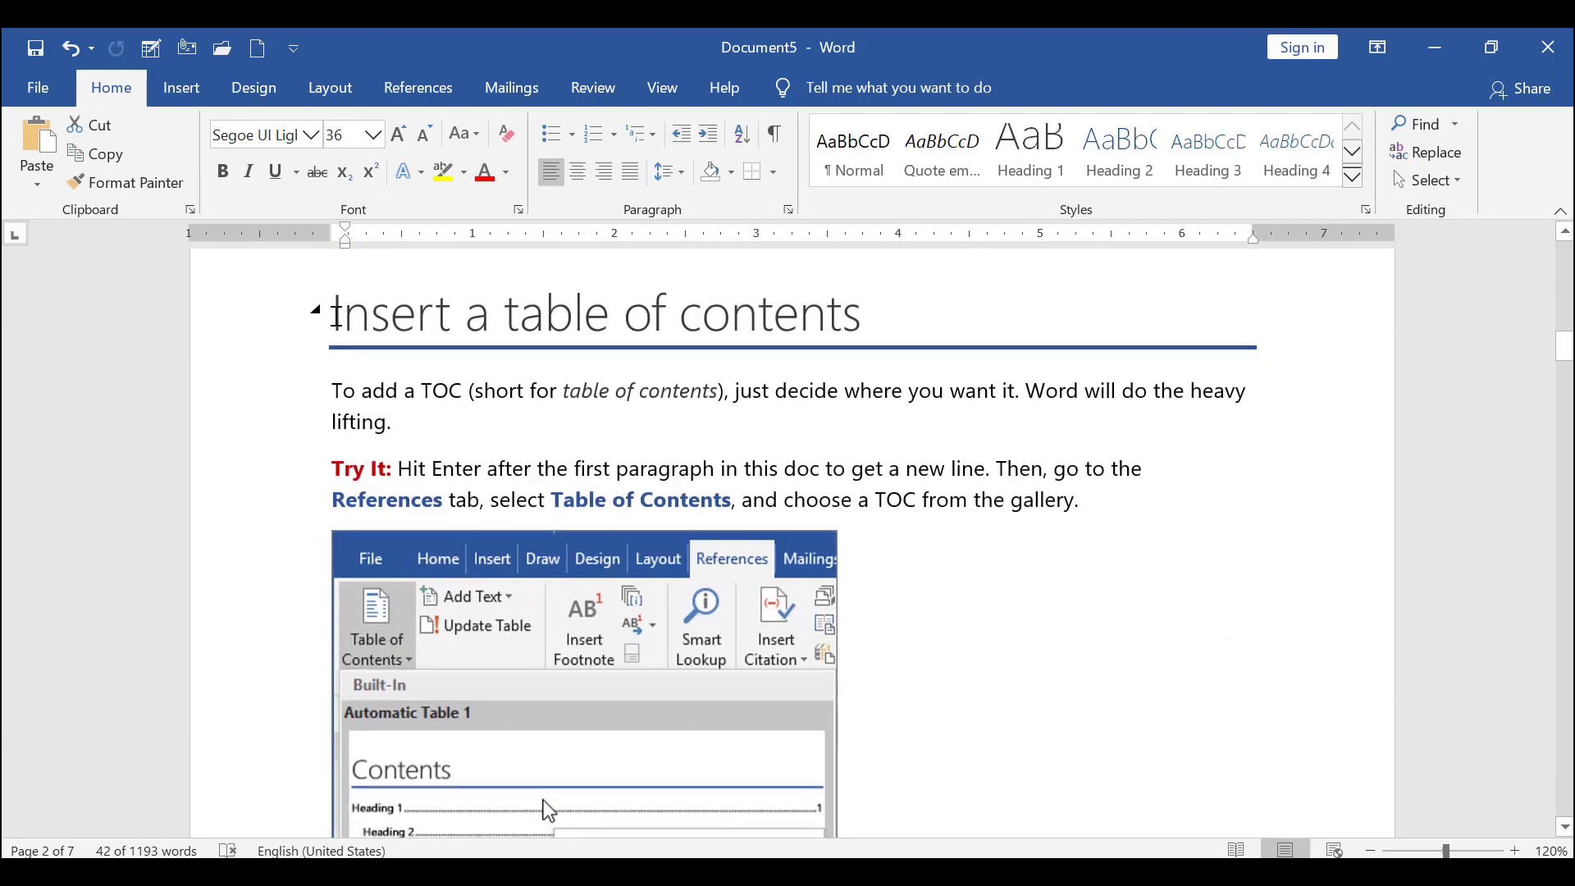
mouse_move(333, 324)
mouse_down()
mouse_move(492, 362)
mouse_move(520, 418)
mouse_move(740, 467)
mouse_move(1104, 498)
mouse_up()
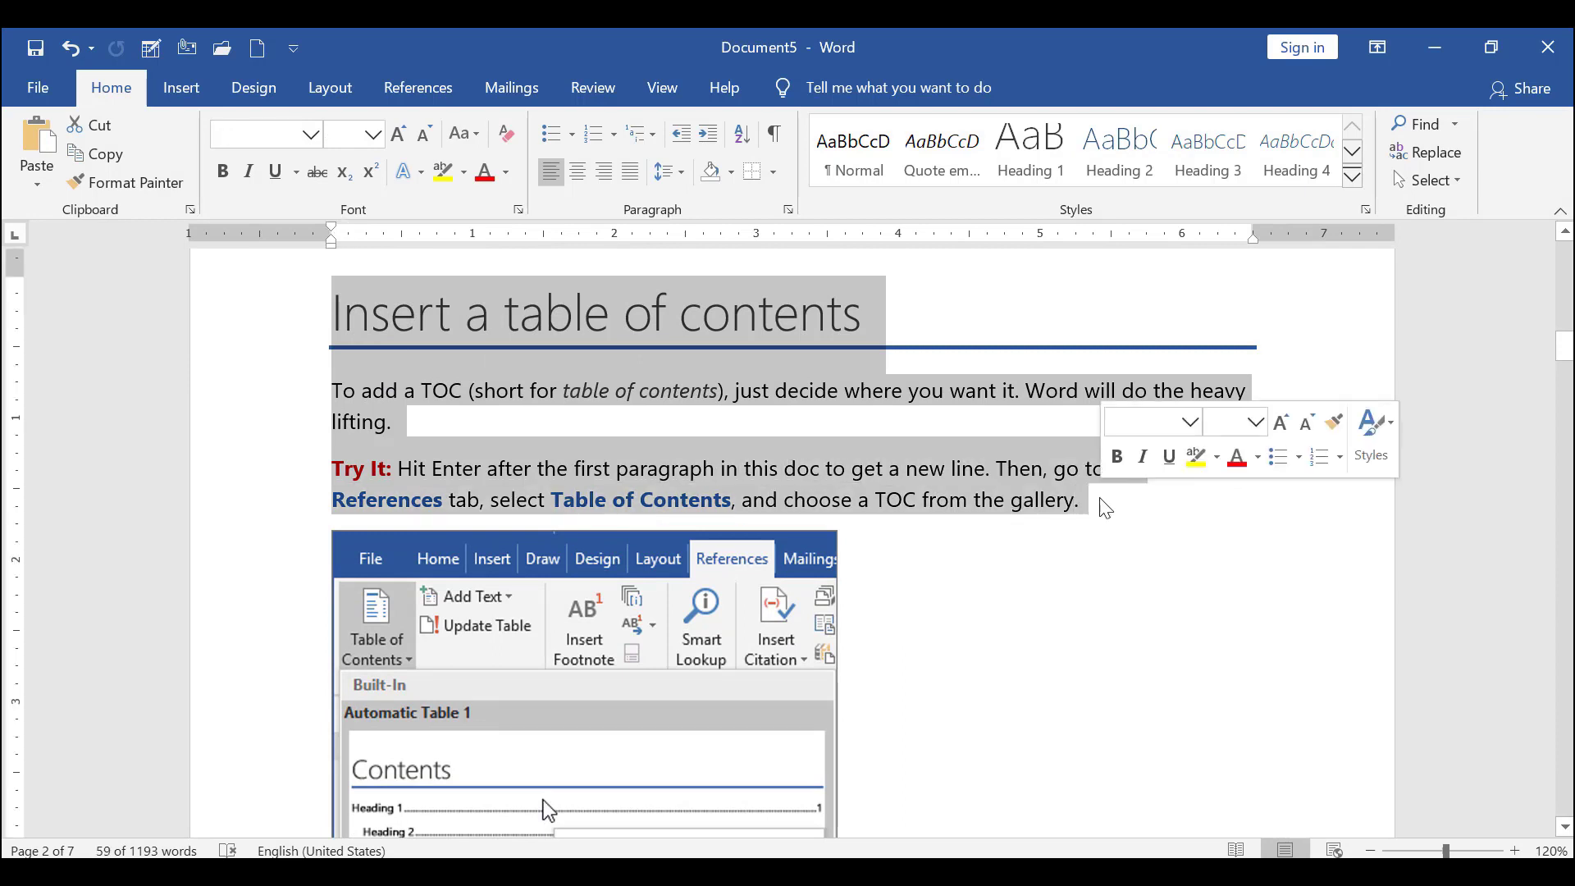
click(156, 184)
scroll(868, 520, down, 8)
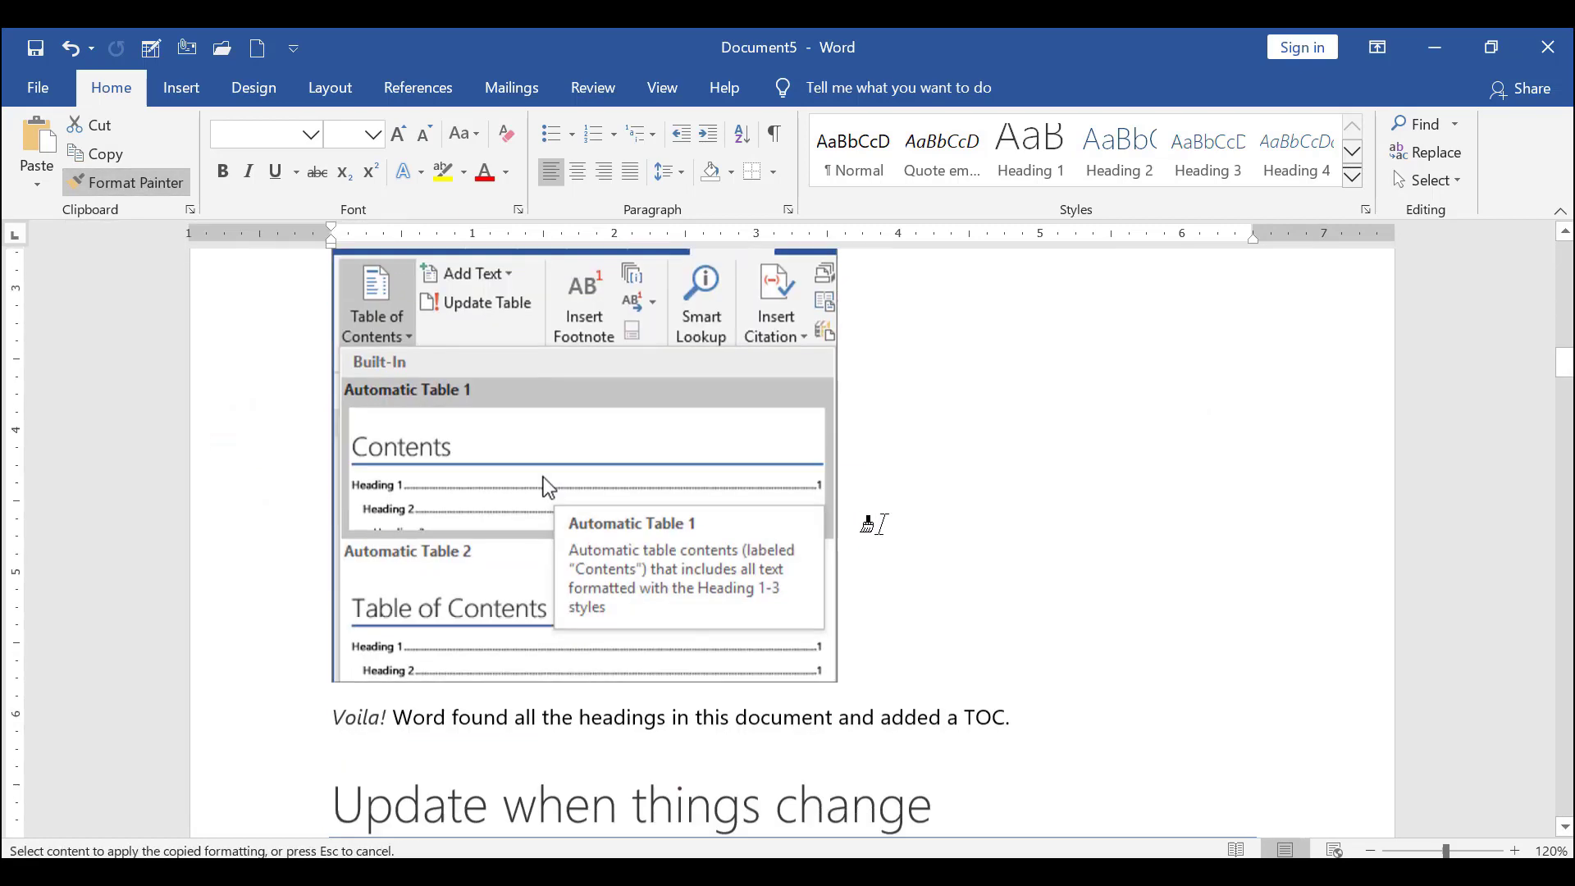
scroll(573, 482, down, 3)
scroll(317, 303, up, 3)
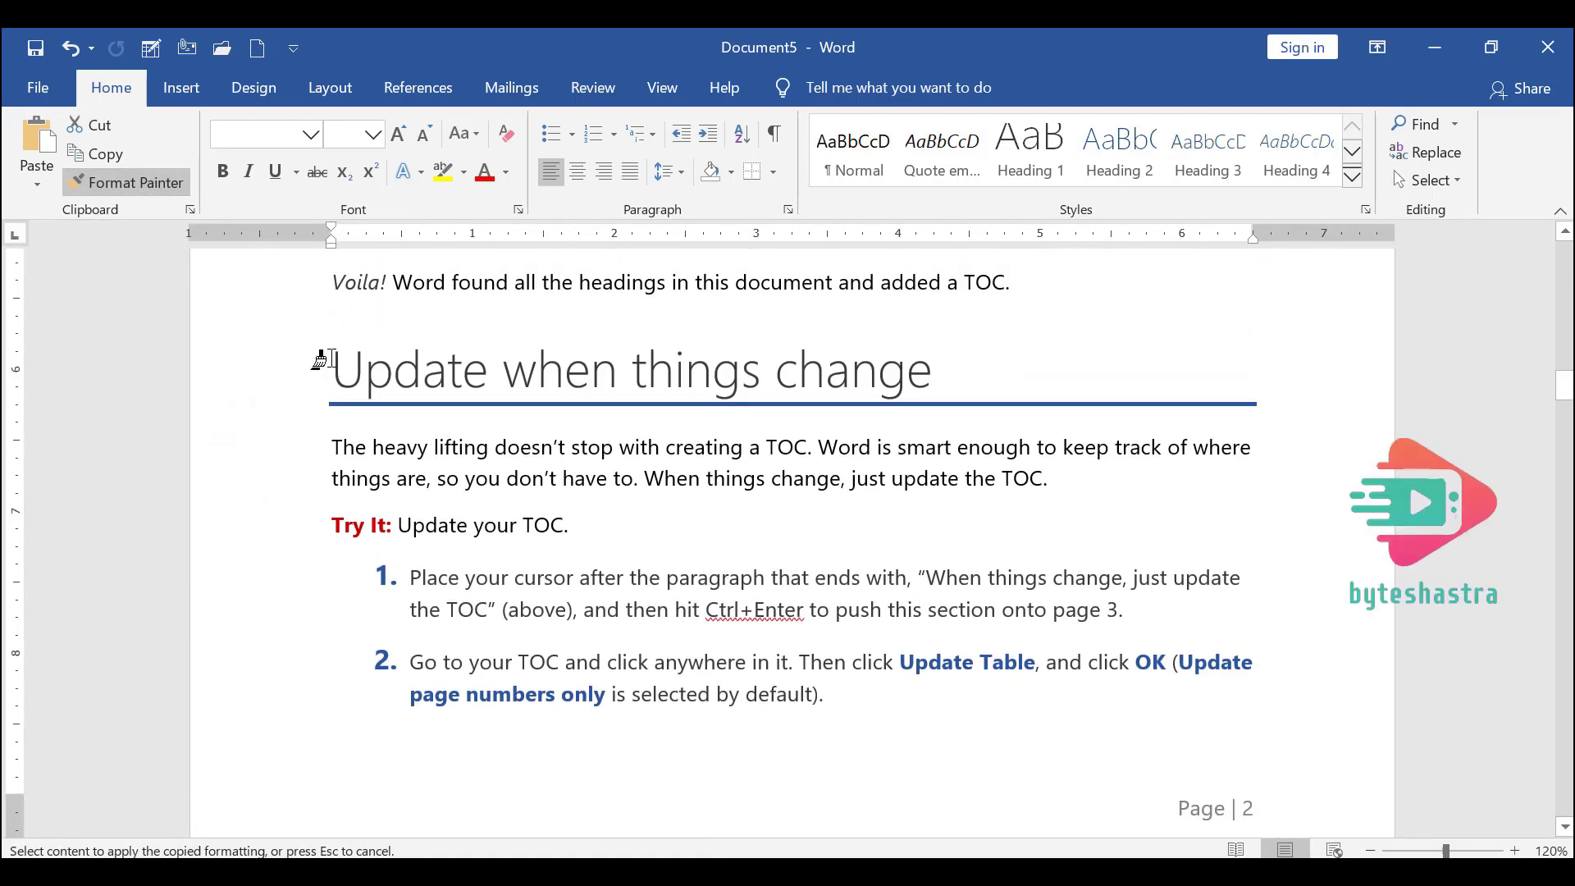
mouse_move(326, 367)
mouse_down()
mouse_move(671, 500)
mouse_move(1064, 484)
mouse_up()
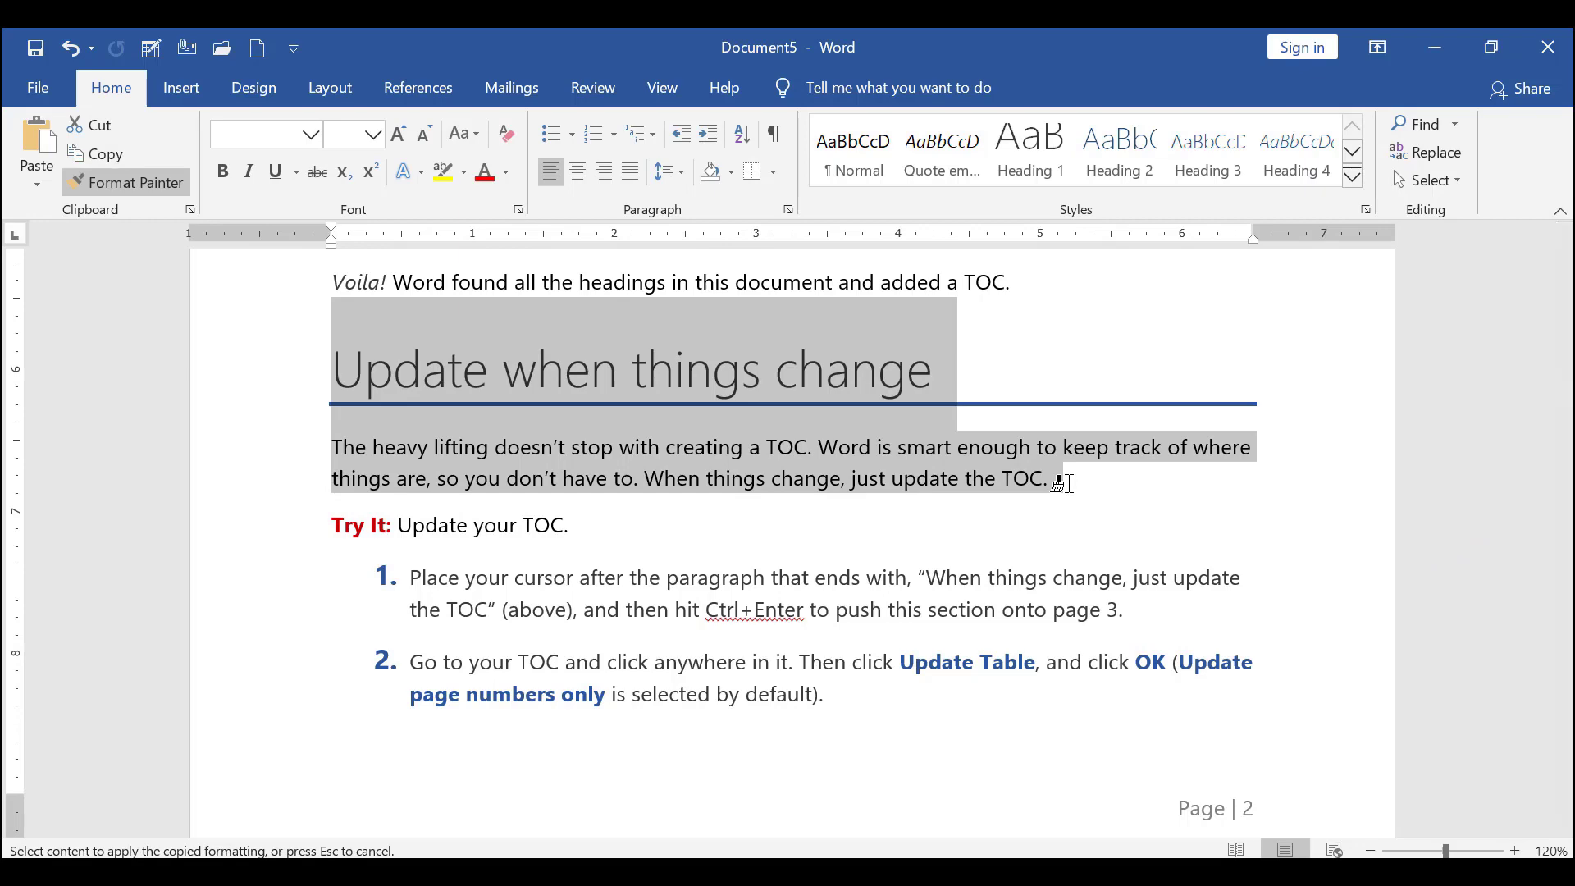
drag(1064, 484, 1064, 484)
scroll(857, 592, down, 5)
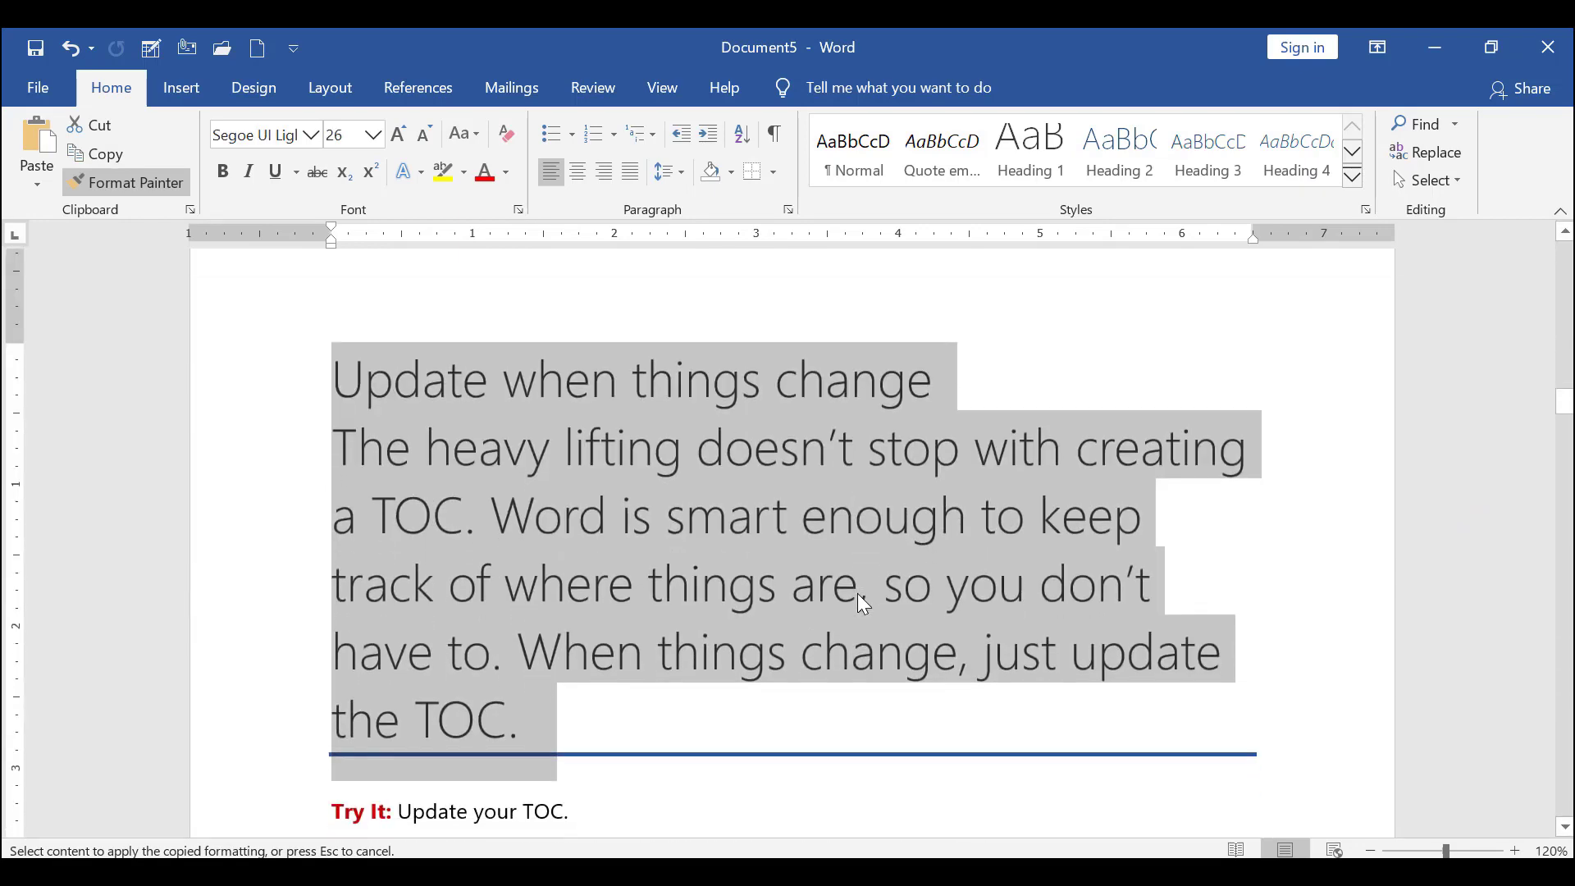
- Apply the same painted formatting to the "Use styles for headings" section text
scroll(820, 597, down, 3)
scroll(615, 569, up, 2)
scroll(615, 569, down, 10)
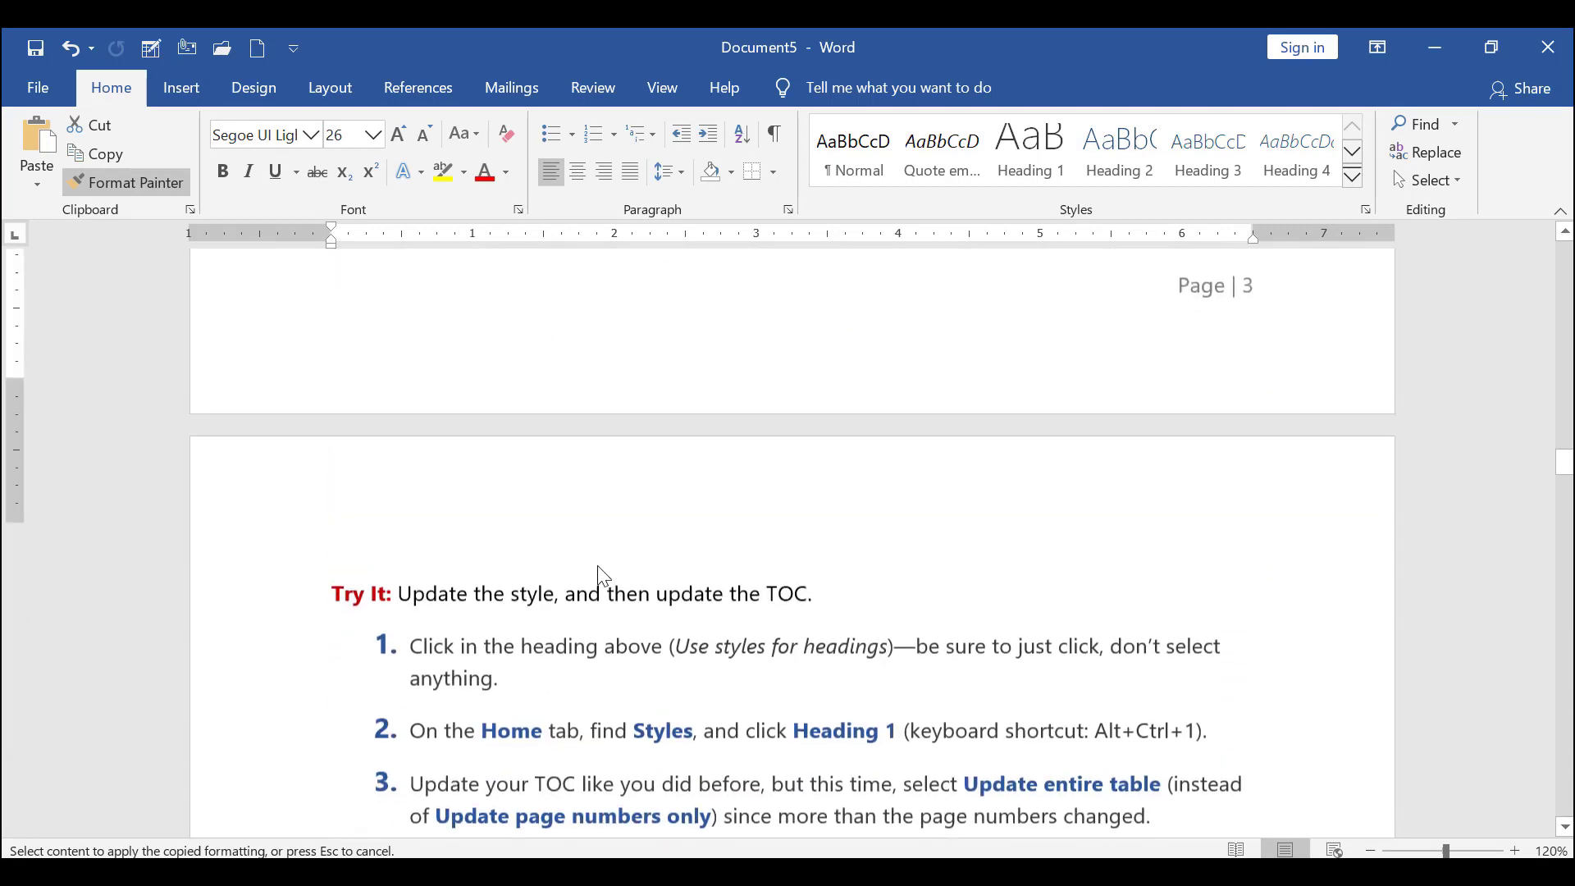
scroll(603, 576, up, 6)
drag(330, 422, 1195, 506)
scroll(661, 528, down, 9)
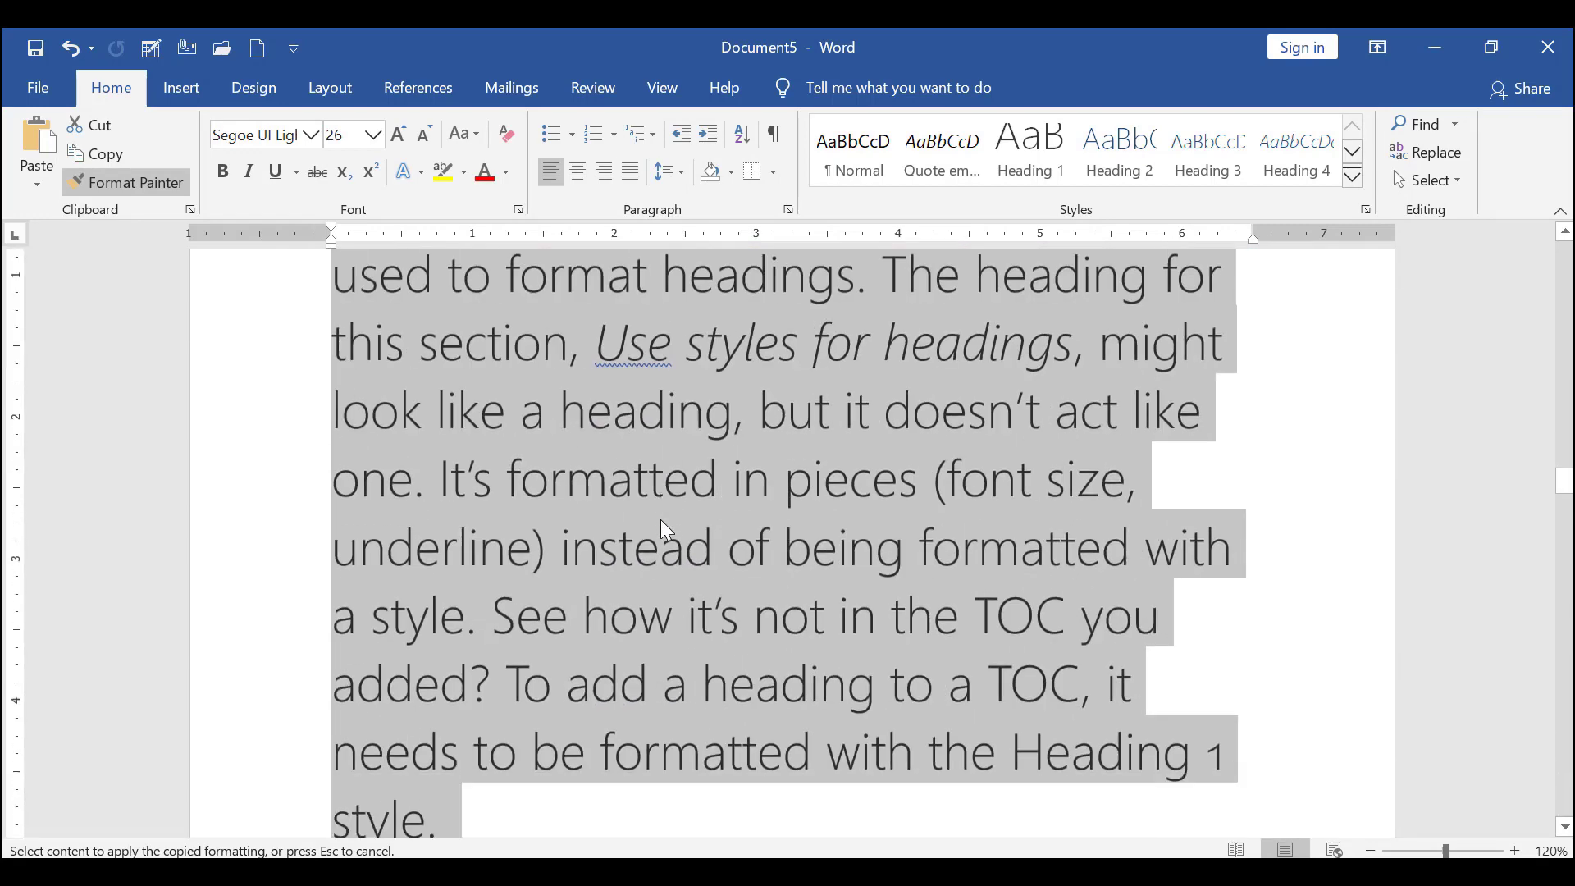
- Apply the painted formatting to the first sentence under the "Explore more" heading
scroll(663, 529, down, 15)
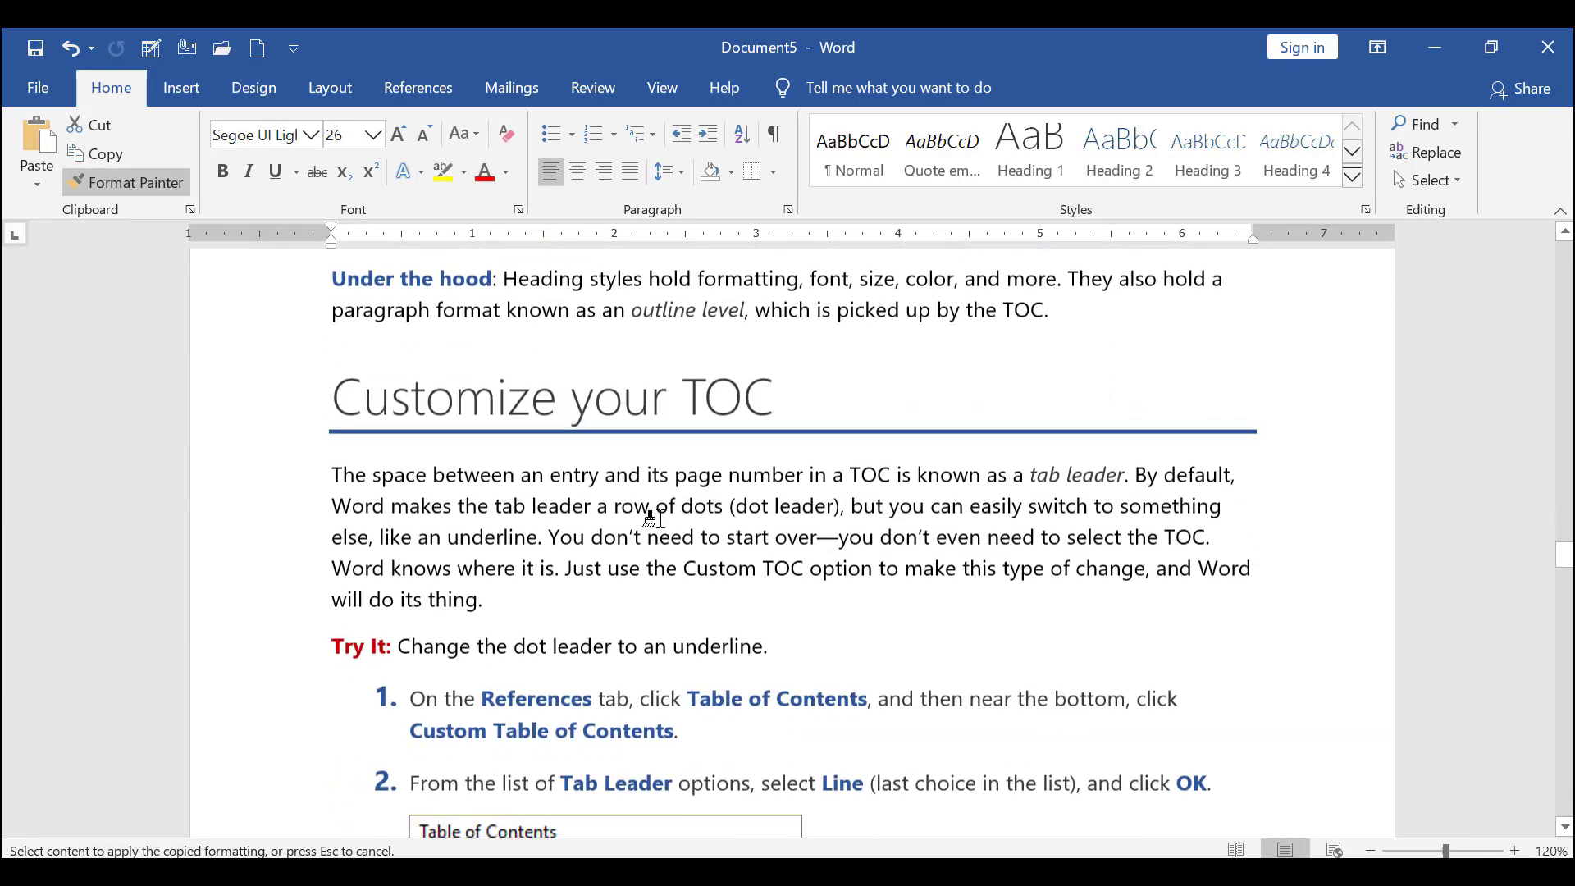
scroll(652, 518, down, 15)
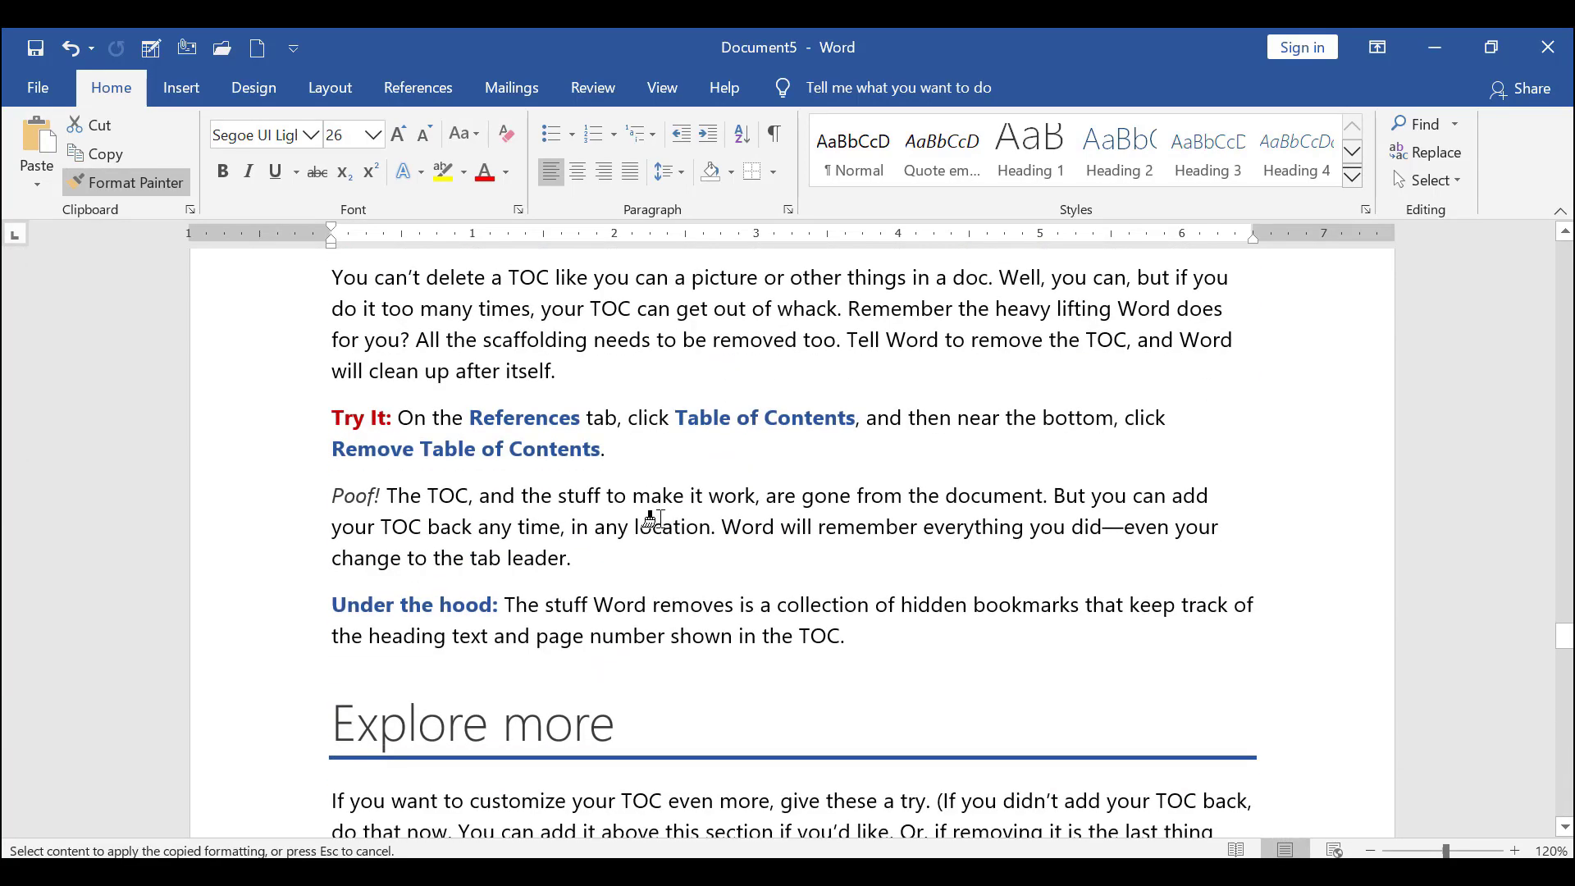
scroll(653, 518, down, 3)
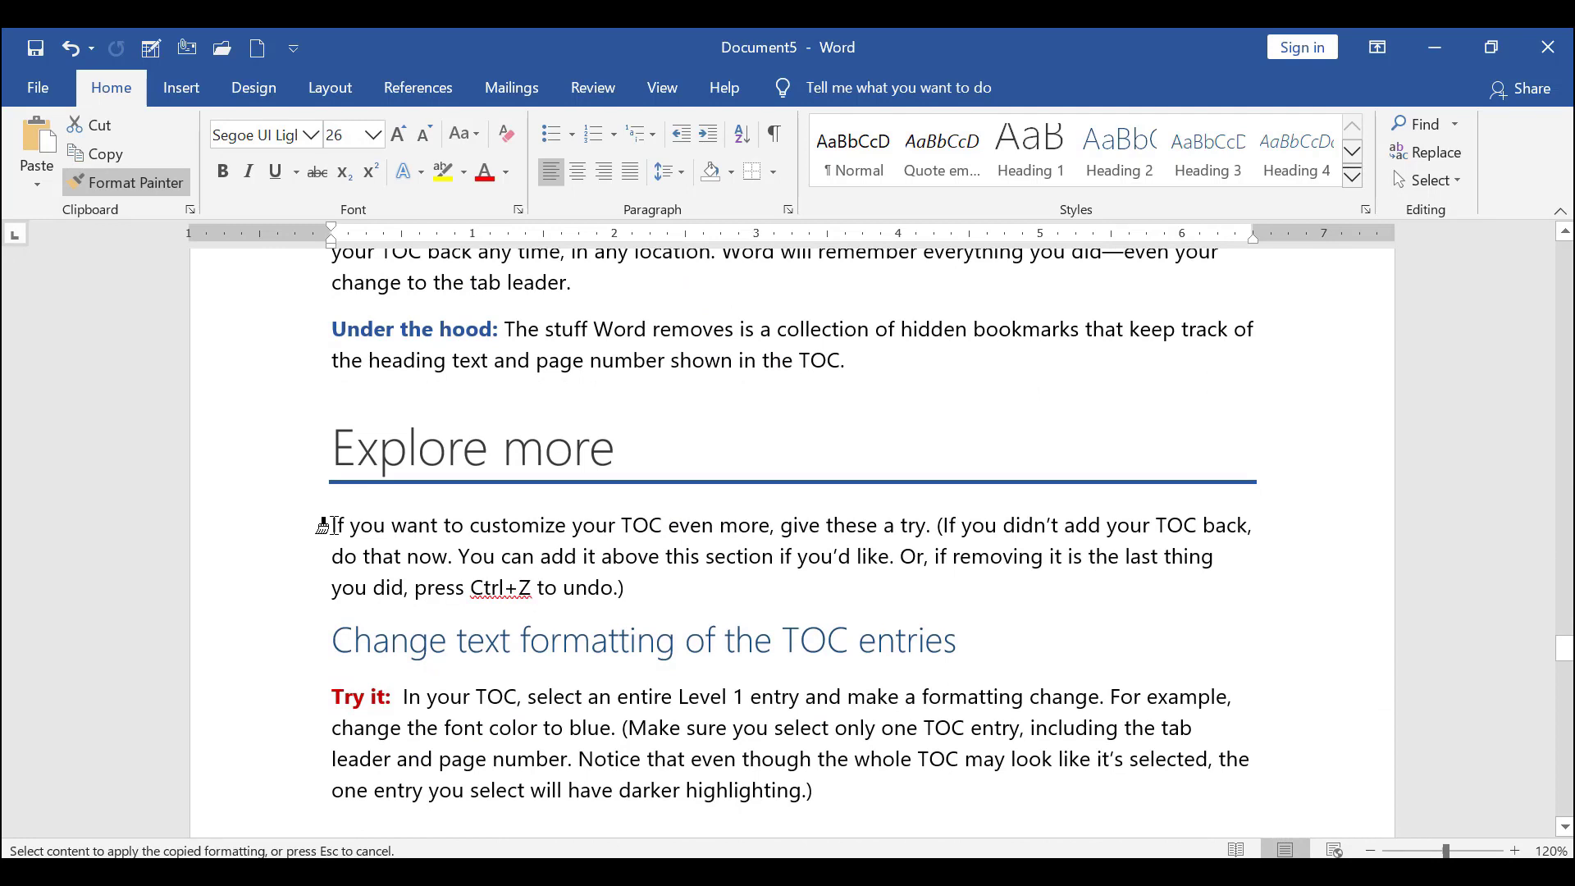
drag(332, 525, 923, 523)
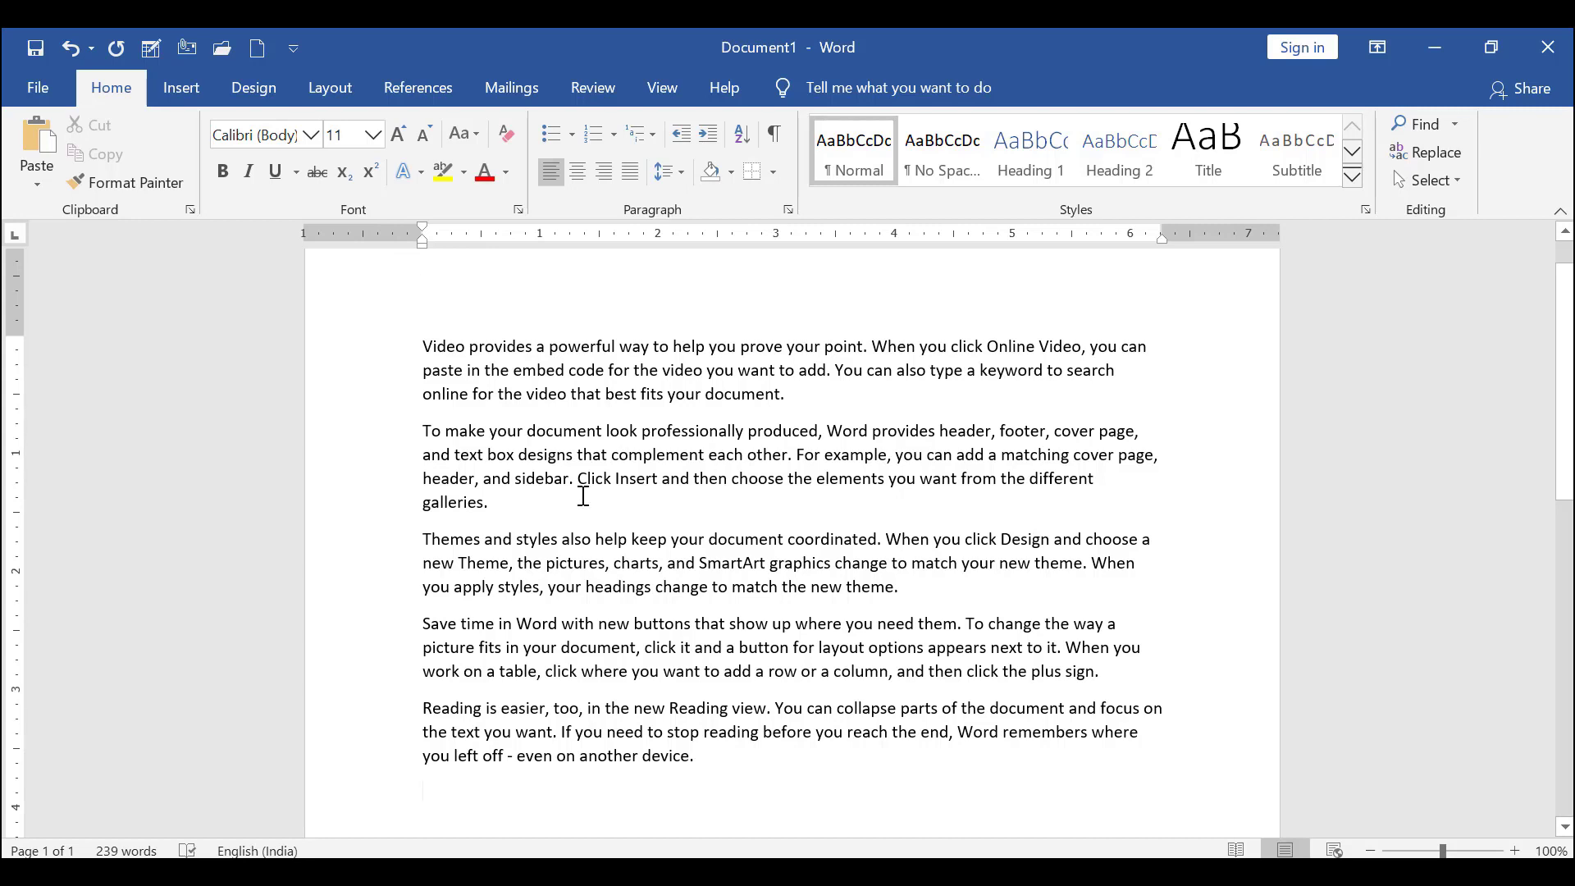
- In Document1, set the font of "Video provides a powerful way to help you prove your point" to Impact
scroll(533, 484, up, 1)
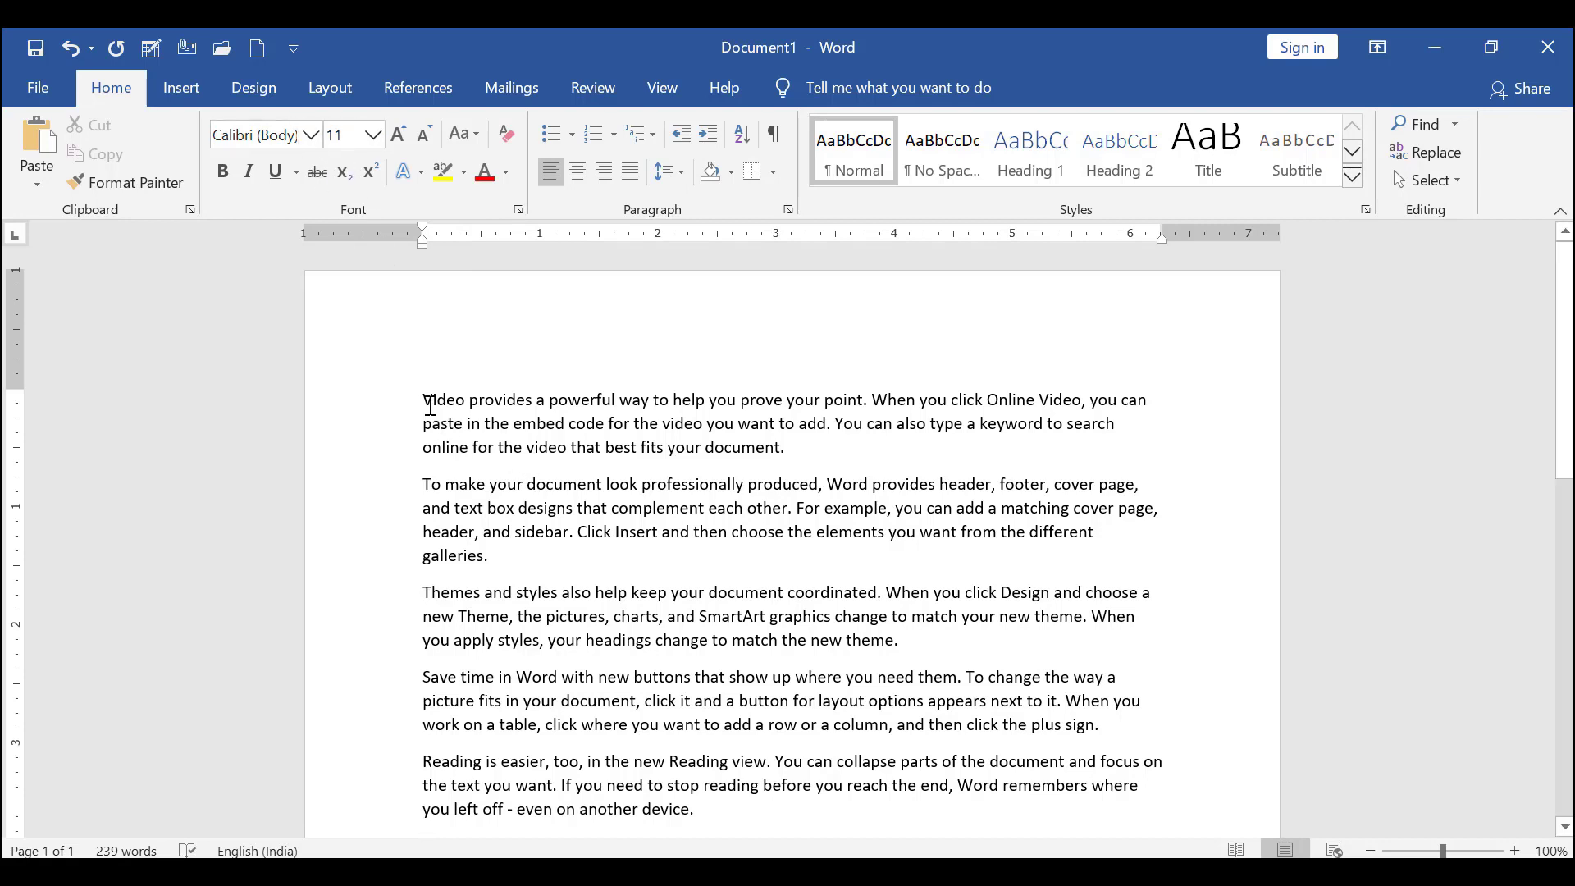
drag(425, 397, 852, 402)
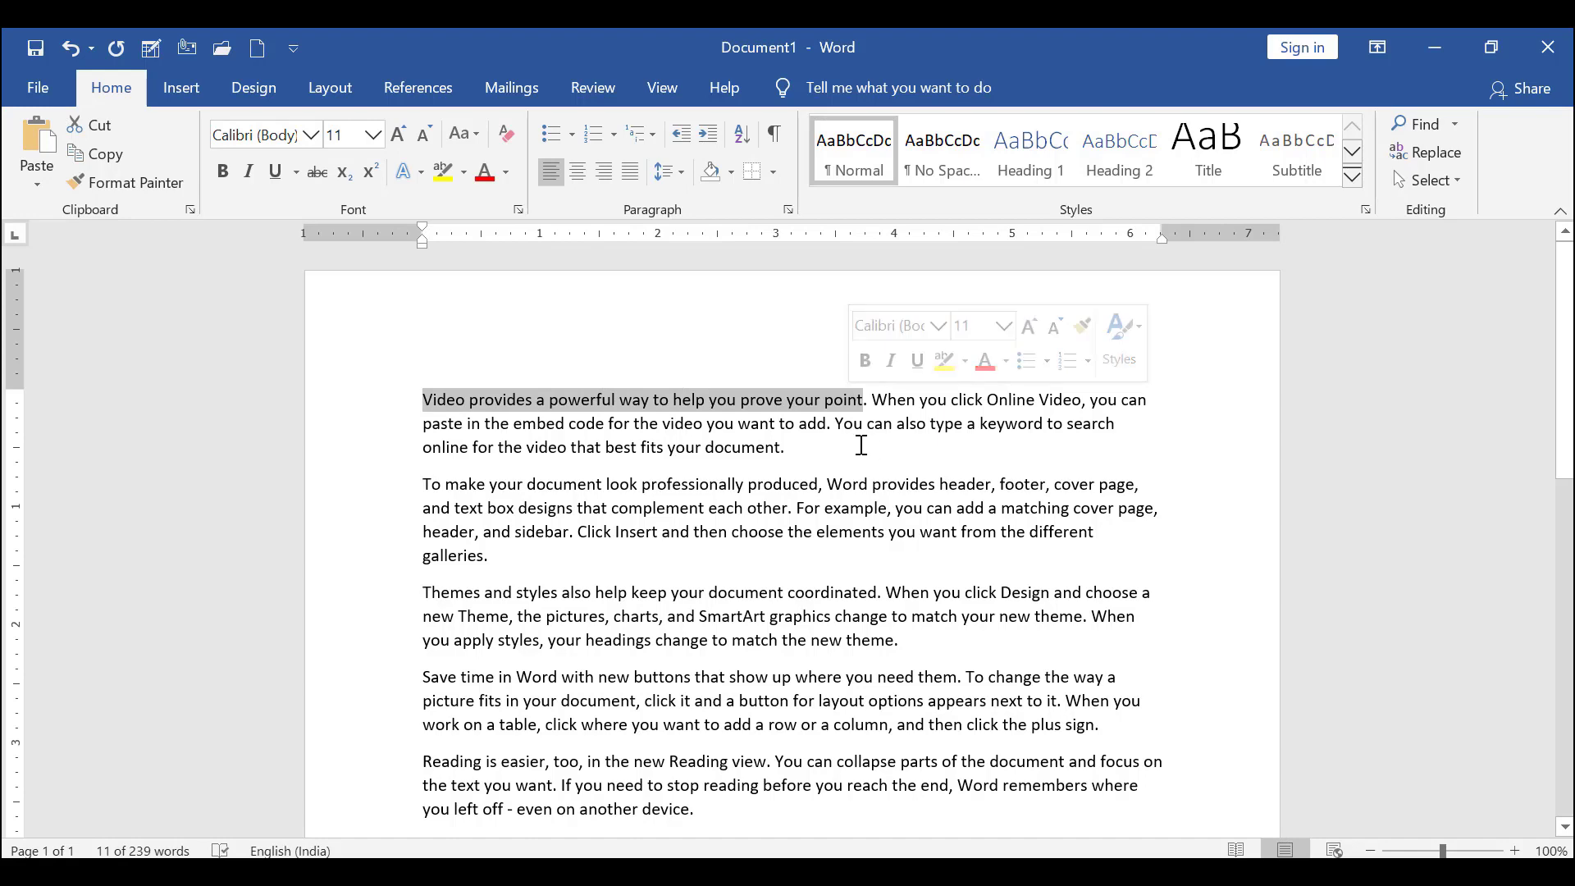
click(312, 141)
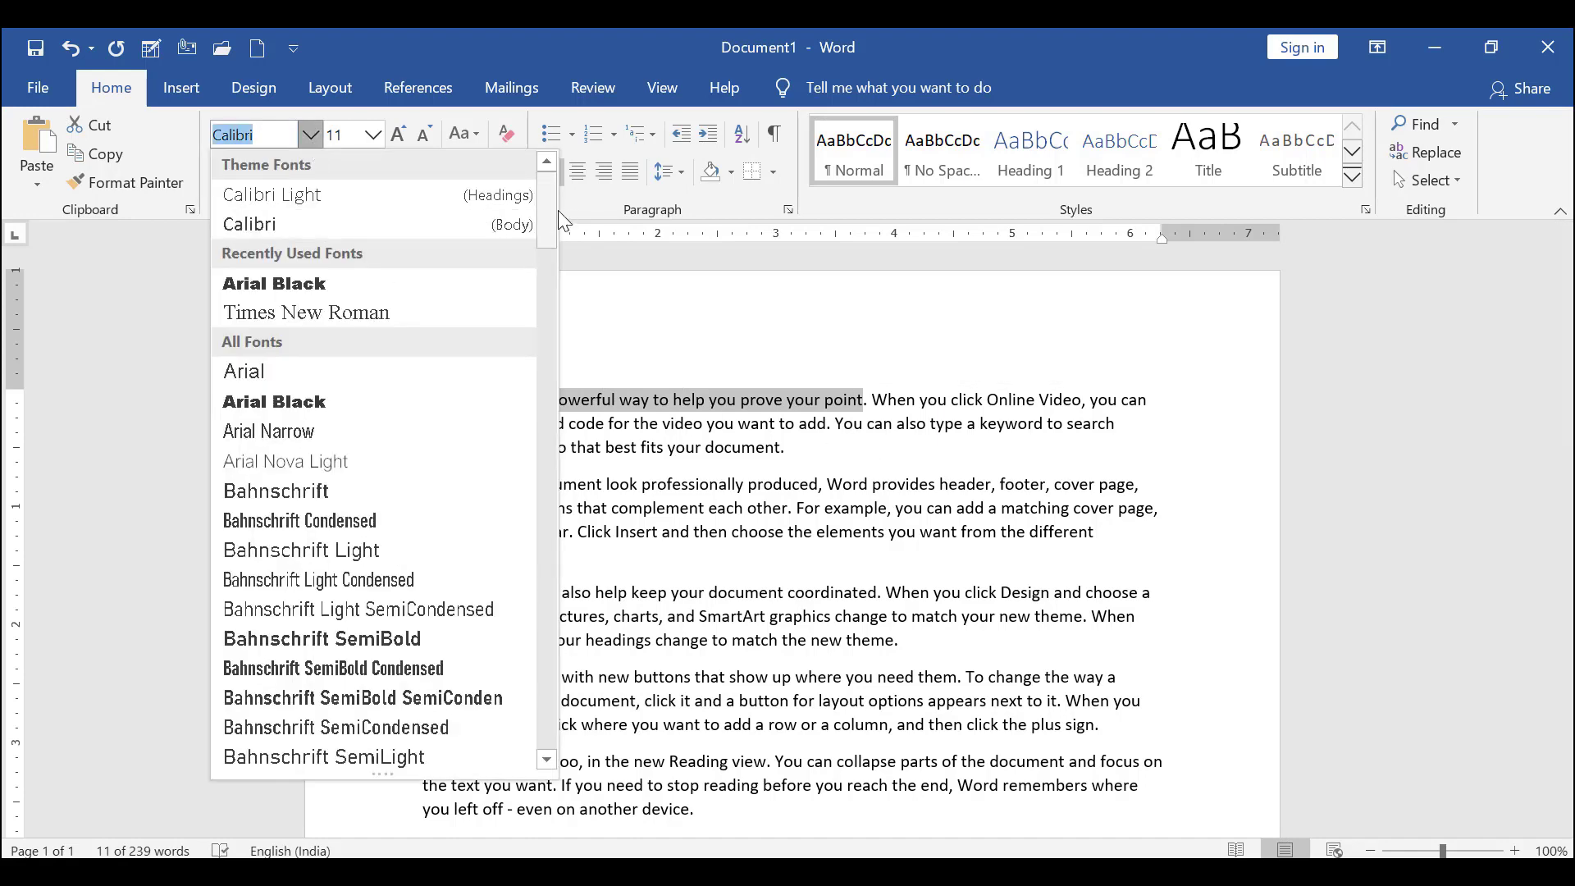
drag(546, 198, 545, 494)
drag(570, 589, 549, 383)
click(316, 453)
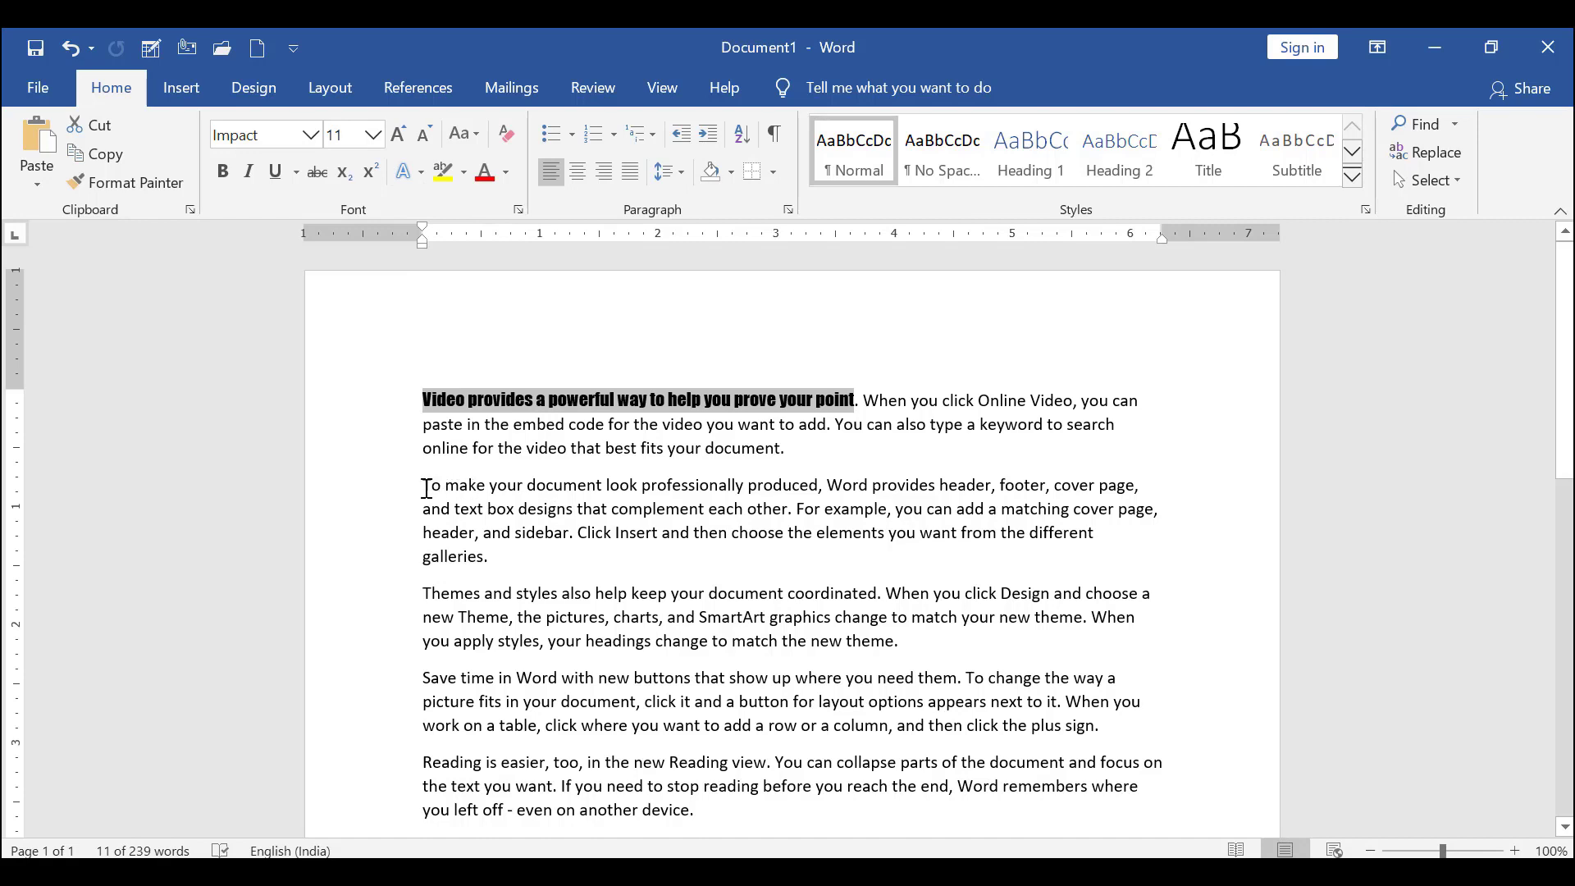
- Try font sizes 14, 20 and 48 on the phrase "To make your document look professionally produced"
drag(426, 488, 817, 487)
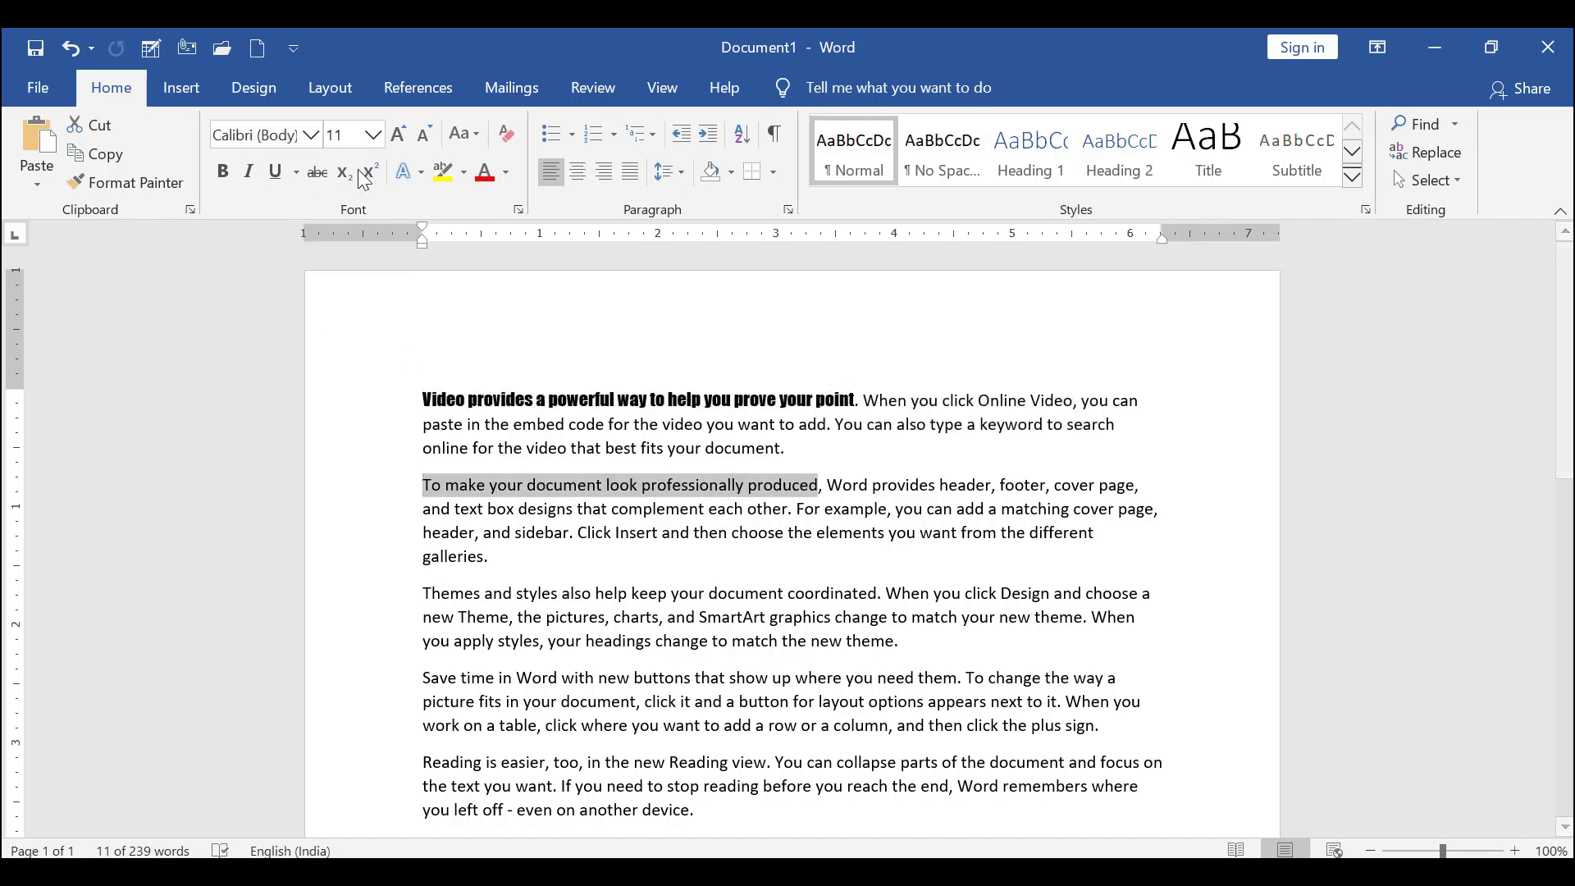
click(369, 136)
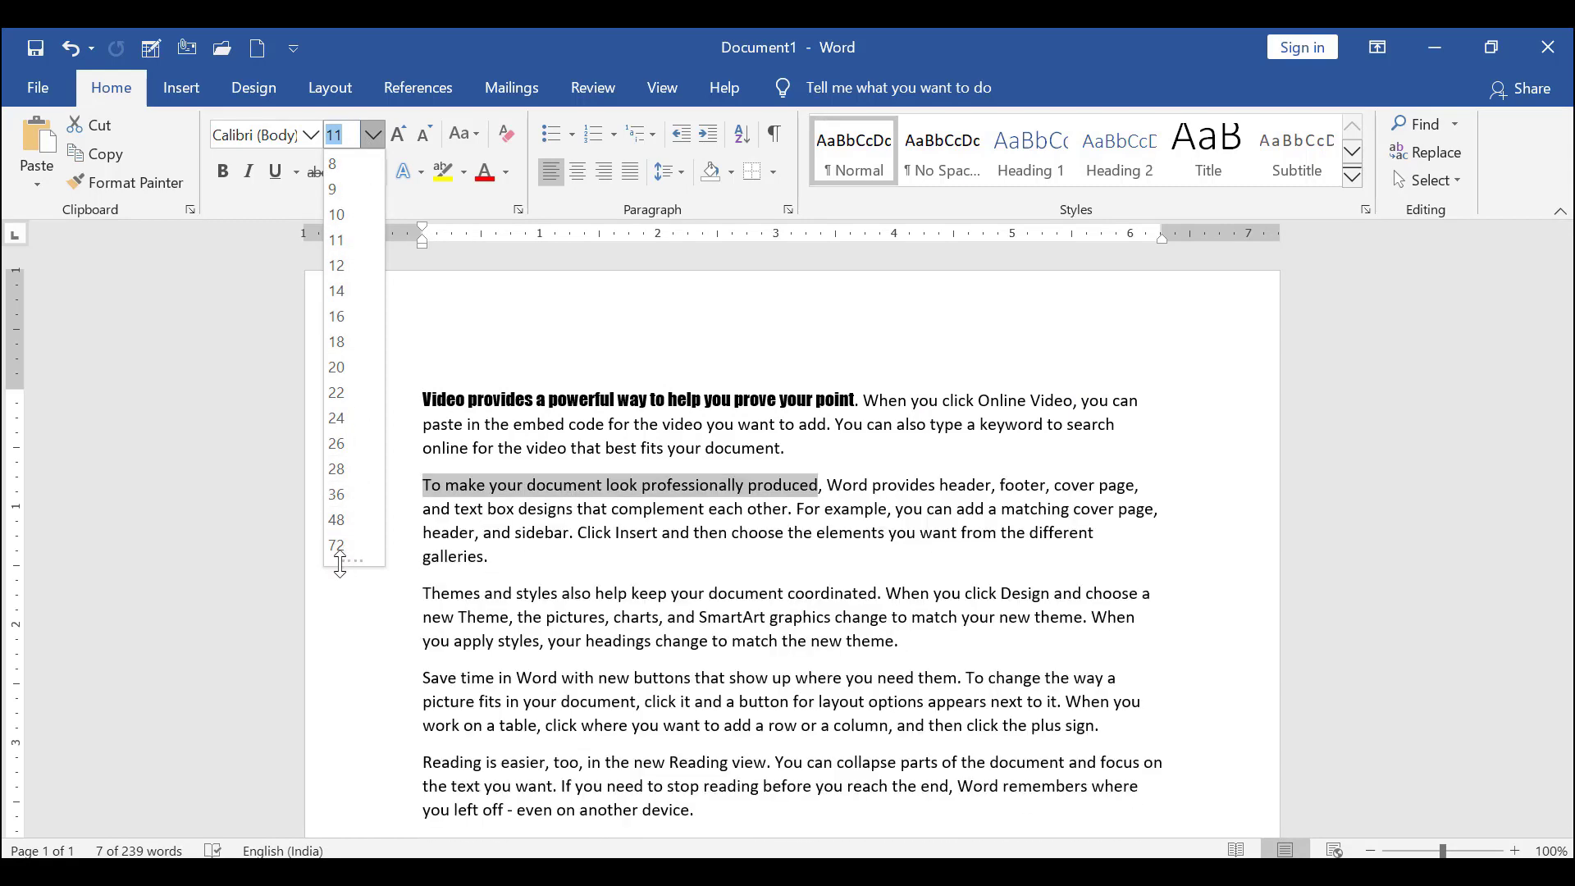
key(Escape)
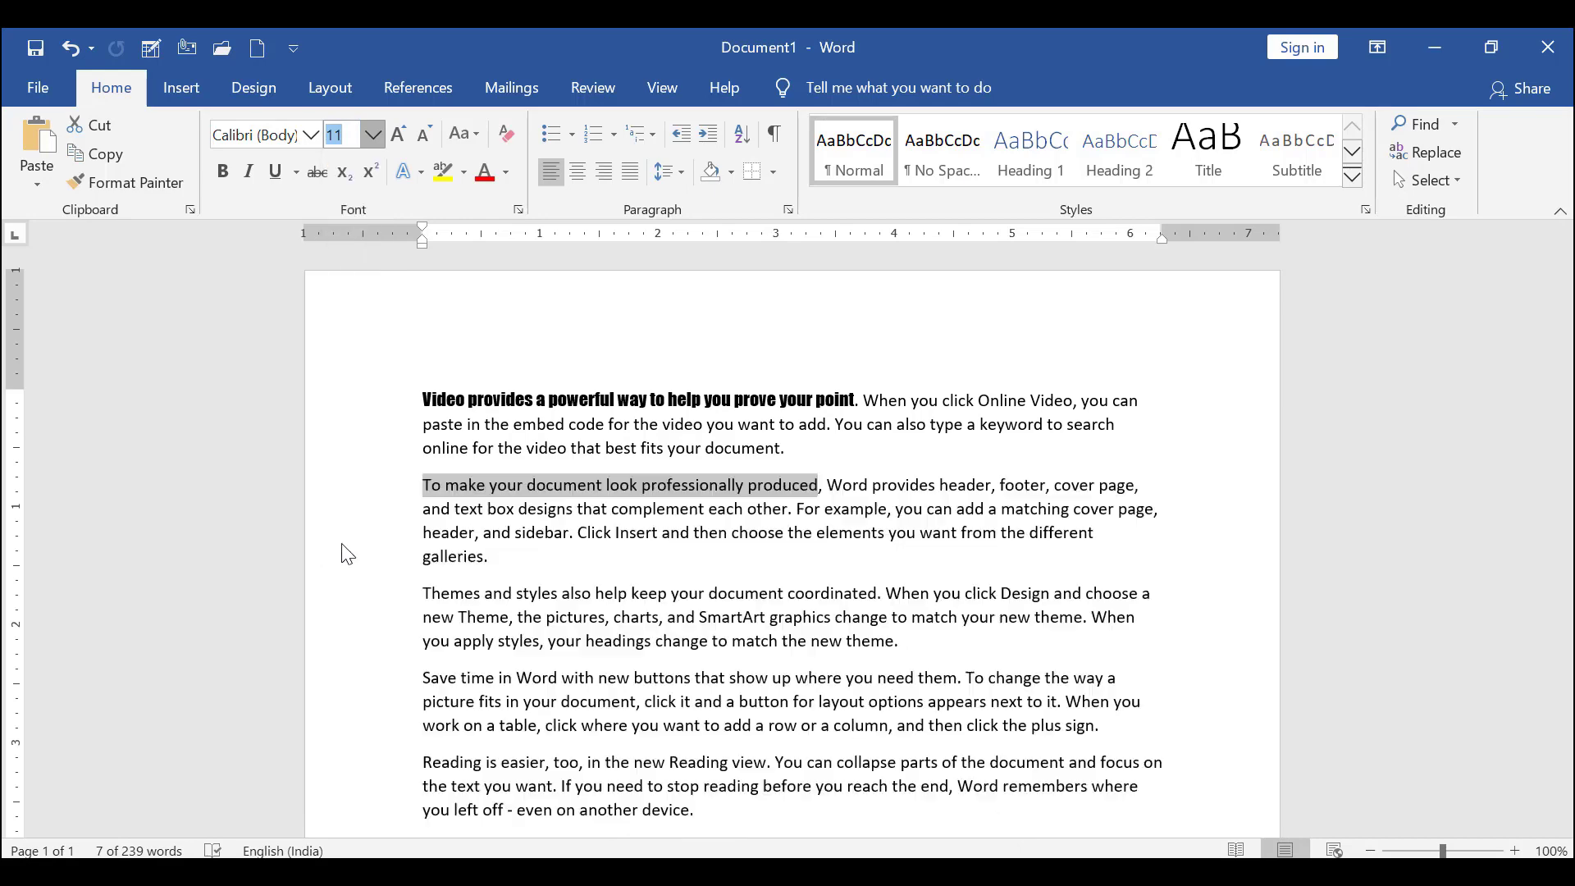
click(372, 134)
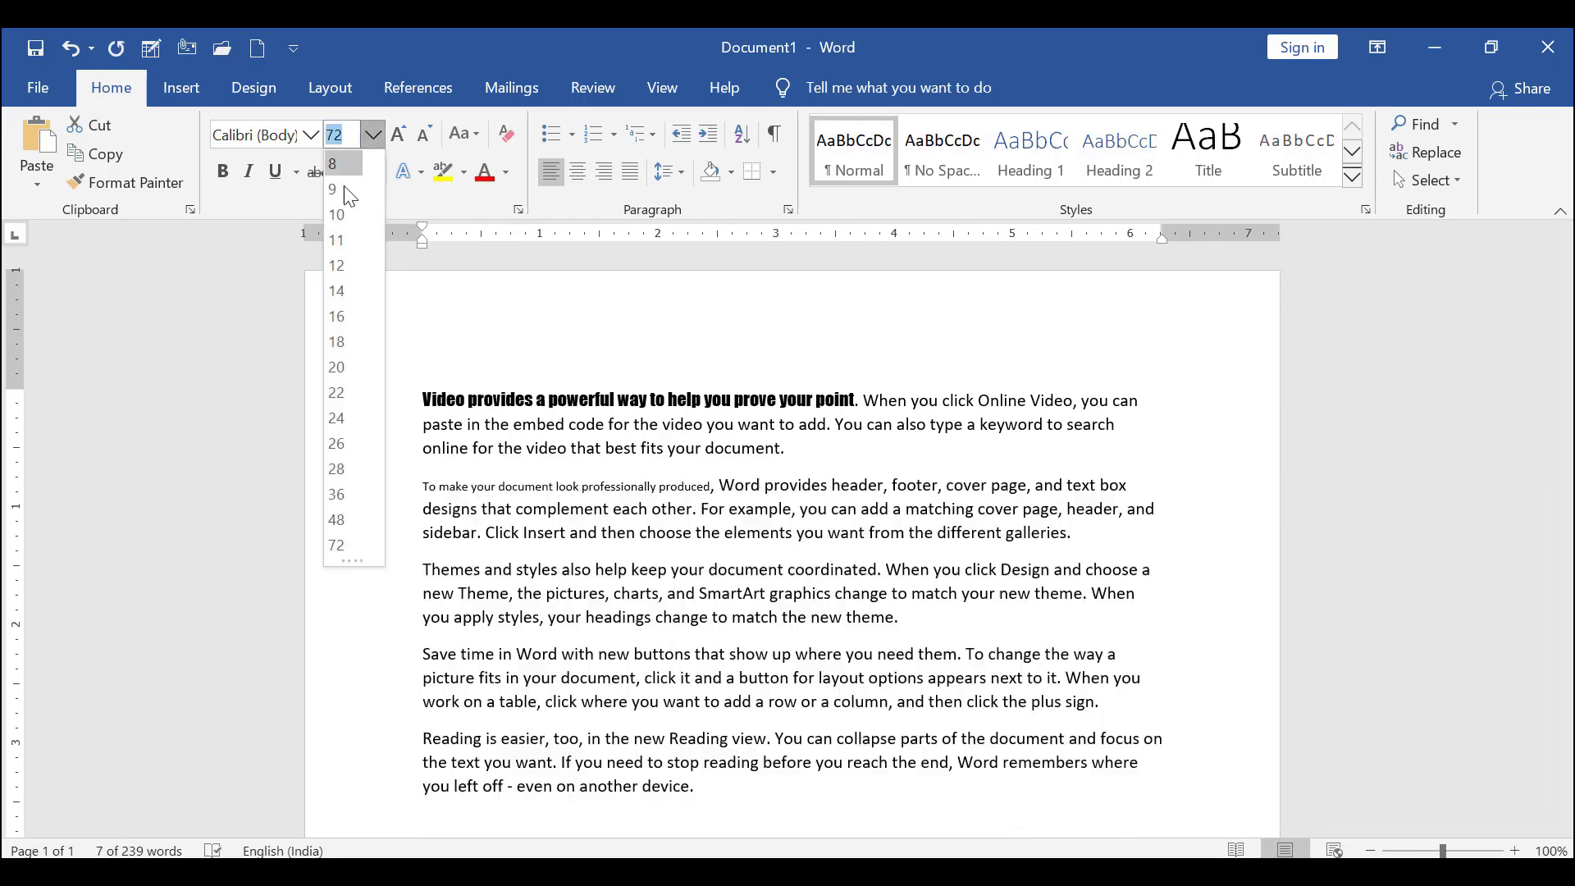
click(333, 288)
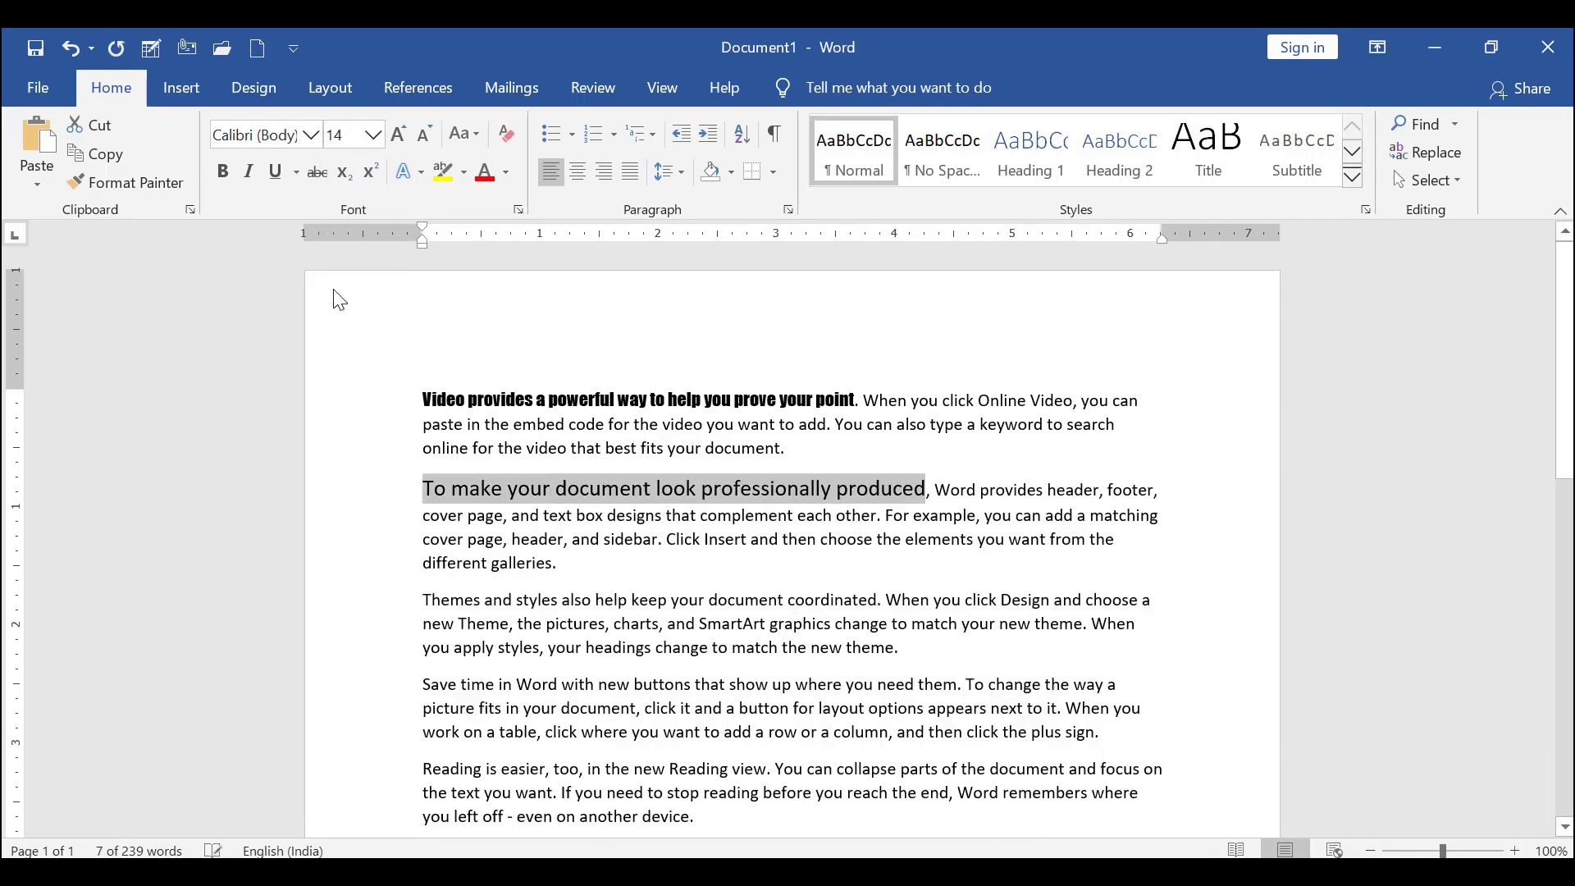
click(372, 134)
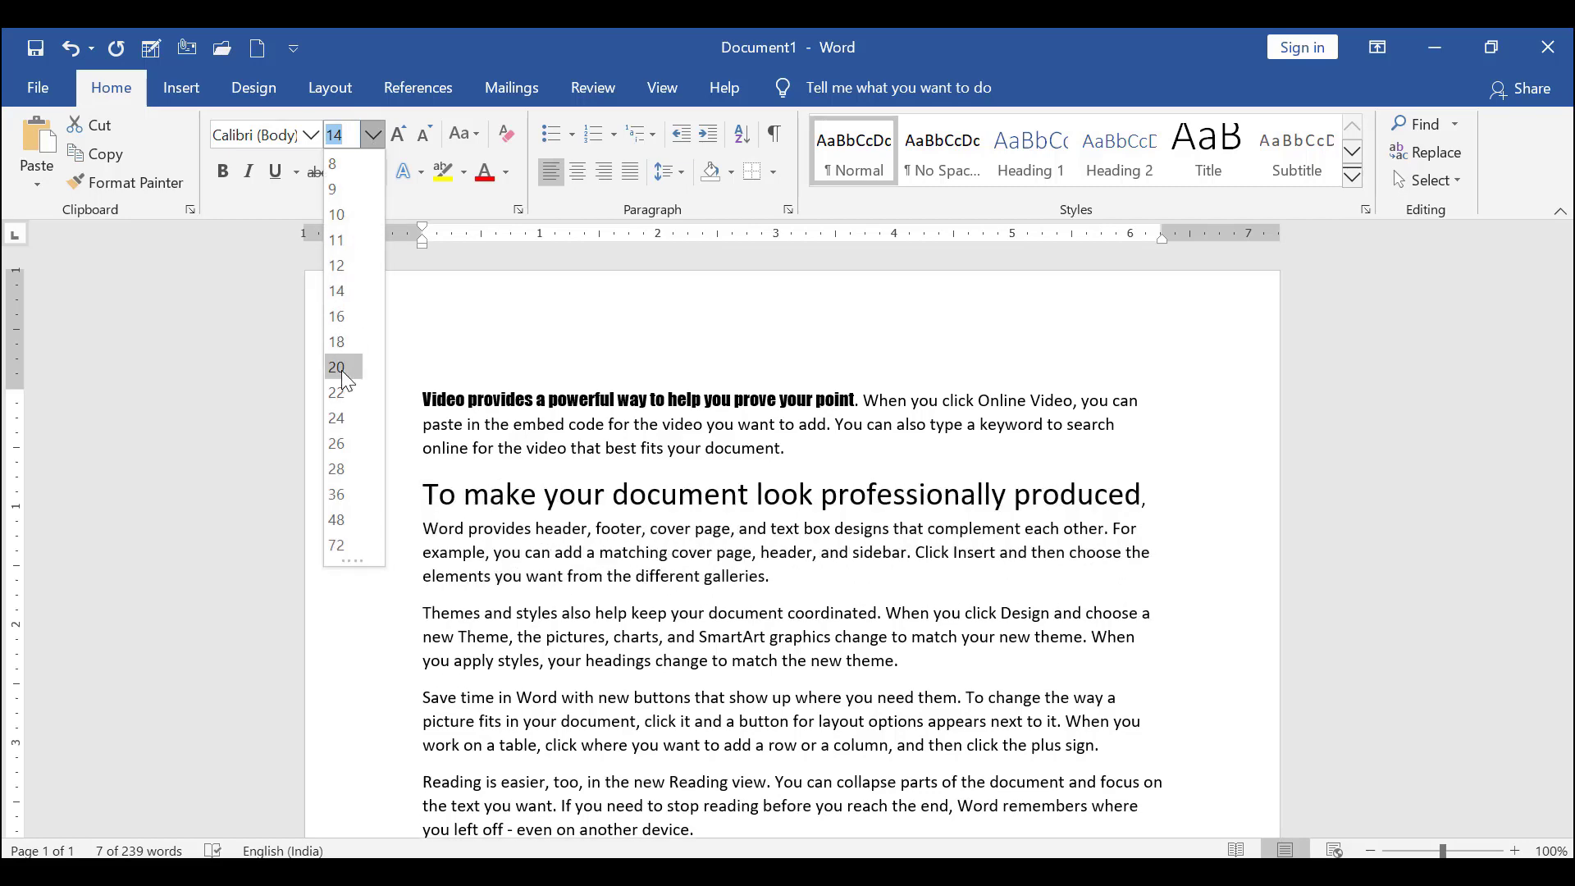
click(343, 379)
click(372, 135)
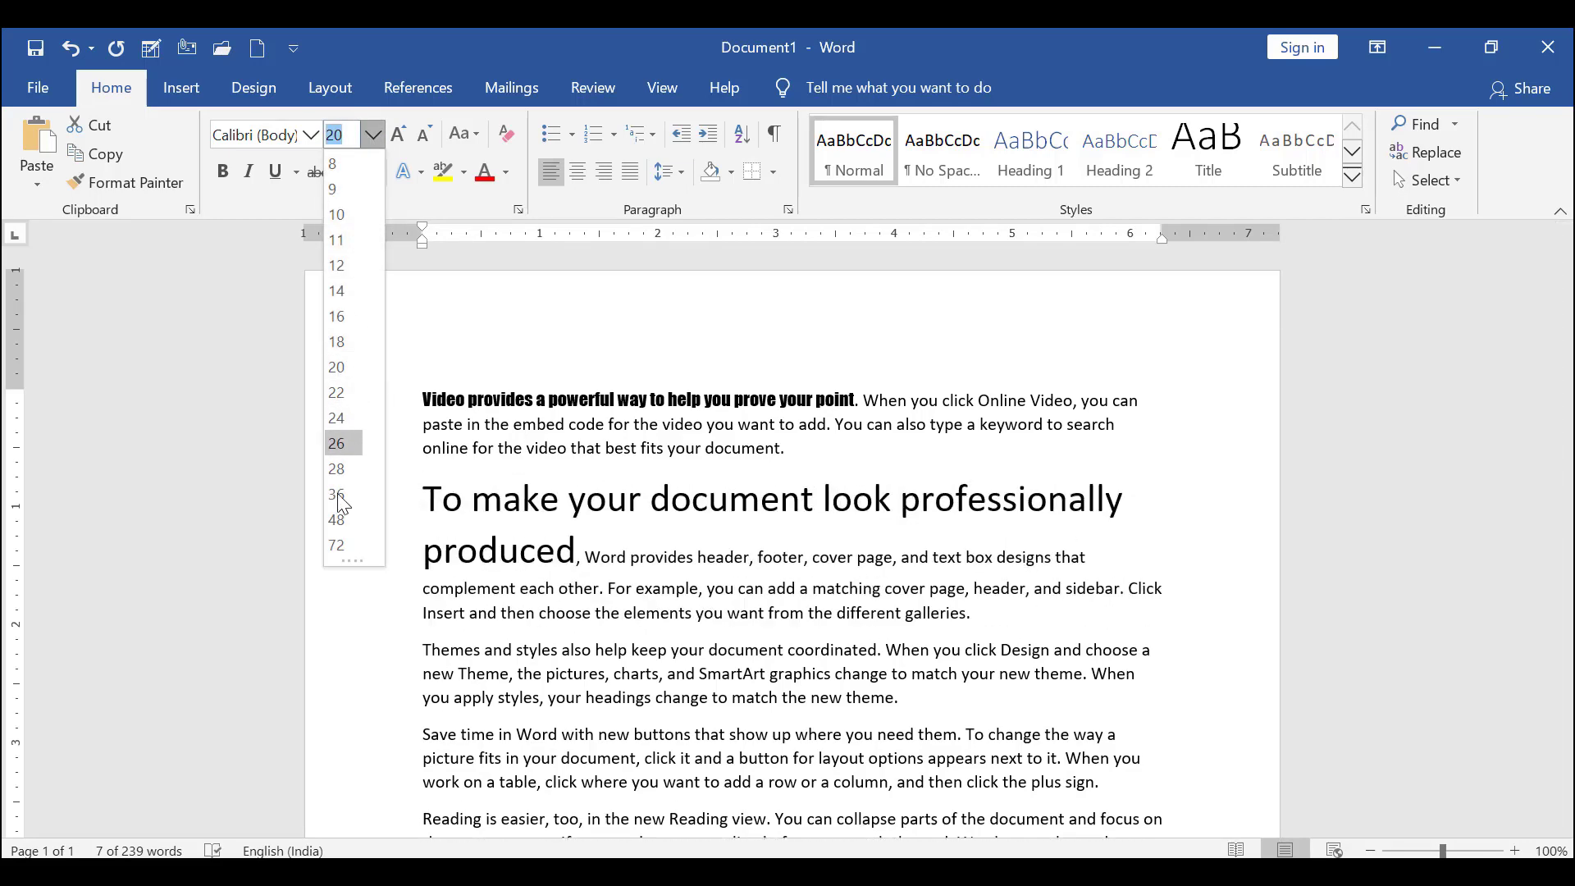
click(341, 516)
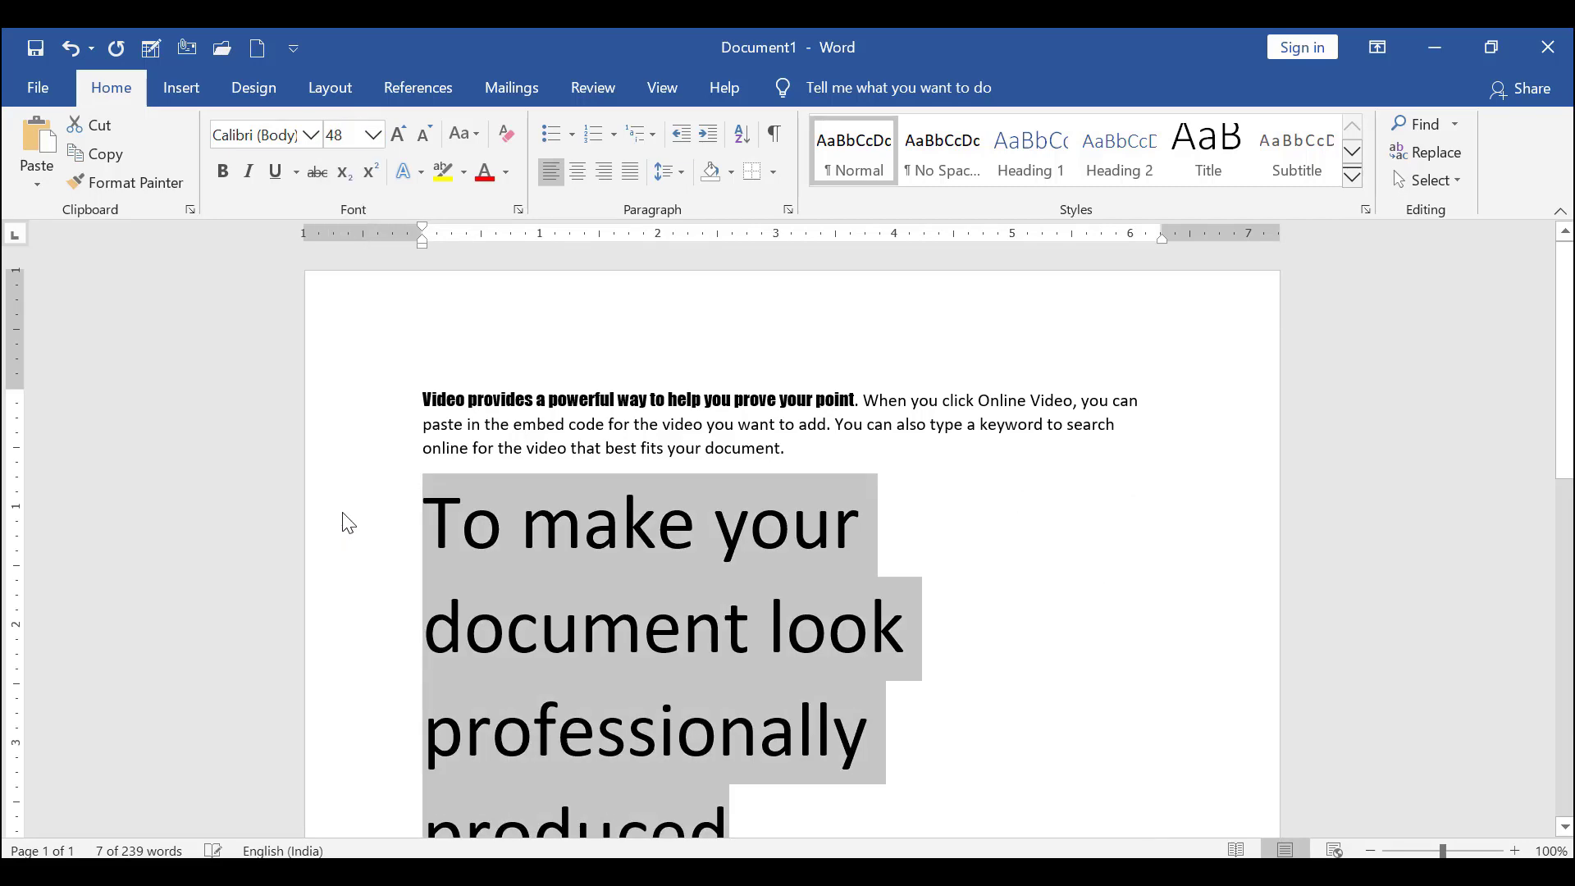
- Set the enlarged phrase in the second paragraph back to font size 11 and deselect it
click(373, 135)
click(347, 248)
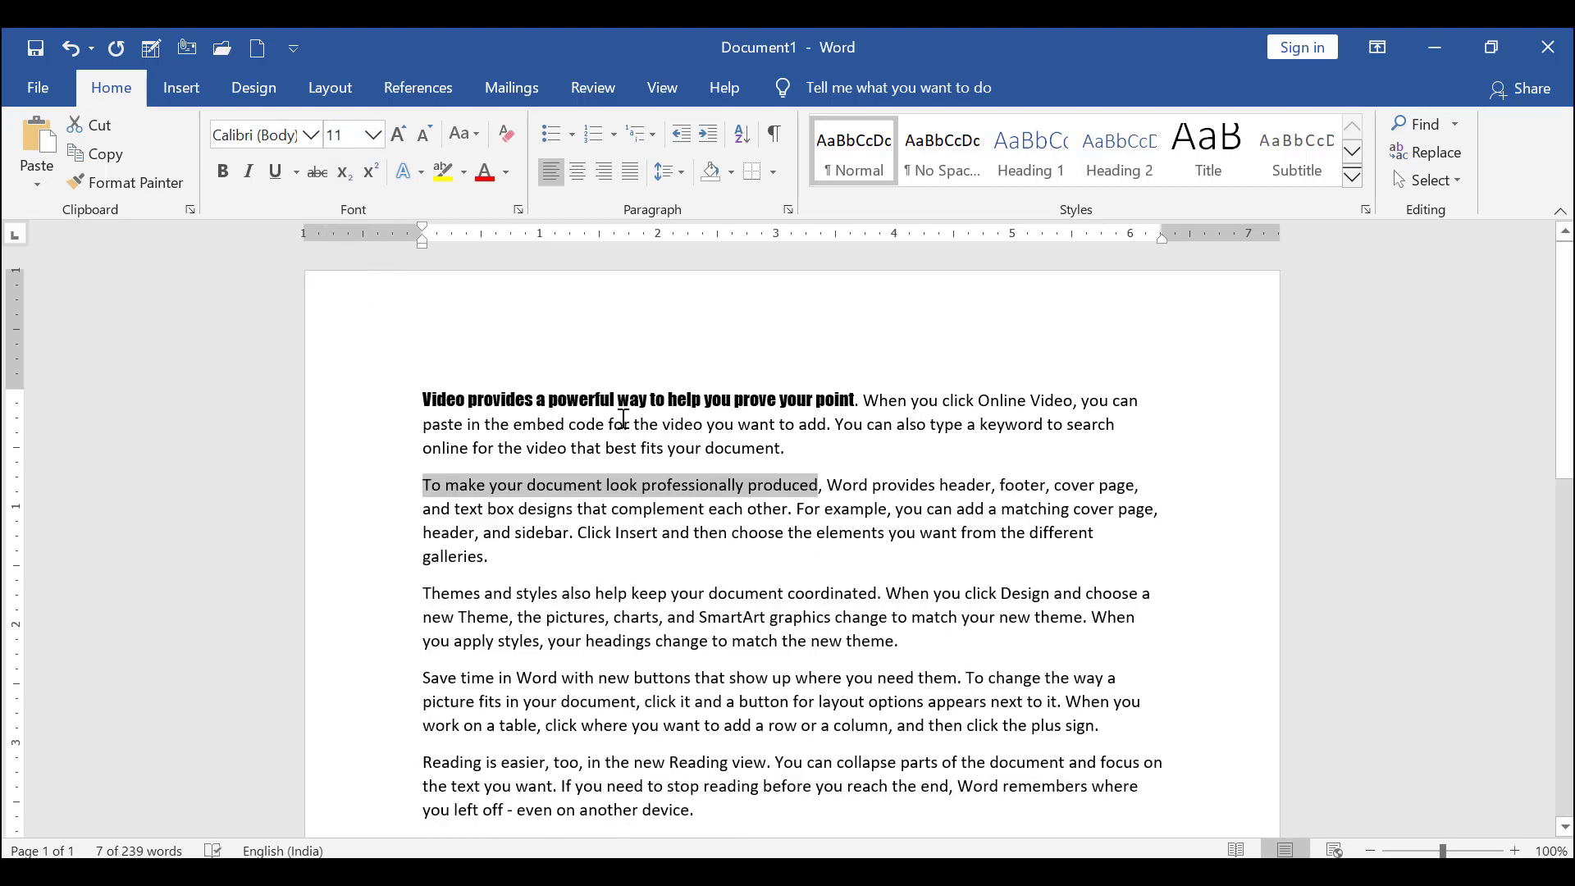
click(826, 488)
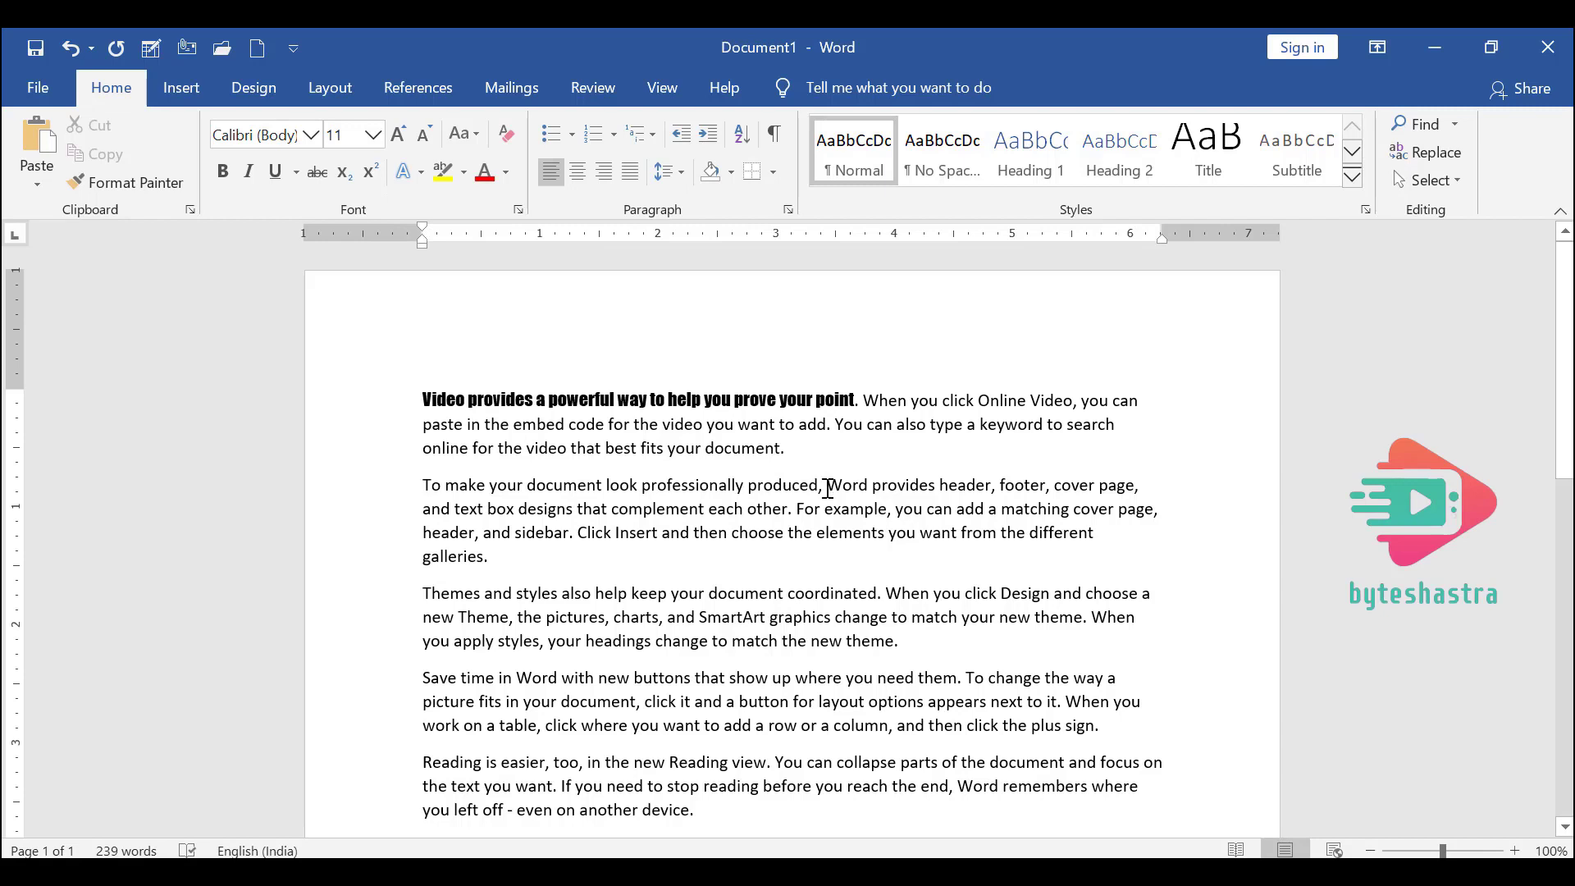
- Select "Word provides heade" in the second paragraph and grow its font size in steps to 36
drag(827, 488, 984, 485)
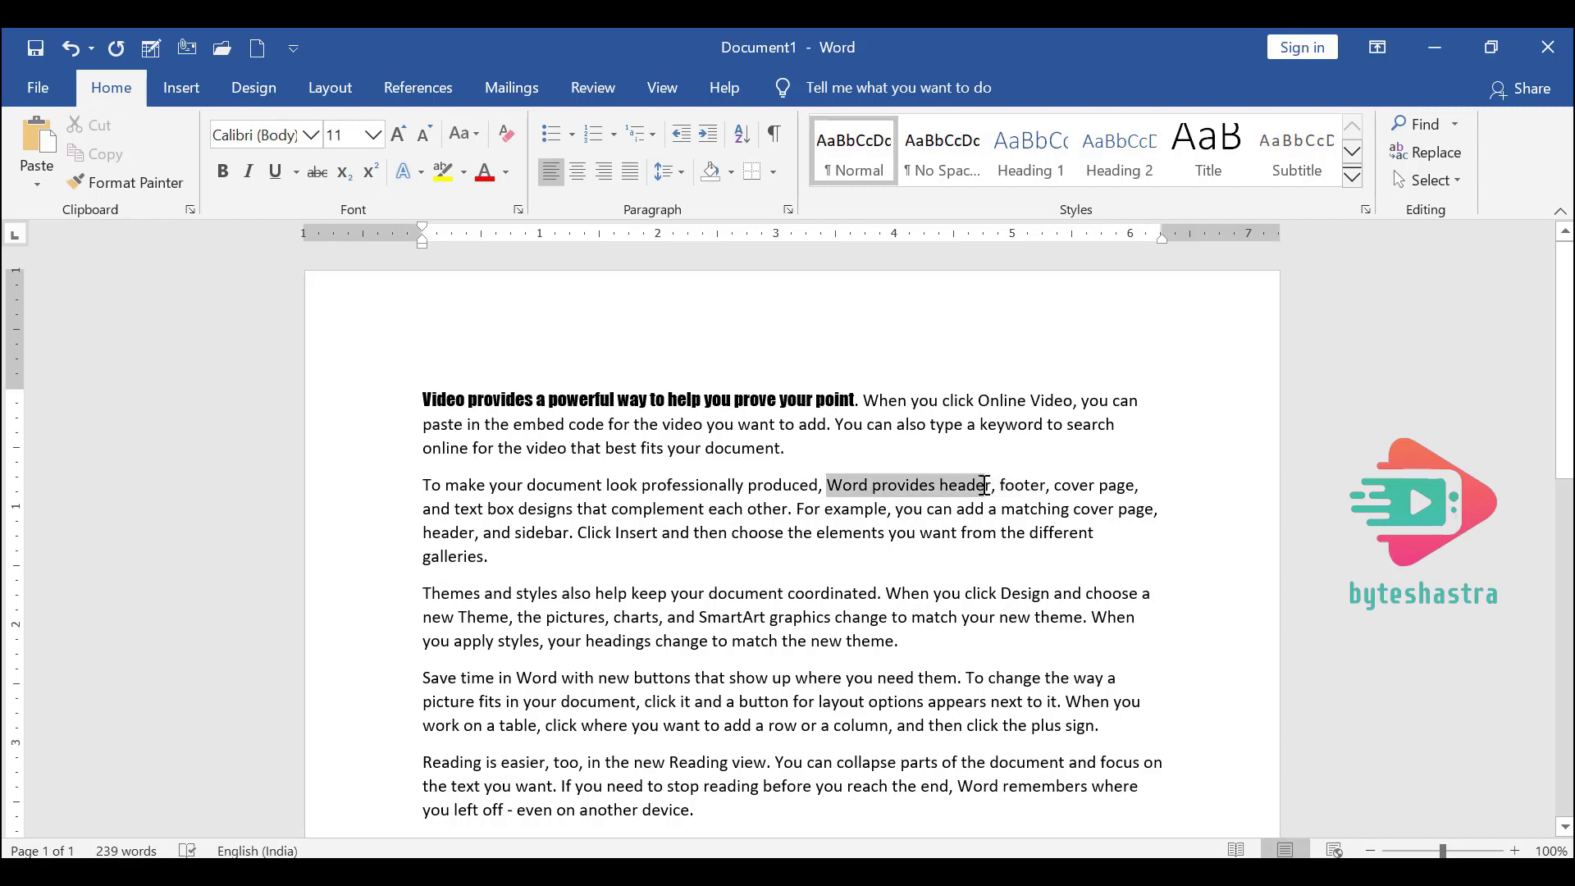
click(396, 139)
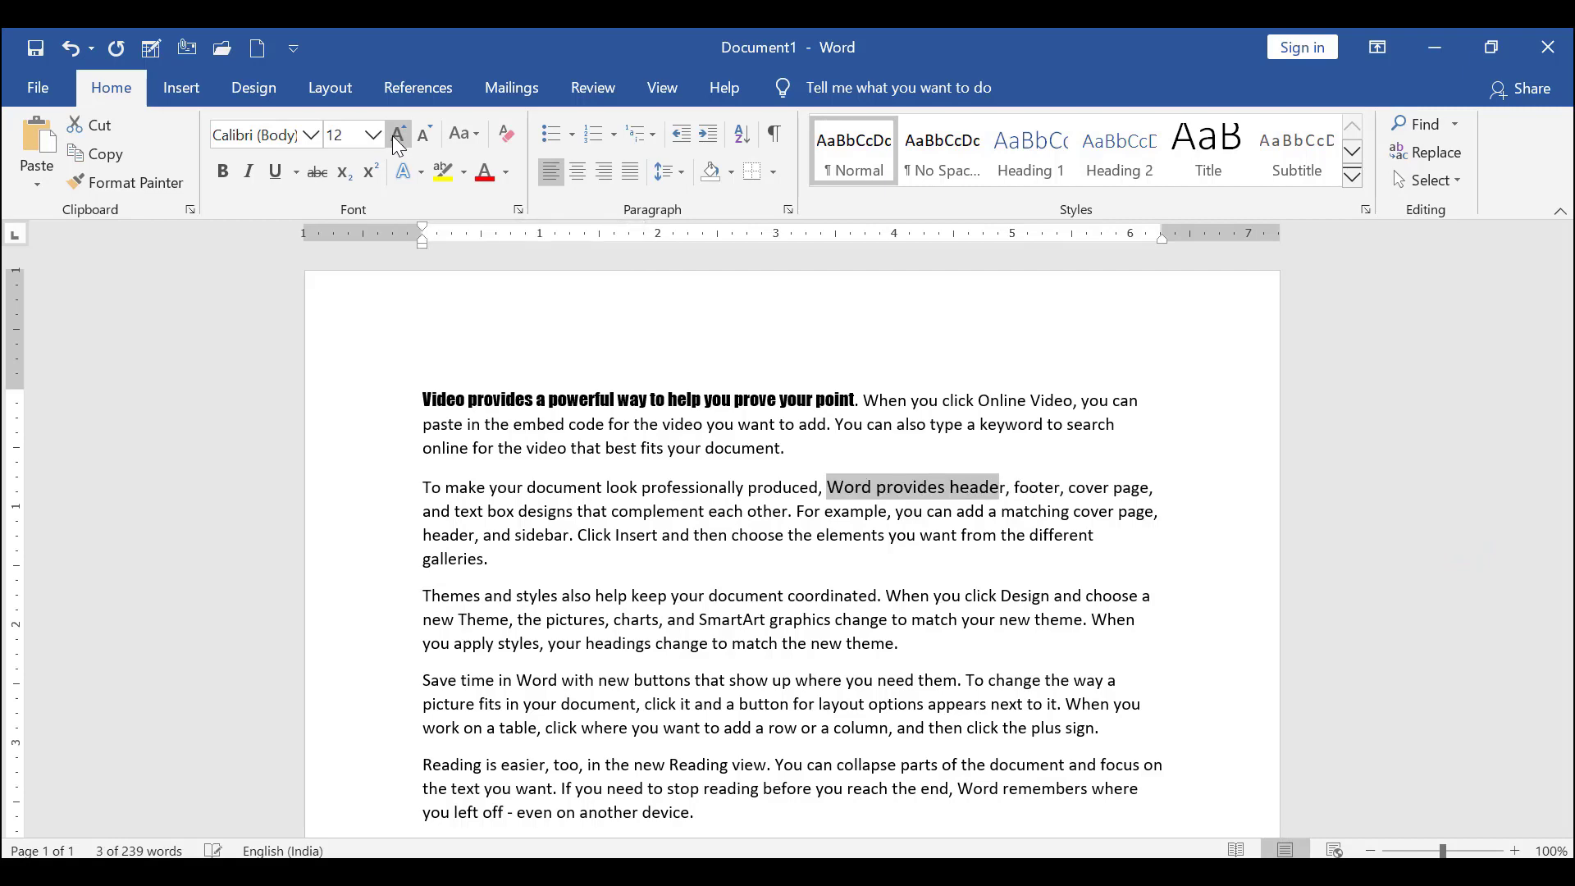
click(396, 139)
click(397, 140)
click(397, 139)
click(397, 139)
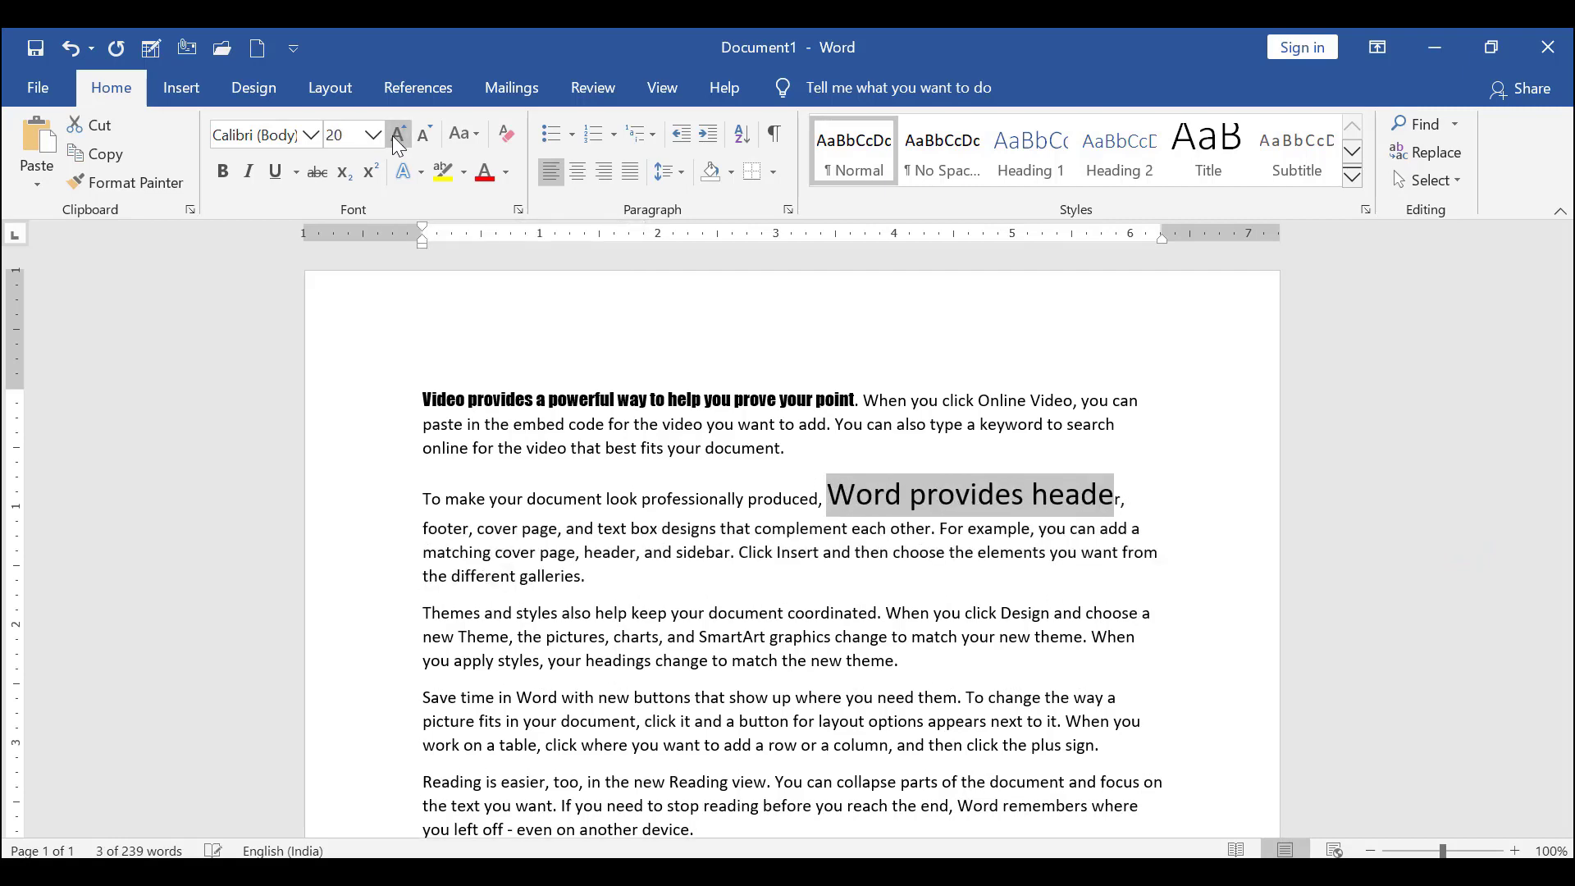
click(396, 140)
click(397, 139)
click(397, 139)
click(397, 139)
click(397, 139)
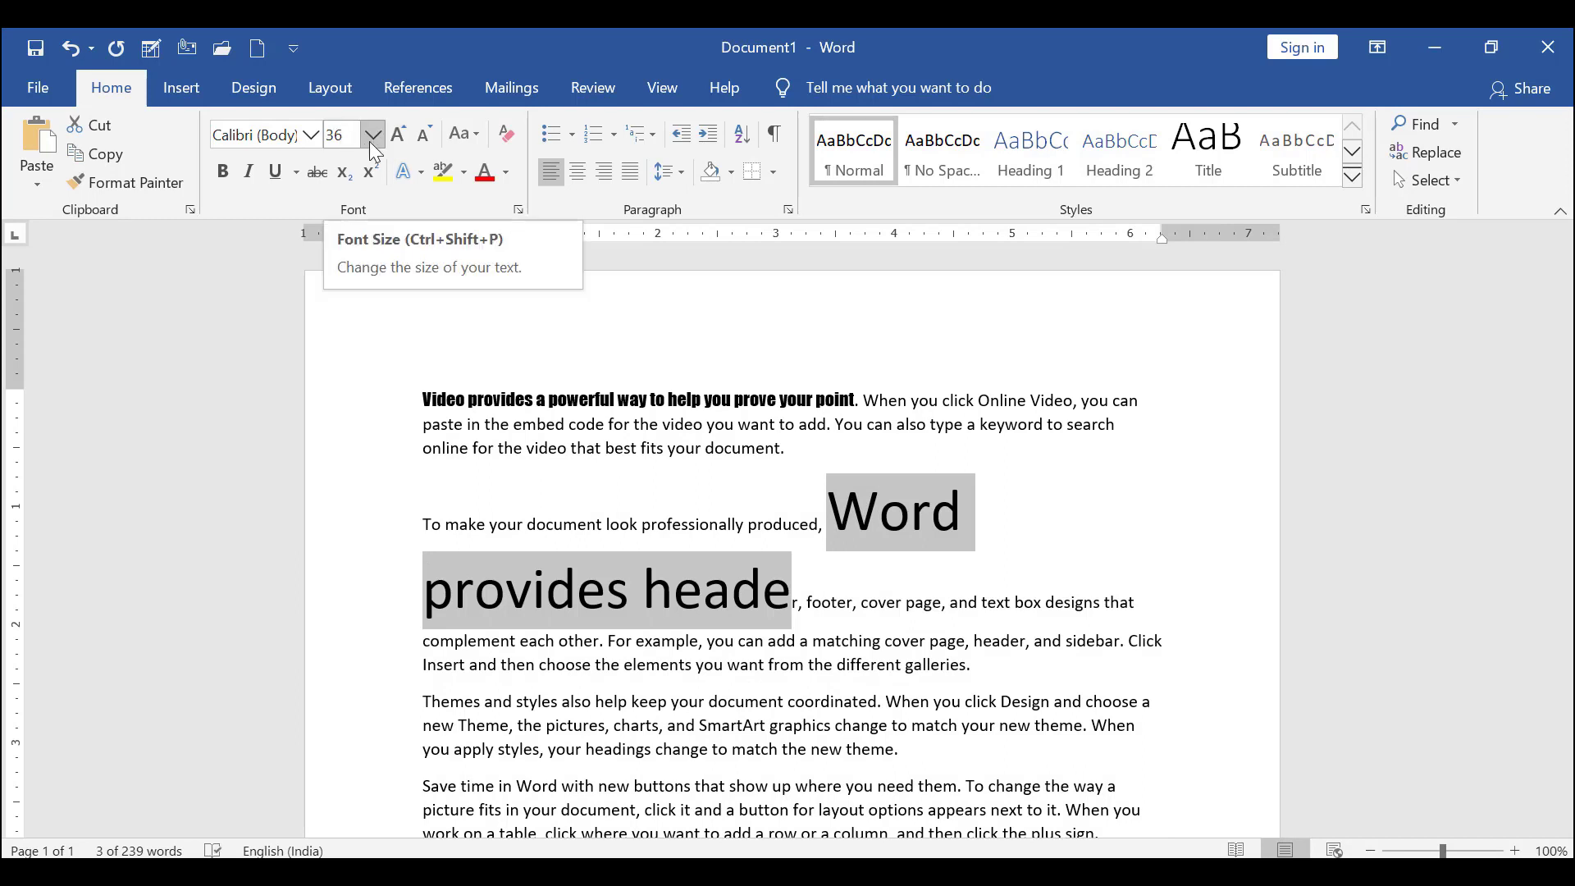
- Keep growing the selected "Word provides heade" text in steps up to font size 110
click(399, 135)
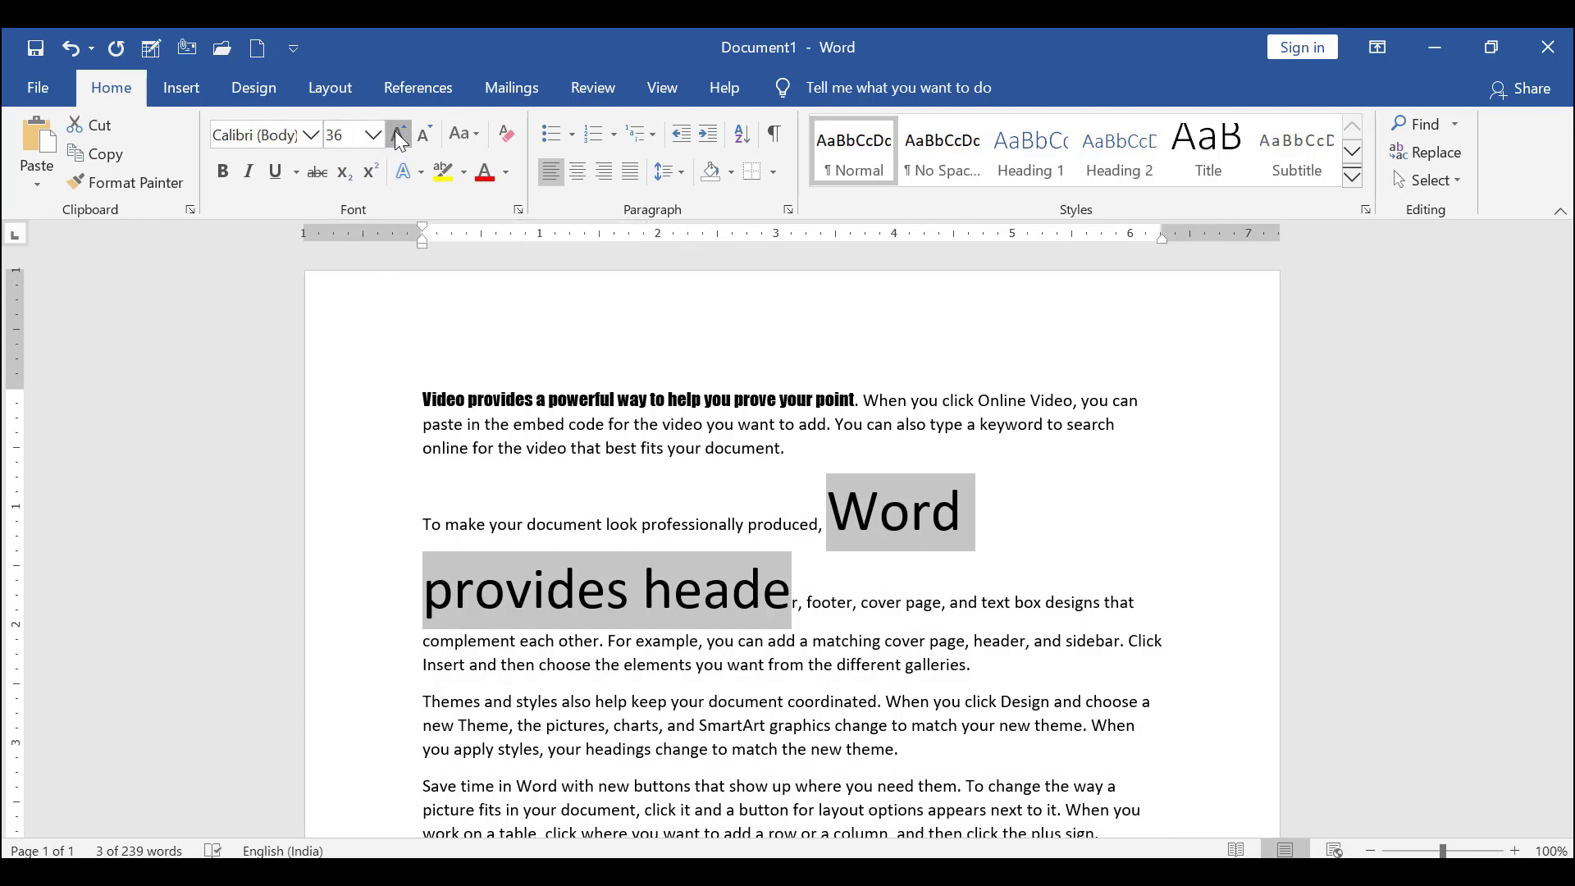
click(399, 136)
click(399, 135)
click(399, 135)
click(398, 136)
click(398, 135)
click(399, 135)
click(399, 135)
click(398, 135)
click(398, 136)
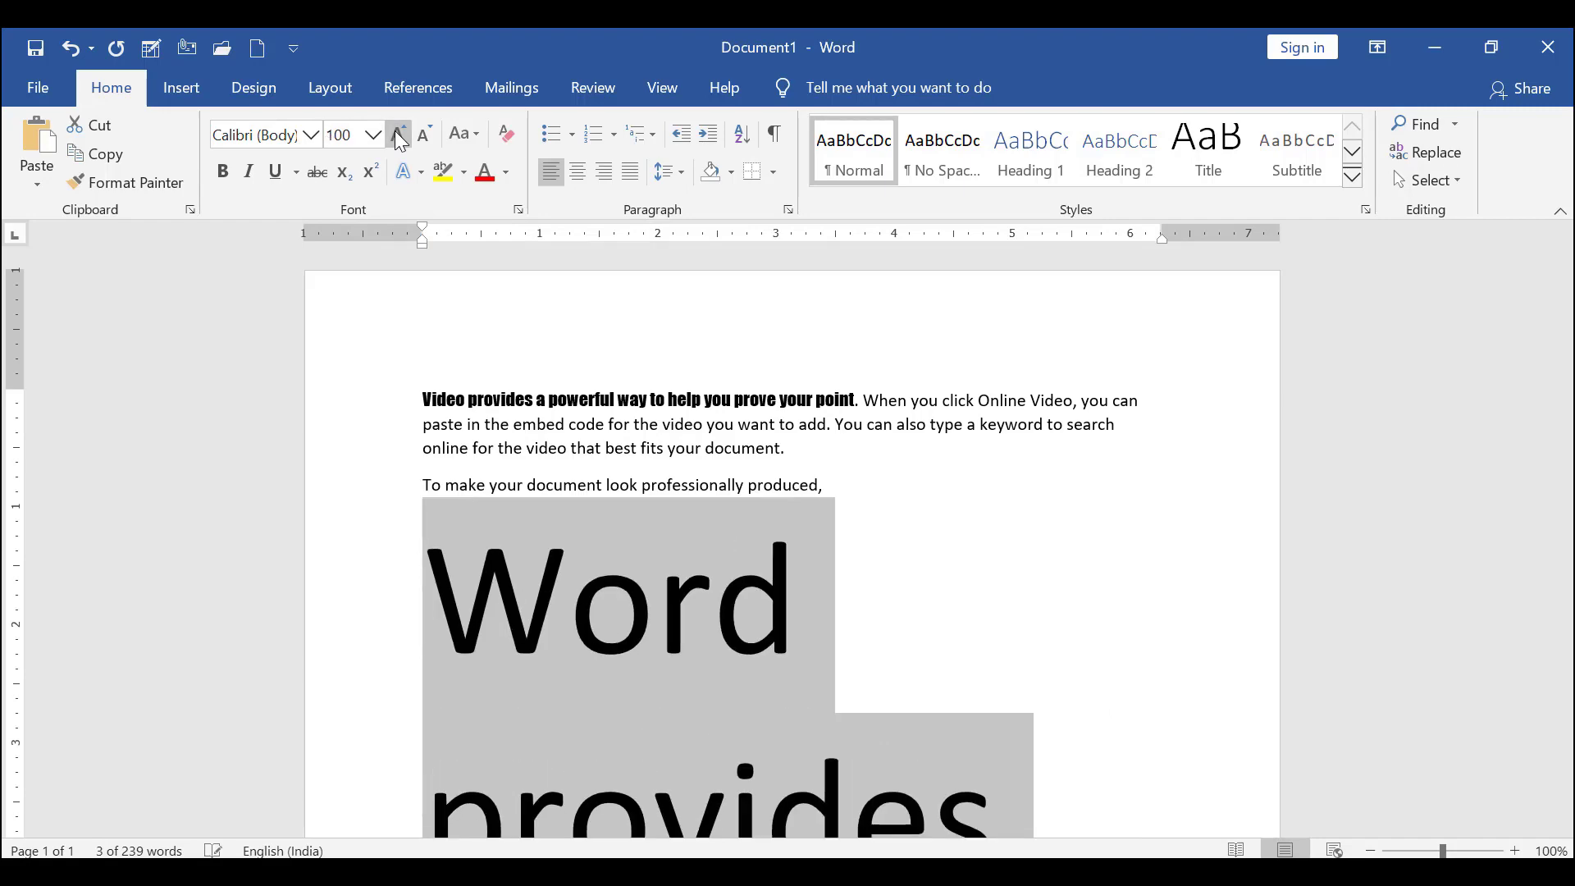
click(398, 135)
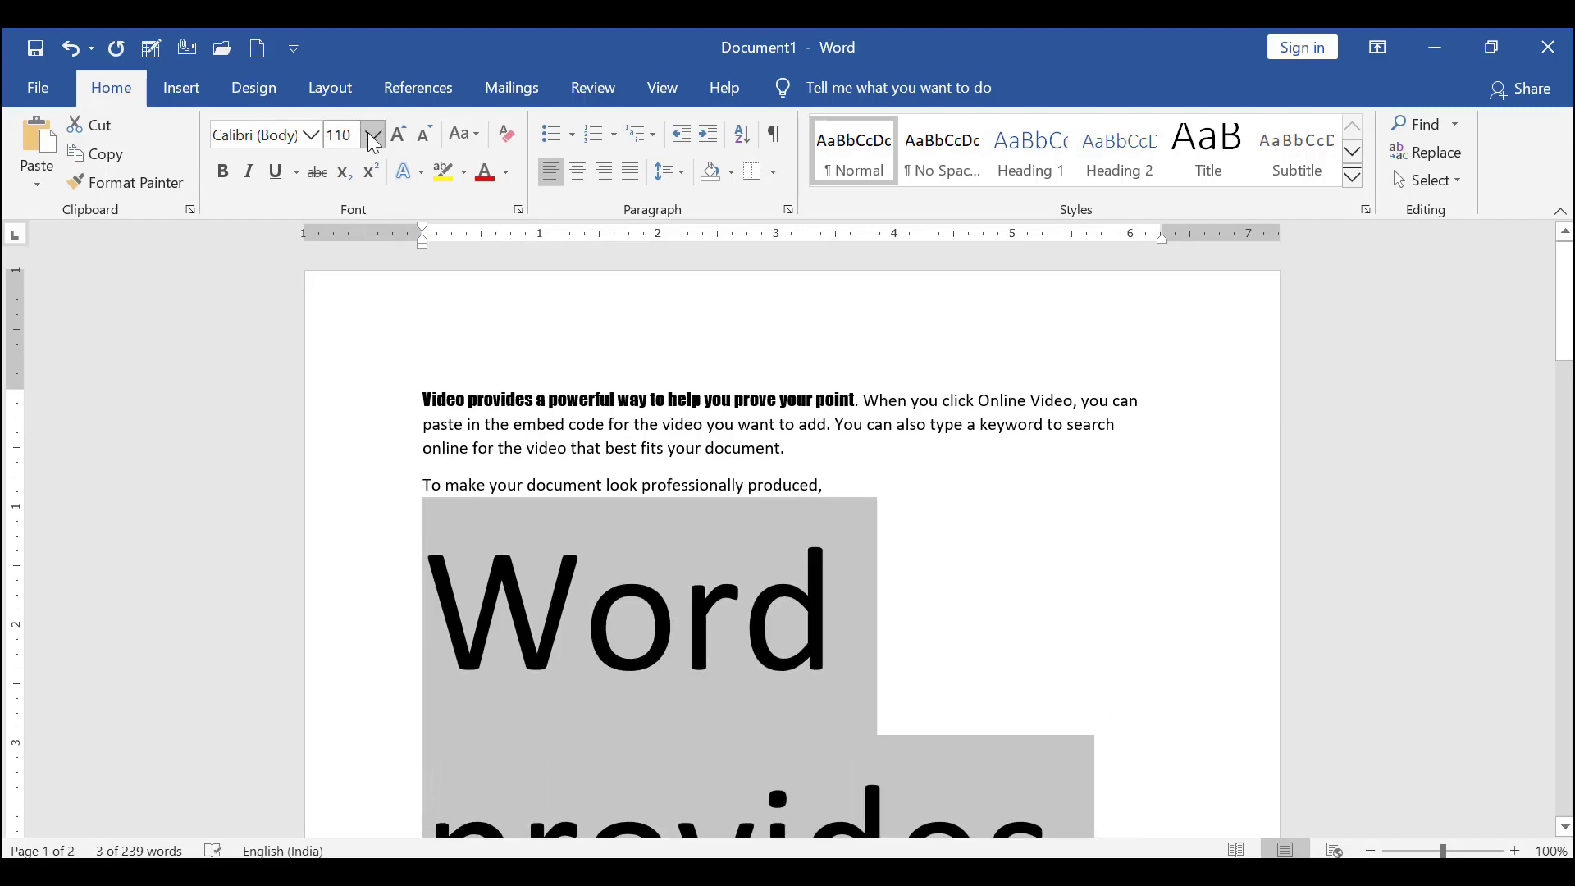
- Check the largest preset font size, then grow the selected text in steps to size 210
click(373, 134)
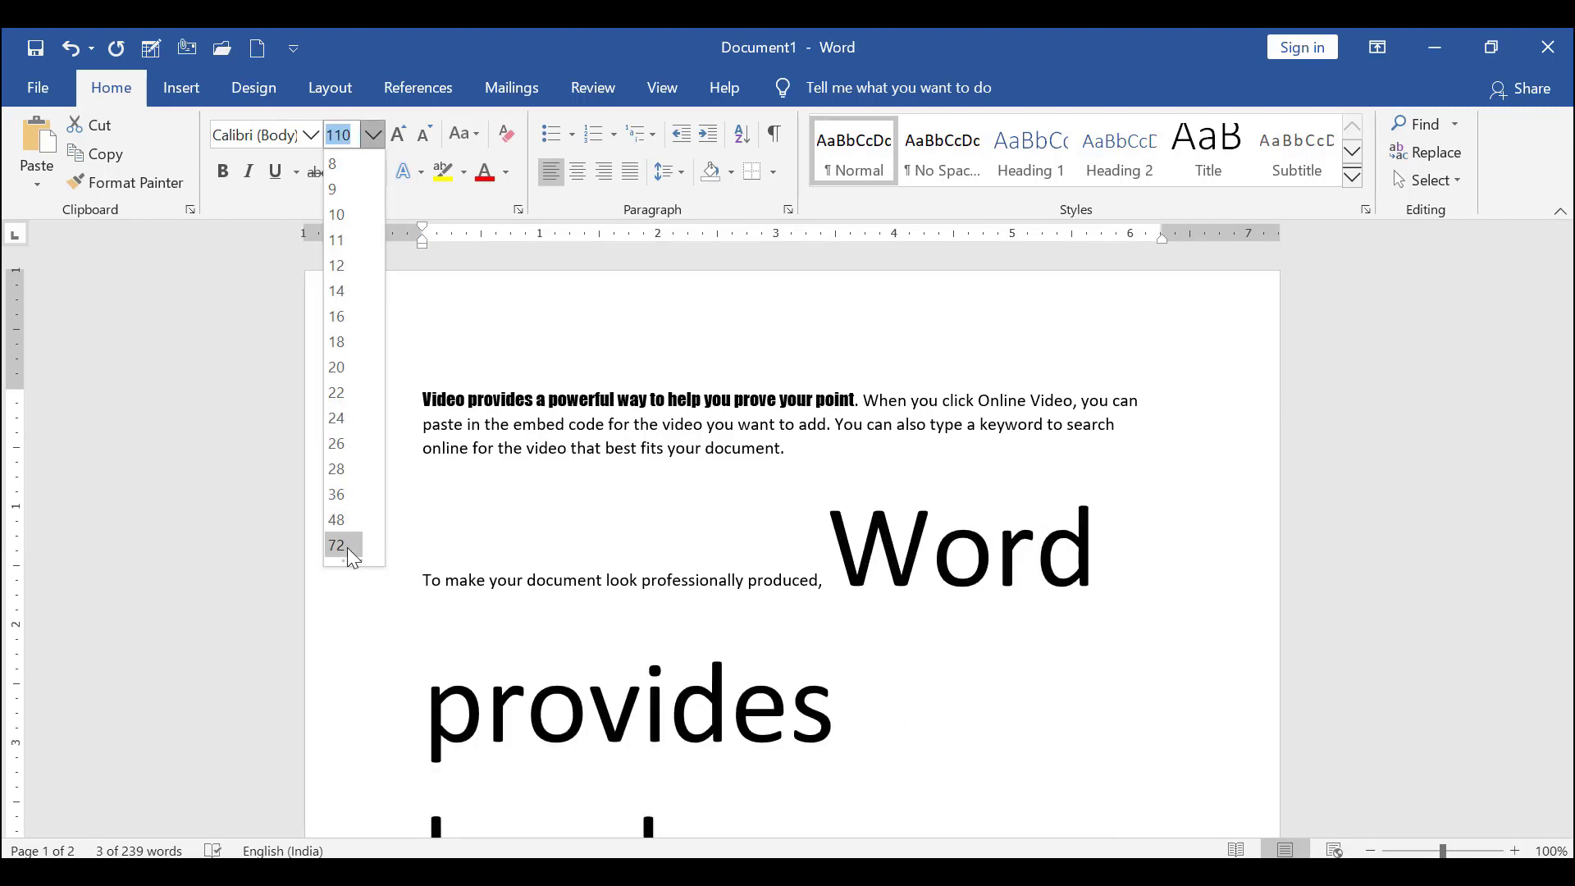
click(401, 144)
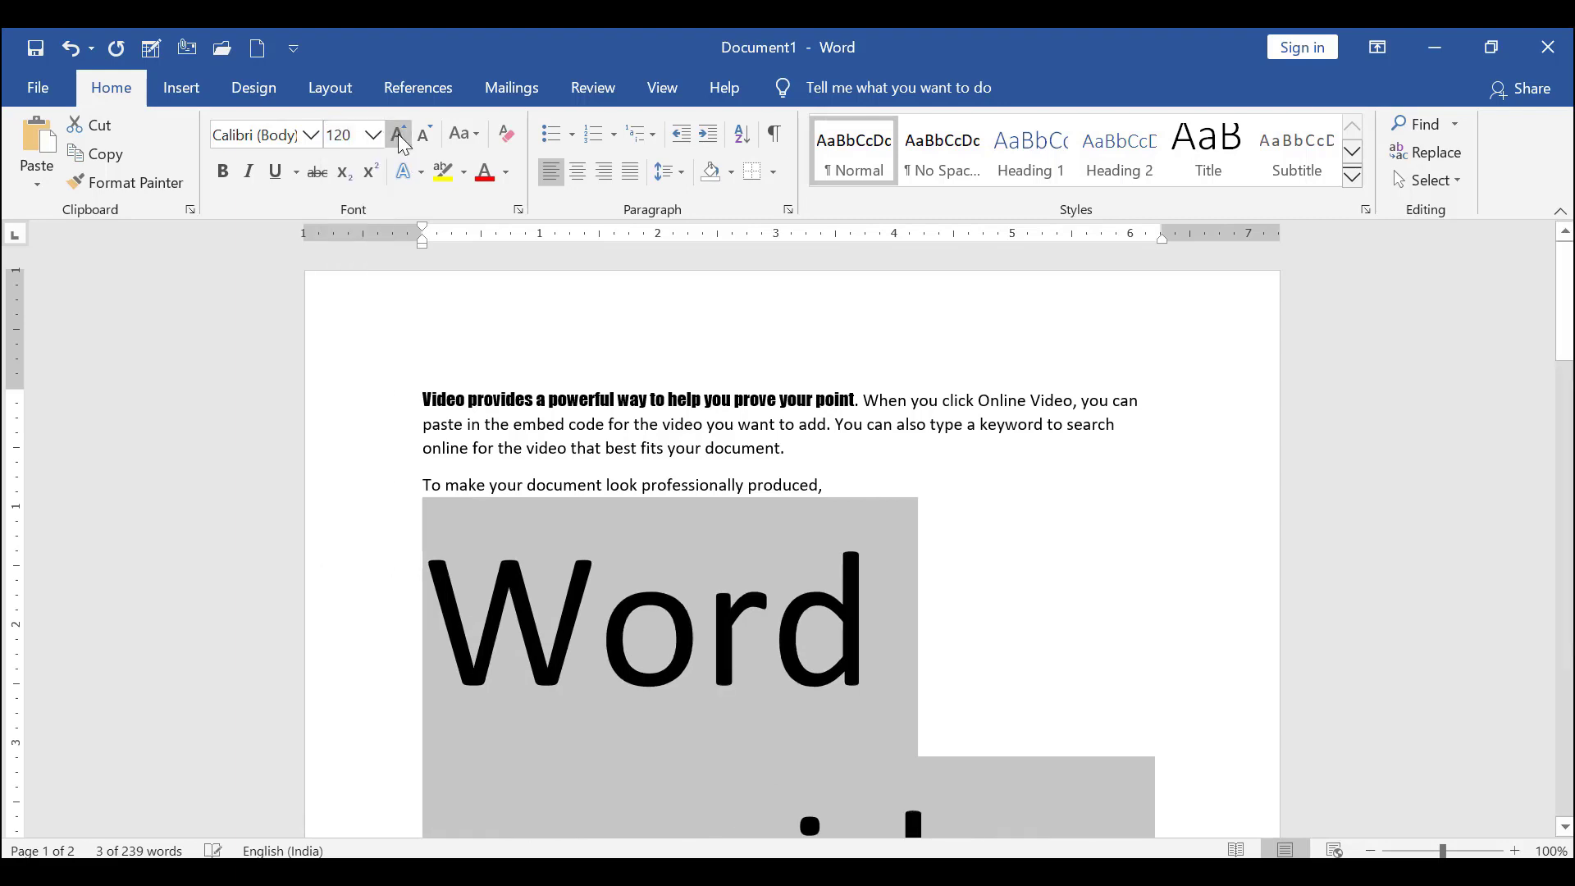
click(401, 145)
click(401, 144)
click(402, 145)
click(401, 144)
click(399, 137)
click(399, 137)
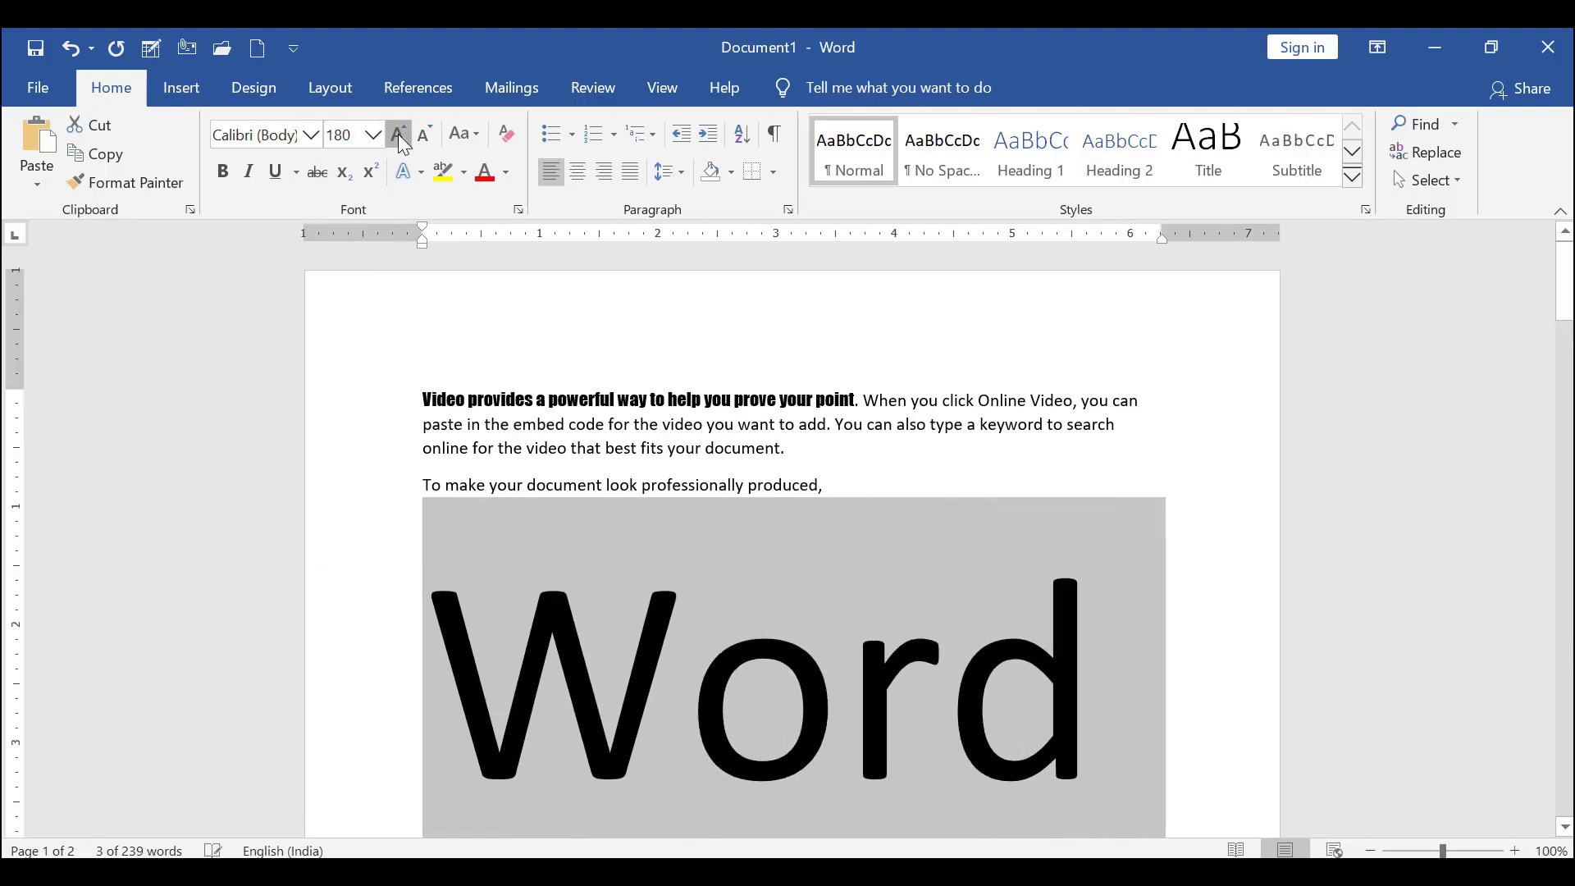
click(399, 137)
click(399, 137)
click(399, 137)
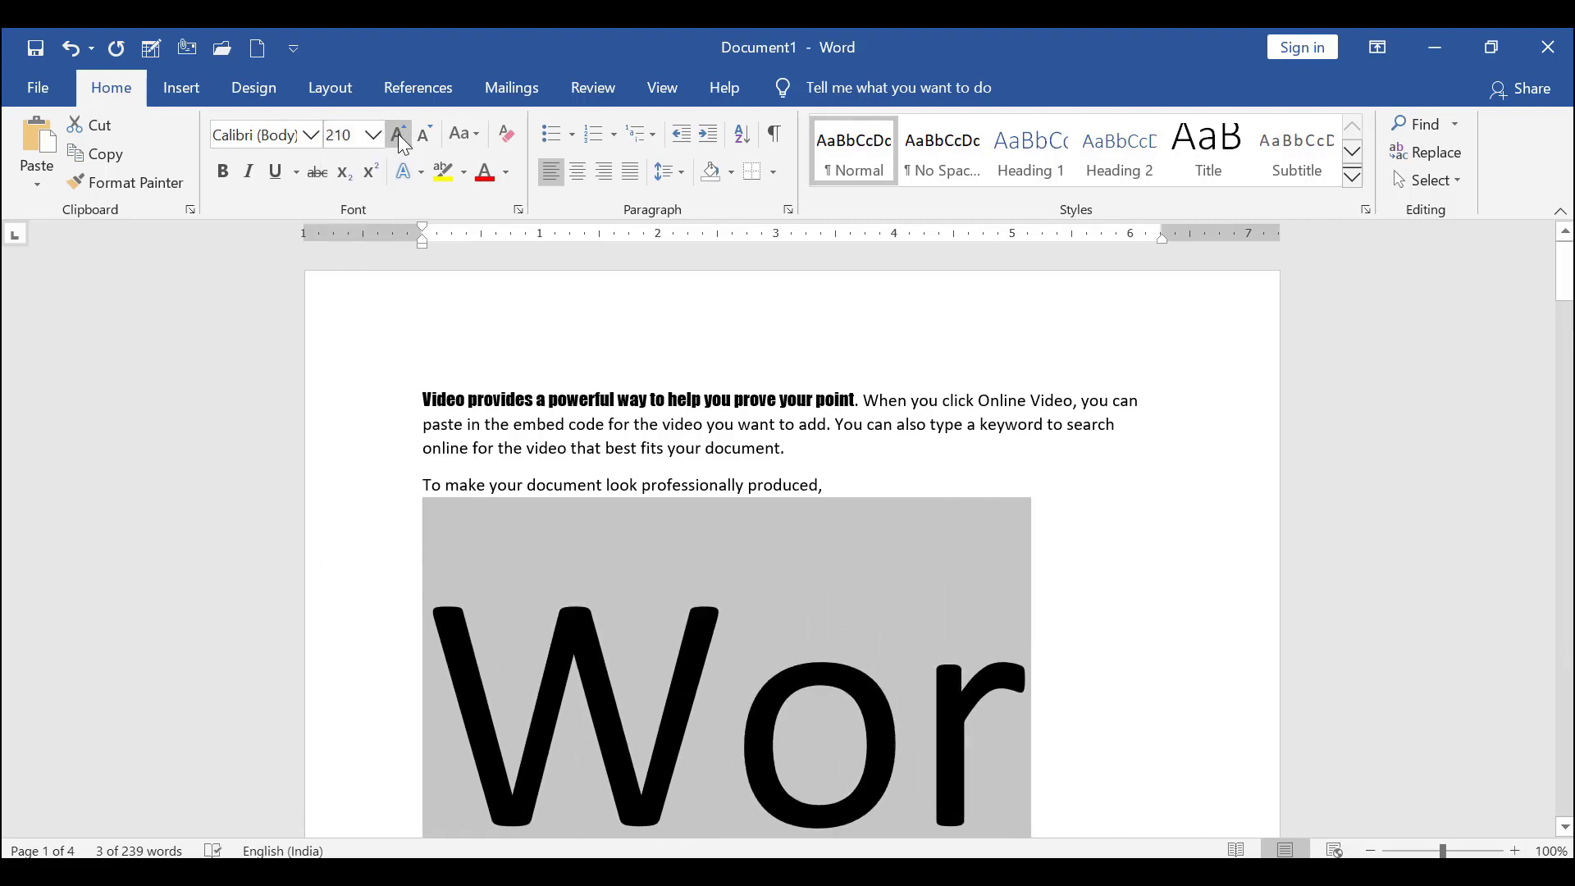
- Review the preset font sizes and enter a custom size of 350 for the selected text
click(348, 136)
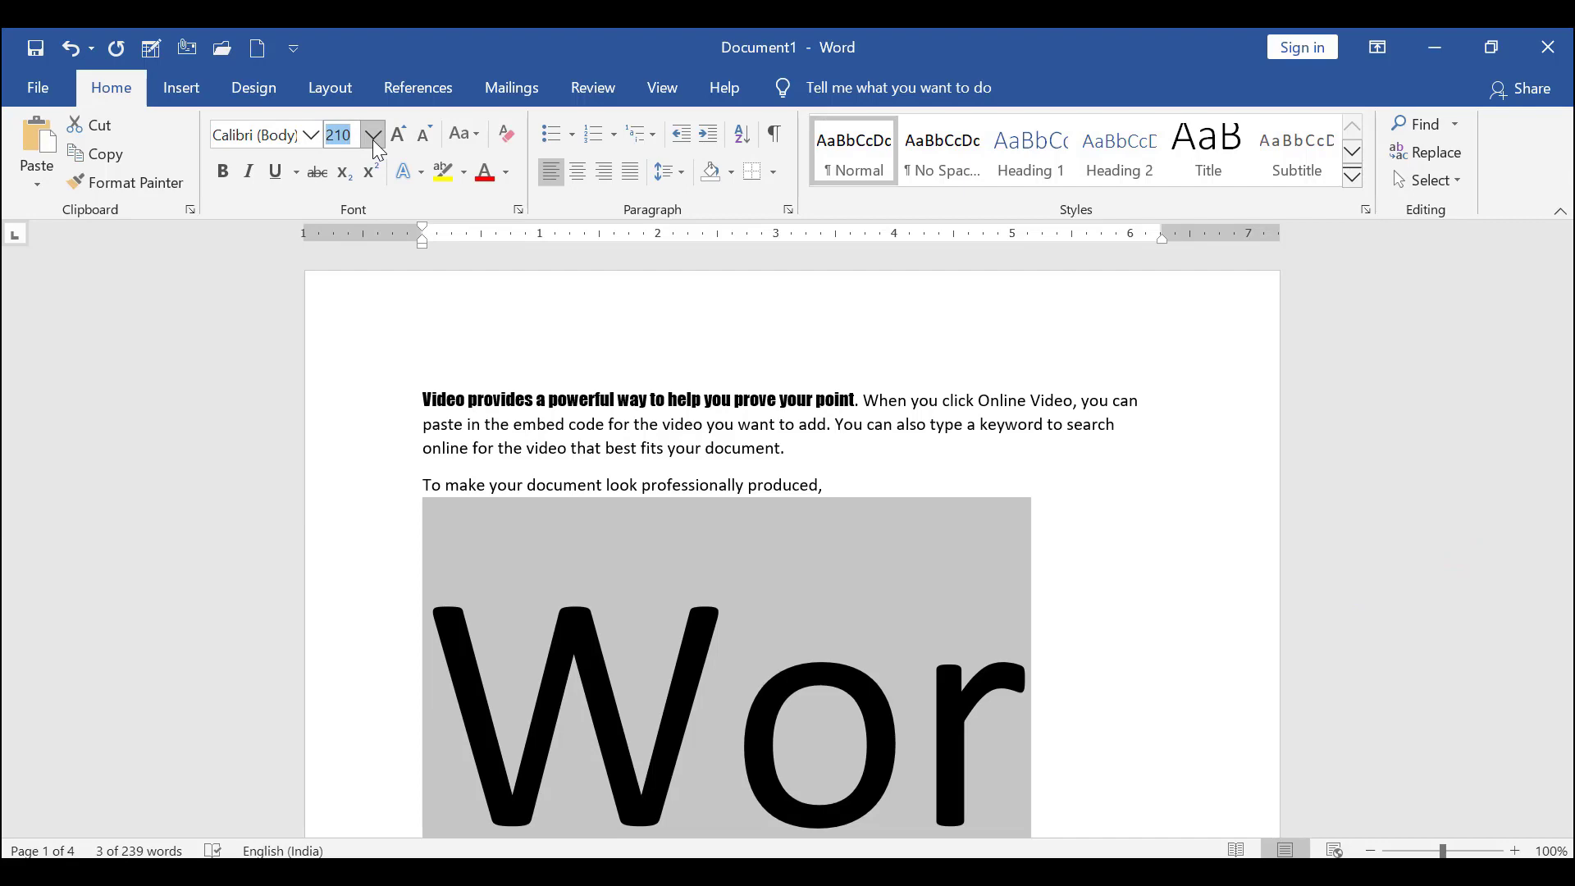
click(373, 140)
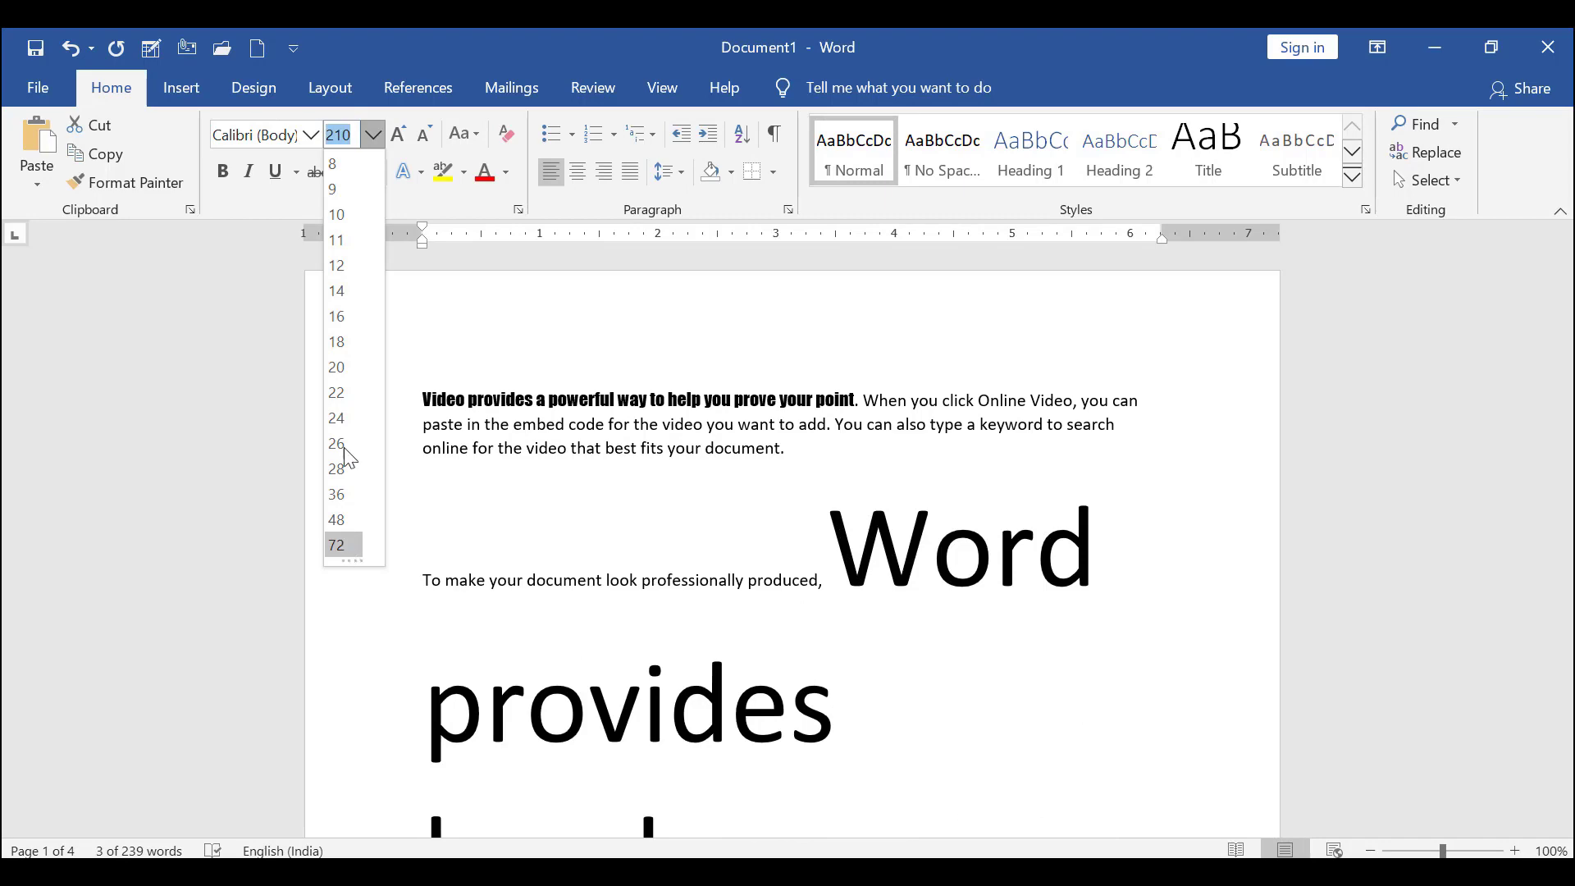
click(348, 136)
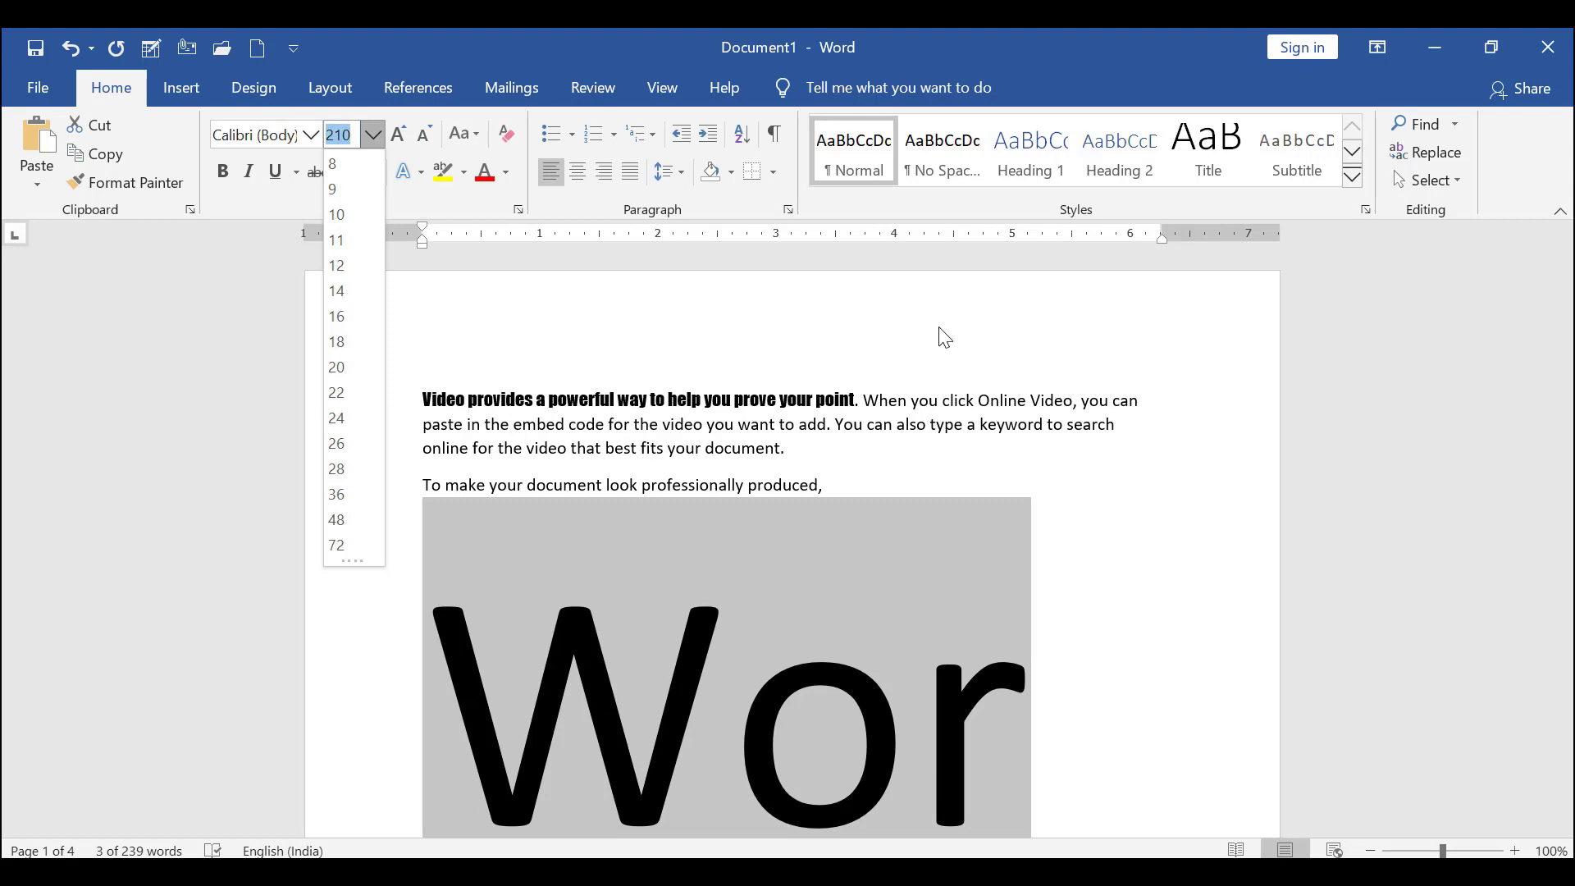
text(350)
key(Return)
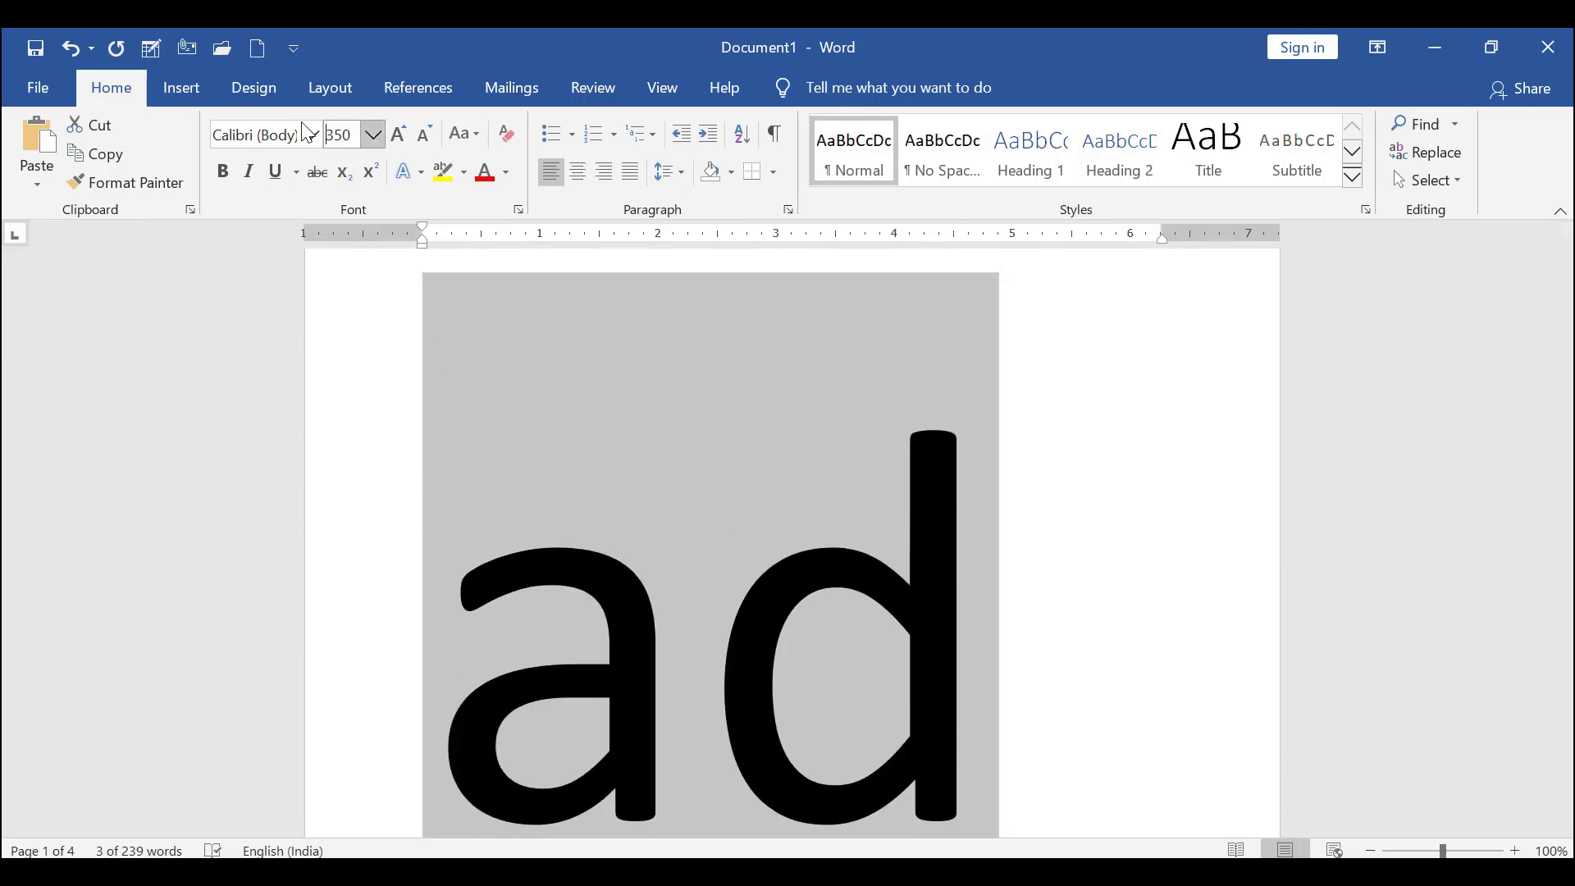
- Replace the custom font size of the selected text with 45
click(349, 131)
key(BackSpace)
key(BackSpace)
key(BackSpace)
text(45)
key(Return)
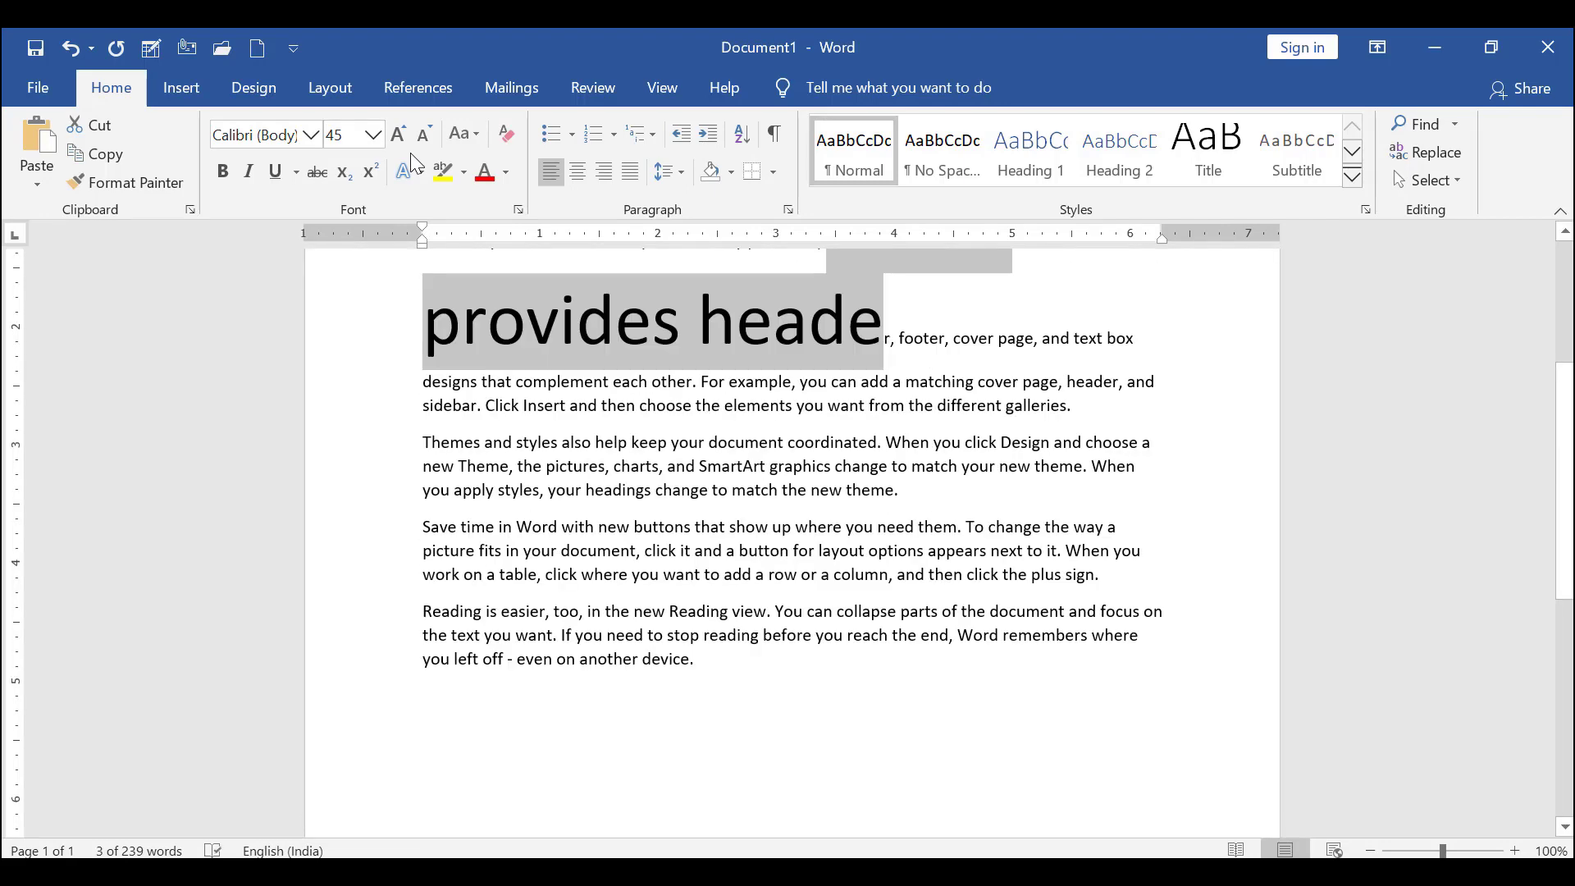
- Set the font size of the selected "Word provides heade" text to 12
scroll(323, 344, up, 1)
click(352, 142)
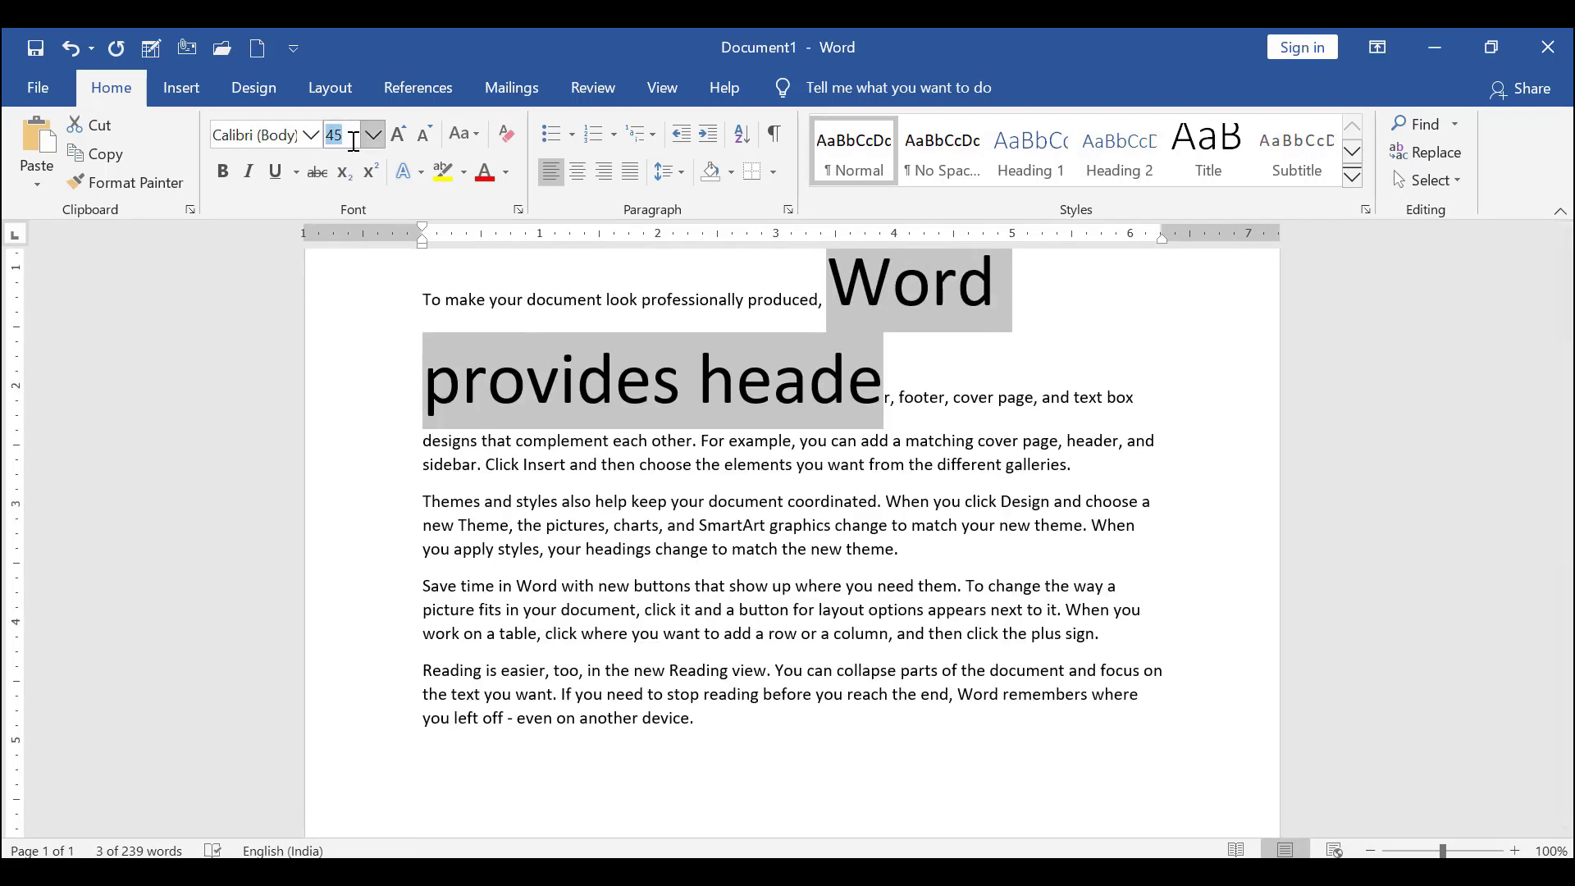
text(12)
key(Return)
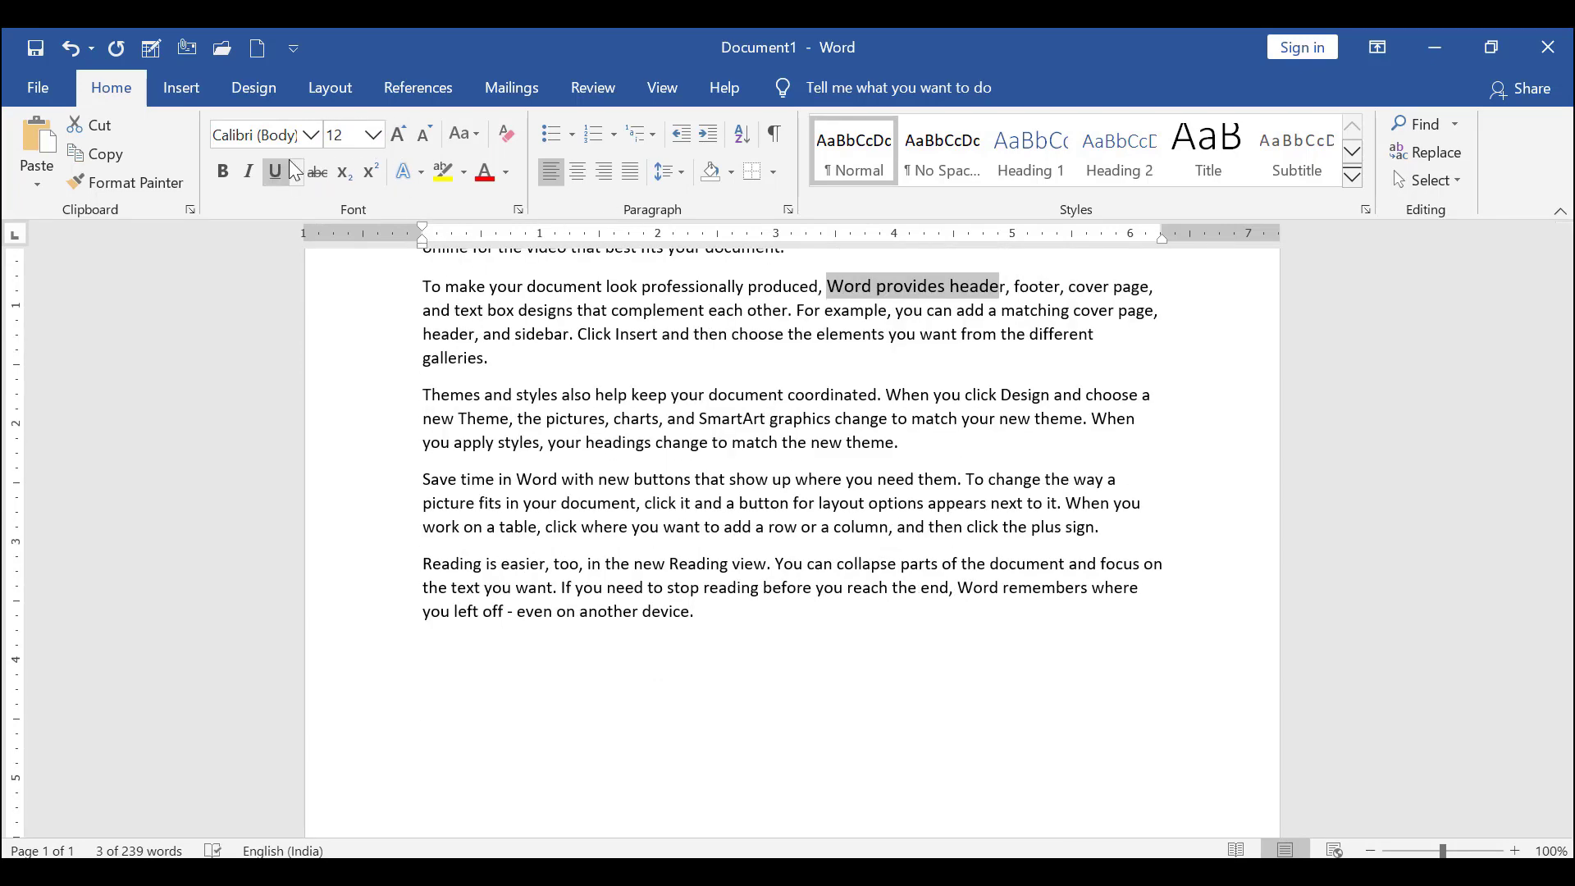
- Increase the font size of the selected text step by step to 24
click(374, 135)
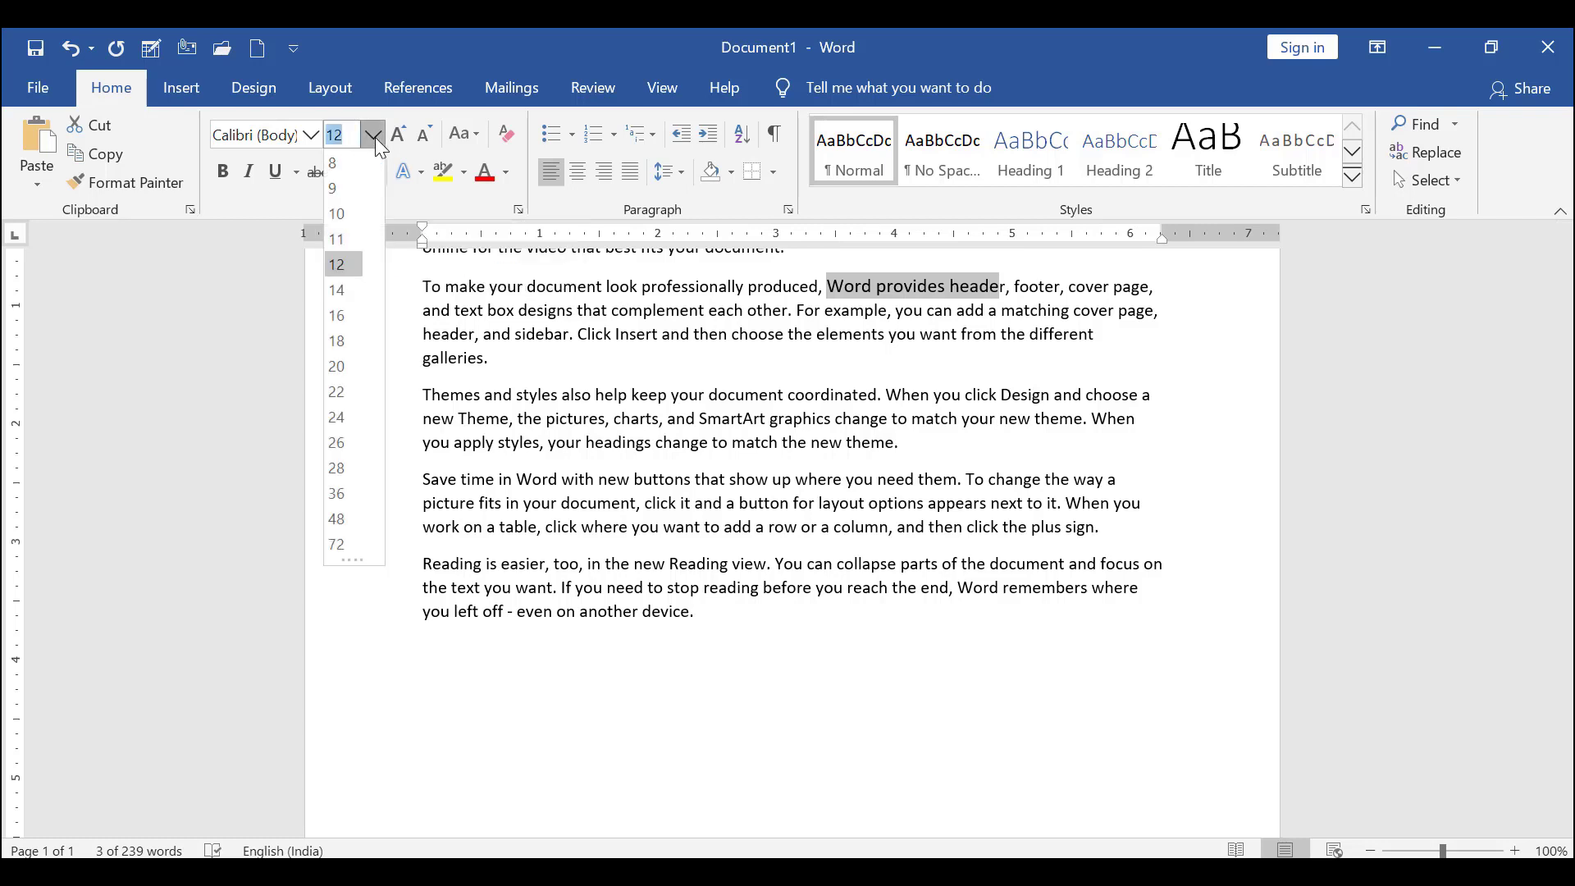
click(375, 137)
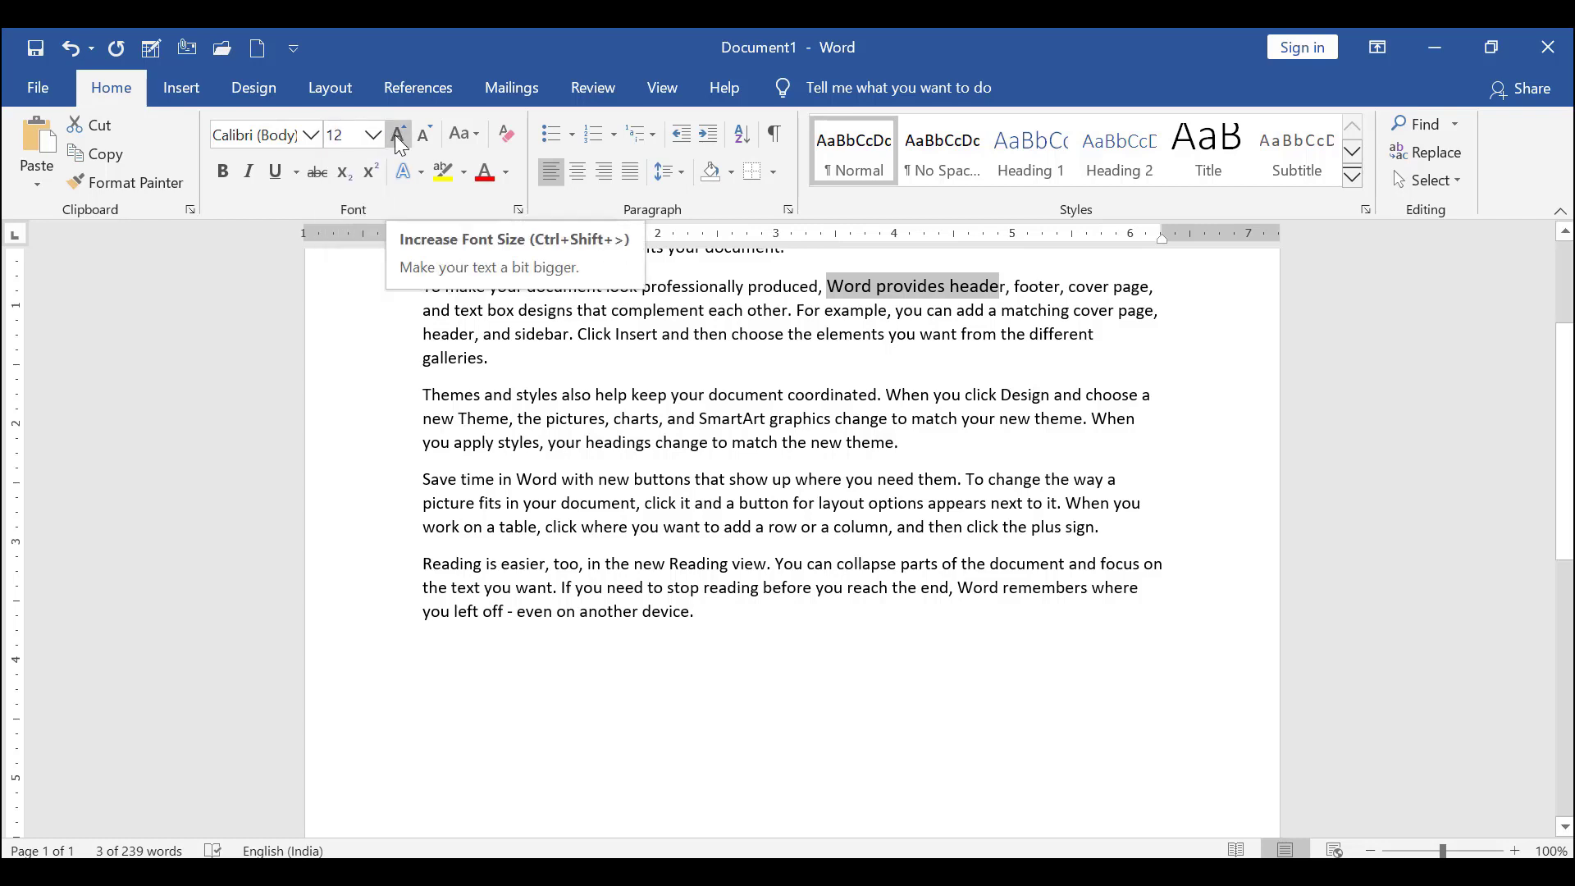
click(399, 139)
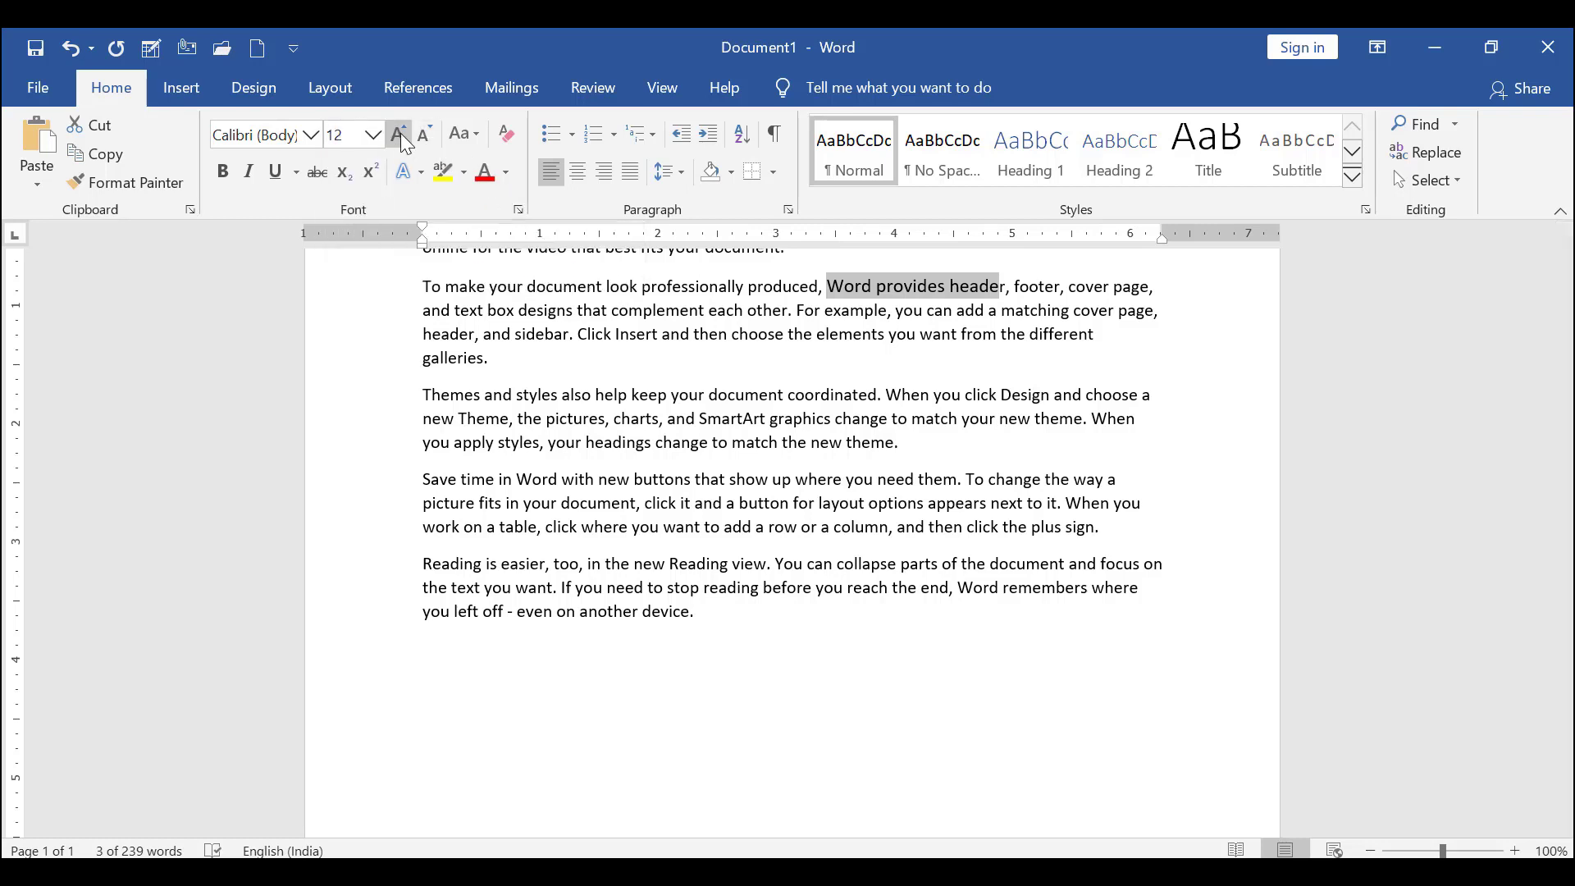
click(401, 138)
click(401, 138)
click(401, 138)
click(401, 138)
click(401, 138)
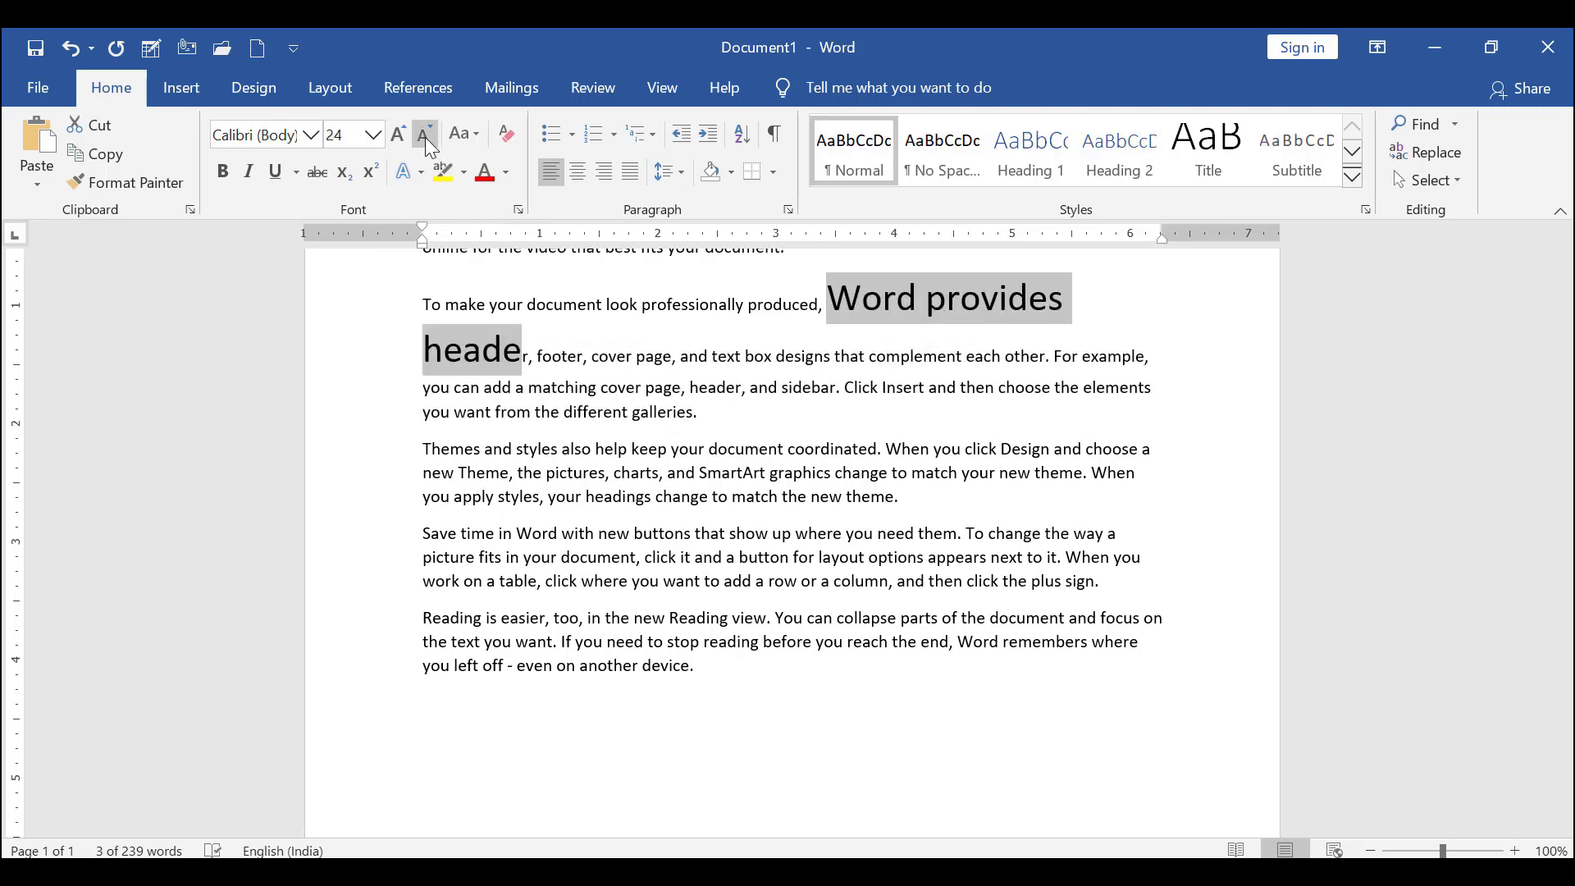
- Decrease the font size of the selected text step by step down to 5
click(424, 136)
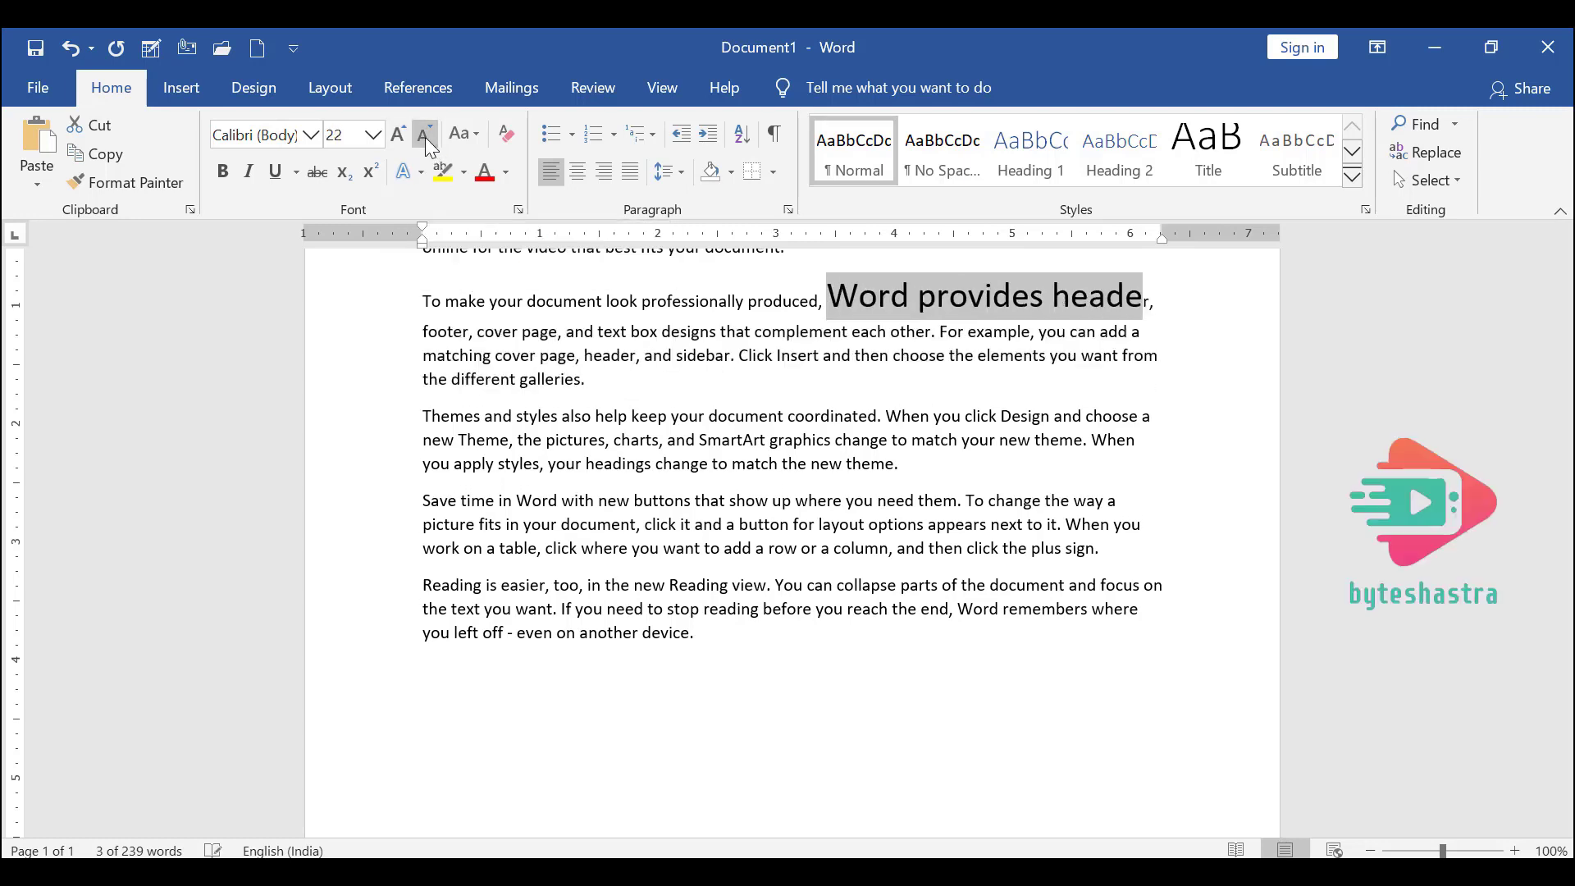
click(424, 136)
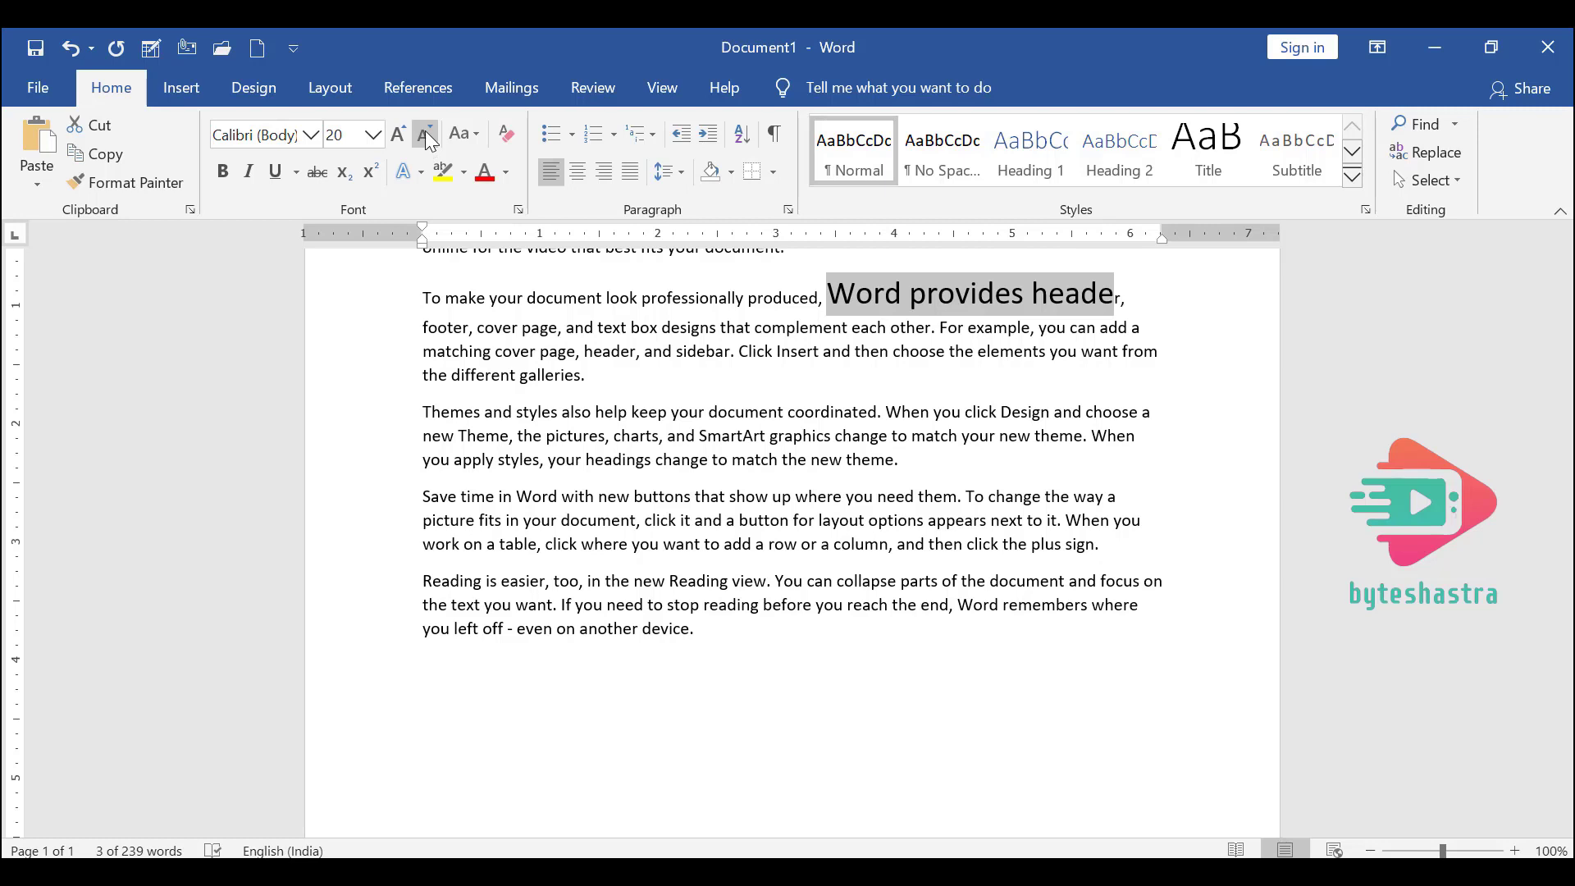
click(426, 133)
click(426, 134)
click(426, 134)
click(426, 134)
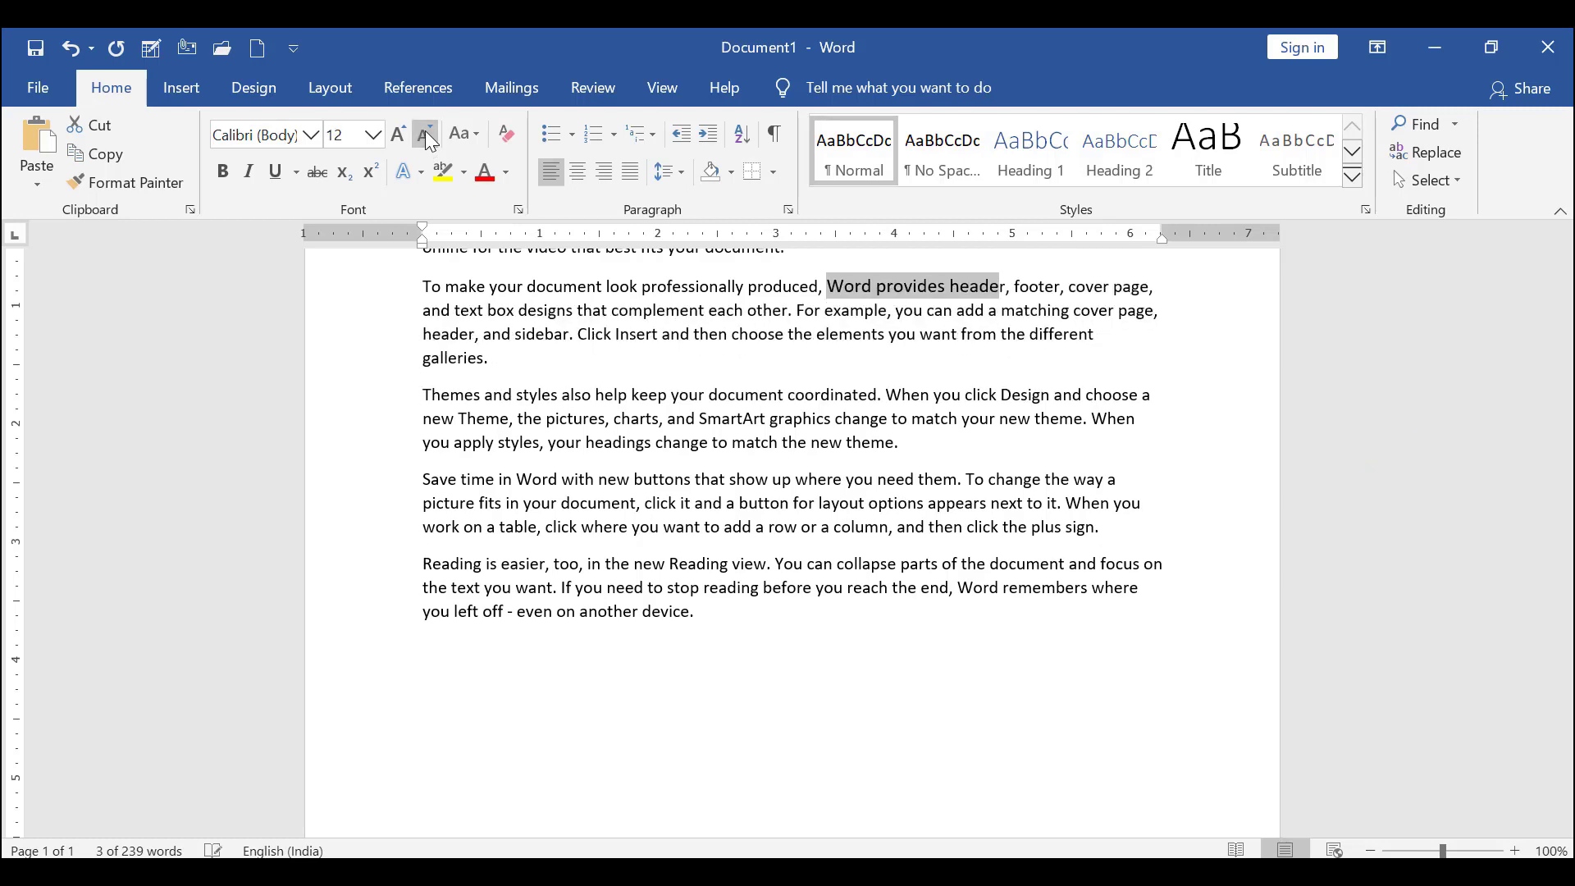
click(426, 133)
click(426, 133)
click(425, 133)
click(425, 134)
click(425, 133)
click(425, 134)
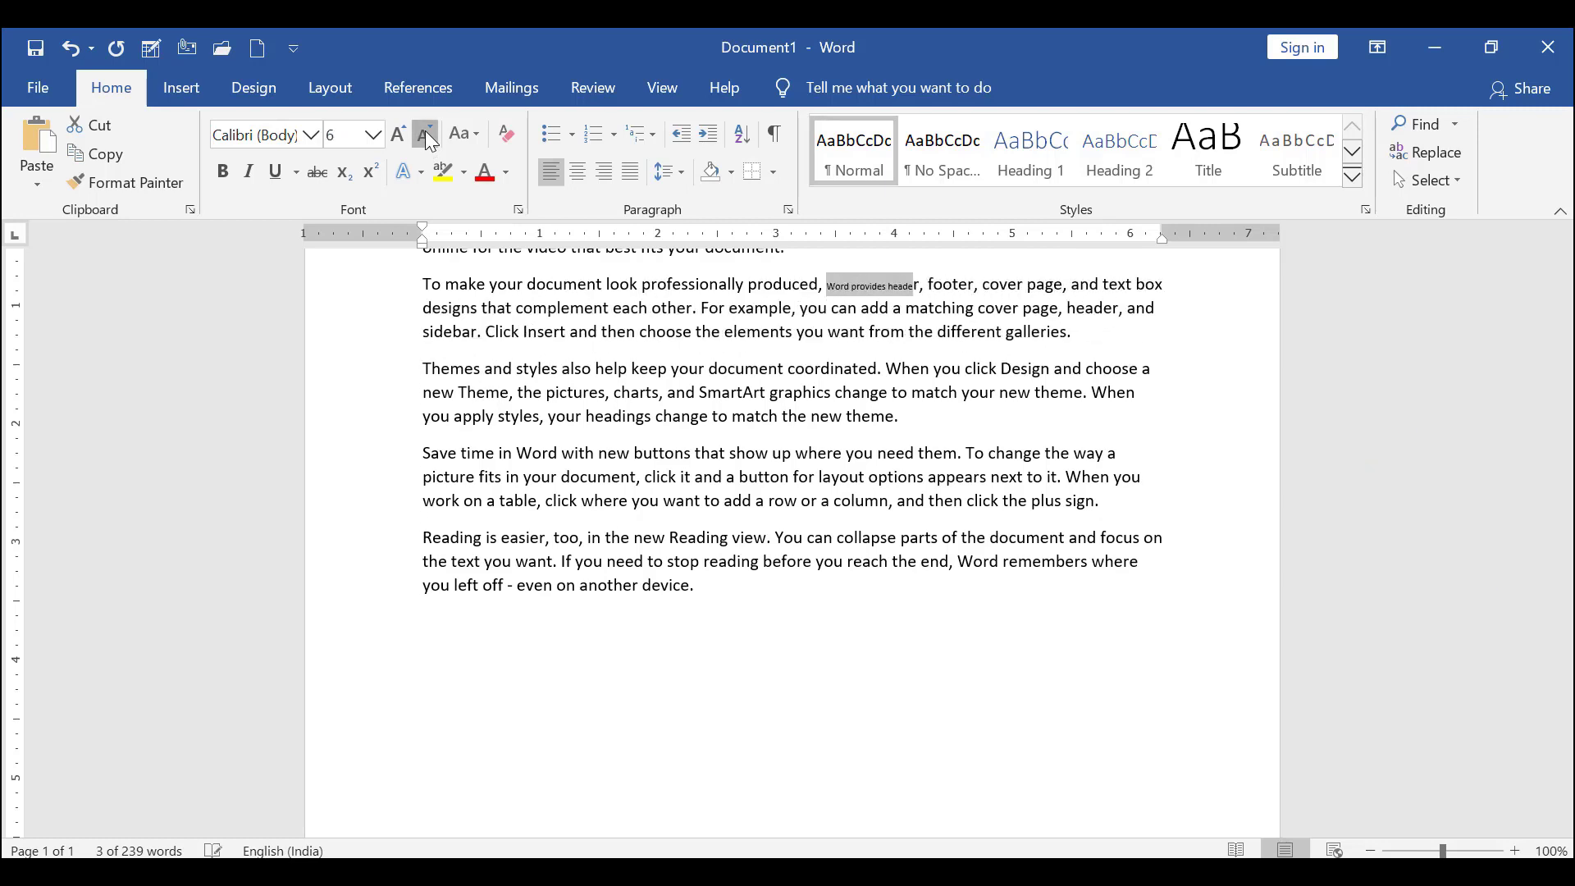
click(425, 134)
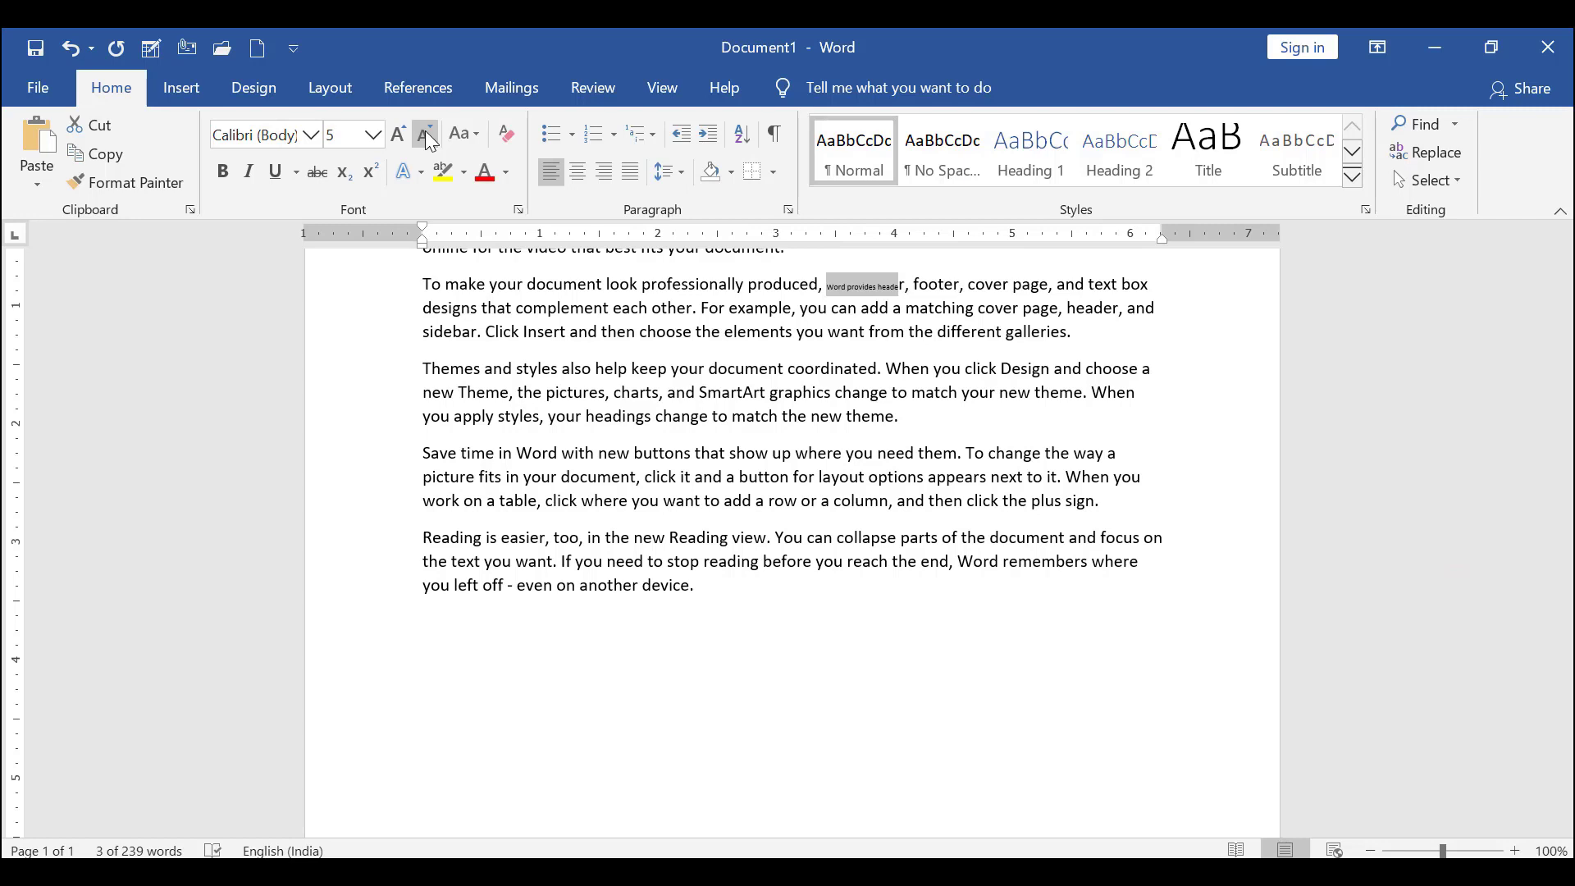
- Increase the font size of "Word provides heade" step by step to 20 and deselect the text
click(399, 136)
click(400, 135)
click(400, 135)
click(400, 136)
click(399, 135)
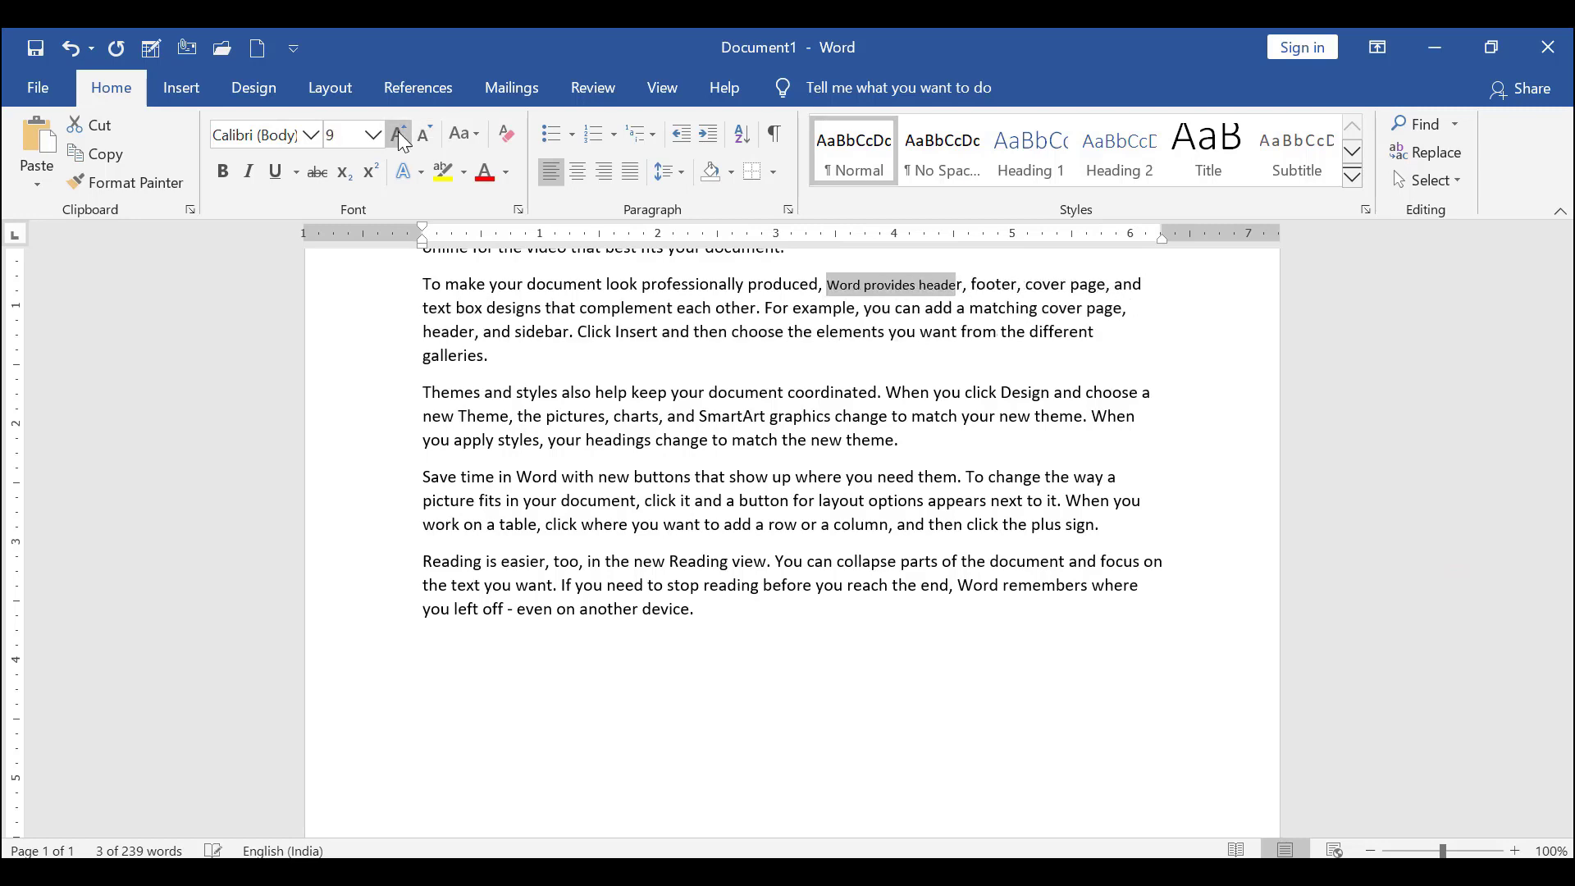
click(399, 135)
click(399, 136)
click(399, 135)
click(400, 136)
click(399, 135)
click(399, 135)
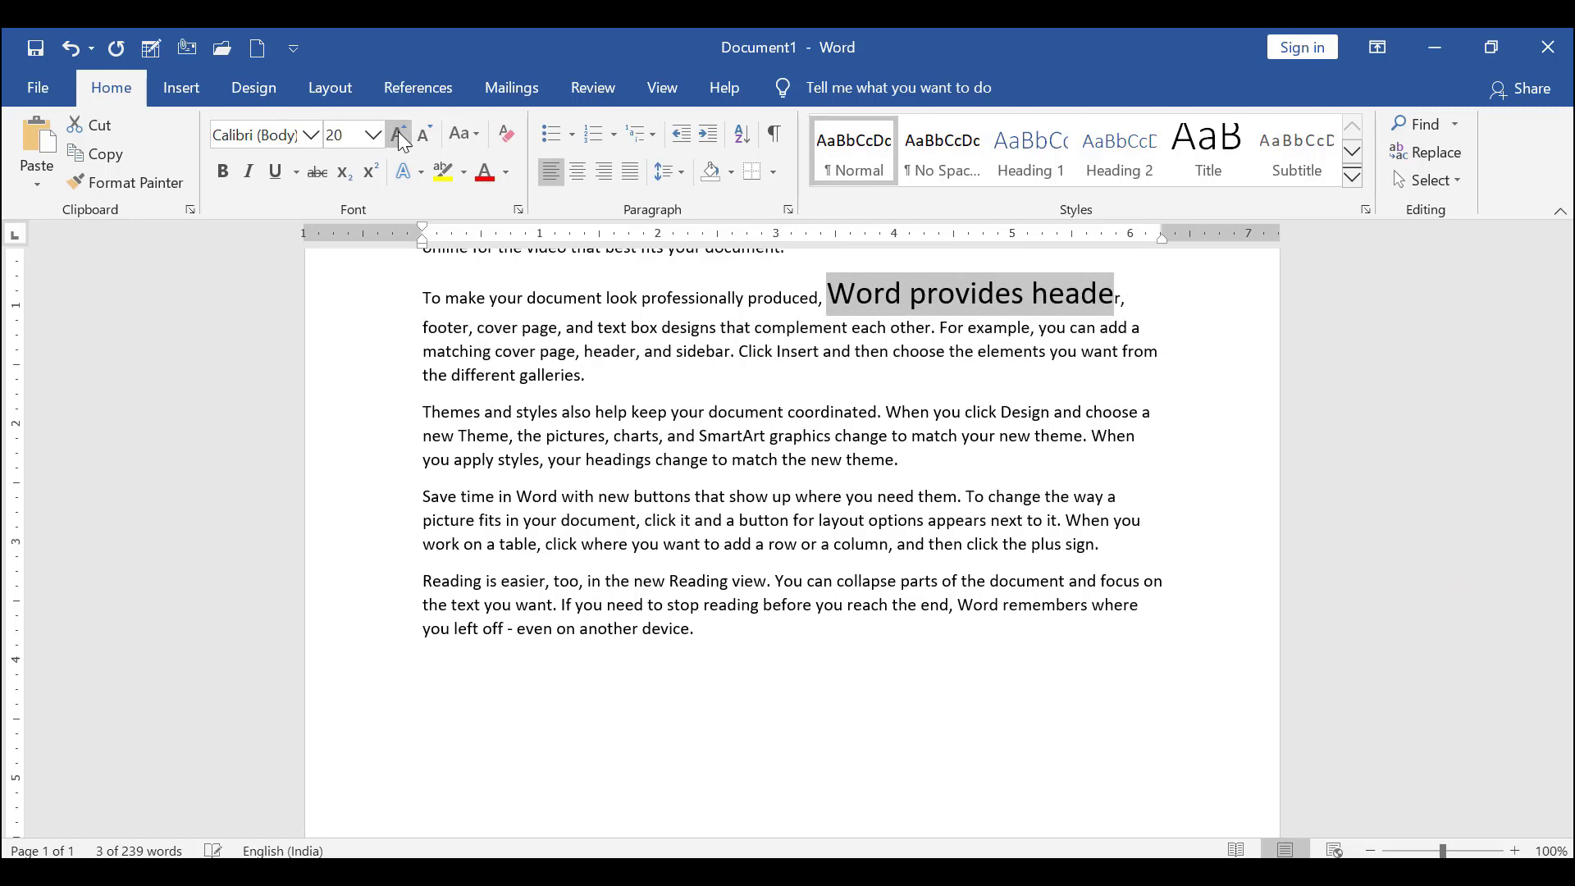
click(474, 141)
click(474, 141)
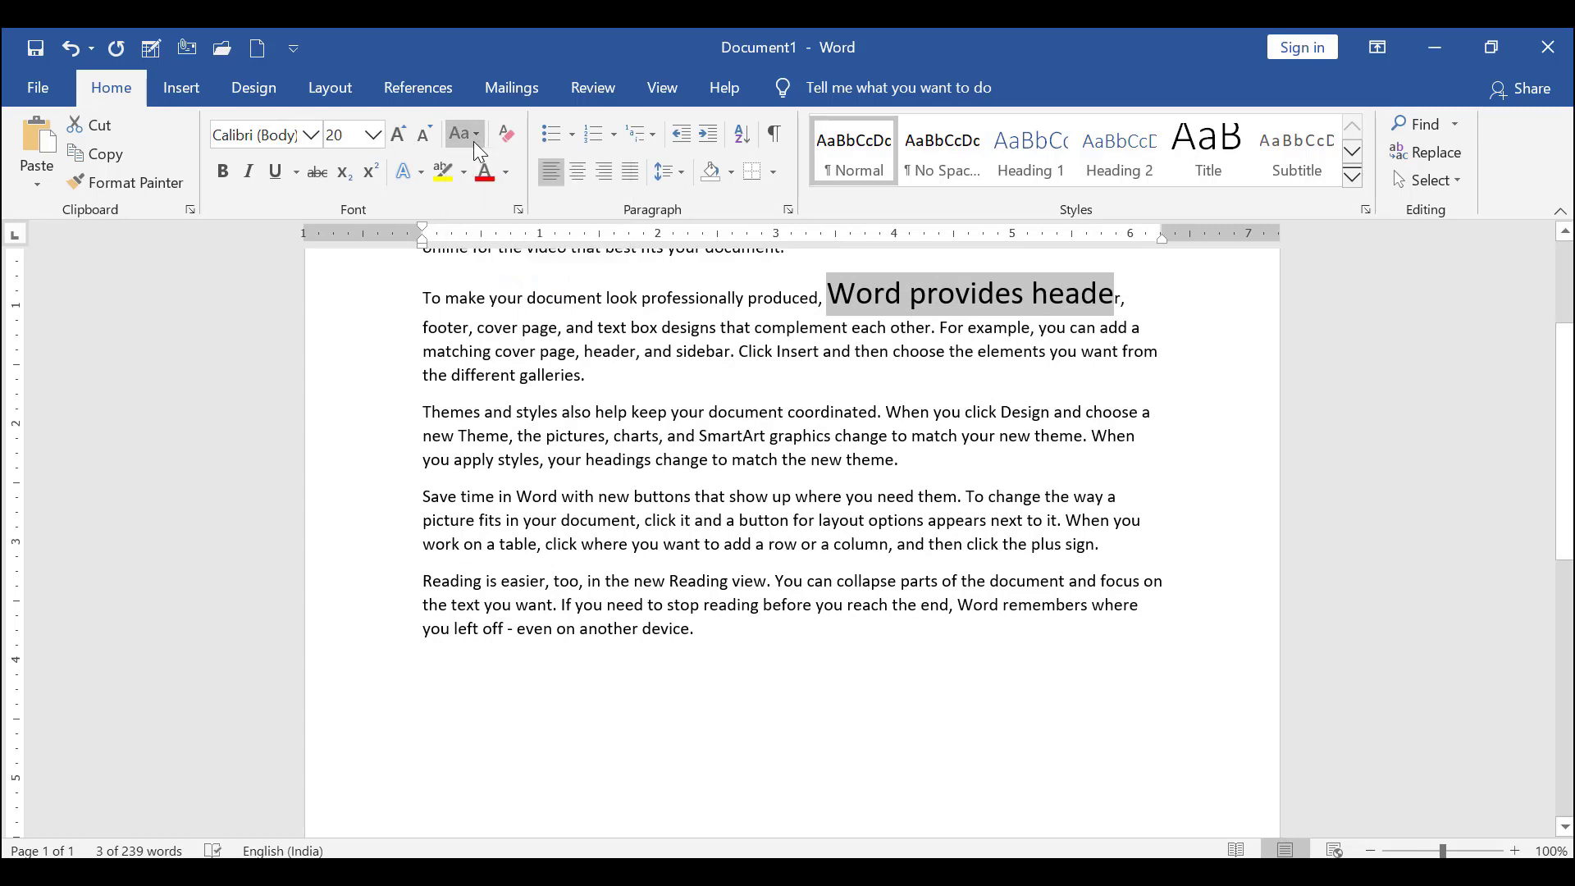
click(815, 338)
- In the third paragraph, italicize "Themes and styles also help" and underline "your document coordinated."
drag(421, 411, 630, 412)
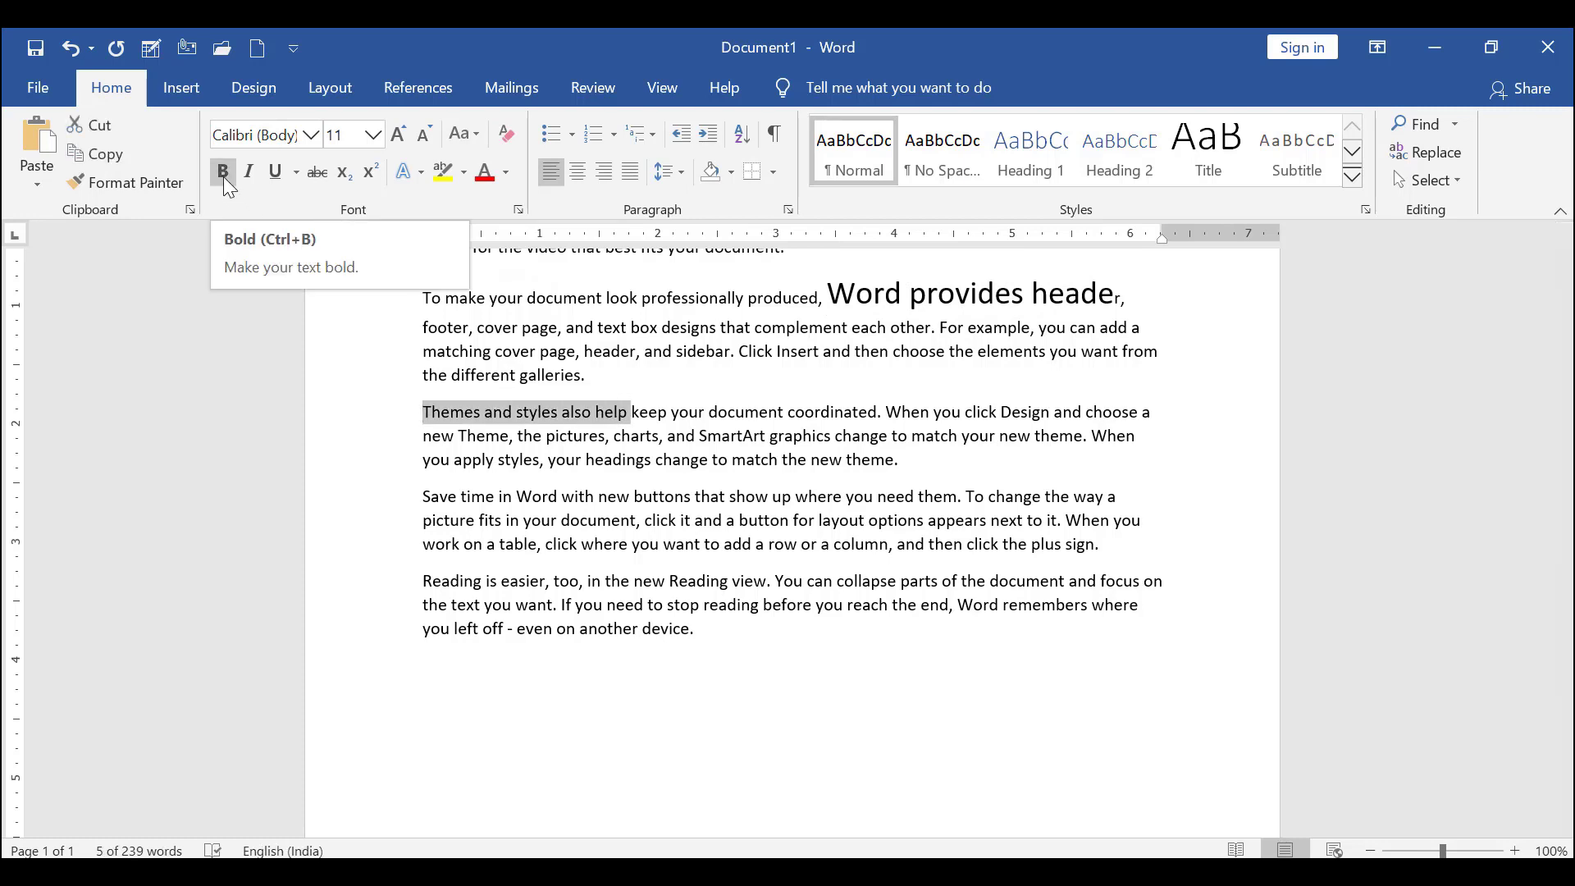
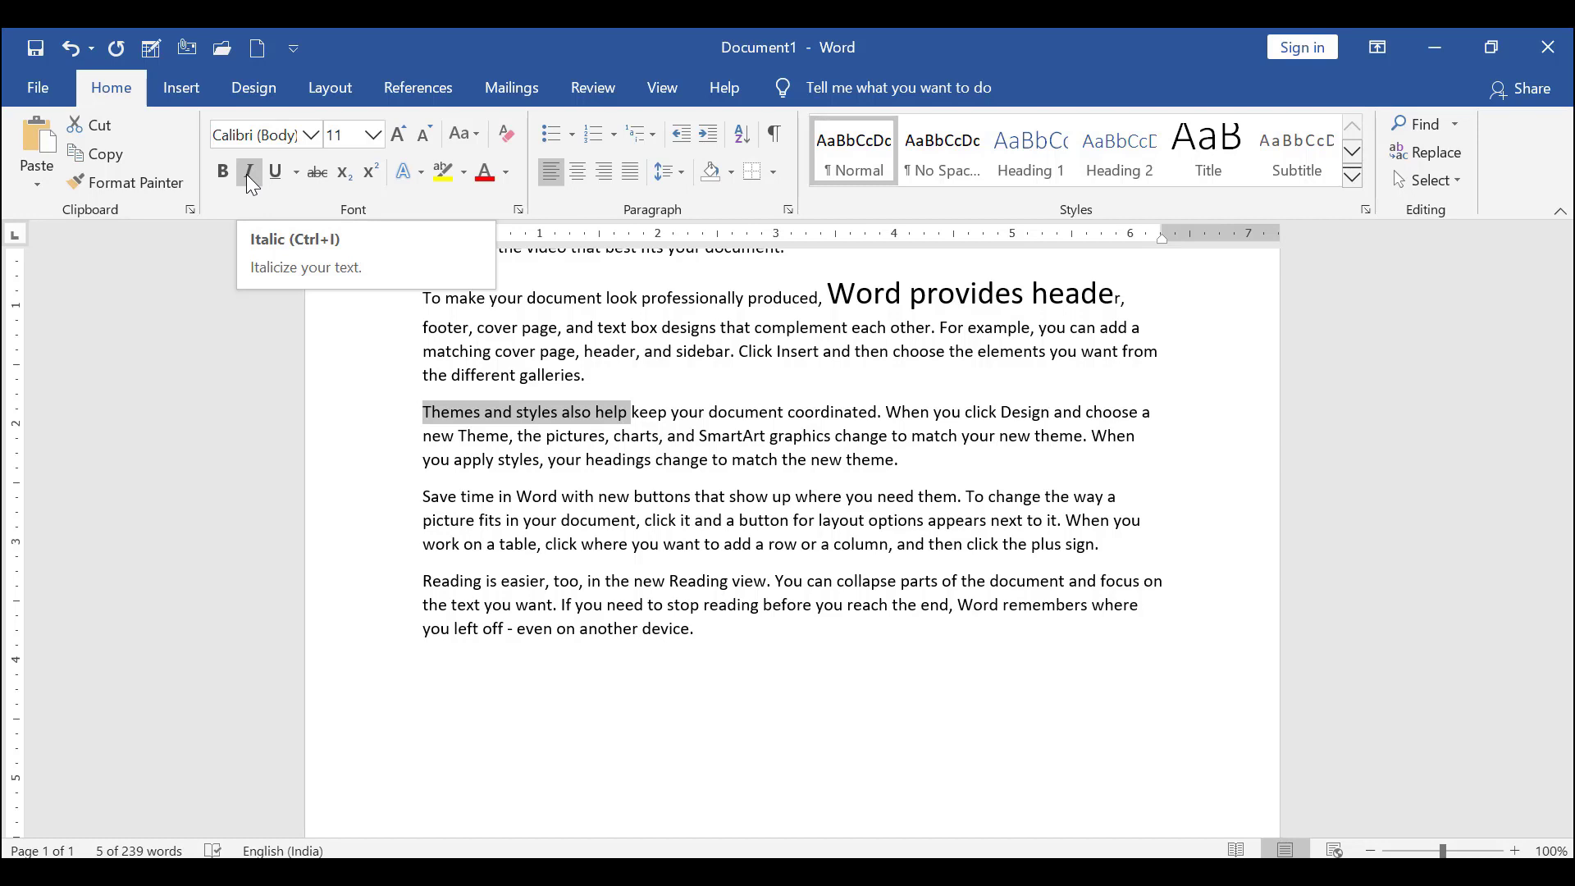
click(249, 172)
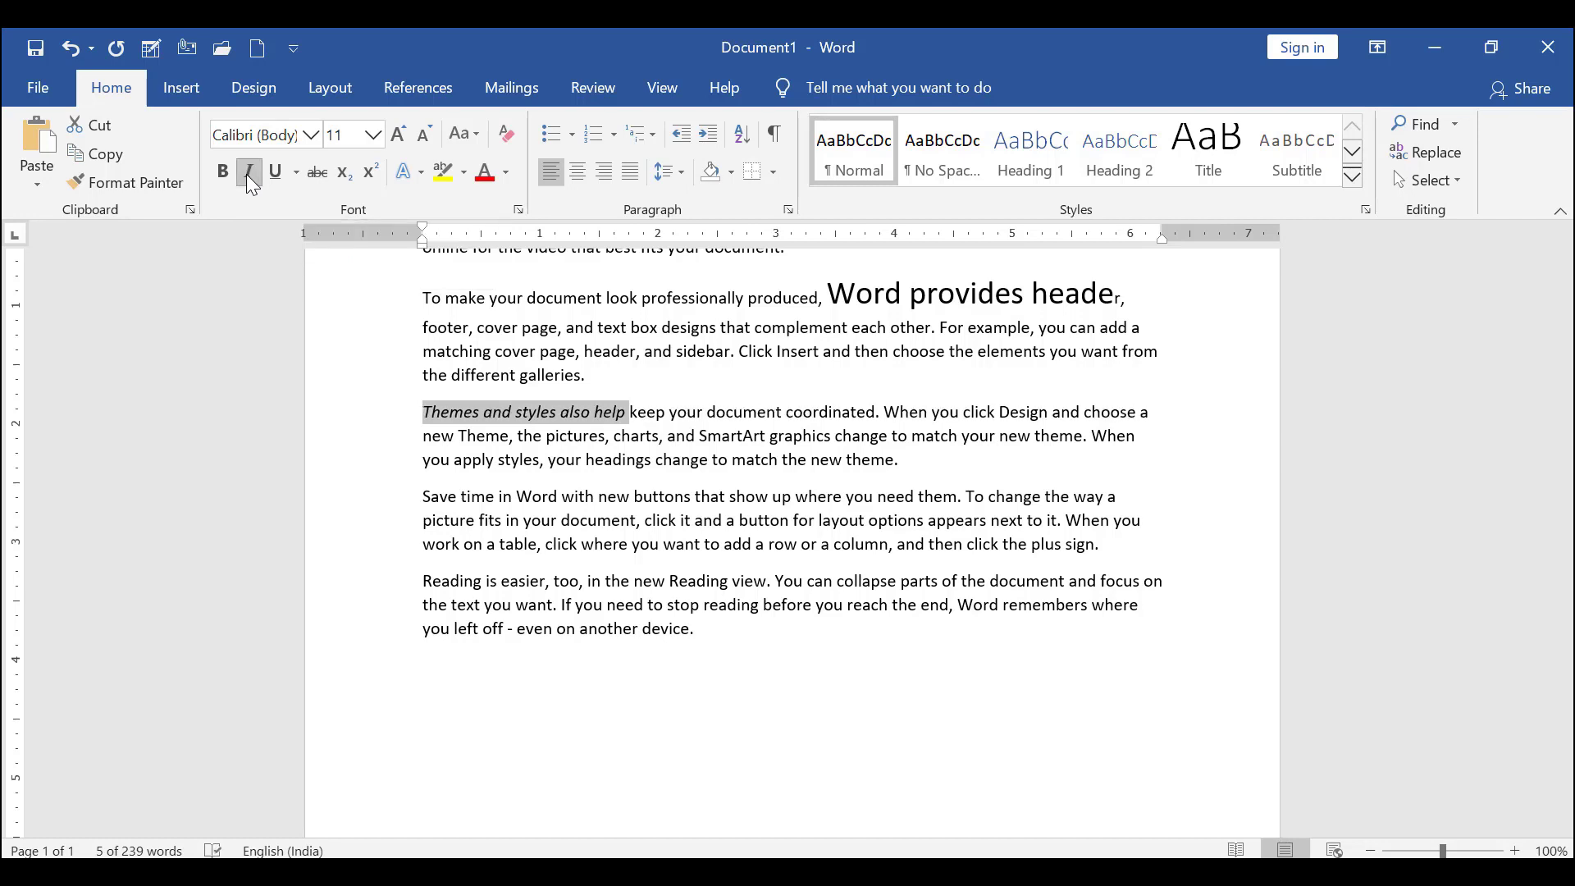
drag(672, 413, 883, 412)
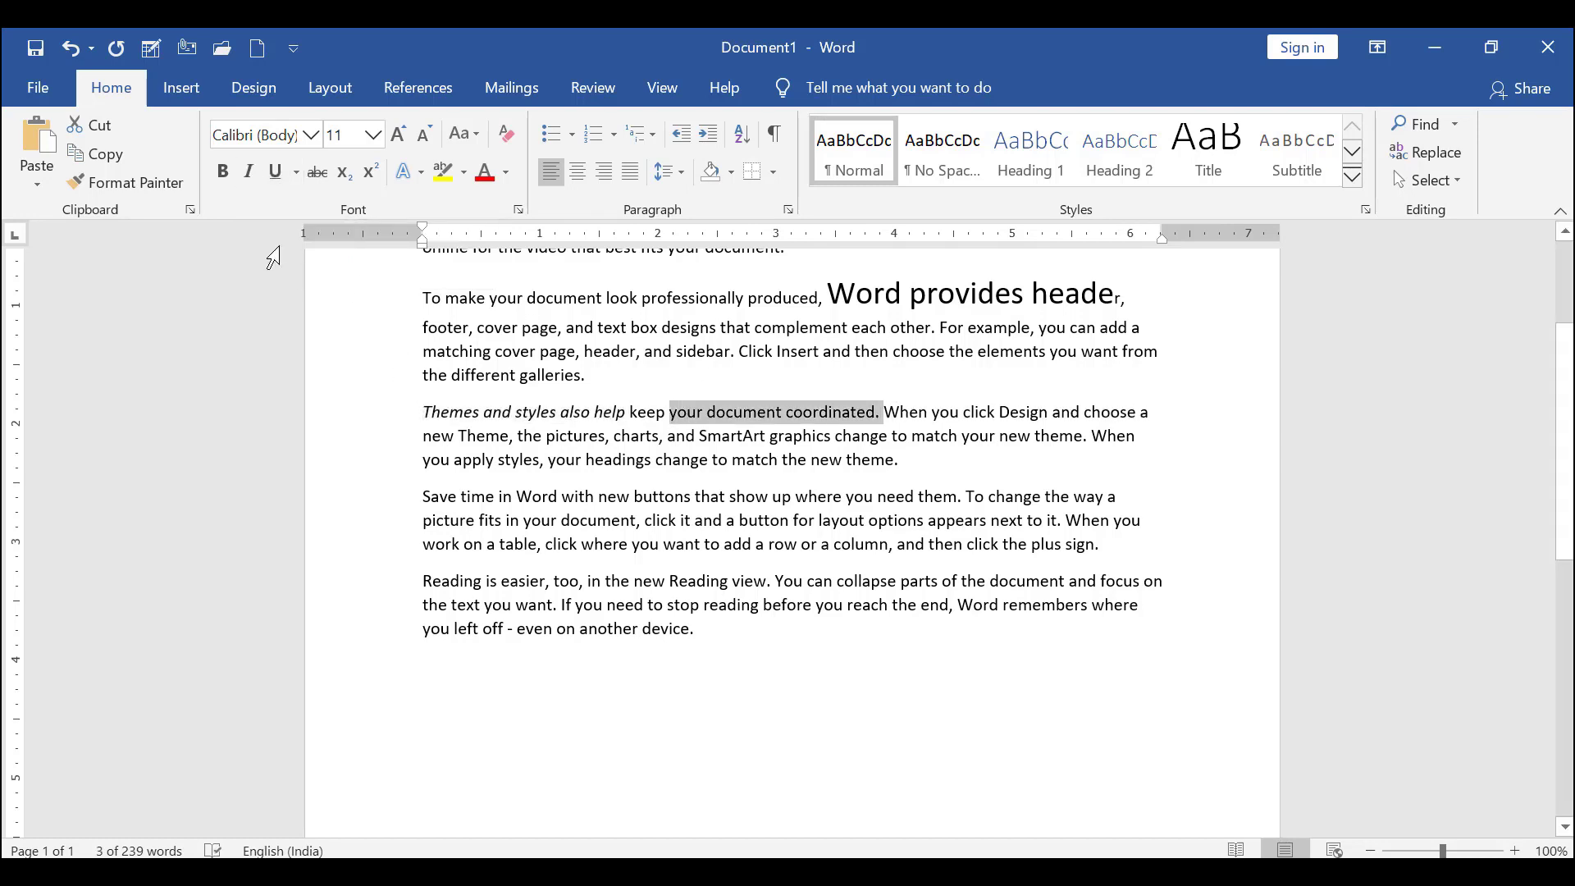
click(268, 173)
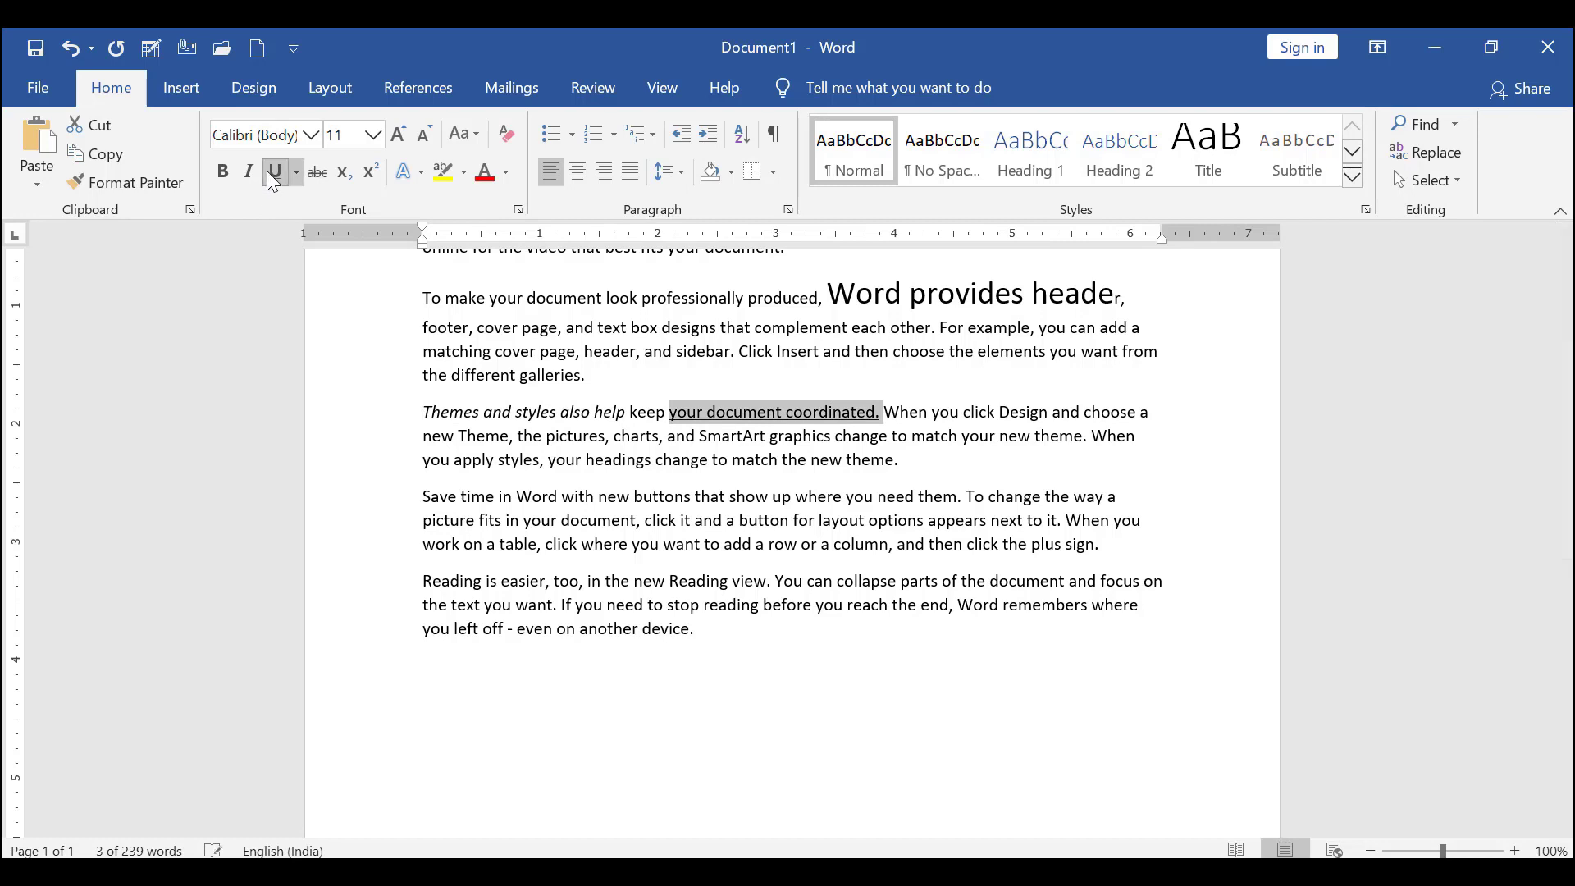
click(861, 435)
drag(892, 412, 1110, 390)
click(784, 523)
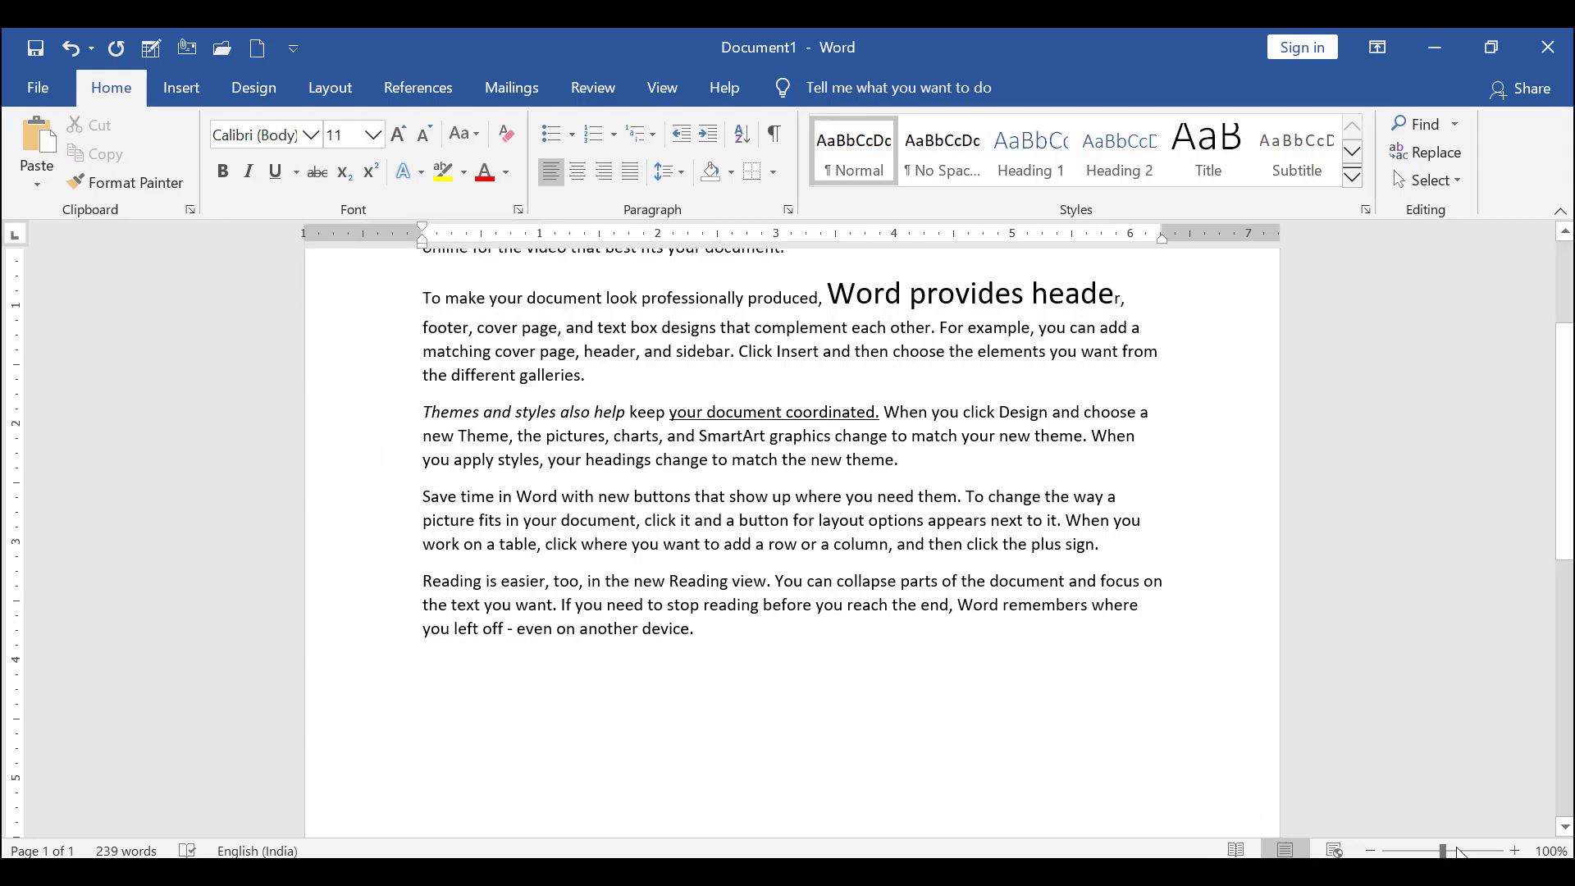
- Strike through "Word" and "that show up where you need them" in the fourth paragraph
click(1515, 850)
click(1515, 850)
click(1515, 850)
click(1515, 851)
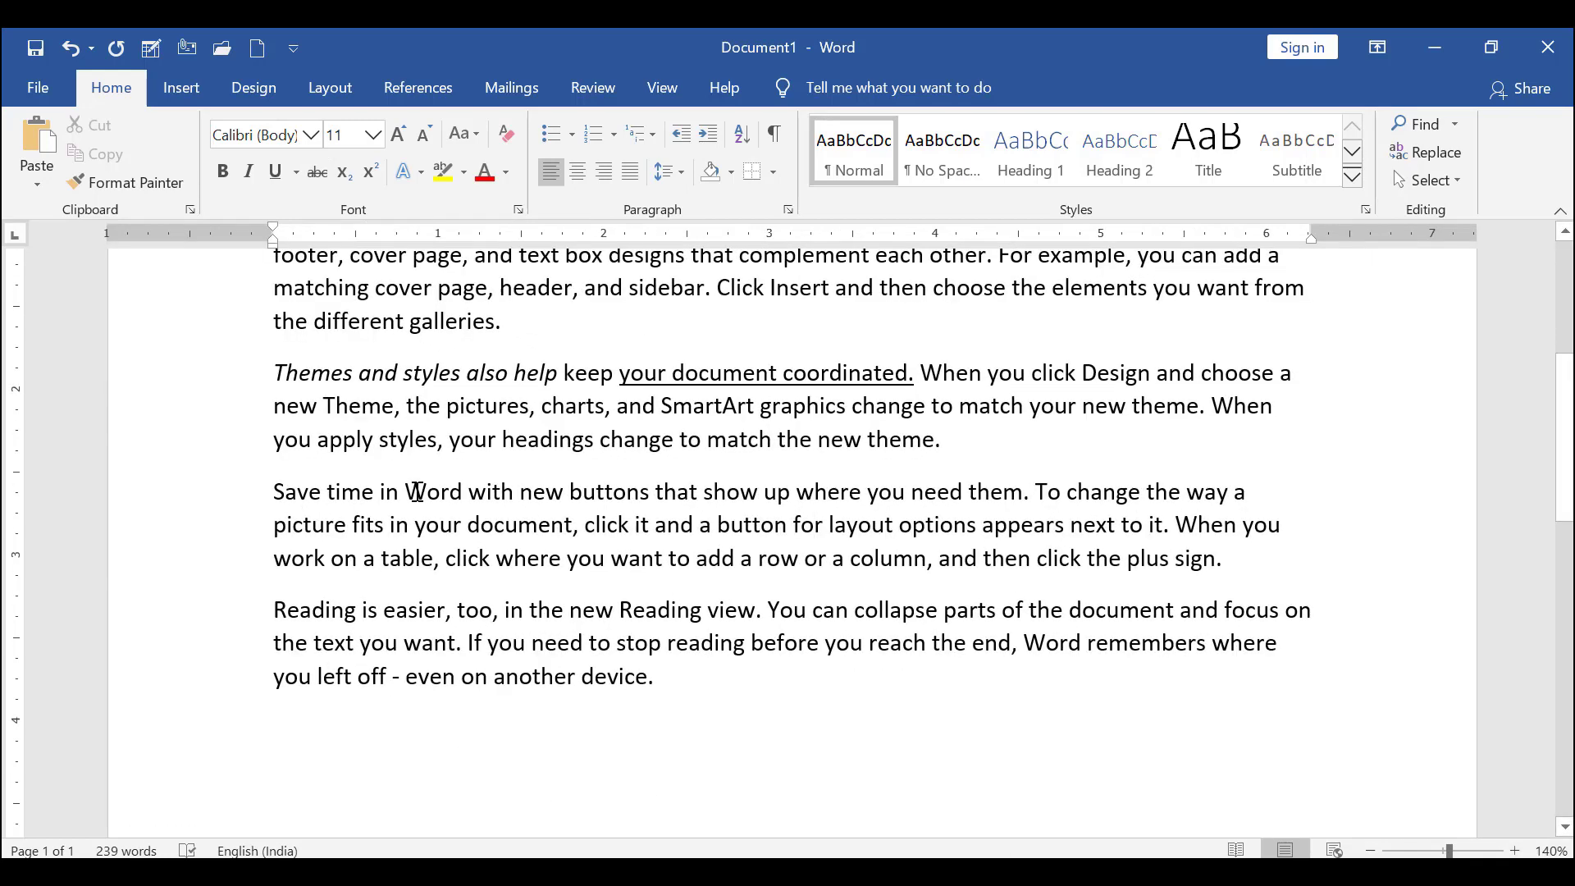
drag(406, 490, 474, 490)
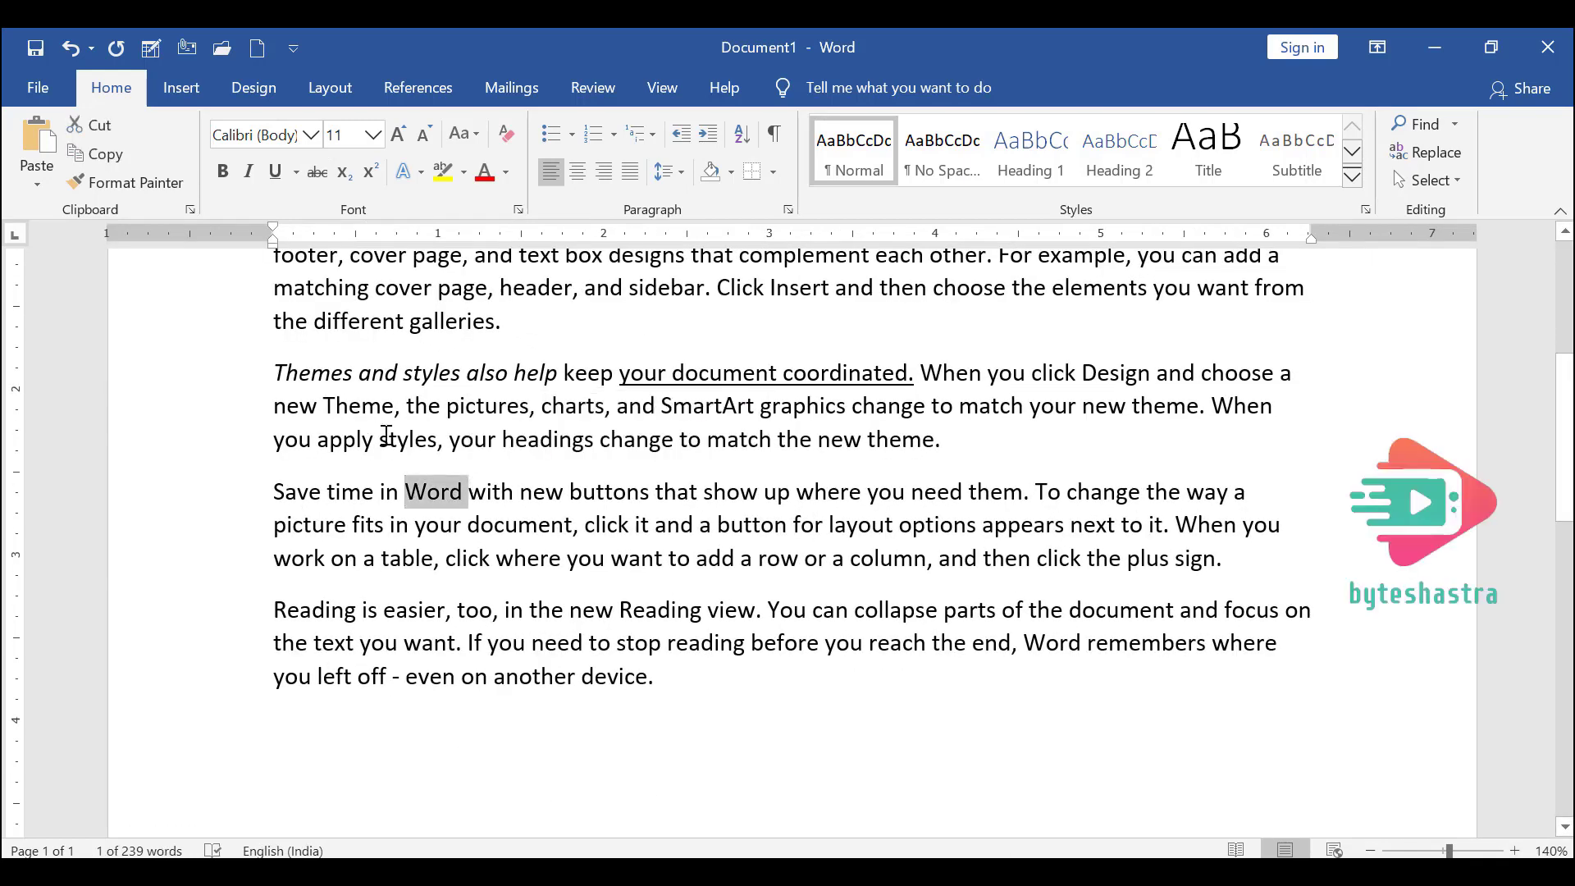
click(317, 174)
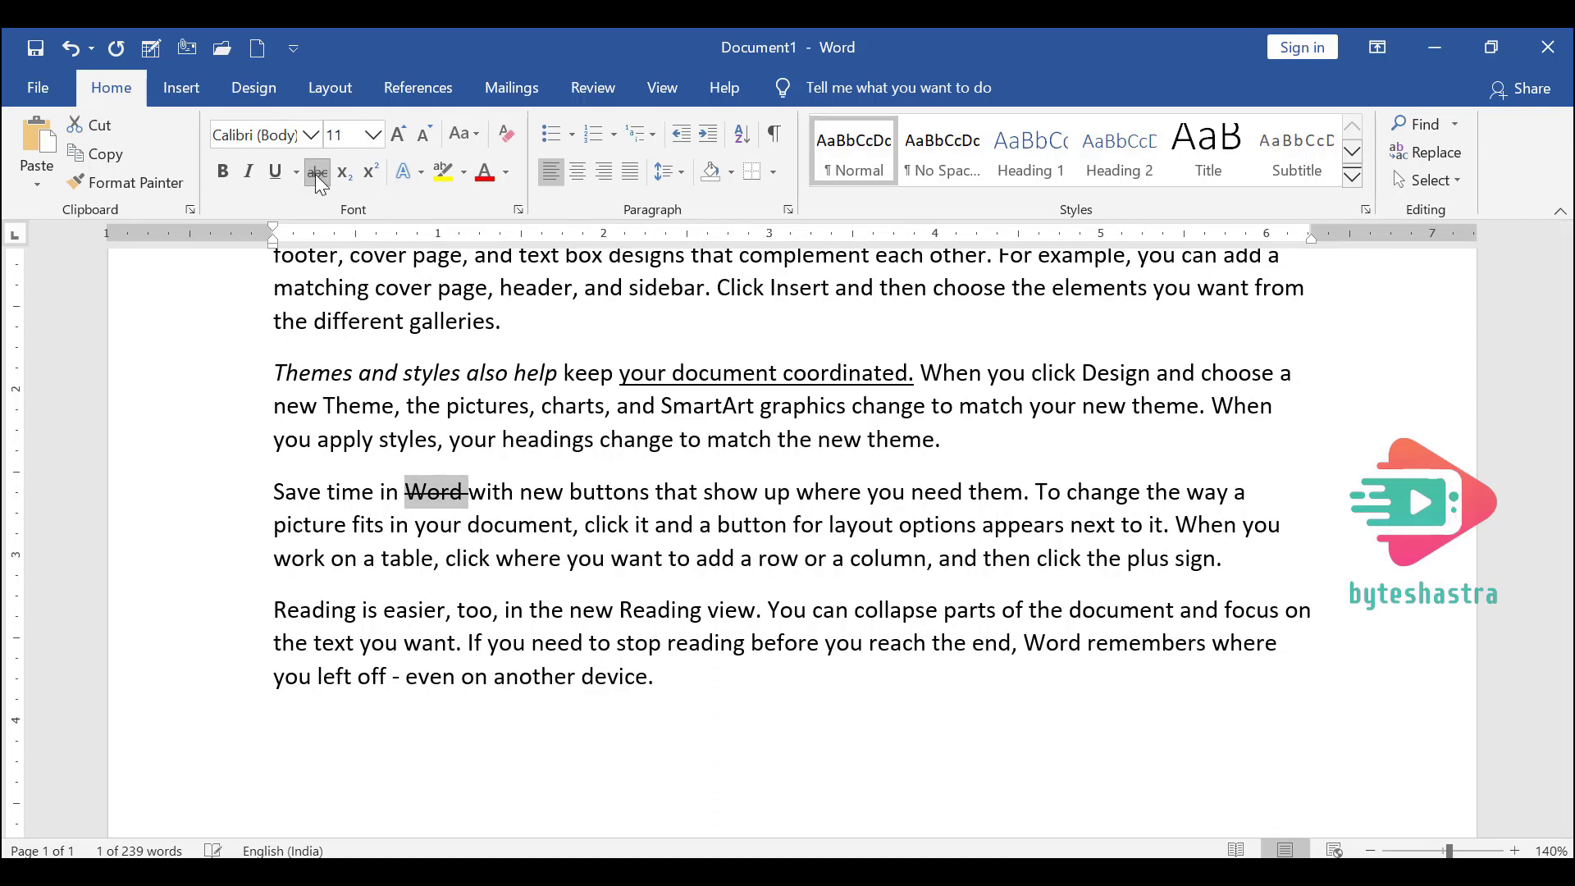
click(492, 559)
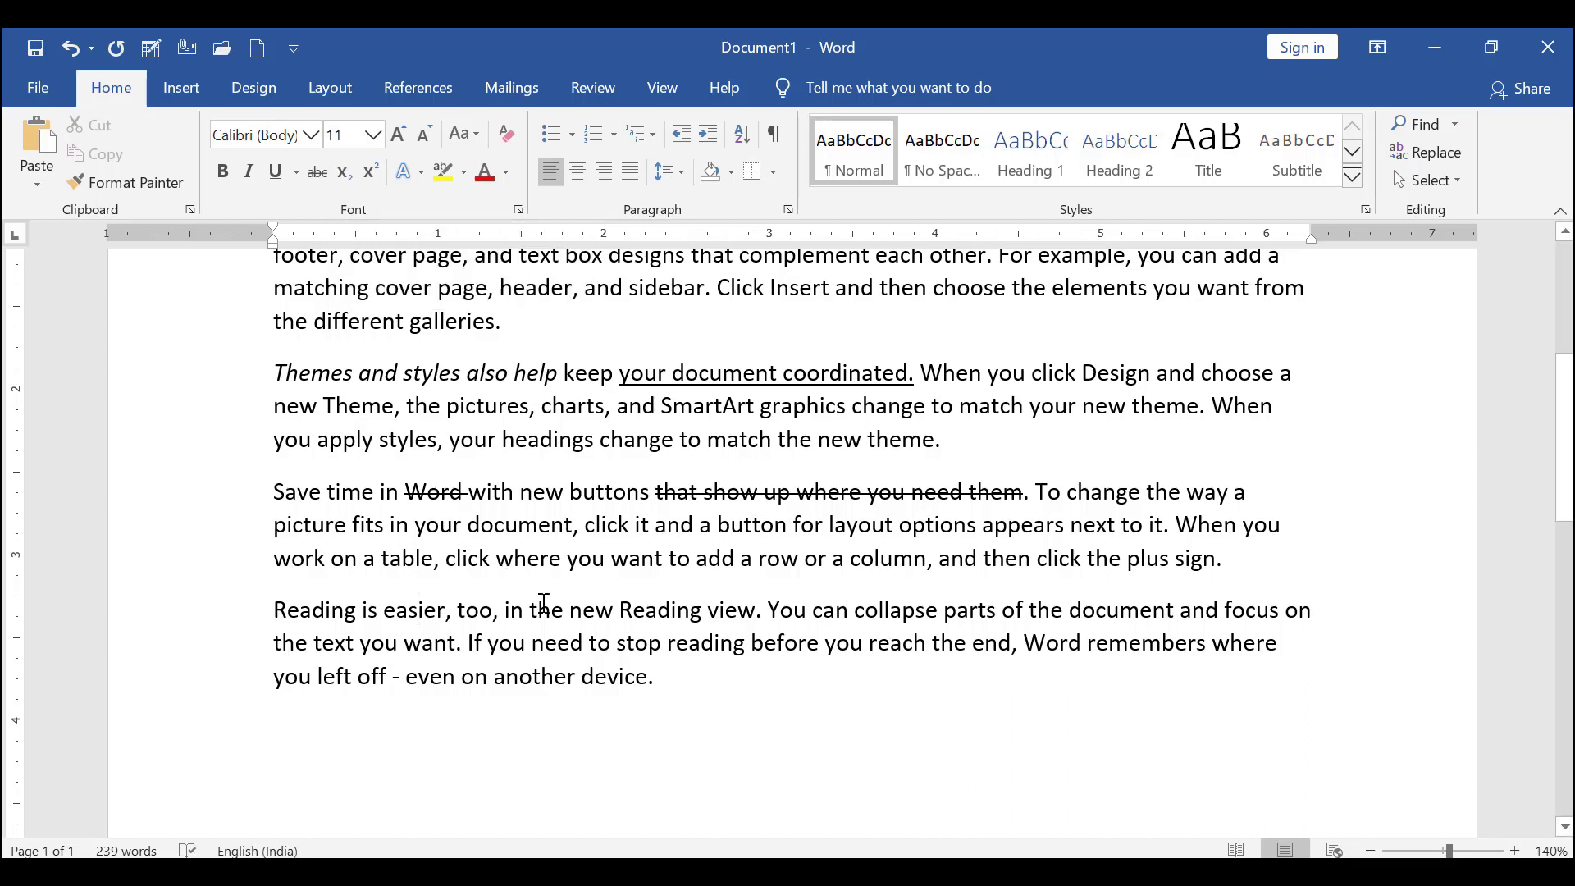
- Leave a blank line below the last paragraph and write "H20" and "A2" spaced apart as plain text
key(Return)
key(Return)
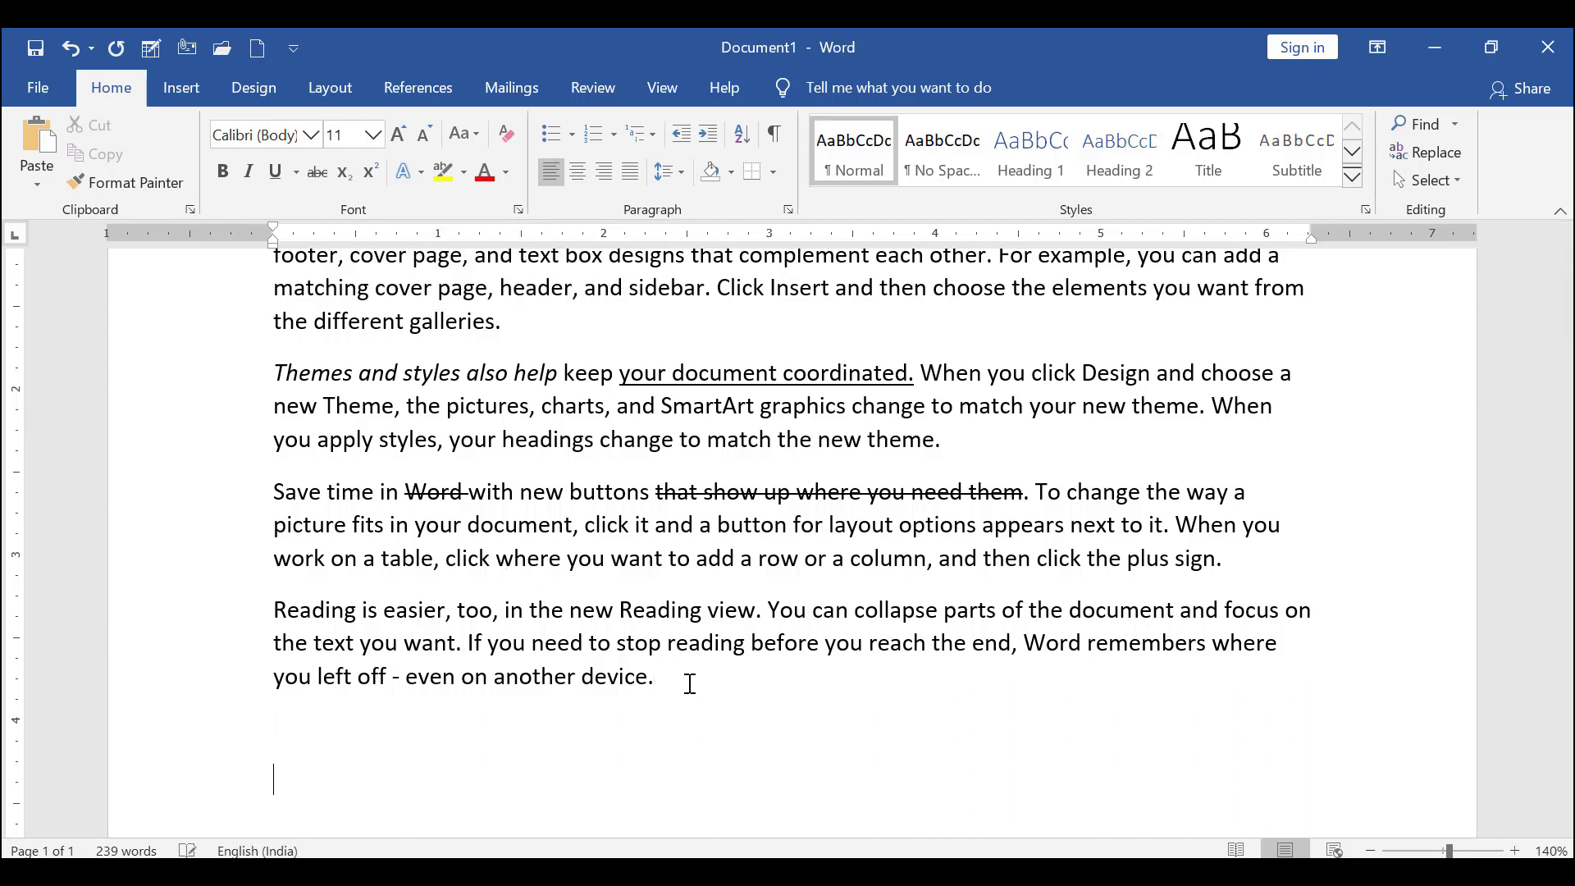
text(H20)
scroll(690, 683, down, 1)
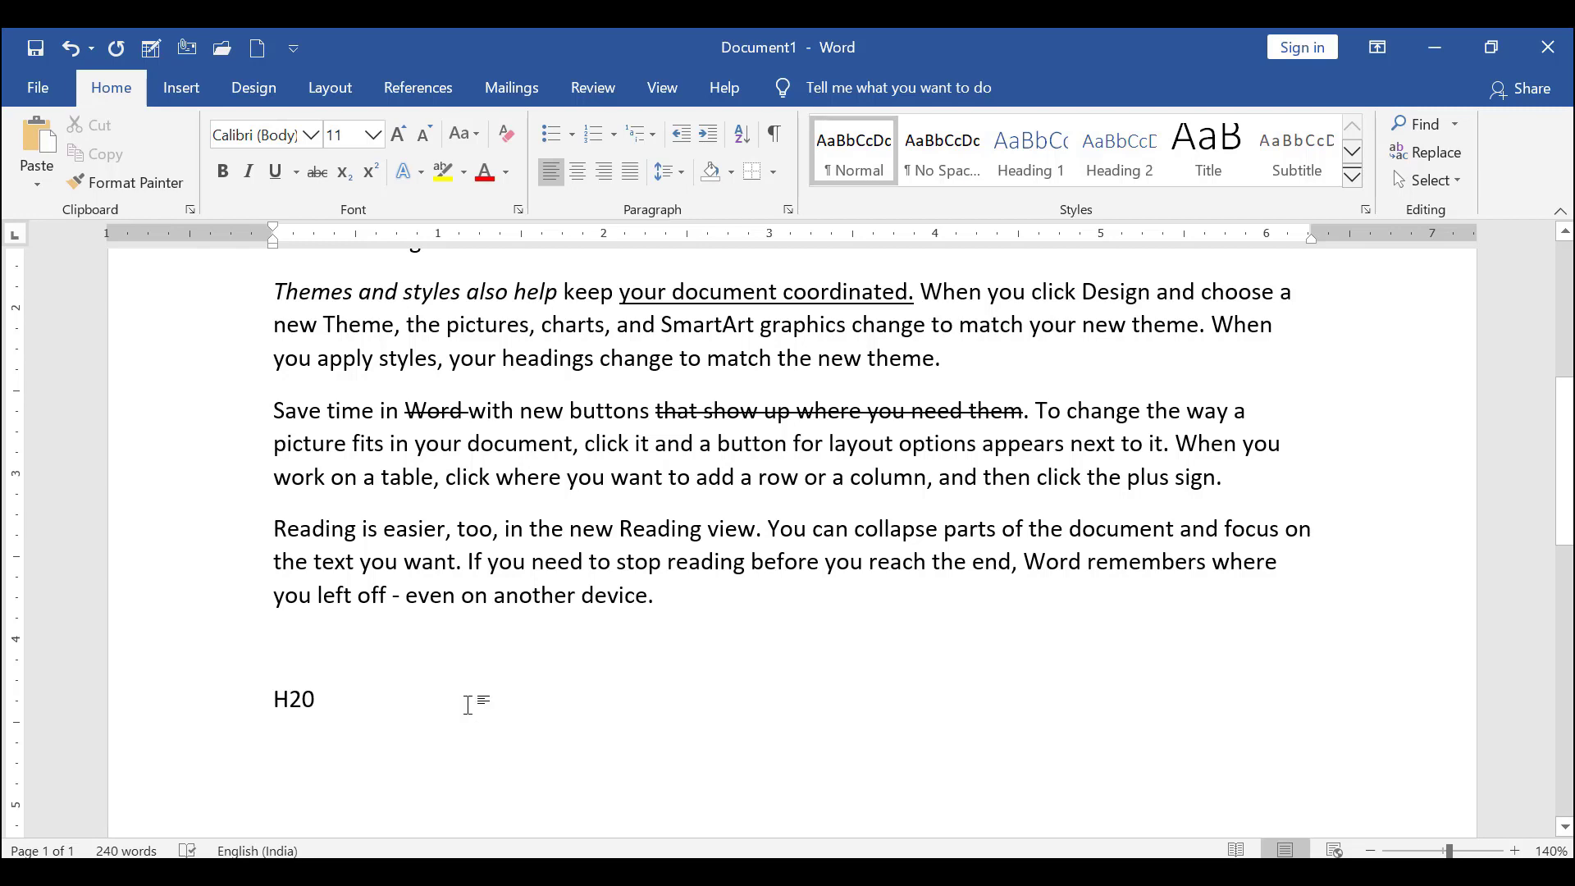
text(A2)
drag(299, 692, 516, 689)
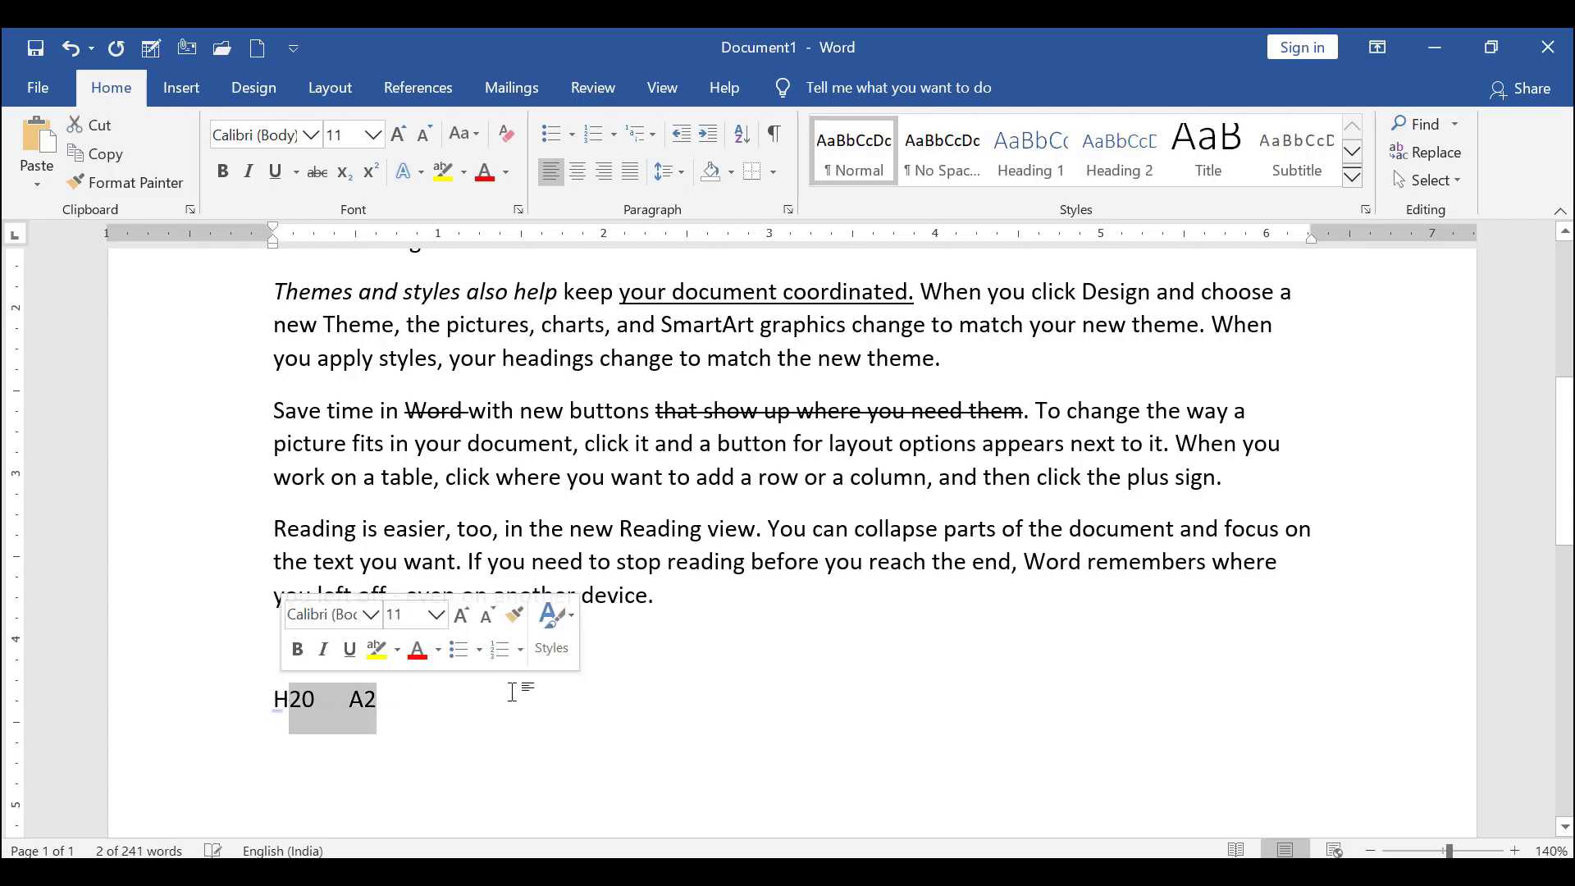
click(571, 689)
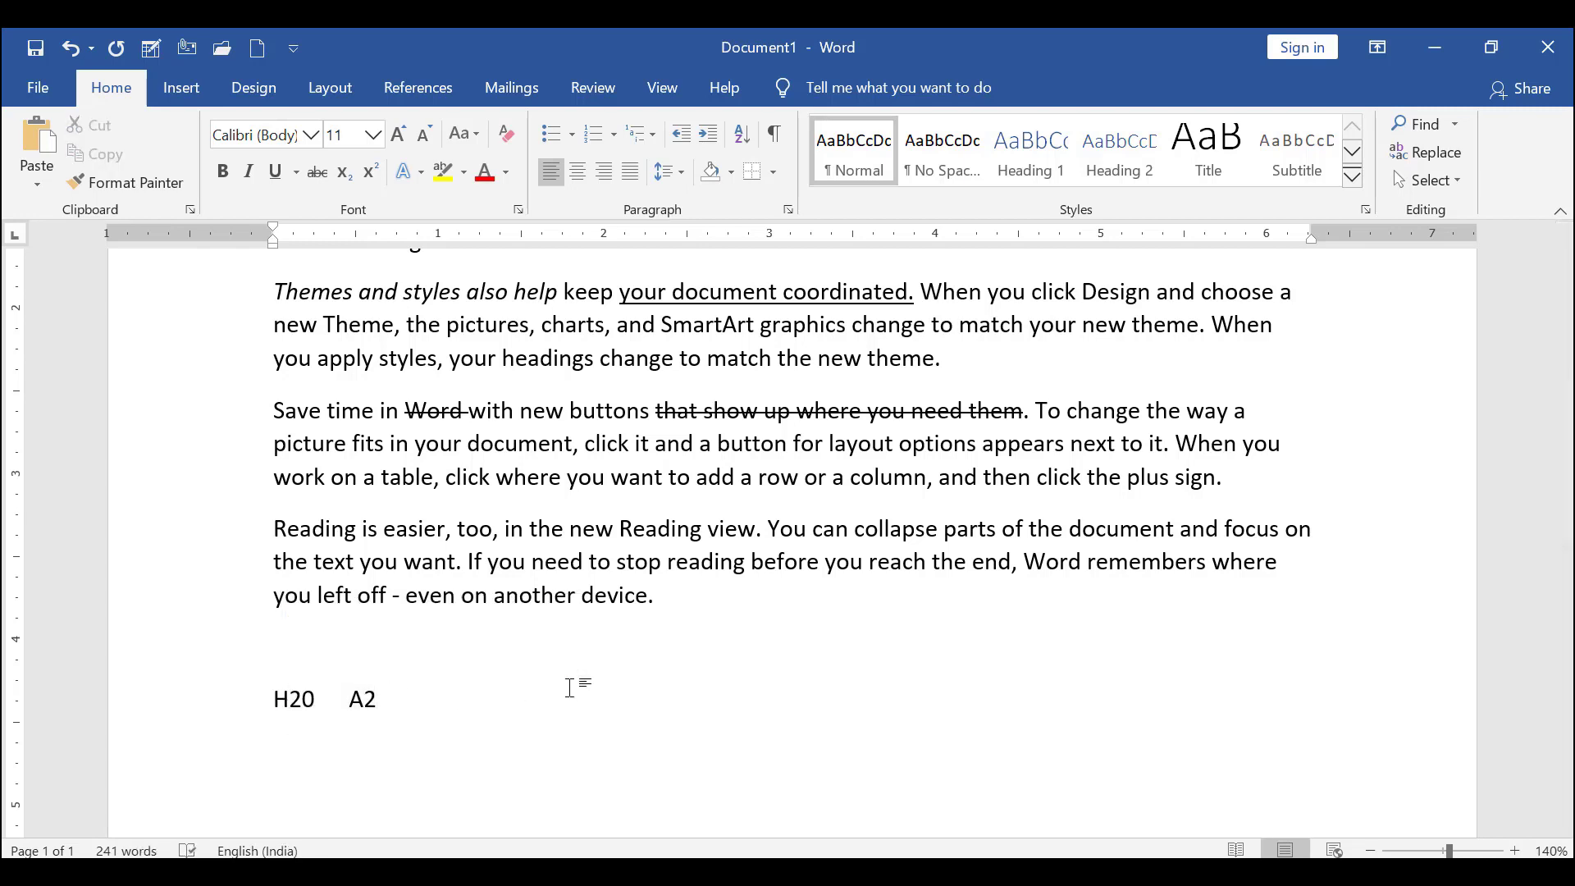
- After "A2", write the expression A²+B² with both 2s formatted as superscript
text(A)
click(368, 173)
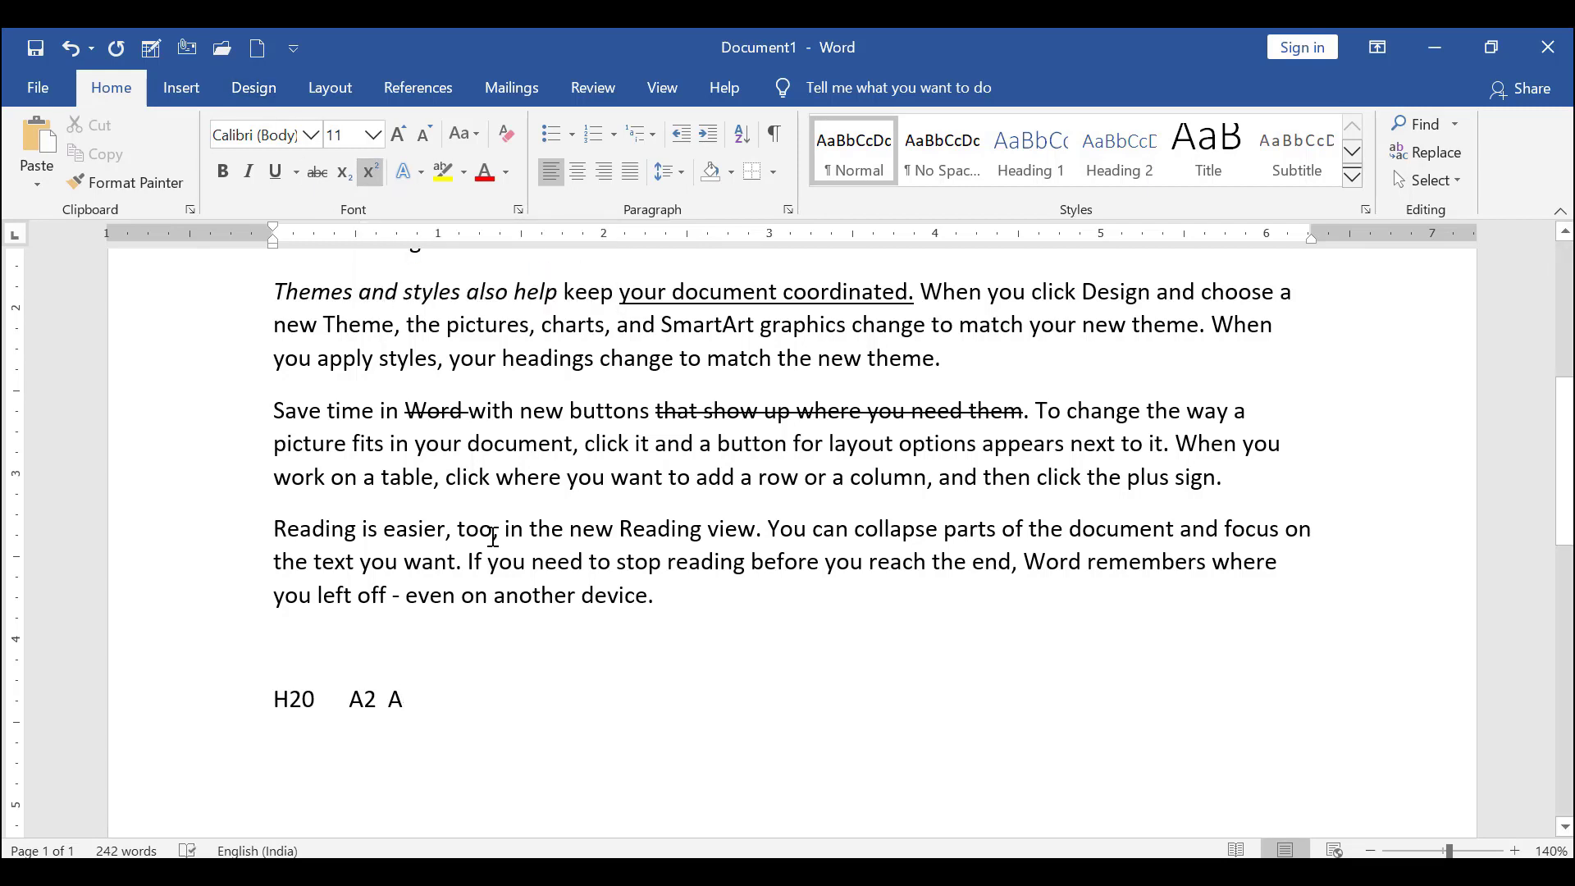
text(2)
scroll(476, 509, down, 2)
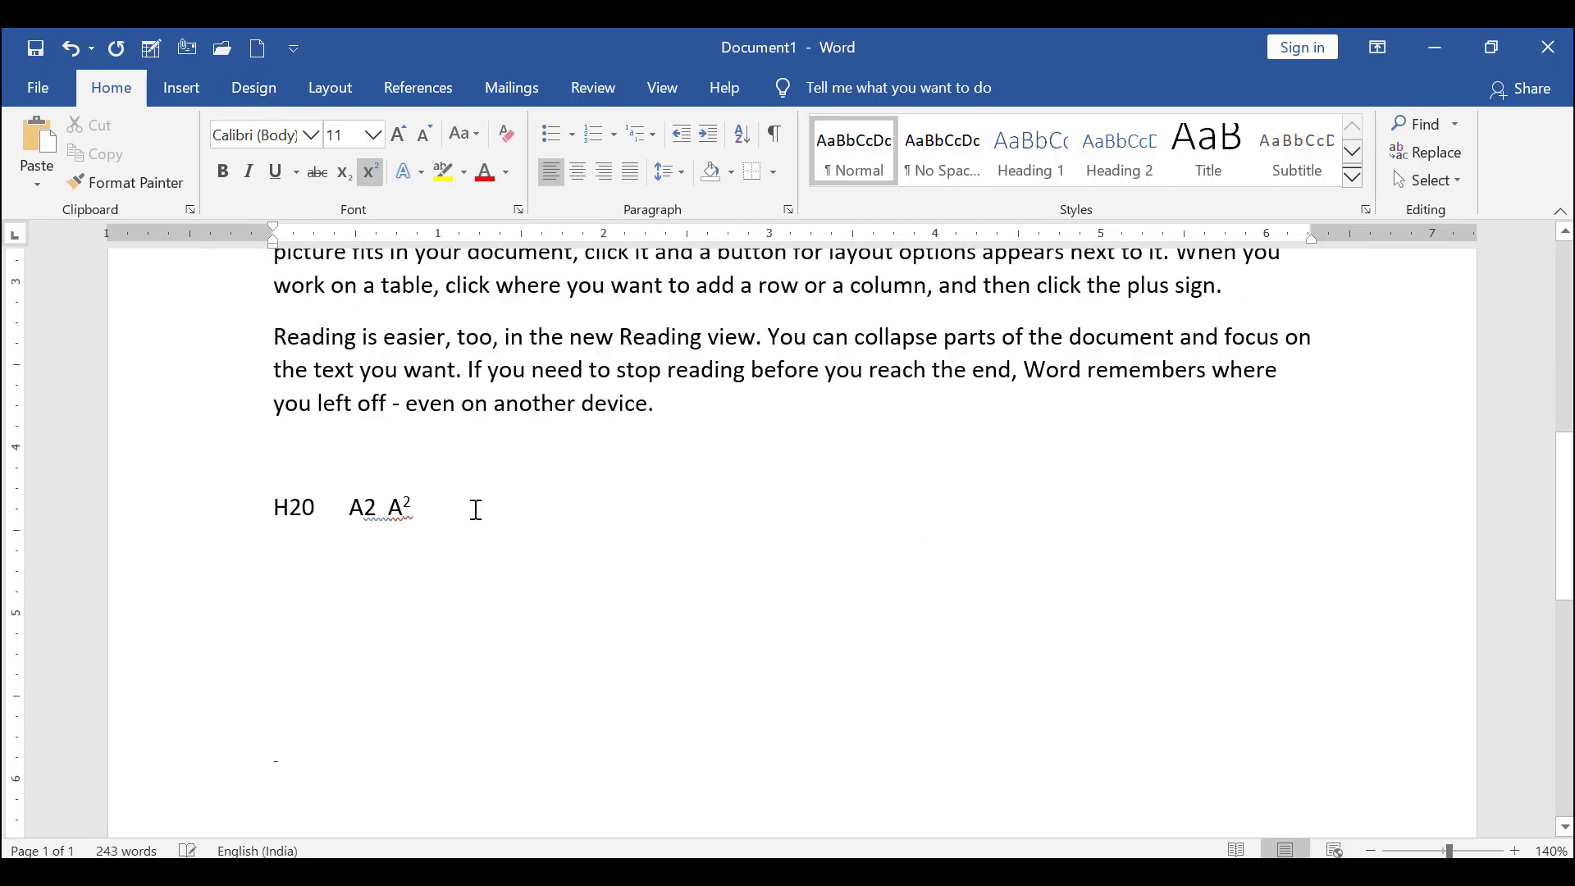
click(368, 172)
text(+B)
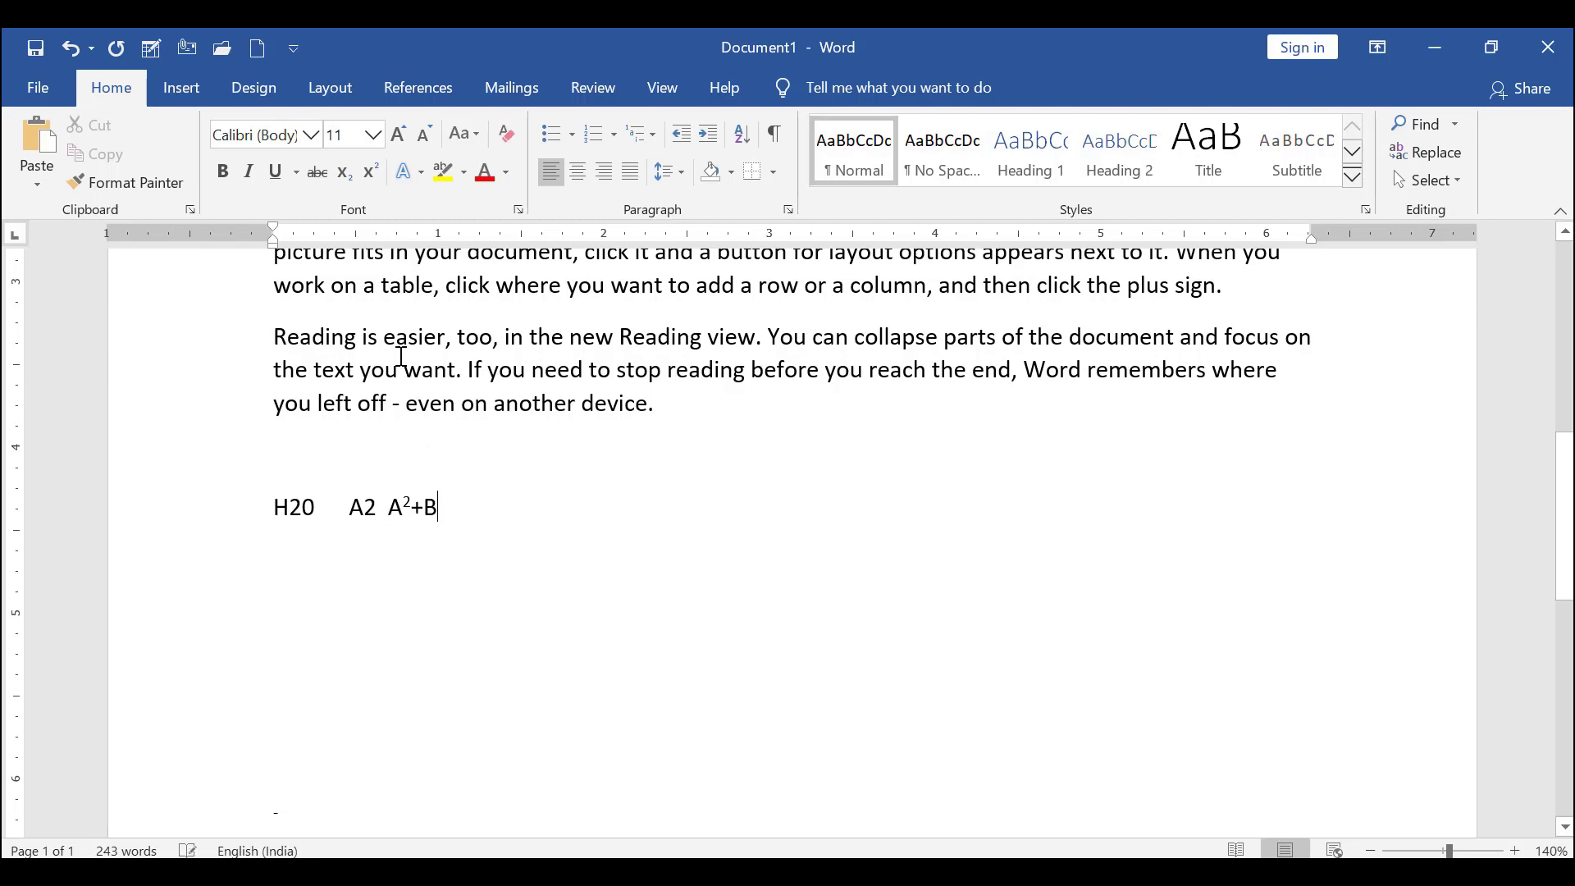
click(373, 173)
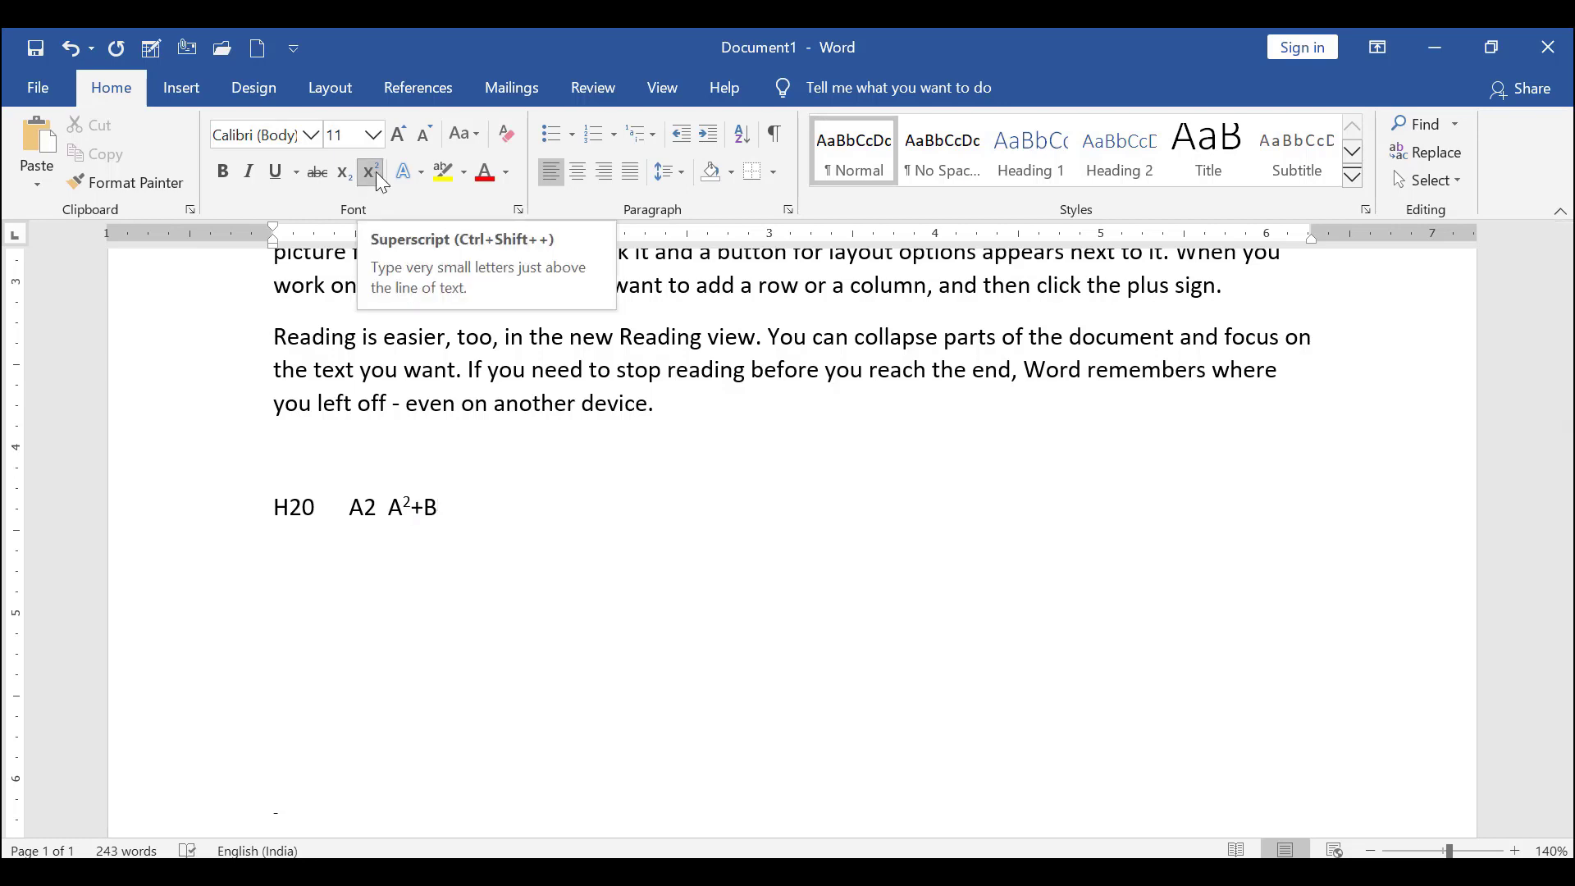
text(2)
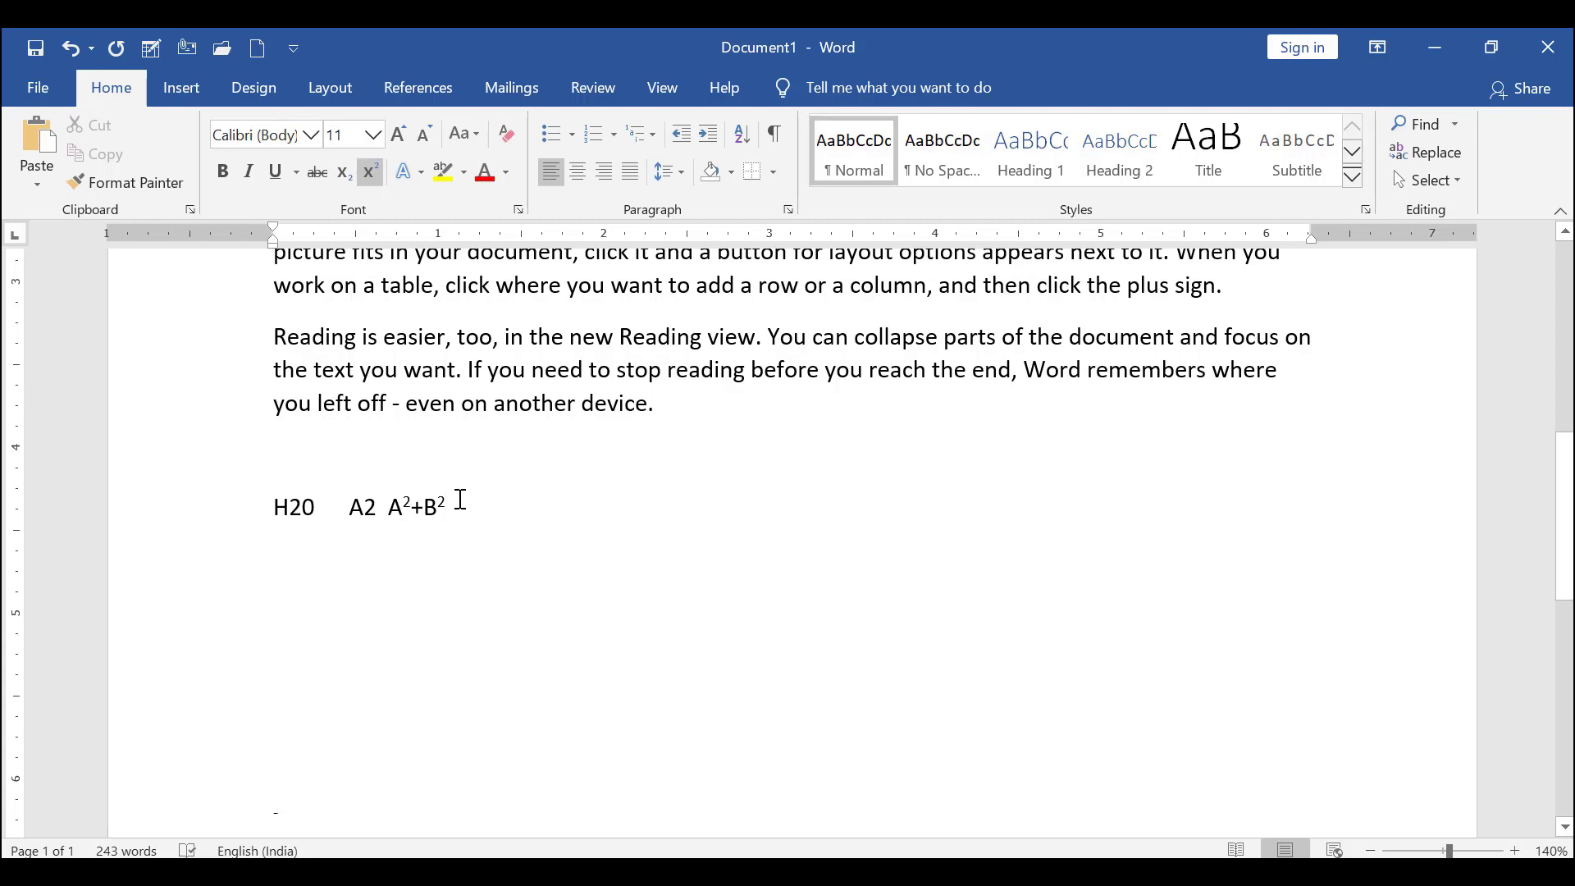
- On a new line below the expression, write H₂ with the 2 formatted as subscript
key(Return)
text(H)
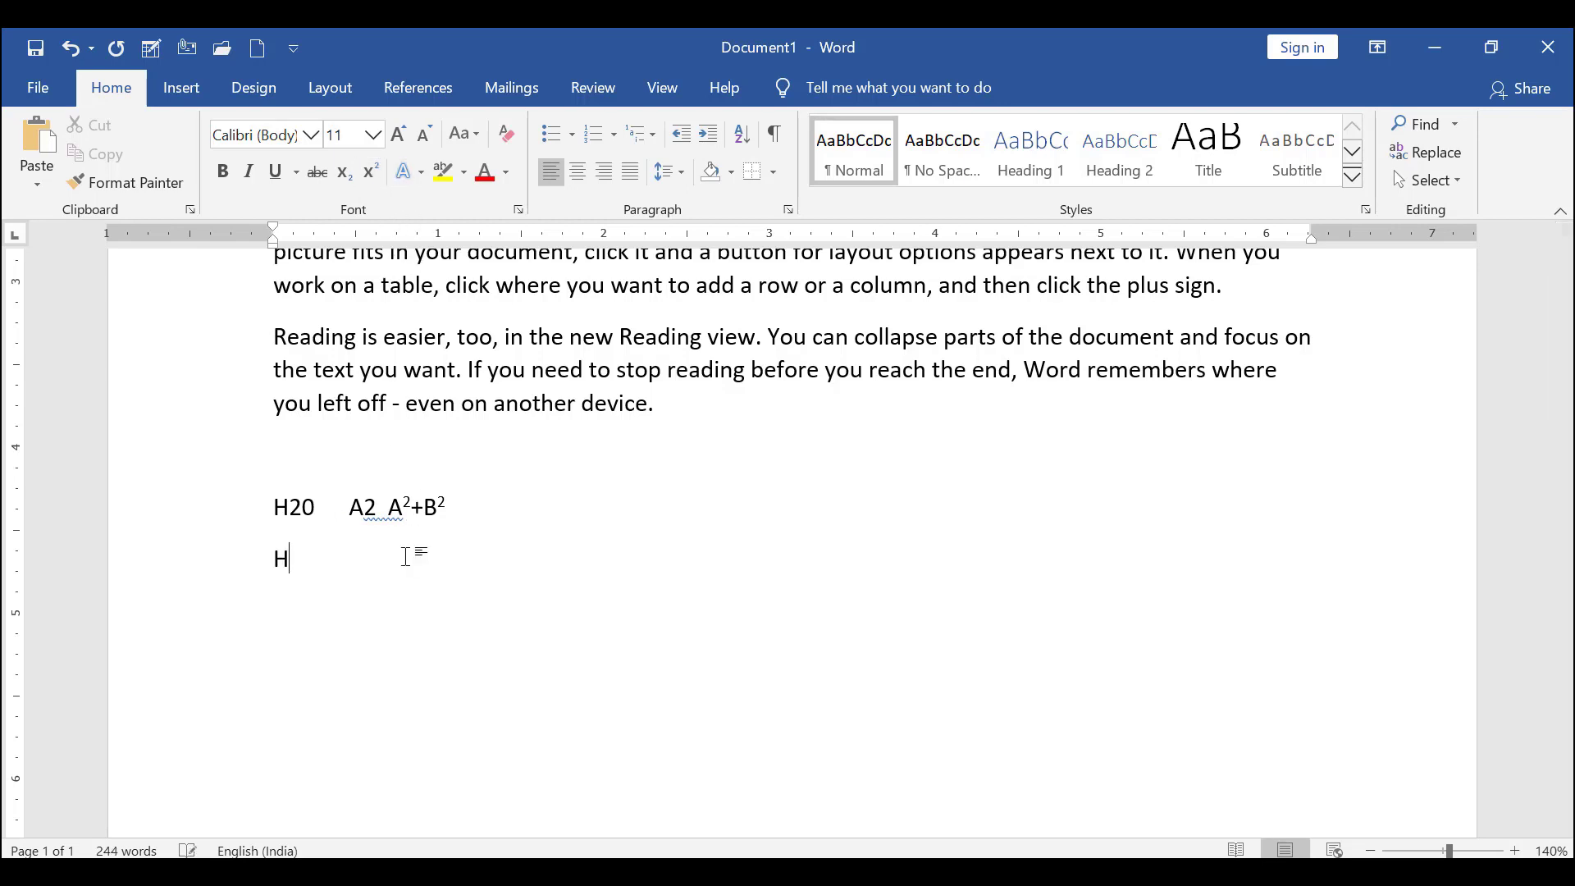
click(344, 175)
text(20)
key(BackSpace)
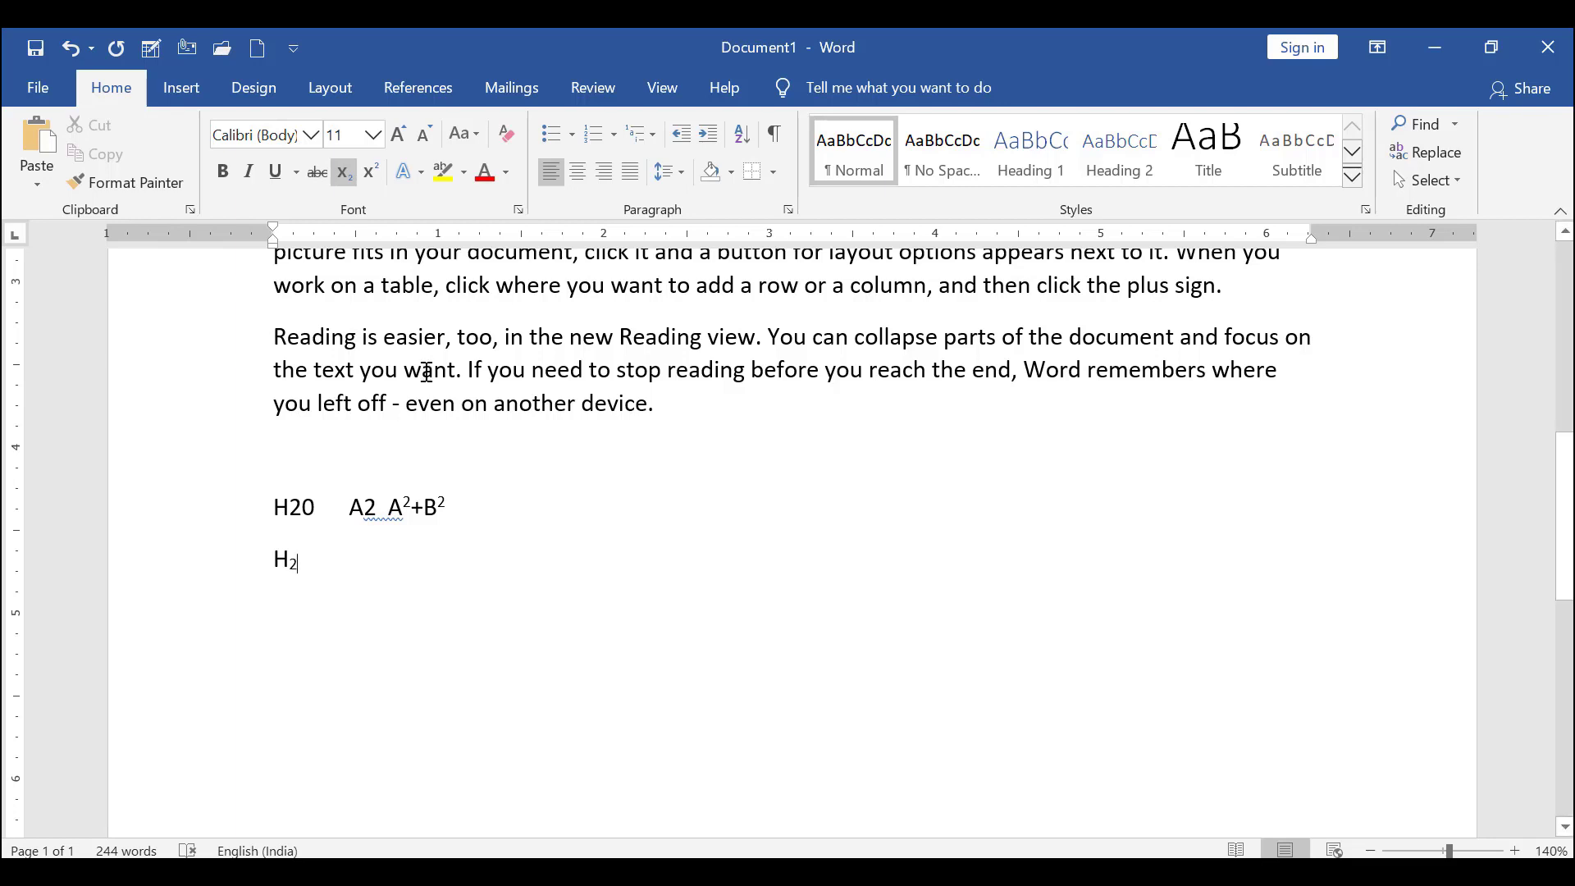
click(686, 410)
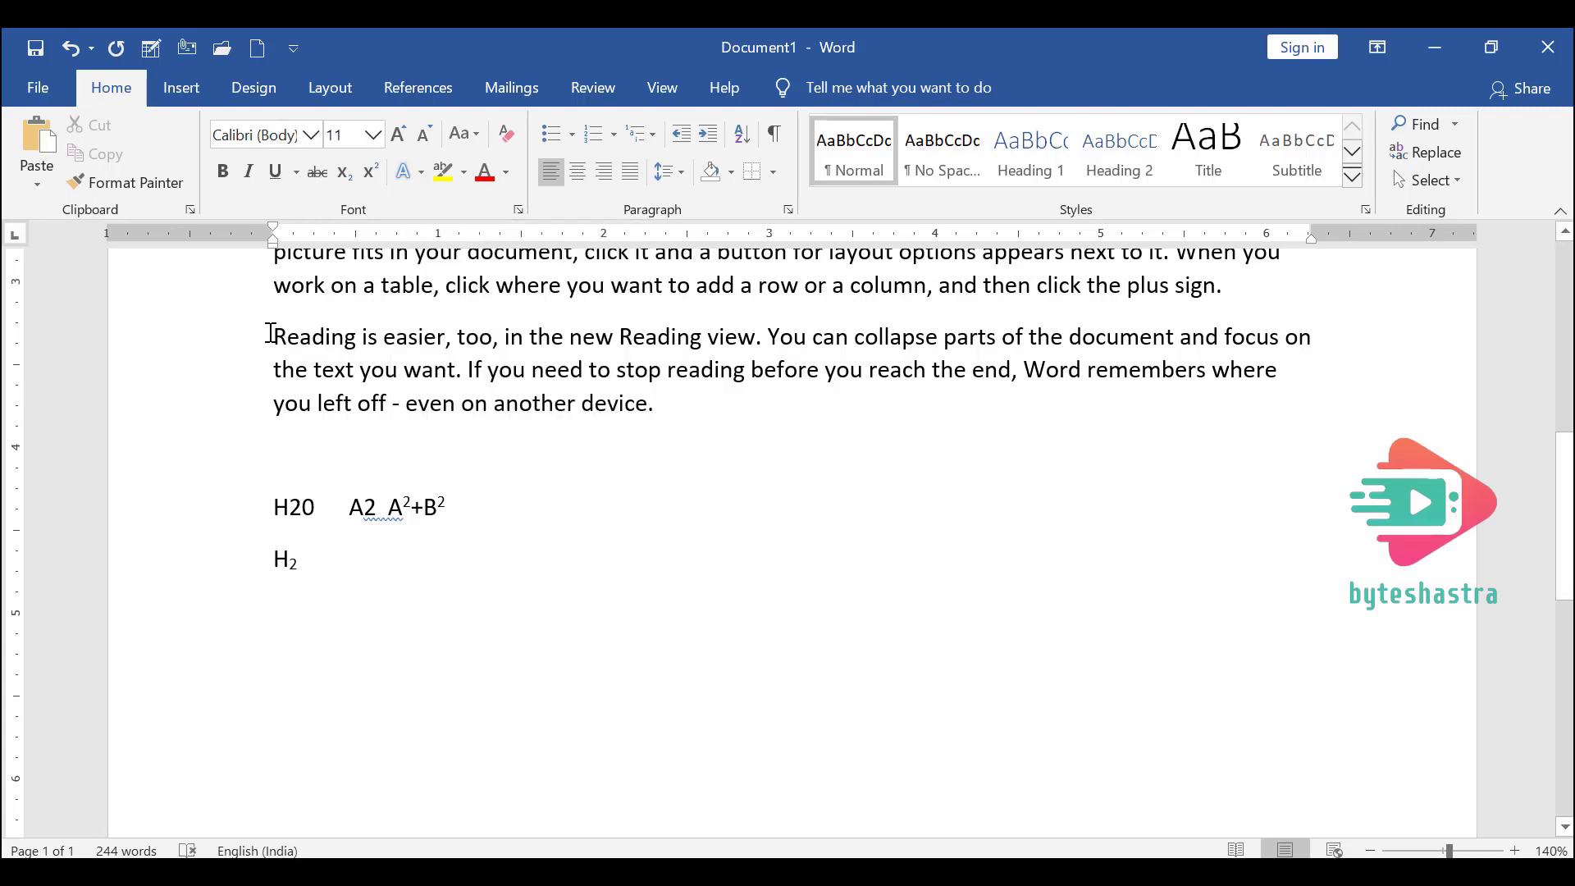
drag(334, 327, 761, 346)
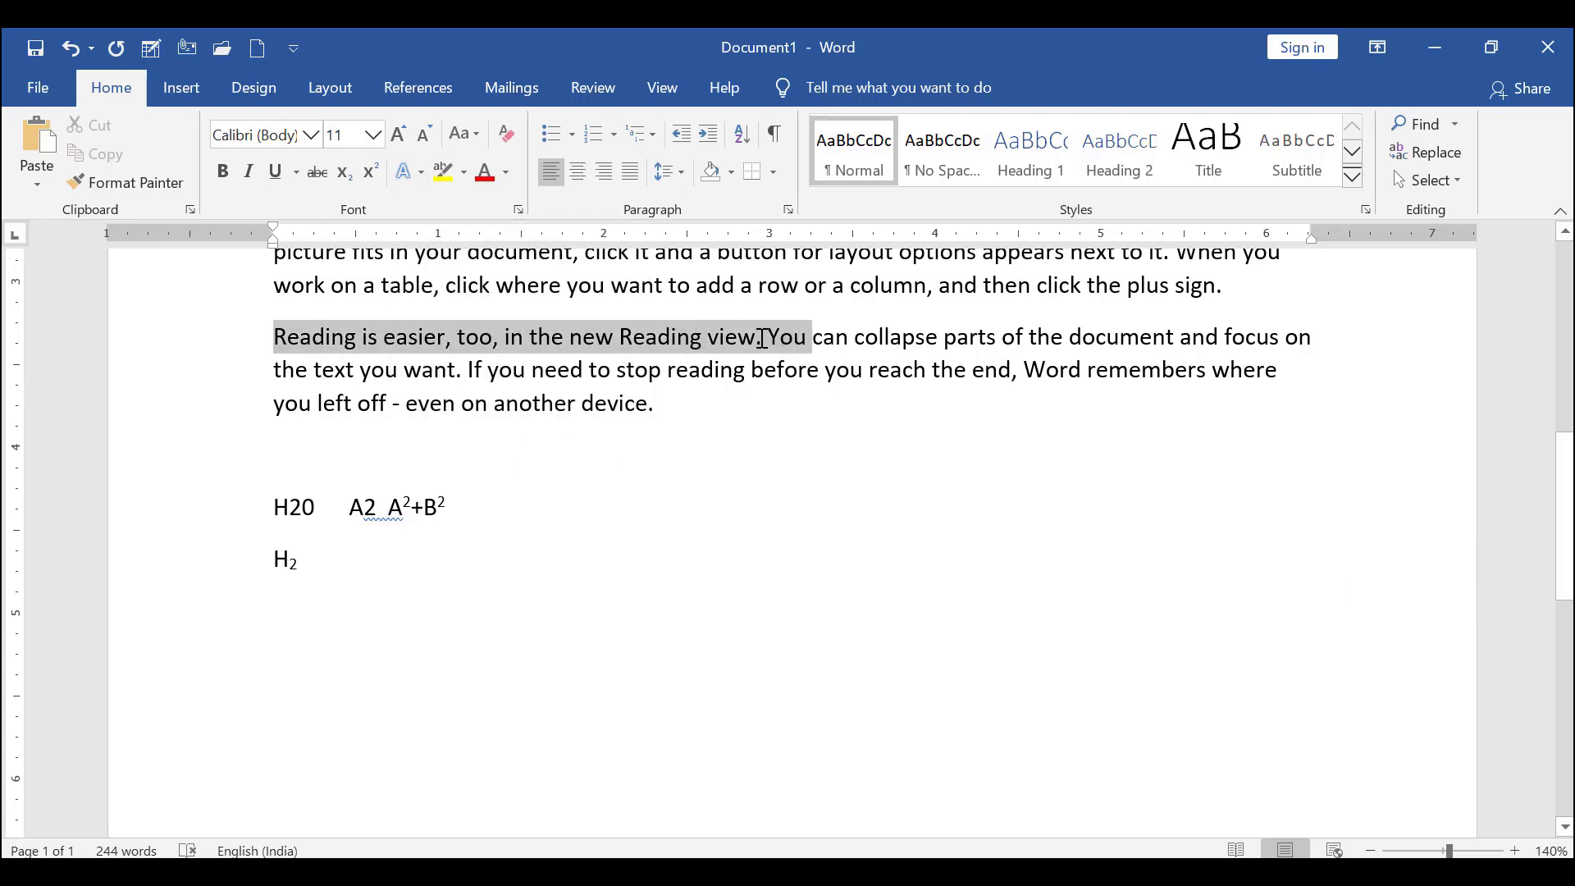
click(405, 180)
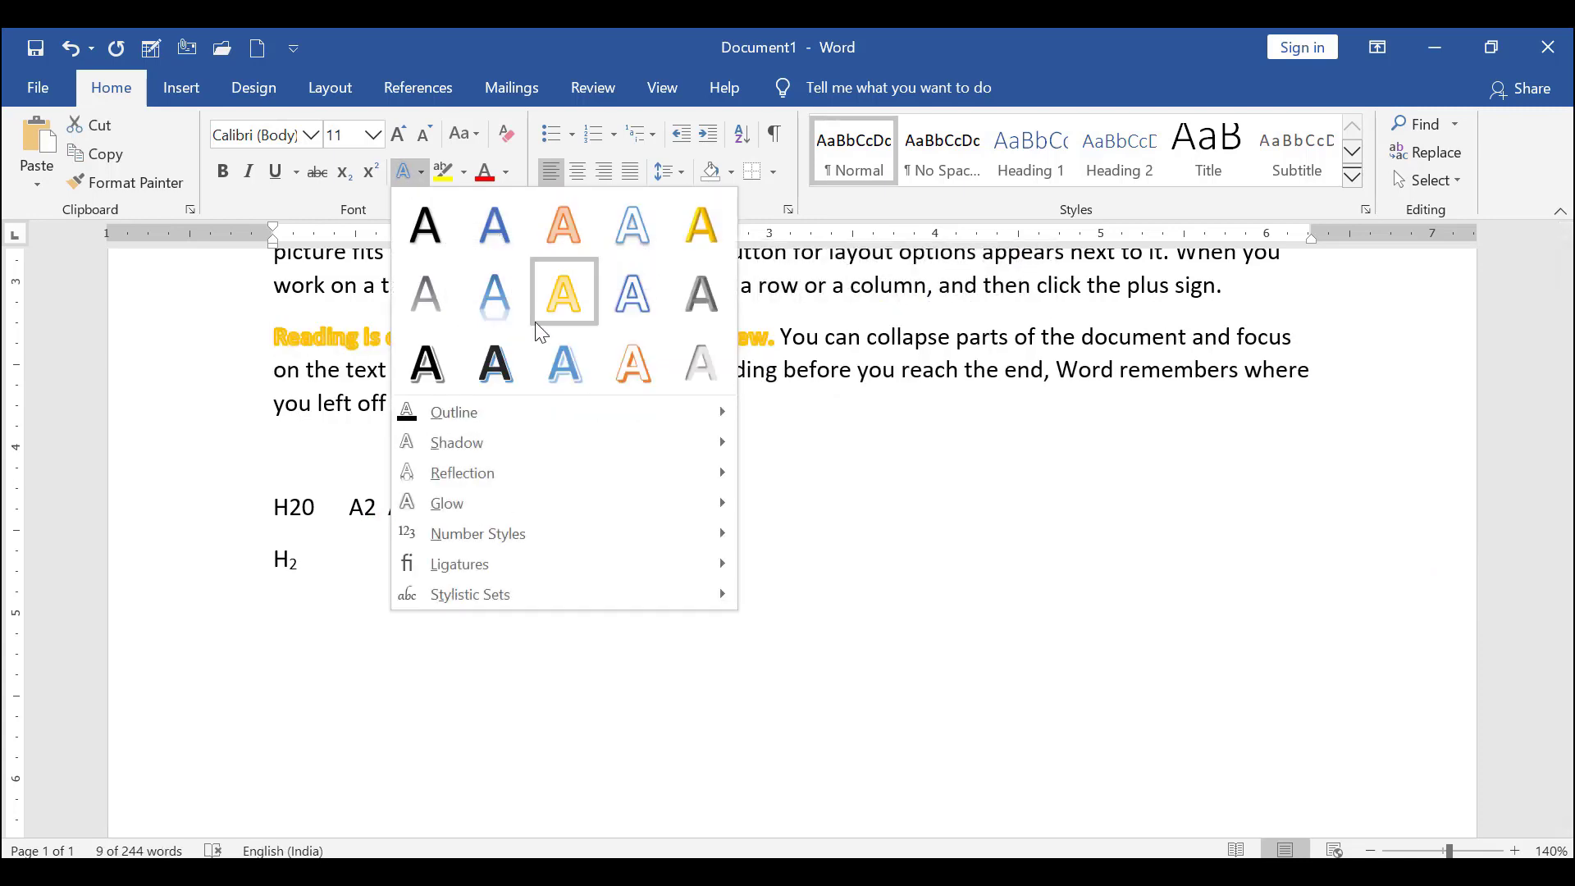
click(956, 359)
scroll(960, 357, down, 1)
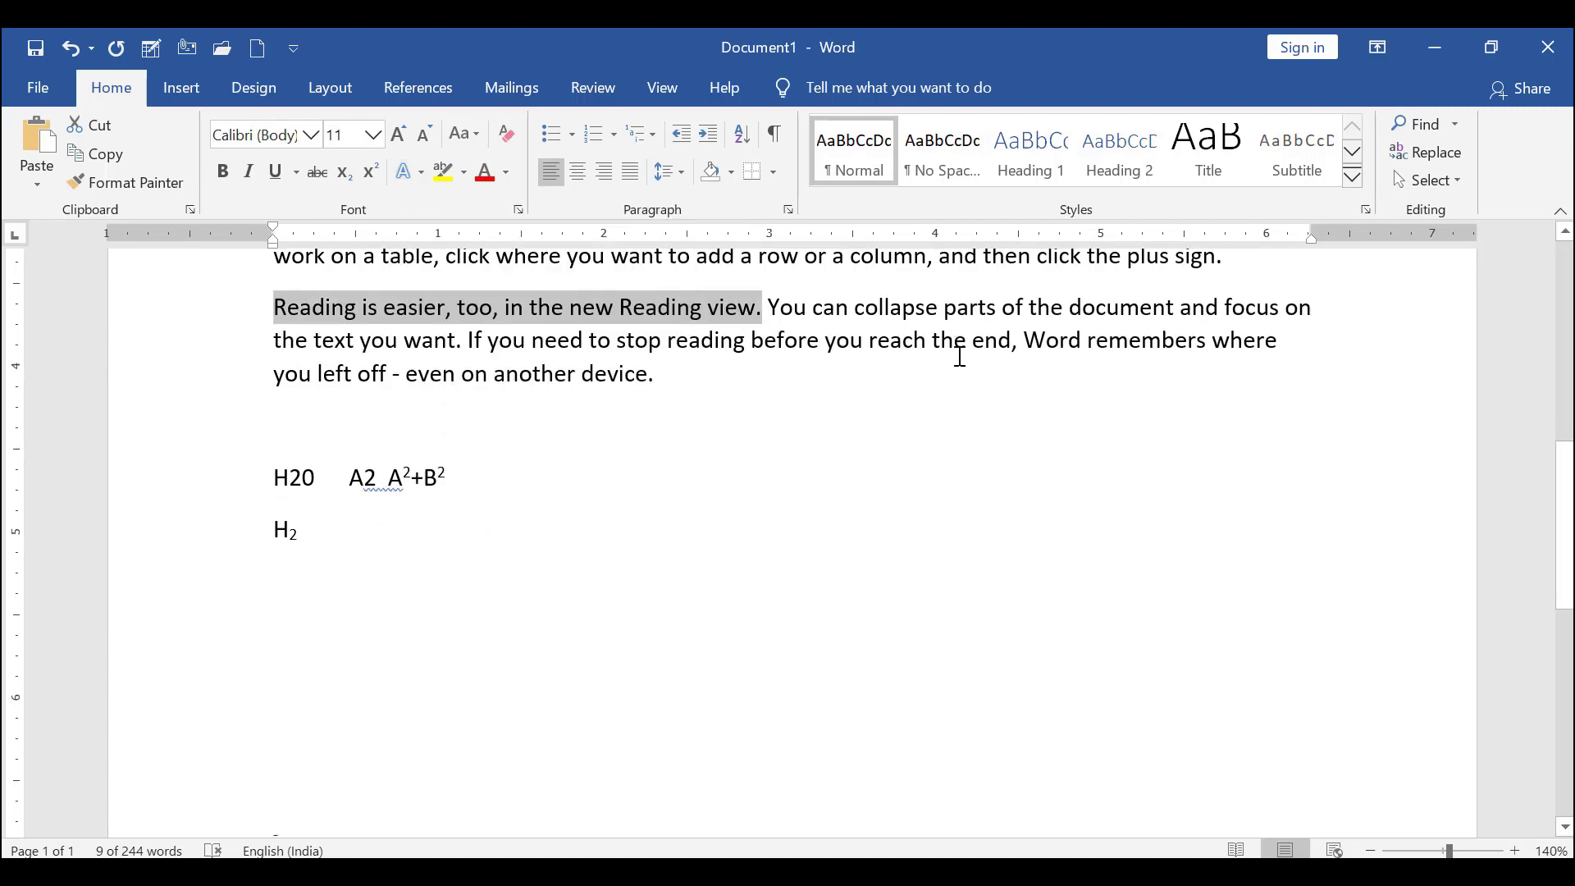
- Apply the gold outlined text effect from the middle row of presets to the whole first paragraph and deselect it
scroll(960, 357, up, 6)
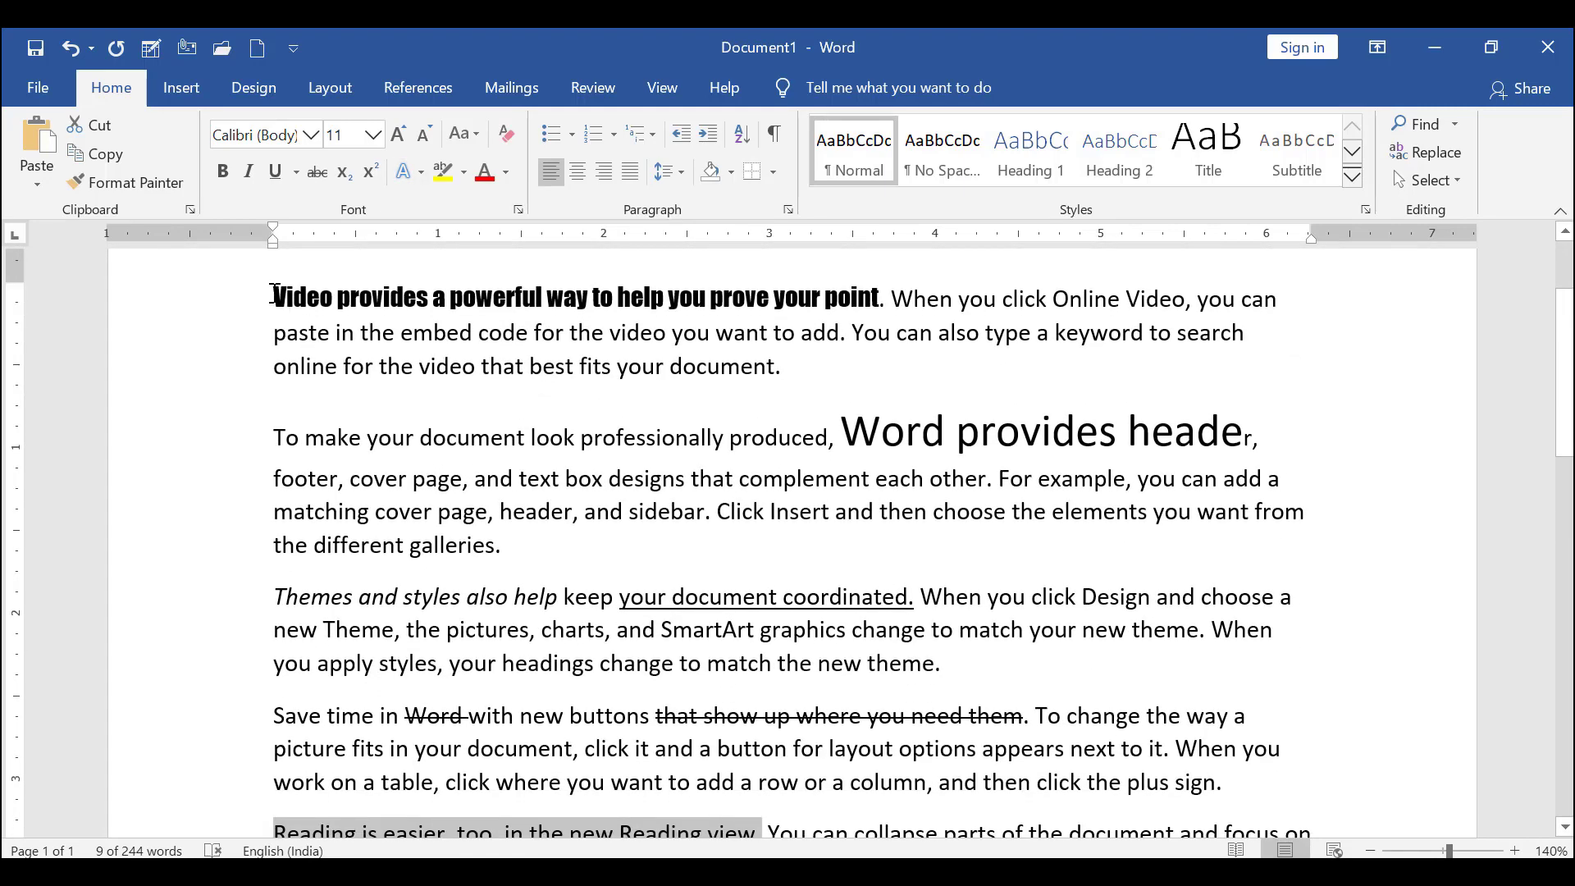
drag(273, 293, 795, 372)
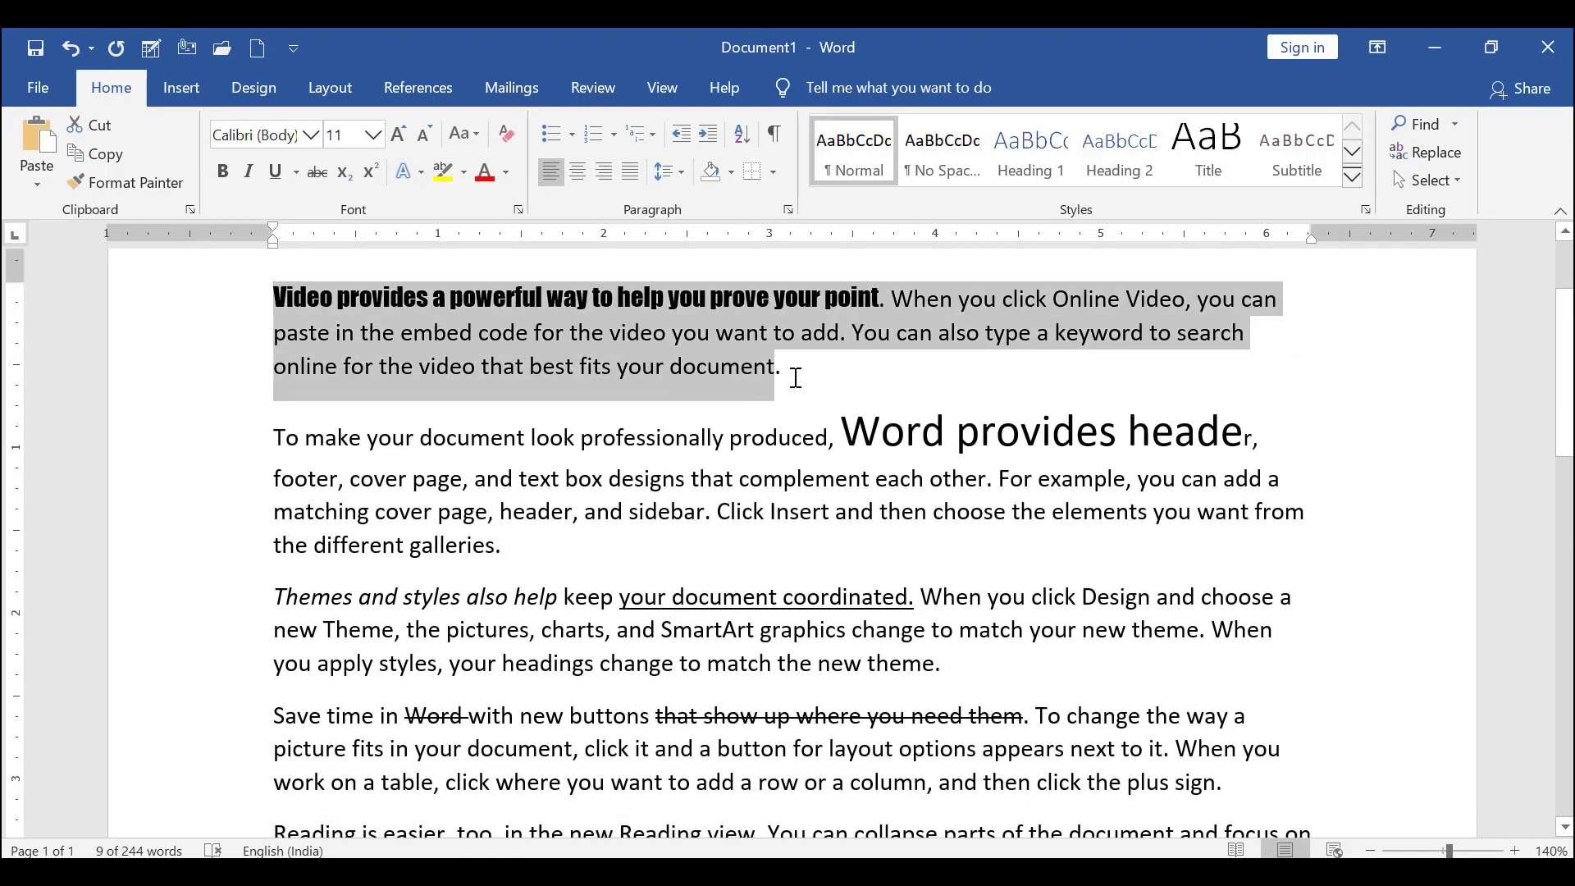
click(411, 178)
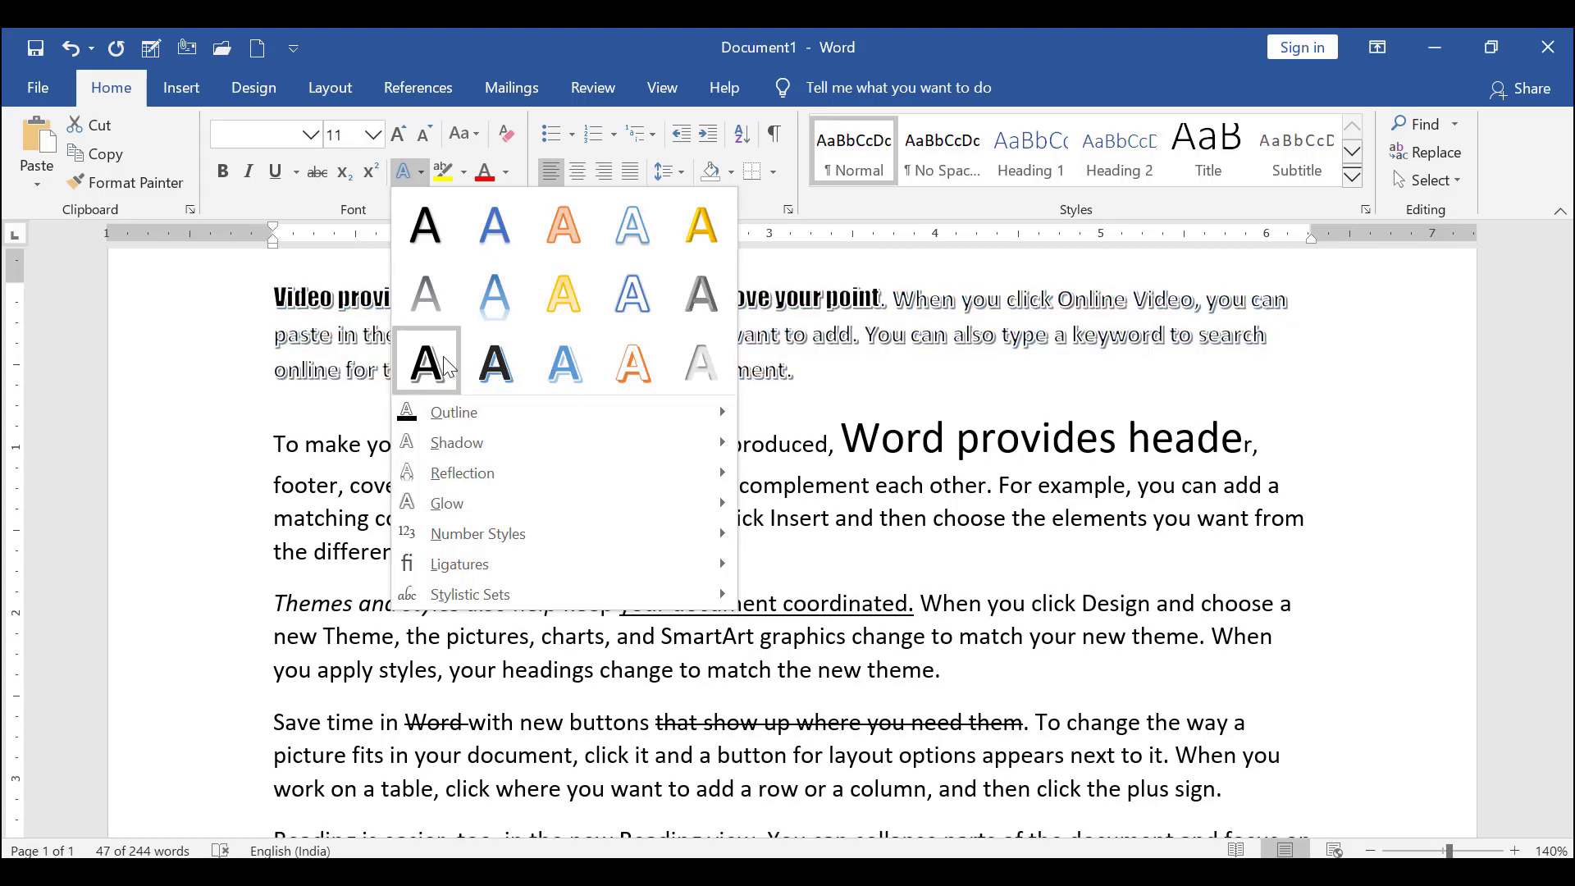
mouse_move(506, 413)
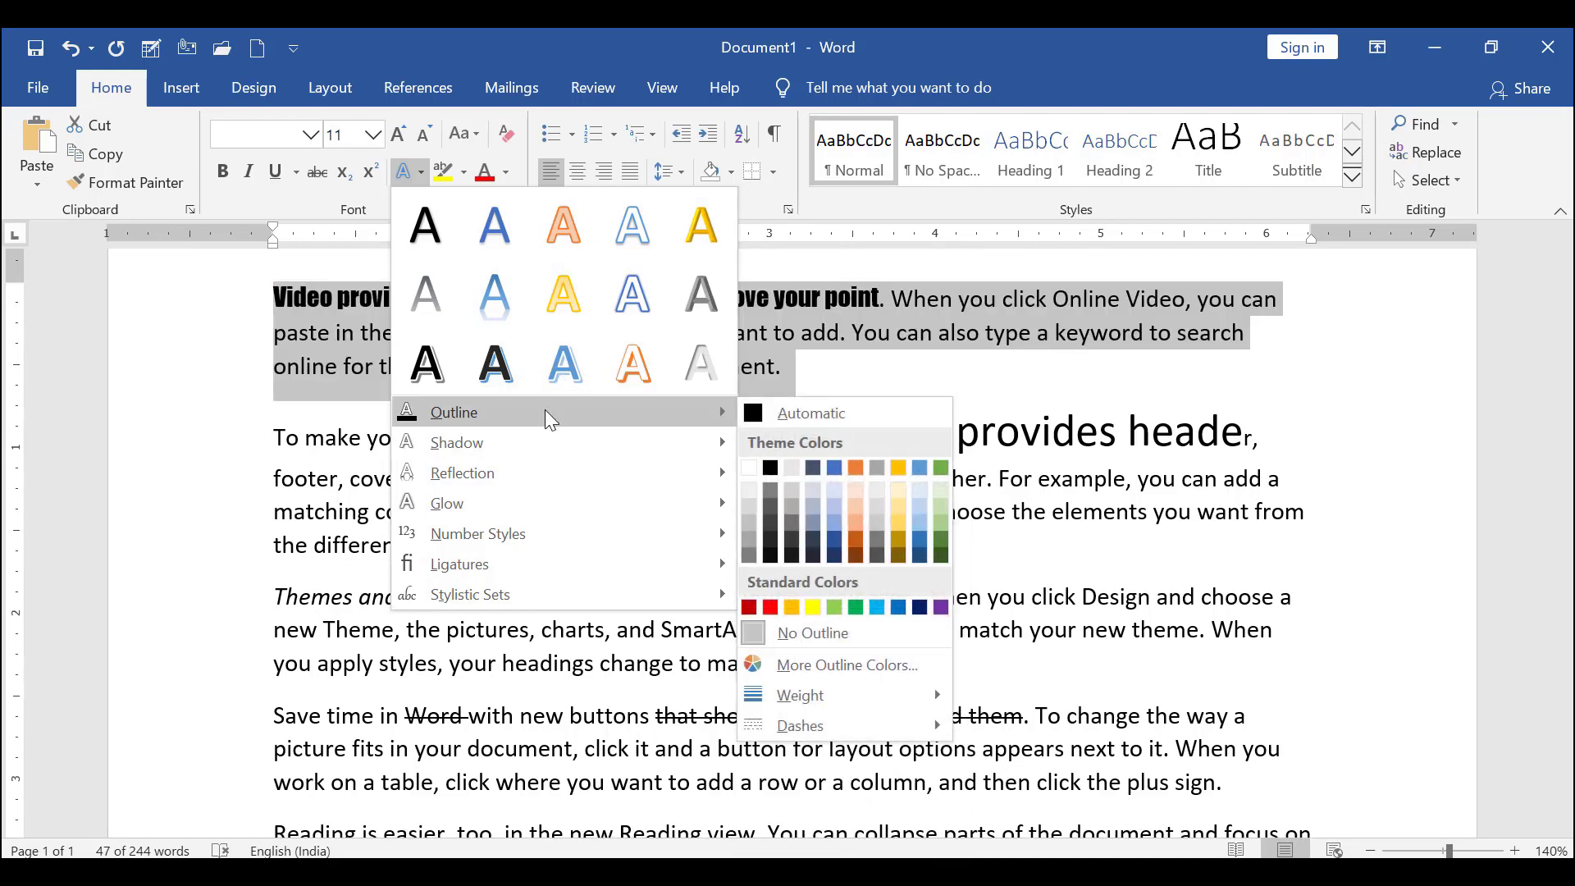
mouse_move(539, 482)
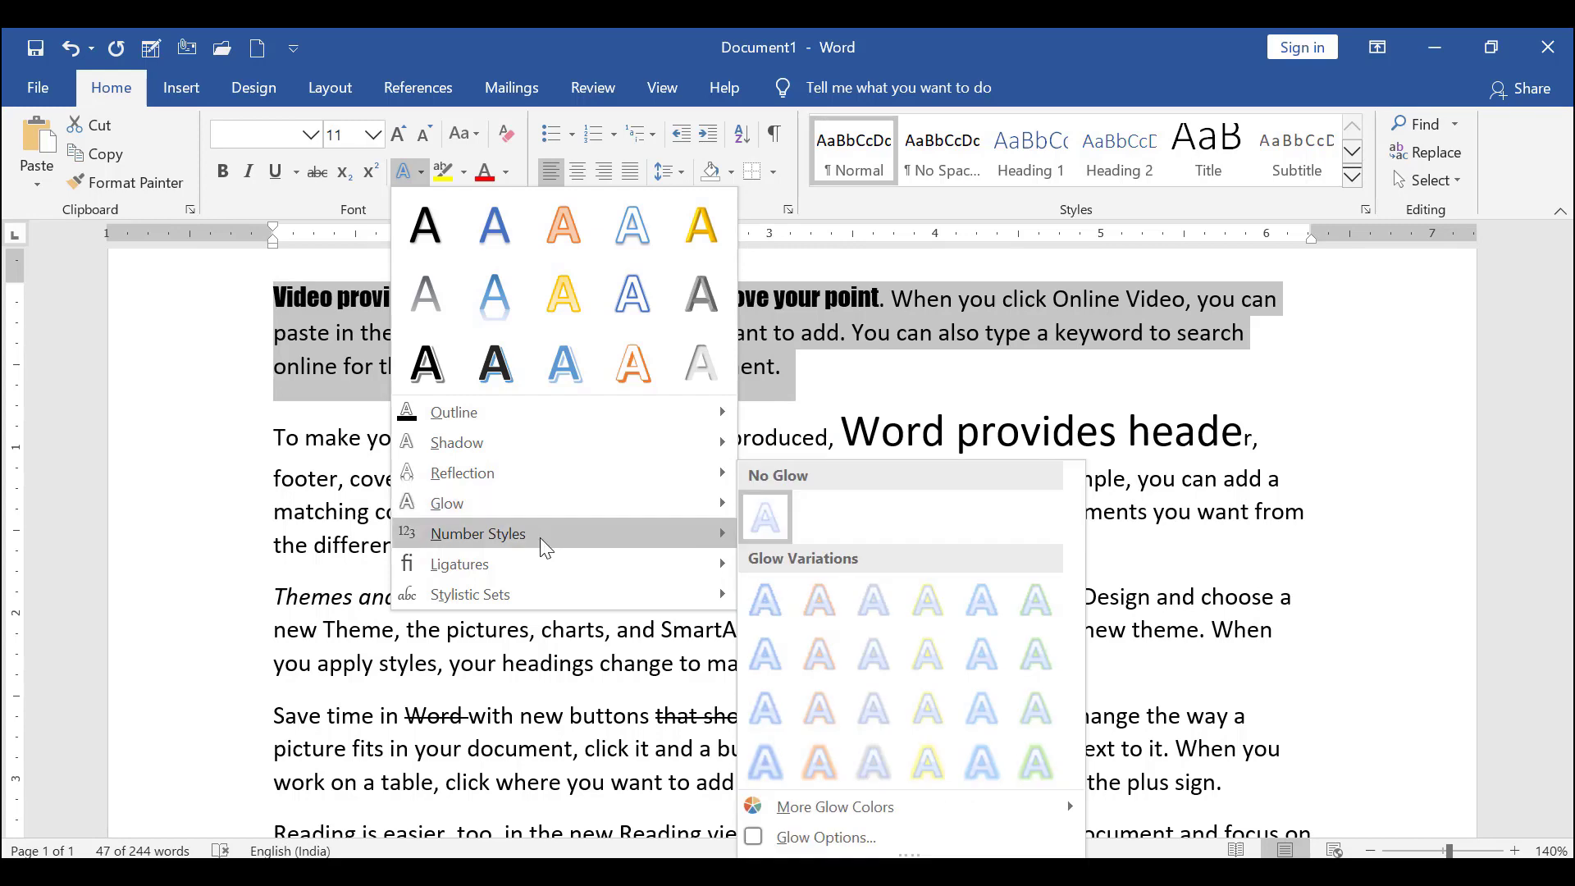
mouse_move(540, 537)
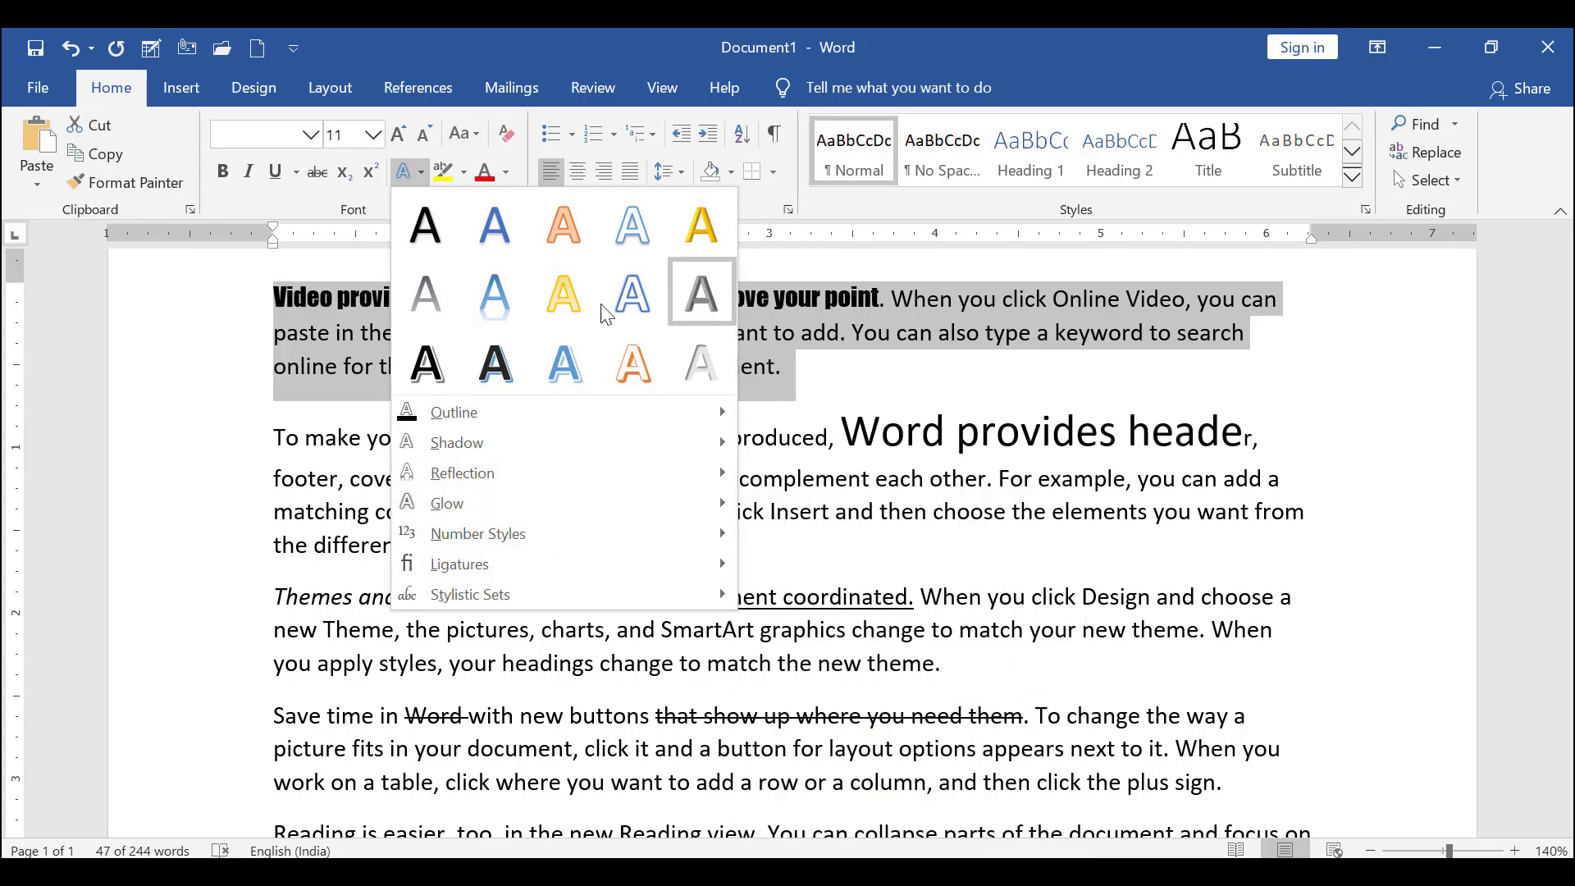
click(563, 291)
scroll(636, 446, up, 2)
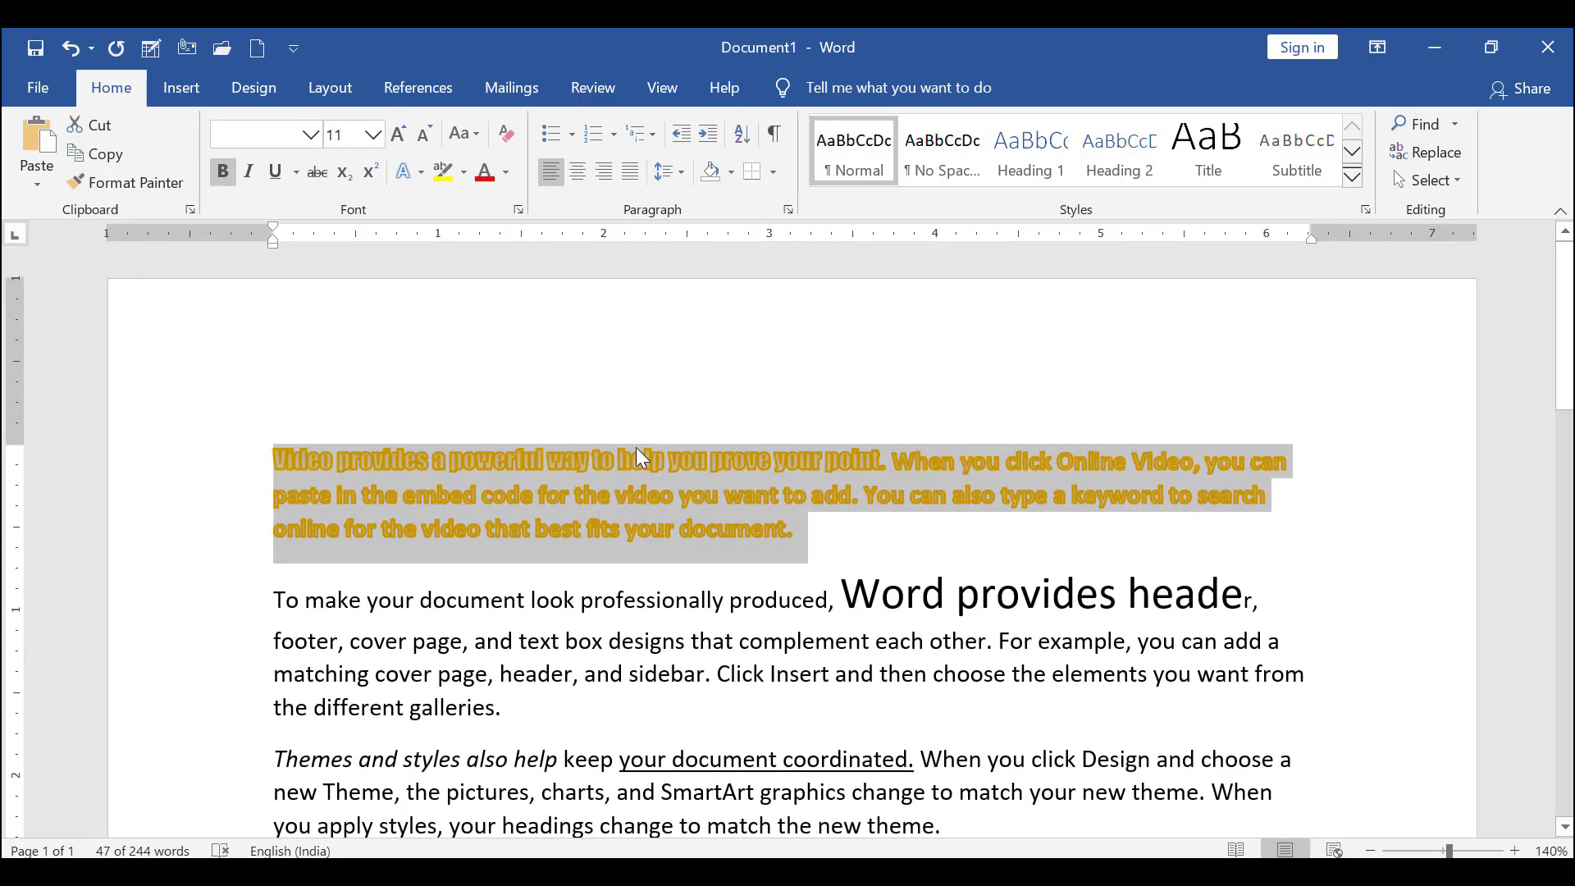
click(634, 457)
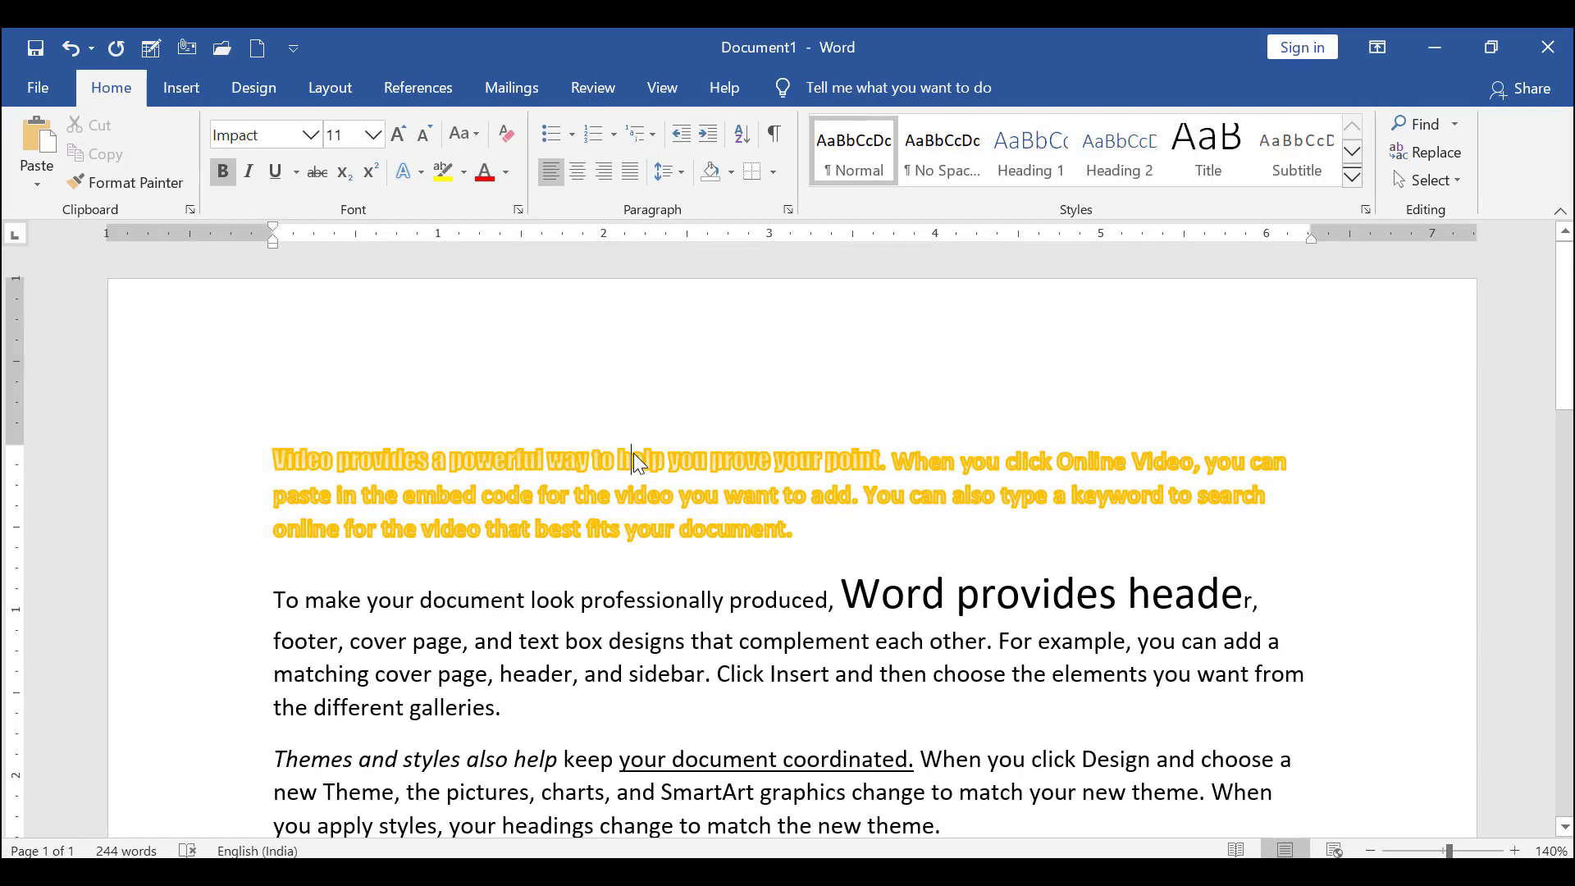
- Highlight "Reading is easier, too, in the new Reading view" in yellow
scroll(633, 453, down, 3)
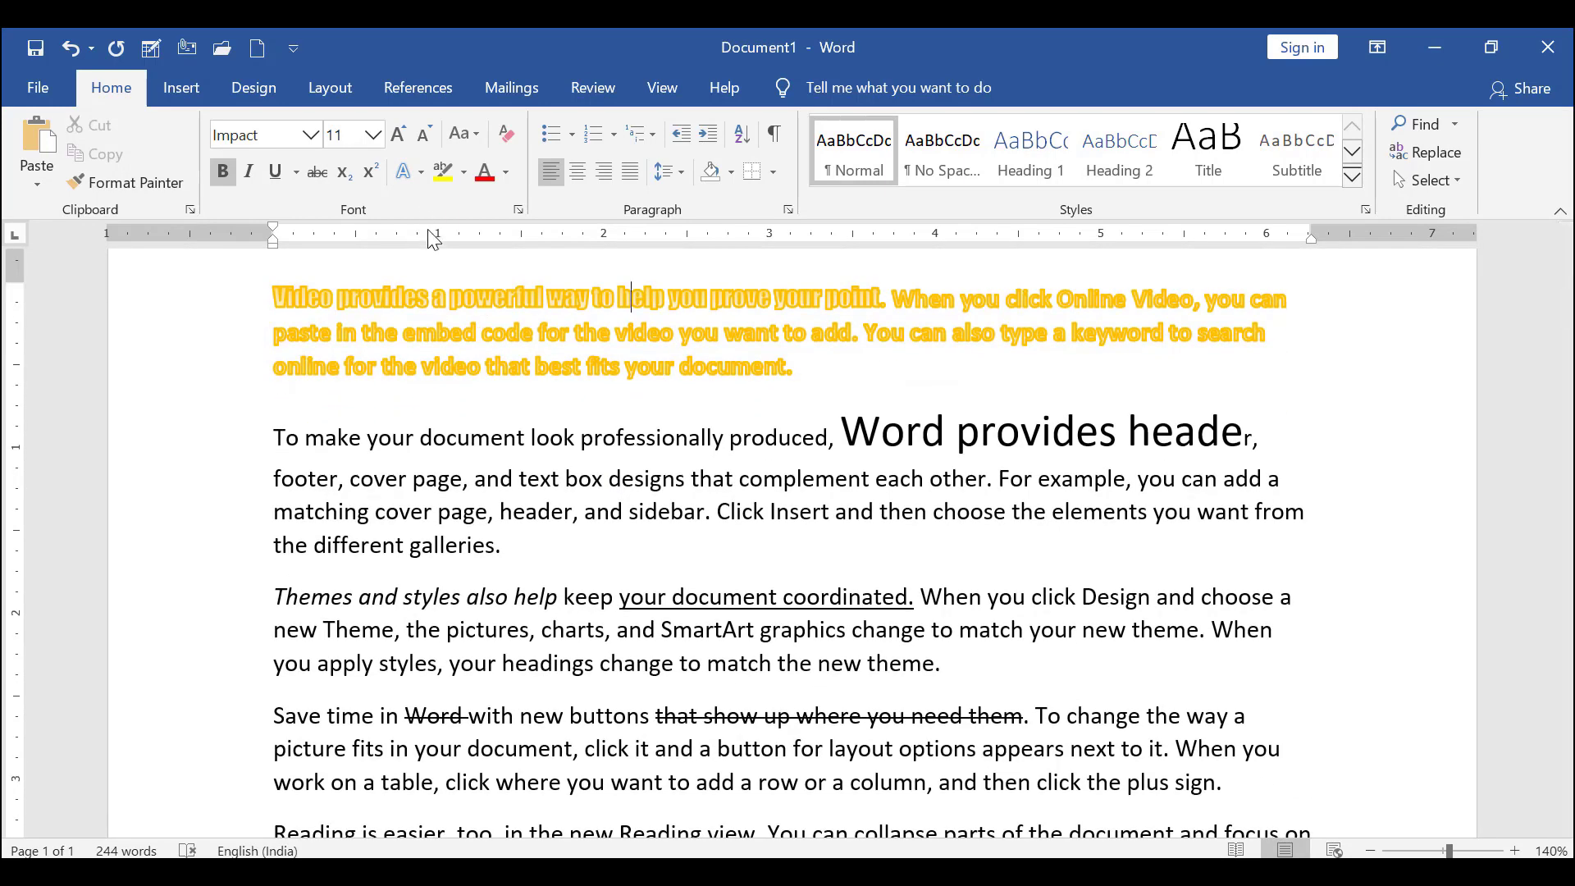
scroll(333, 612, down, 3)
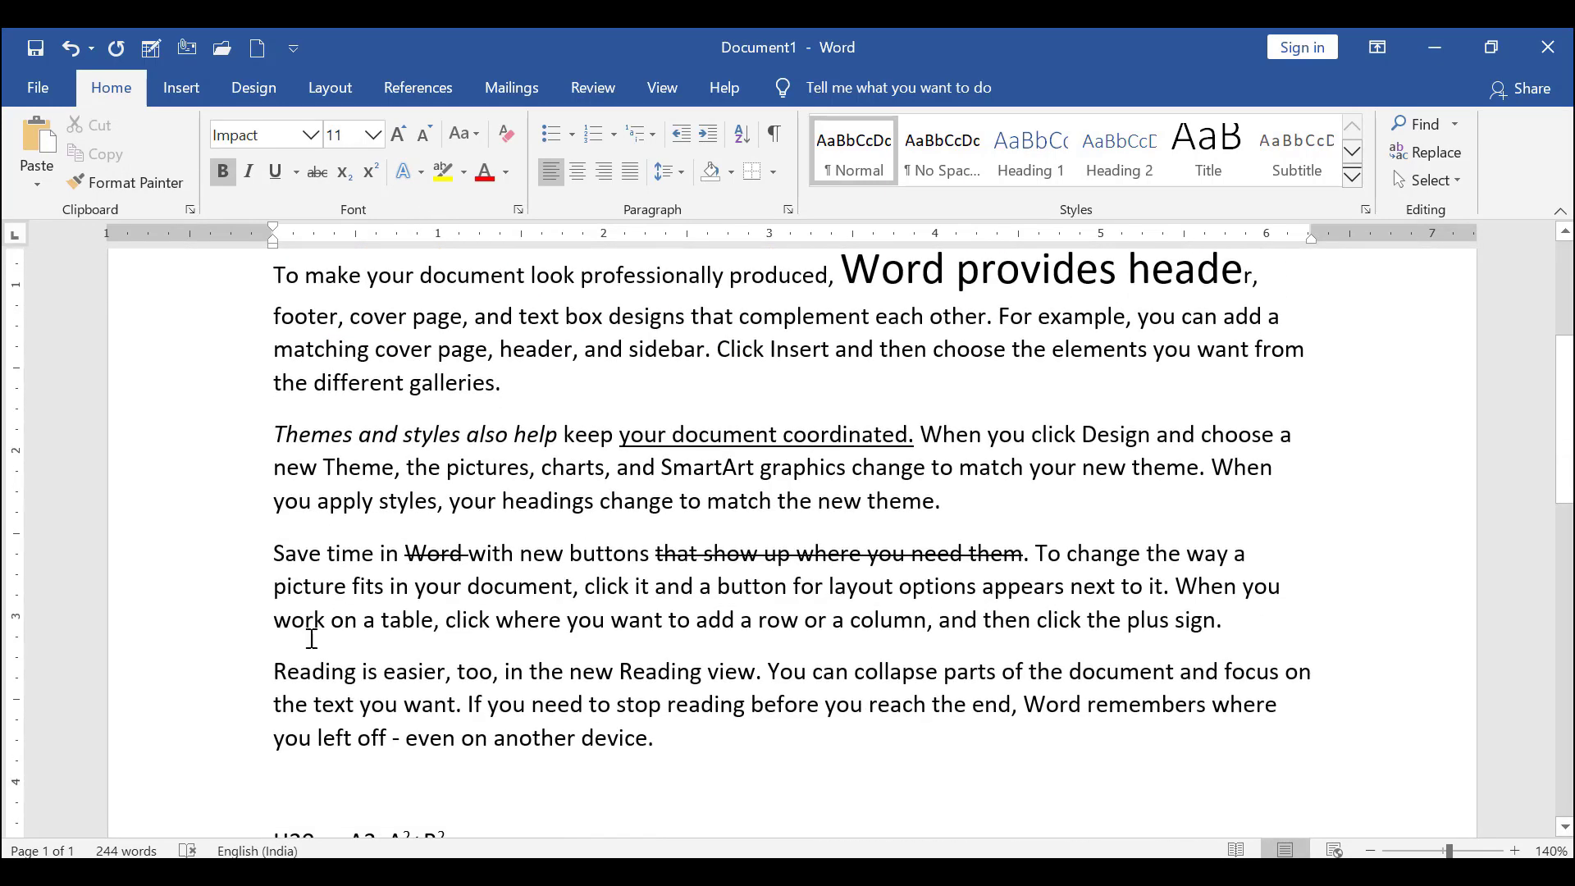
drag(277, 671, 753, 671)
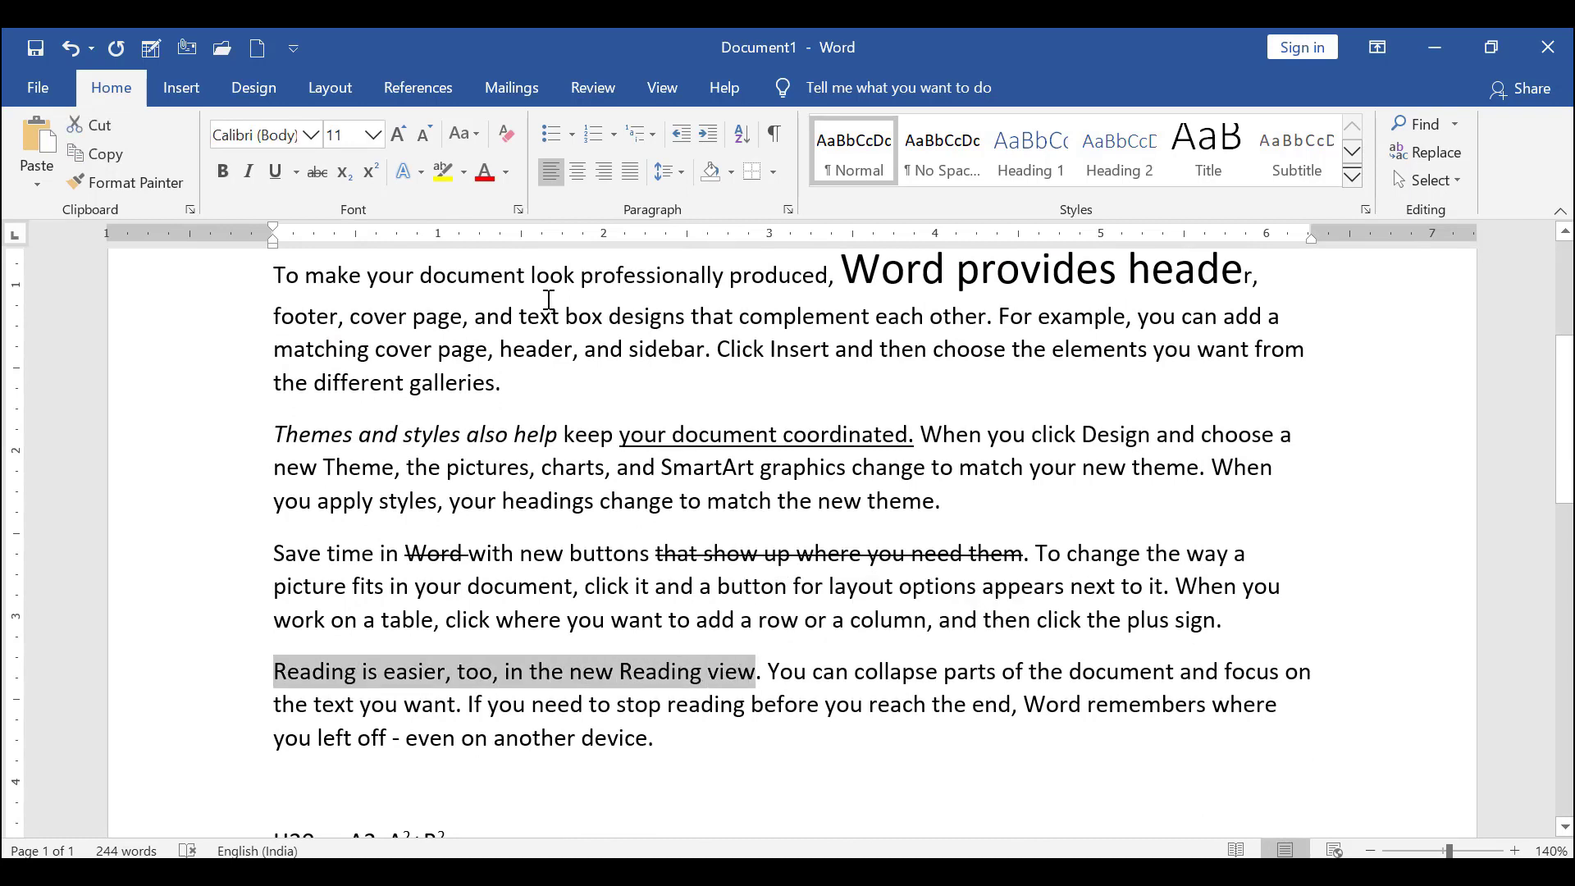
click(462, 172)
click(450, 204)
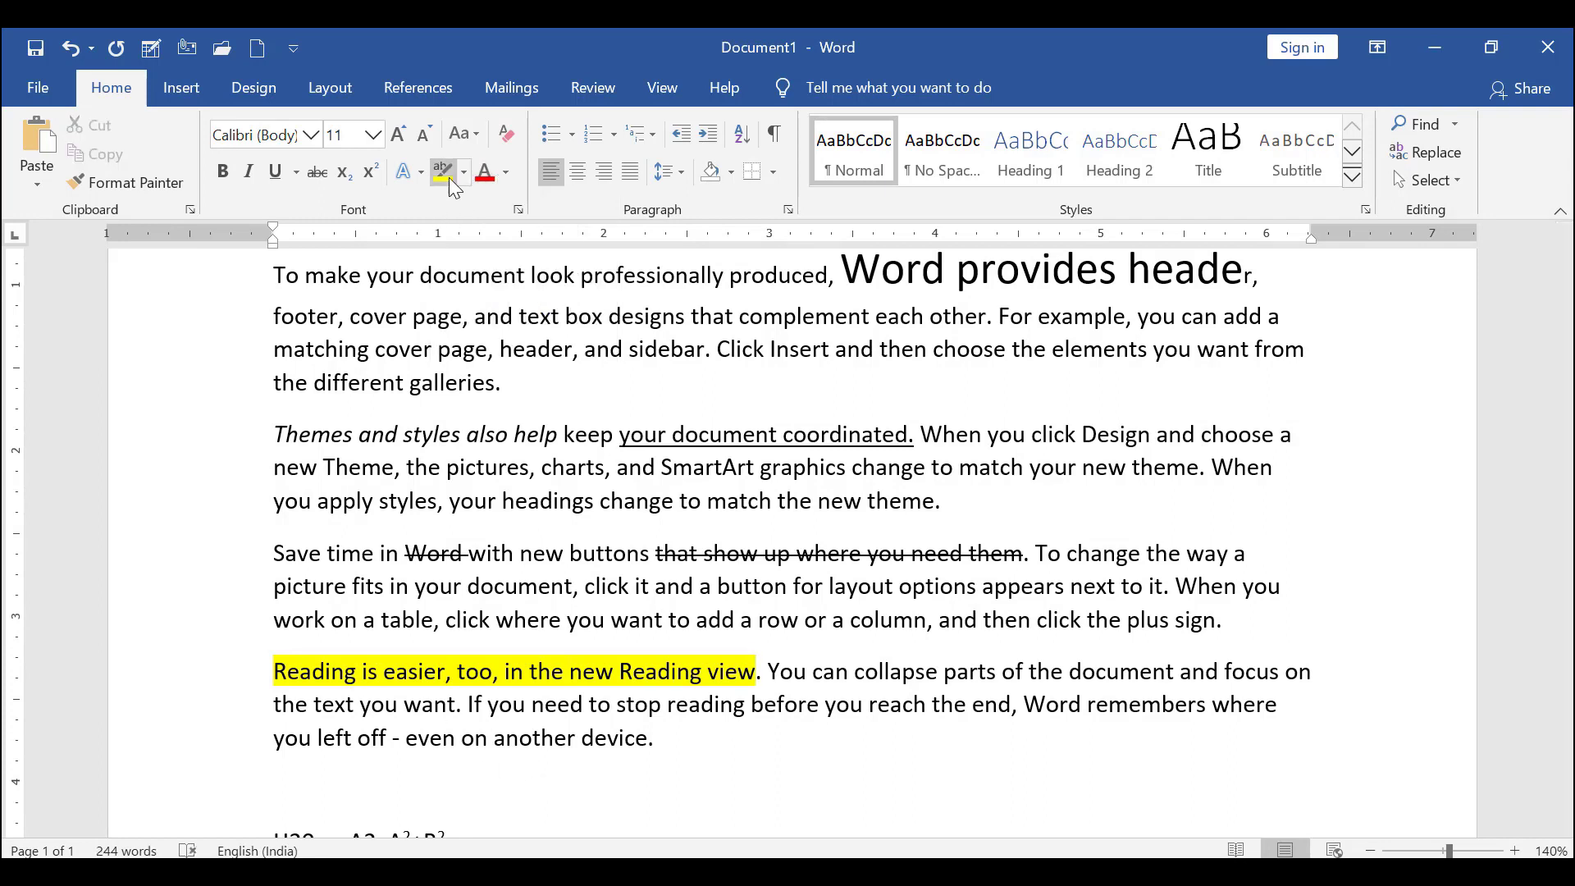
- Highlight "You can collapse parts of the document" and "the pictures, charts, and SmartArt" in bright green
click(464, 174)
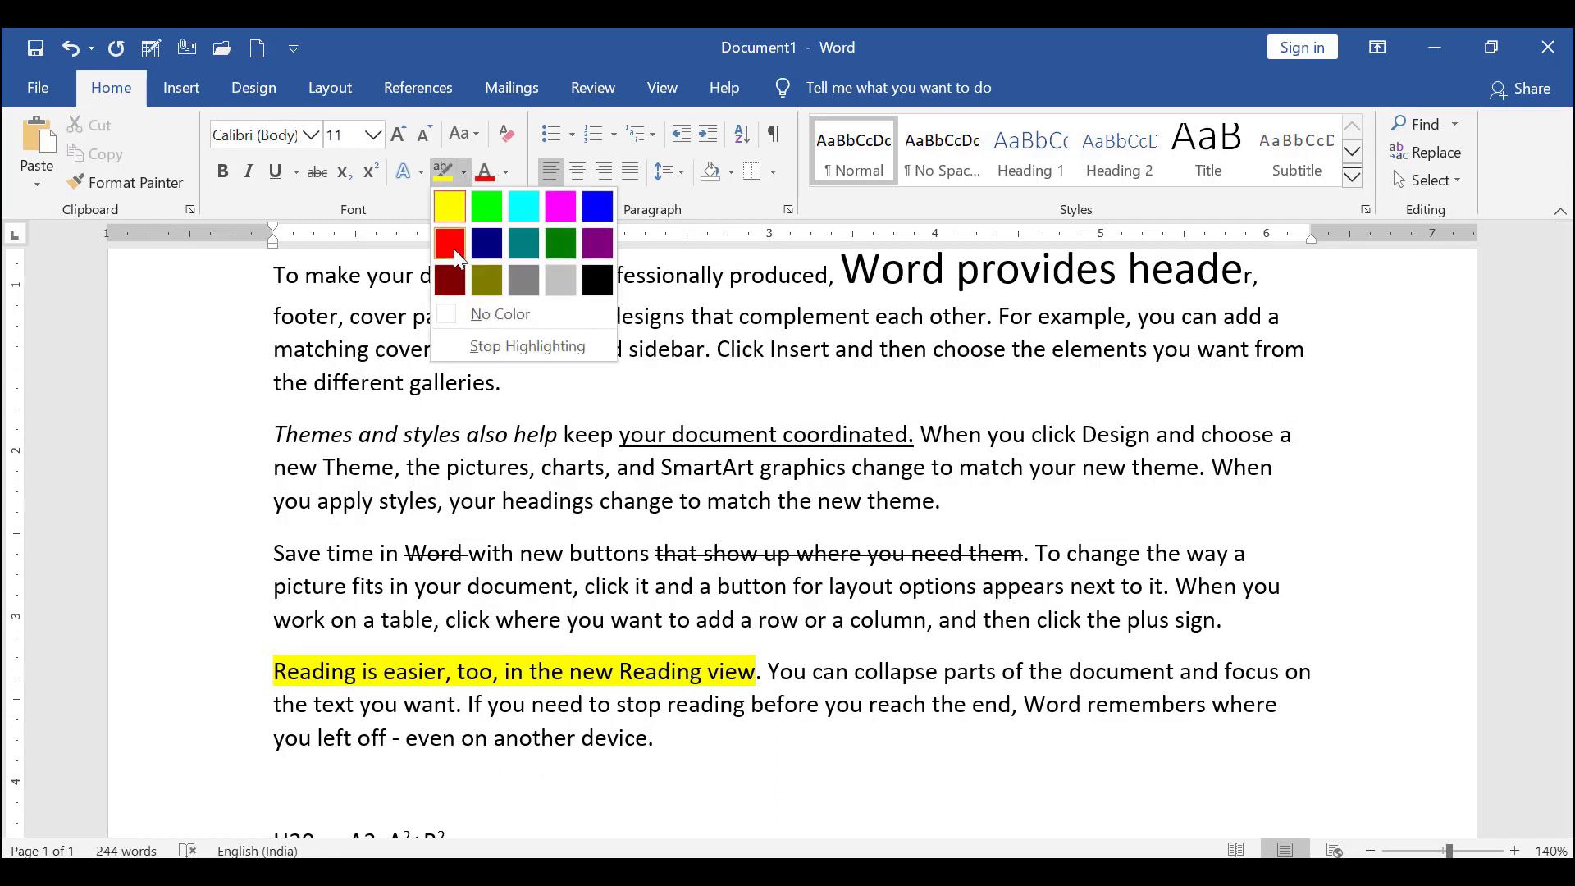
click(484, 204)
mouse_move(806, 670)
mouse_down()
mouse_move(923, 621)
mouse_move(1175, 671)
mouse_up()
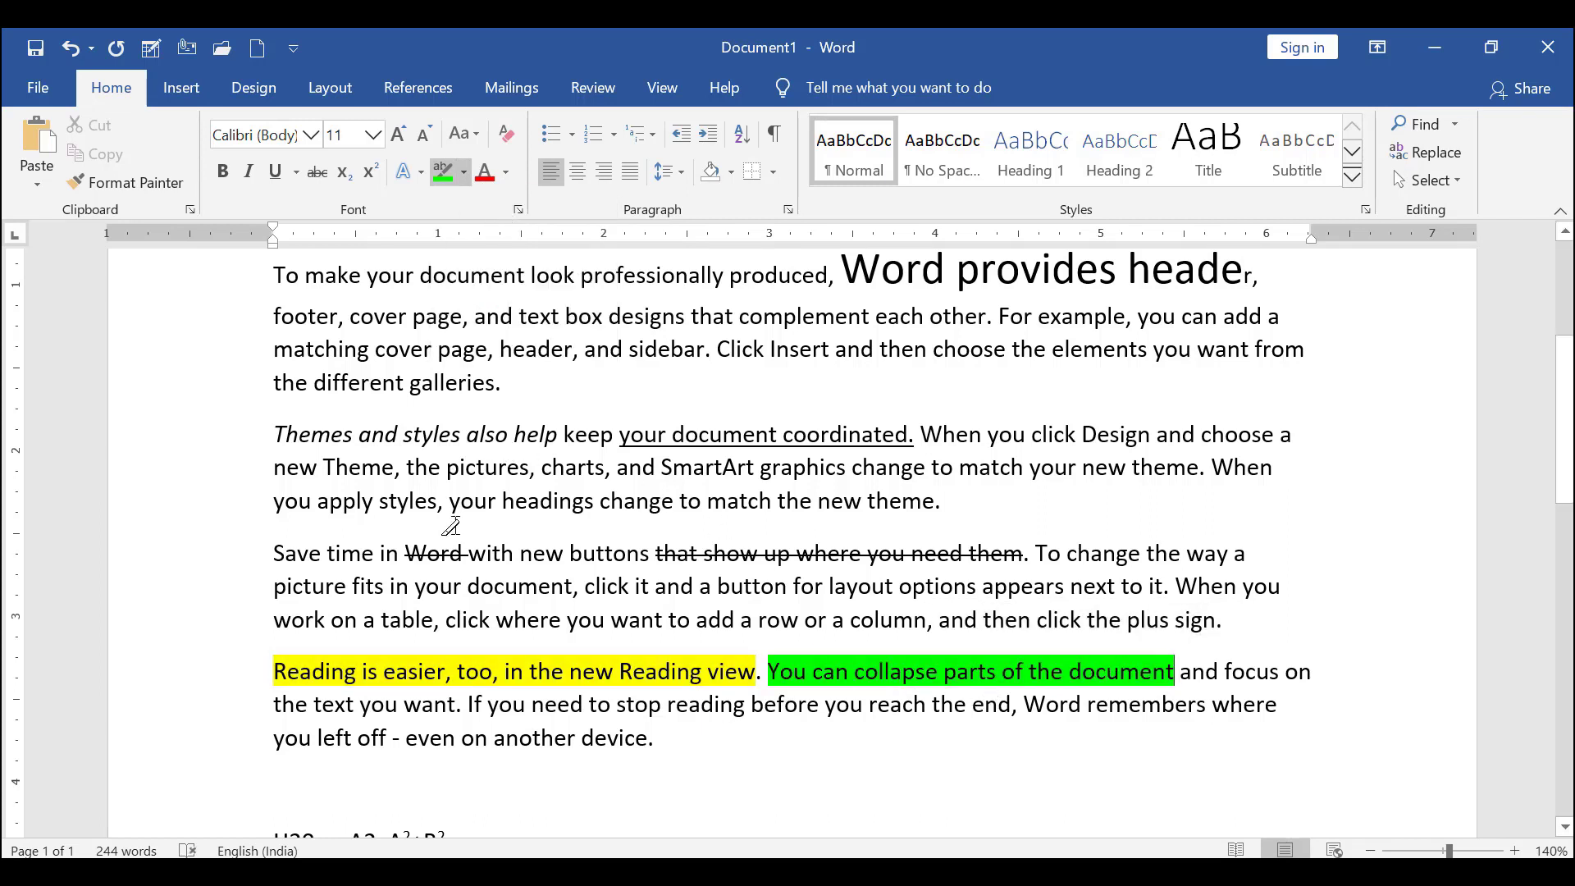
drag(414, 465, 759, 463)
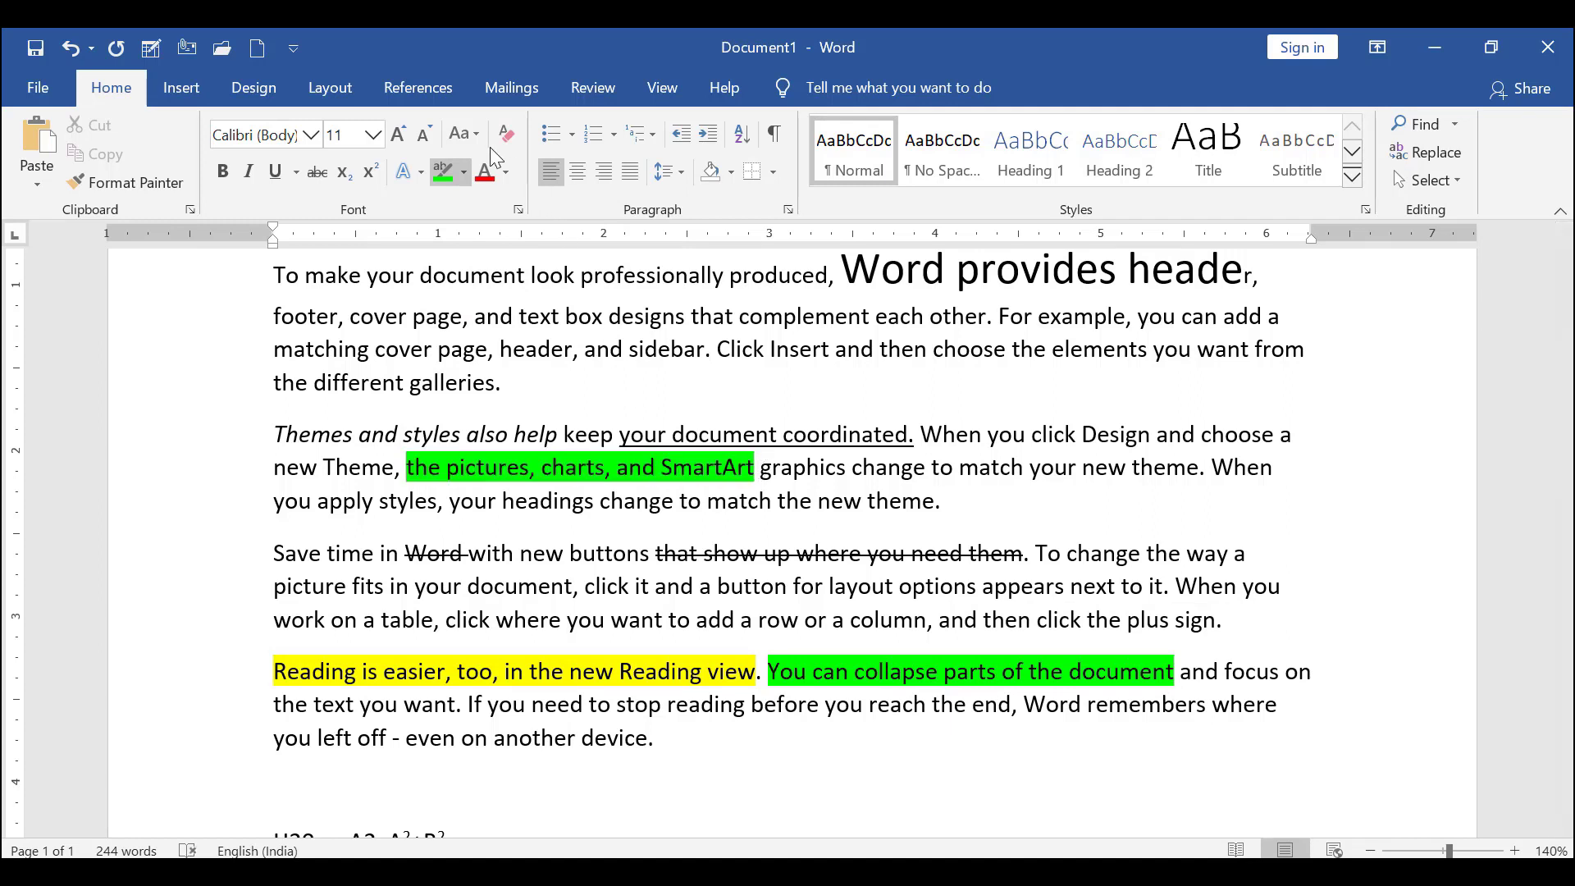
- Turn off the text highlighter and change the font colour of "Word provides header" in the second paragraph to red
click(640, 408)
scroll(845, 407, up, 3)
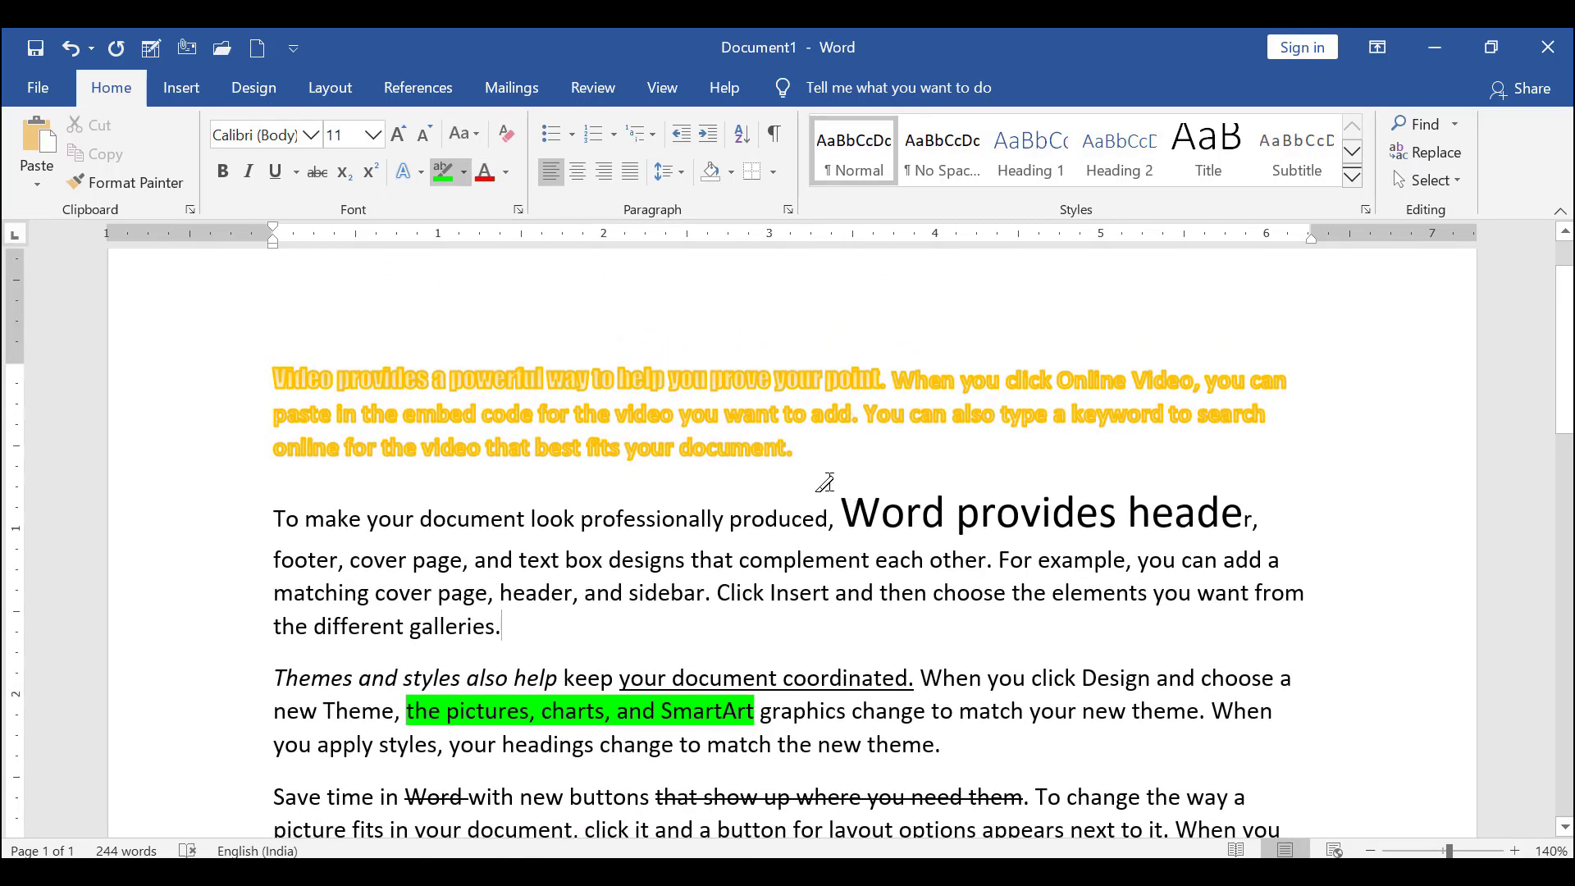
click(443, 172)
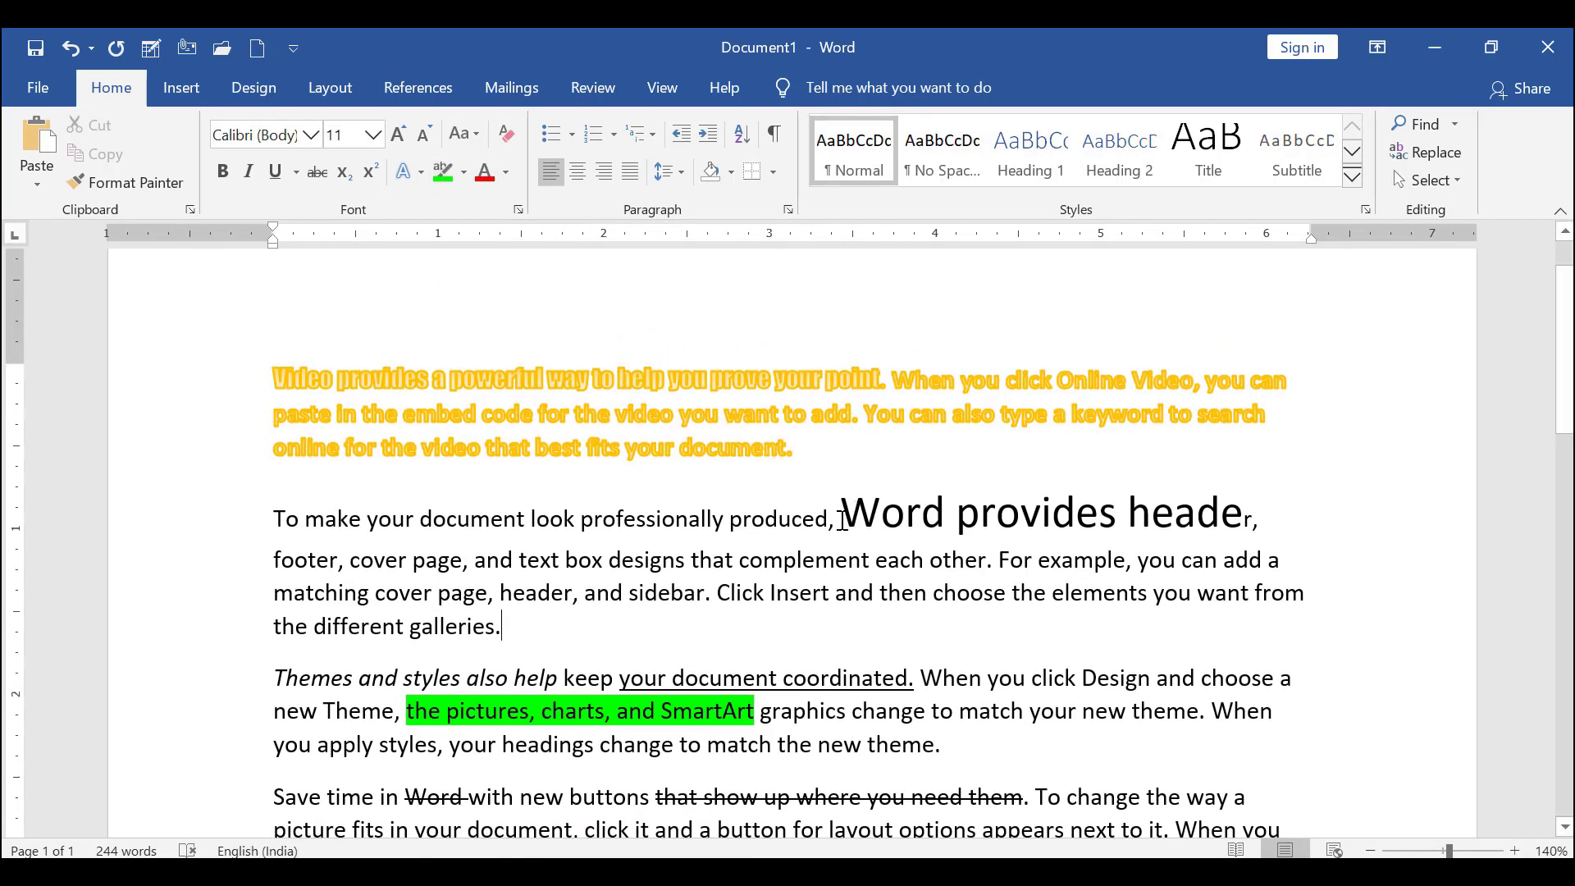
drag(846, 506, 1244, 506)
click(485, 174)
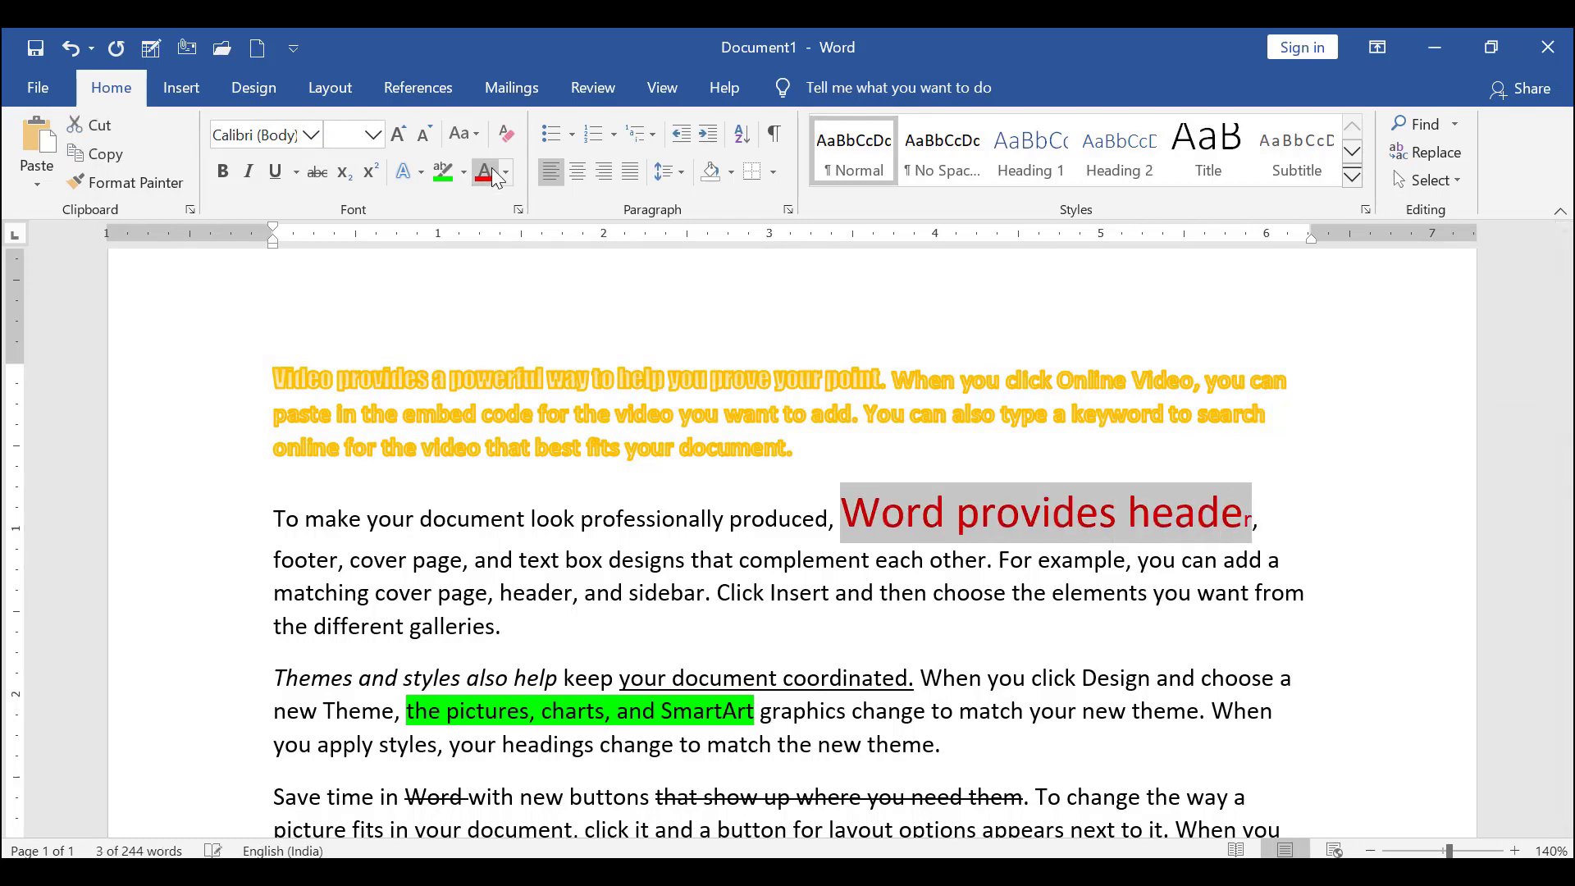
- Change the font colour of the word "footer" in the second paragraph to standard yellow and deselect it
scroll(545, 446, down, 6)
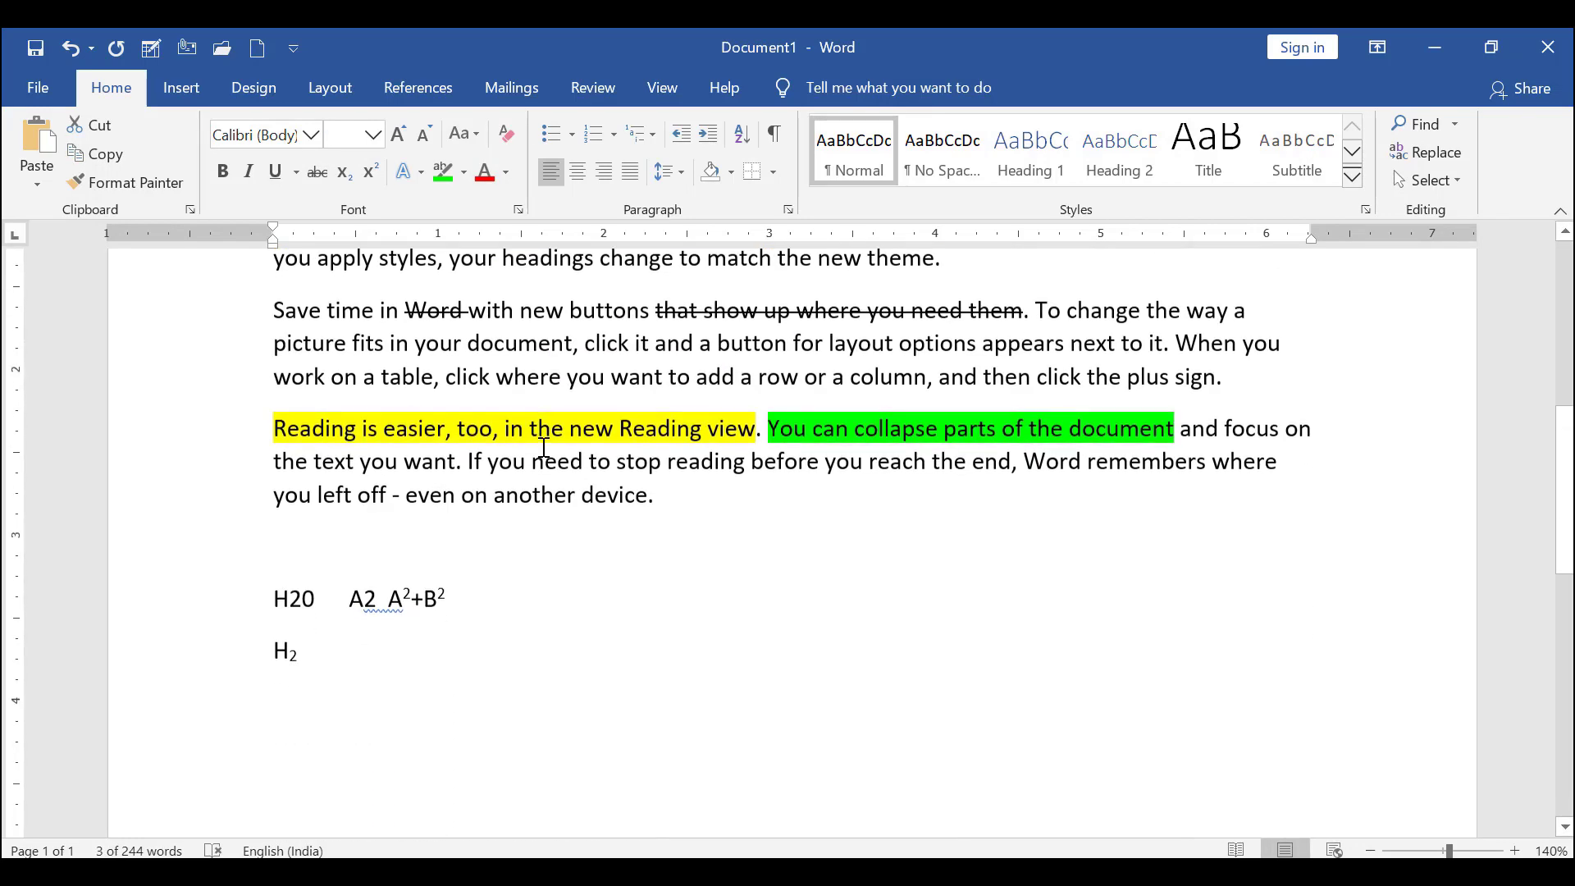
scroll(330, 414, up, 3)
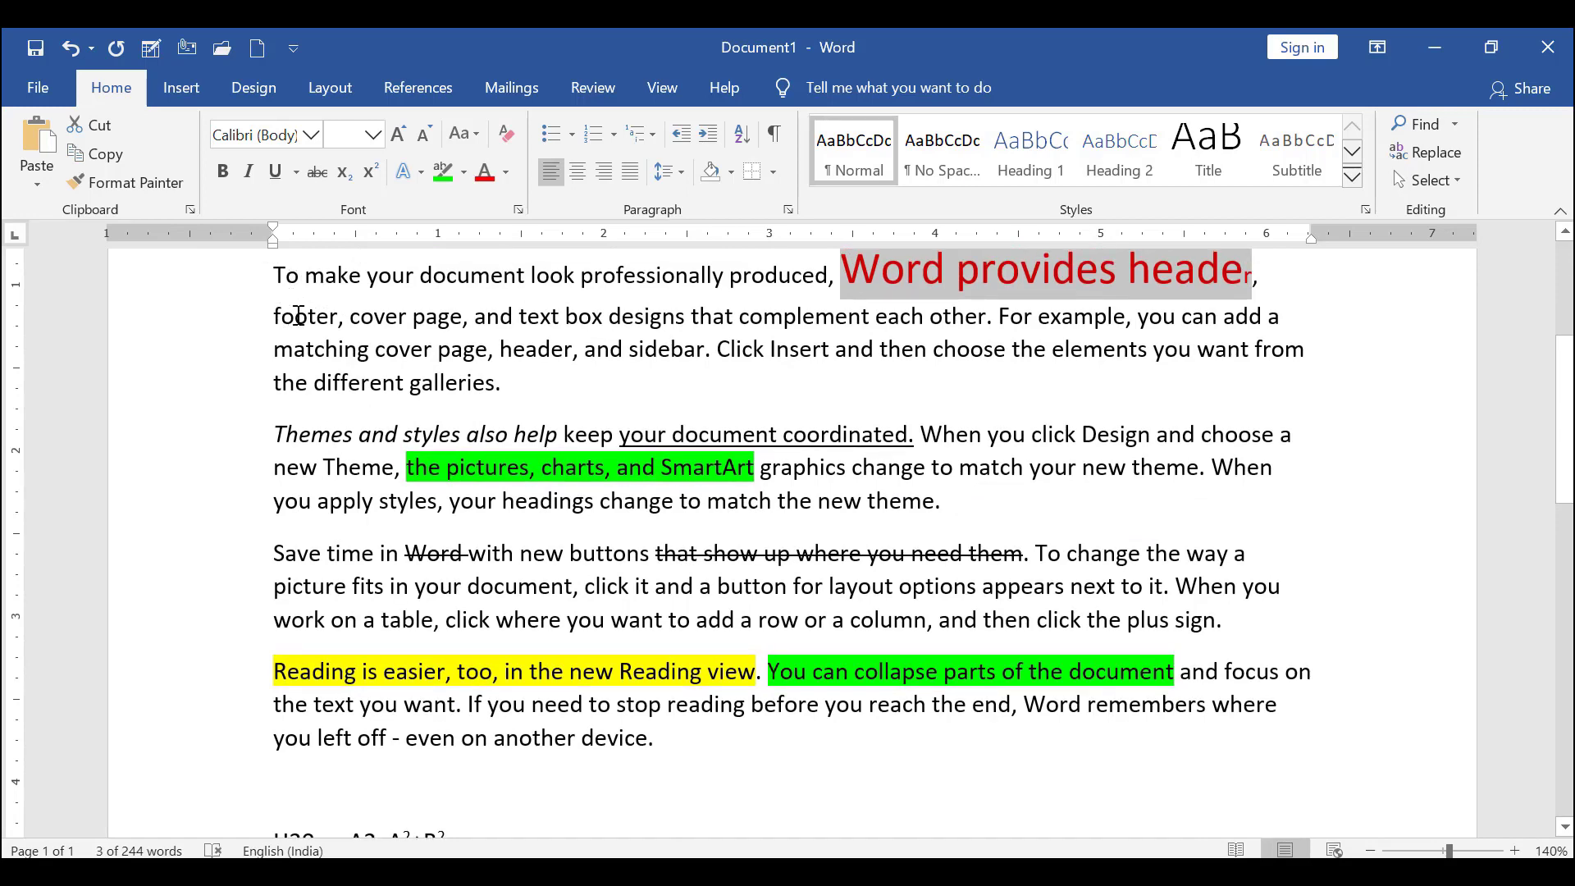
drag(274, 316, 337, 316)
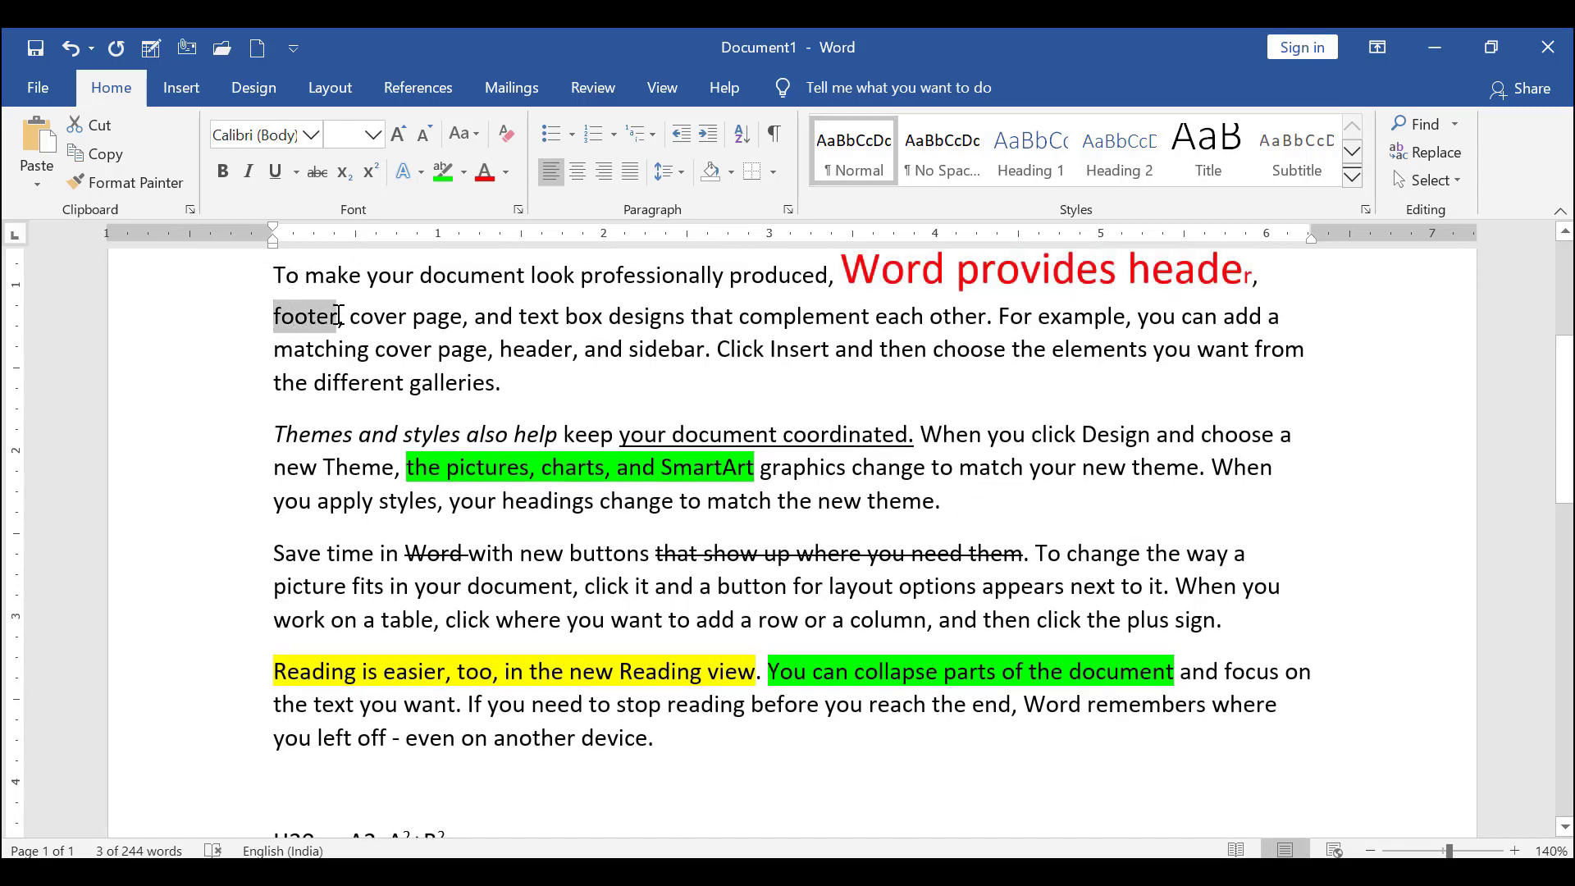
click(495, 177)
click(504, 174)
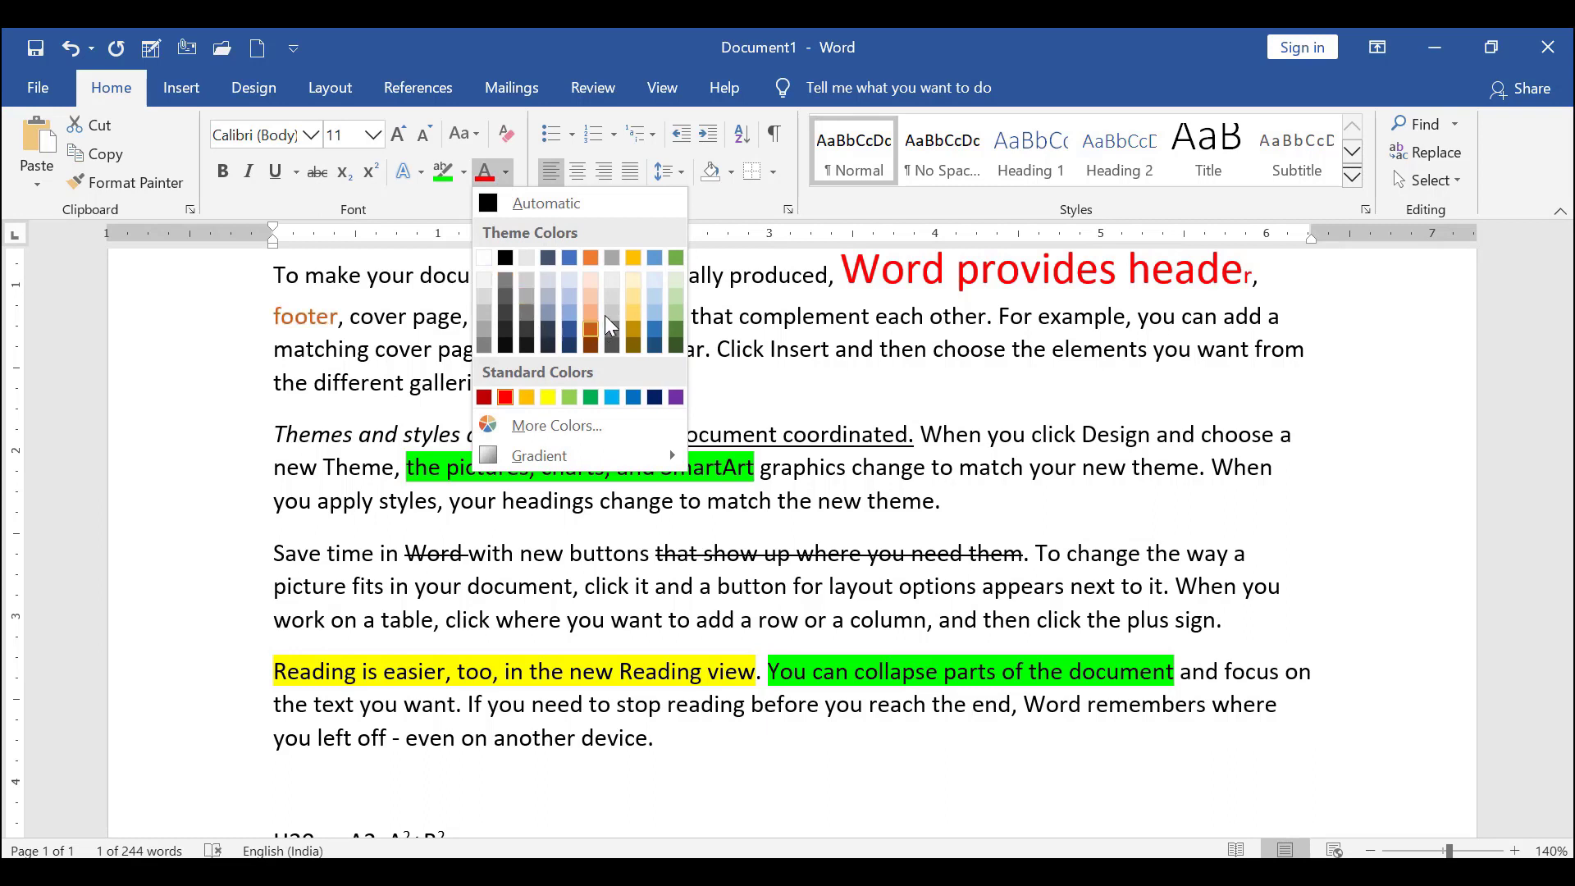
click(548, 397)
click(585, 351)
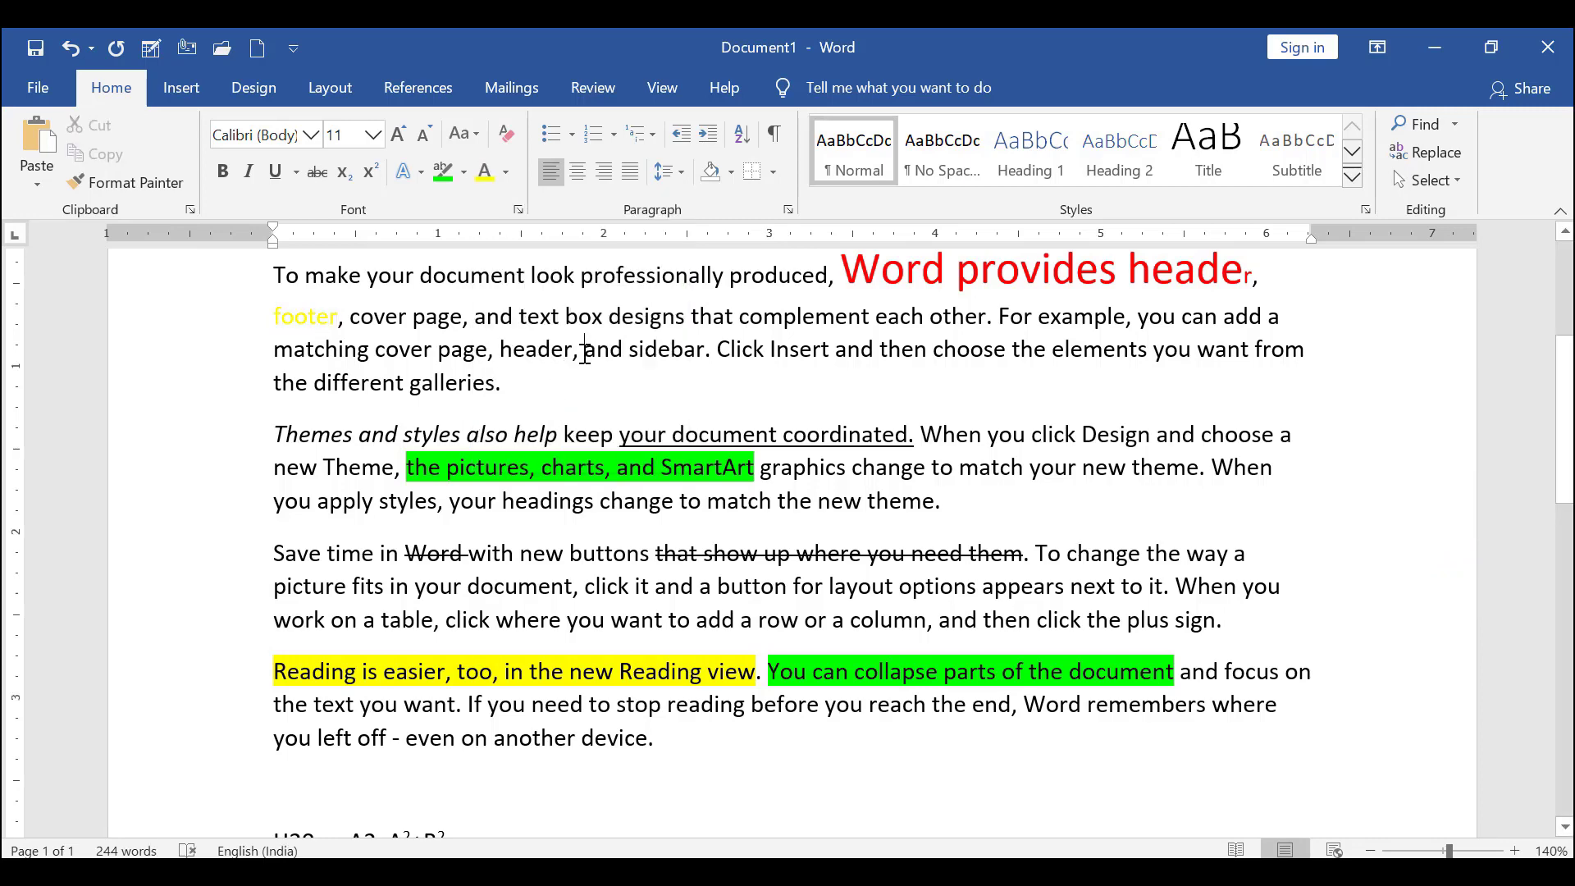
- Clear all formatting from "Word provides header" in the second paragraph
scroll(584, 351, up, 2)
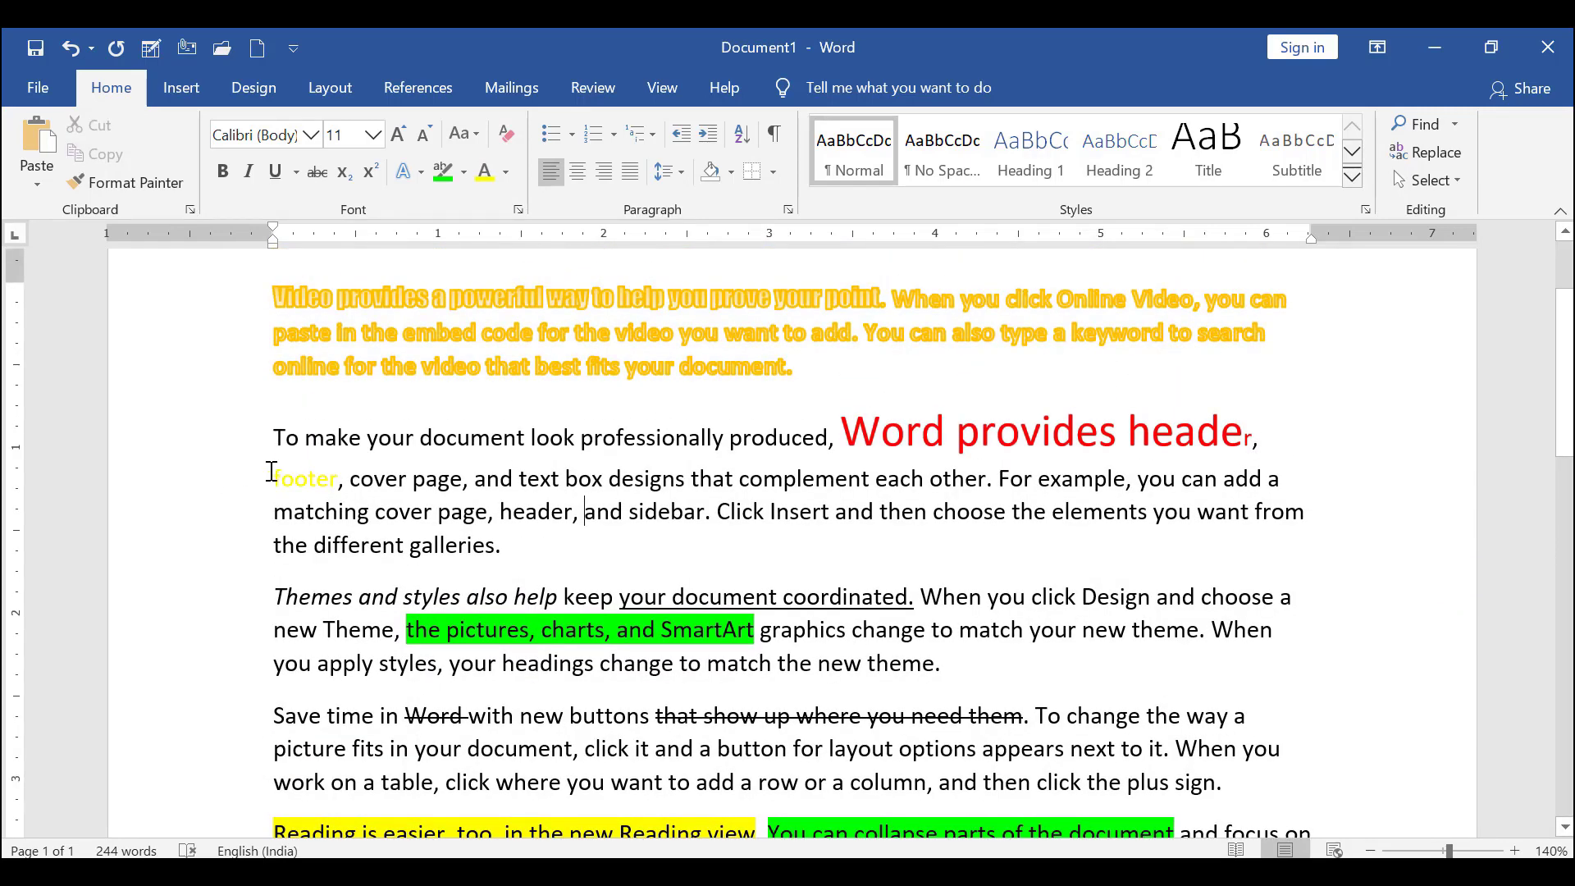
scroll(271, 471, up, 2)
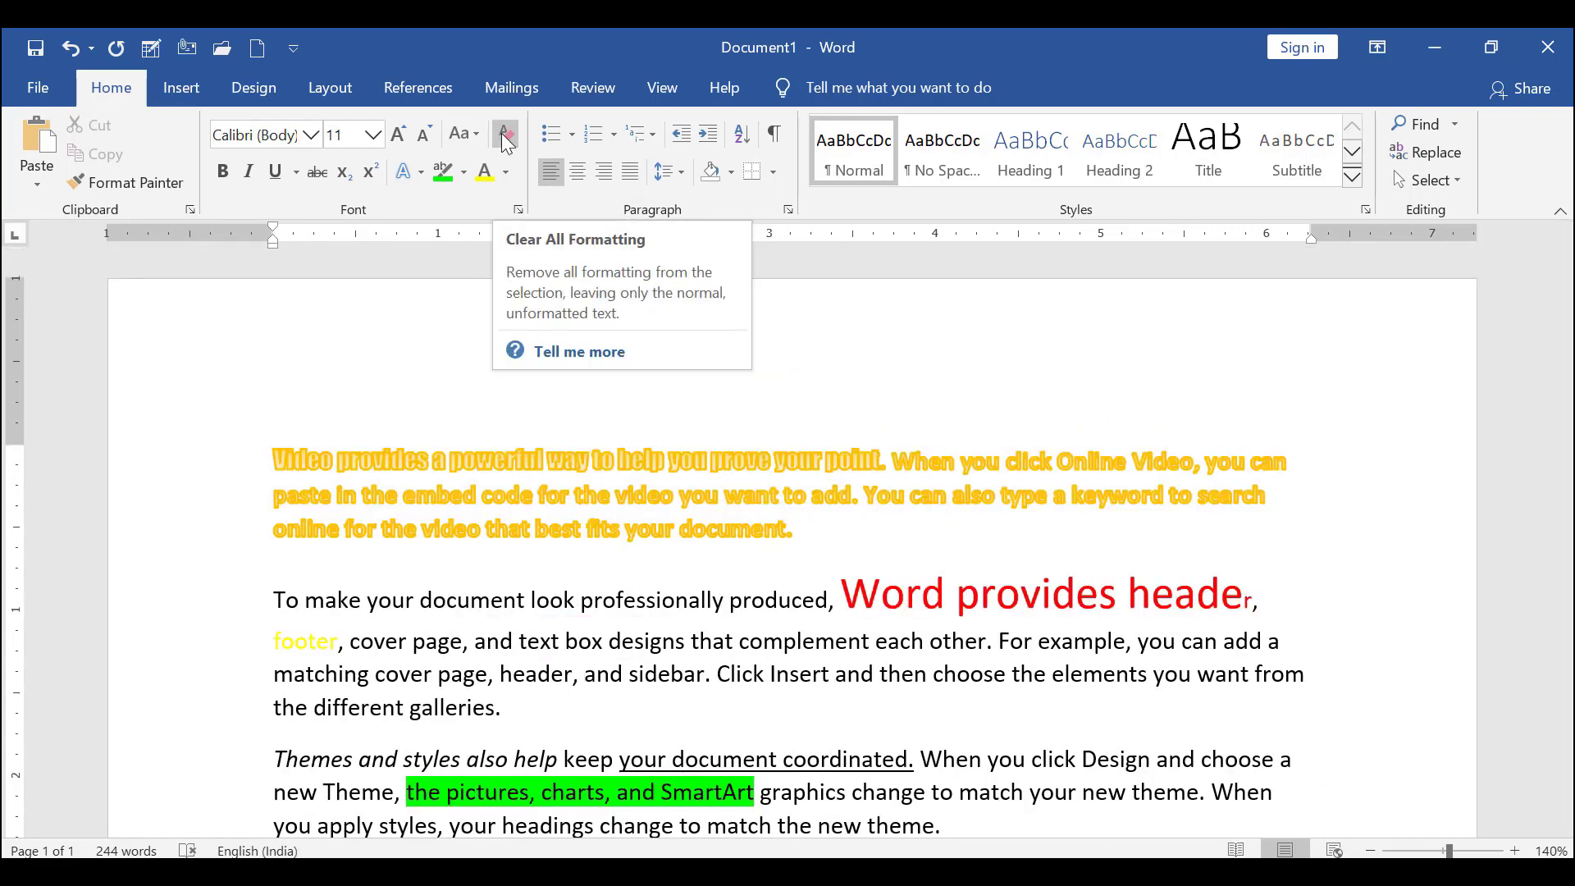
scroll(681, 560, down, 5)
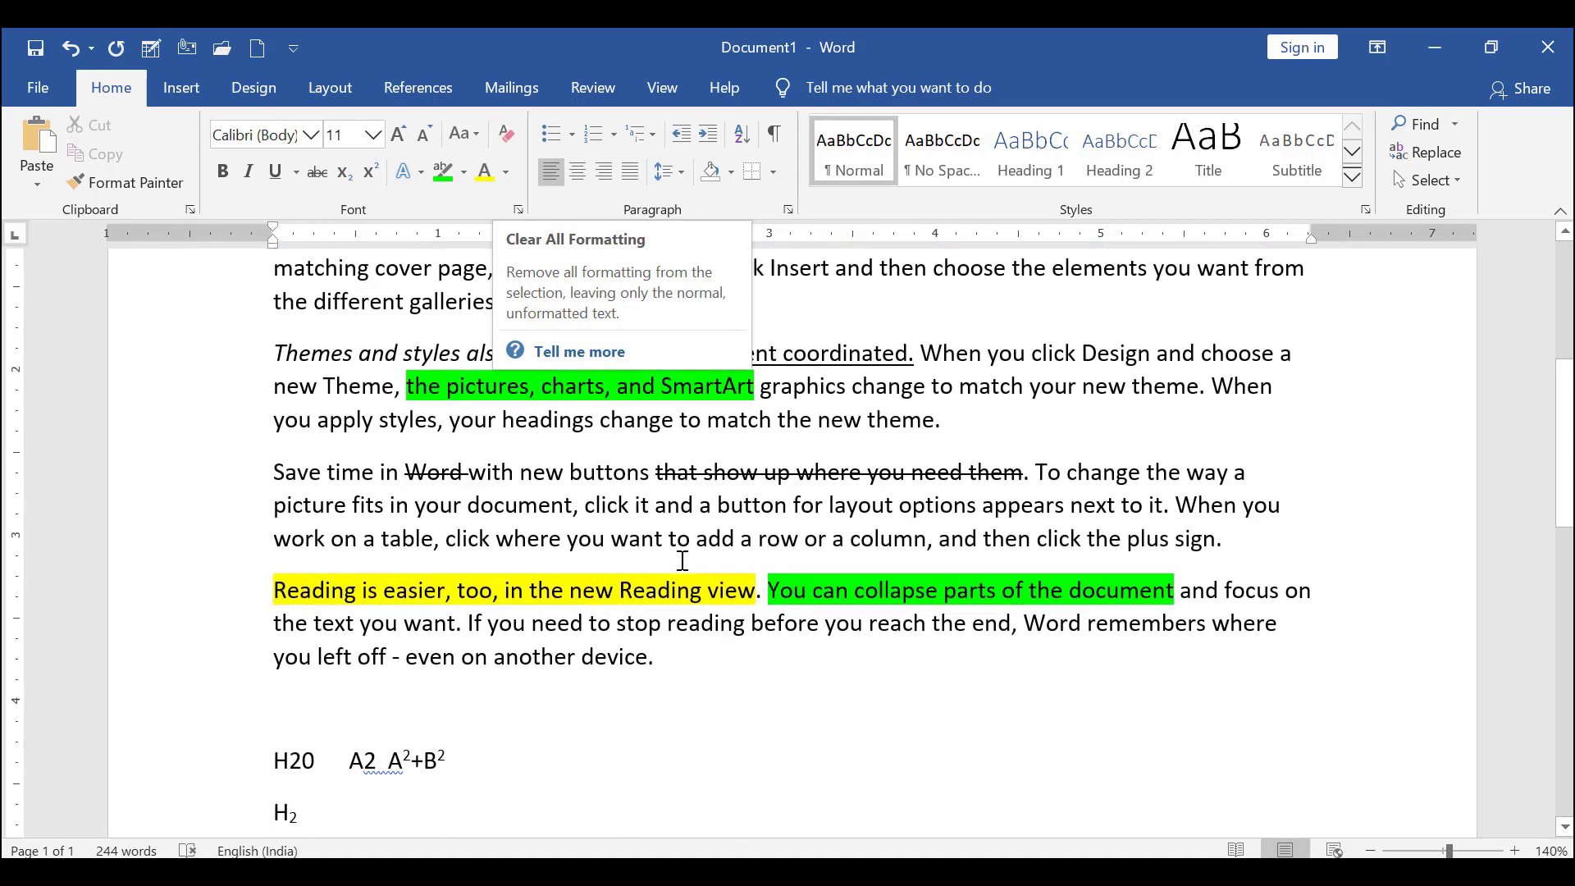
scroll(682, 560, up, 3)
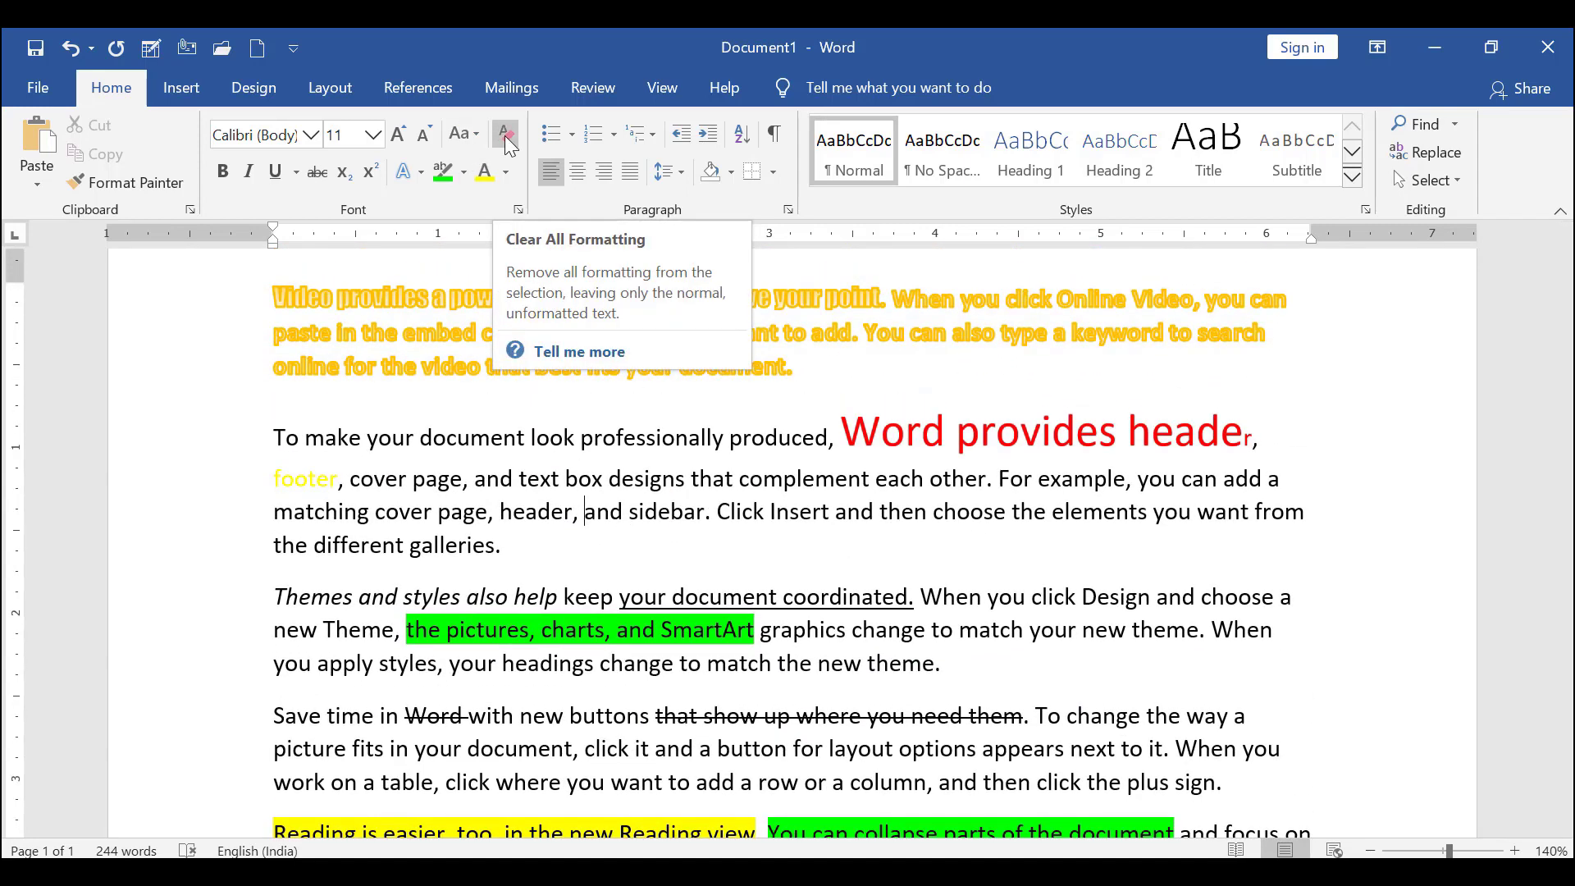
click(505, 135)
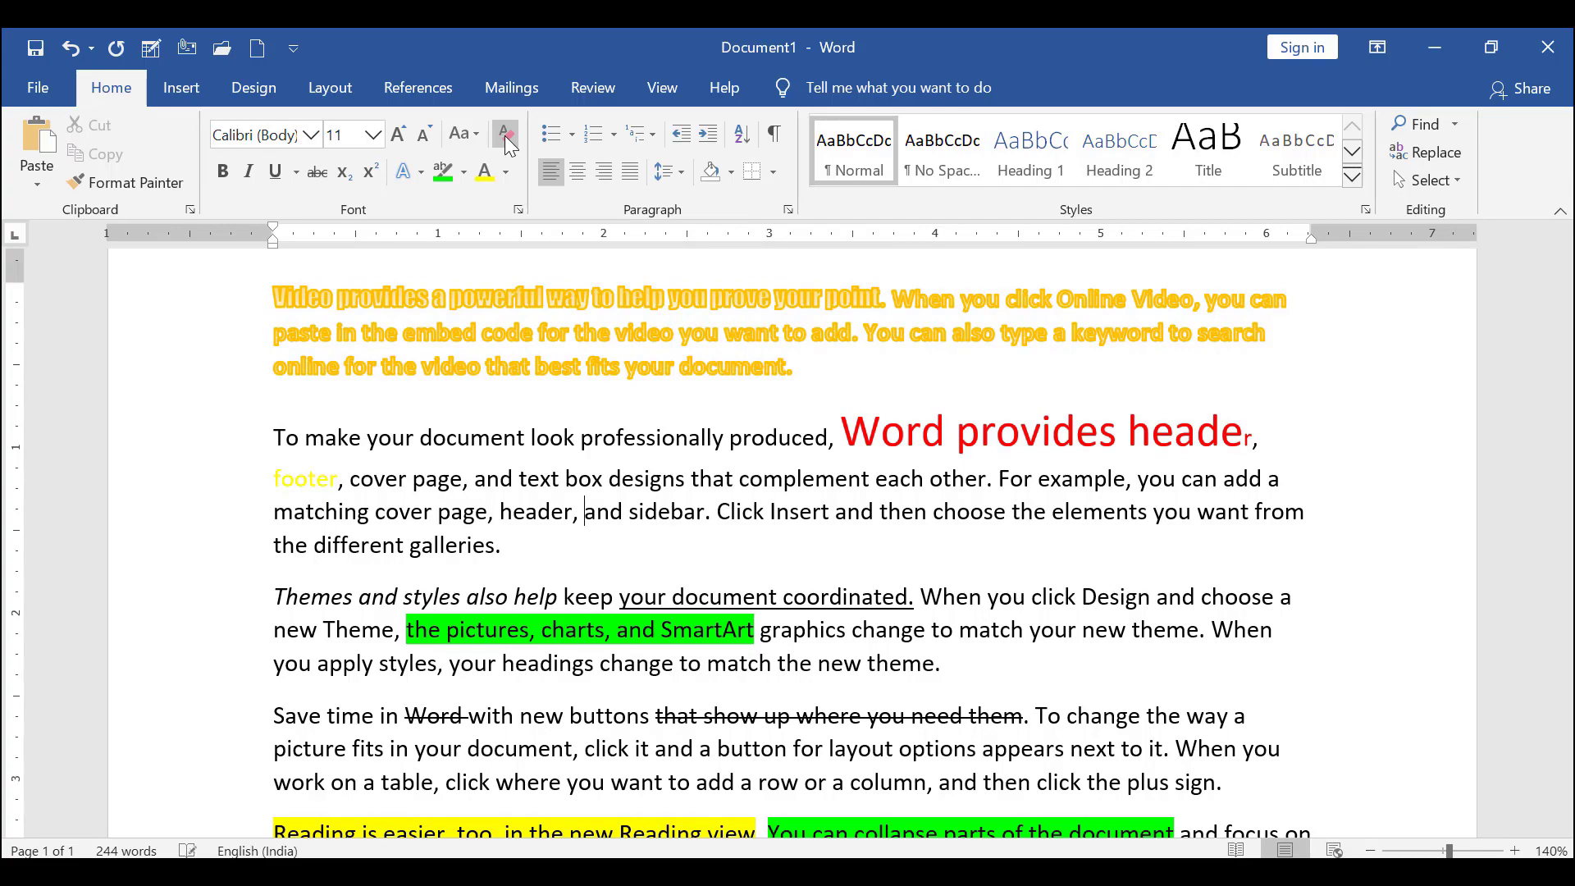
scroll(598, 468, down, 7)
scroll(607, 486, up, 5)
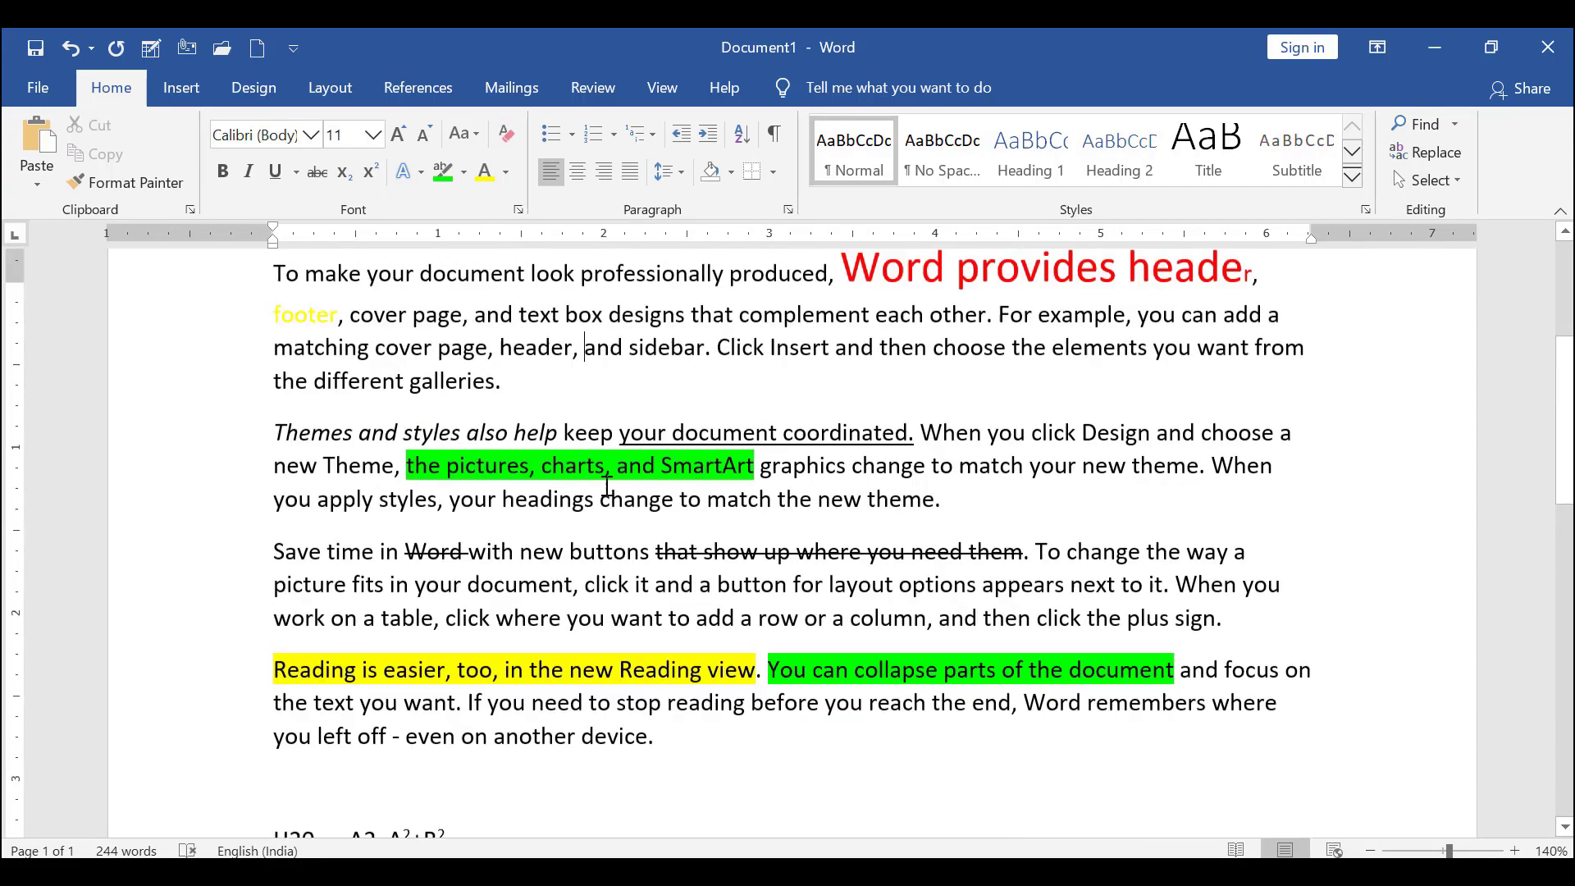
scroll(606, 486, up, 2)
drag(842, 432, 1248, 431)
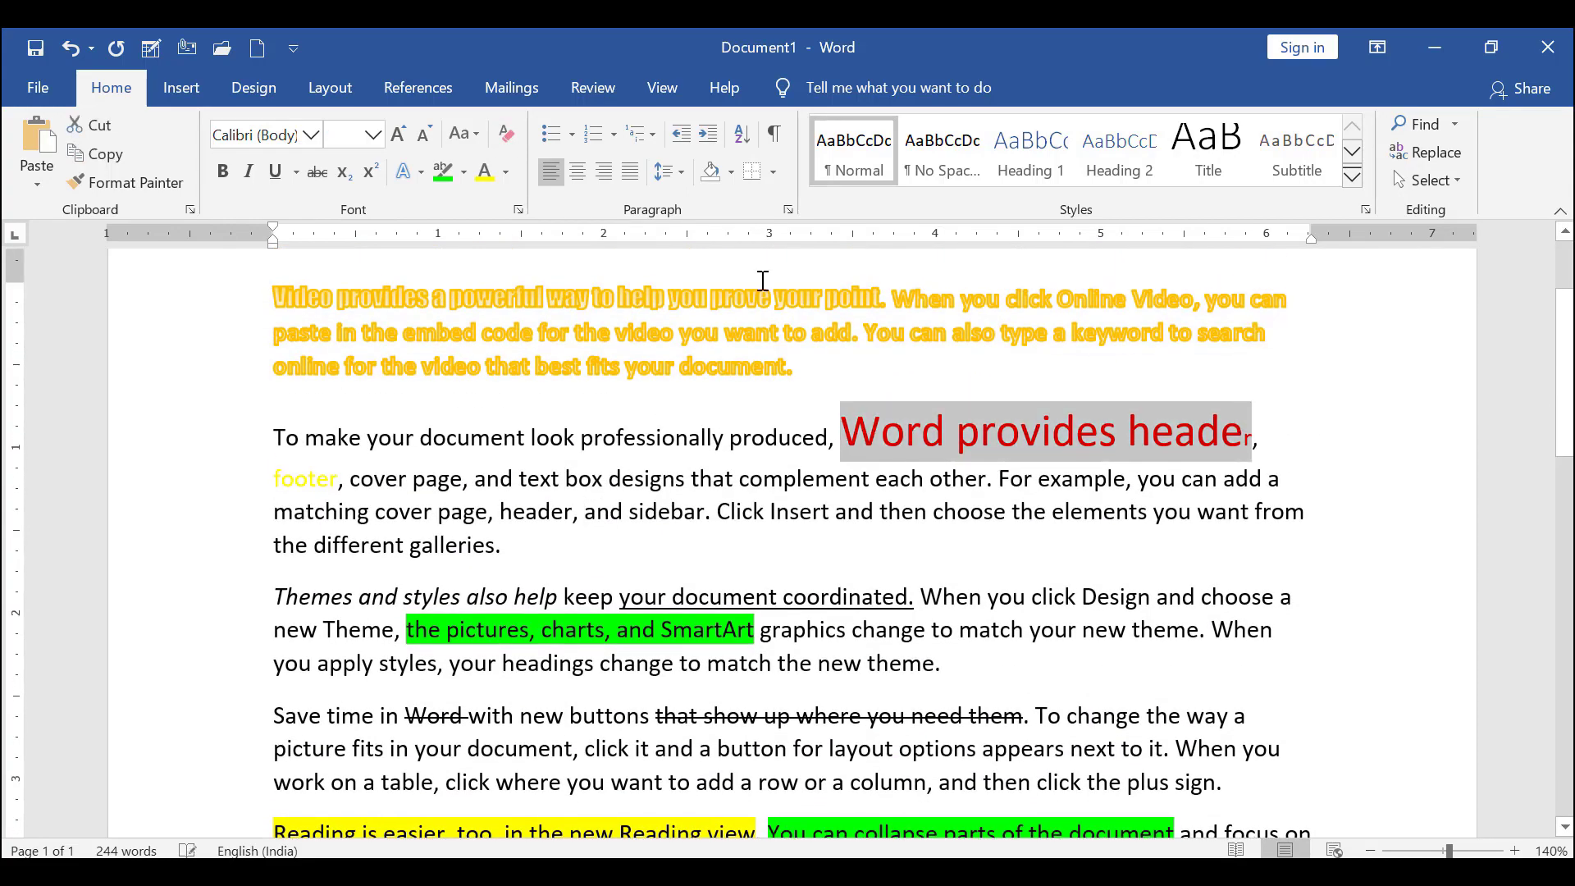
click(507, 134)
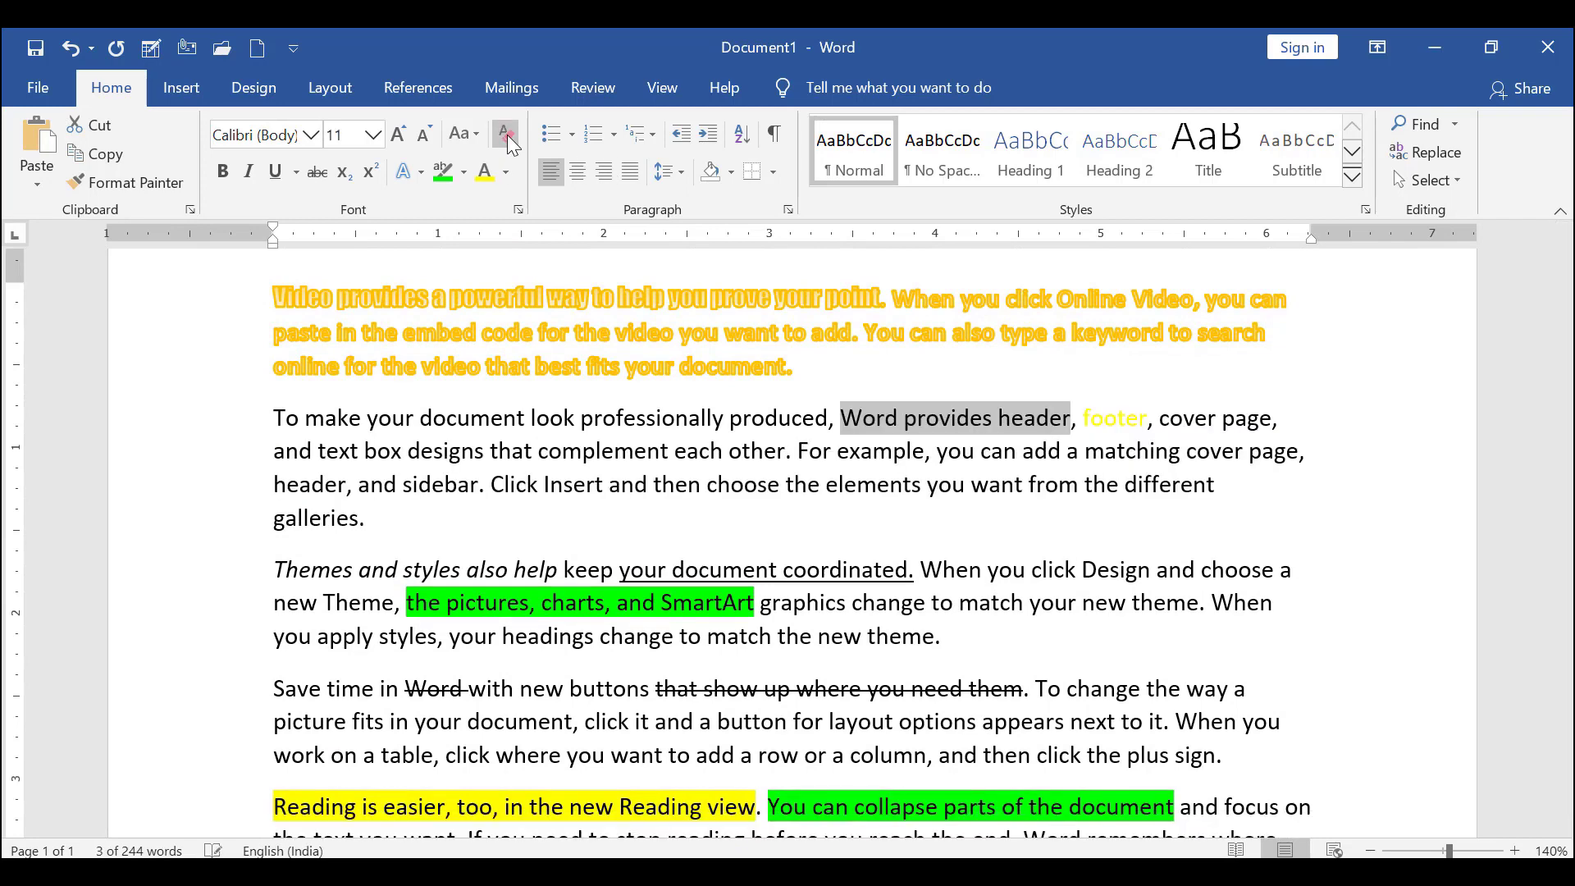
- Clear all formatting from the text of the entire document
click(477, 317)
key(ctrl+a)
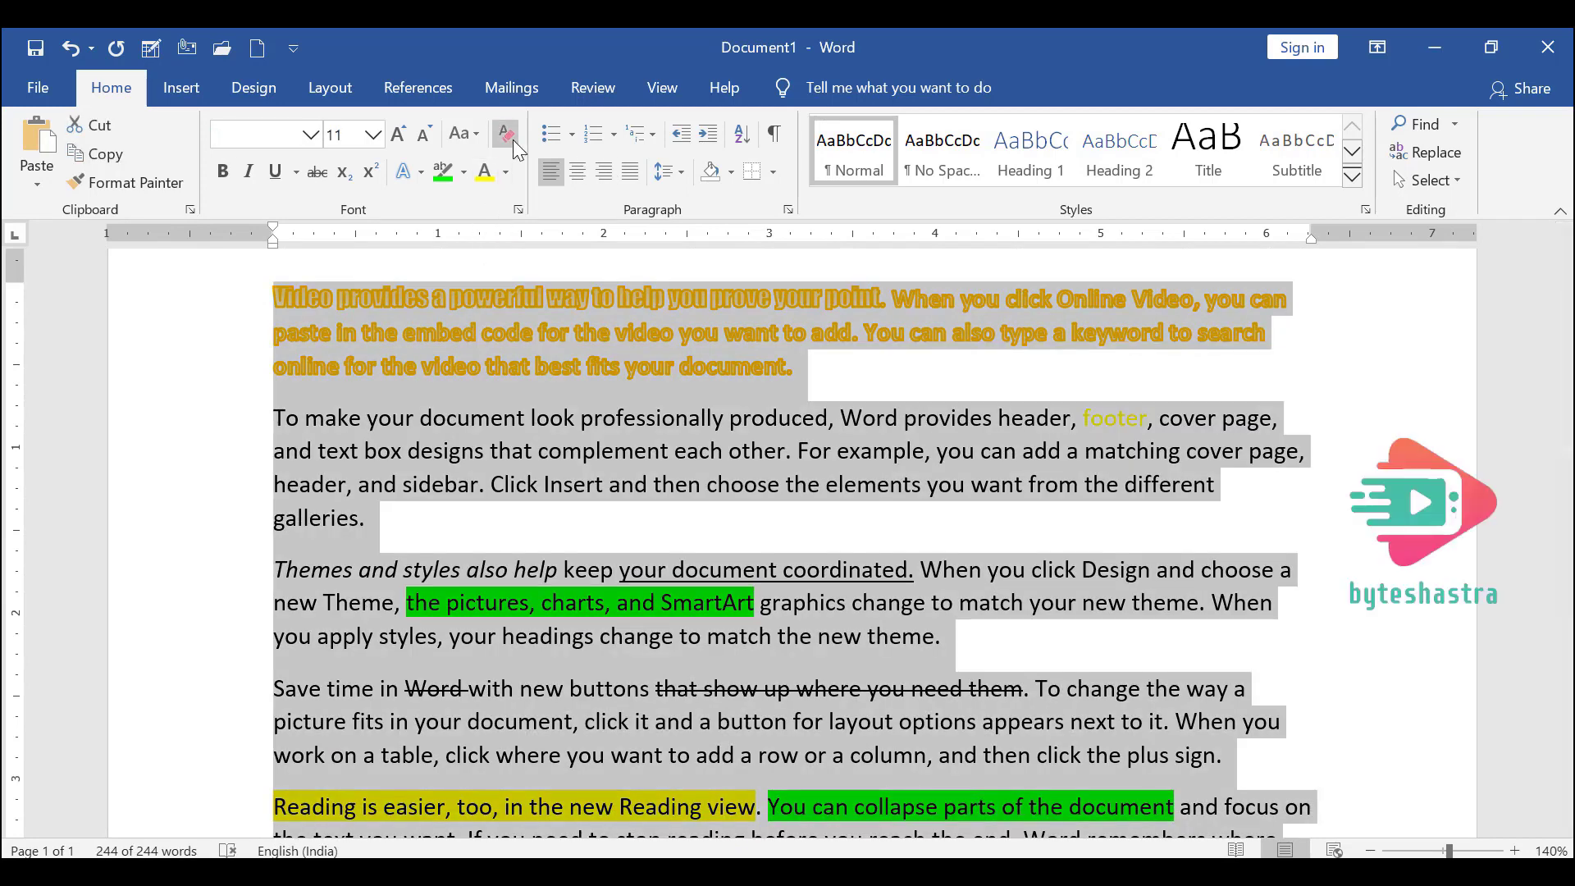
click(510, 136)
scroll(586, 491, down, 3)
scroll(586, 490, up, 3)
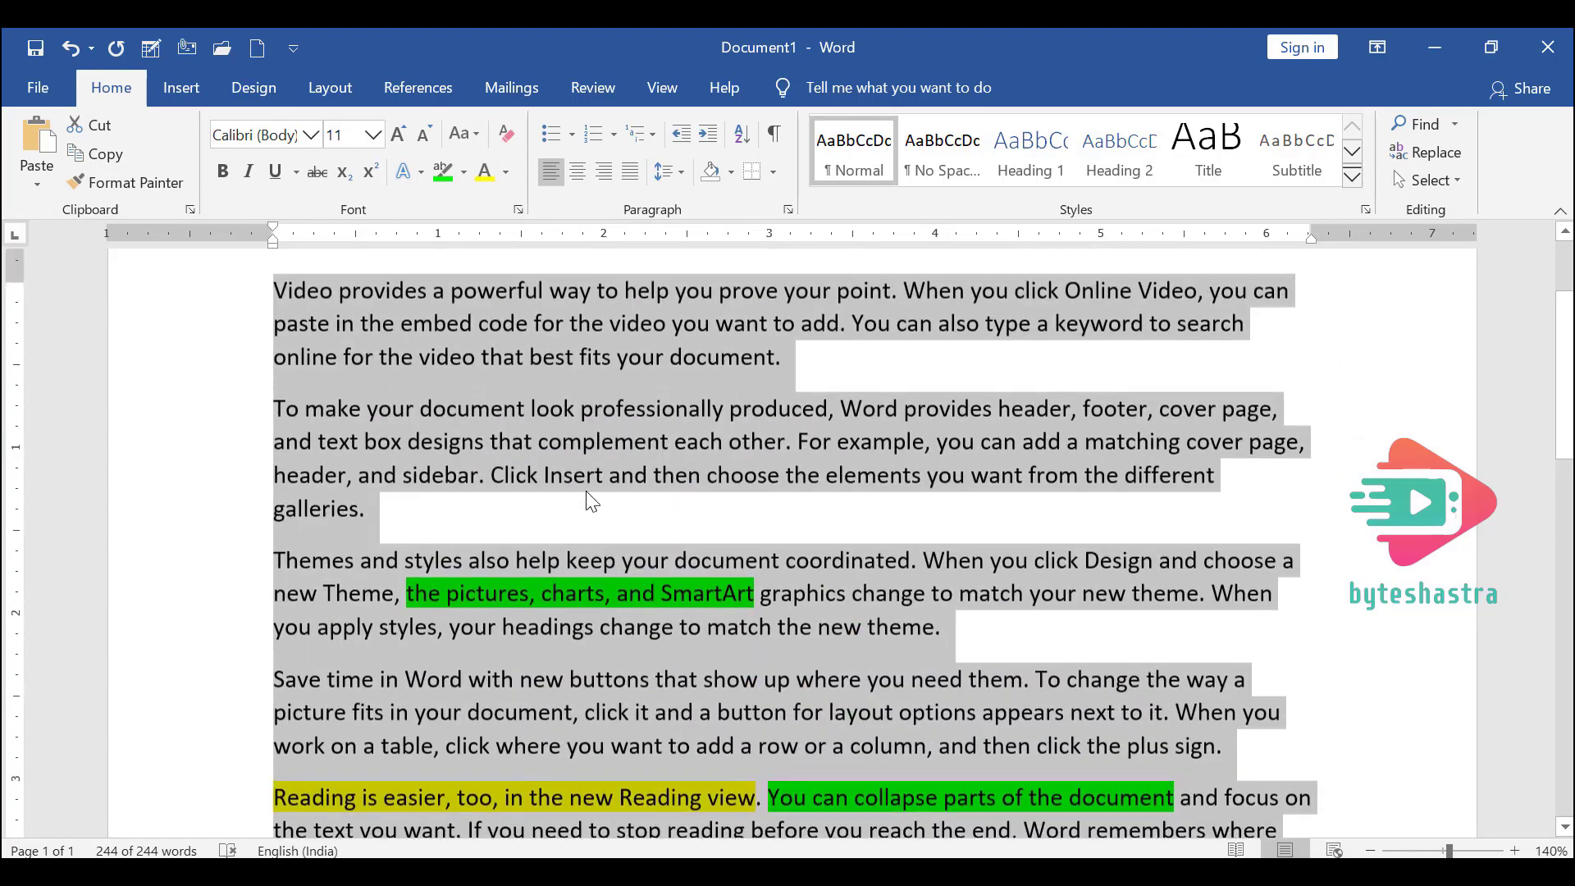
- Select the green-highlighted phrase in the third paragraph and look over the document for any remaining formatting
click(481, 566)
drag(407, 603, 756, 602)
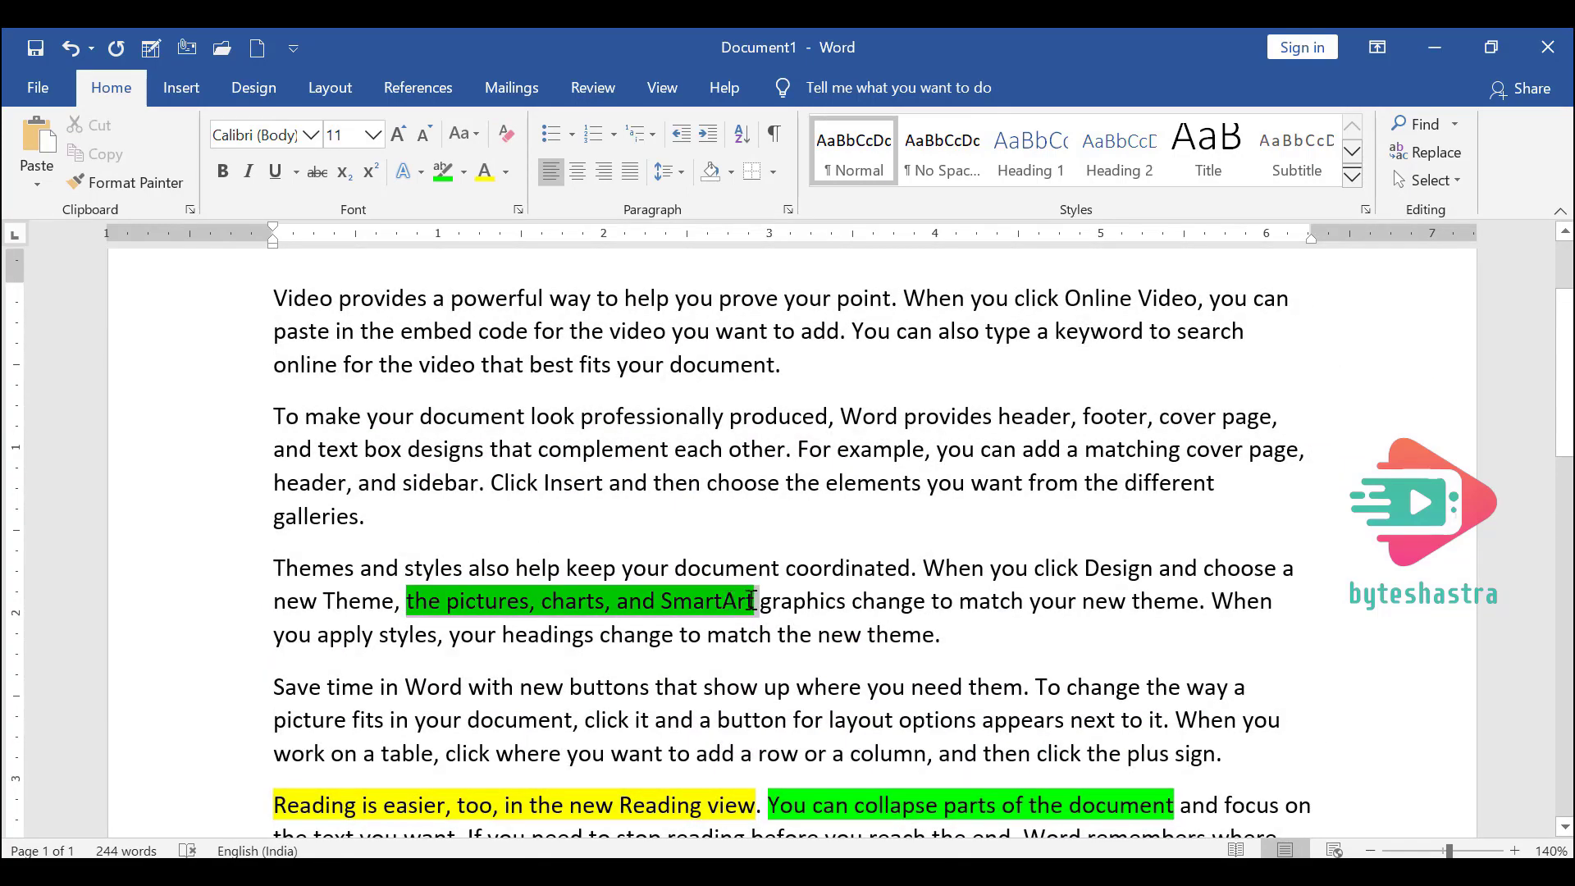
scroll(802, 579, down, 4)
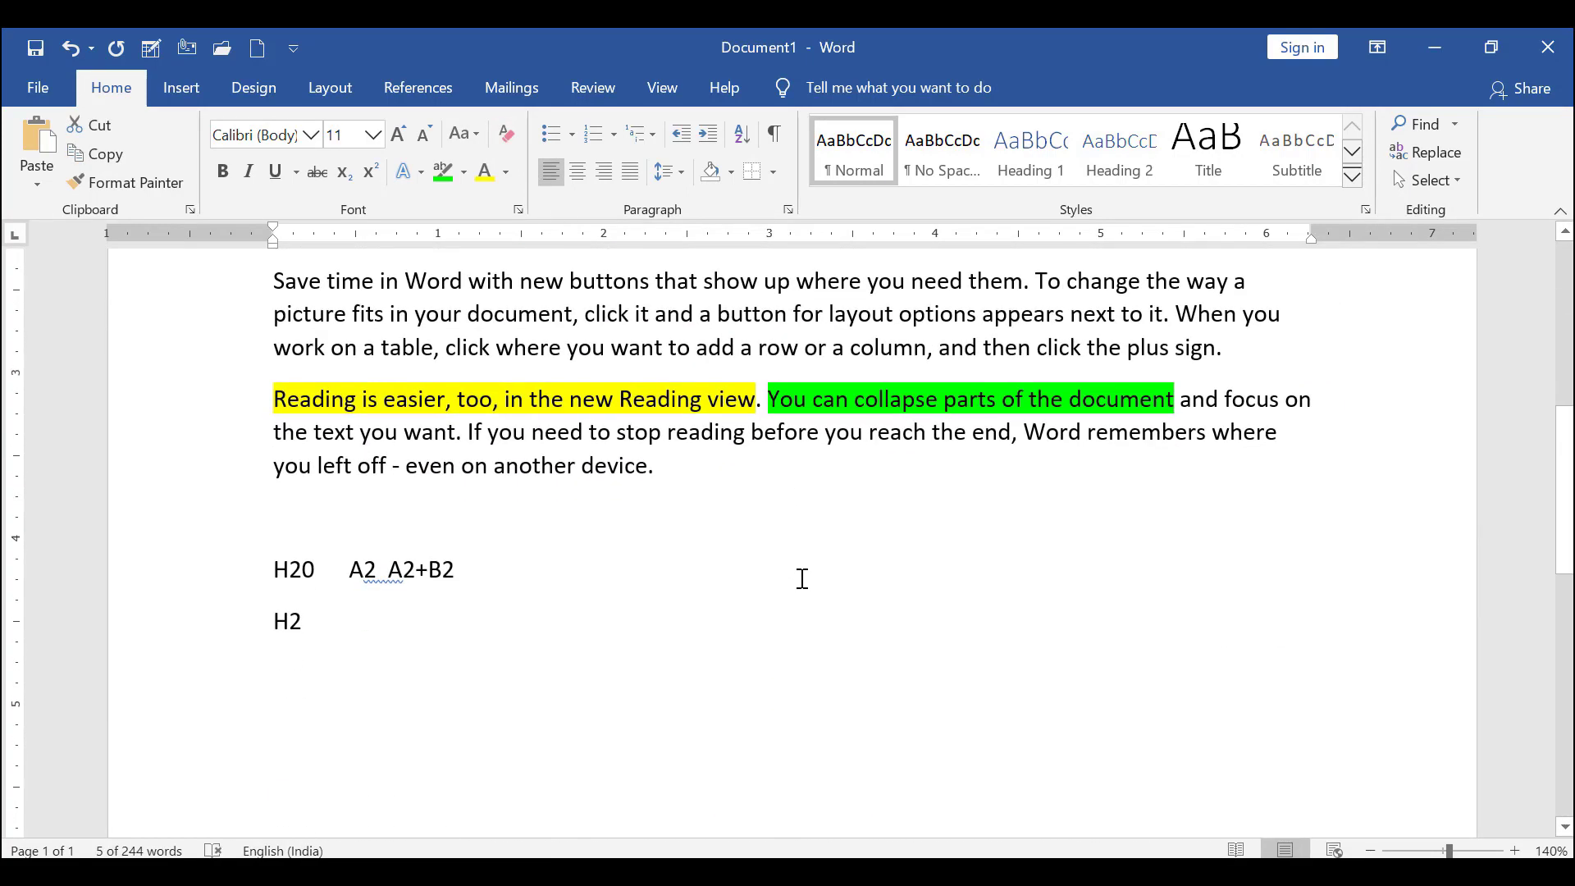
scroll(802, 578, up, 6)
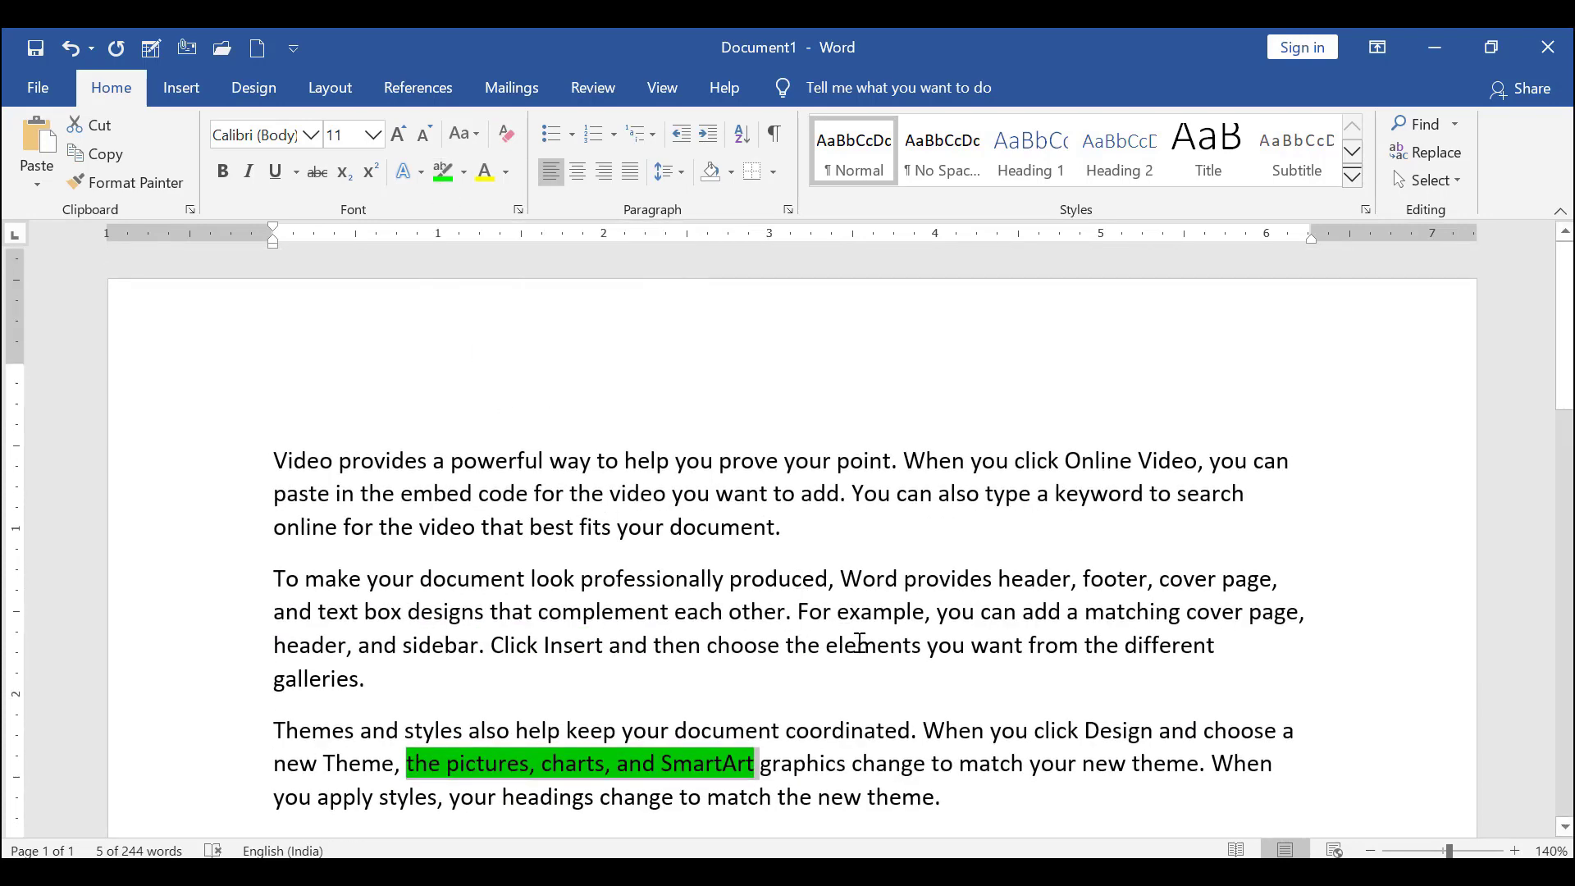
scroll(858, 642, down, 3)
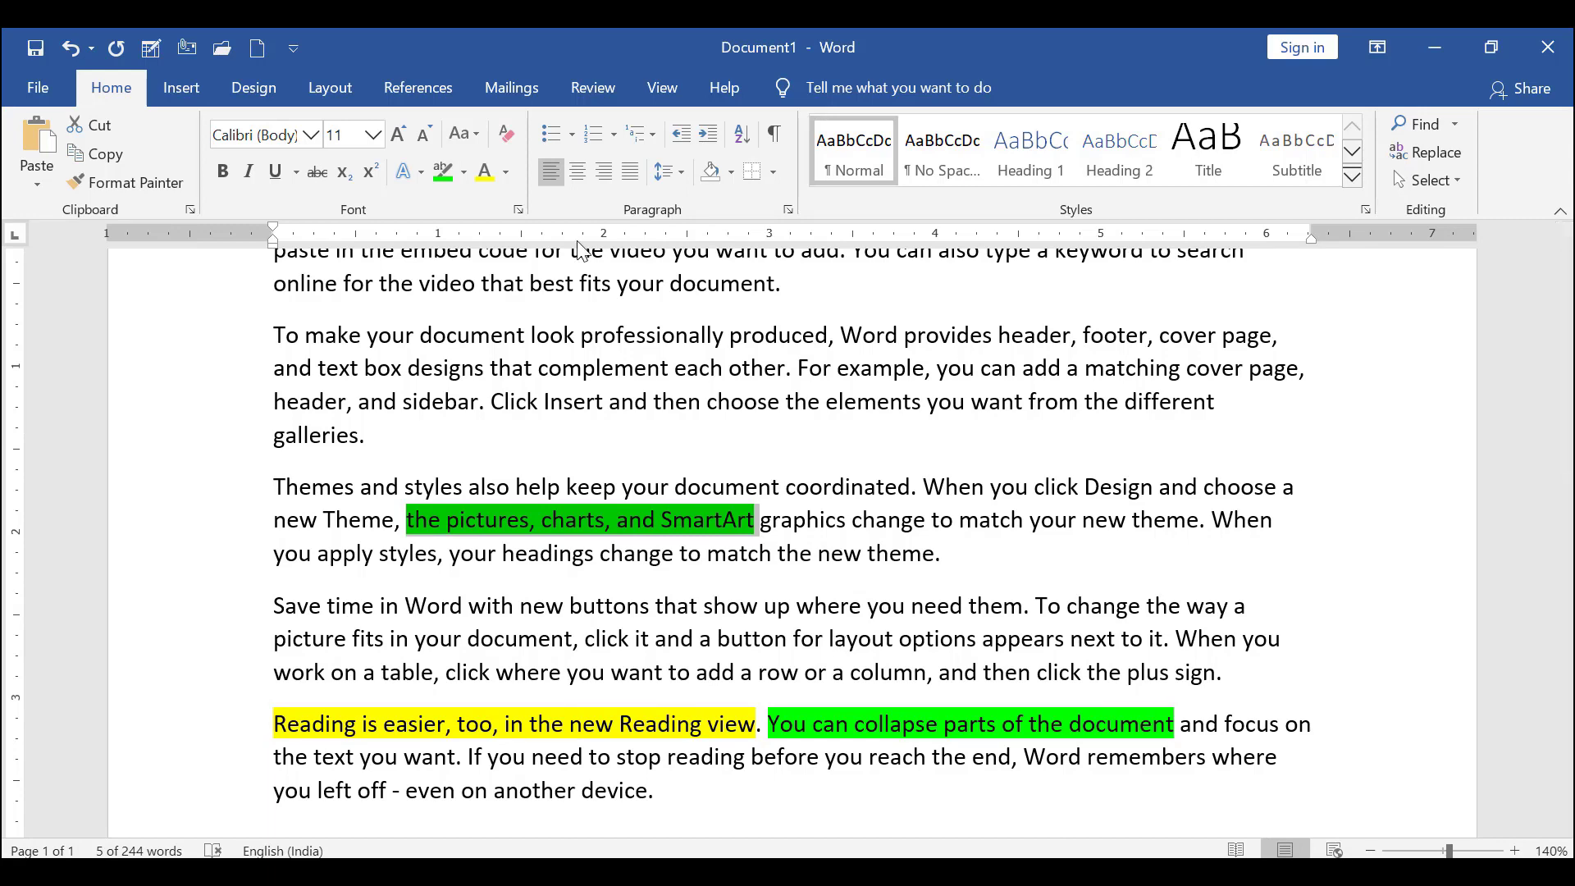
scroll(853, 524, up, 3)
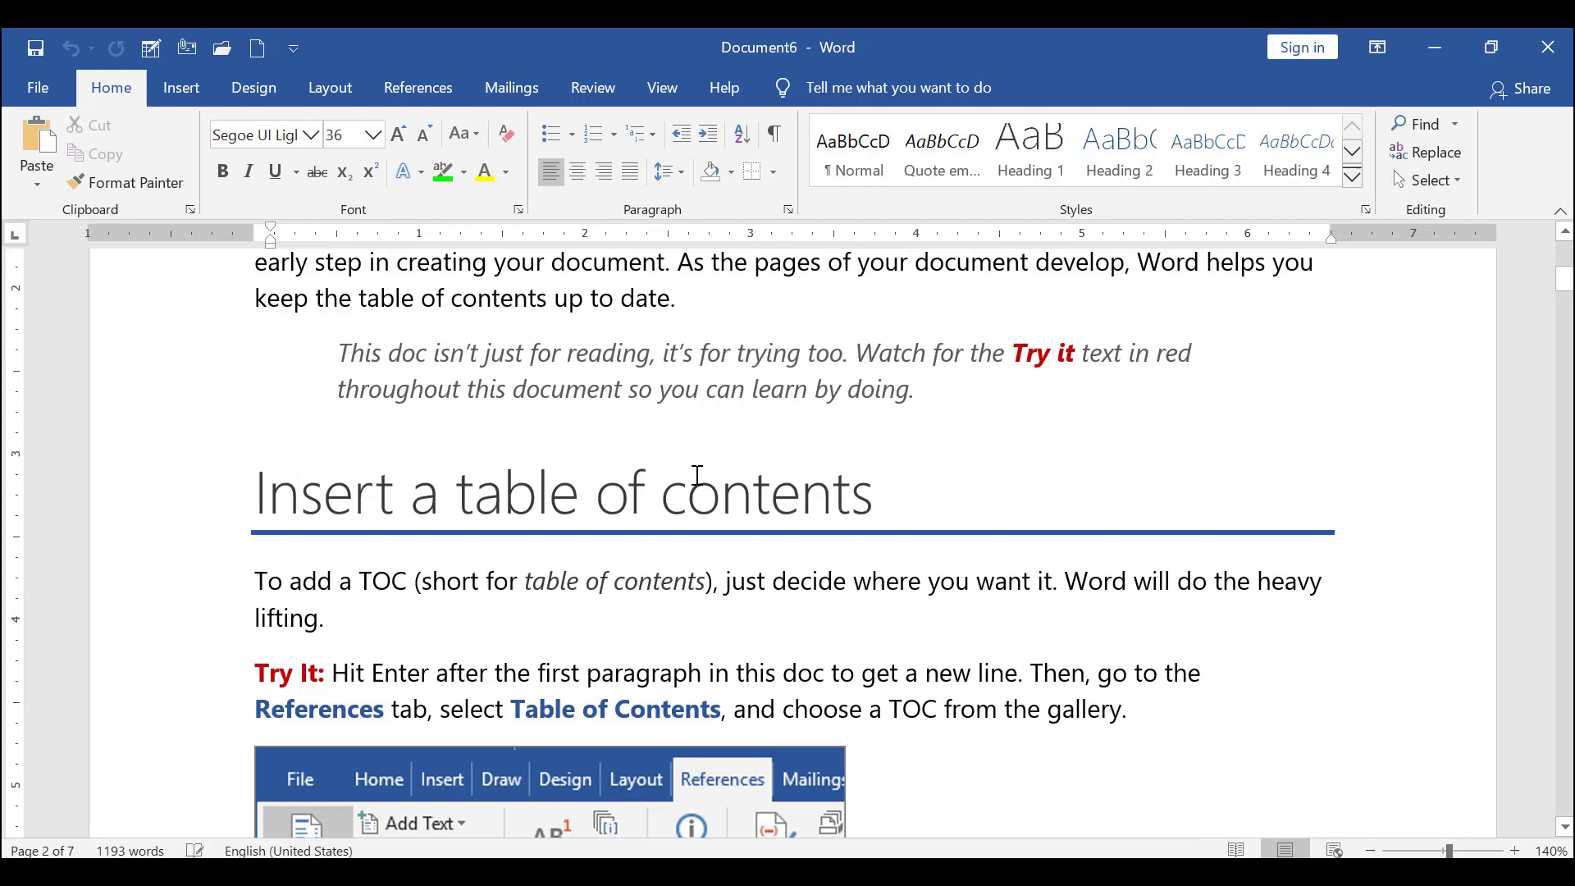
- In Document6, zoom out to 130% and convert the two numbered steps under "Update when things change" to a round-bulleted list
scroll(648, 289, up, 1)
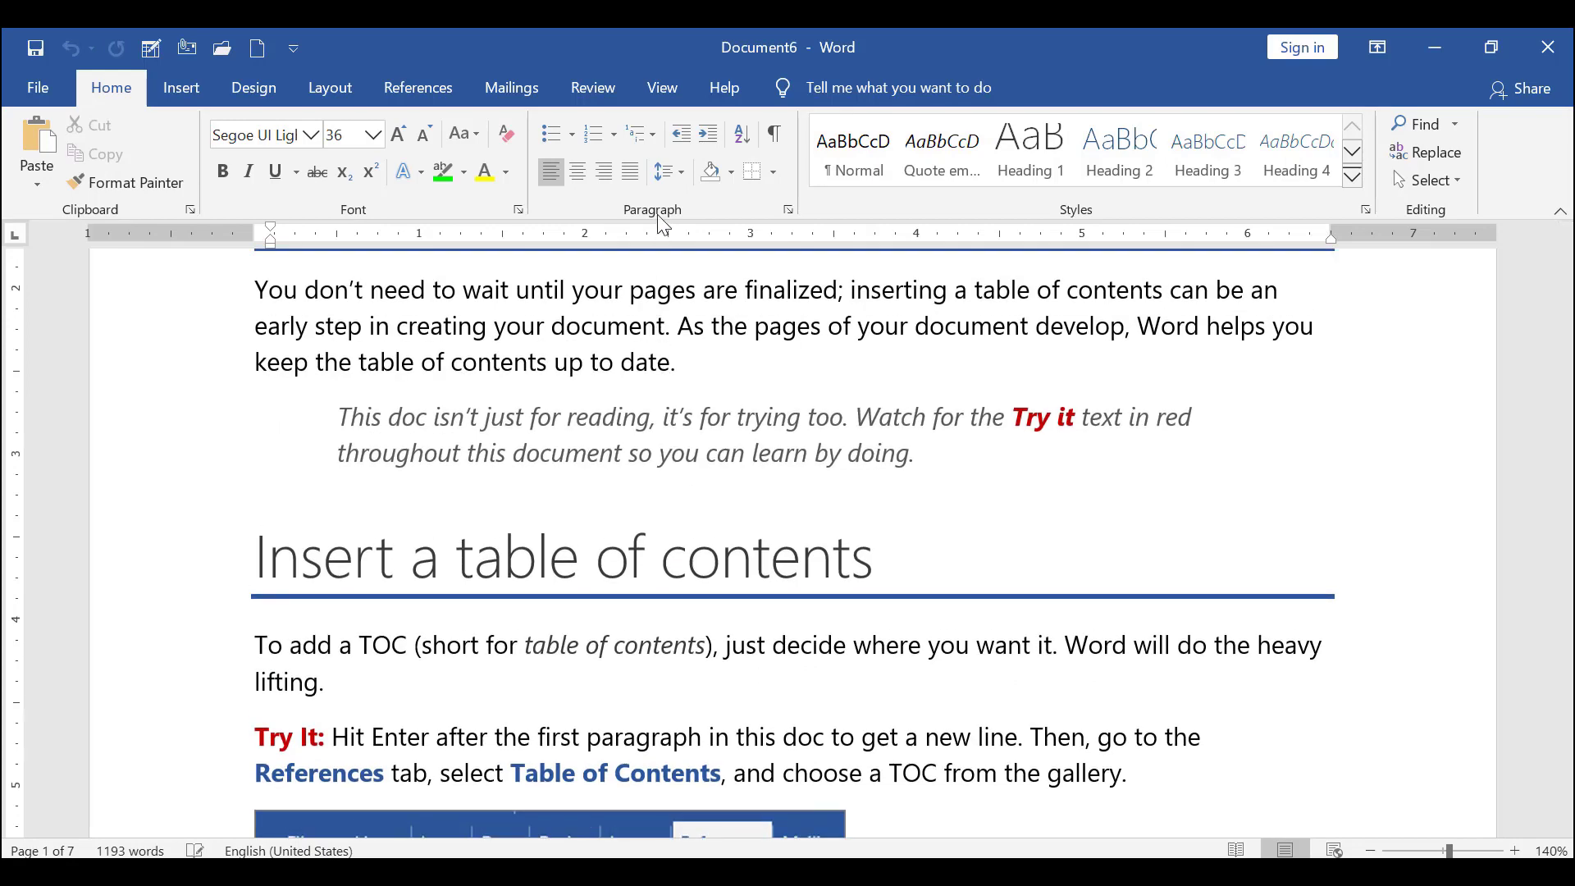
scroll(661, 395, up, 7)
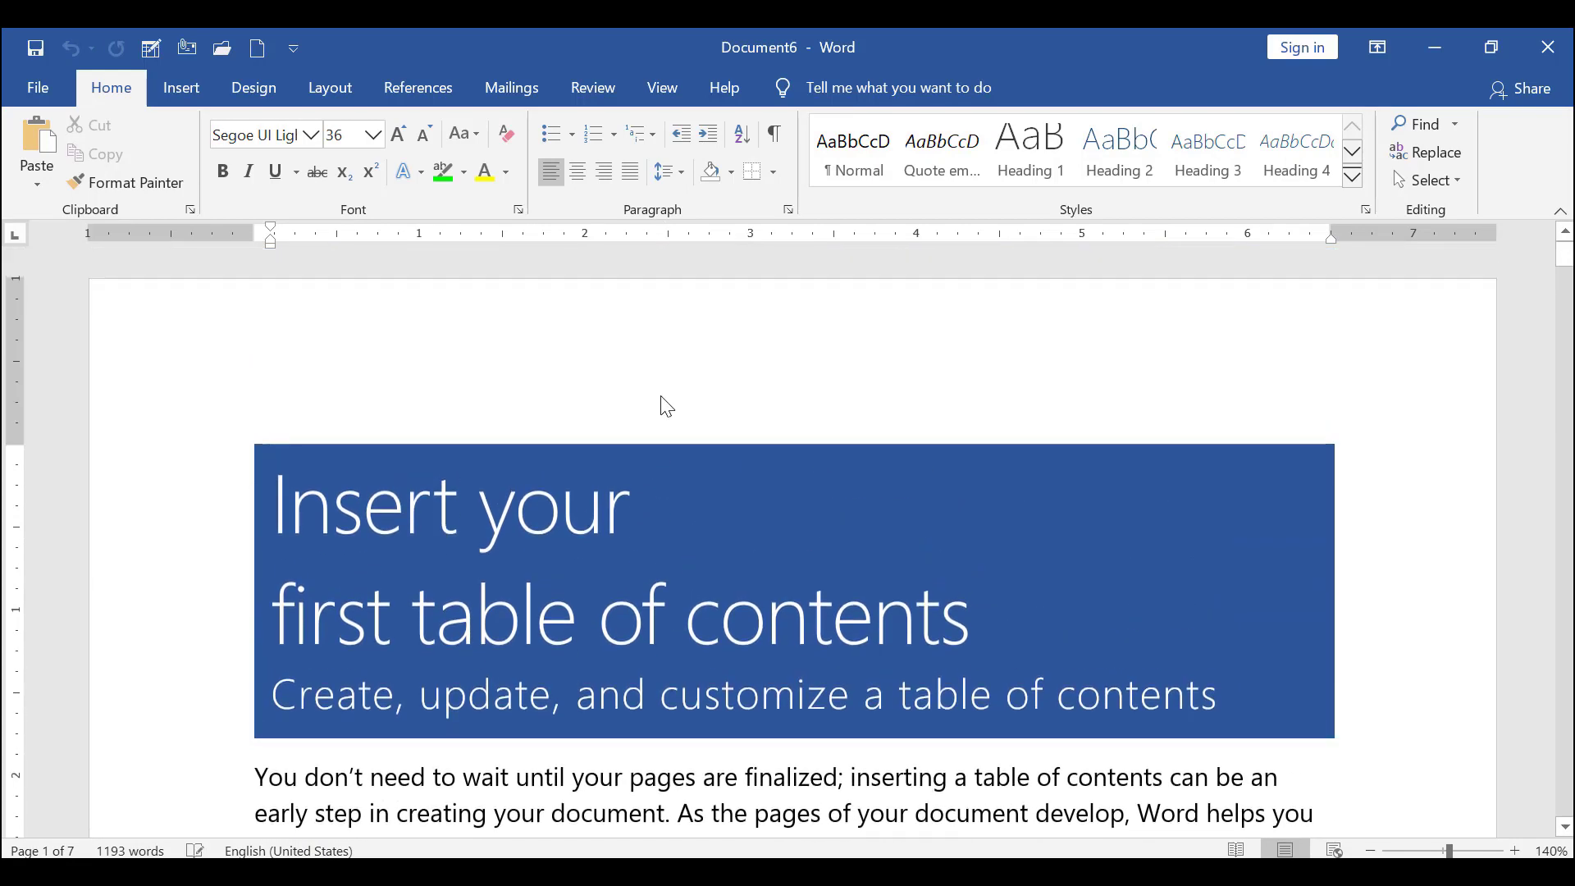
scroll(561, 373, down, 6)
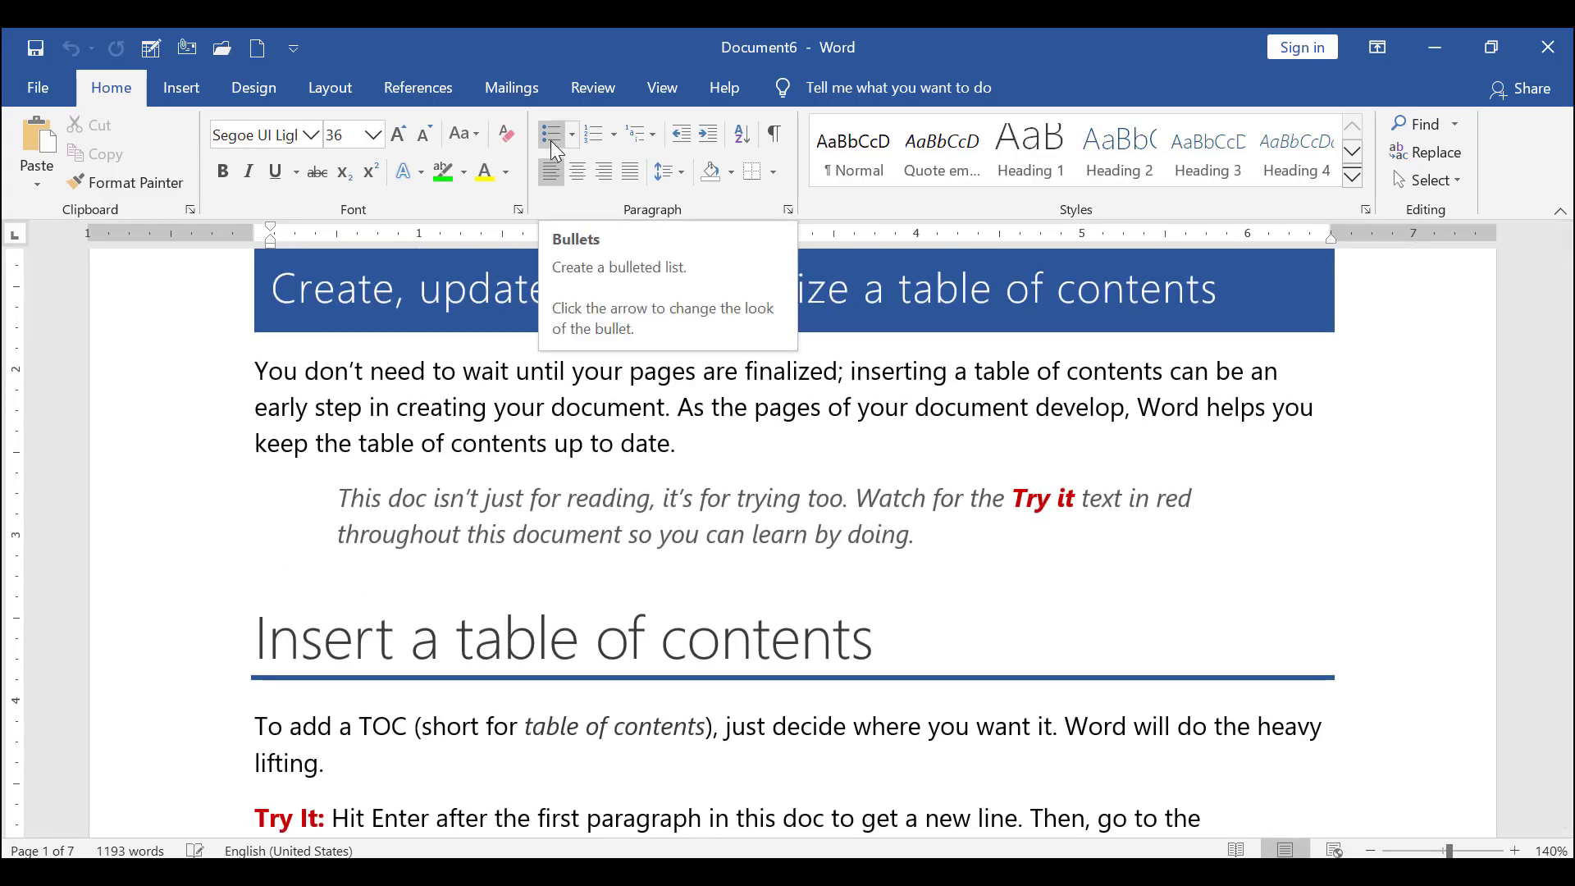
scroll(492, 496, down, 12)
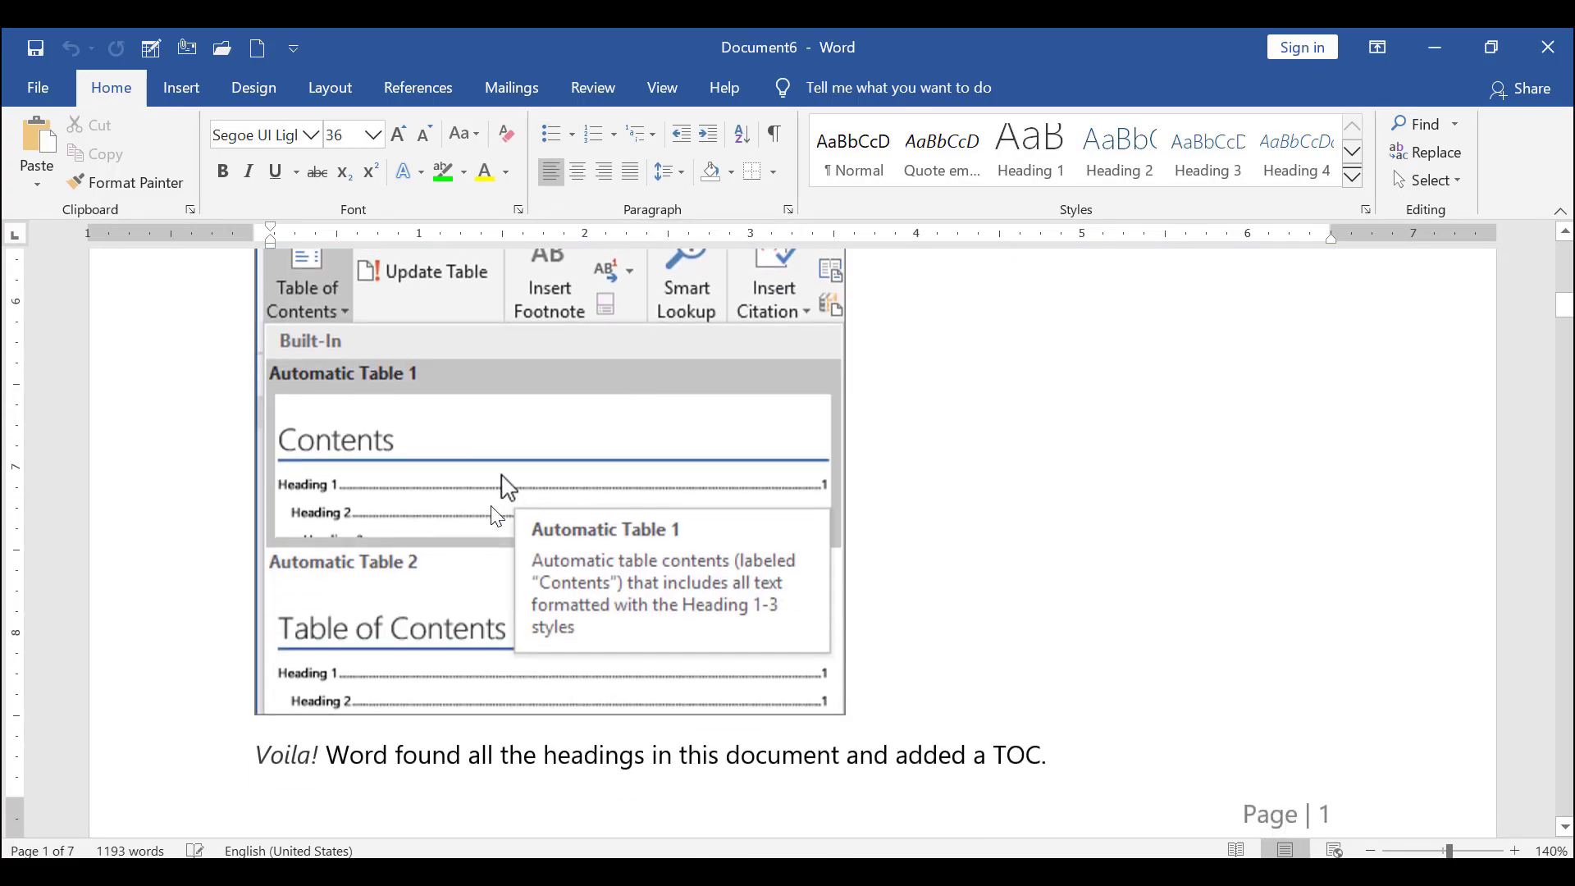
scroll(492, 512, down, 14)
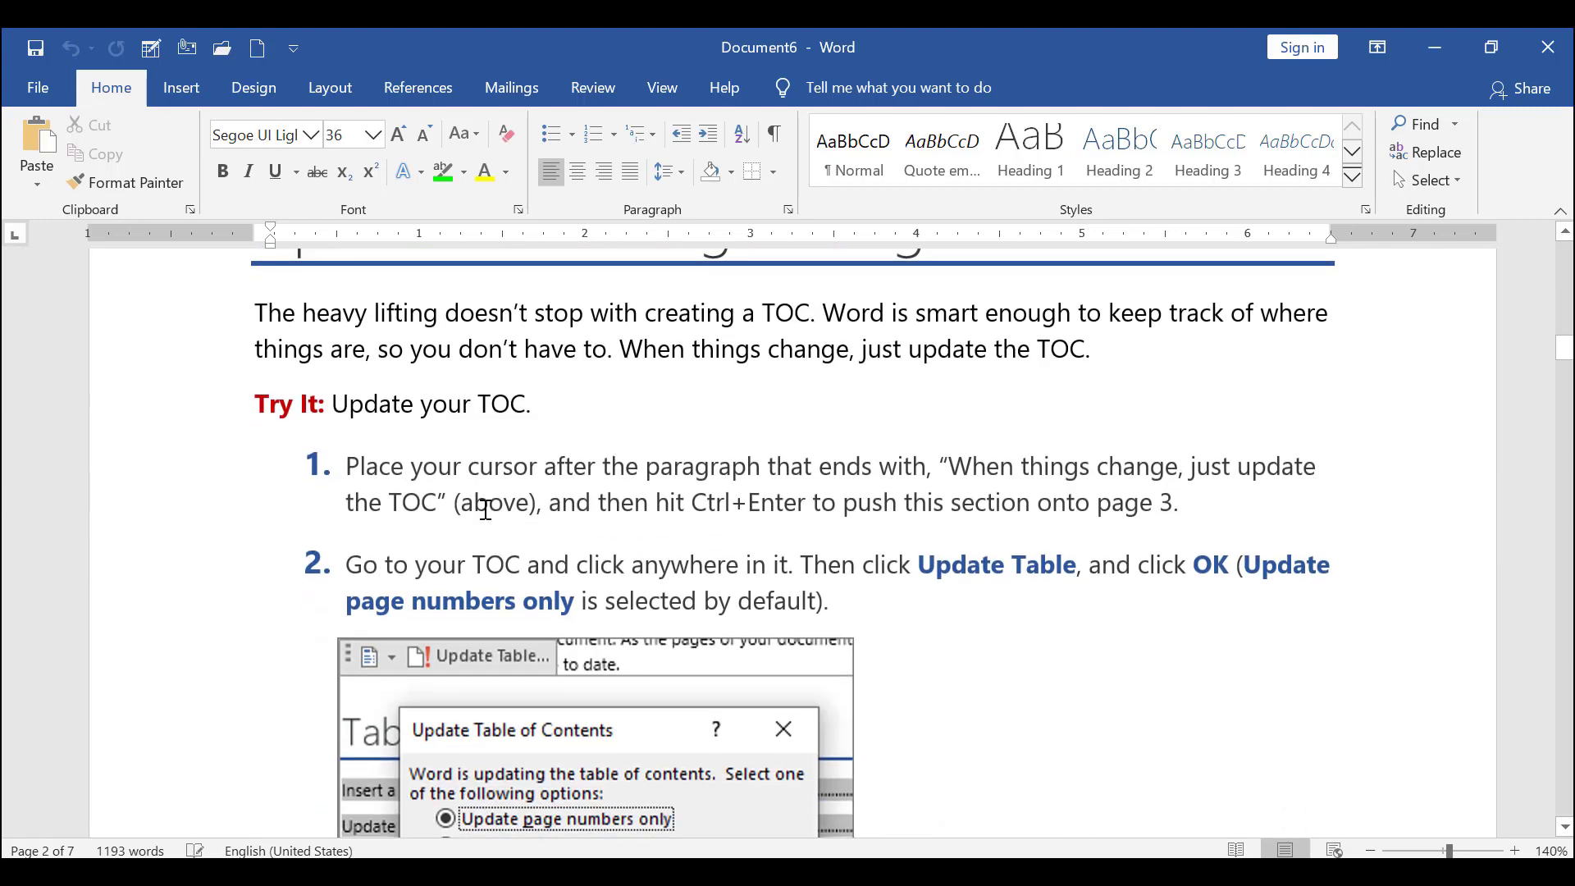
scroll(486, 509, down, 2)
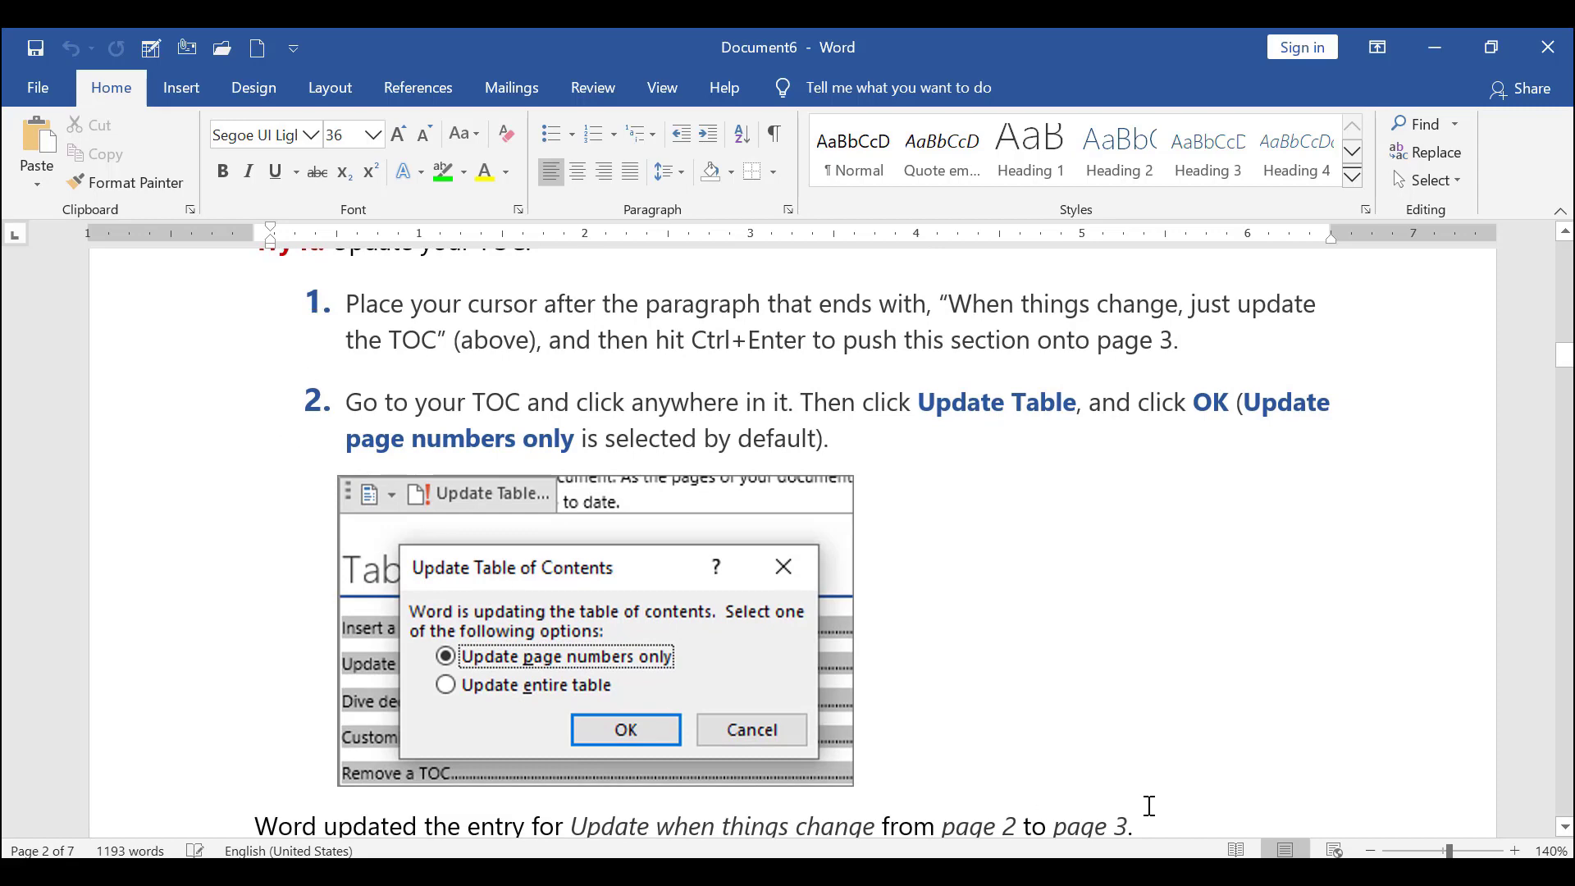
click(1369, 850)
scroll(890, 685, up, 4)
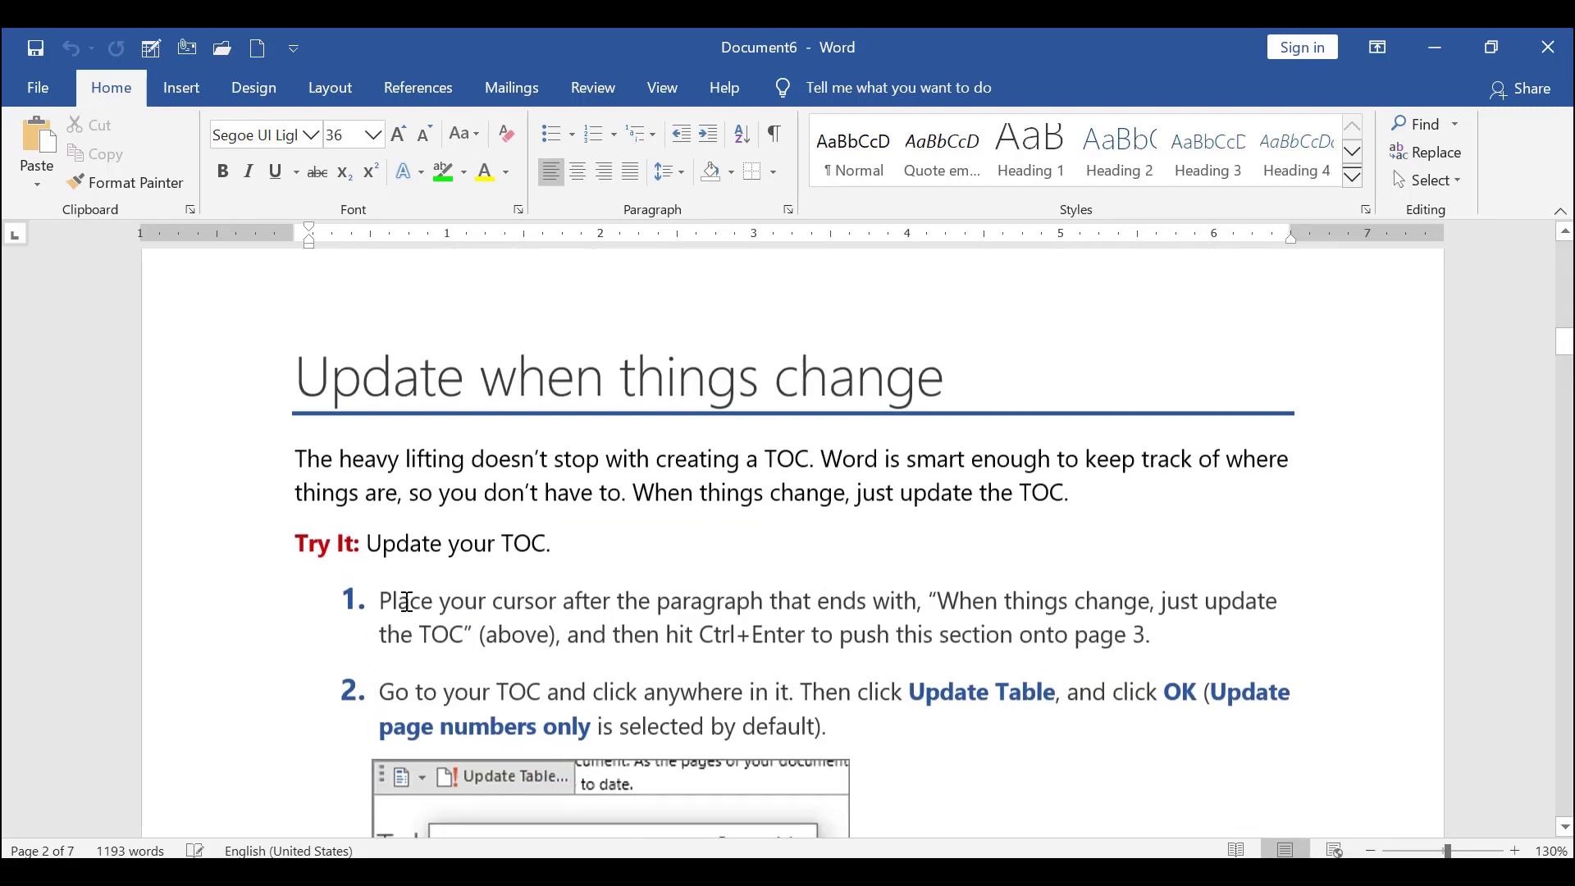
scroll(349, 623, down, 4)
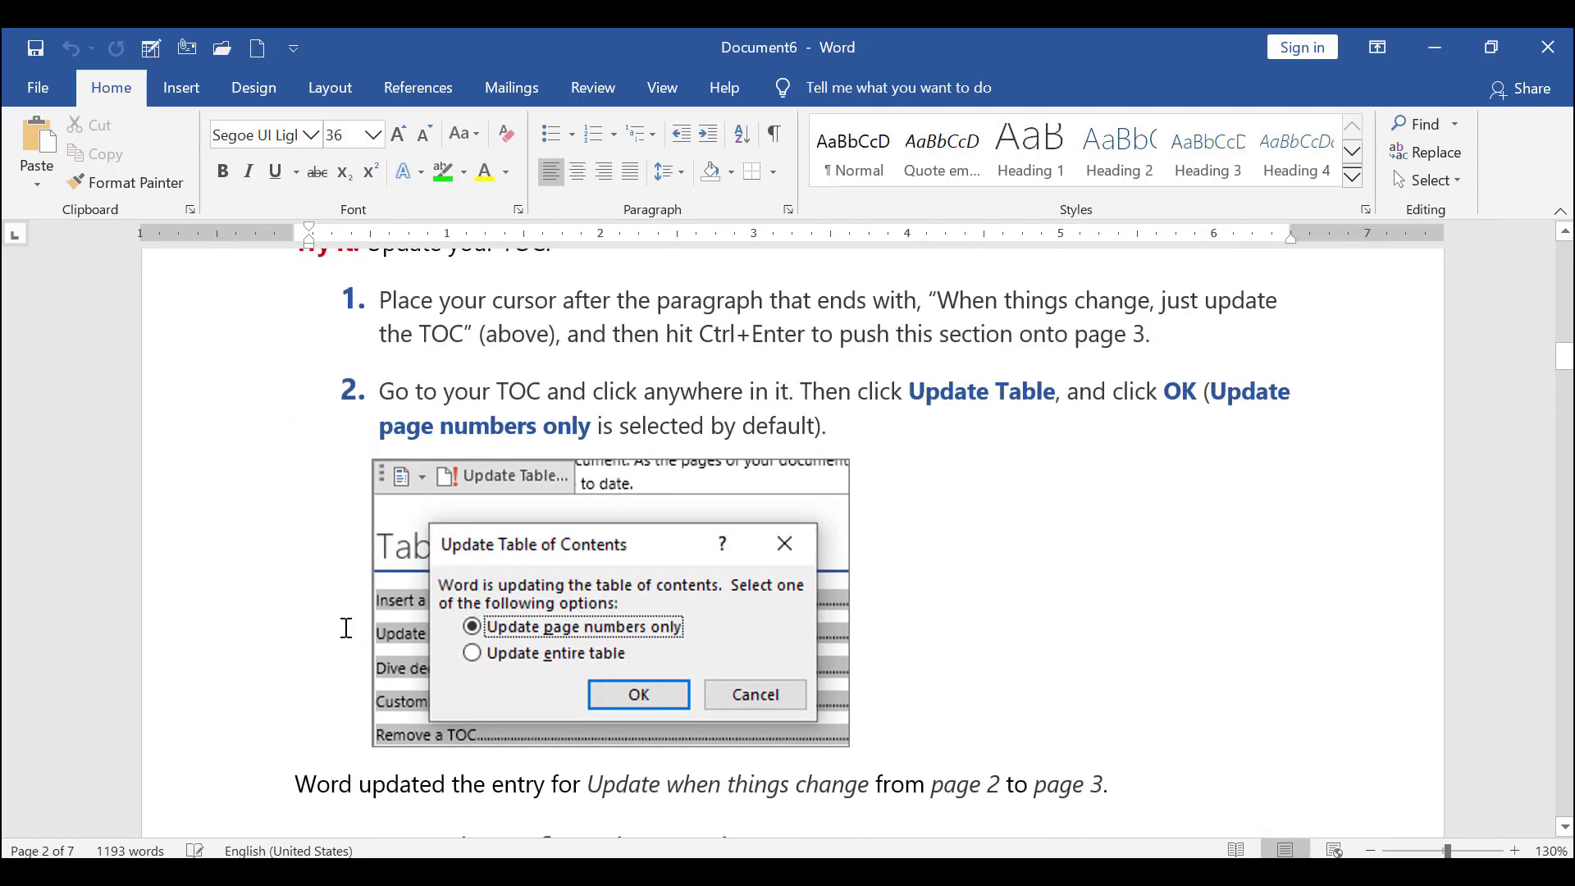
scroll(346, 628, down, 3)
scroll(345, 629, up, 6)
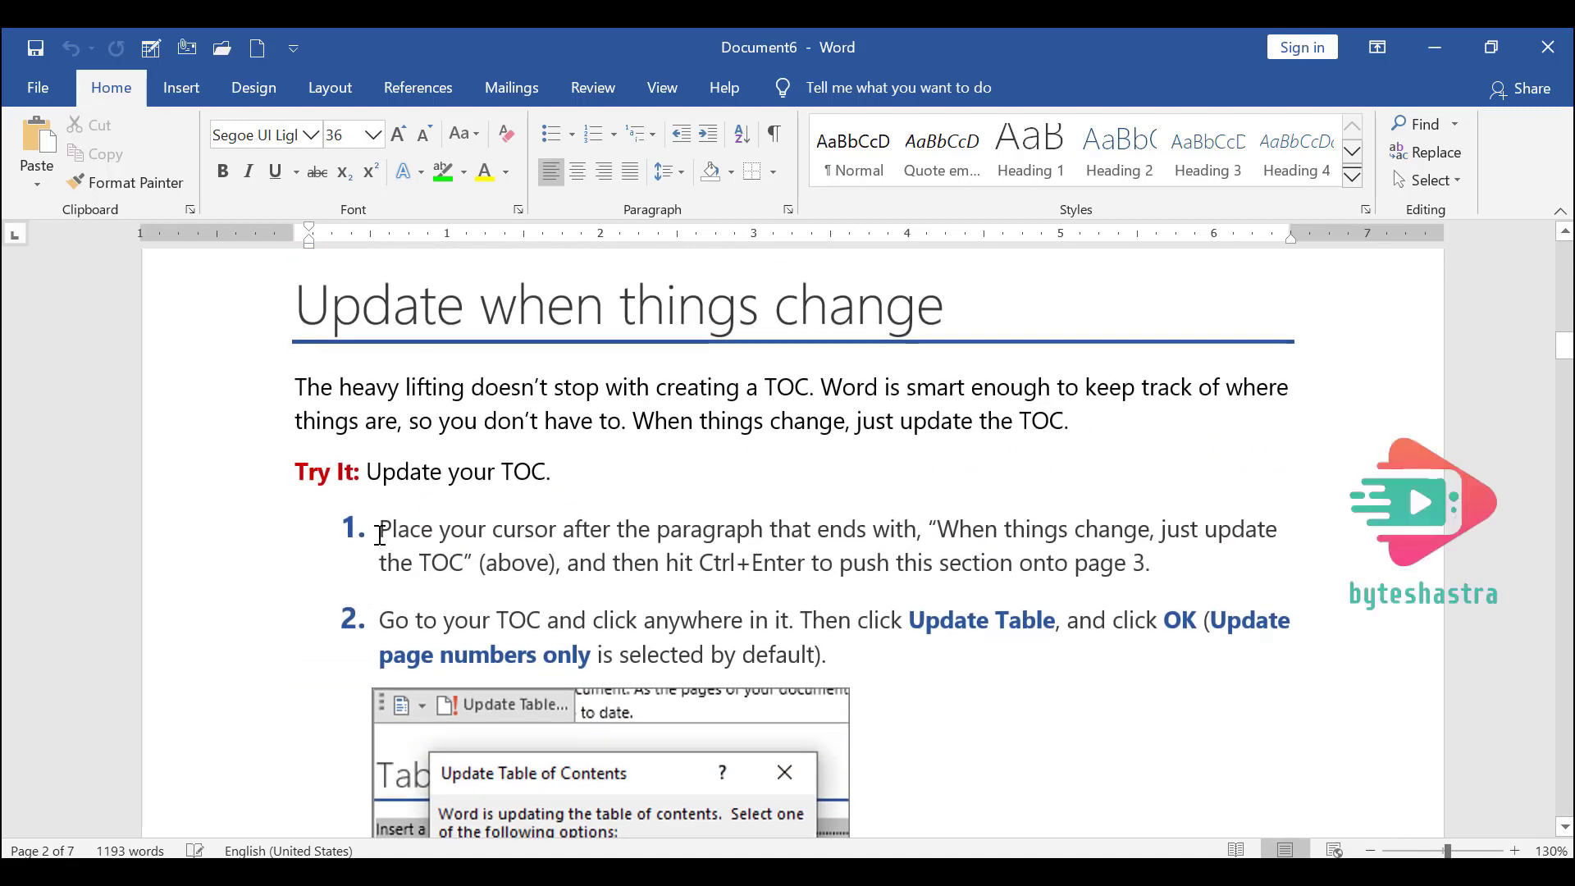
scroll(380, 534, up, 1)
drag(380, 598, 873, 721)
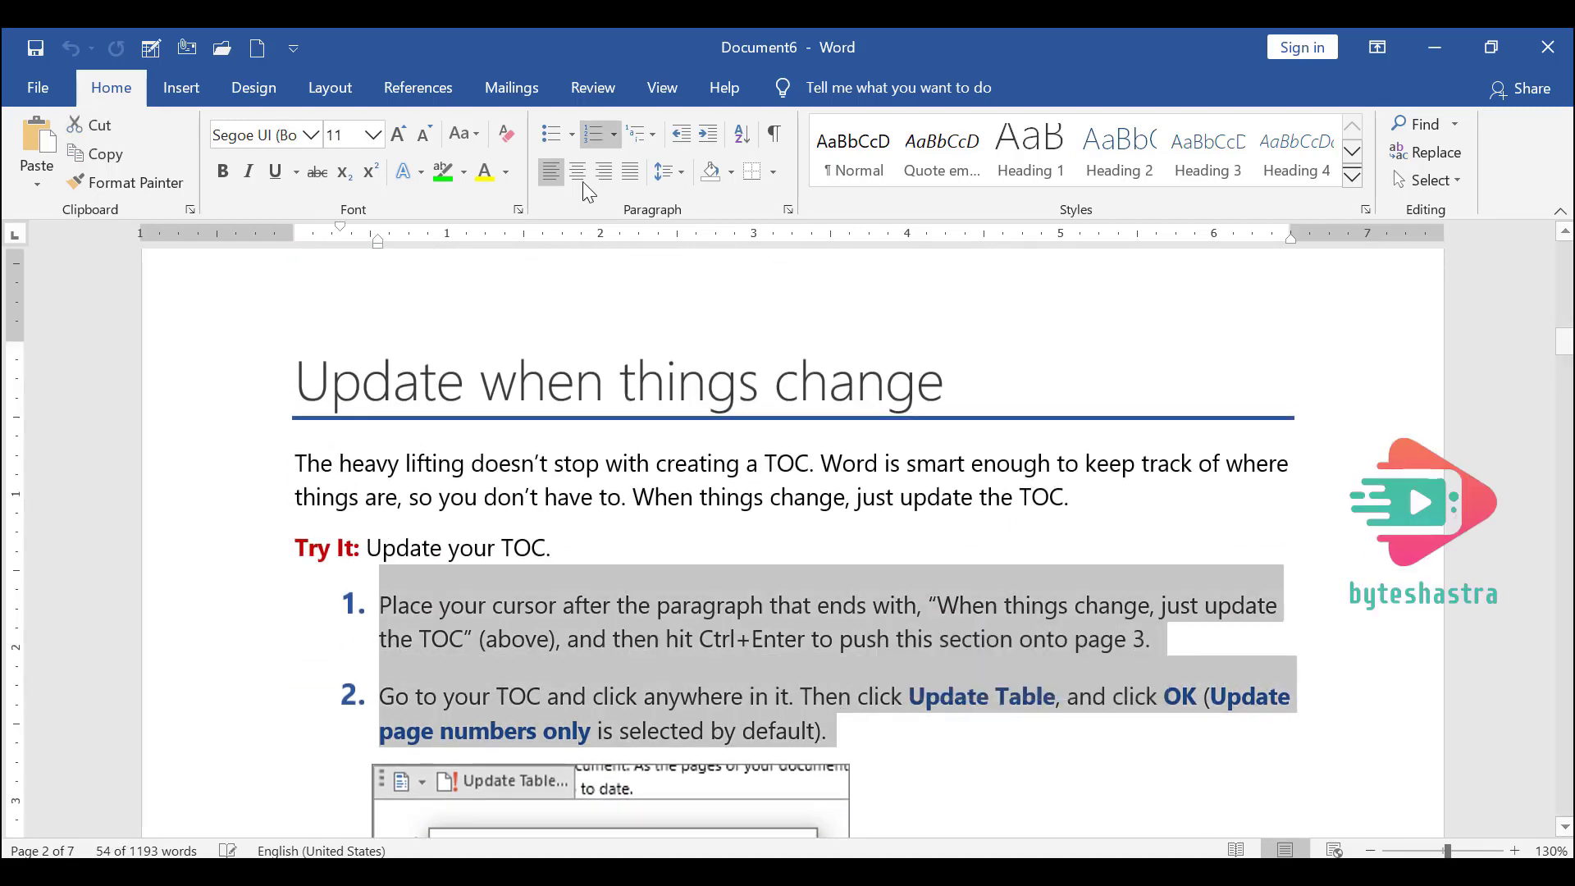
click(553, 134)
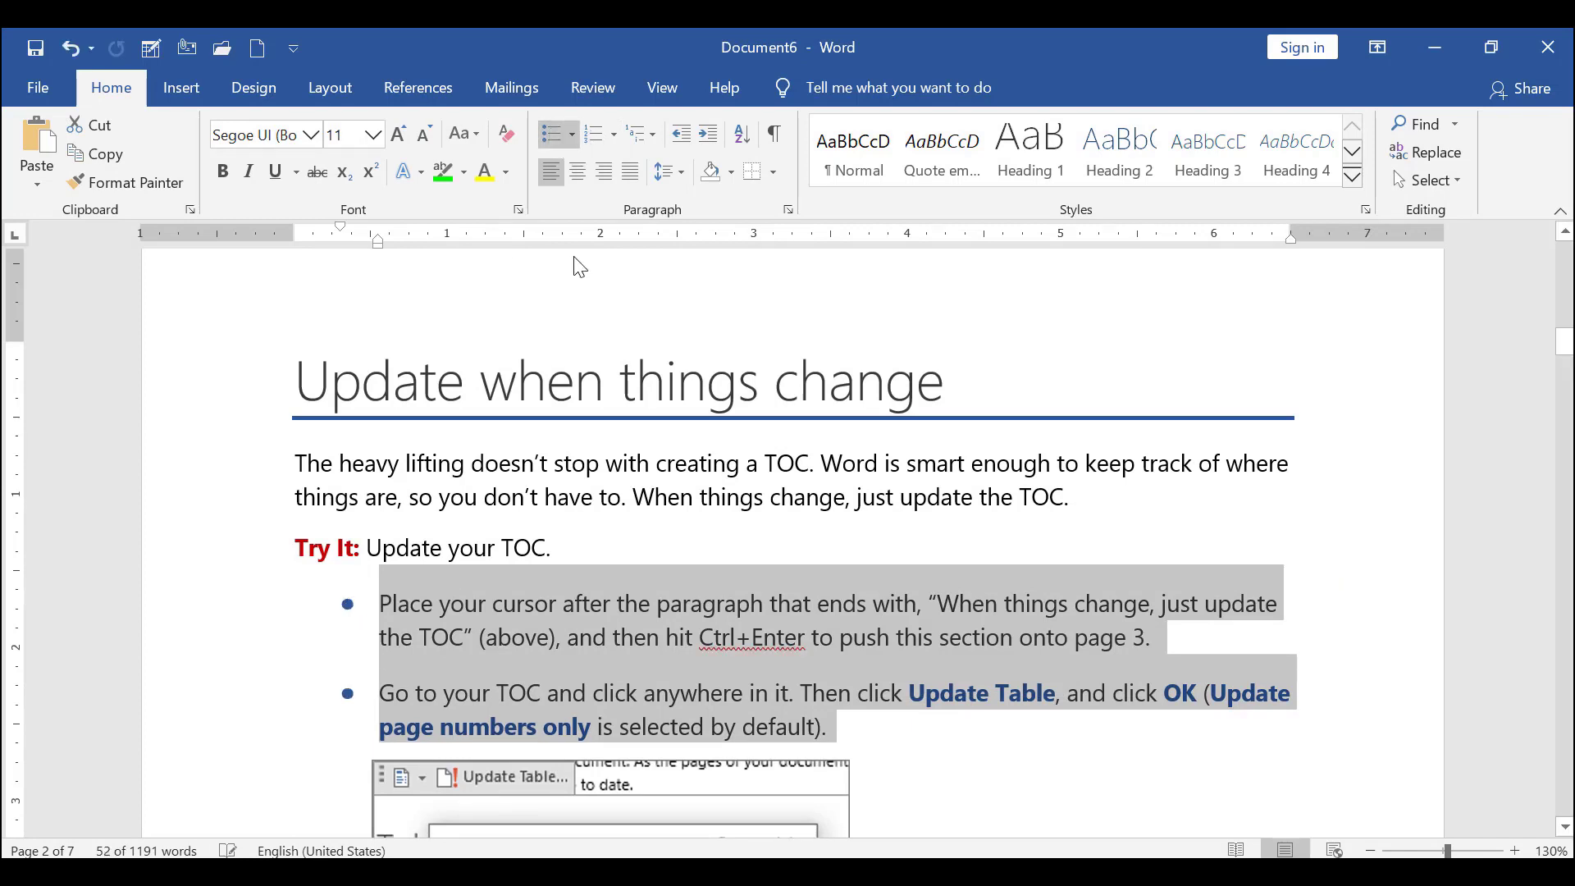
- Change the bullets of the two selected steps under "Update when things change" to the arrowhead symbol
click(571, 136)
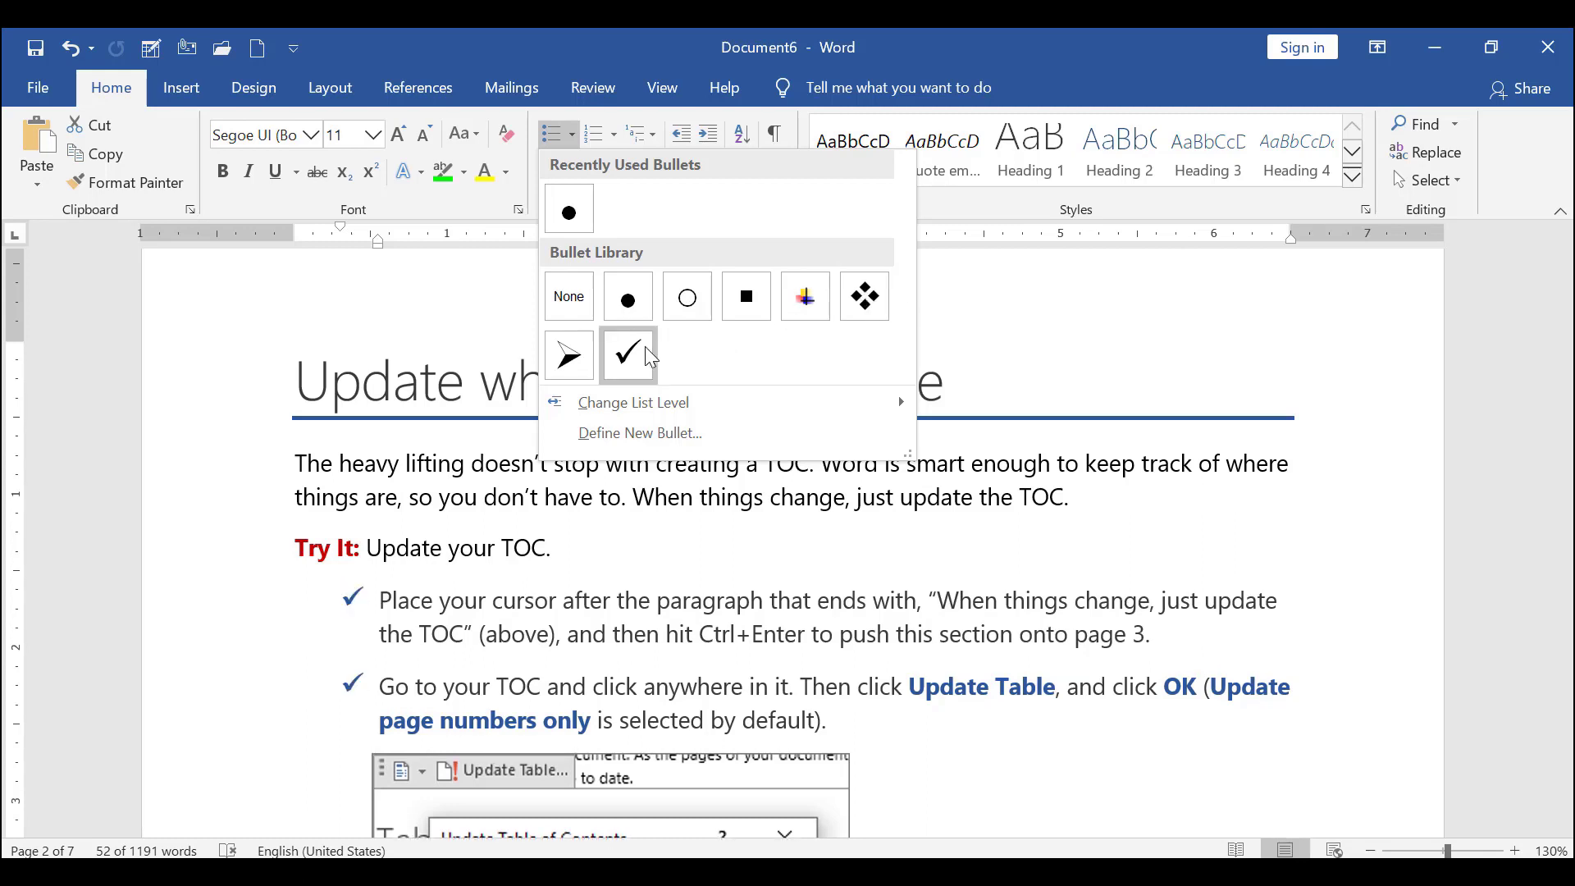
click(570, 355)
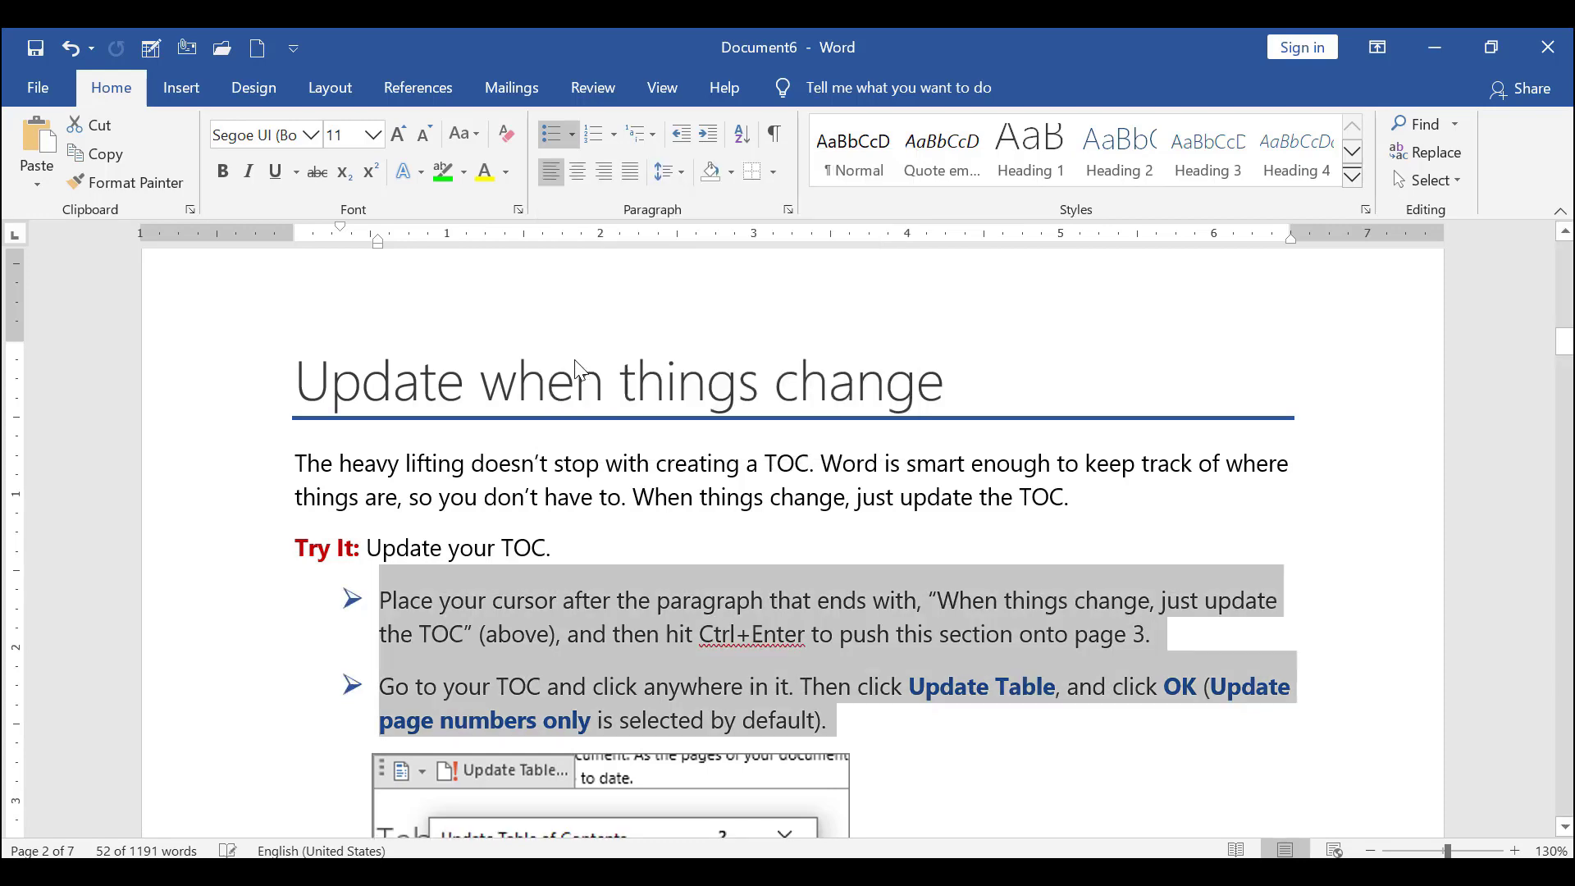
scroll(557, 478, down, 2)
scroll(557, 479, up, 2)
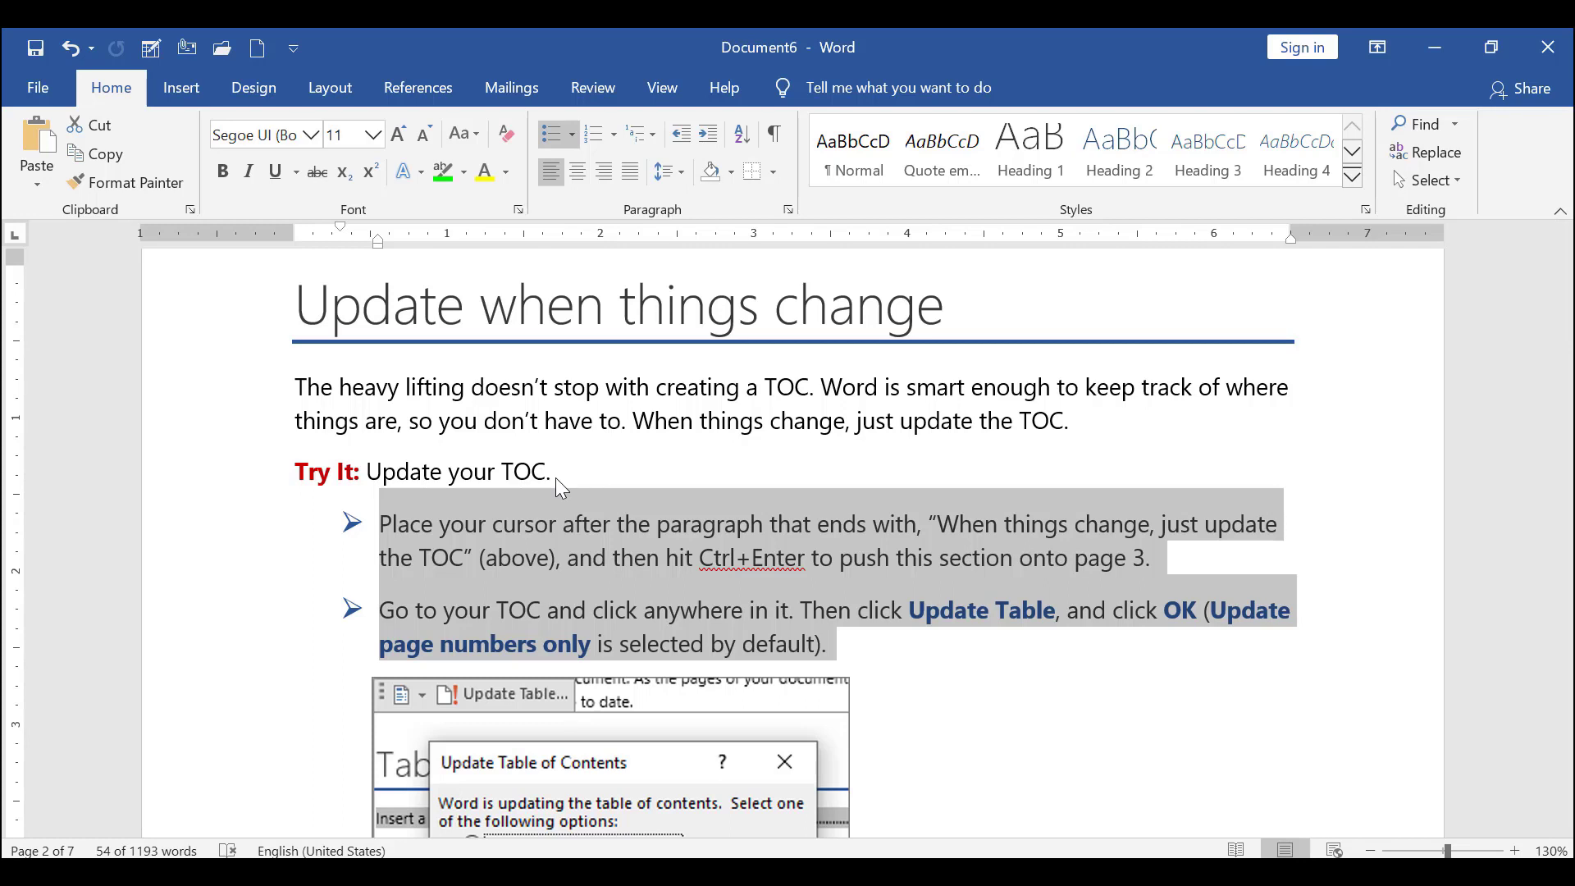
- Convert the two arrow-bulleted steps to a numbered list in the 1., 2., 3. format and view the other numbering formats
click(613, 135)
click(736, 230)
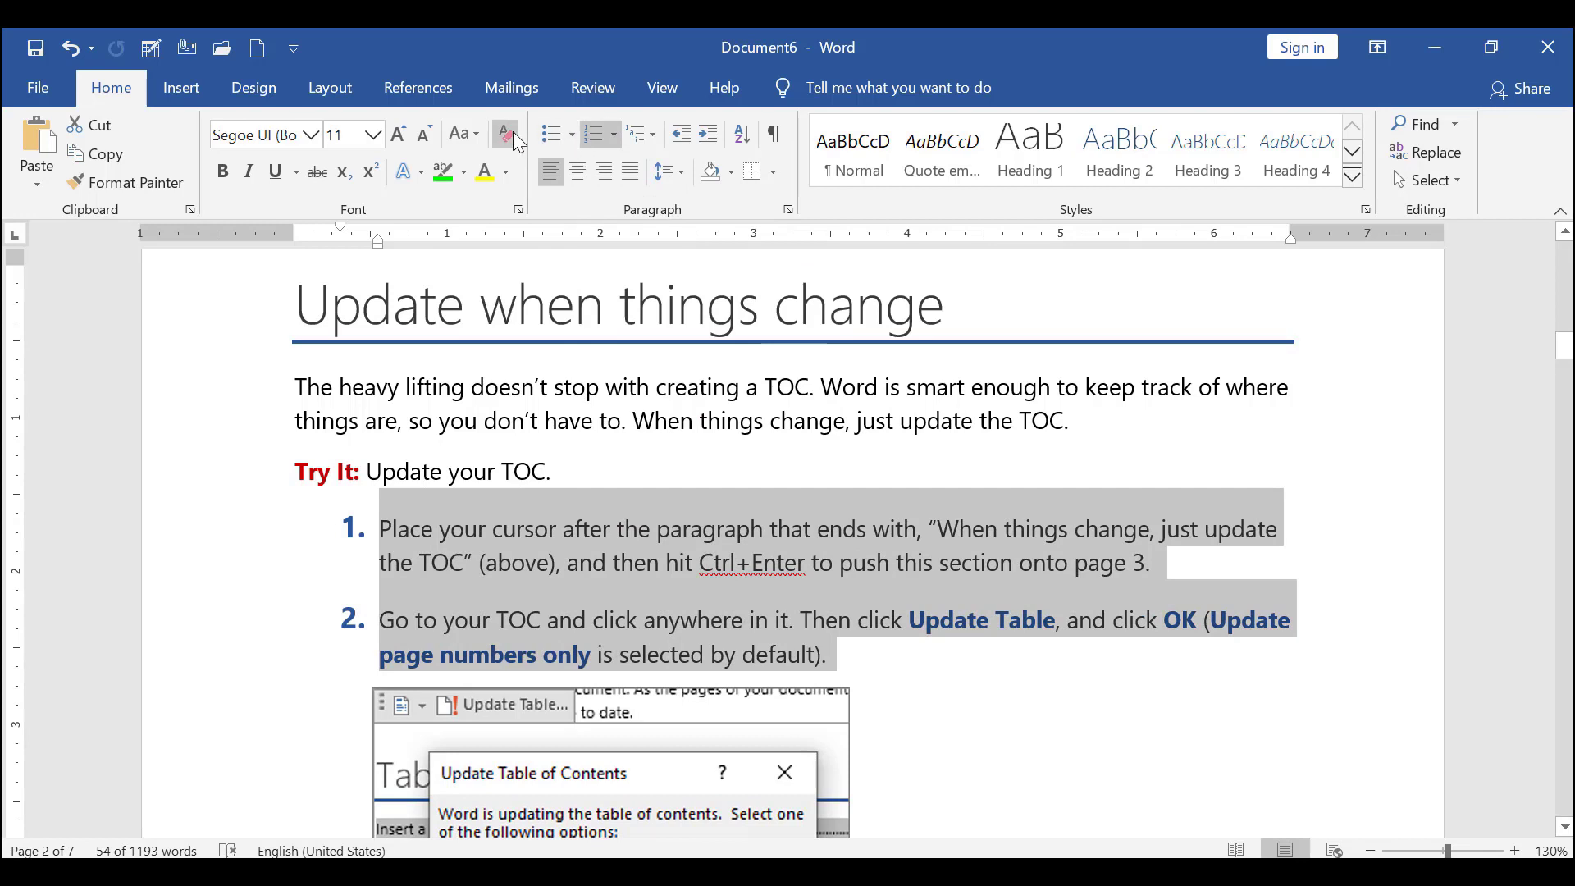
click(610, 136)
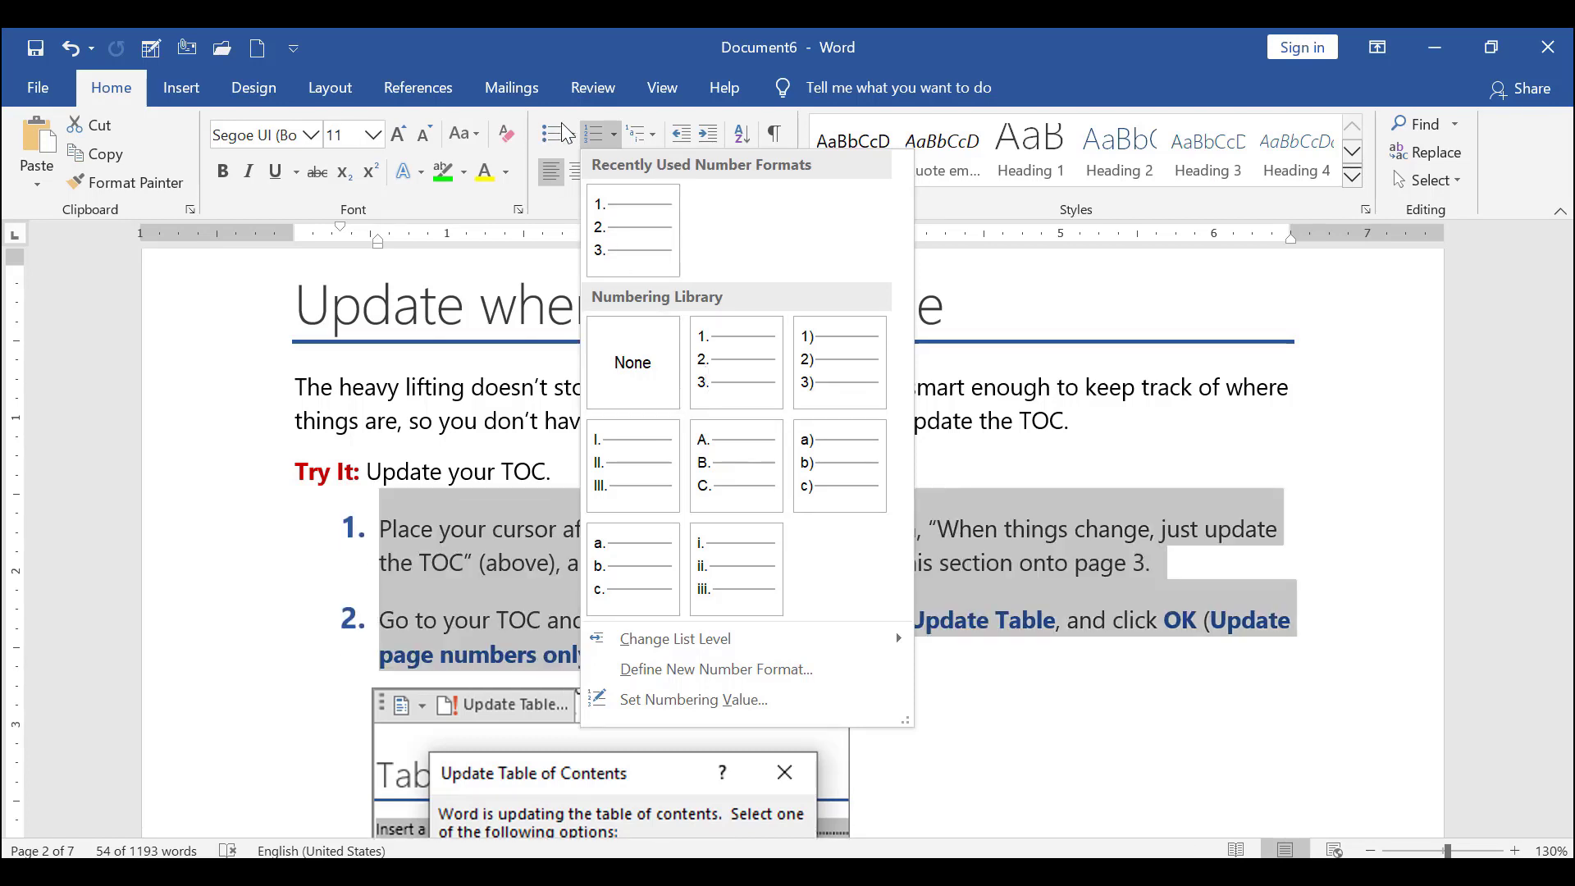
click(613, 134)
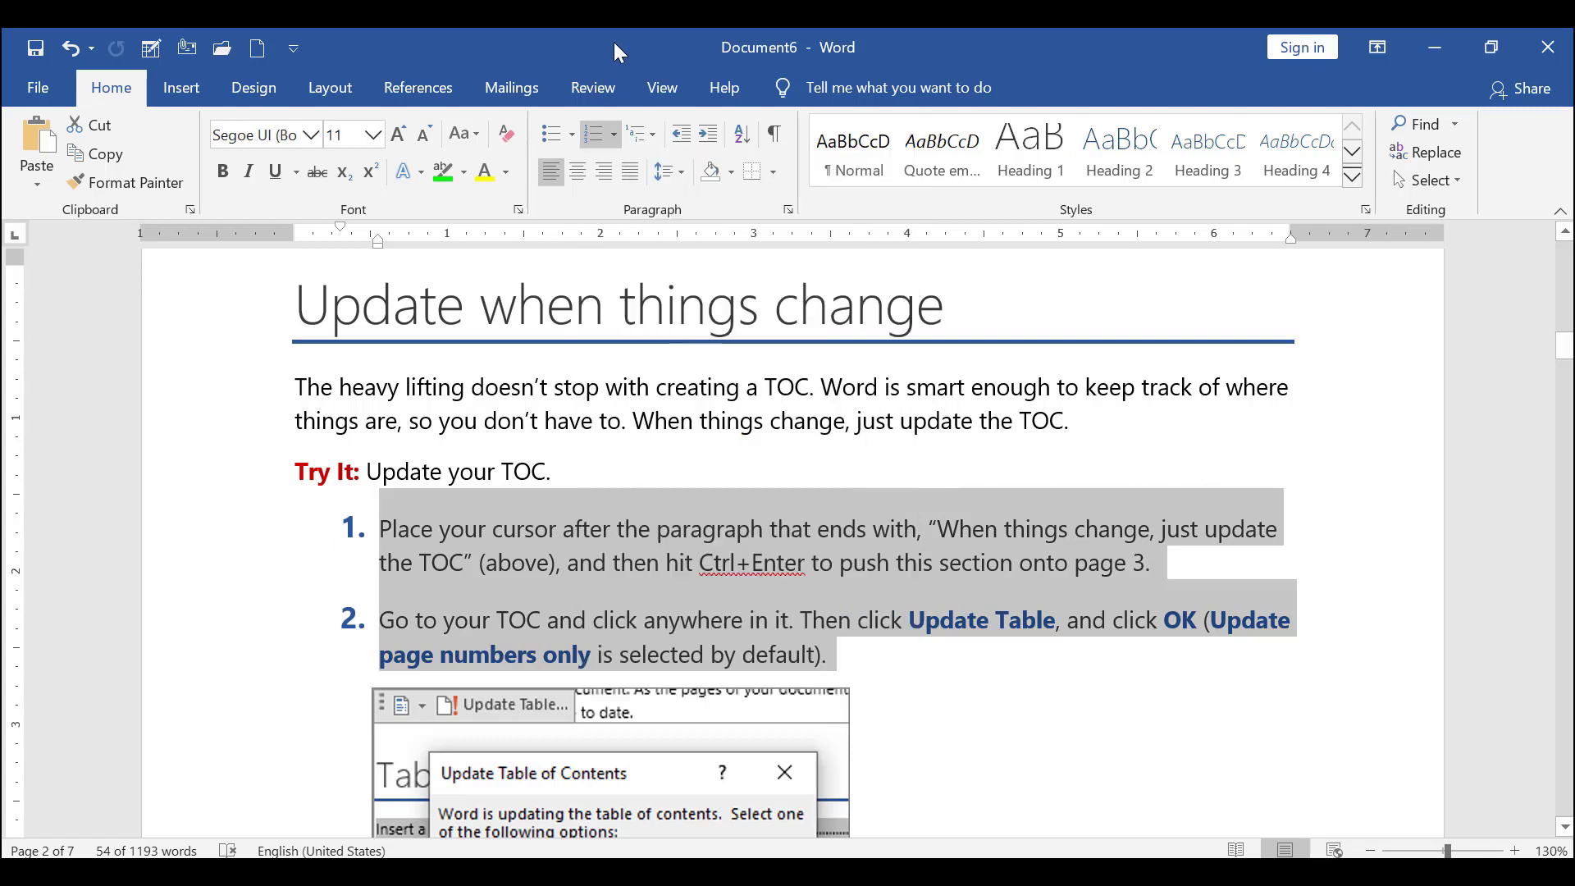
- Look through the multilevel list styles in the "Use styles for headings" section without applying one
click(644, 137)
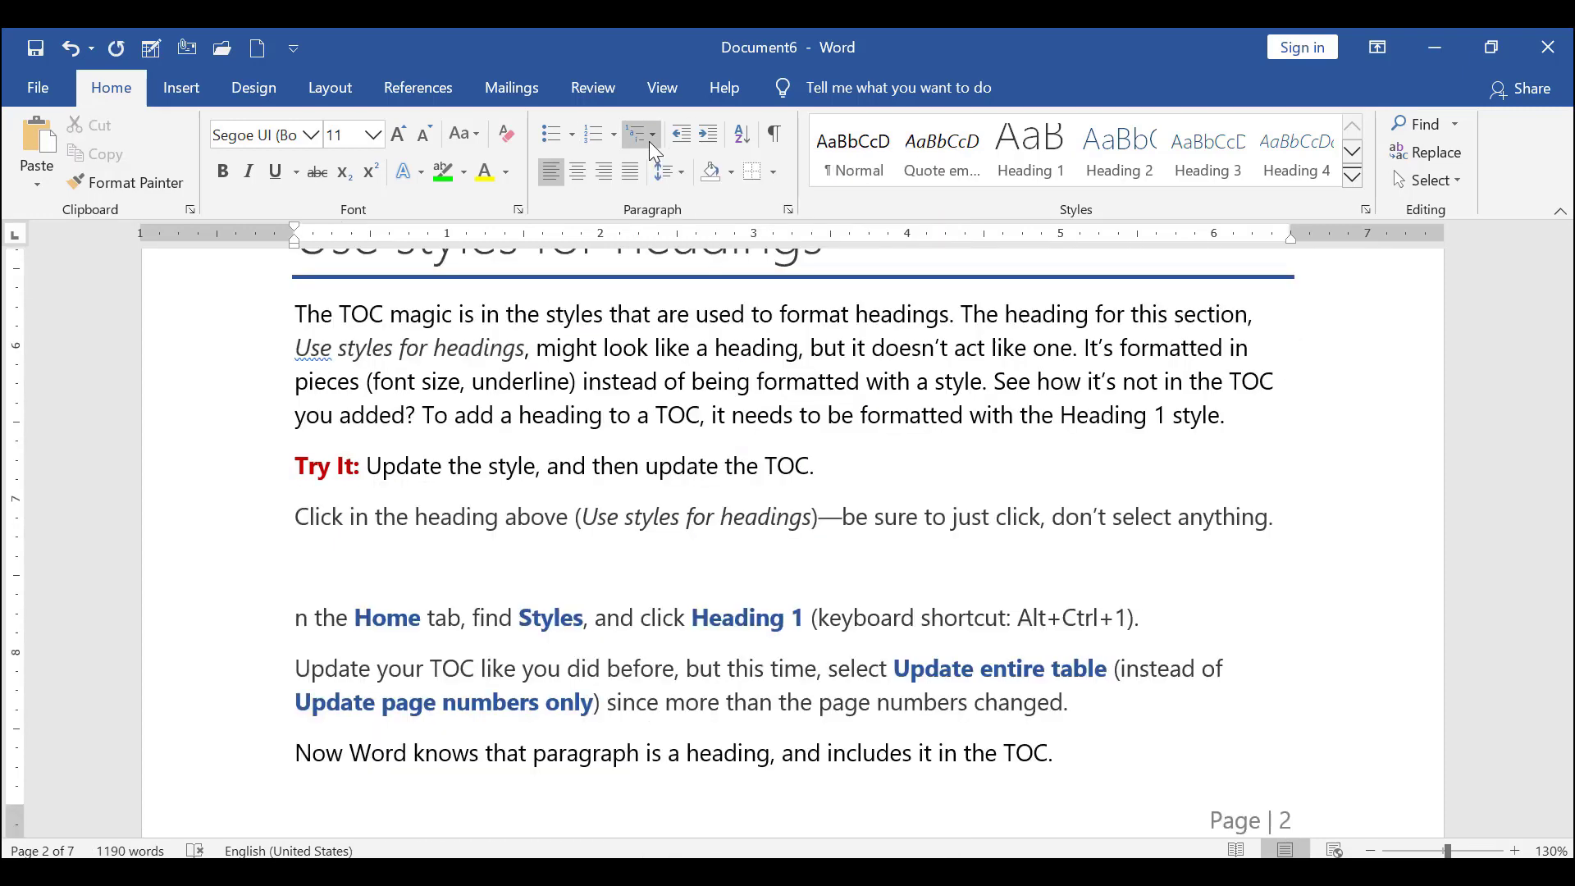
click(652, 148)
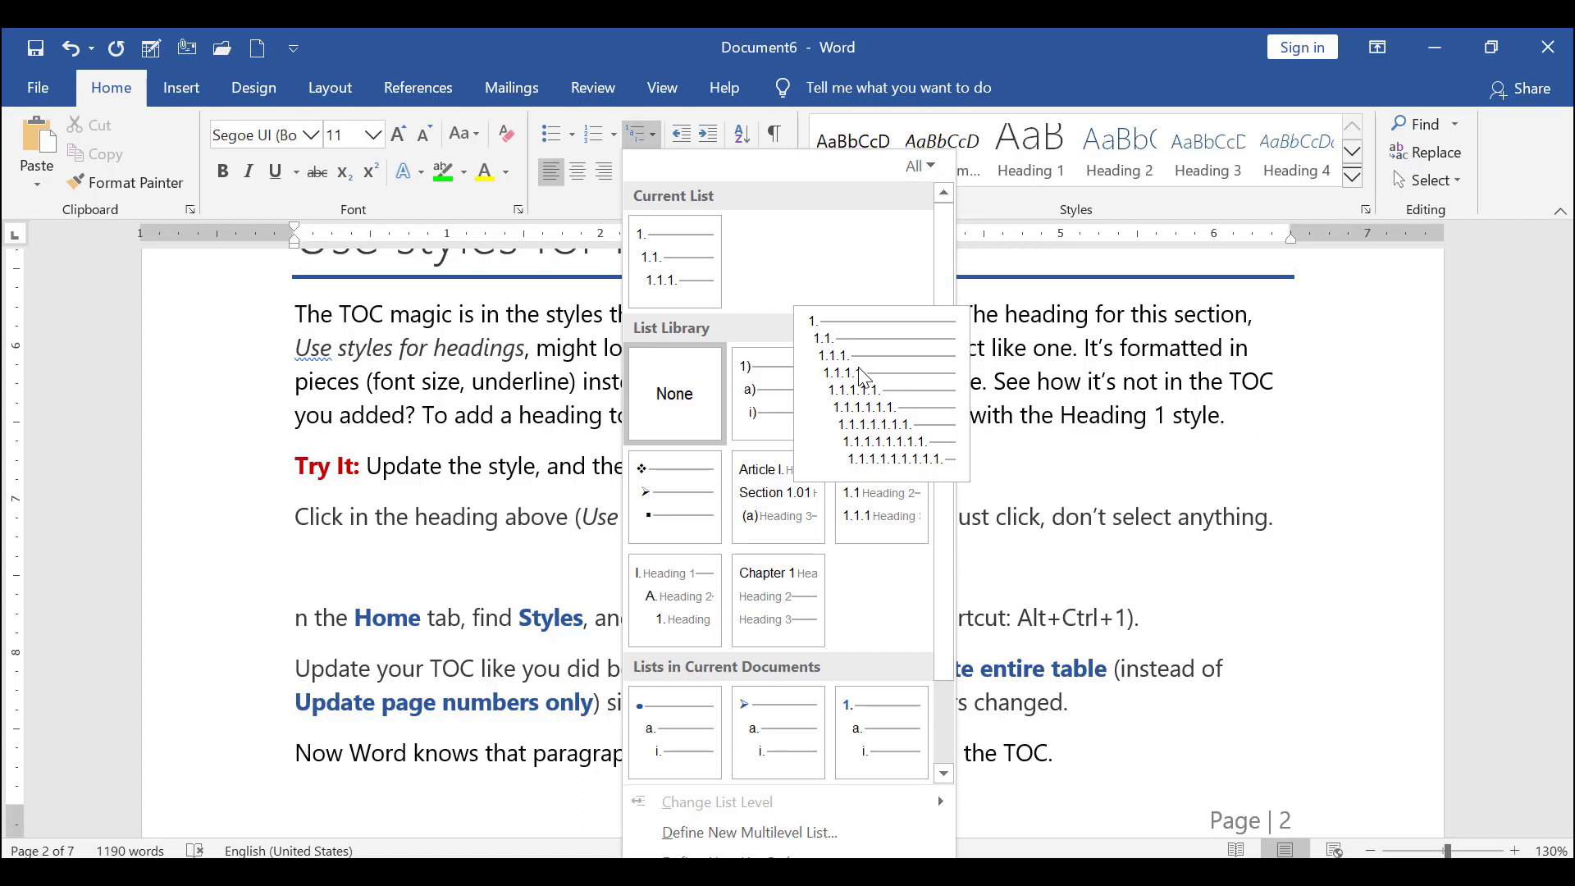
click(642, 135)
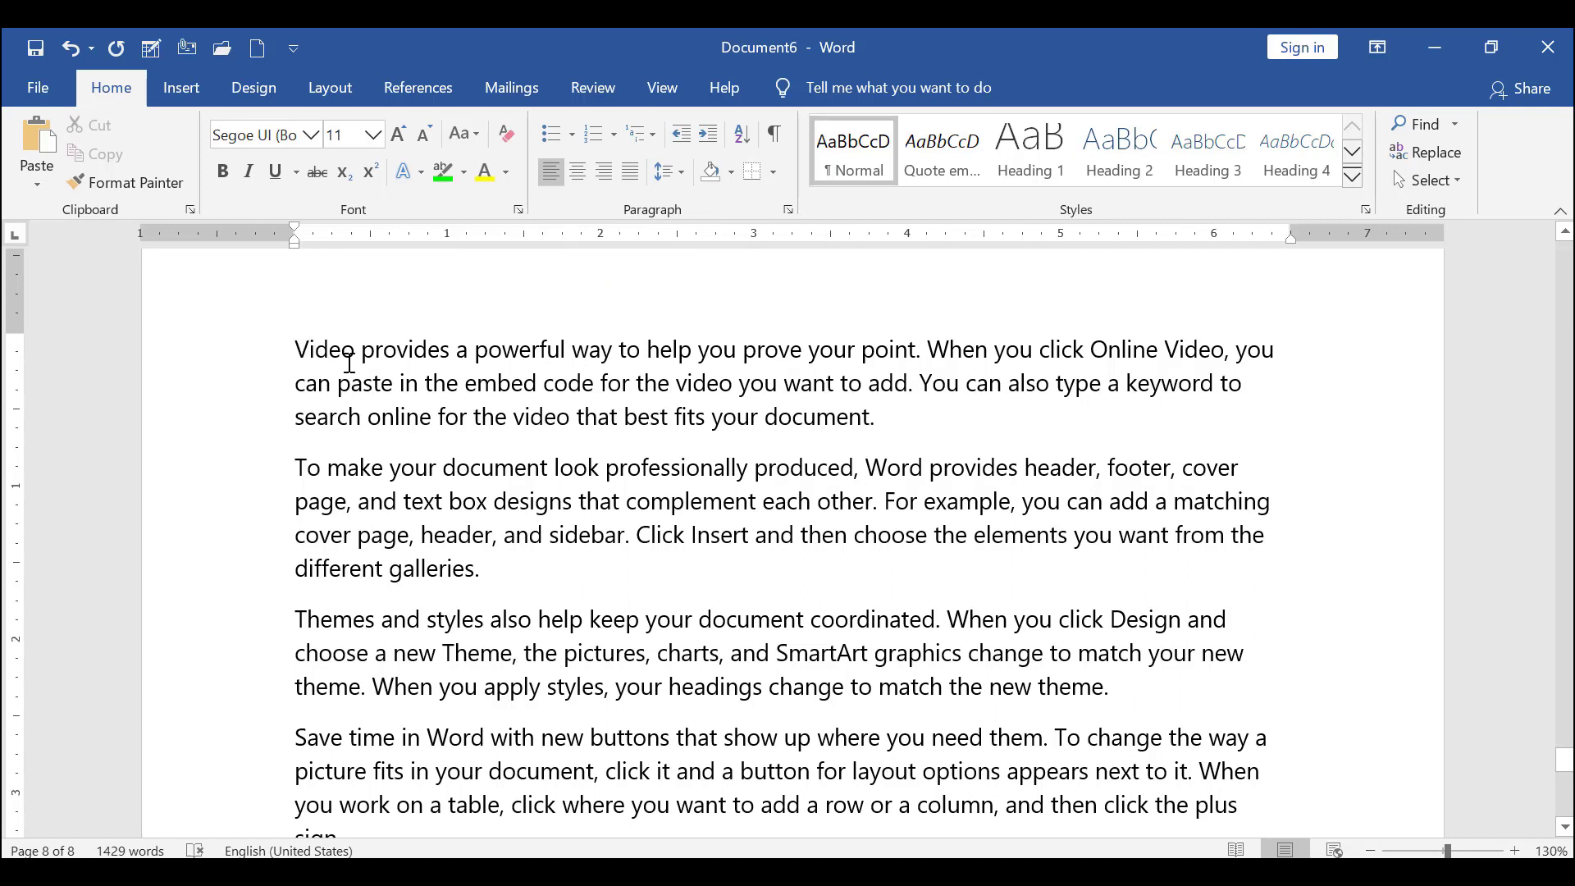
- Try justified, right and centered alignment on the paragraph beginning "Video provides" on page 8
drag(350, 362, 900, 415)
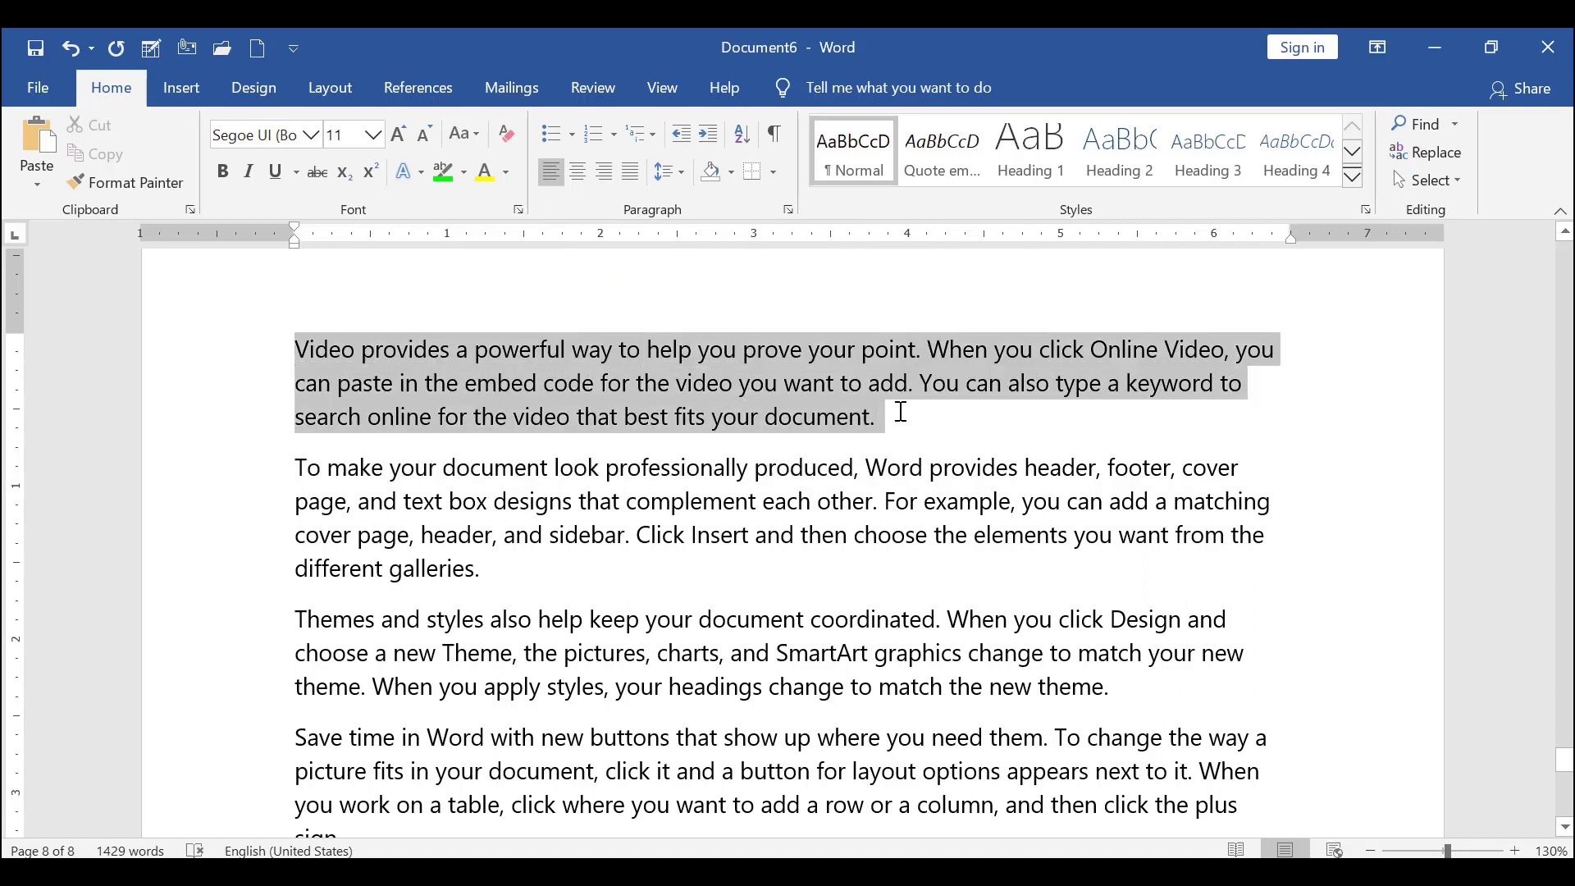
key(ctrl+j)
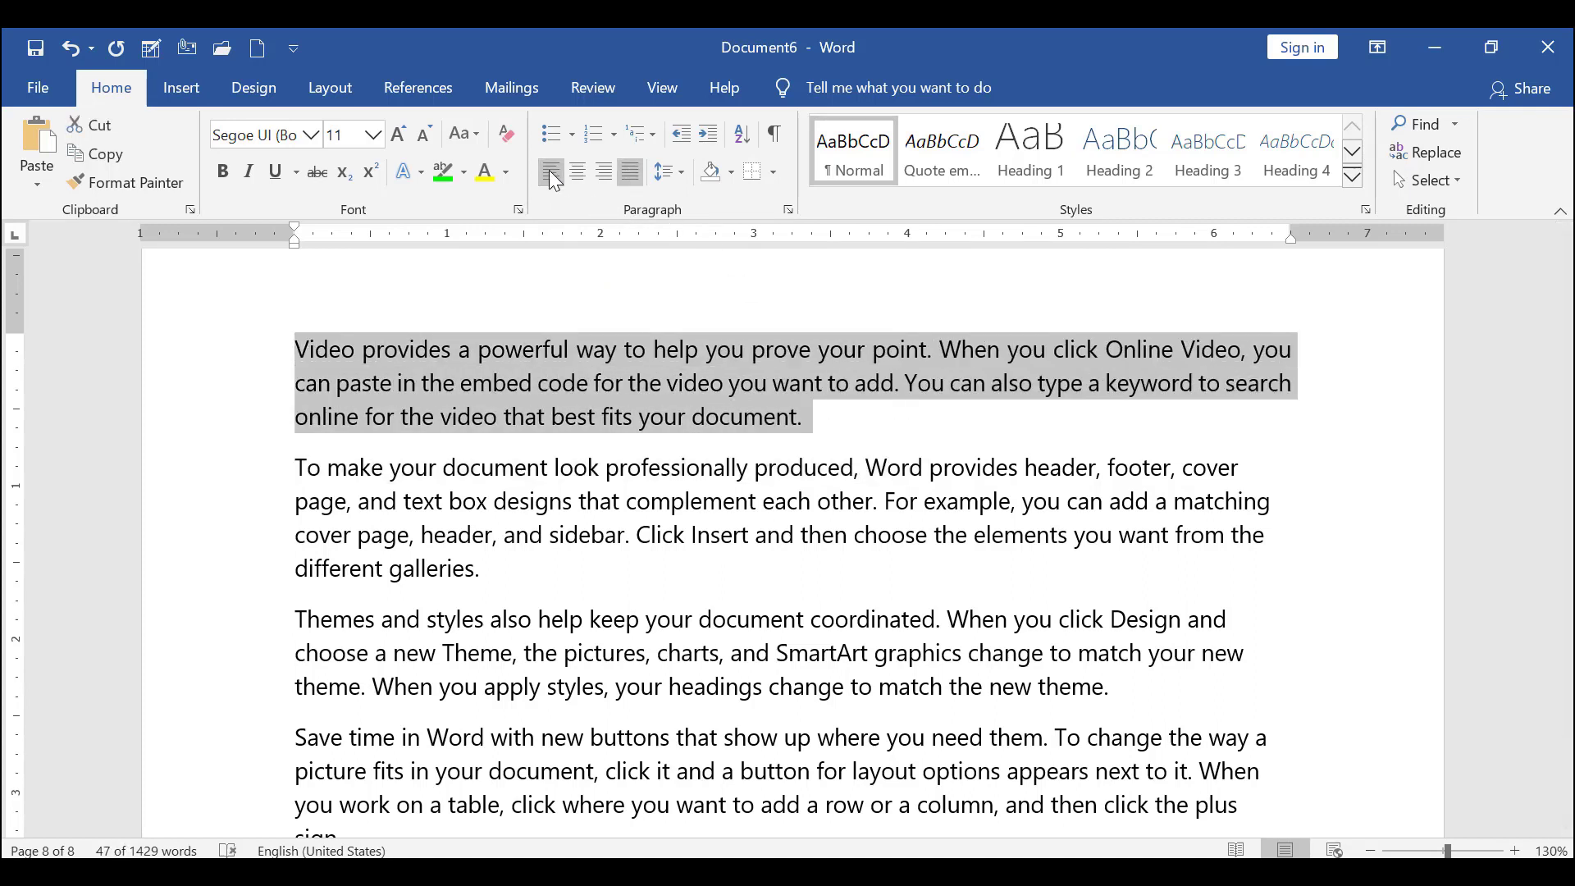
click(605, 172)
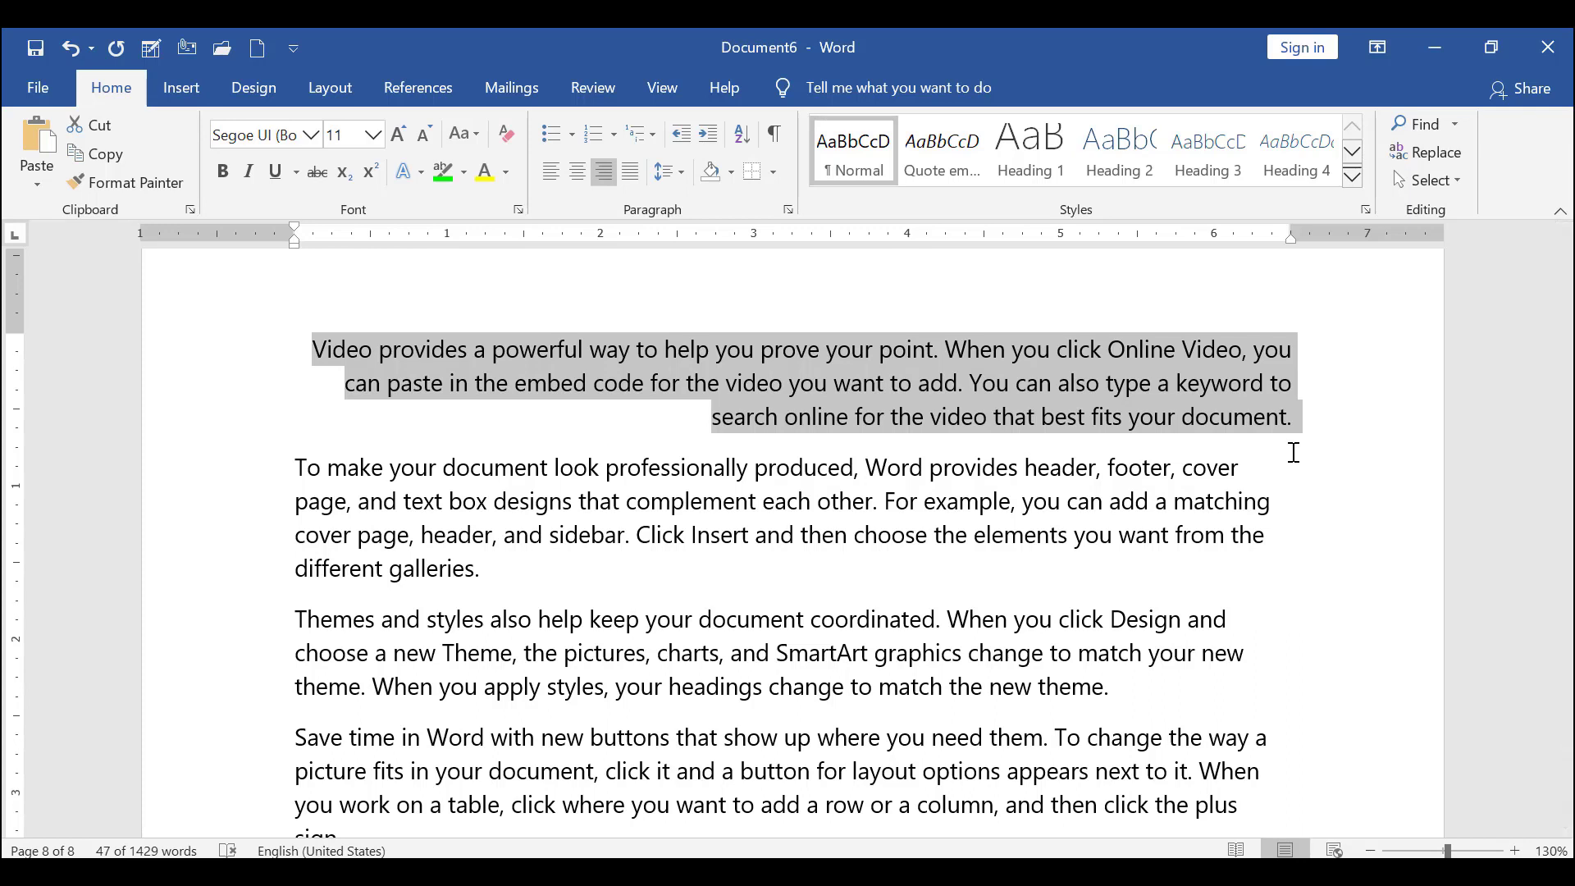
click(577, 172)
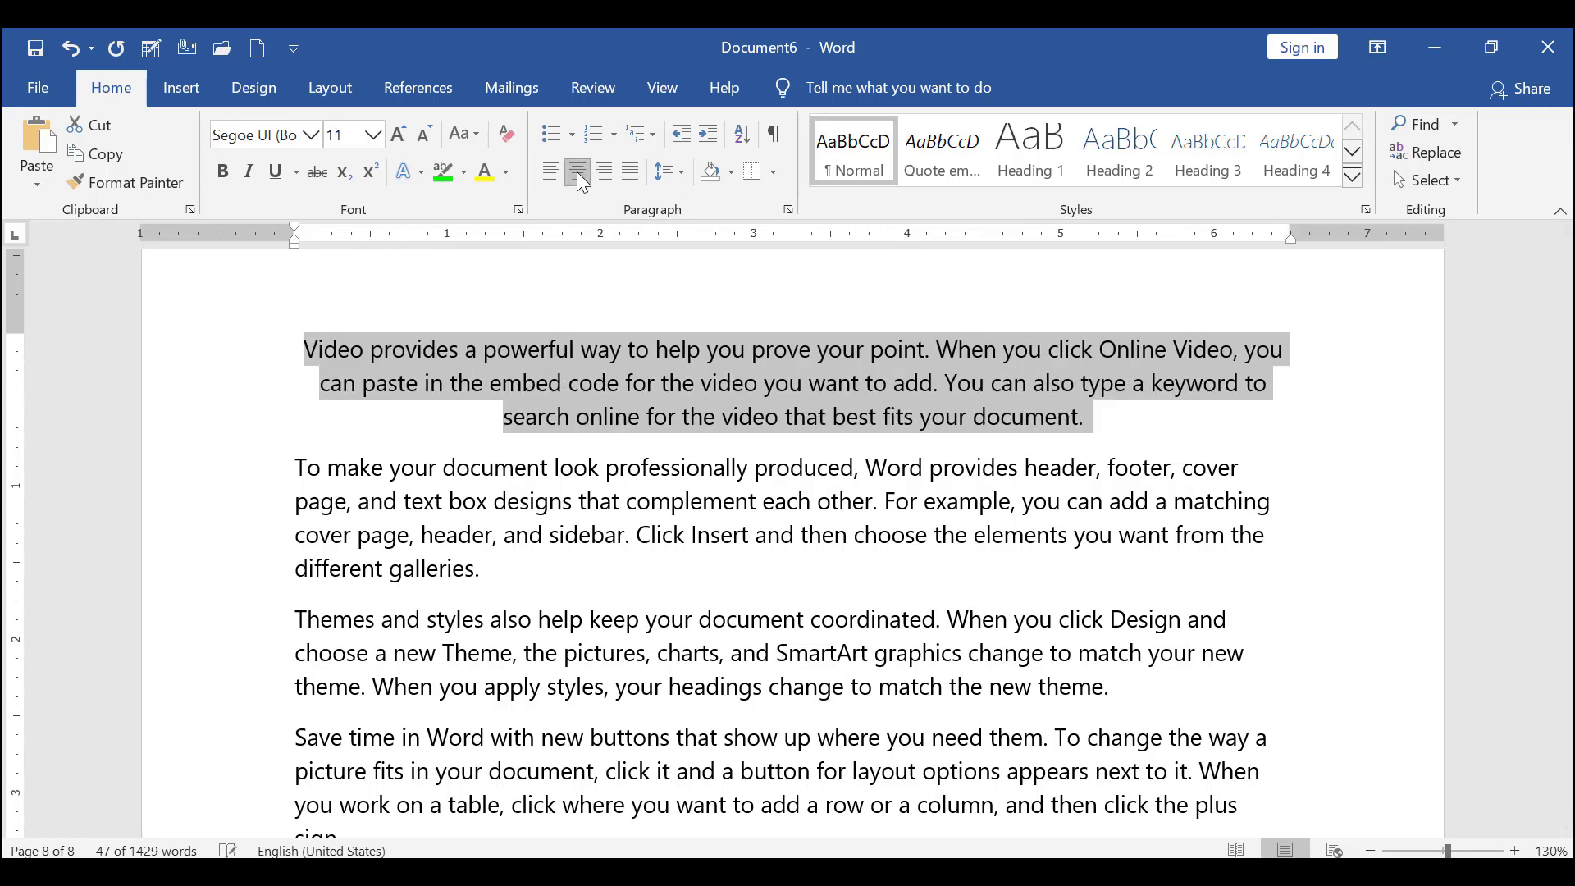
- Select the first three paragraphs on page 8, try them centered, and set them to justified alignment
click(309, 353)
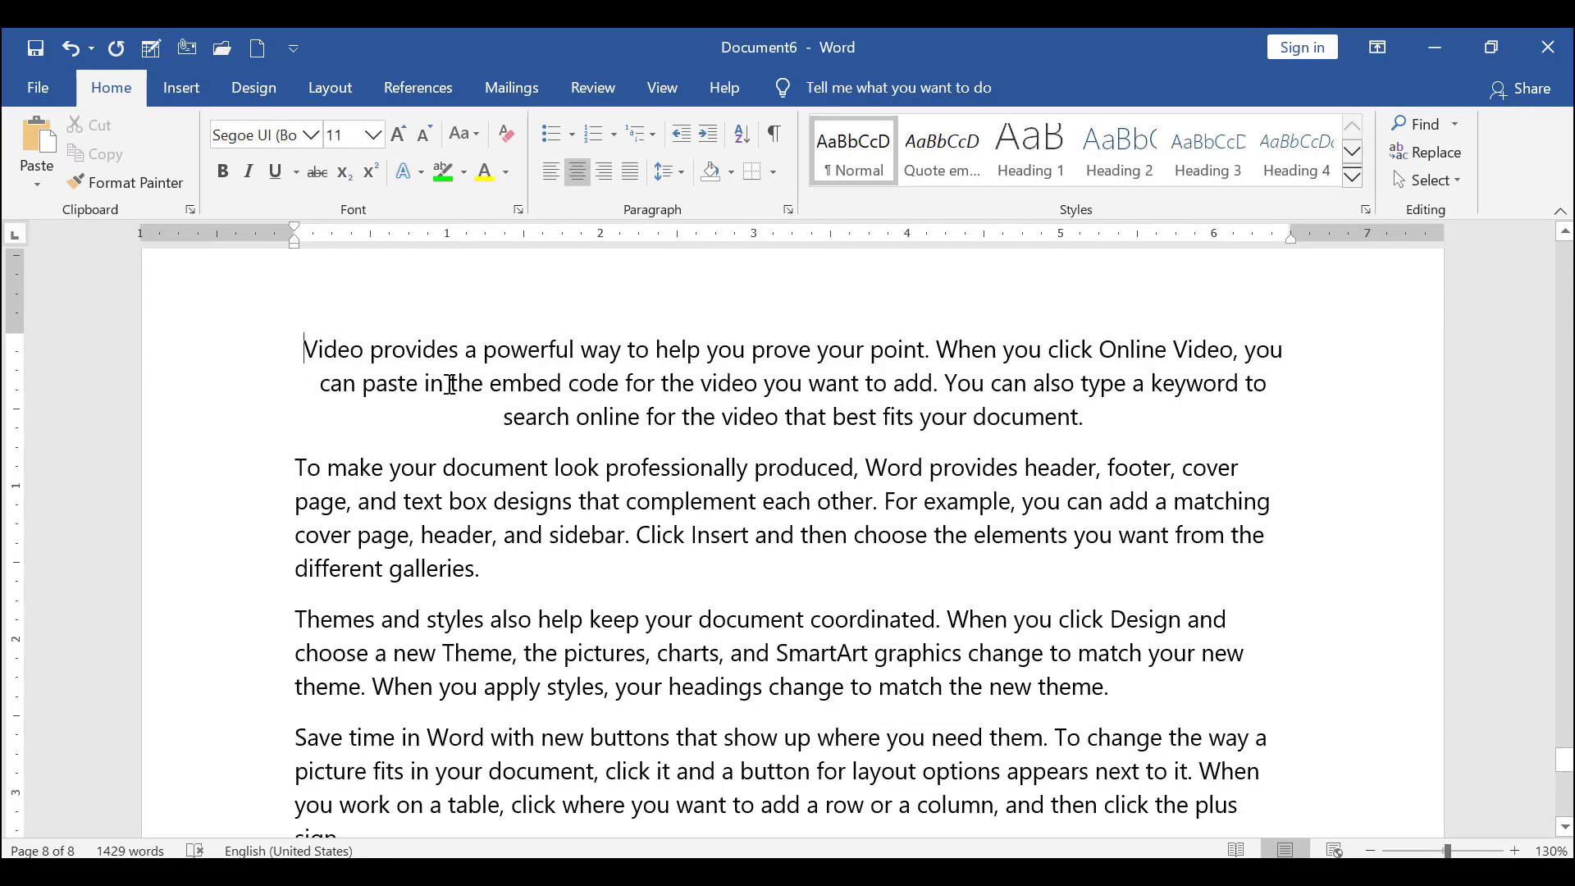
shift+click(923, 515)
drag(923, 515, 1116, 533)
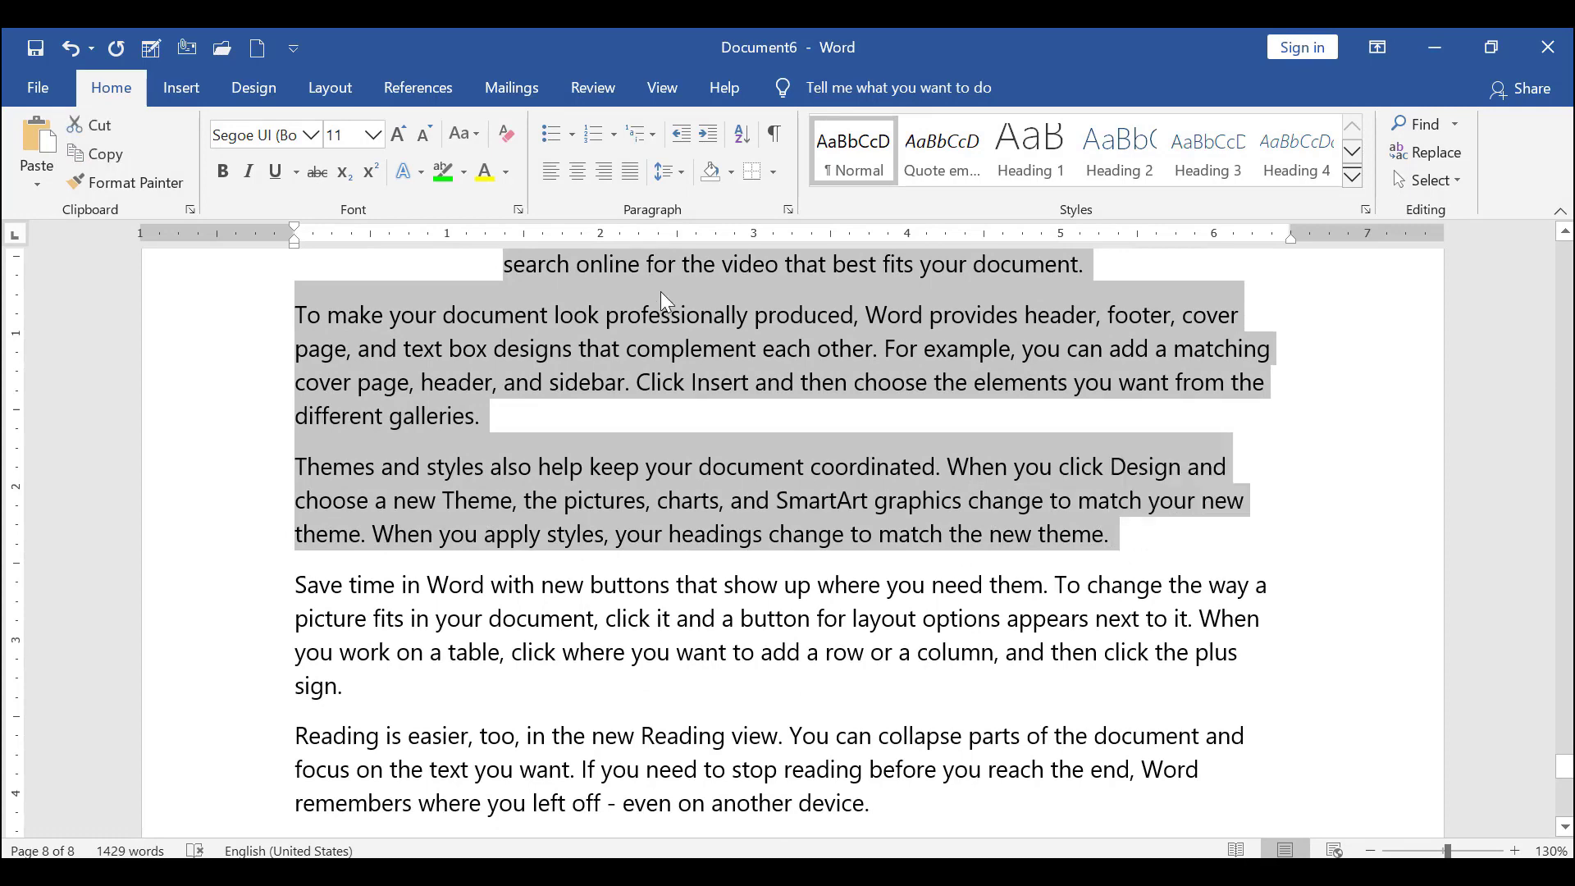
click(579, 172)
scroll(820, 525, up, 3)
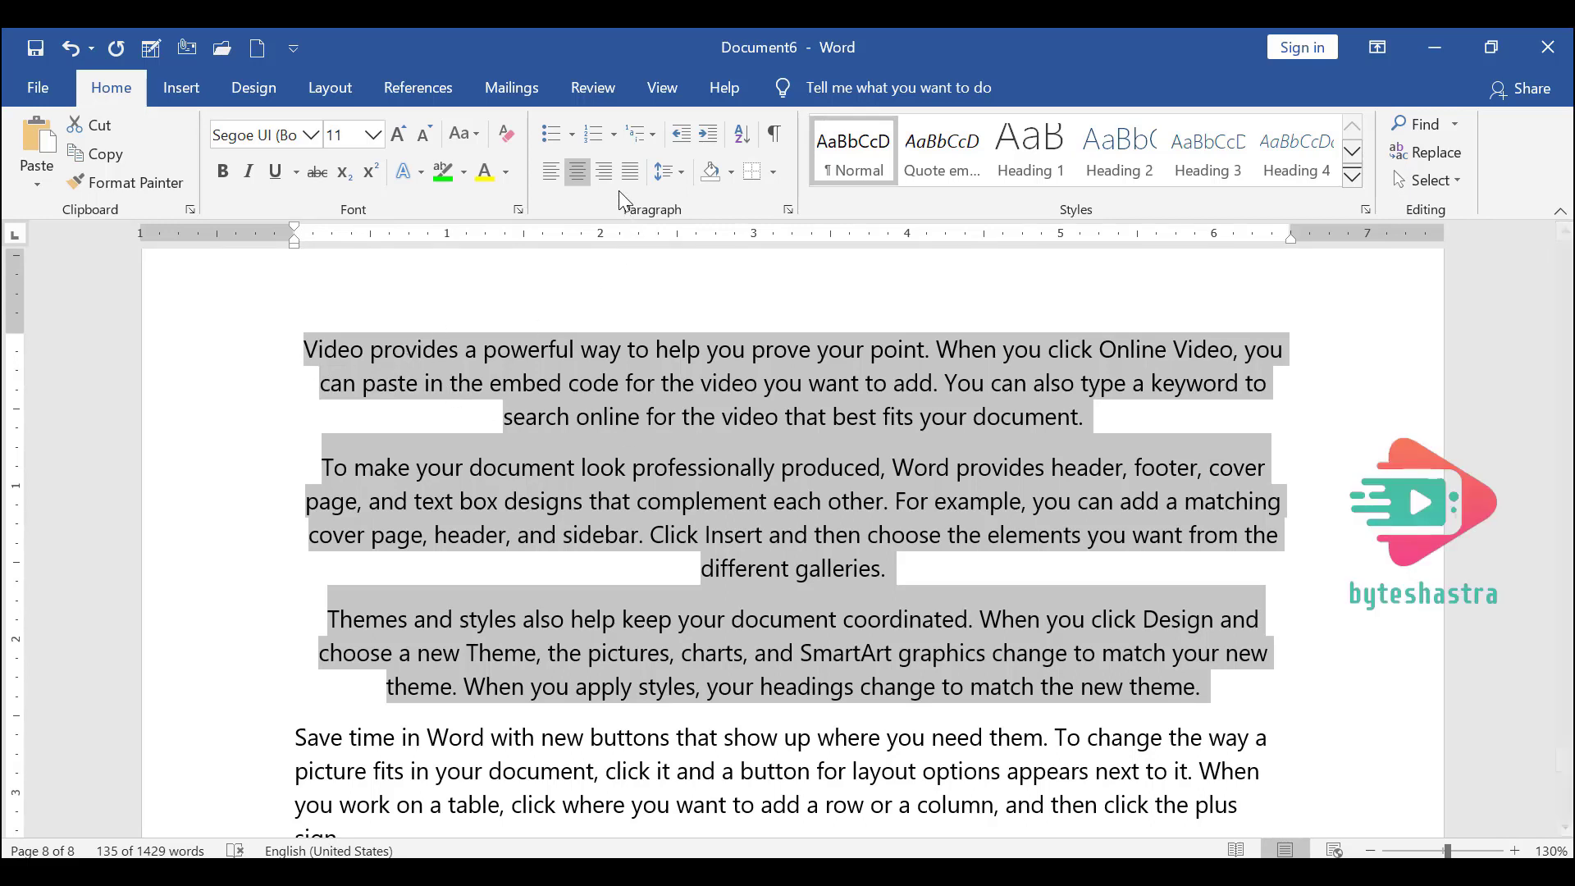
click(630, 172)
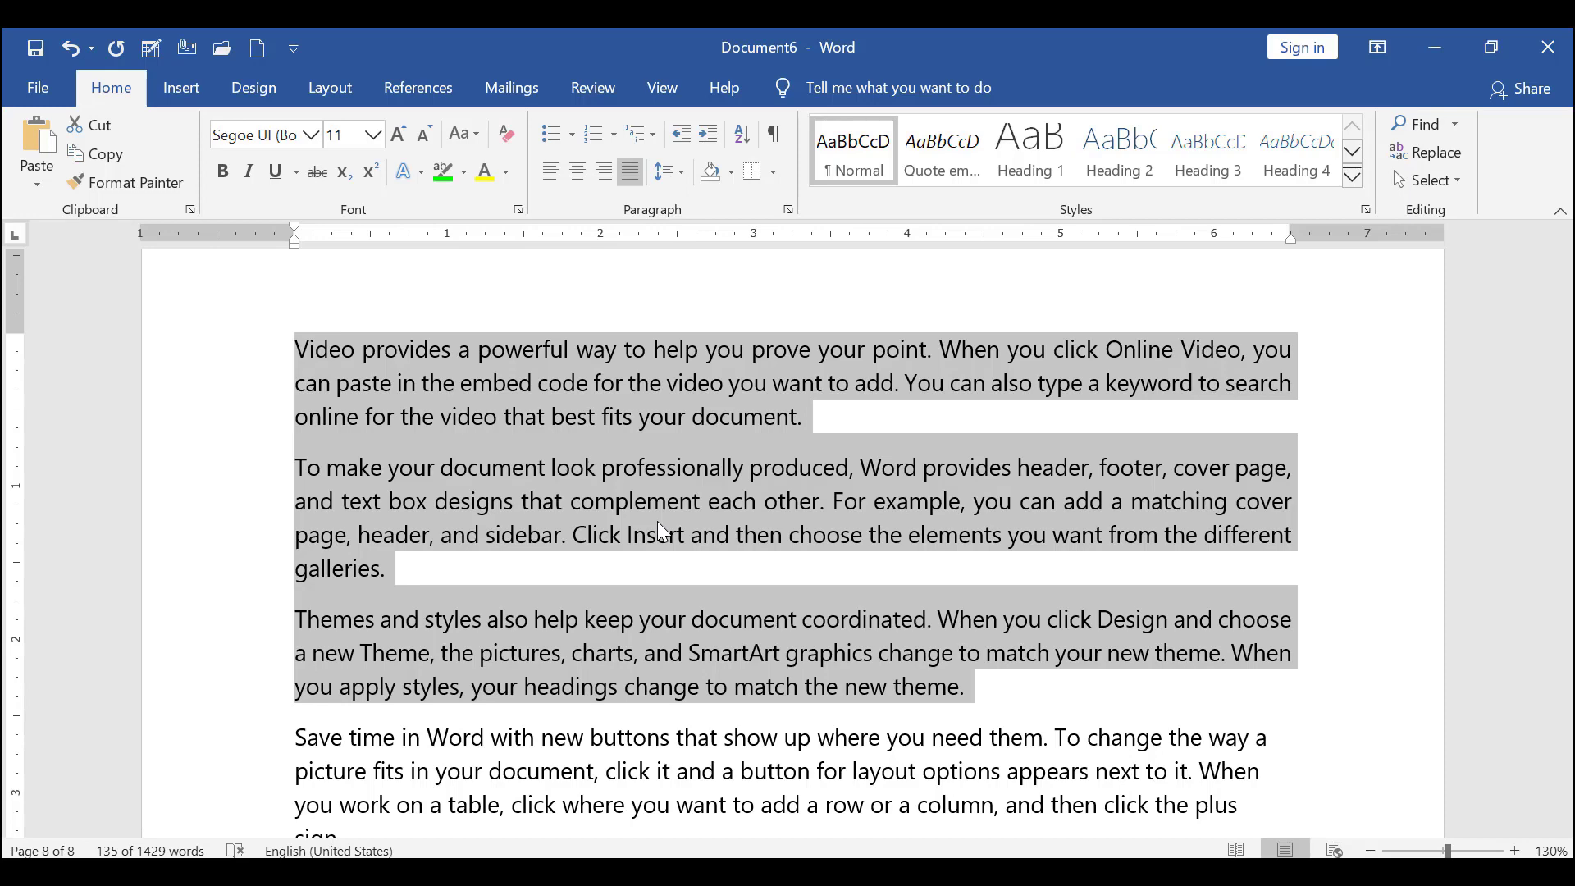
click(599, 383)
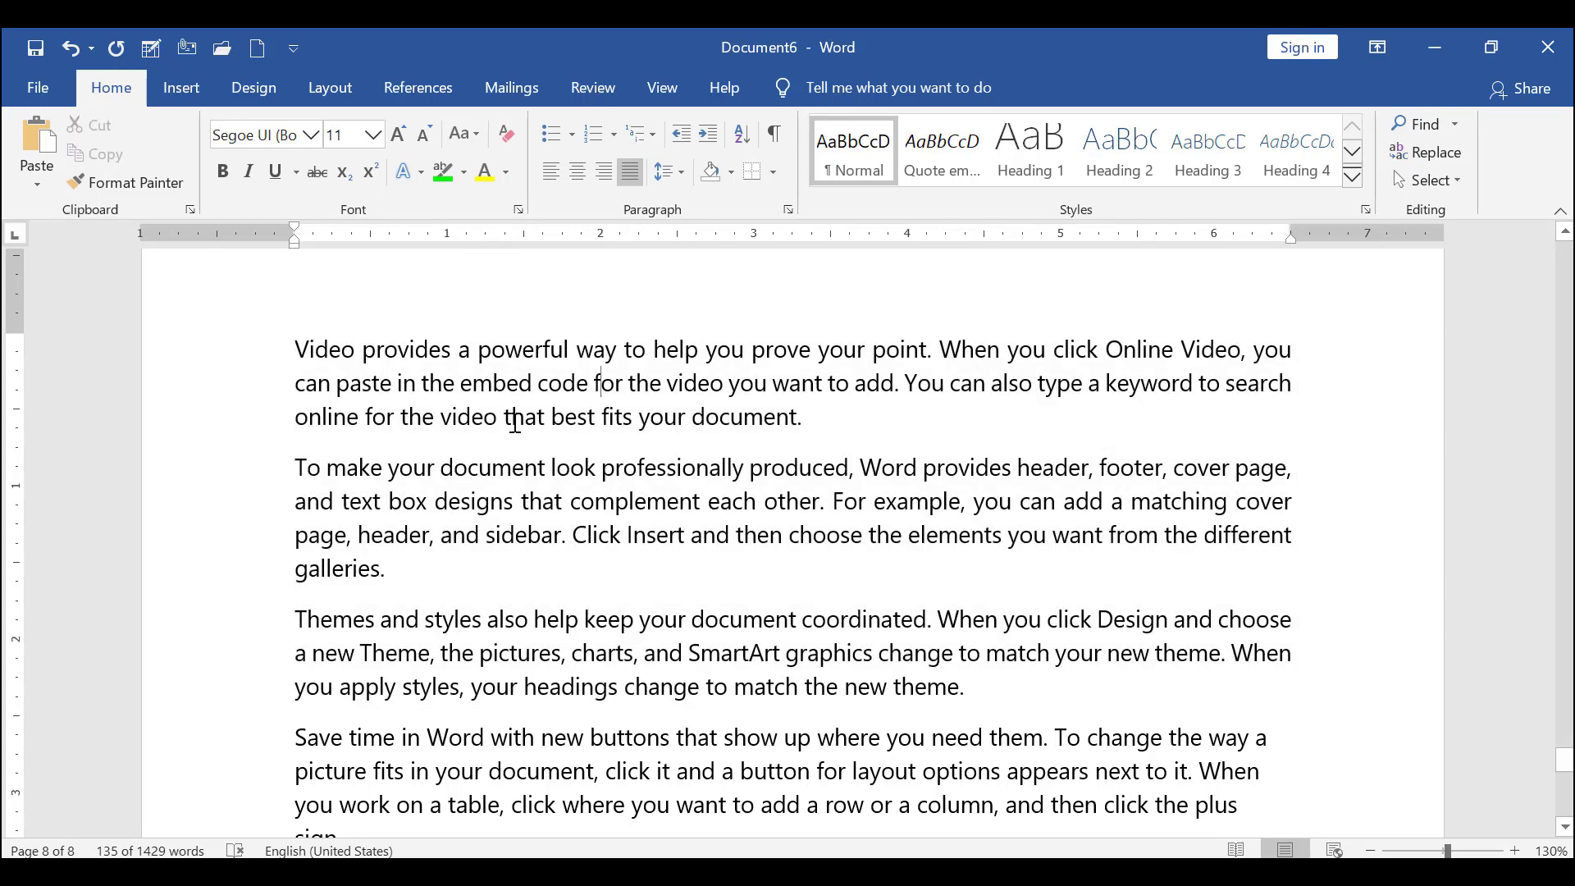
- Set the line spacing of the first paragraph, beginning "Video provides", to 3.0
drag(296, 350, 792, 416)
click(683, 174)
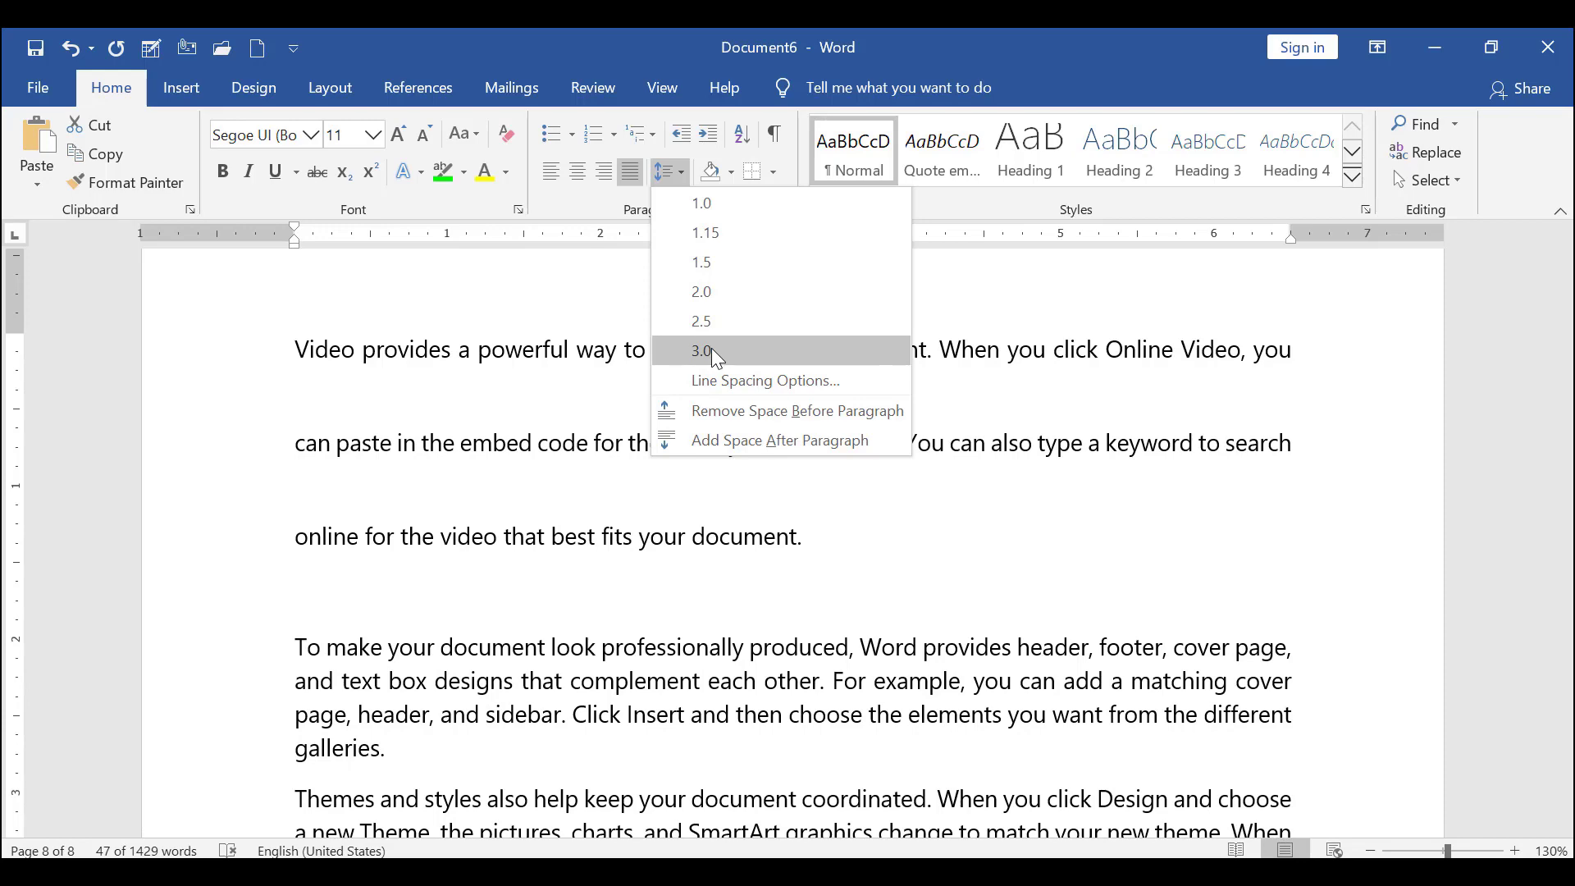
click(711, 348)
- Remove the space before the second paragraph, beginning "To make your document"
click(298, 648)
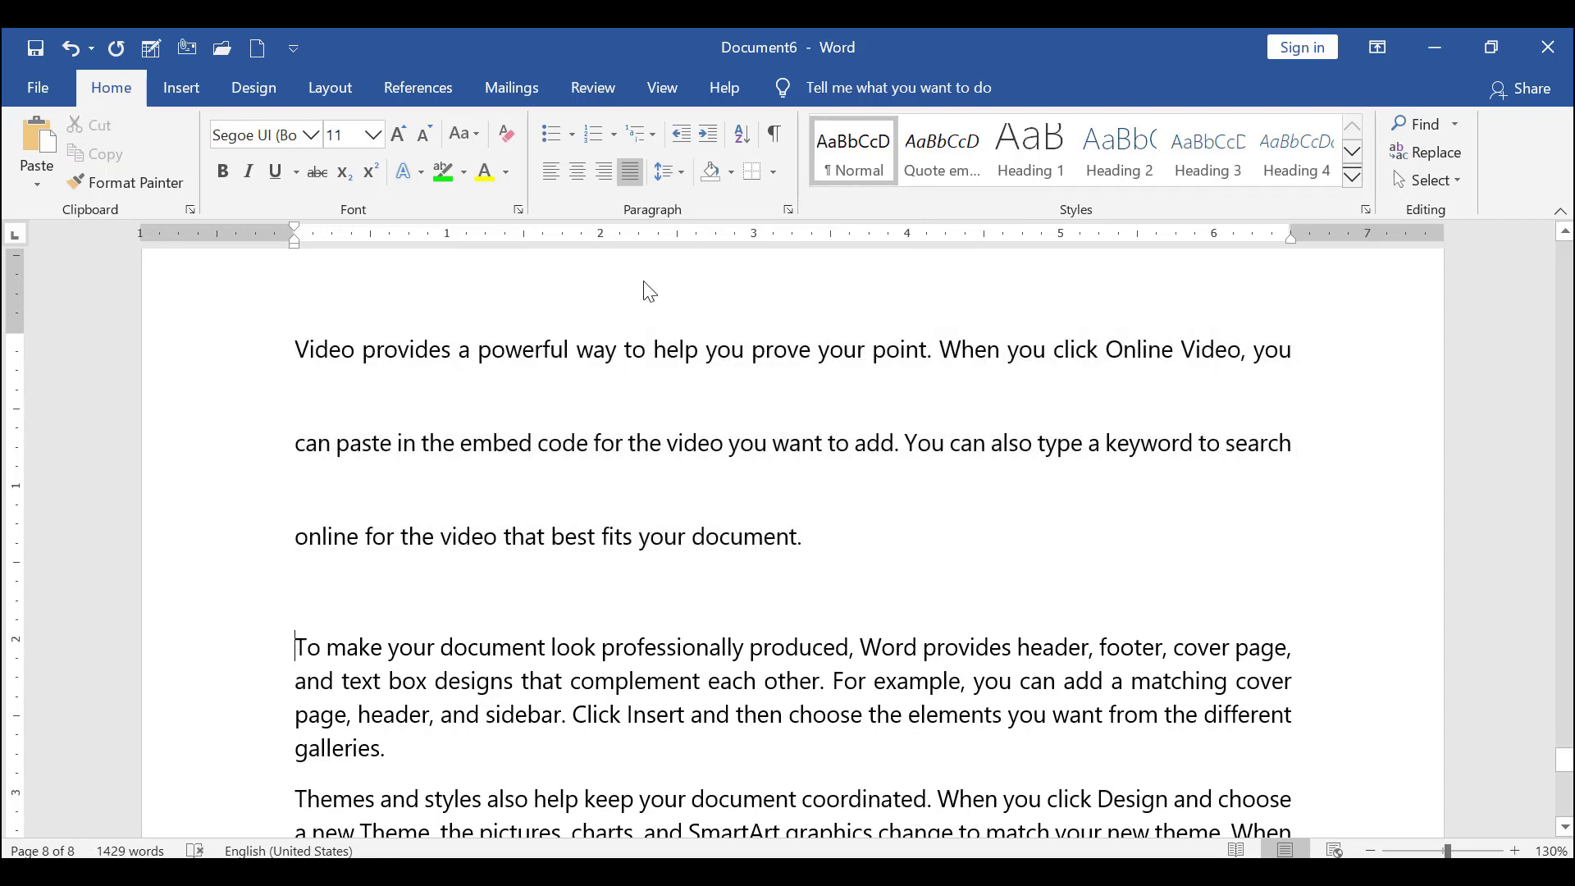
click(675, 176)
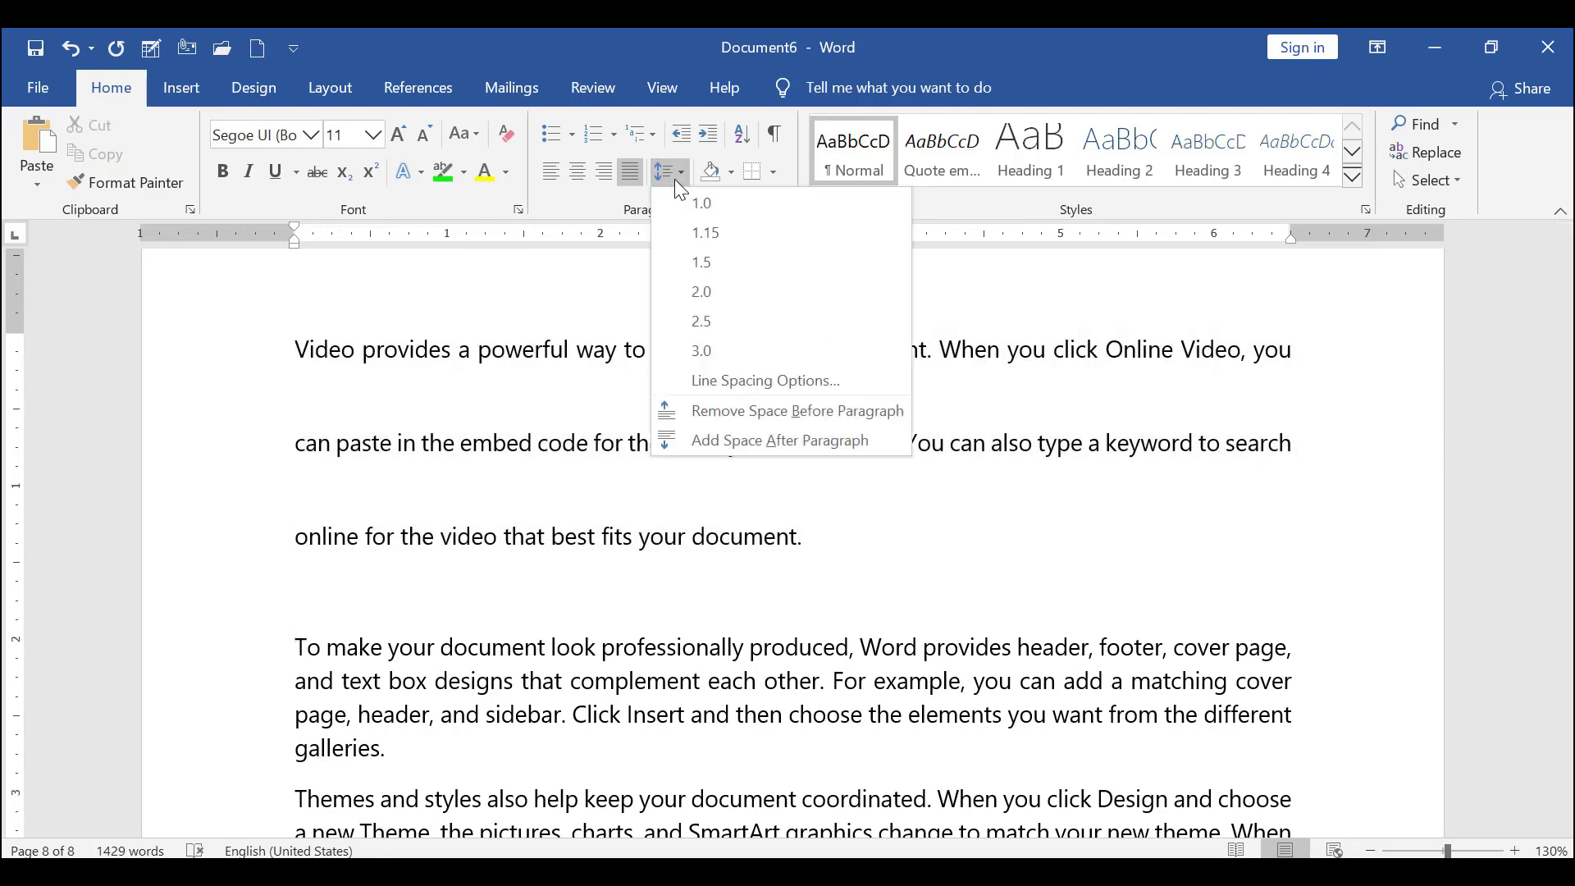
click(774, 411)
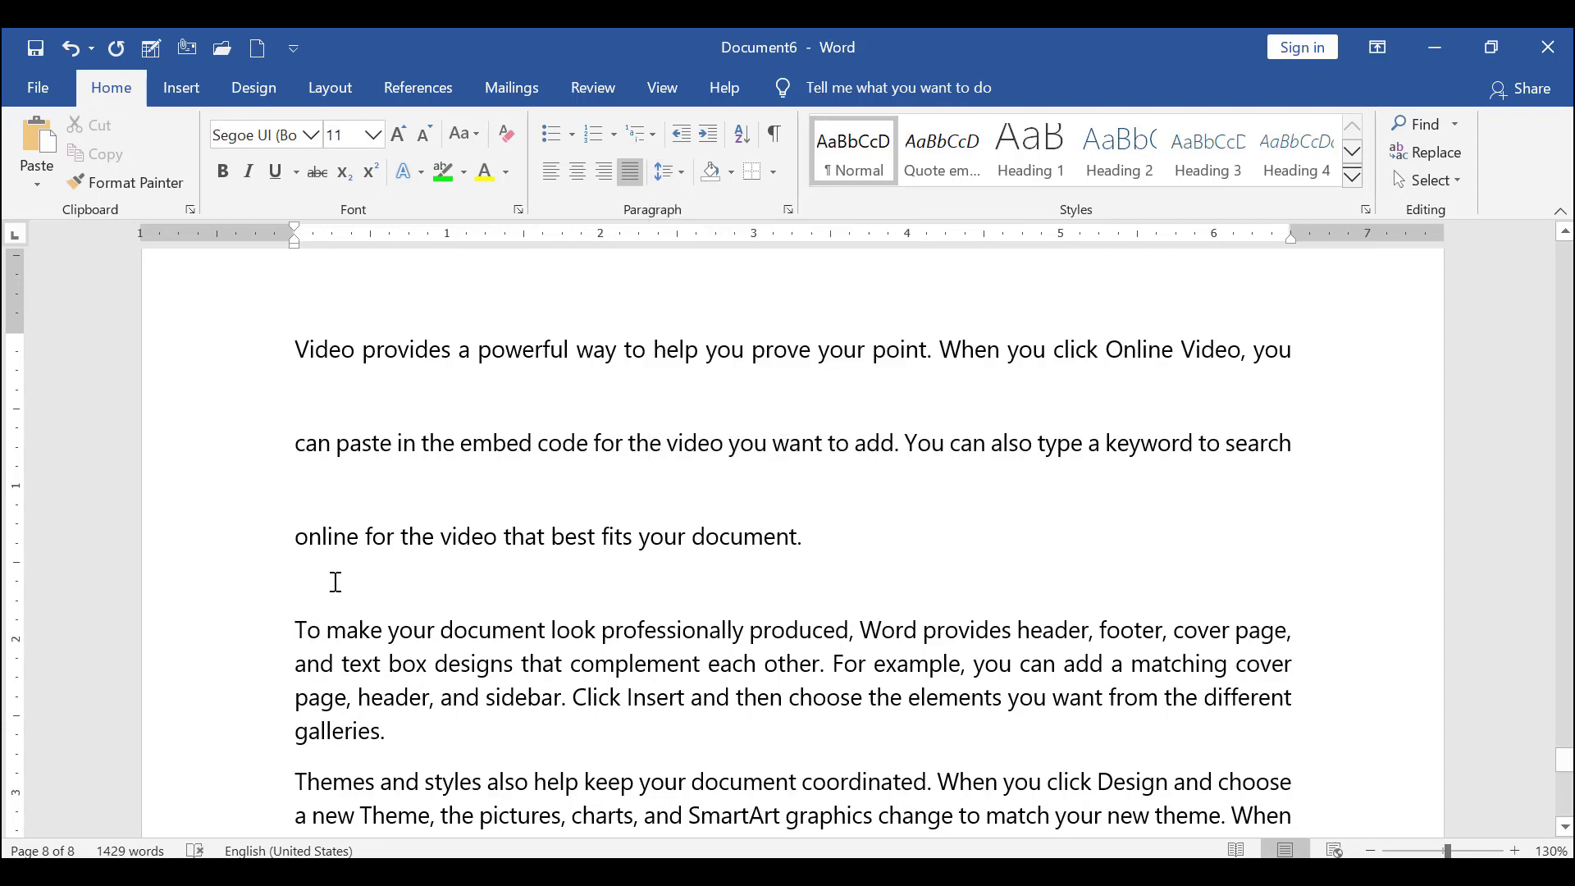
- Add space after and space before the second paragraph, which ends with "different galleries"
scroll(320, 574, down, 3)
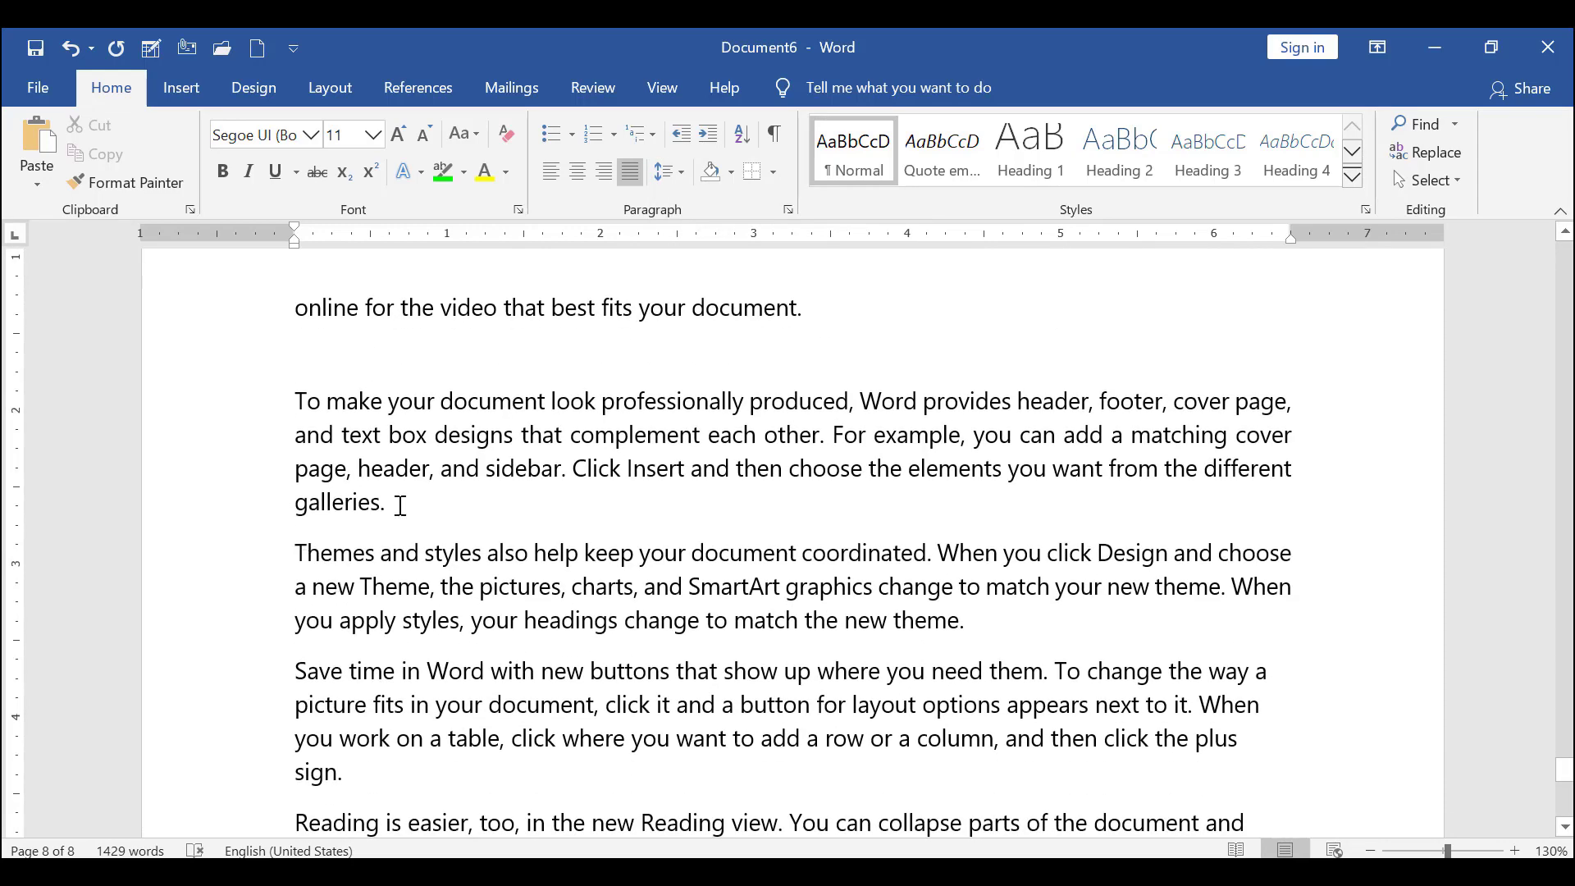
click(400, 513)
click(677, 182)
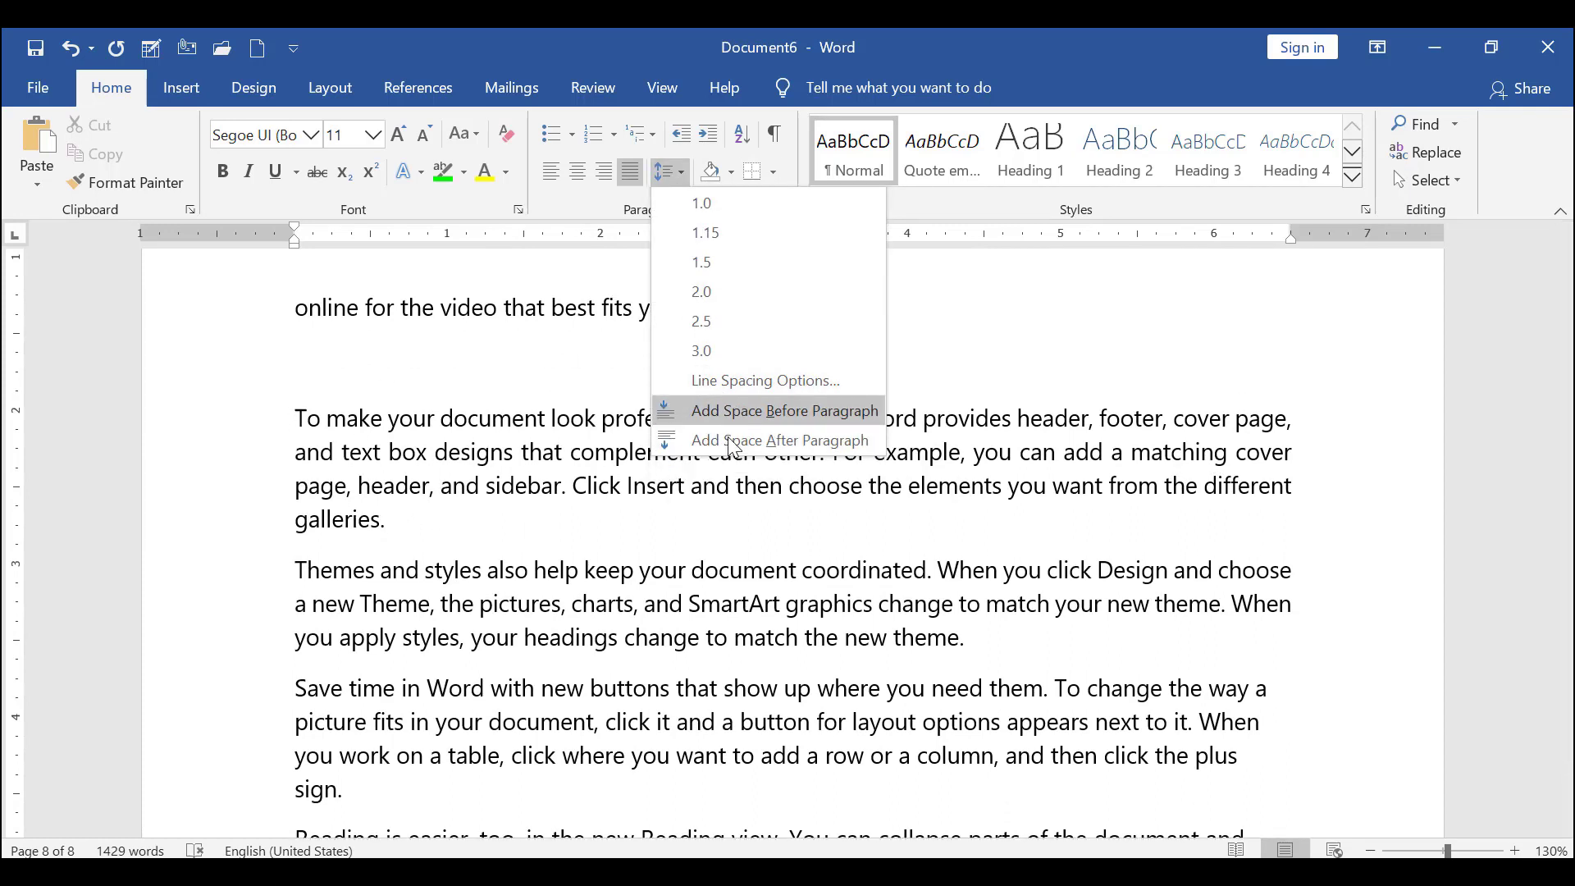
click(730, 439)
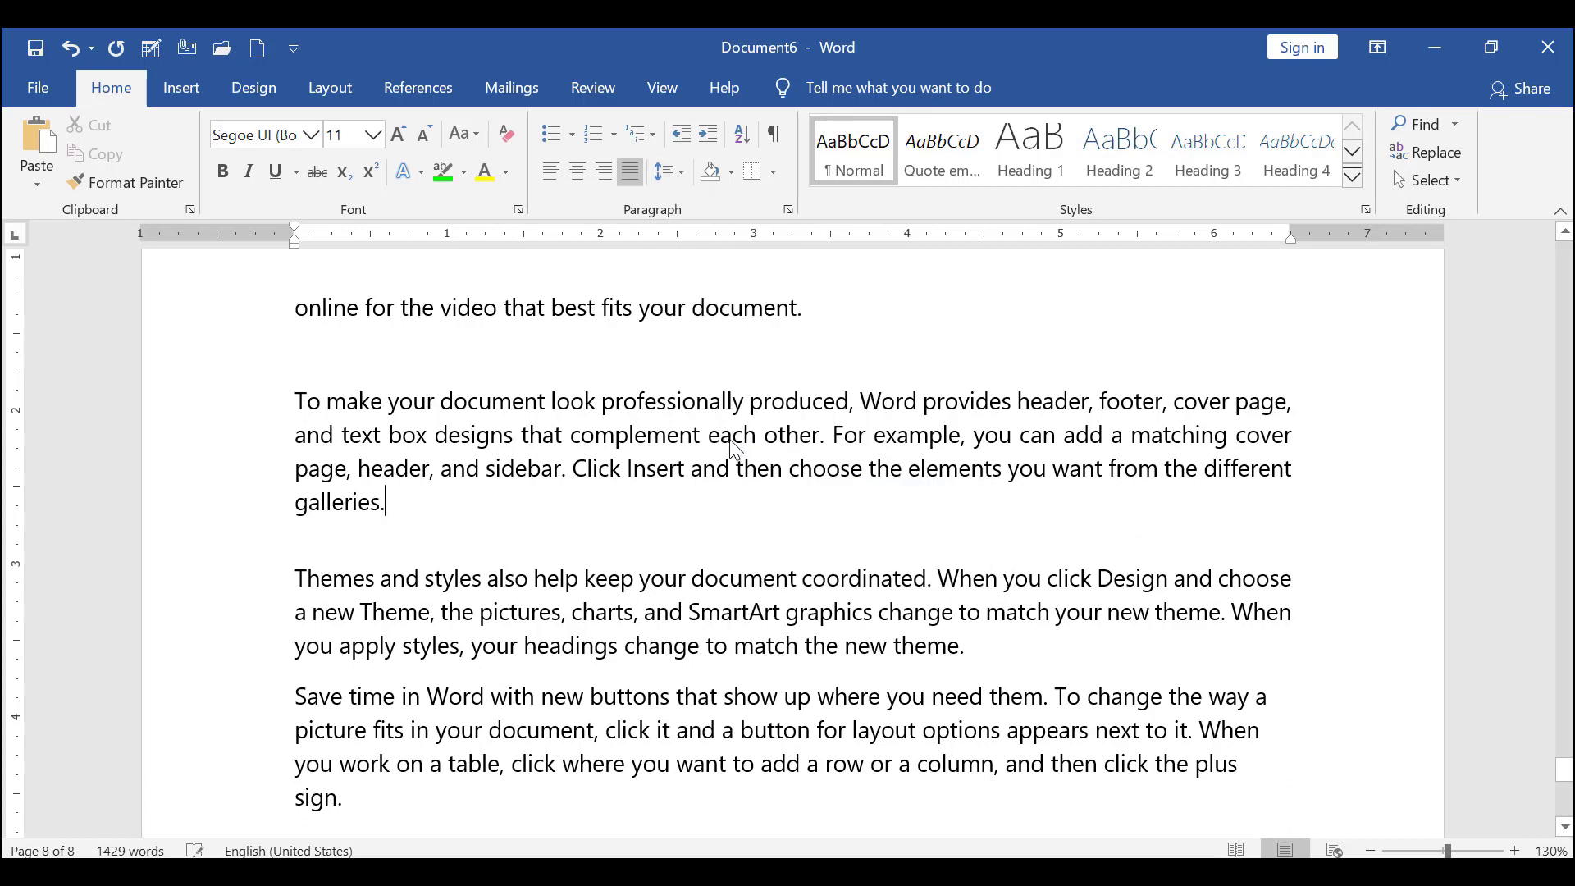
click(673, 174)
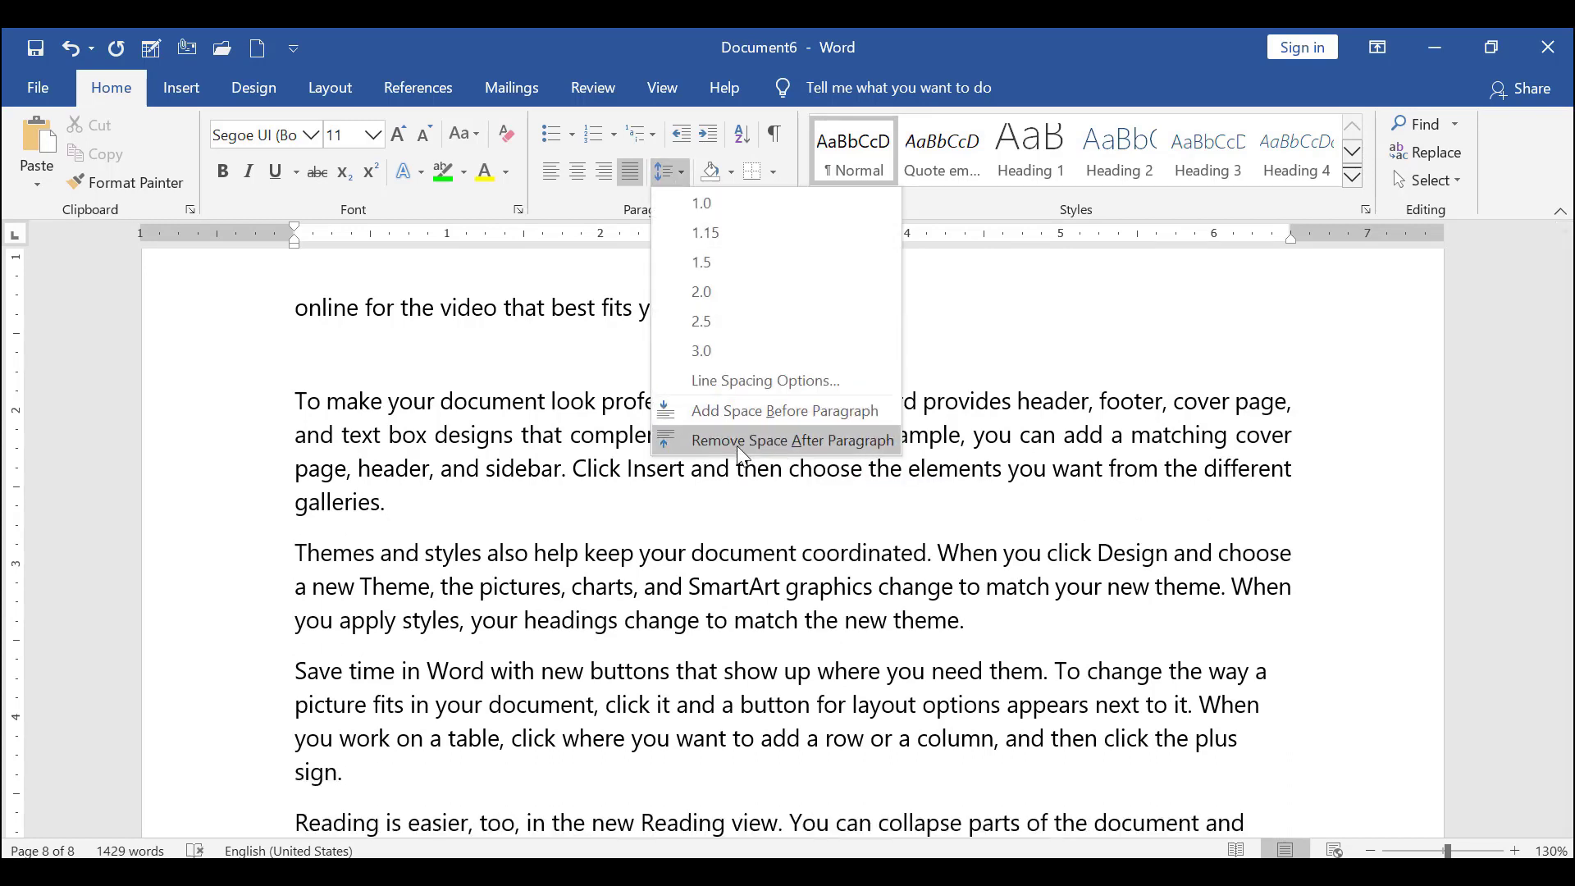
click(677, 408)
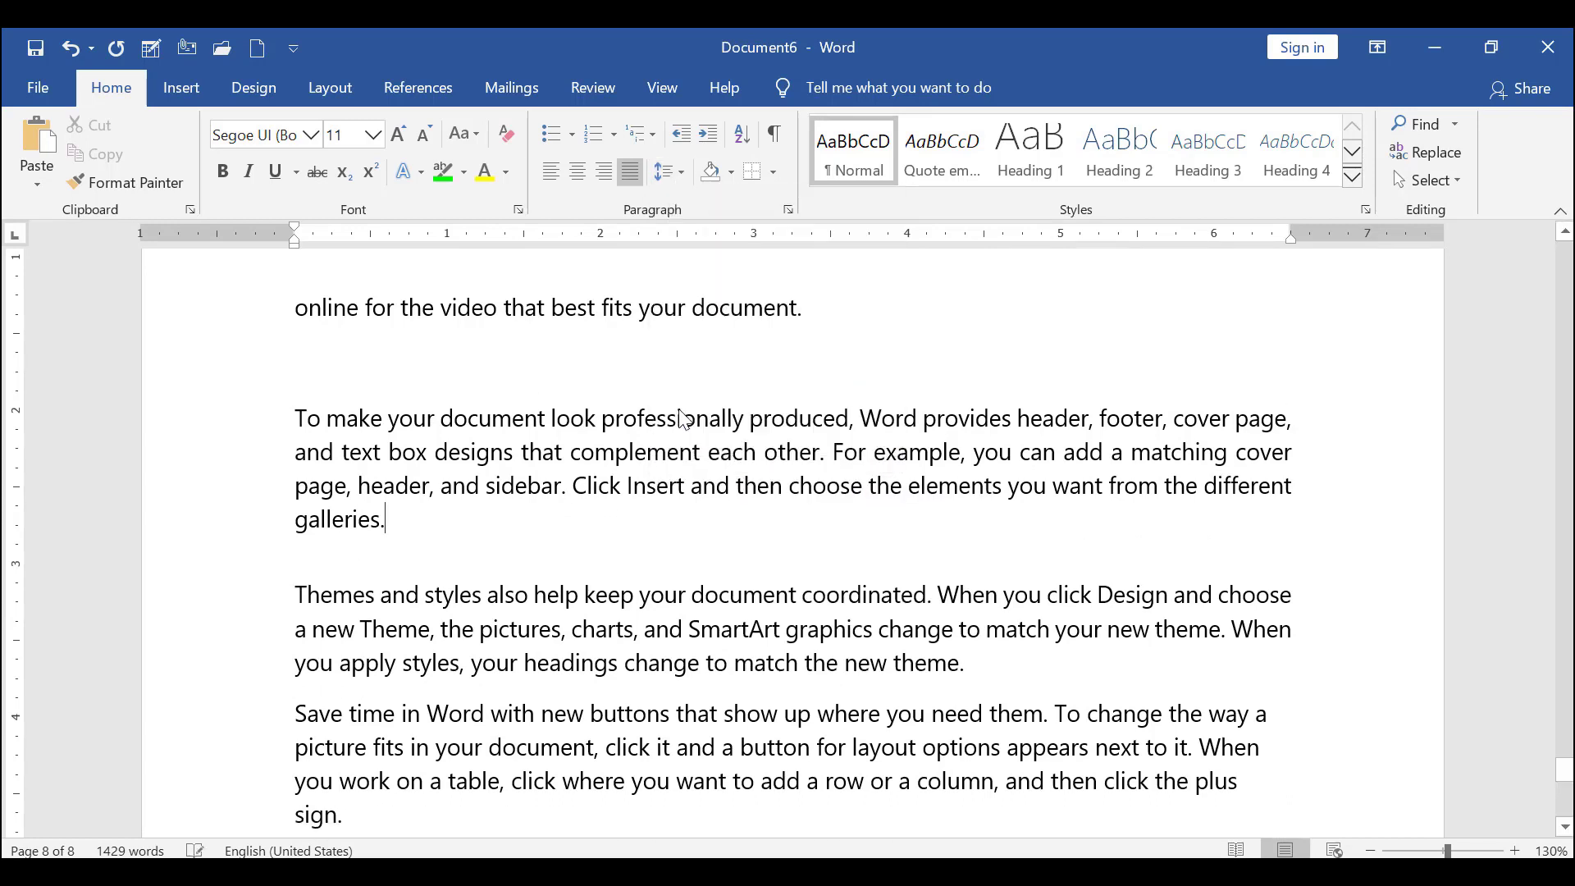
- Add space after the third paragraph, beginning "Themes and styles"
scroll(401, 548, down, 2)
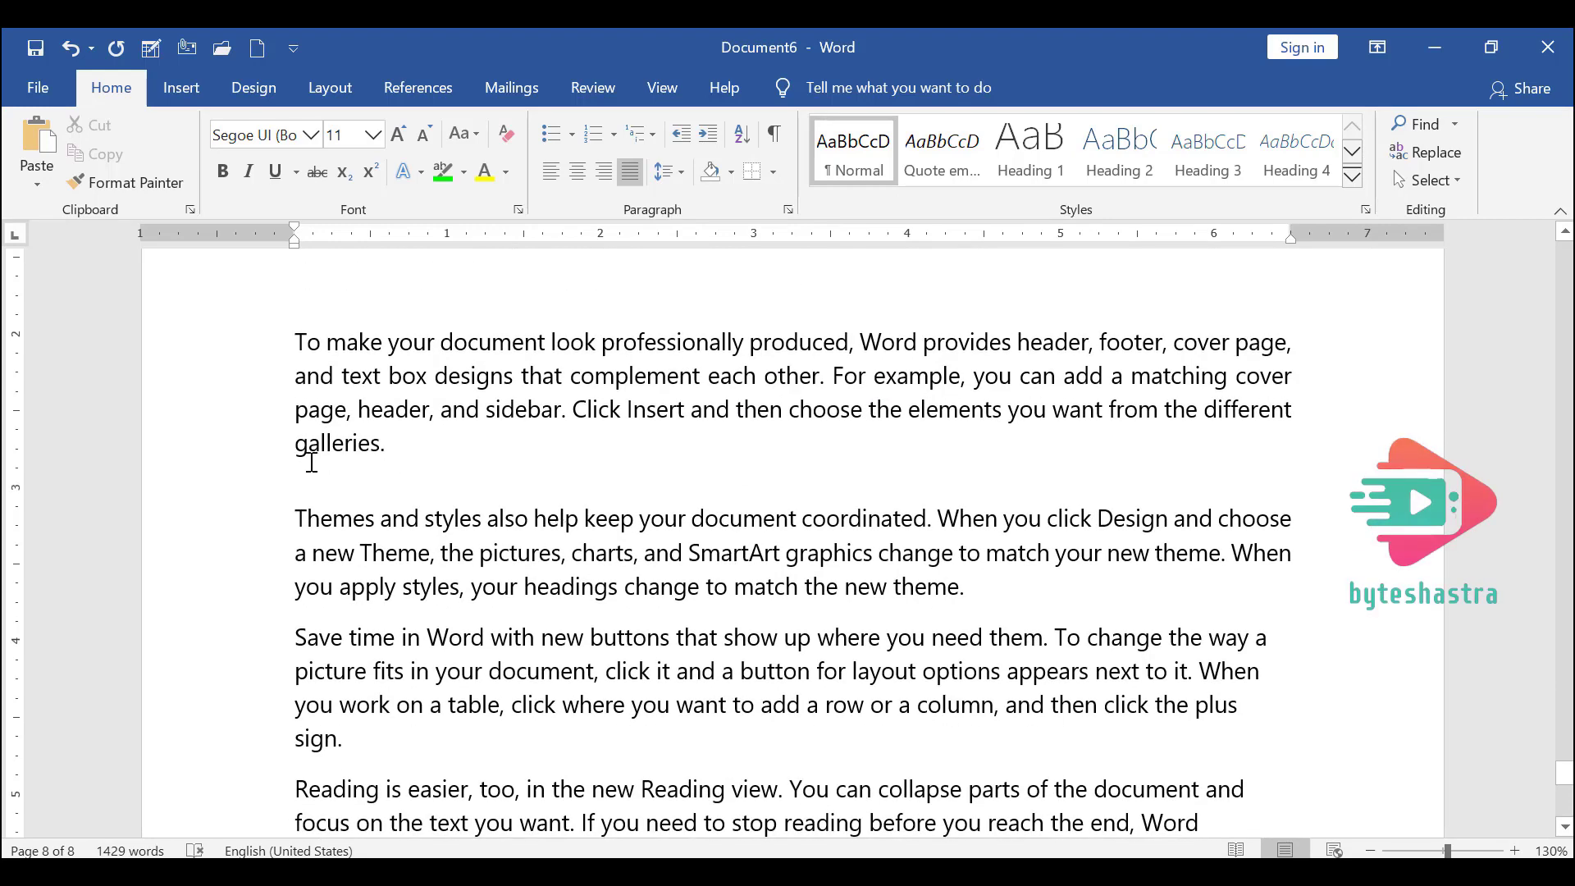
drag(411, 443, 412, 502)
click(413, 471)
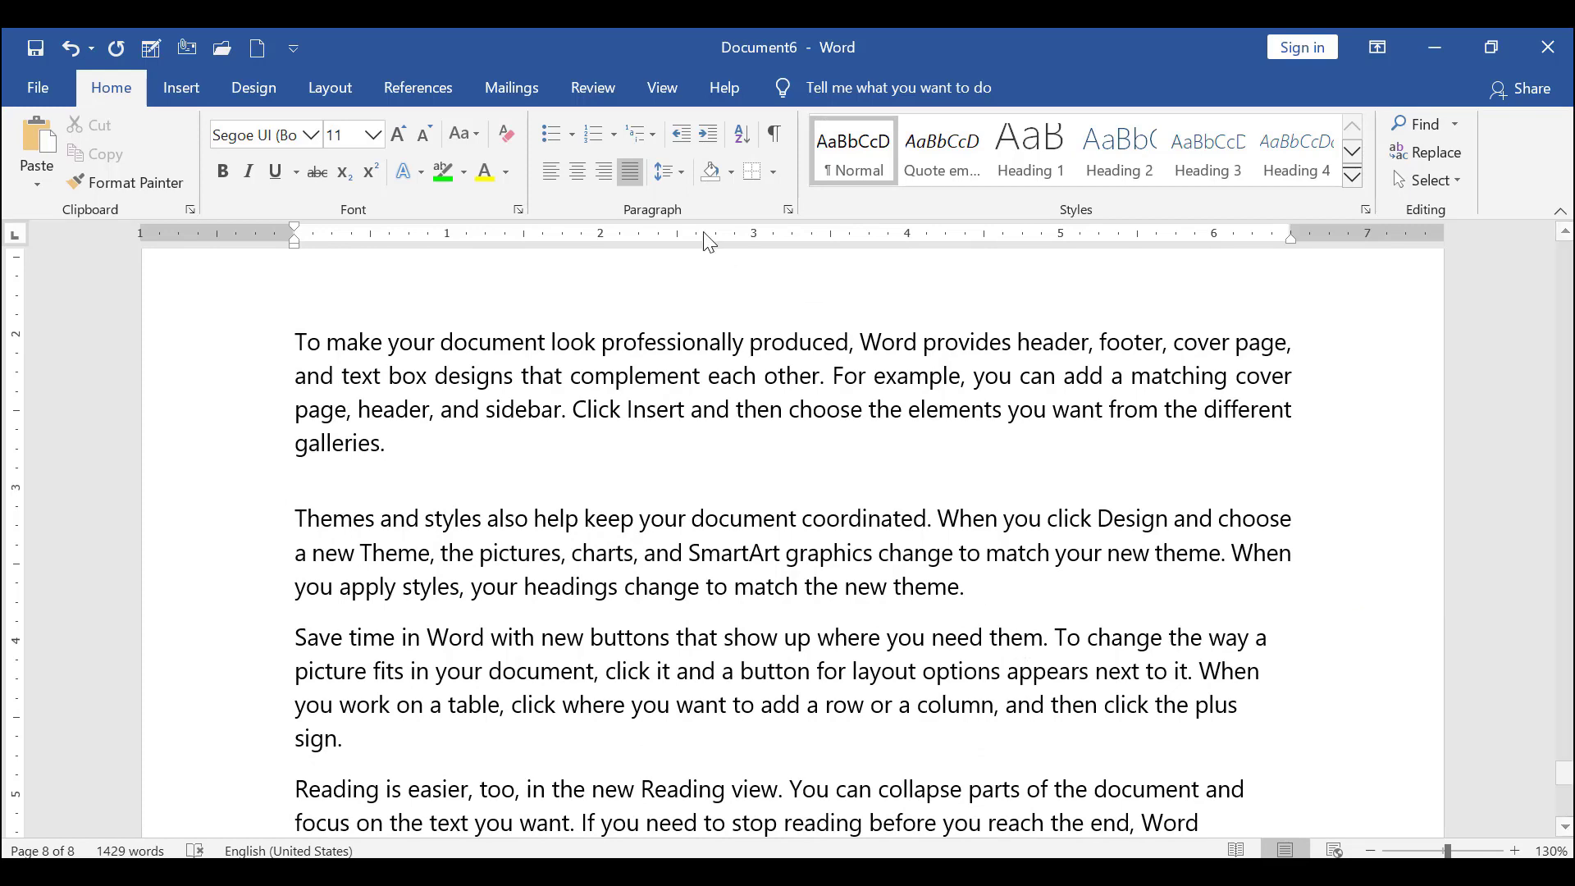
click(670, 177)
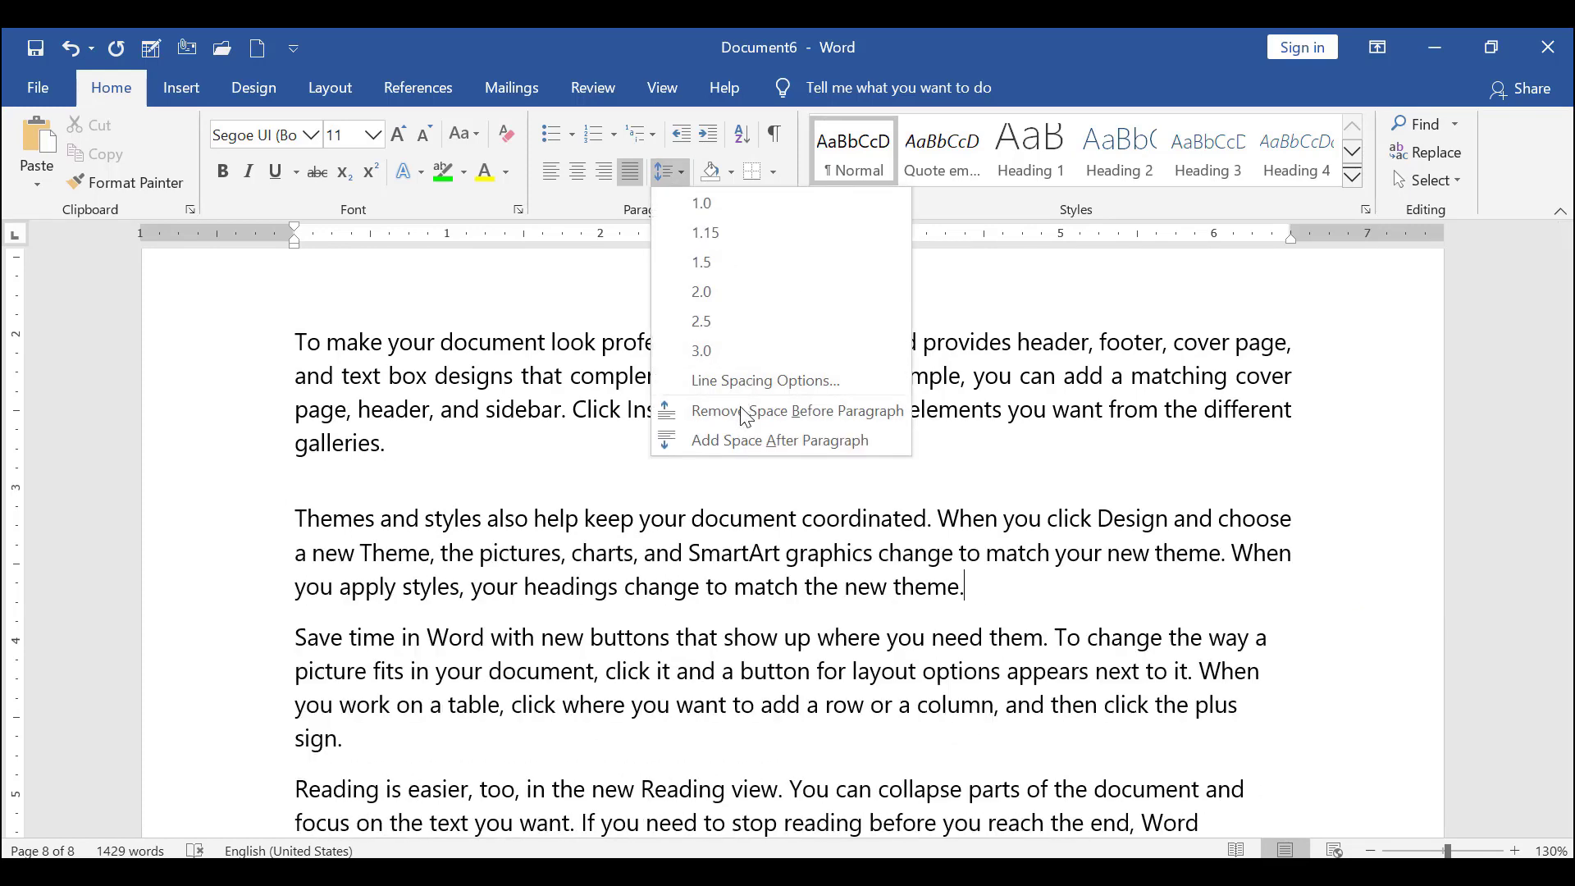
click(748, 441)
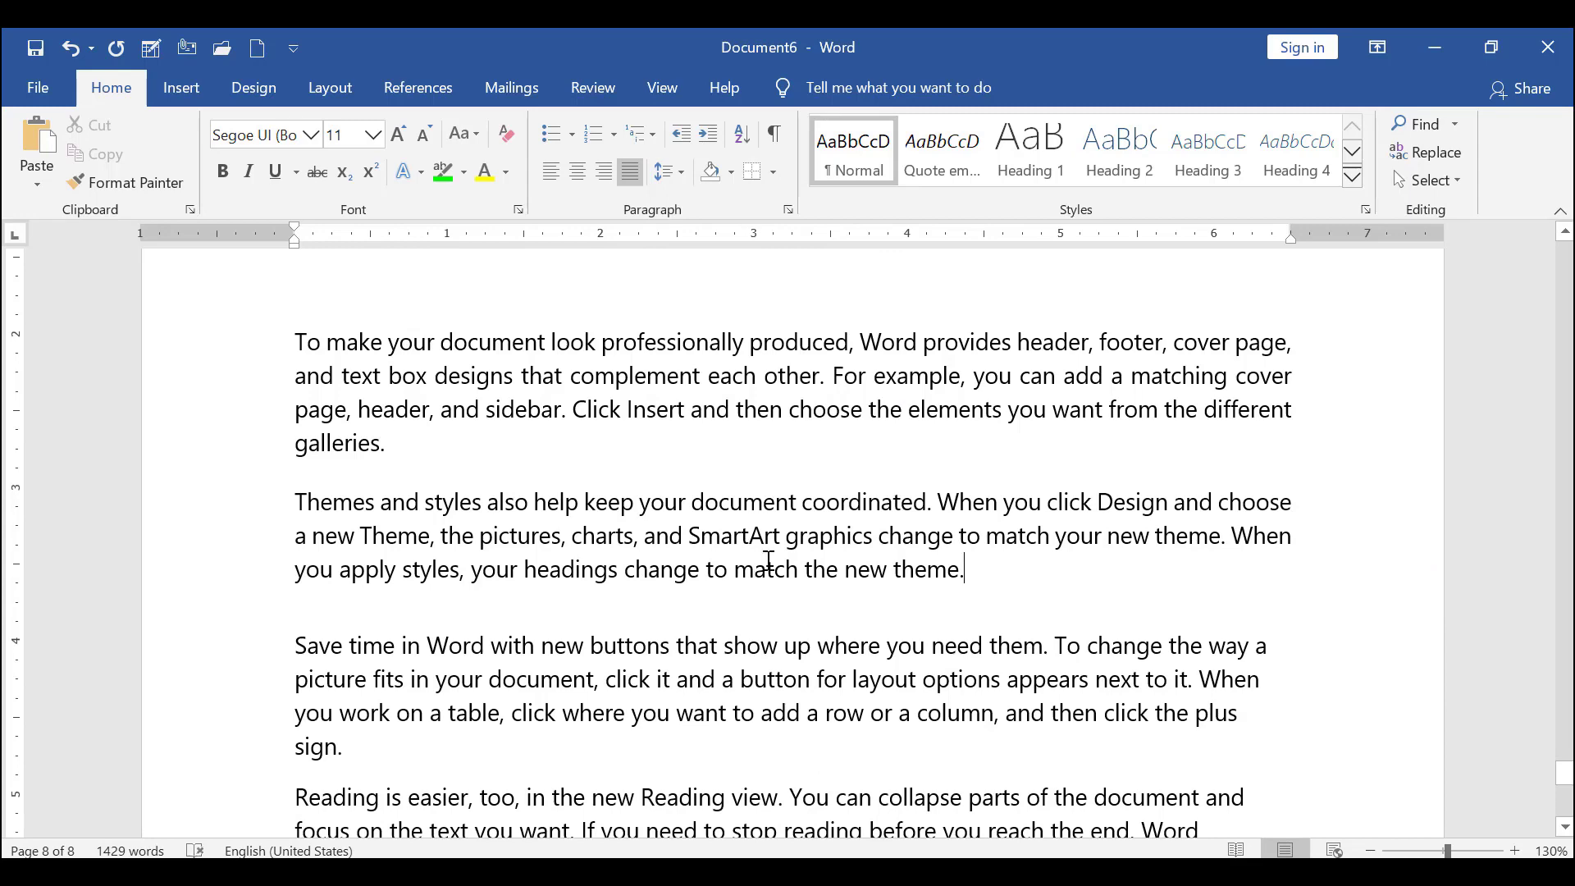
- Open the line spacing options for the third paragraph, beginning "Themes and styles", and view the available alignments
click(676, 181)
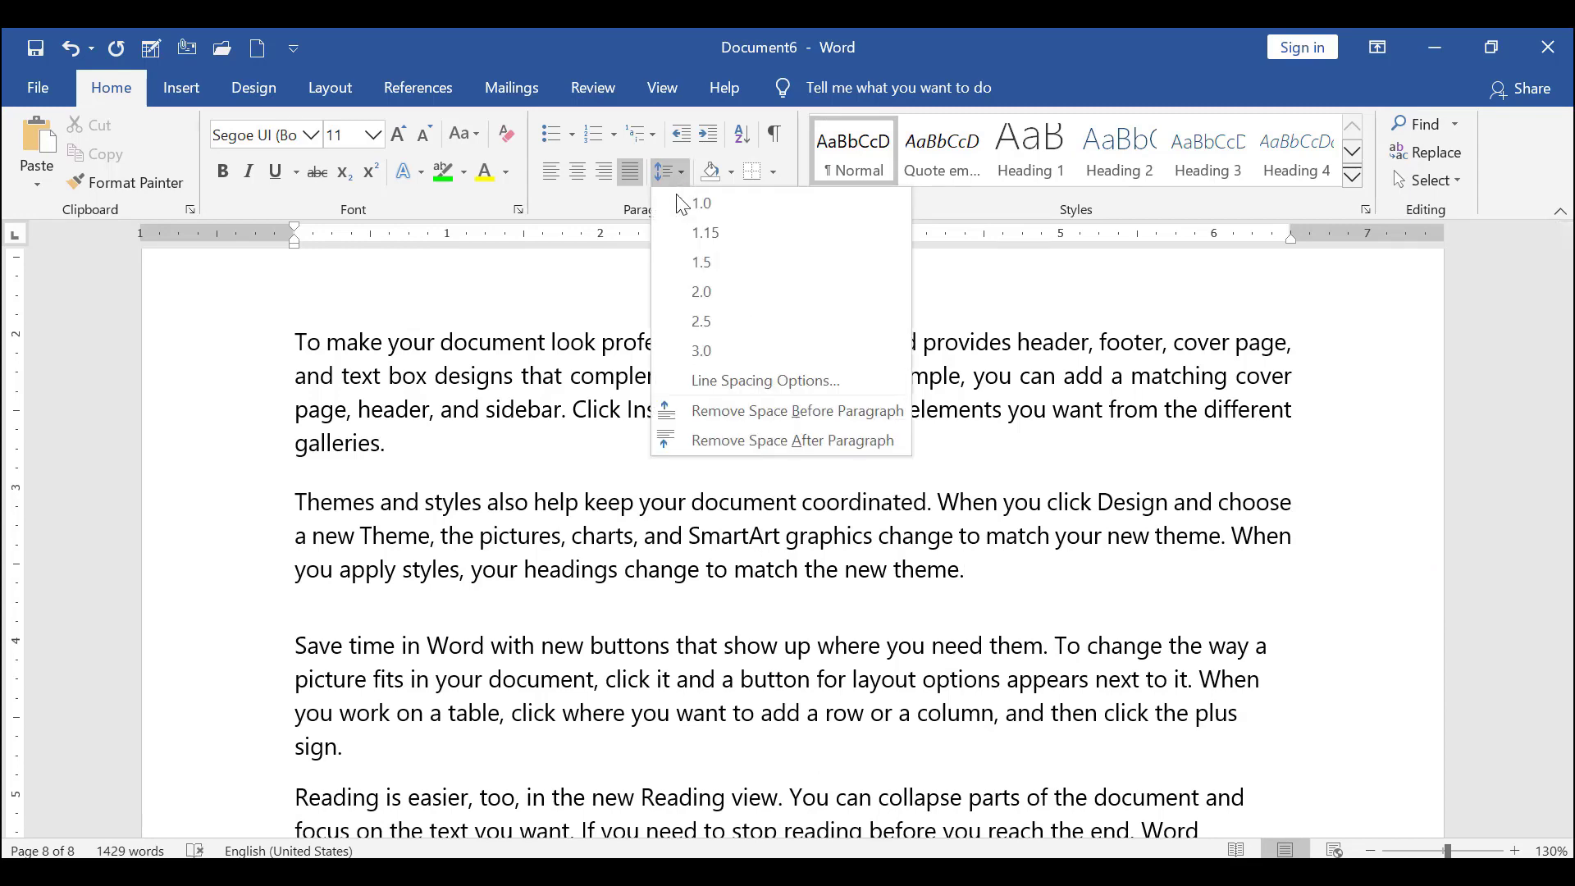
click(745, 386)
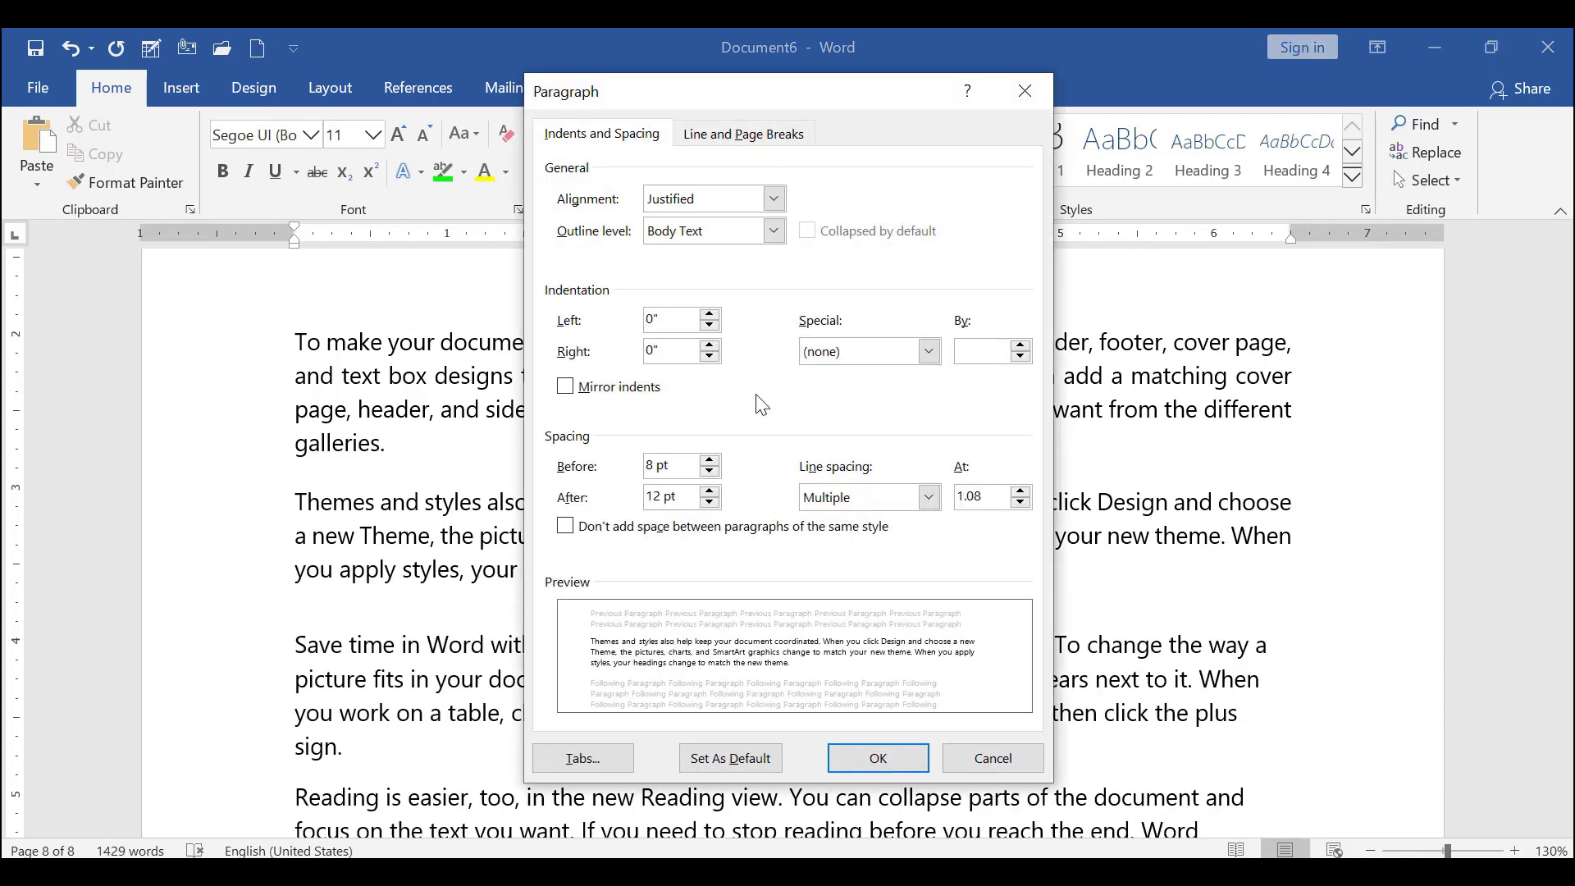
click(773, 200)
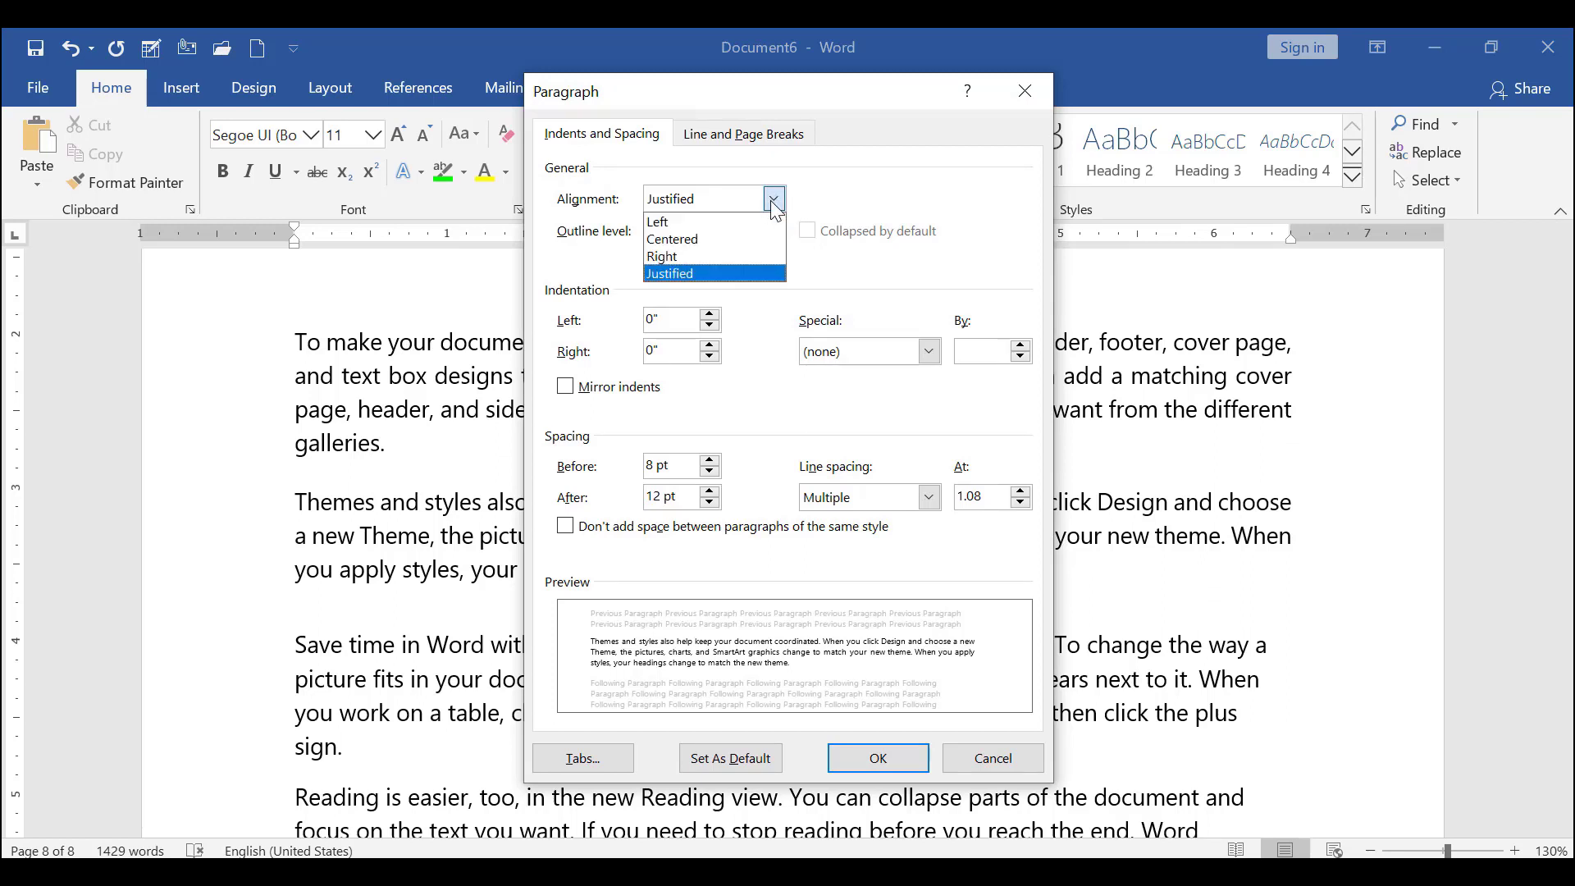
click(772, 201)
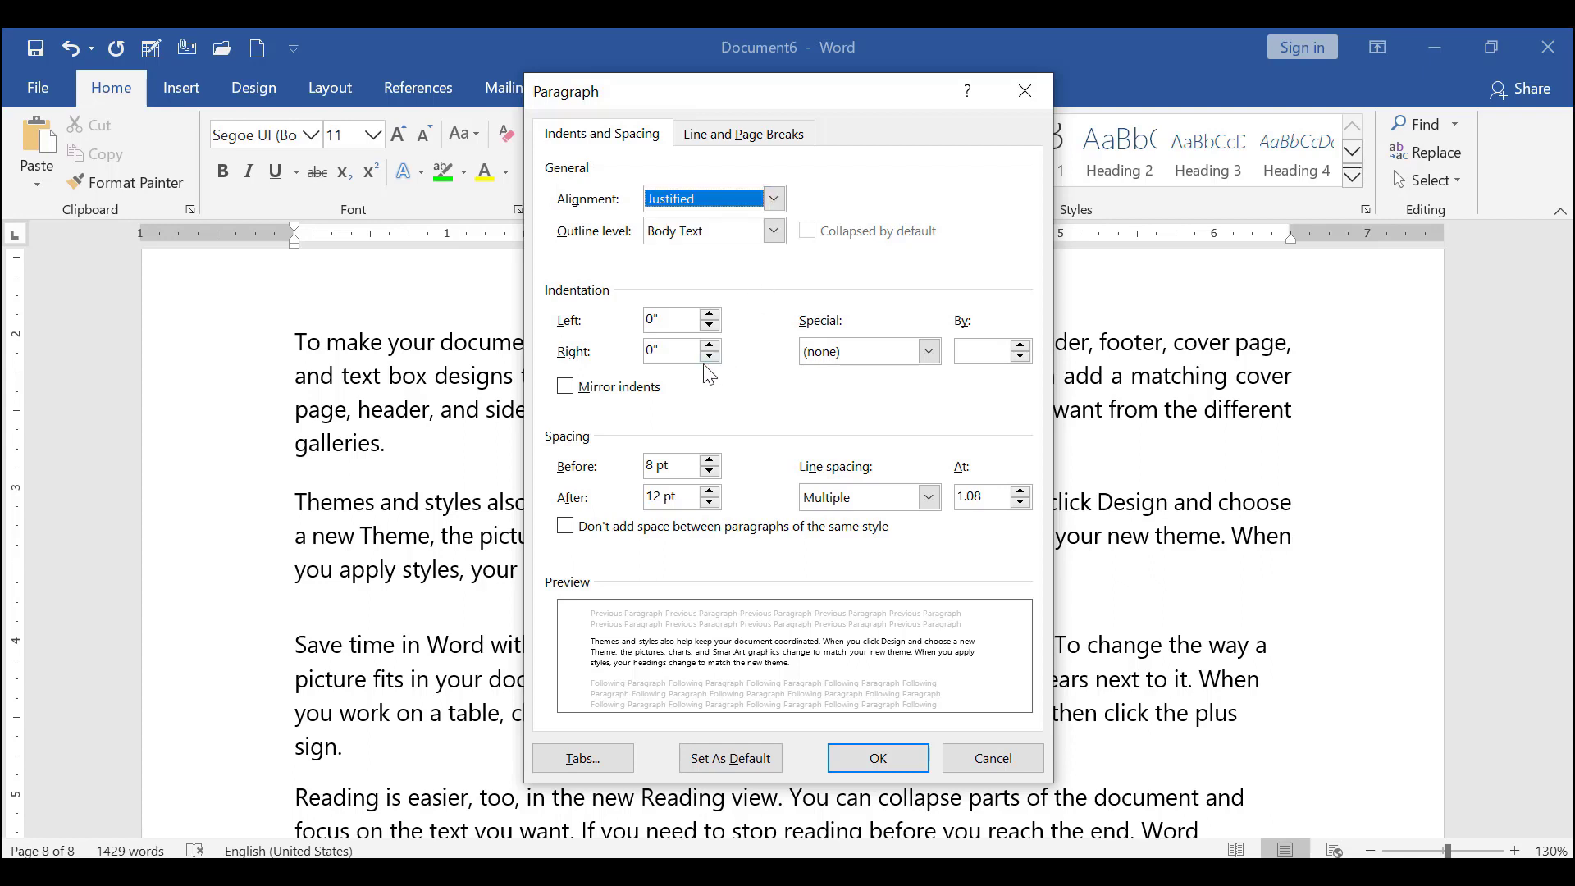
- Set the spacing before the third paragraph to 24 pt
click(709, 460)
click(709, 461)
click(709, 461)
click(709, 461)
click(710, 461)
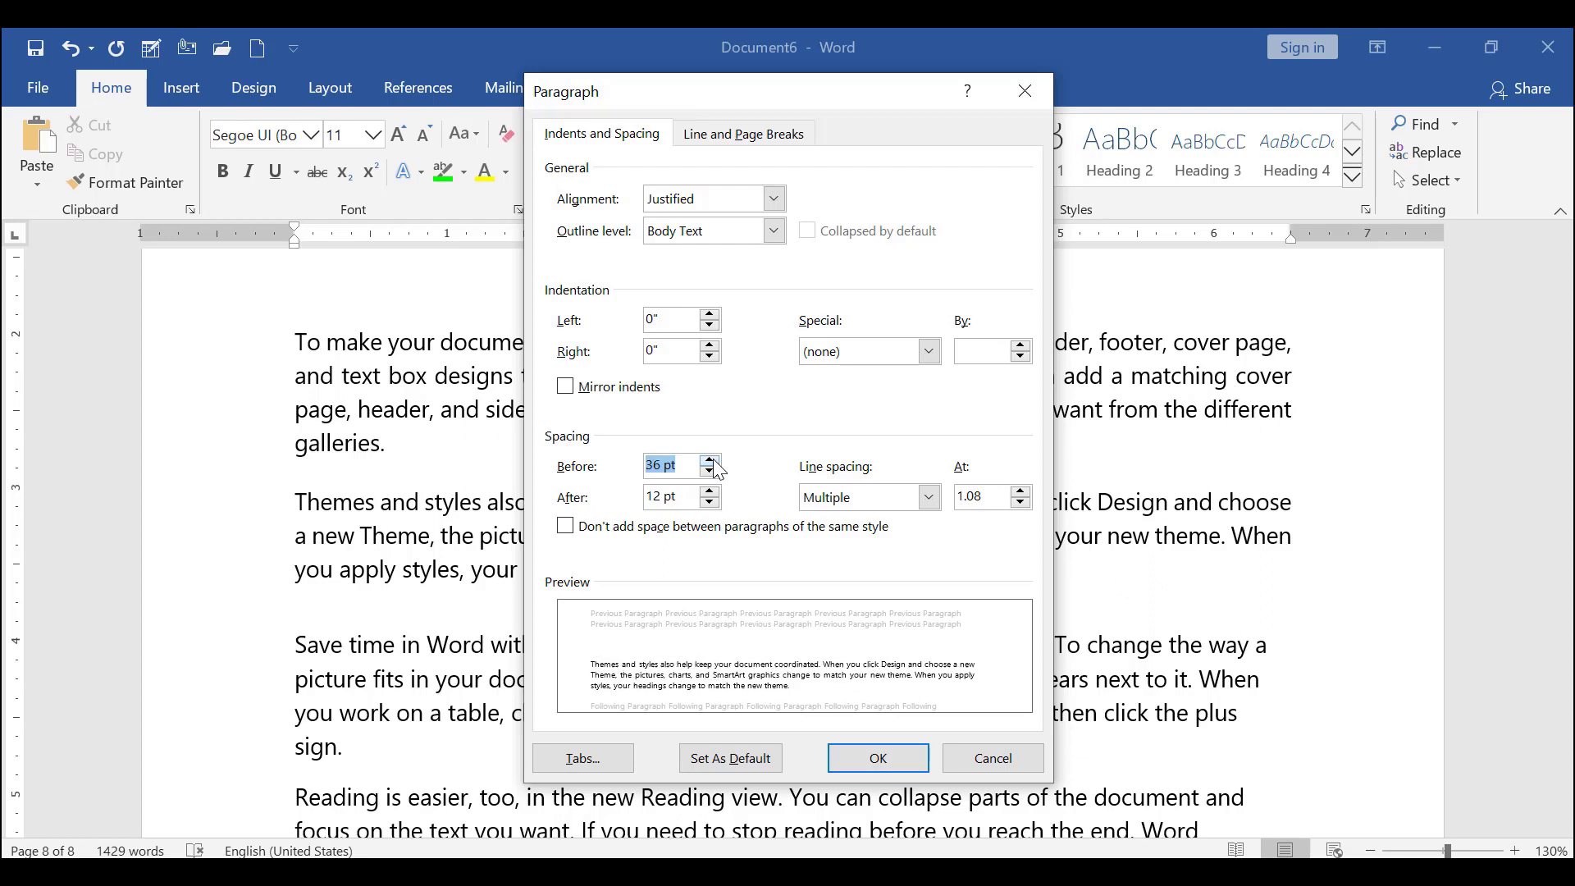
click(710, 472)
click(710, 472)
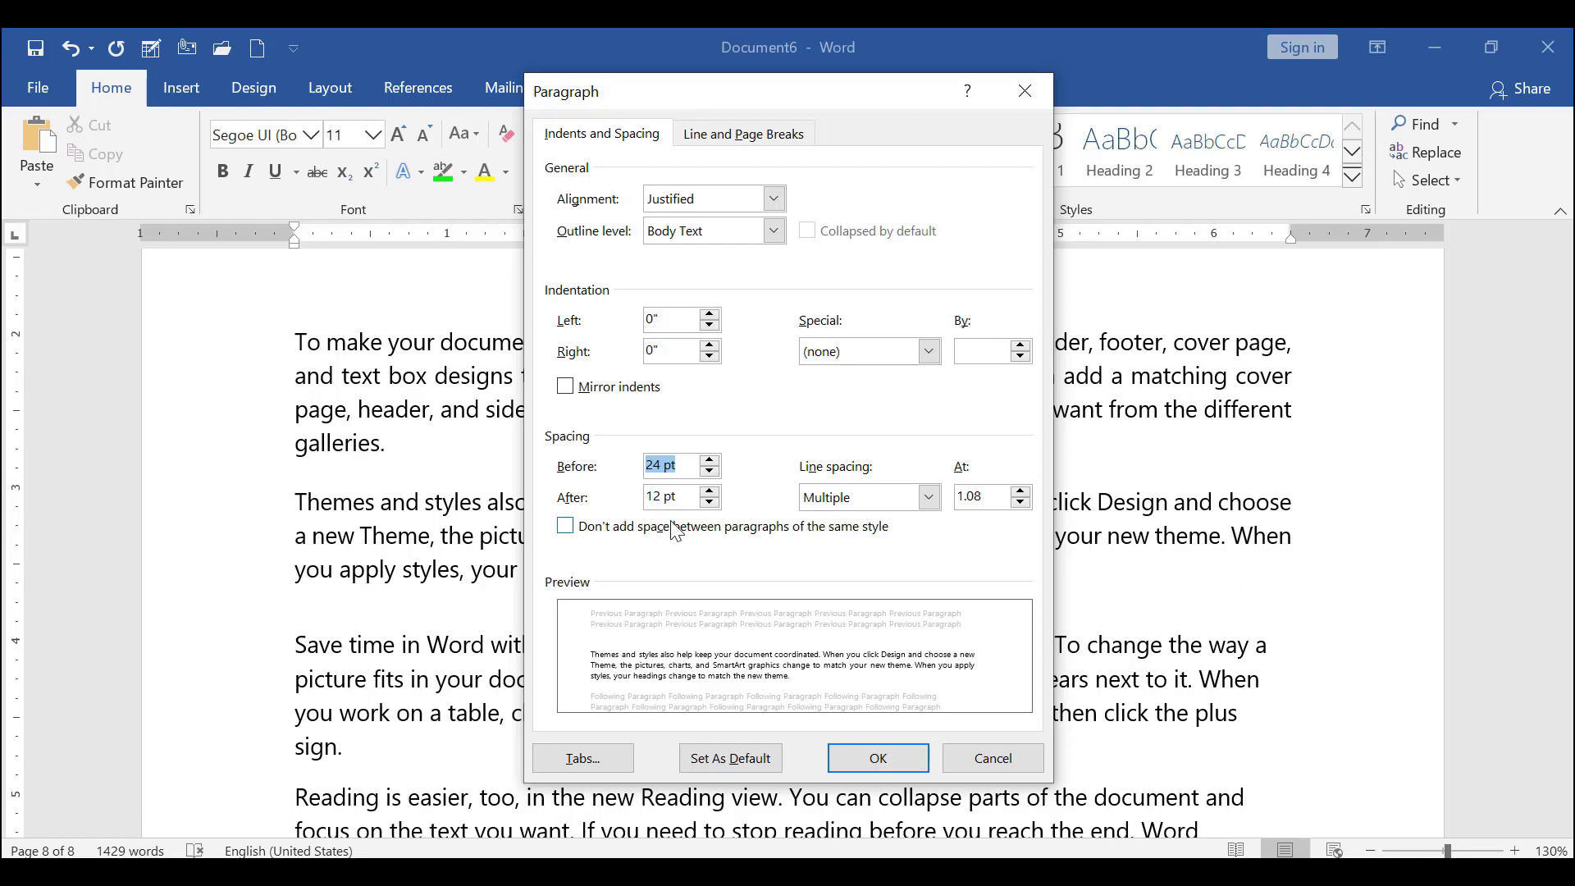
- Set the spacing after the third paragraph to 42 pt
click(710, 491)
click(710, 492)
click(710, 504)
click(710, 504)
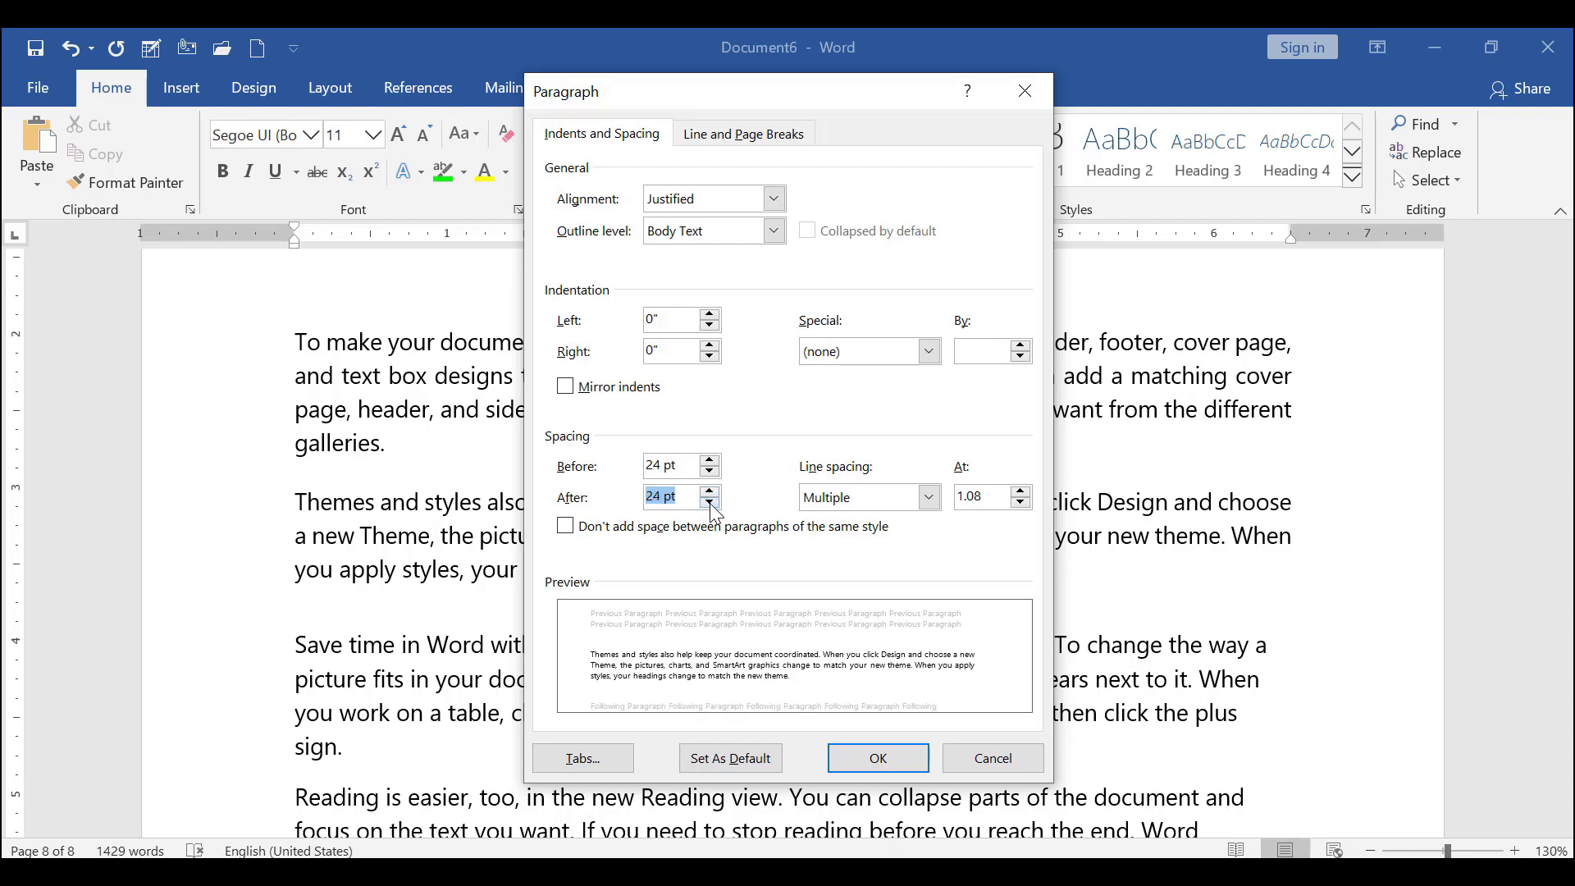
click(711, 503)
click(710, 492)
click(710, 492)
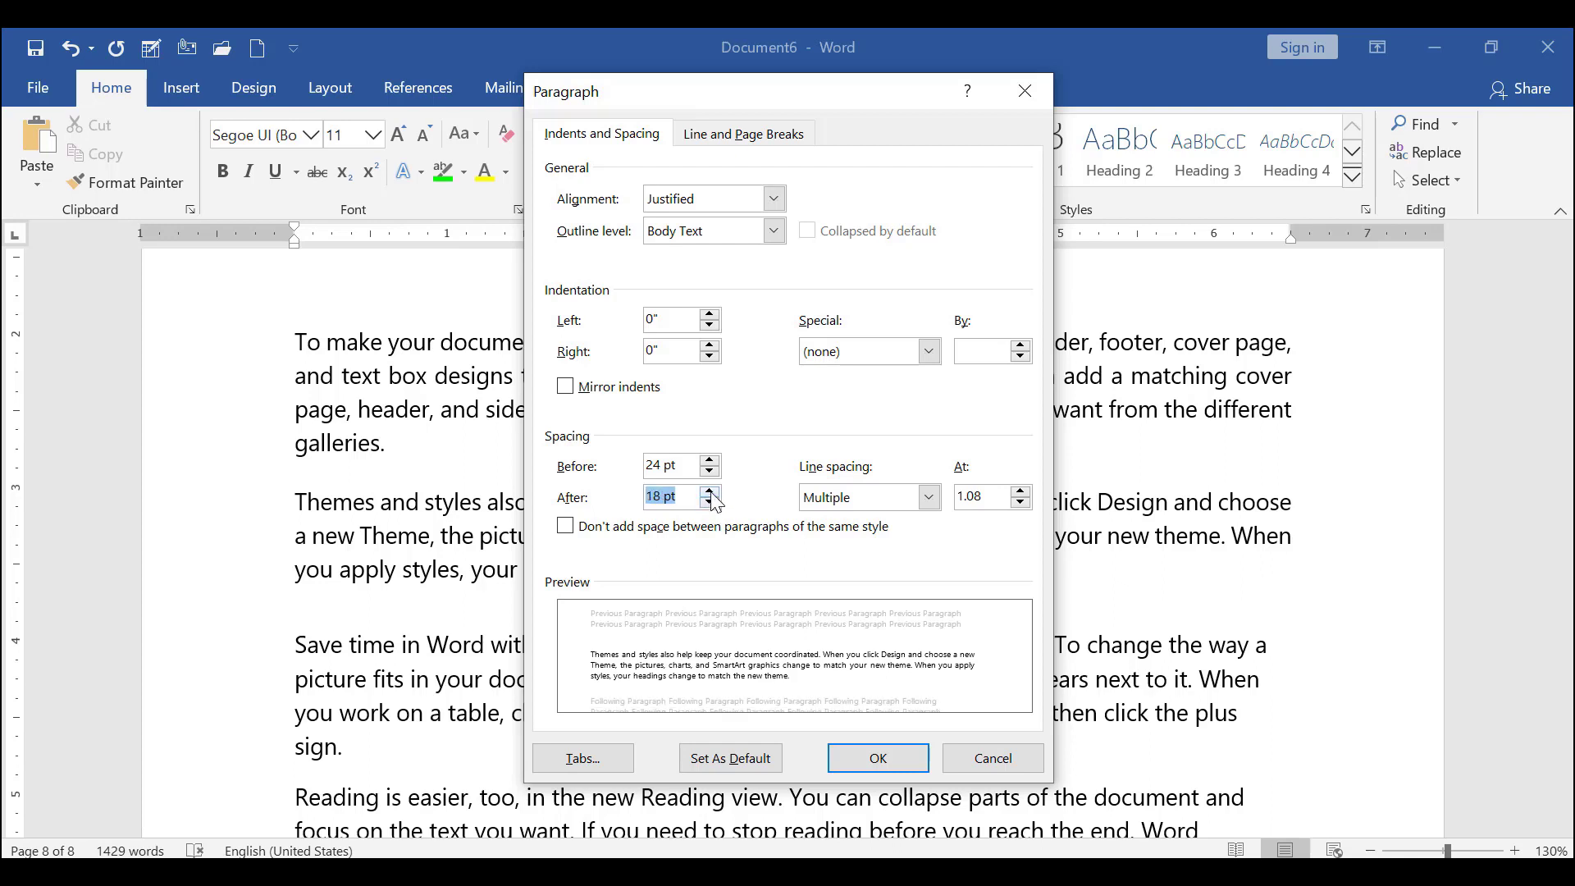
click(710, 493)
click(711, 492)
click(710, 492)
click(711, 492)
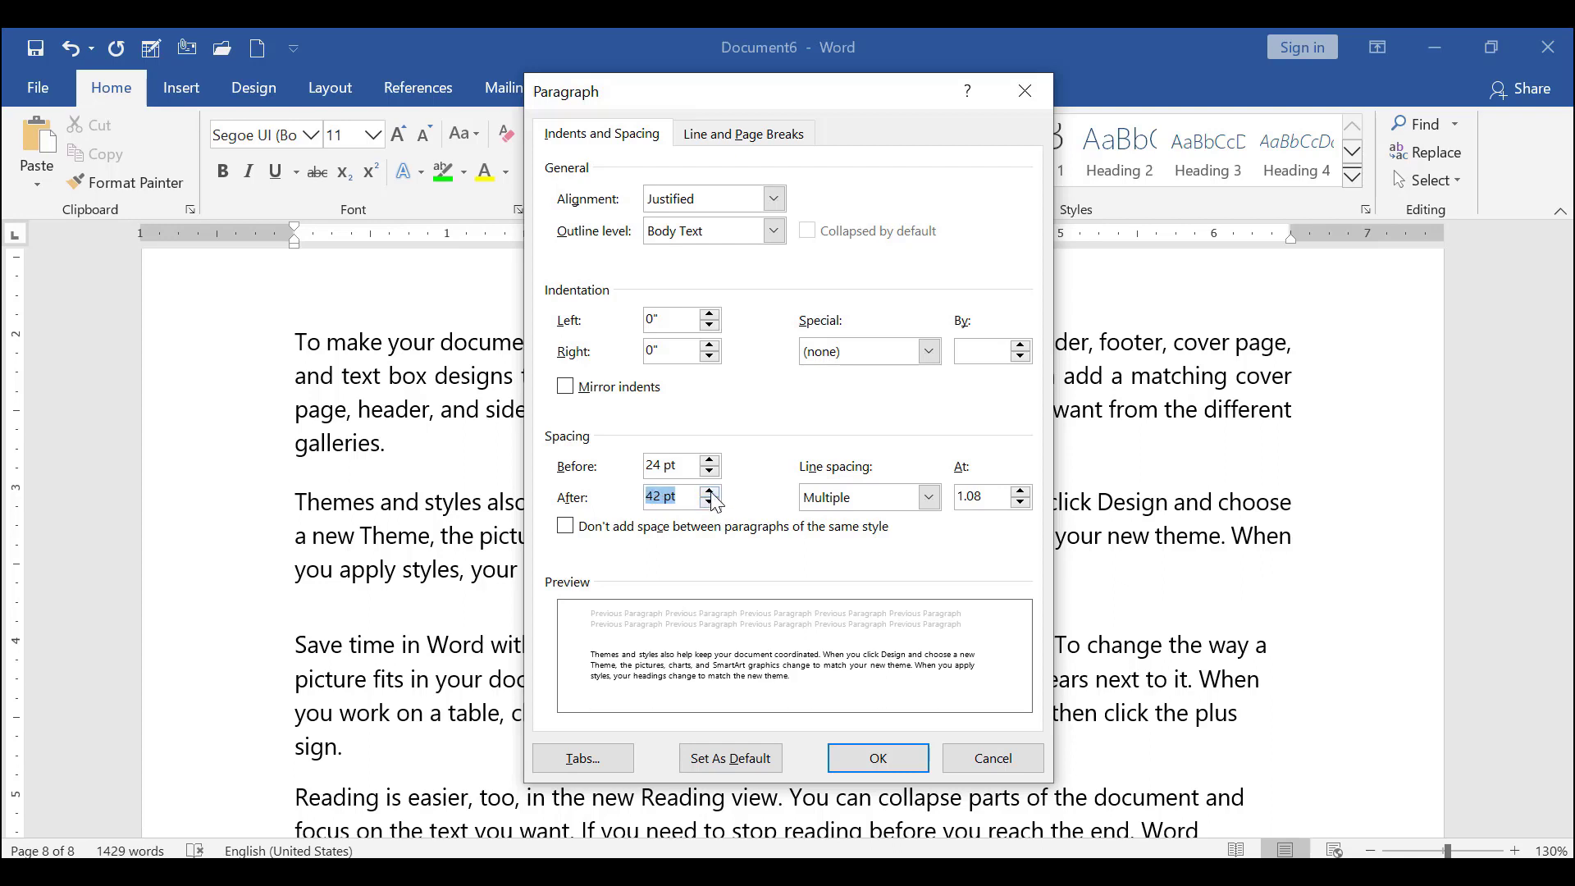
- Set the paragraph's line spacing to Multiple at 3, and discard all the paragraph setting changes
click(927, 498)
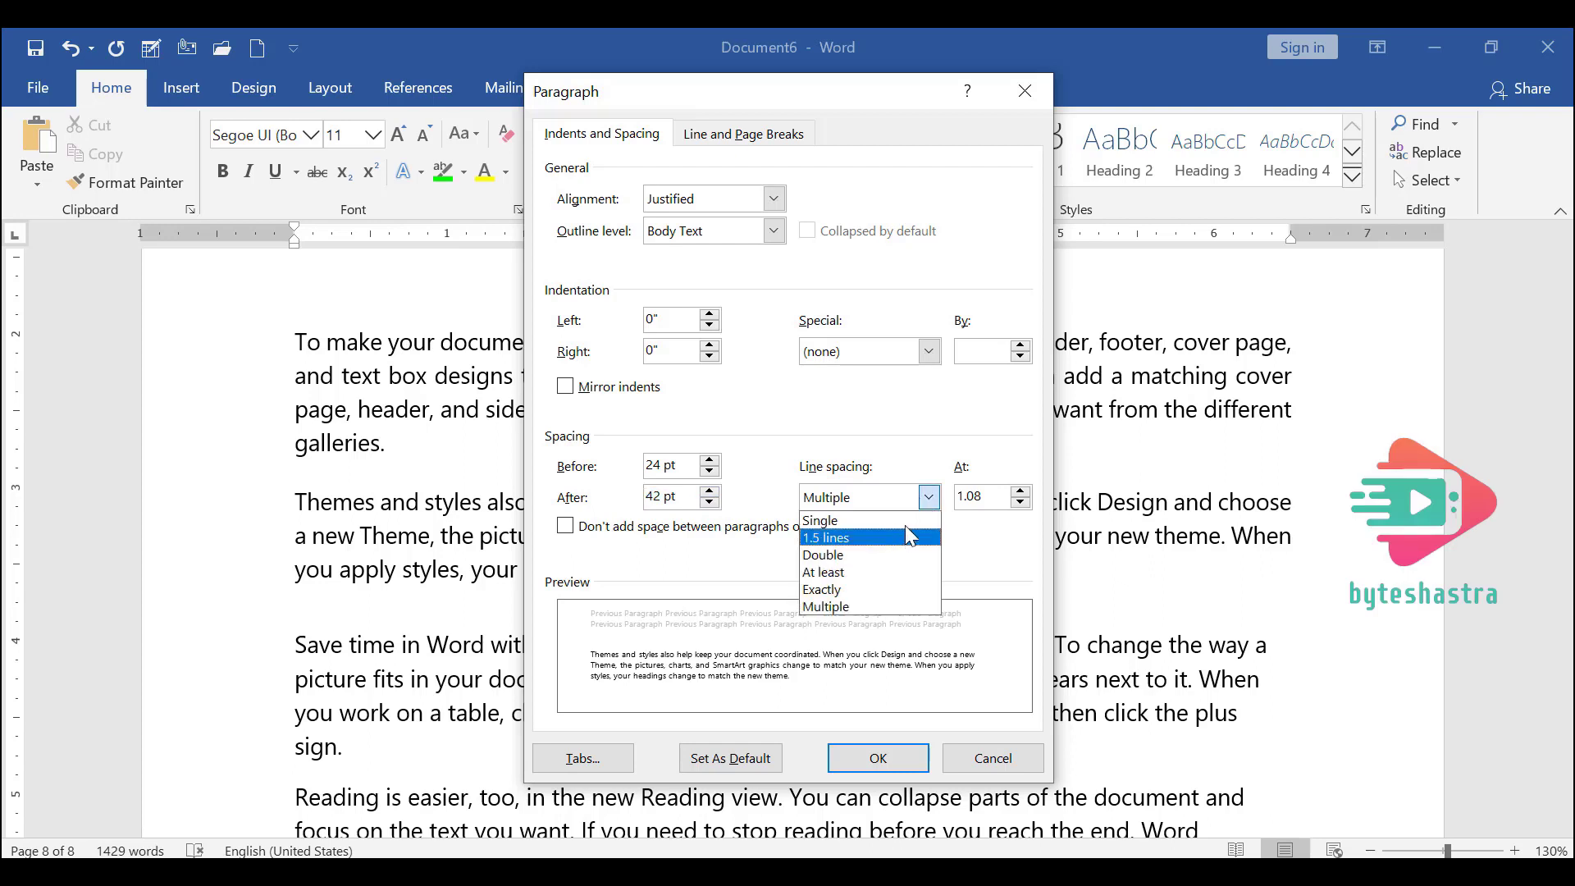
click(942, 433)
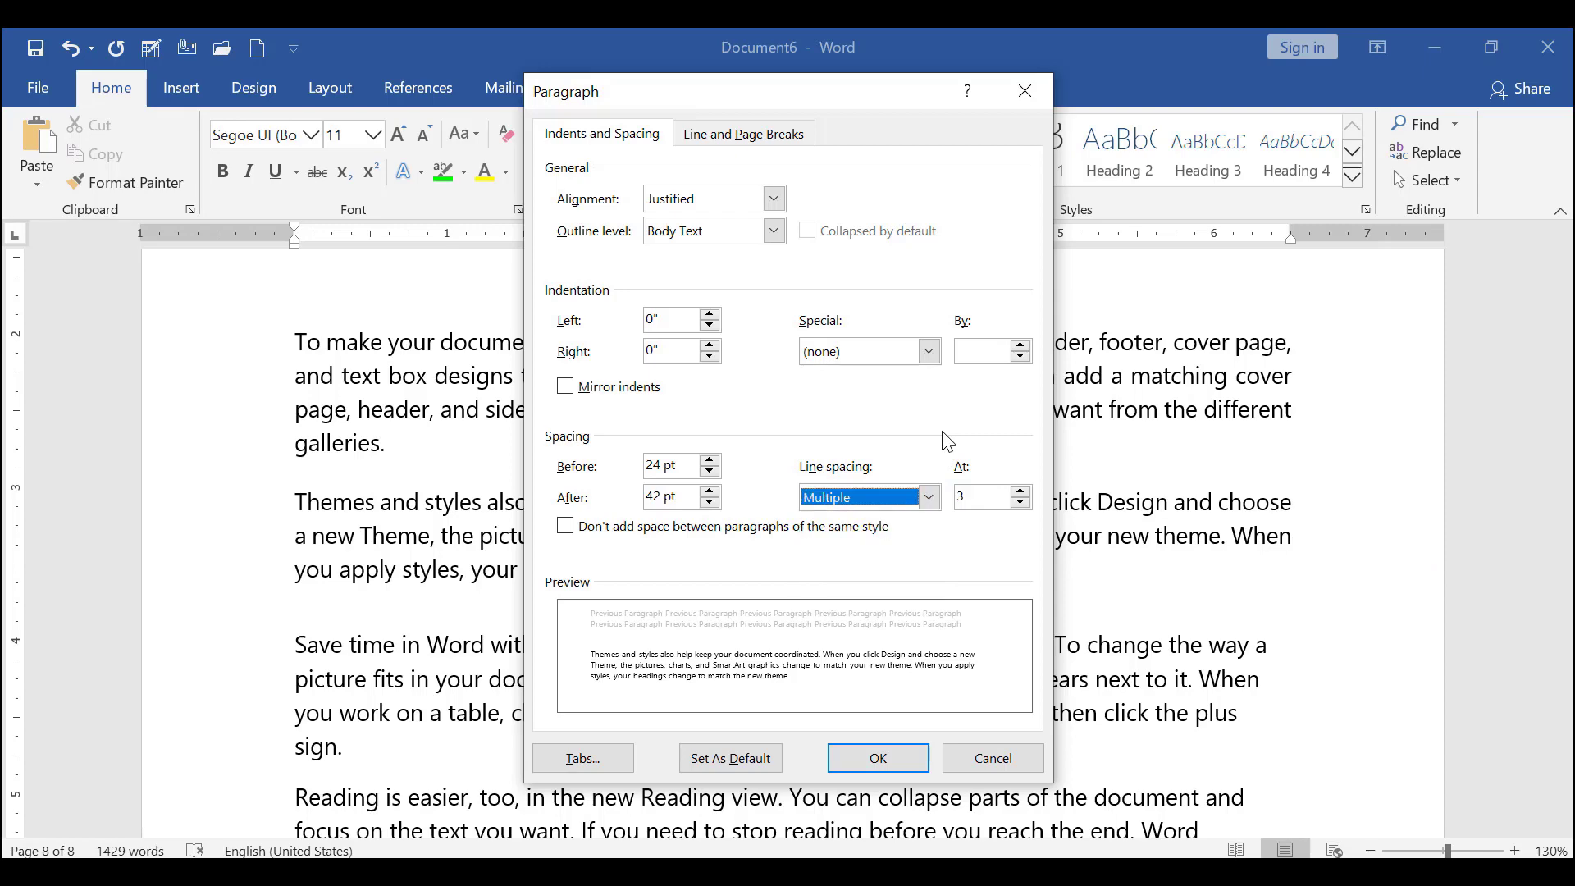
click(990, 766)
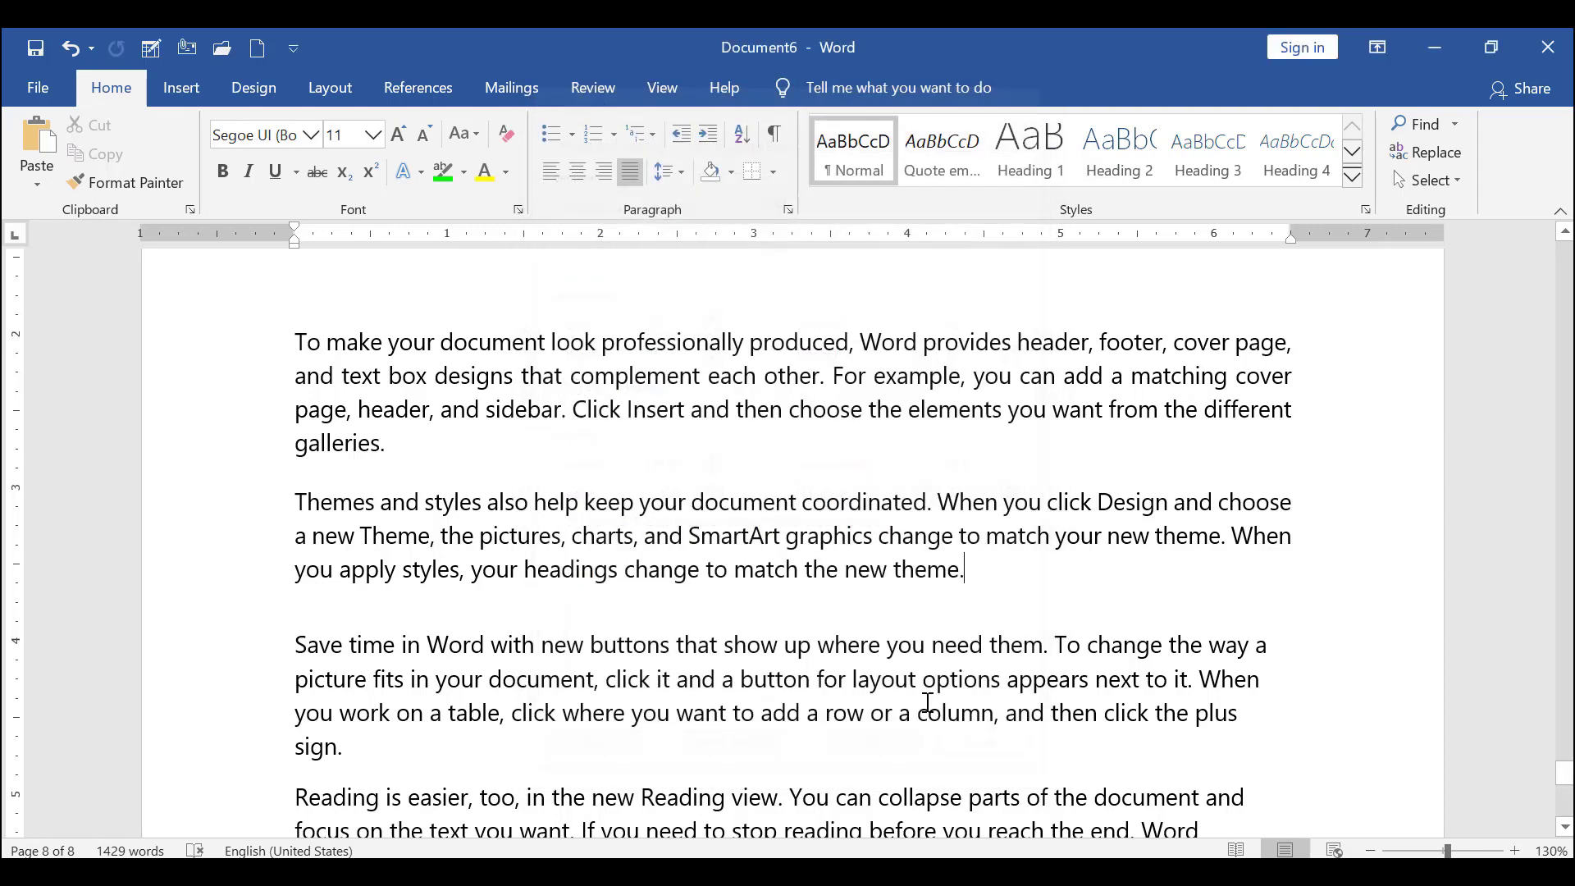
click(681, 186)
click(763, 619)
- Try red shading on the words "Themes and styles also help keep" and undo it
mouse_move(295, 497)
mouse_down()
mouse_move(484, 482)
mouse_move(636, 500)
mouse_up()
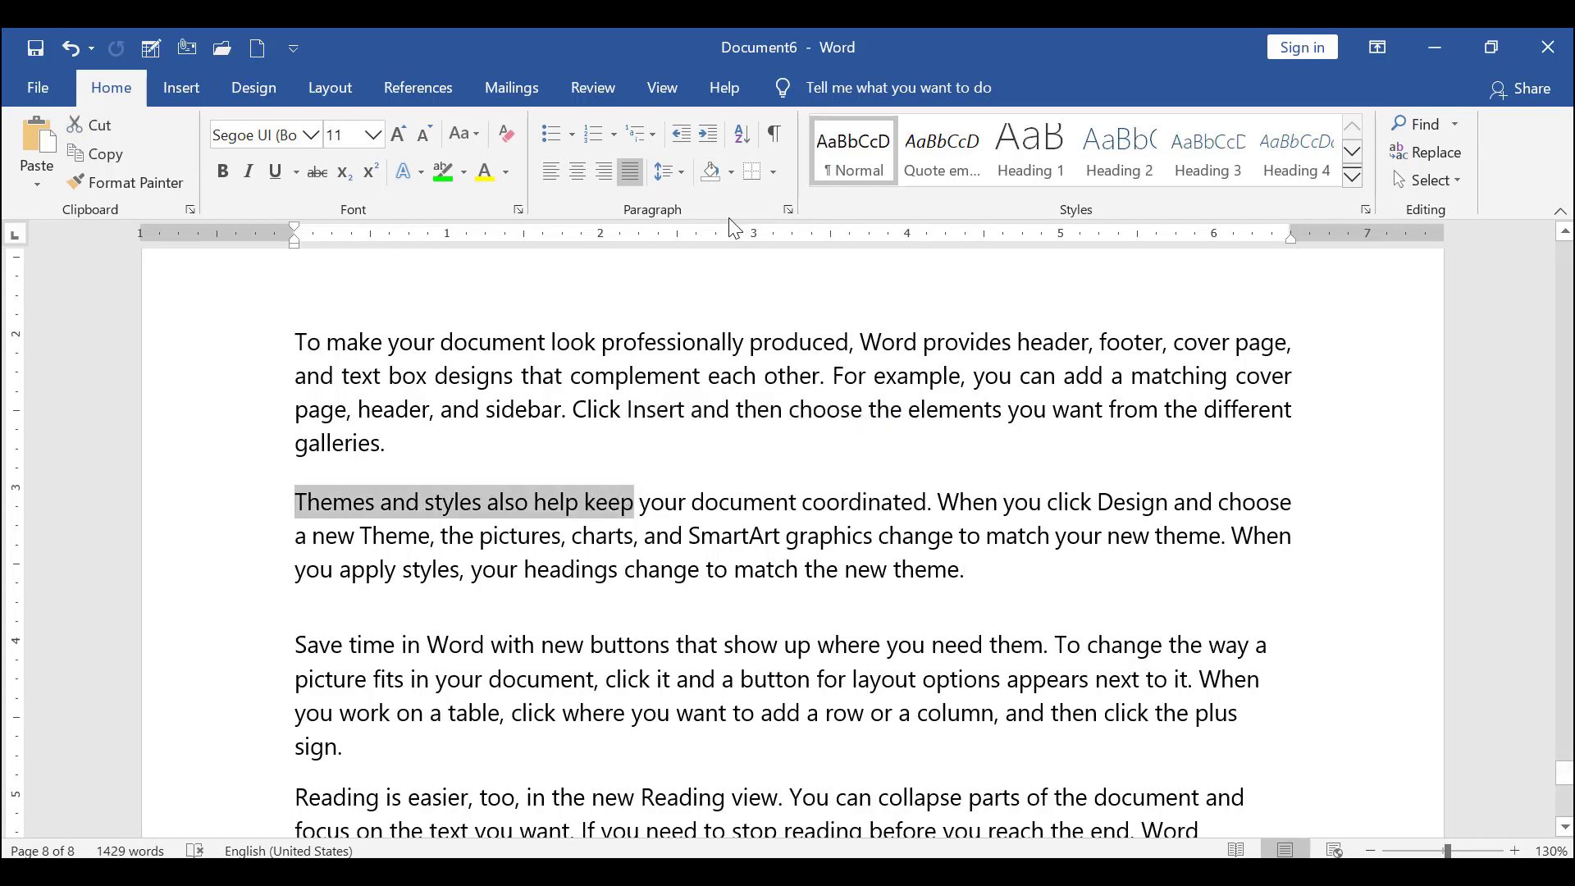
click(730, 172)
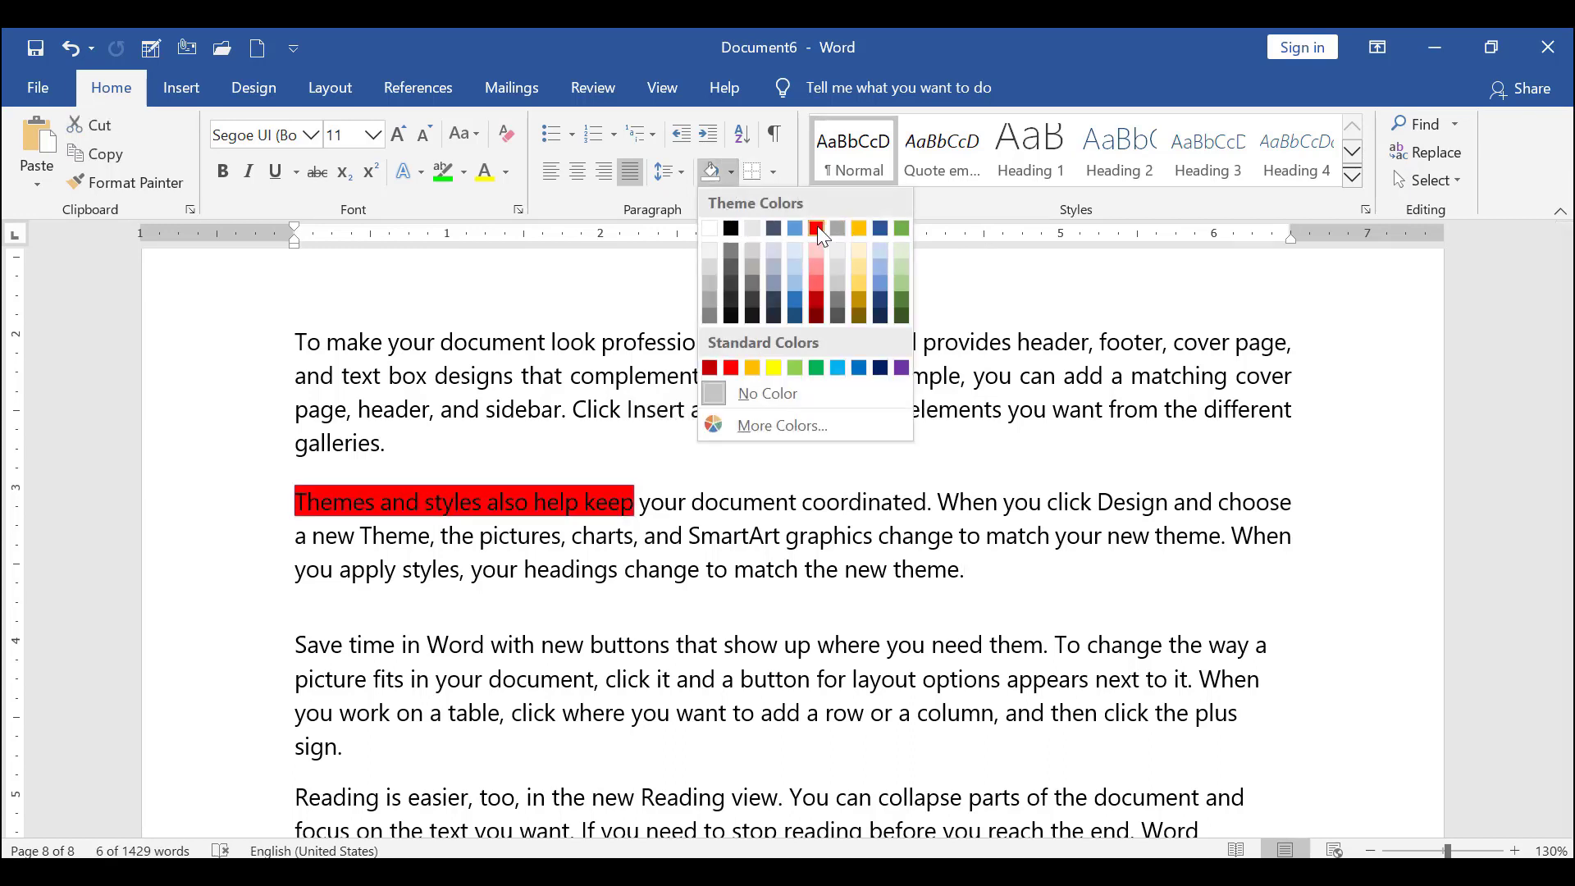
click(733, 362)
click(771, 462)
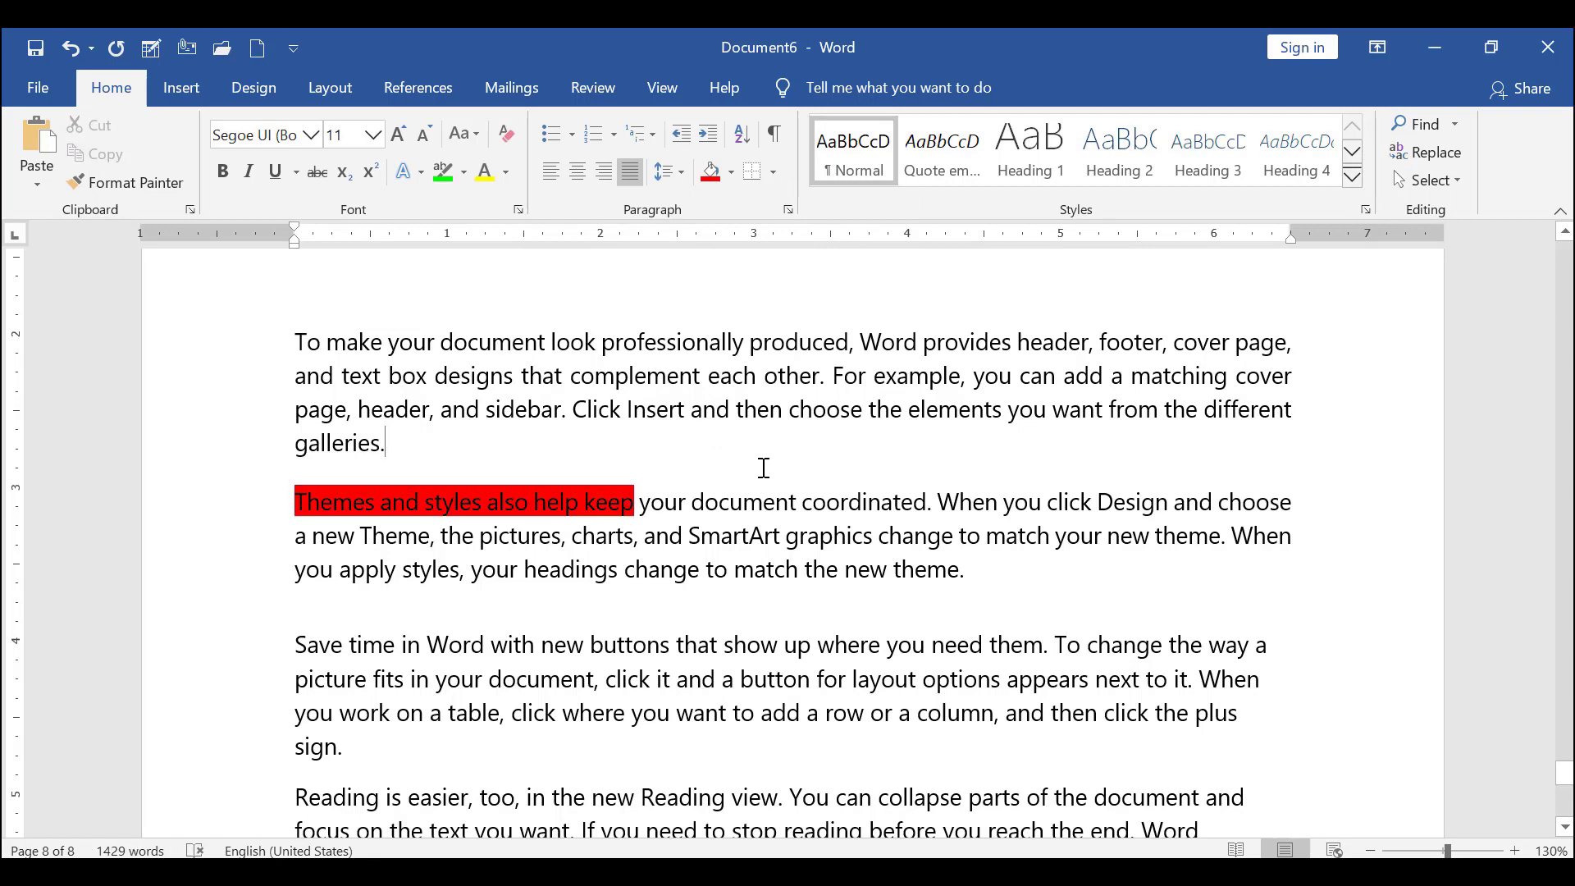
key(ctrl+z)
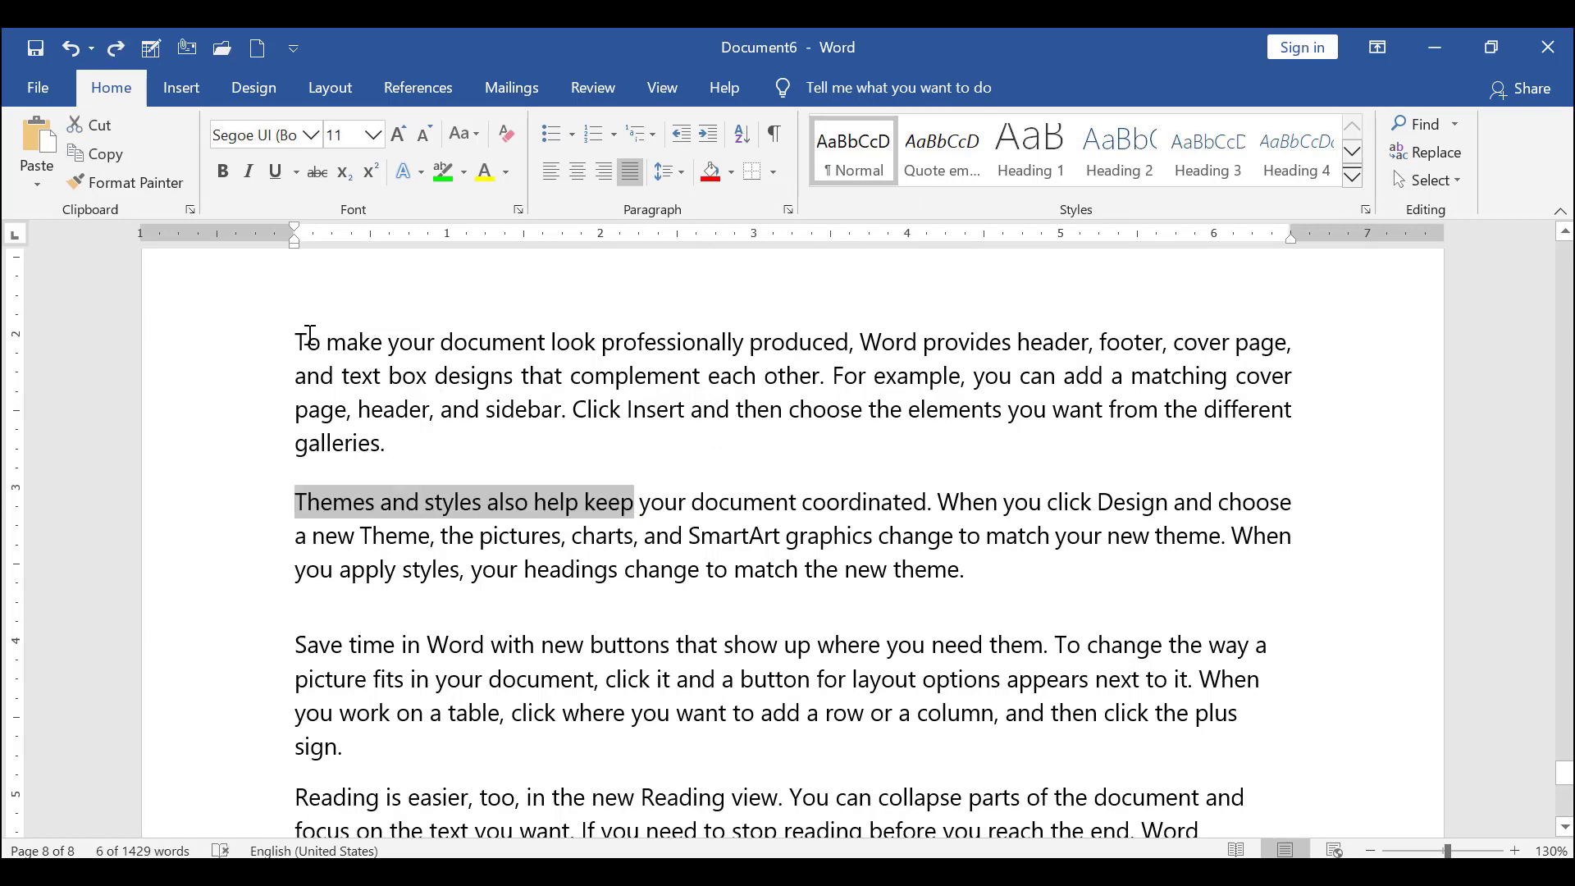
- Shade the whole second paragraph, beginning "To make your document", in standard yellow
drag(300, 333, 457, 443)
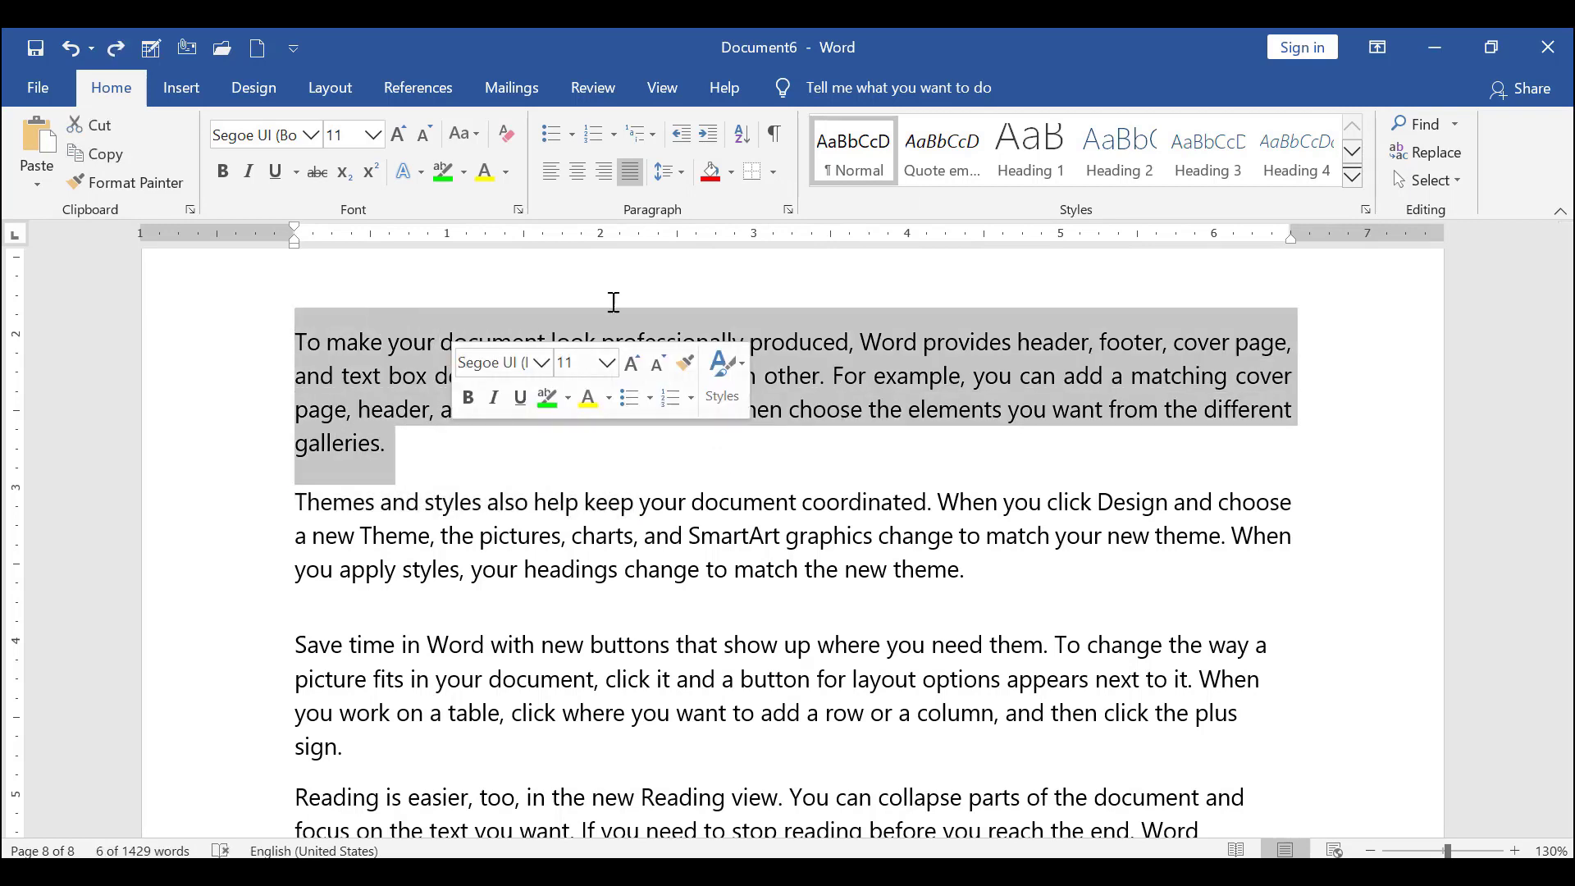
click(729, 173)
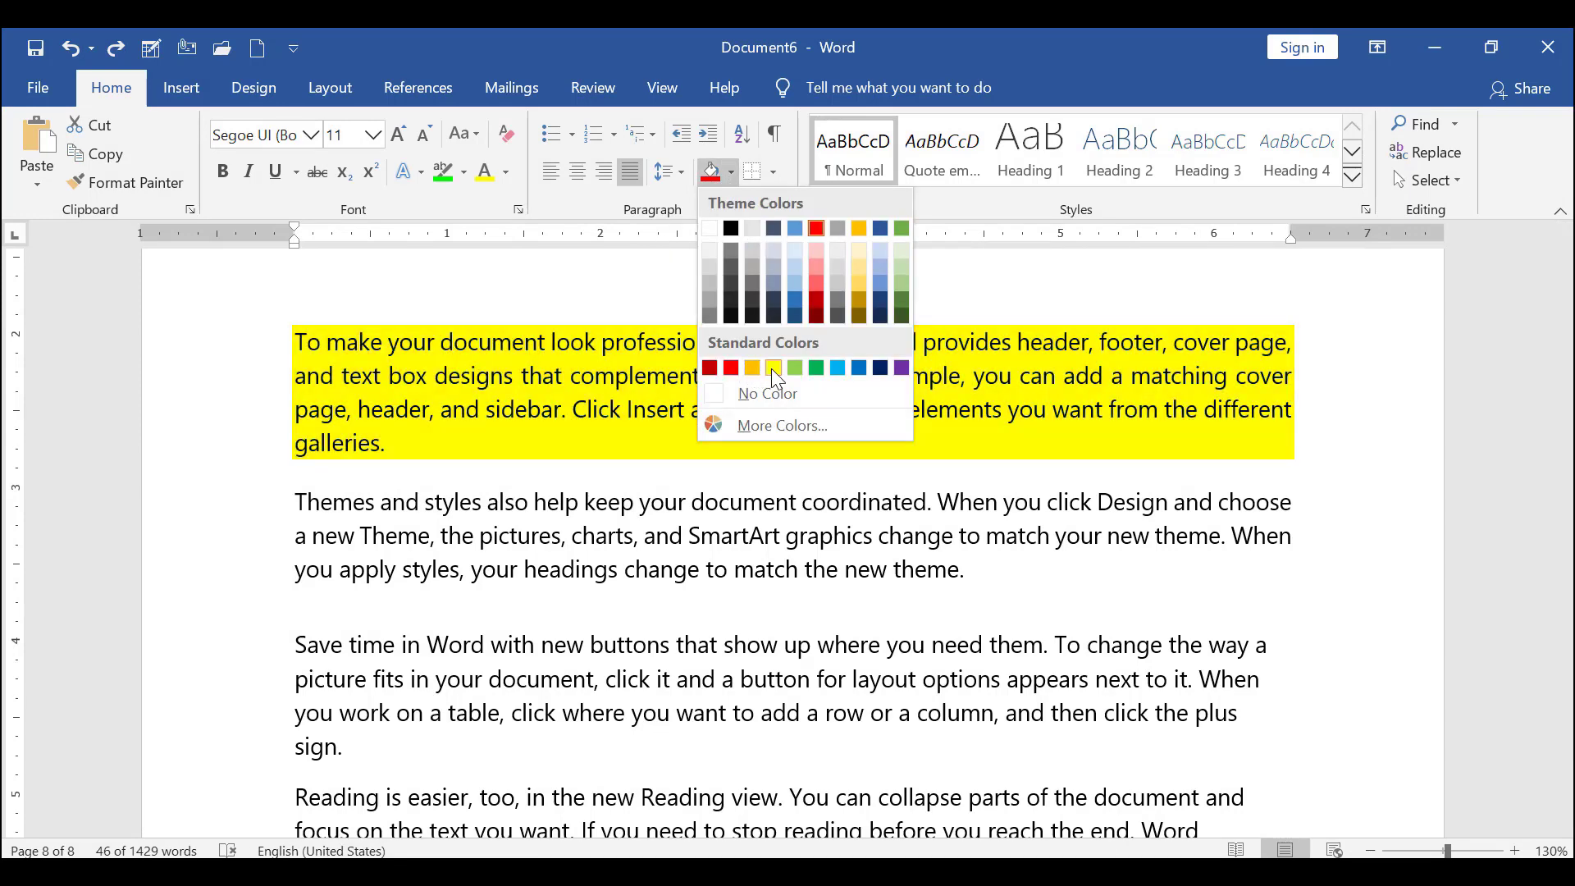
click(771, 367)
click(657, 478)
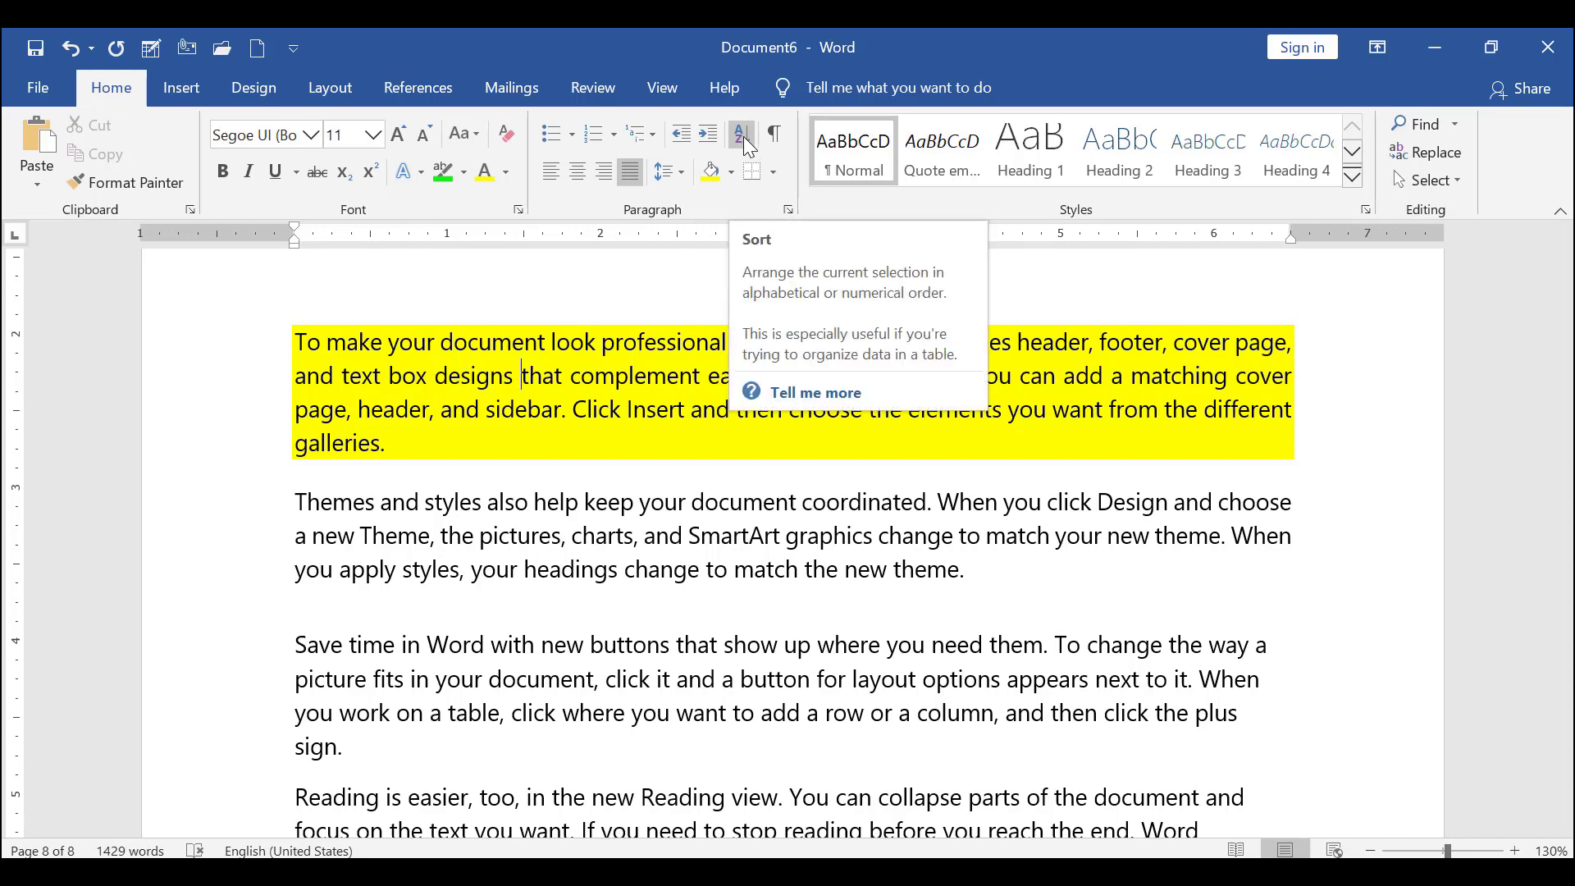
- Switch to Document5 and sort the list of single numbers 2 to 8 in ascending order
scroll(745, 637, down, 3)
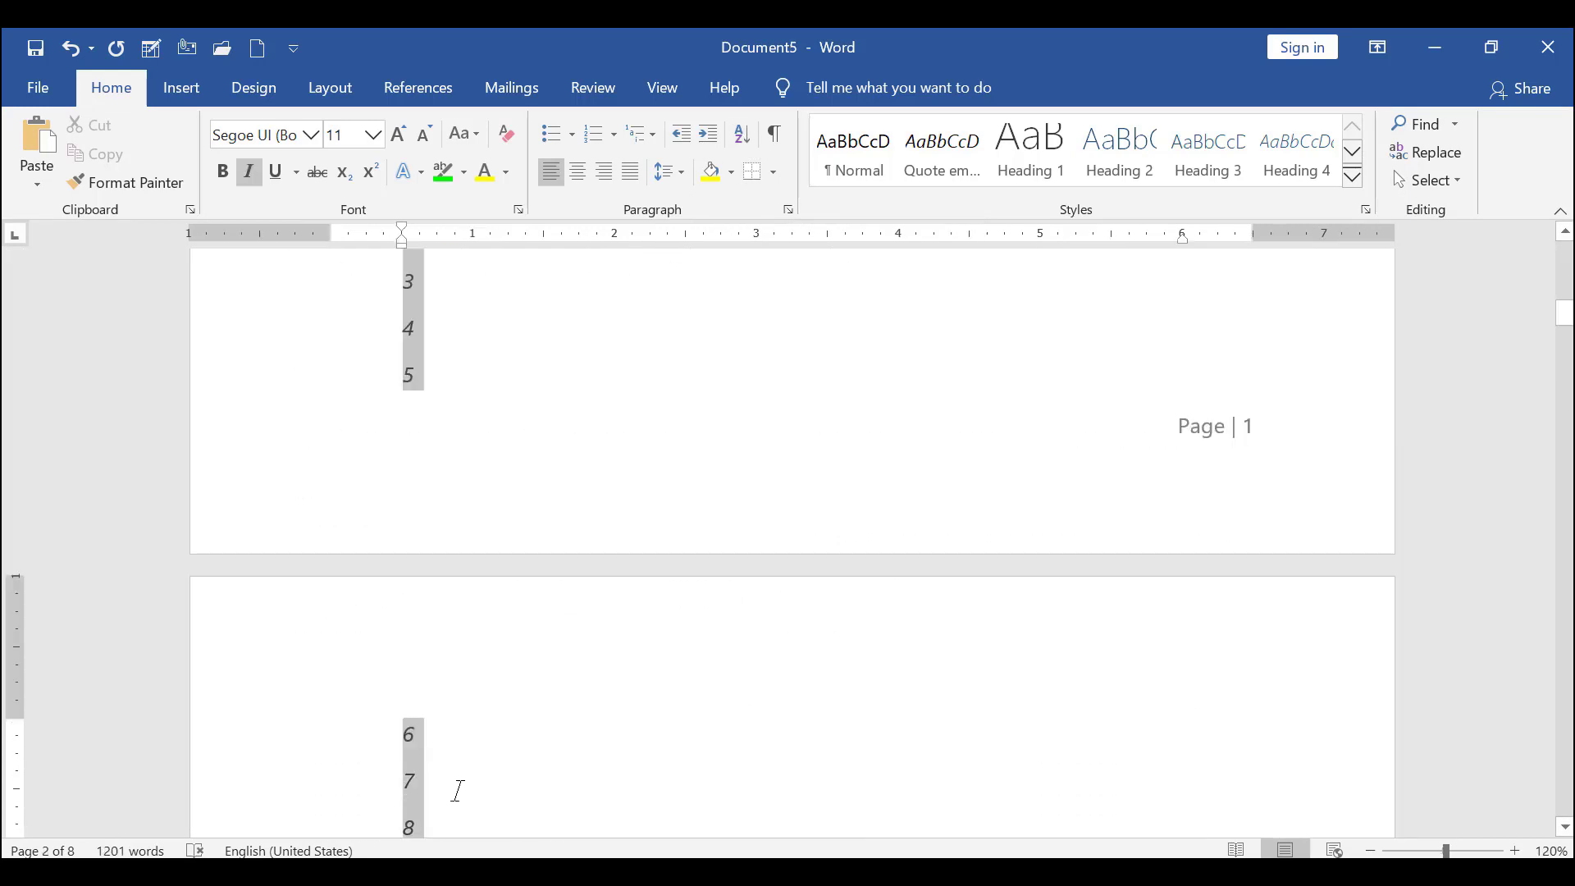
scroll(451, 723, down, 2)
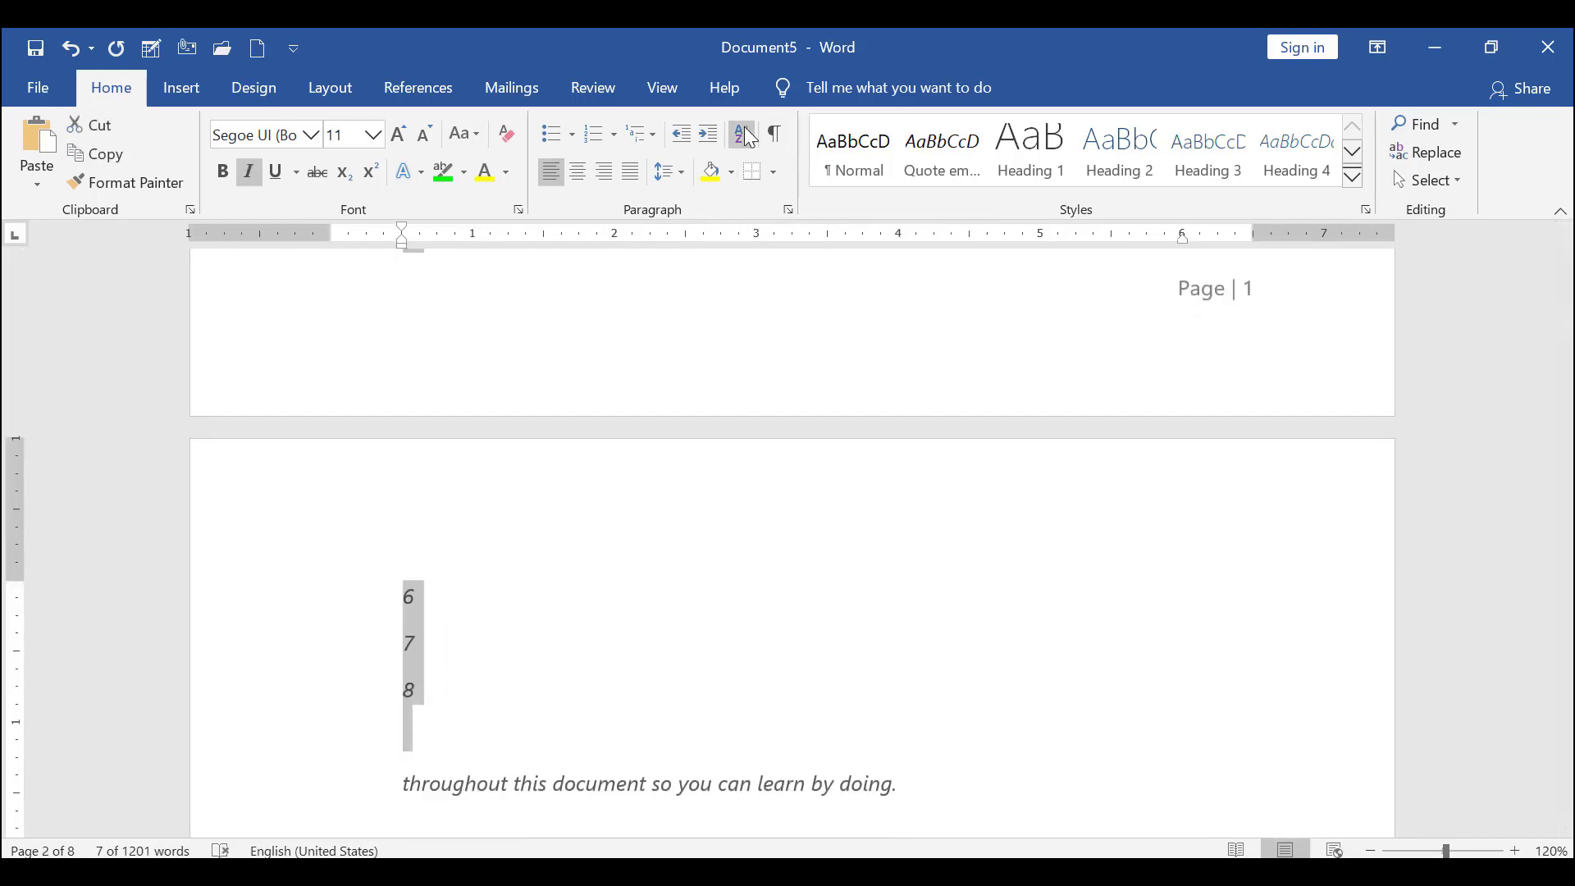
click(743, 135)
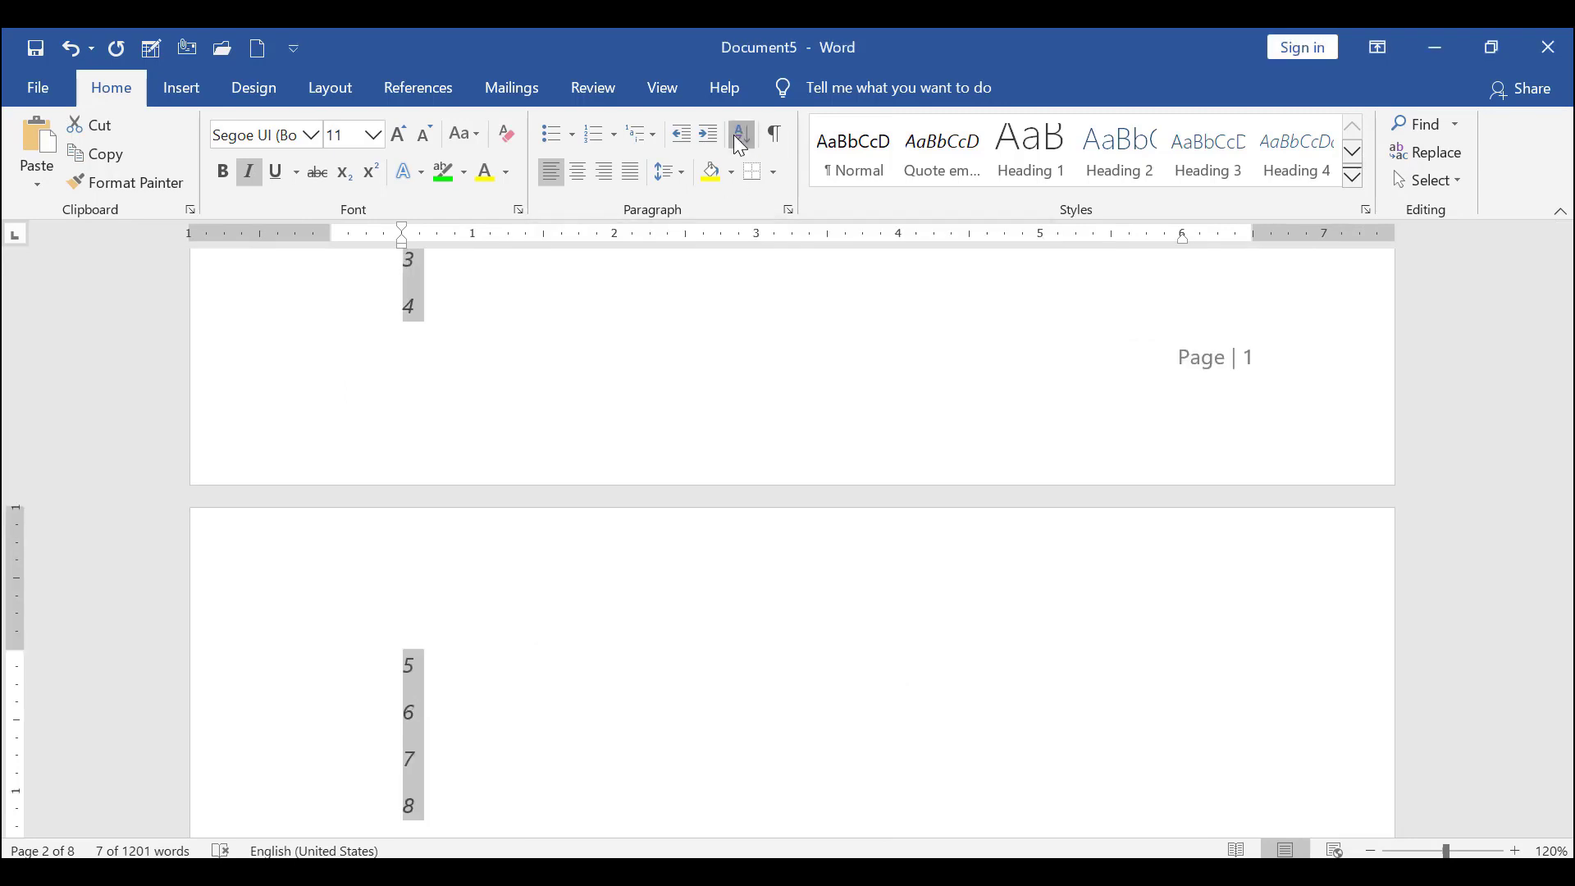
- Sort the list of numbers 2 to 8 by number in descending order and review the reordered list
click(738, 134)
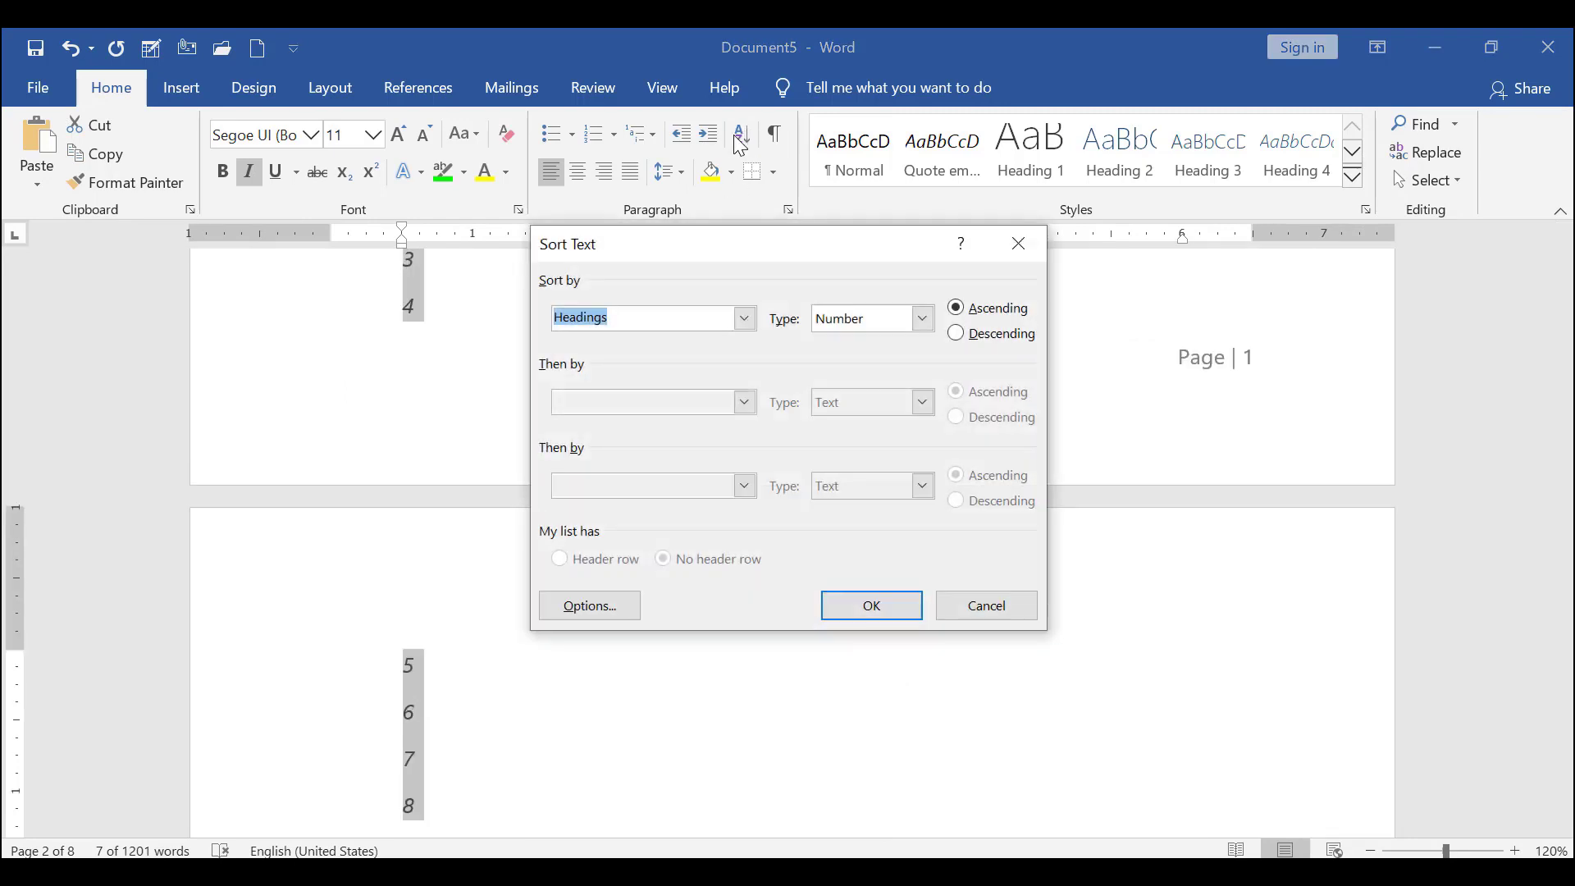
click(955, 333)
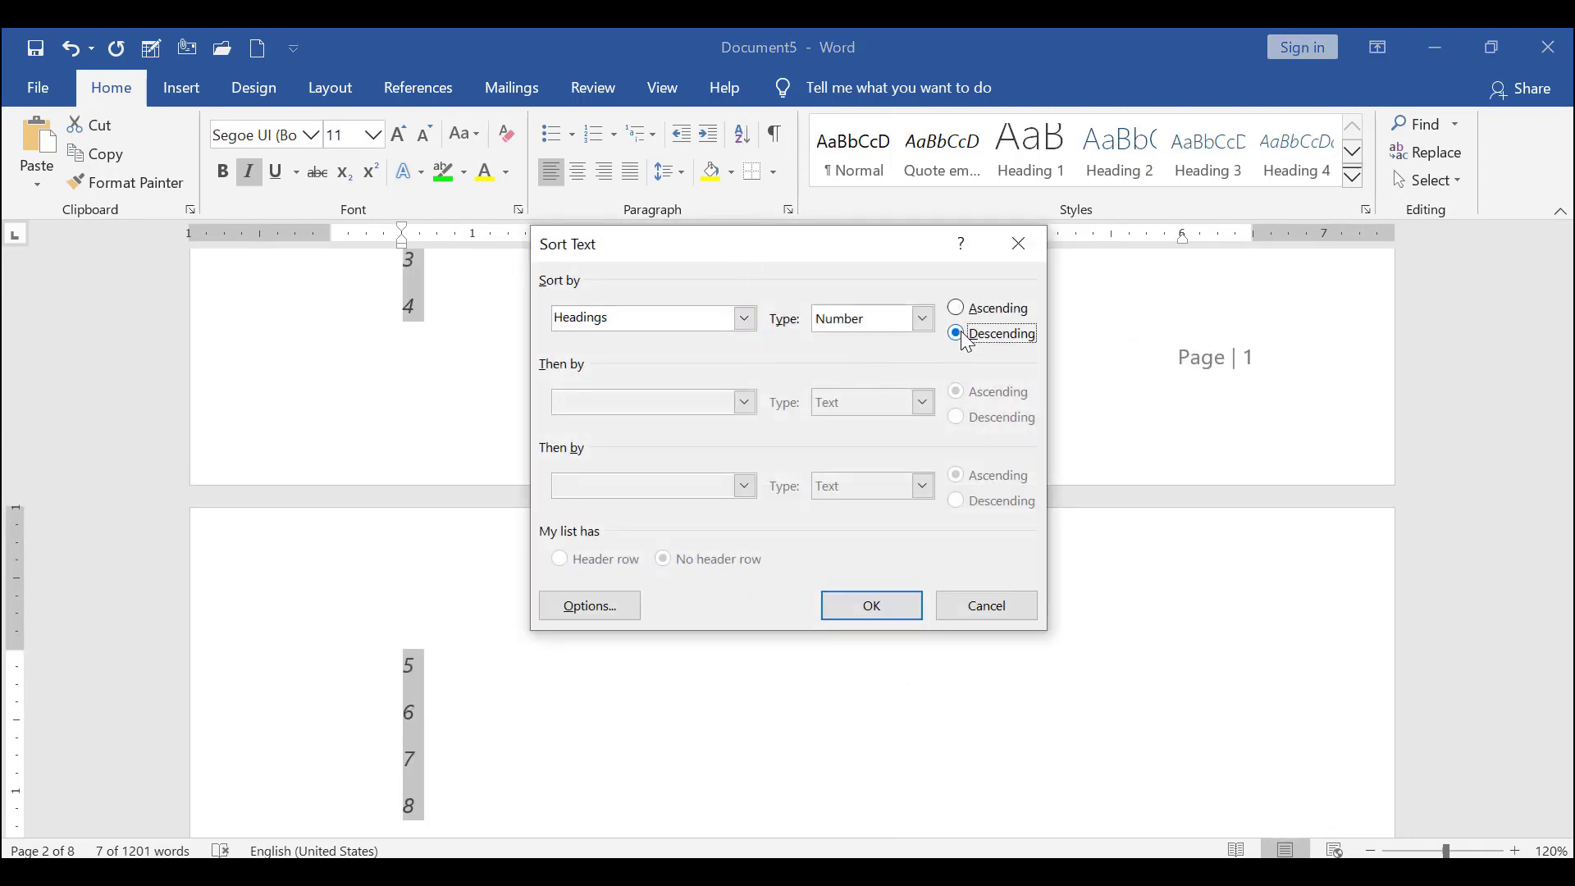
click(890, 604)
scroll(688, 591, up, 1)
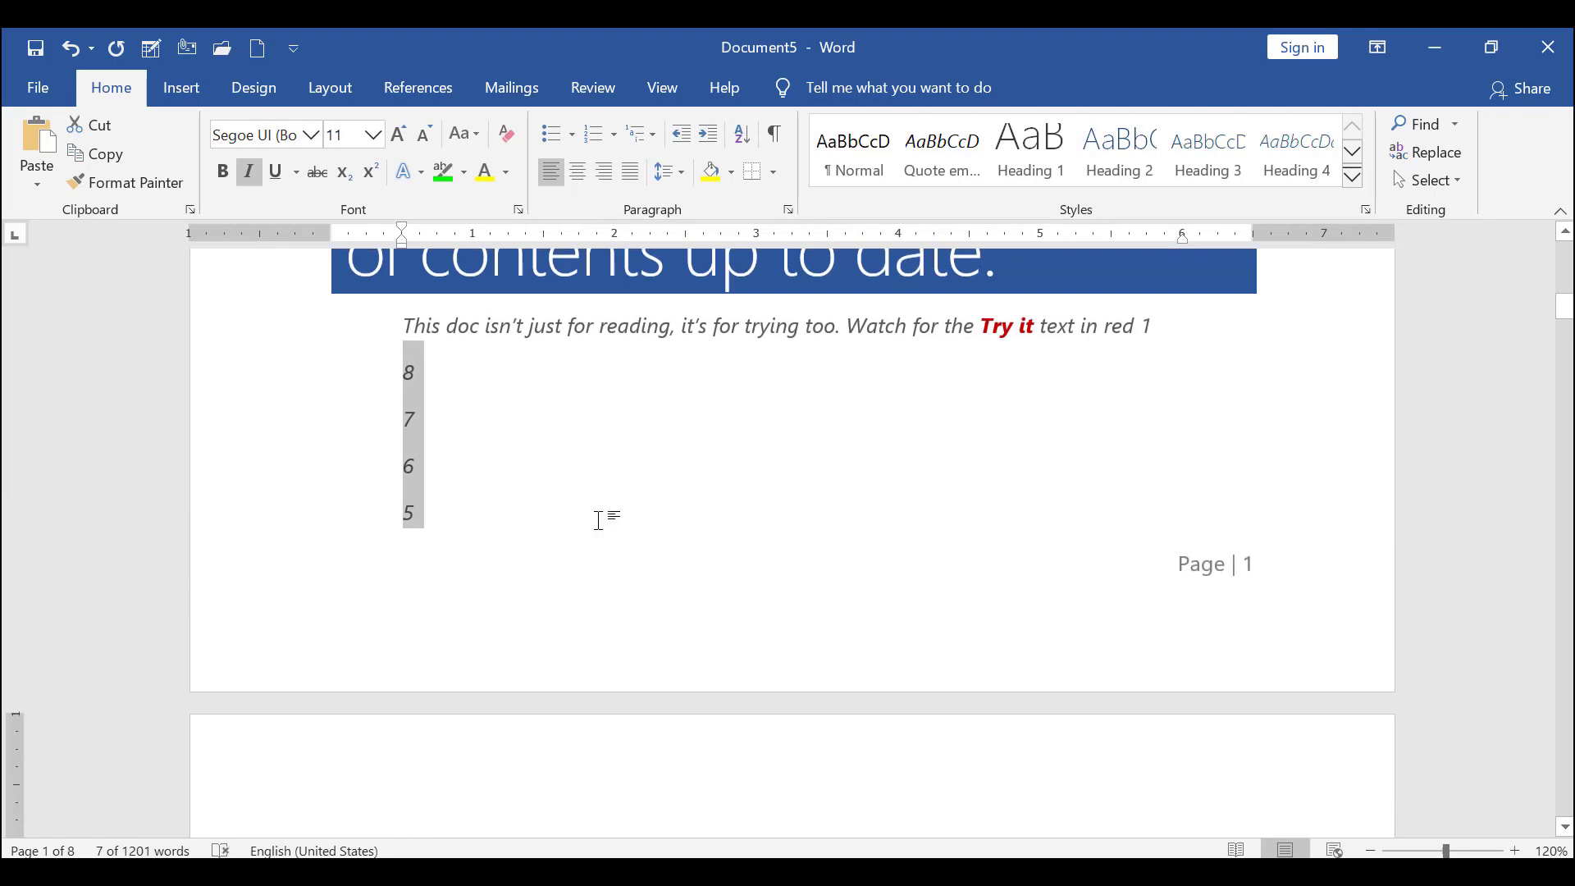
scroll(450, 513, down, 5)
scroll(451, 521, down, 1)
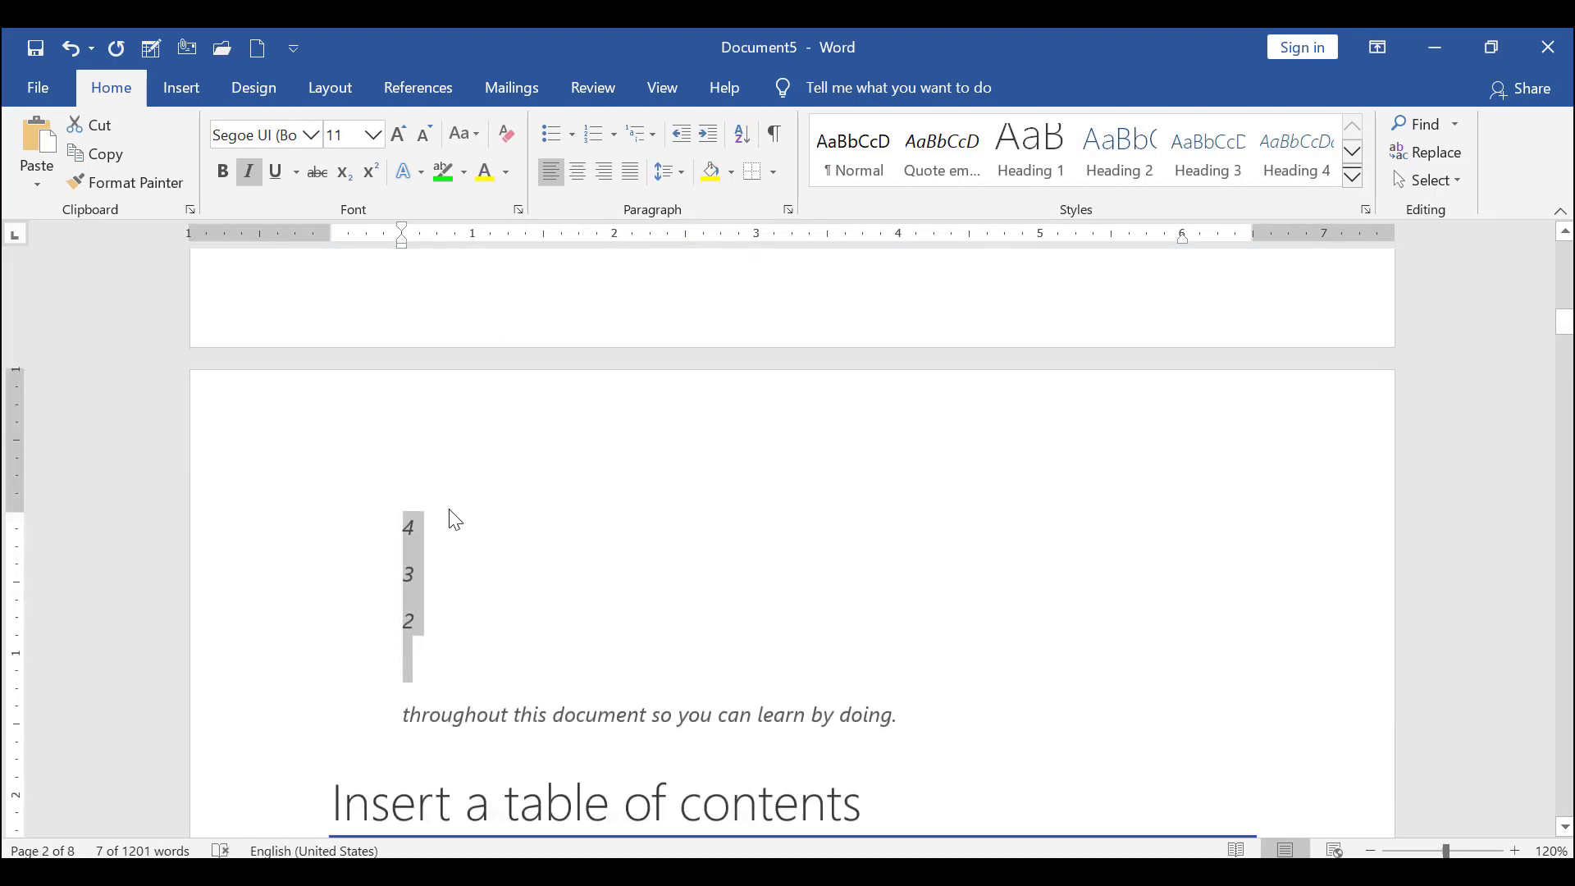
scroll(457, 517, up, 6)
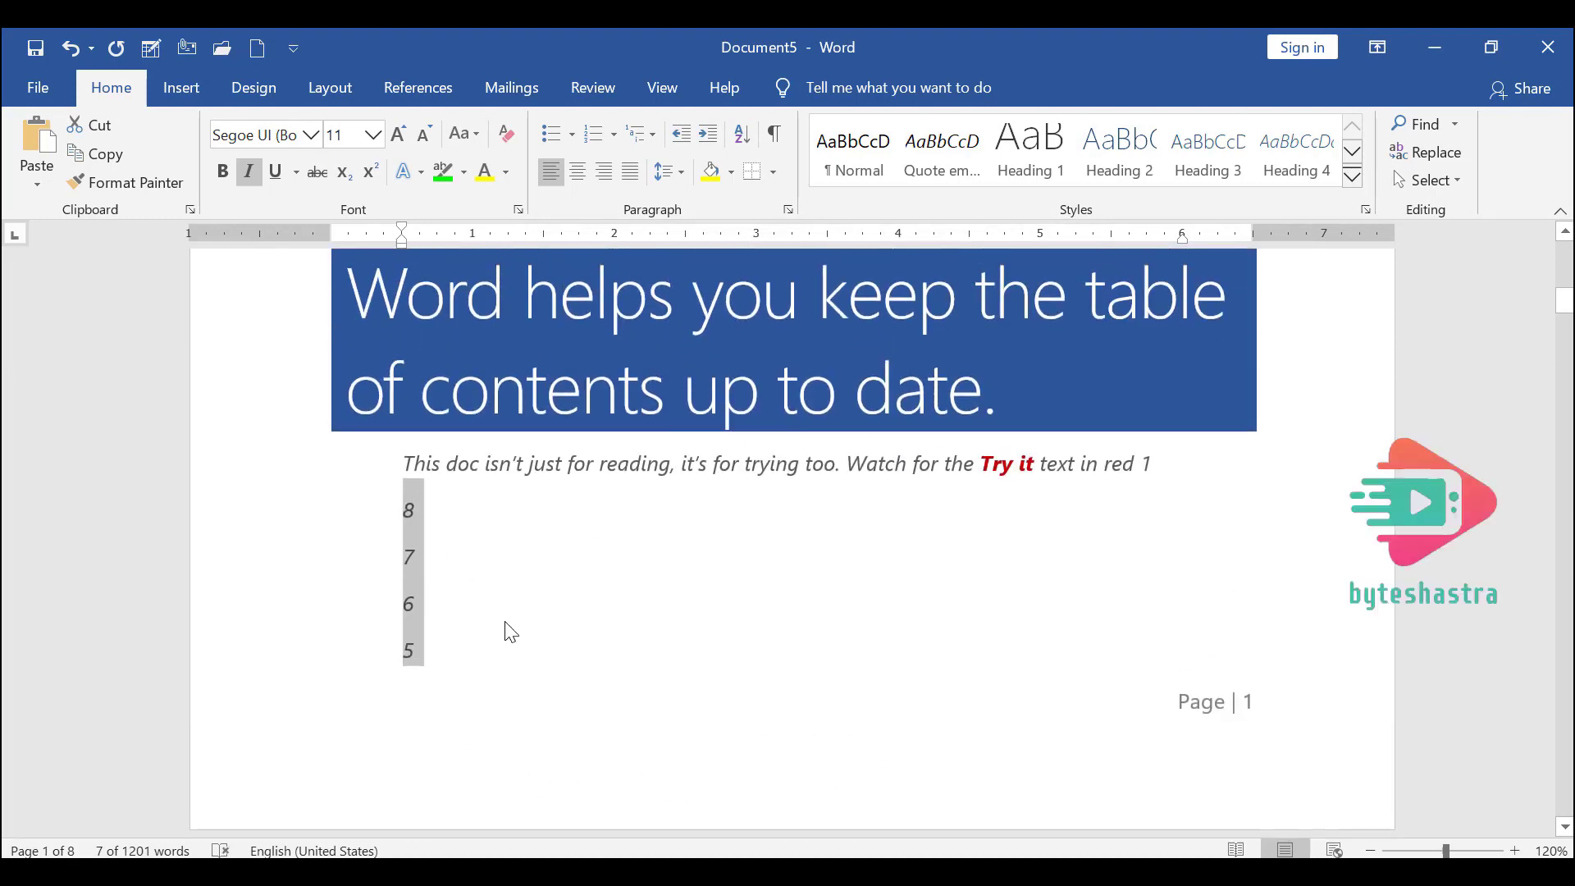
scroll(509, 605, down, 3)
scroll(509, 605, down, 3)
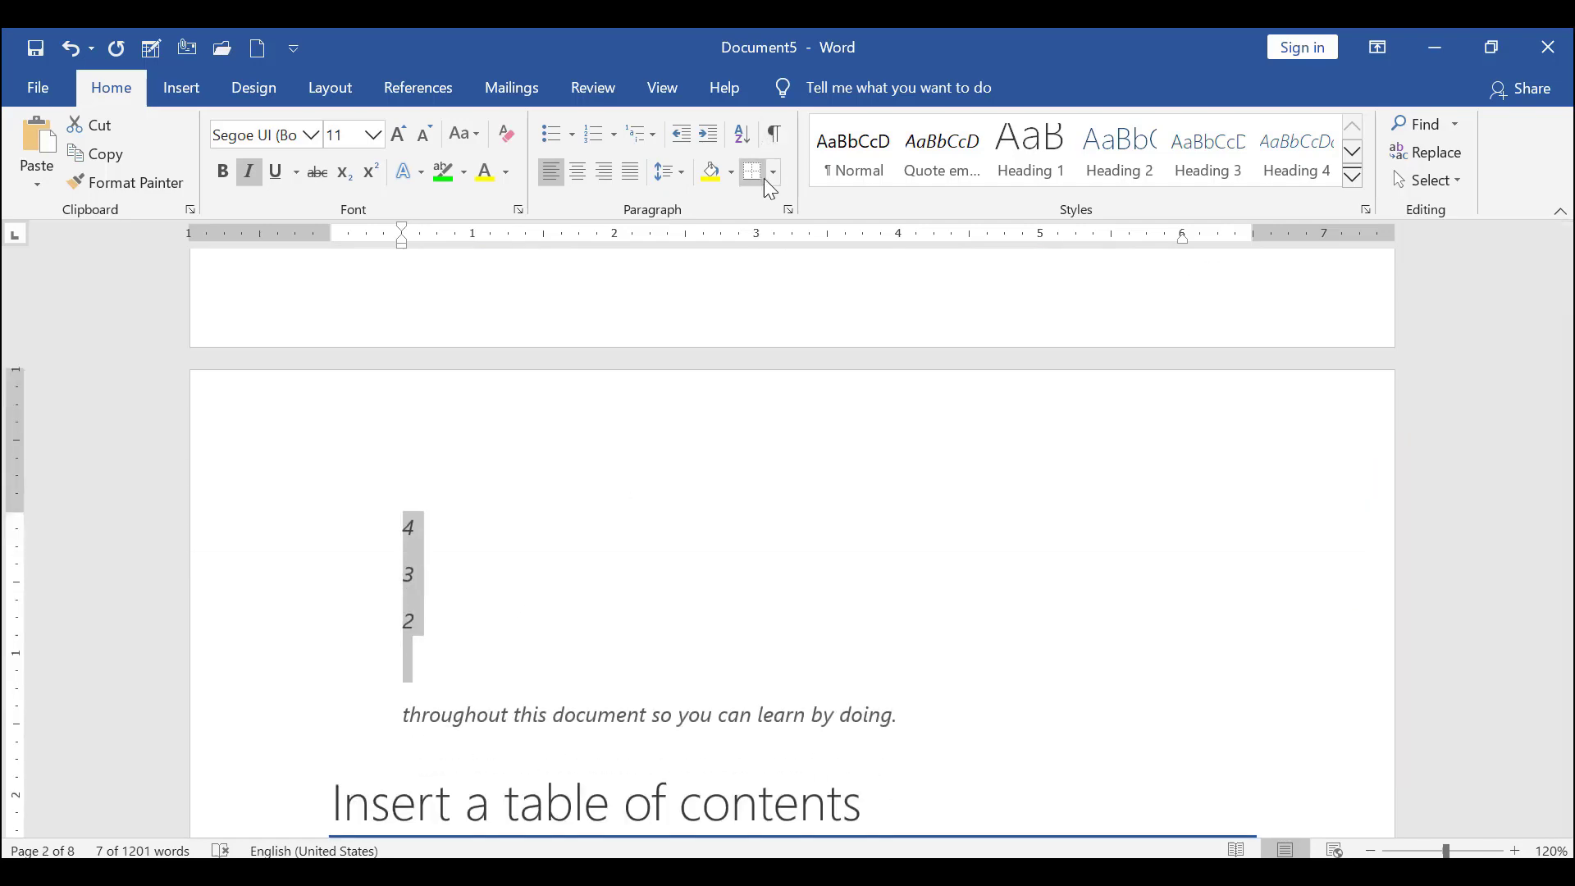
- Apply All Borders to the paragraph beginning "You can't delete a TOC" under the "Remove a TOC" heading
scroll(574, 527, up, 15)
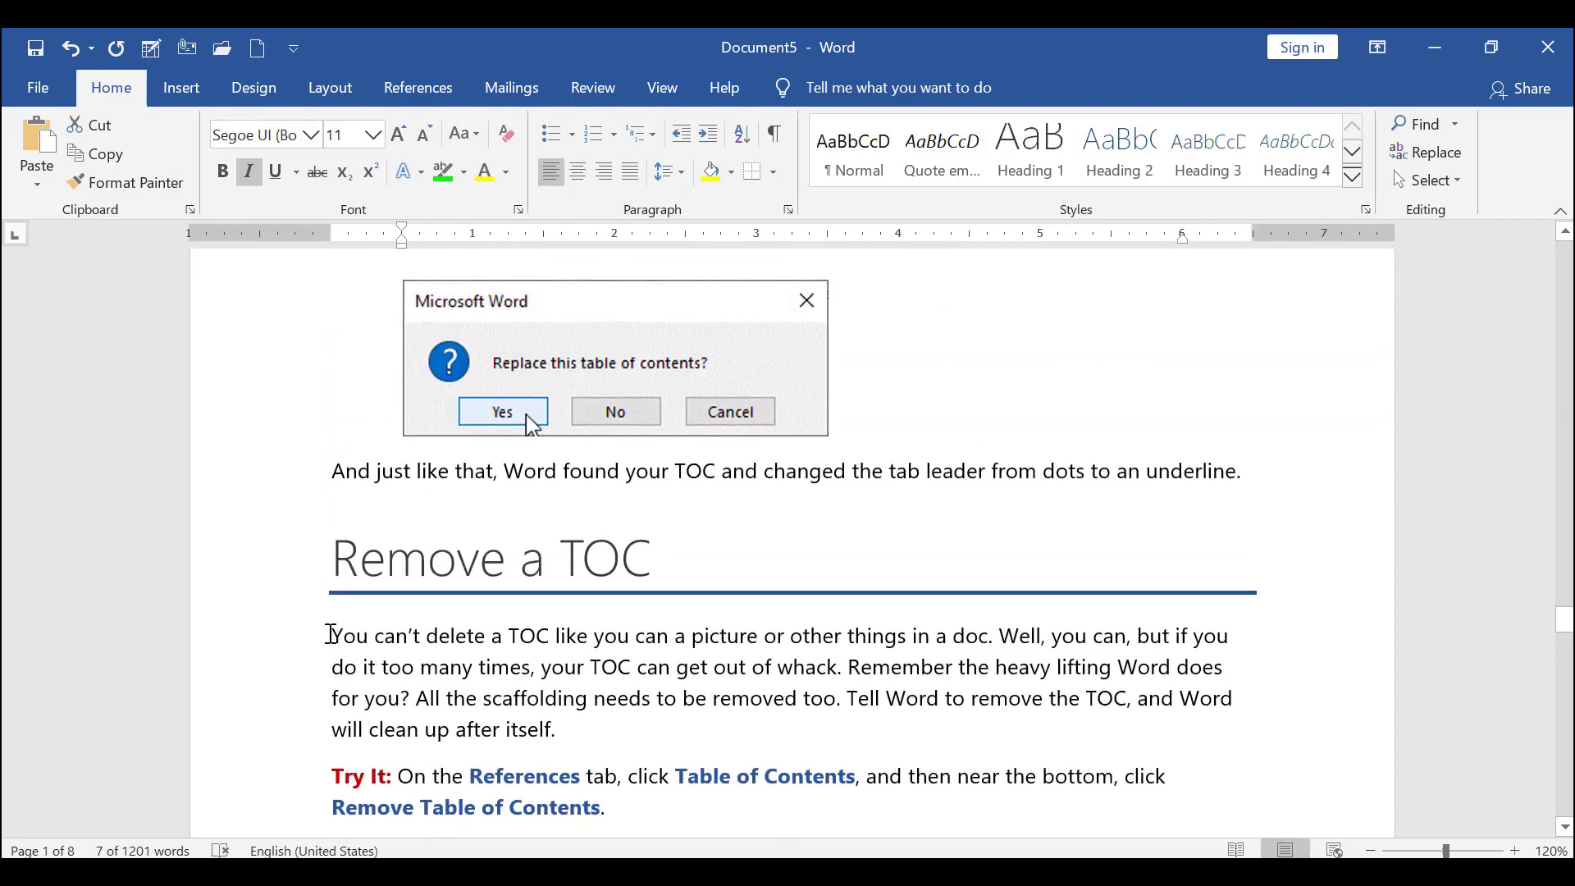
drag(329, 634, 557, 729)
click(773, 171)
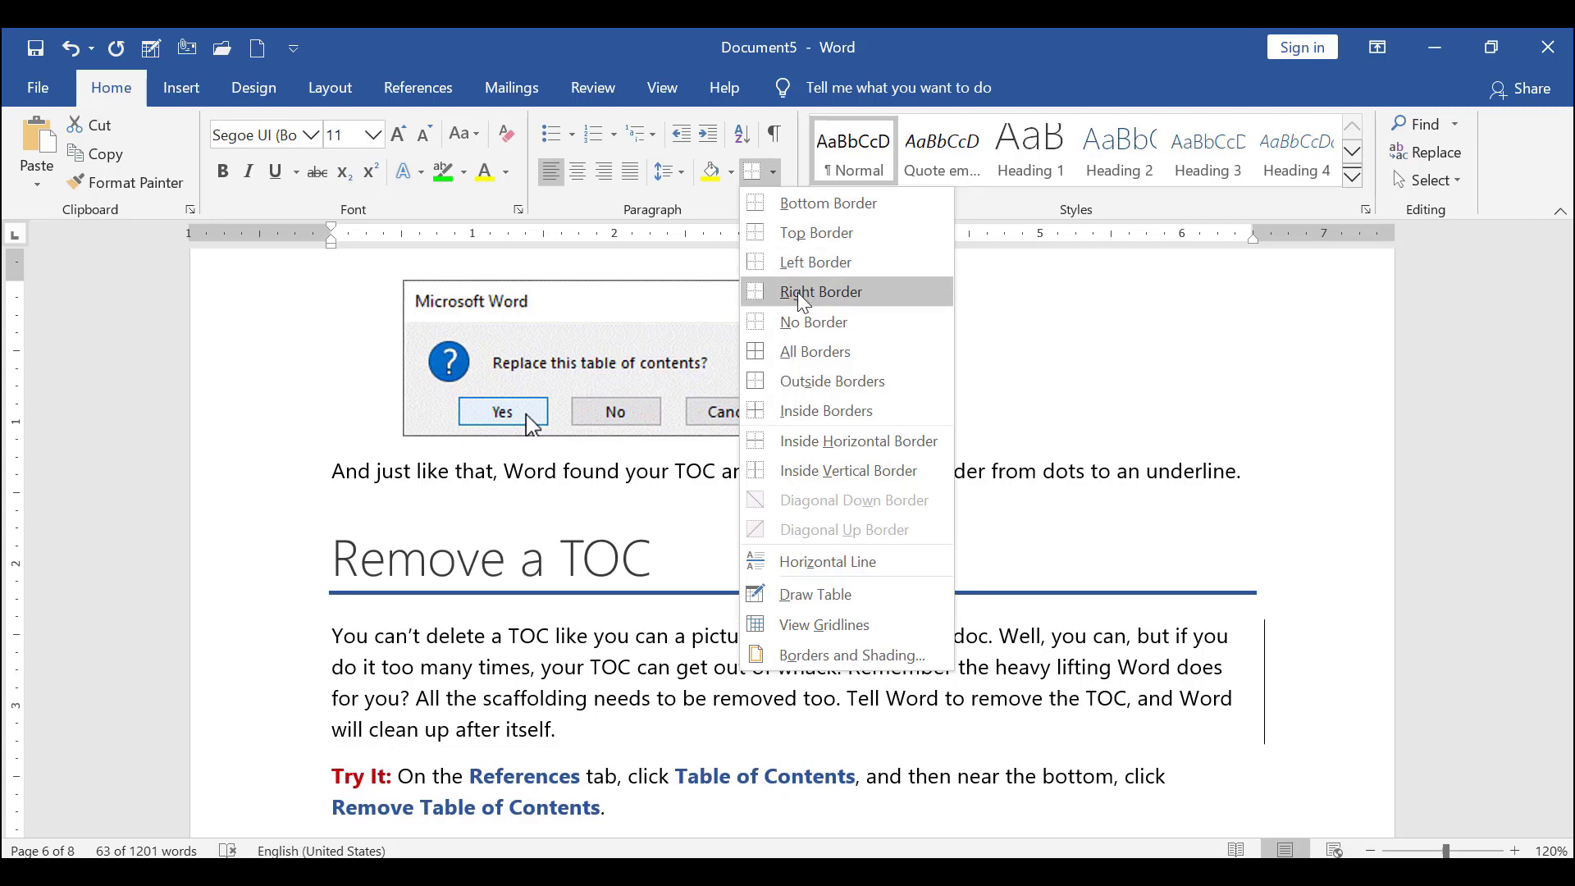
click(818, 361)
scroll(617, 643, down, 2)
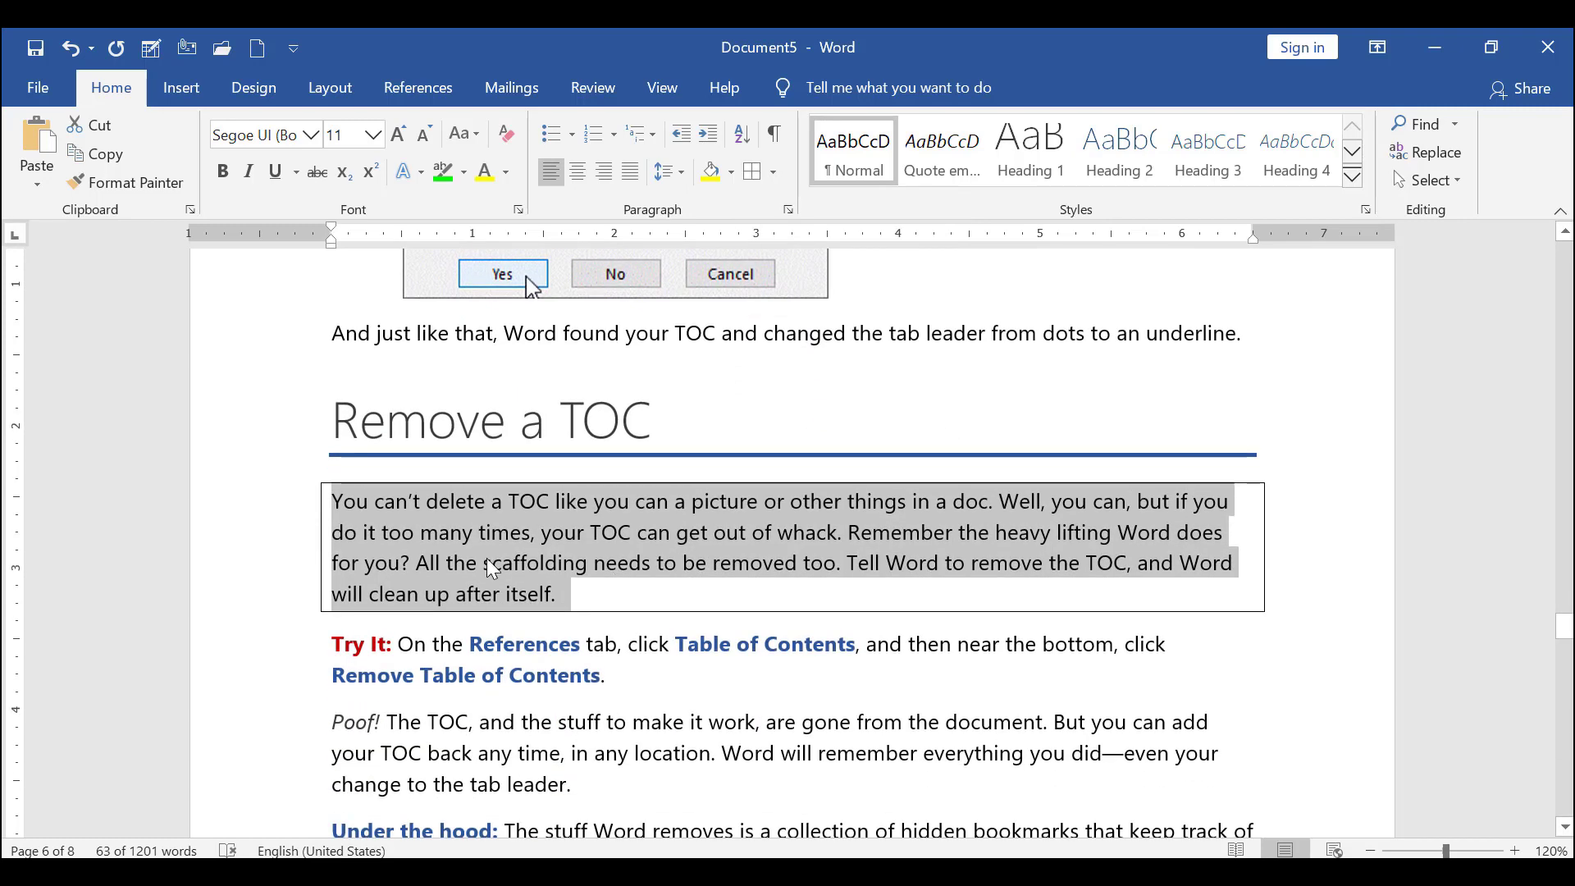
click(485, 562)
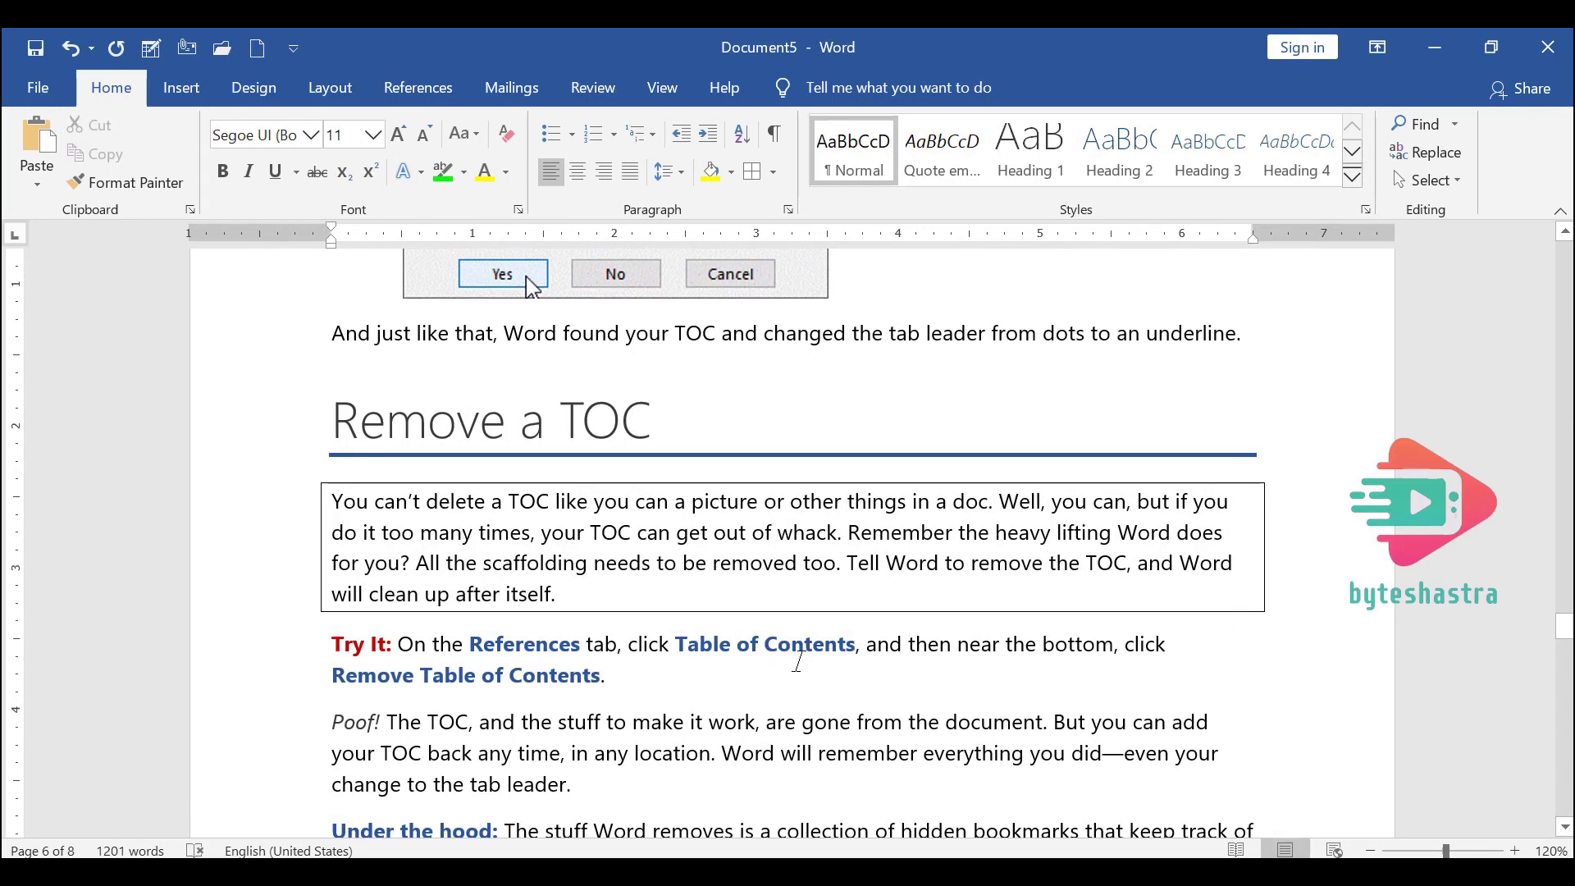
- Switch back to Document6 and go to the yellow-shaded paragraph
scroll(1282, 549, down, 5)
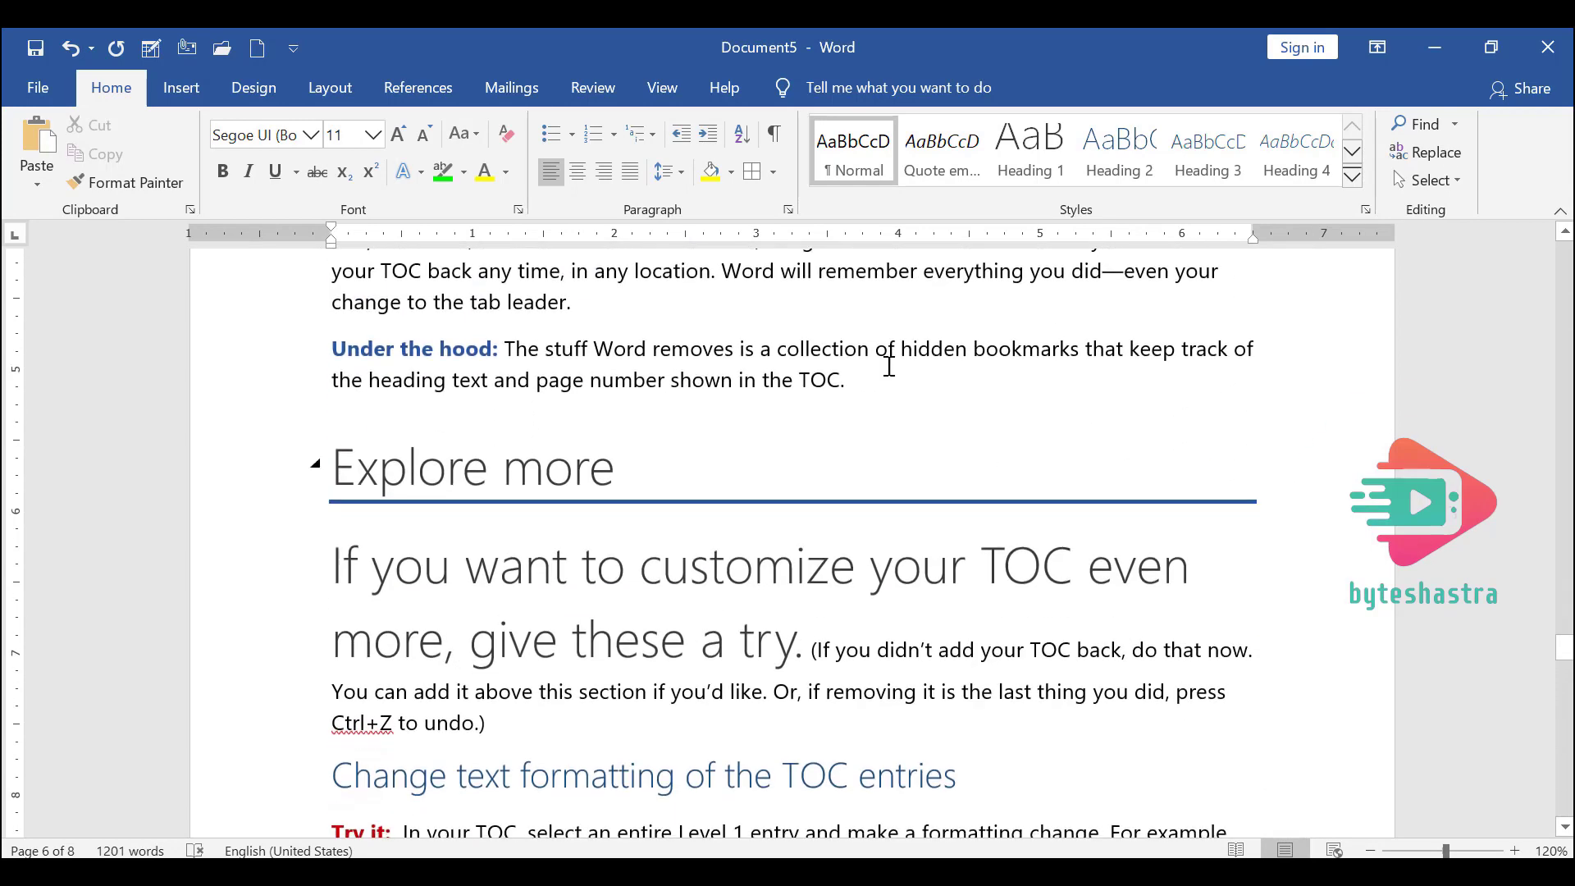
scroll(1062, 506, down, 3)
mouse_move(904, 814)
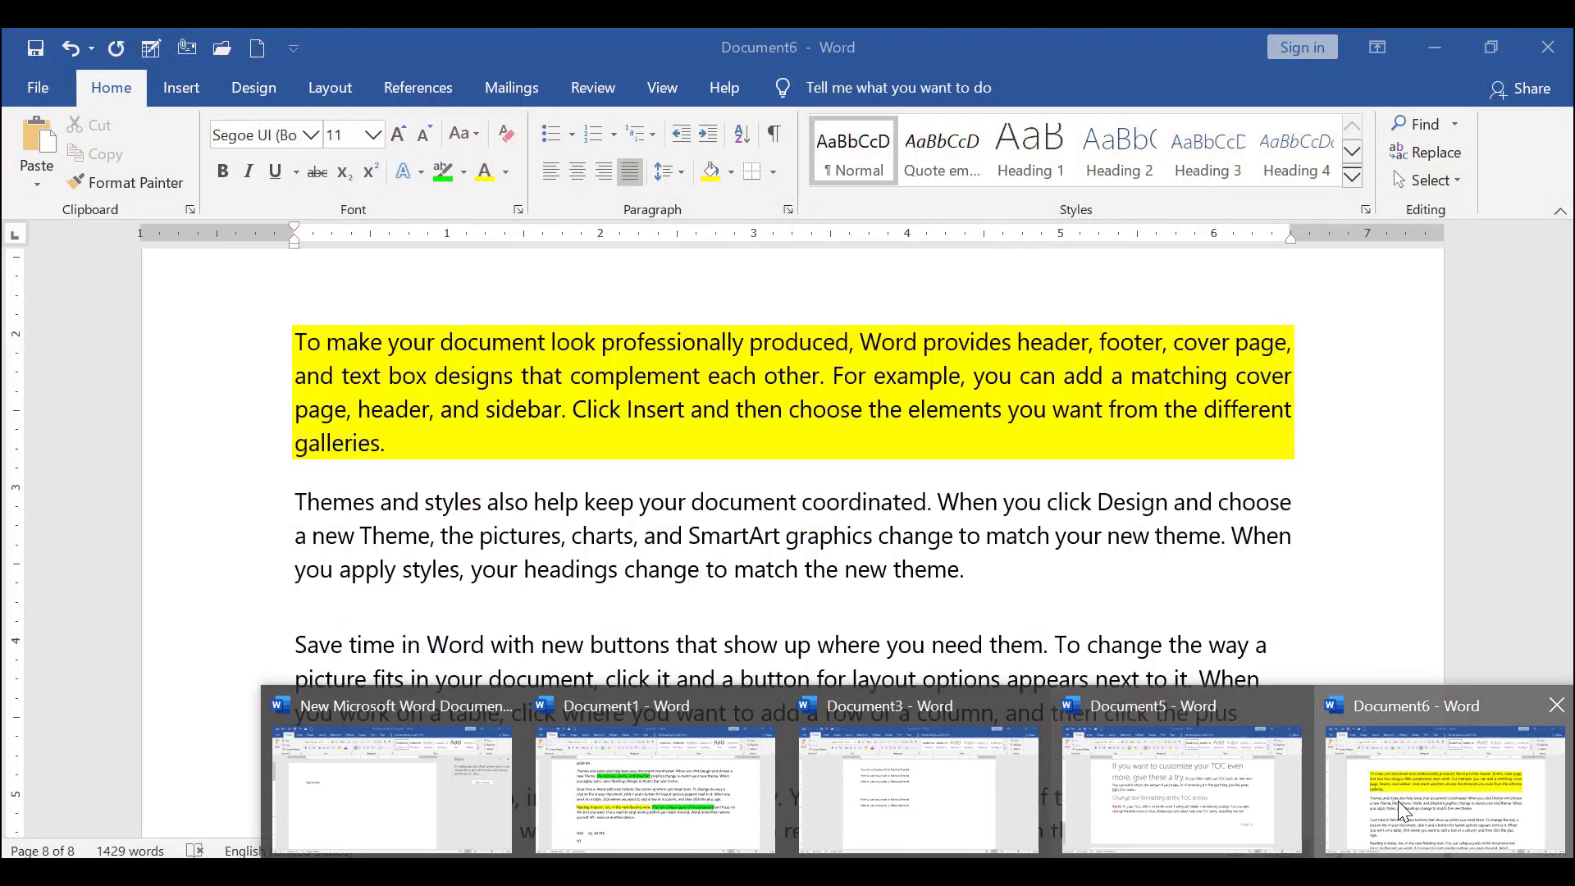
click(1397, 800)
scroll(352, 289, down, 4)
scroll(345, 411, up, 5)
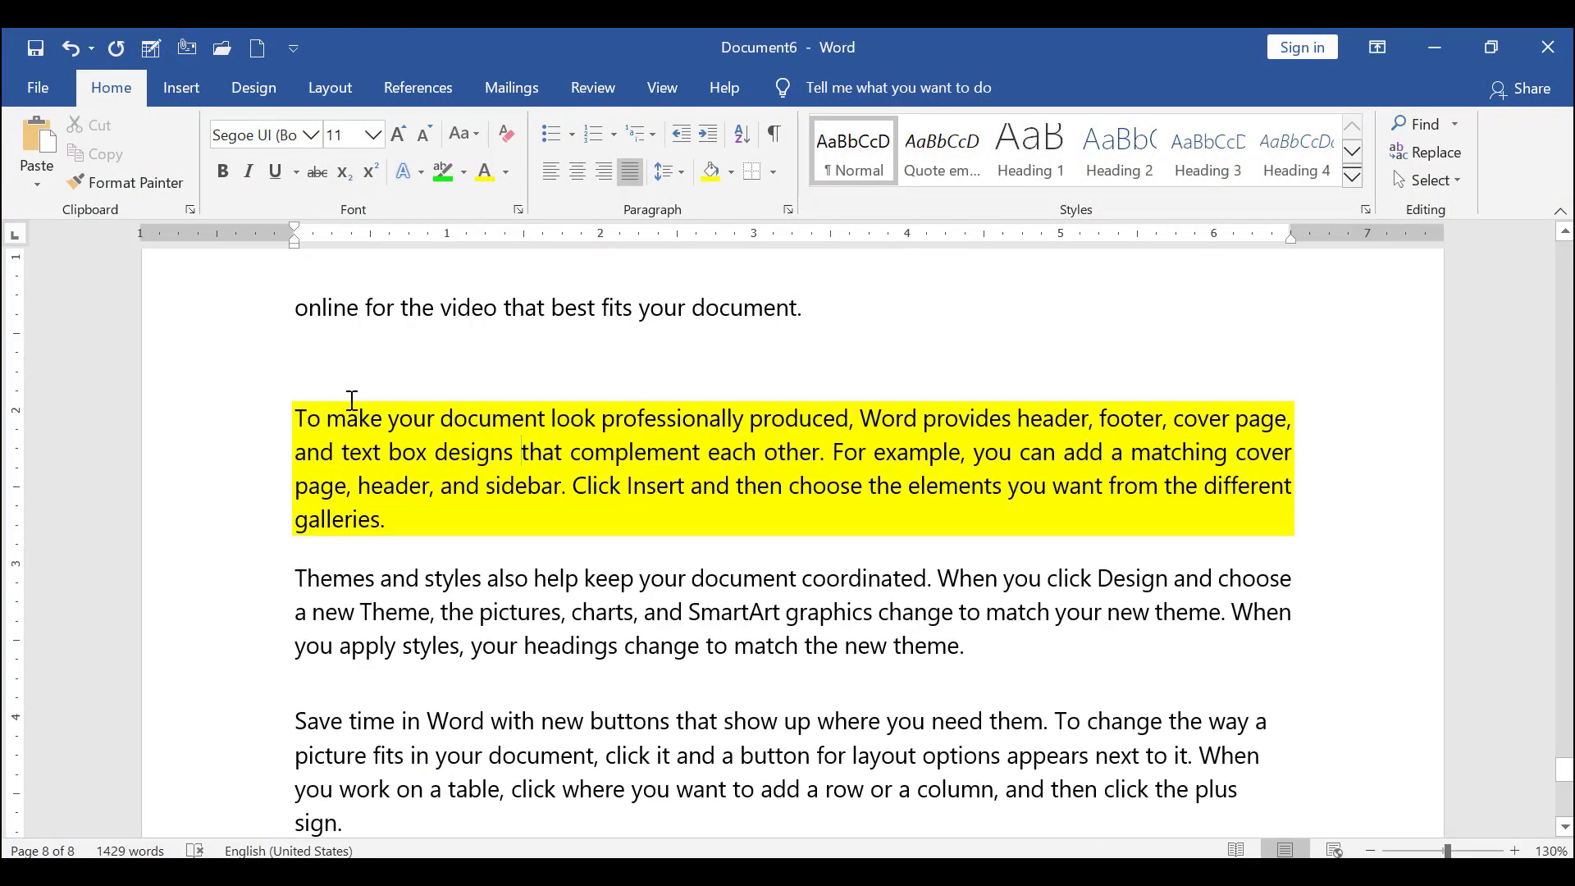
- Apply All Borders to the last three paragraphs, from "Themes and styles also help" through "Reading is easier, too"
scroll(321, 365, down, 2)
drag(295, 342, 942, 697)
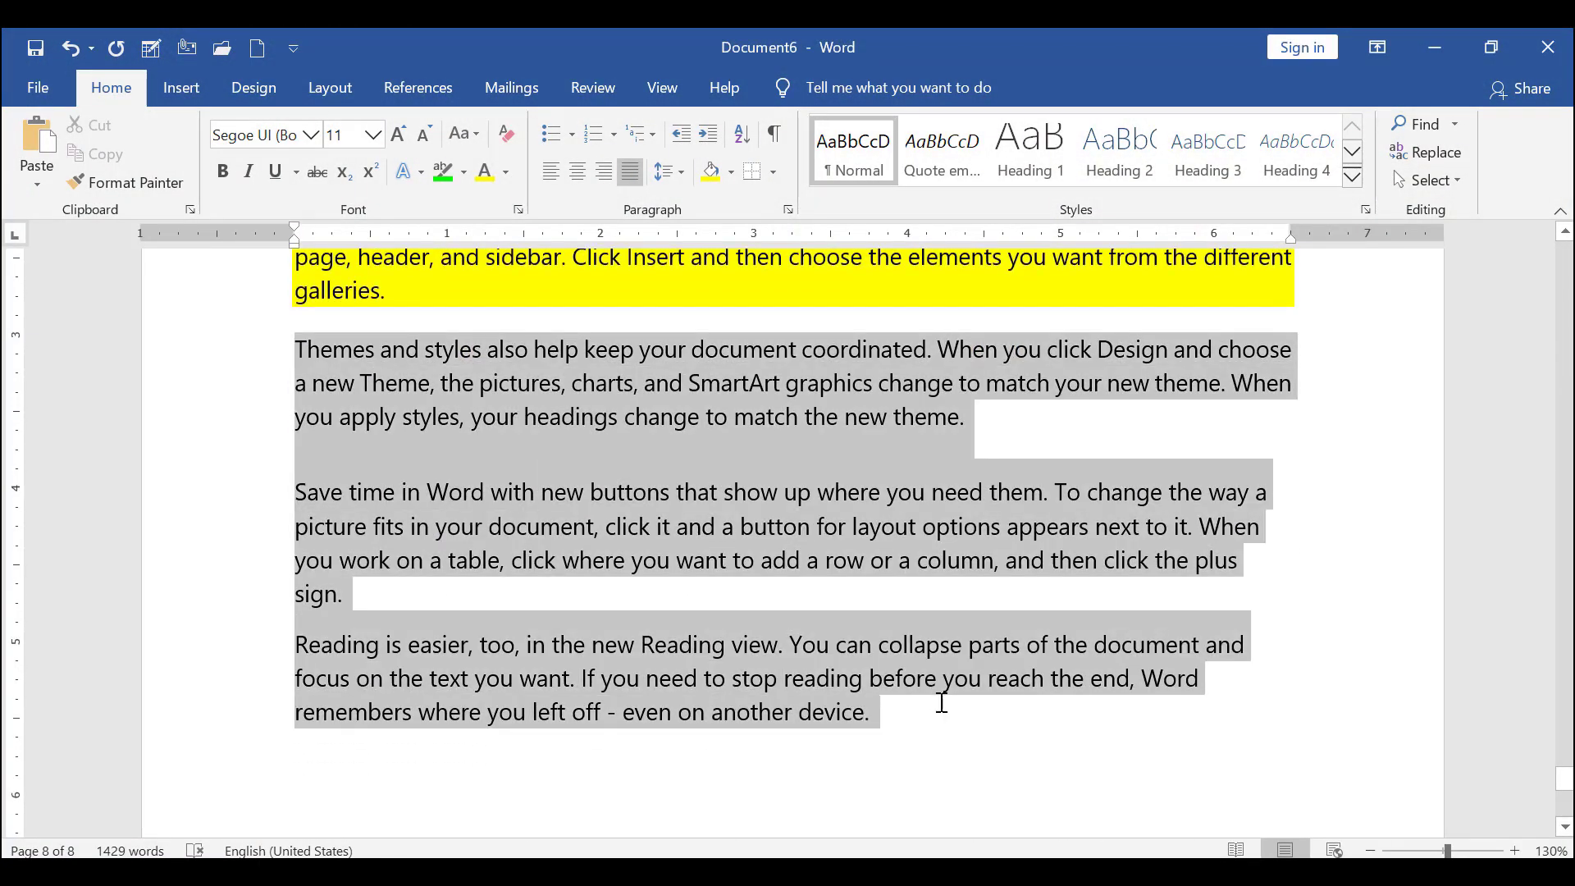
click(771, 173)
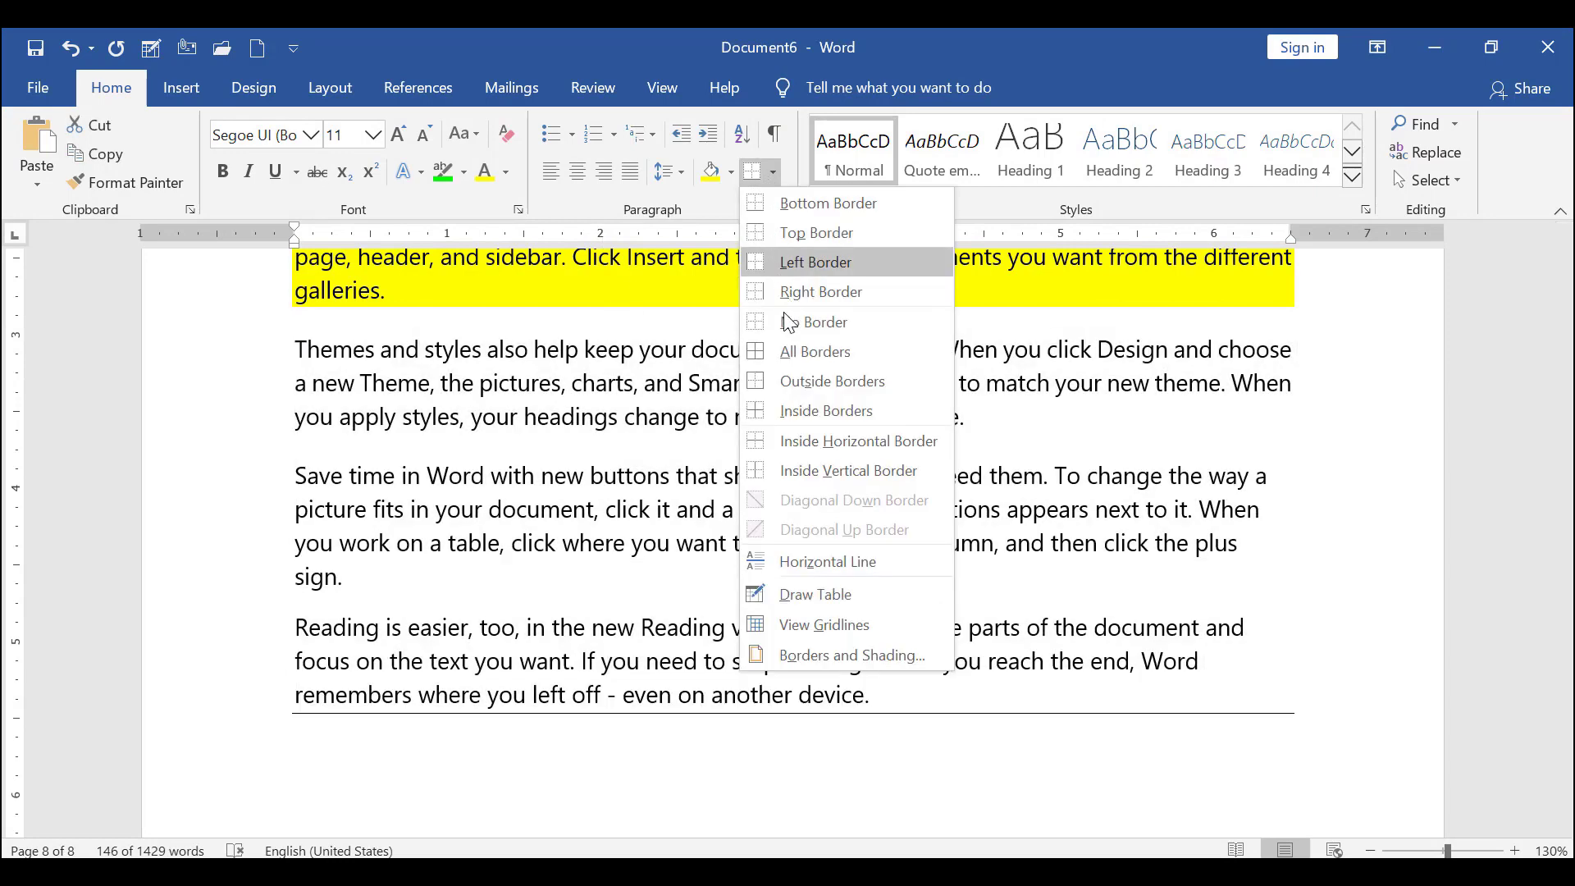
click(801, 351)
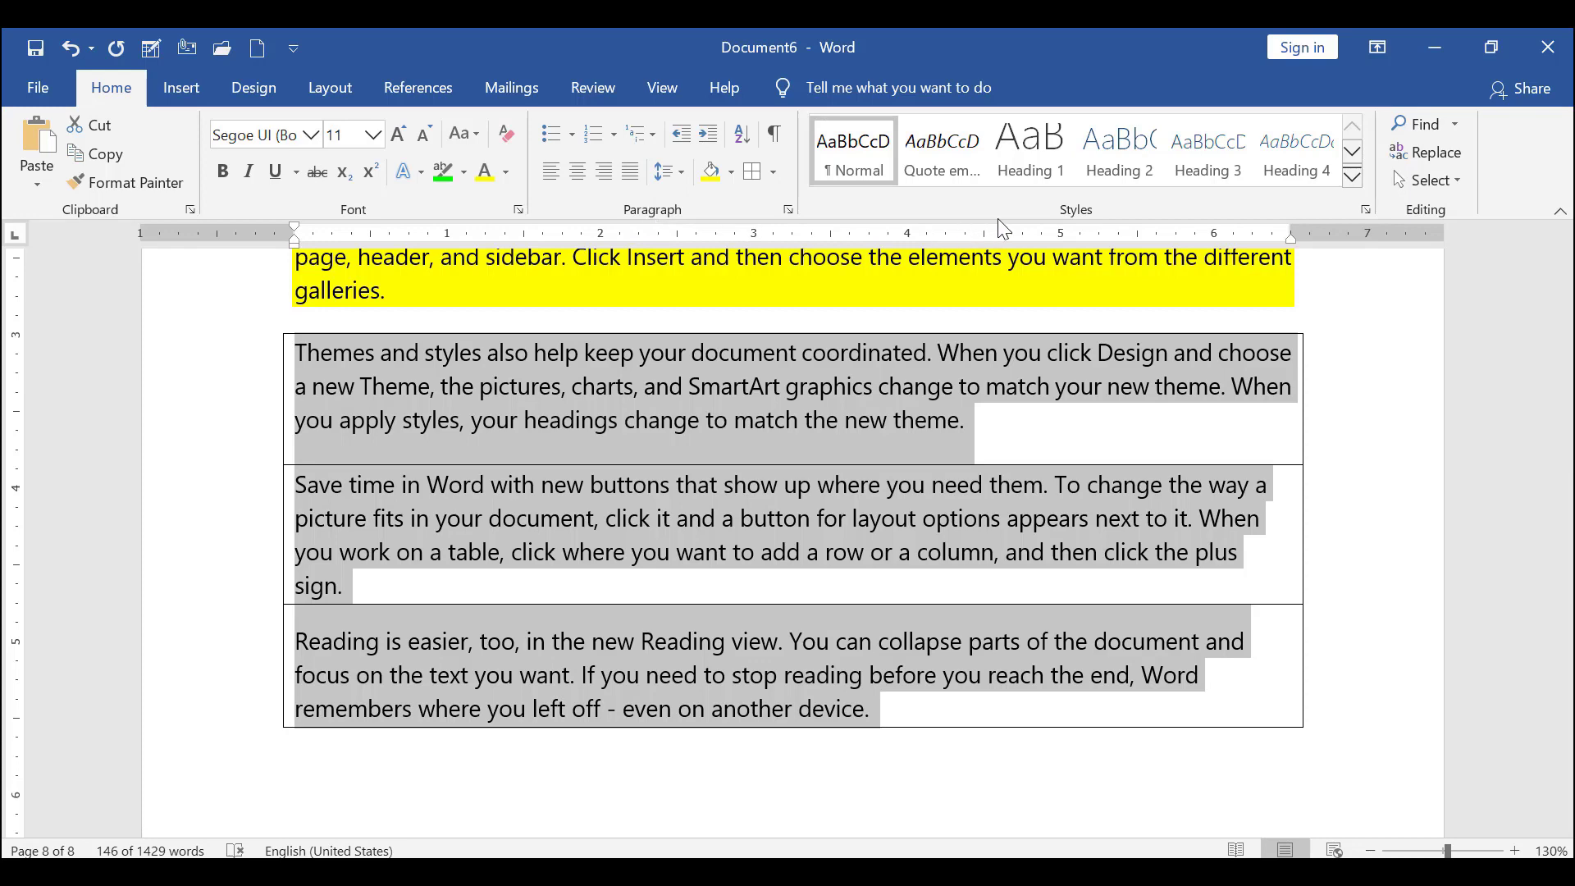
click(792, 356)
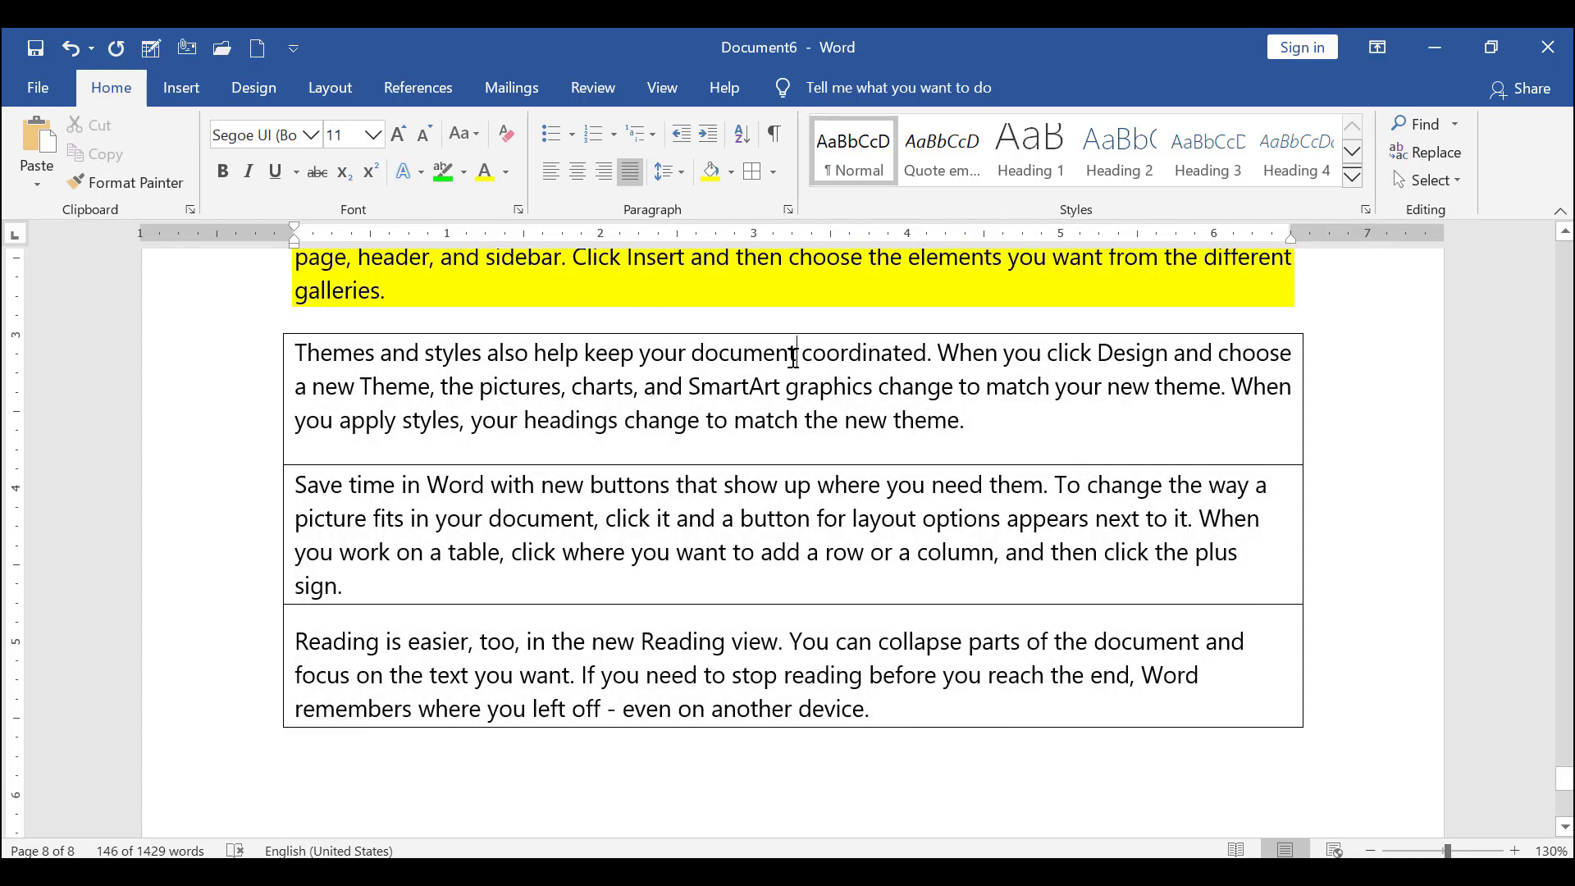
scroll(793, 358, up, 1)
scroll(463, 429, down, 1)
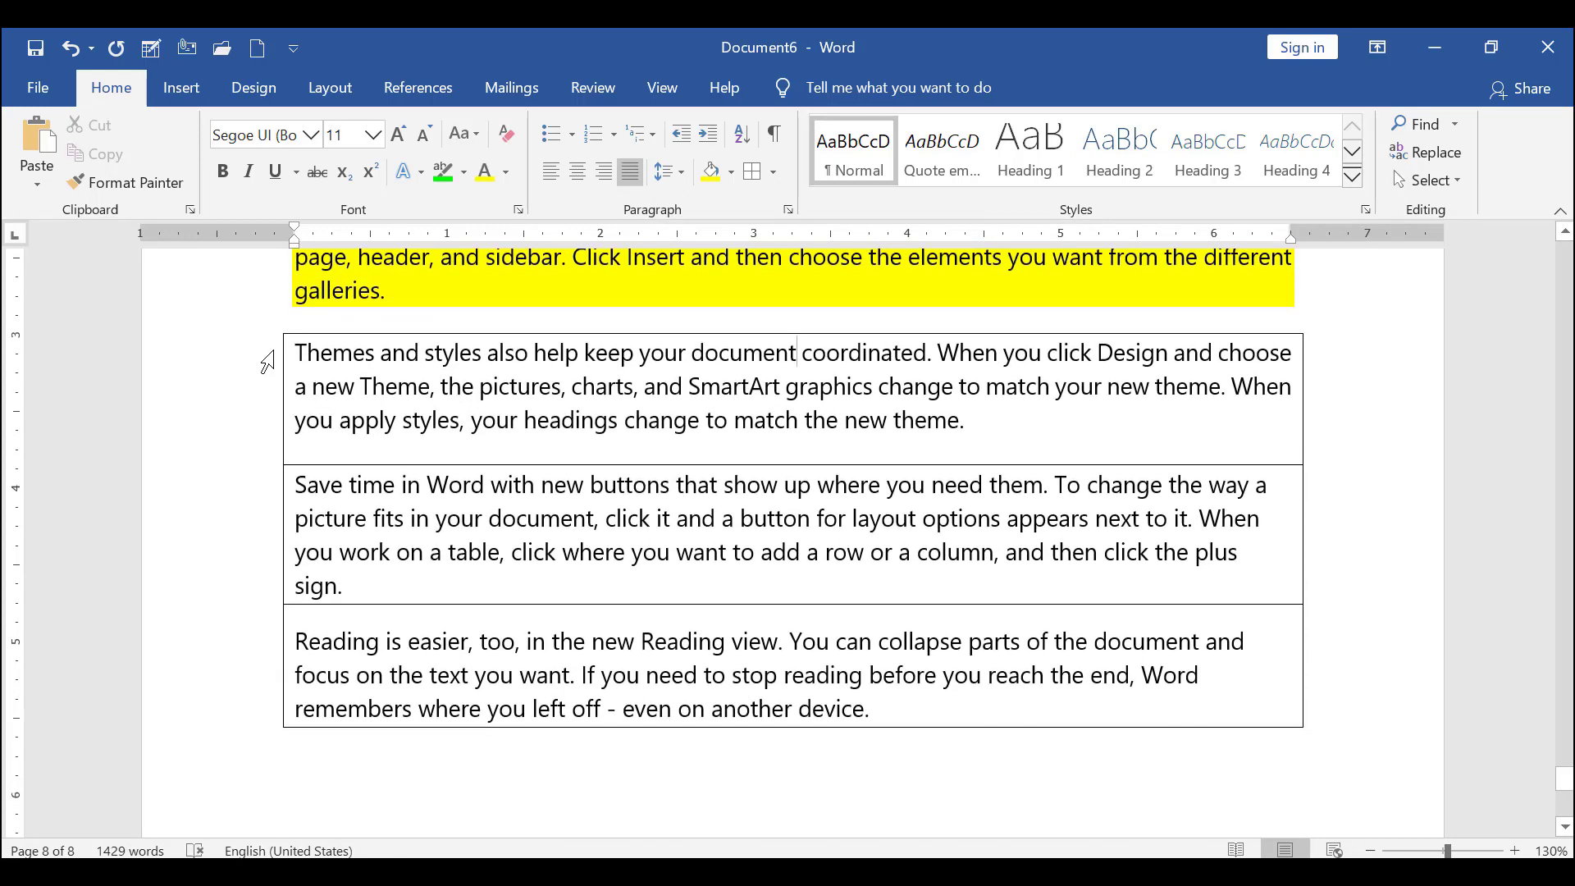
- Apply the "Quote em..." style to the paragraphs beginning "Themes and styles" and "Save time in Word" and browse further styles
drag(301, 351, 1165, 556)
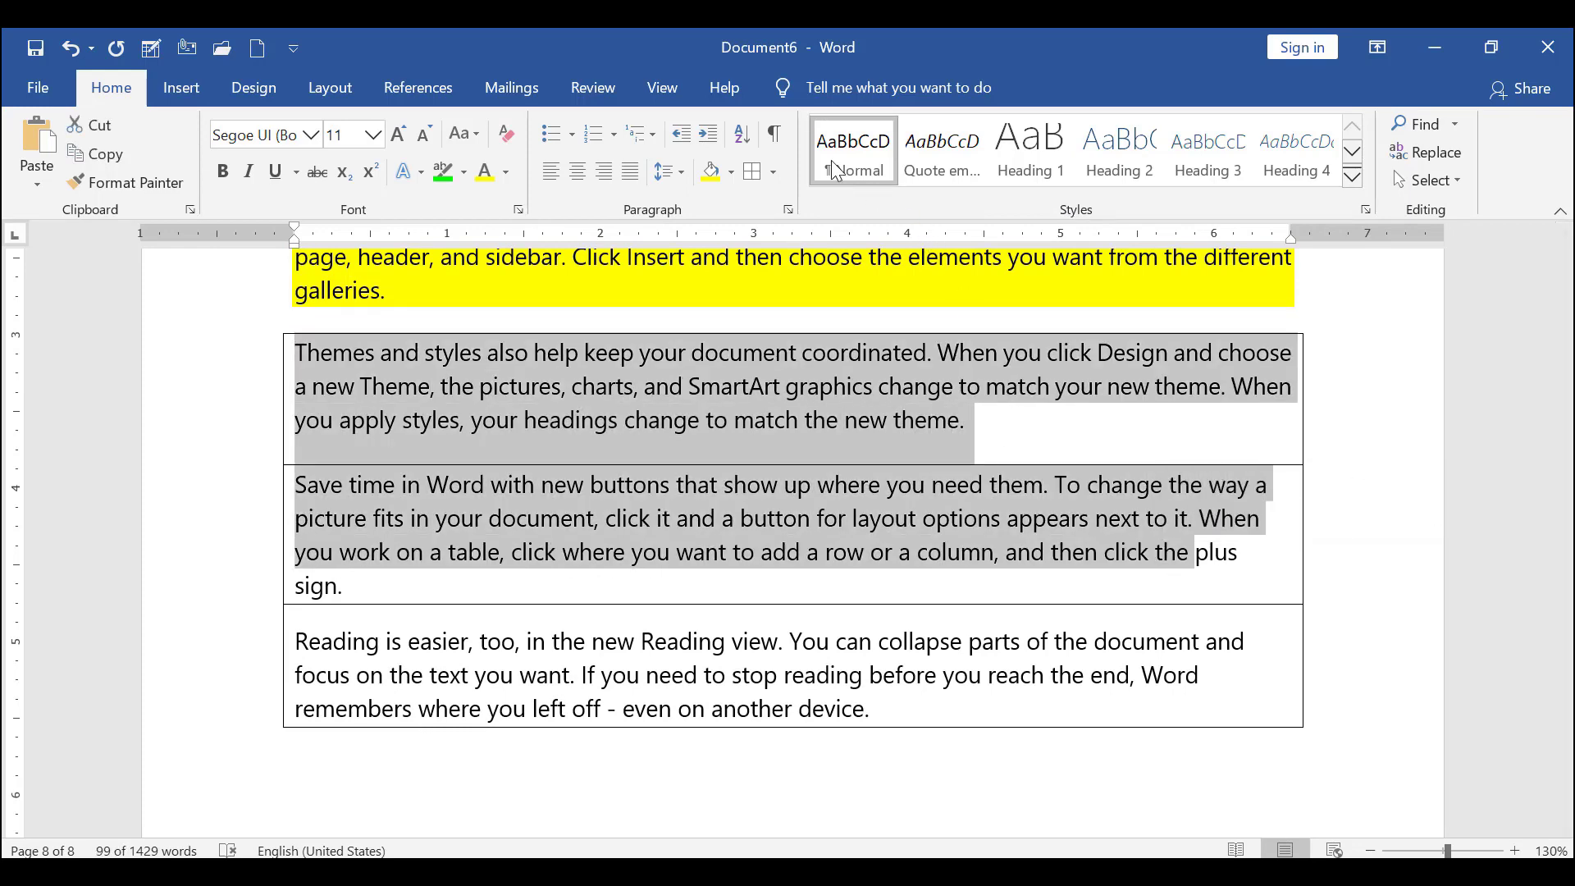
click(922, 175)
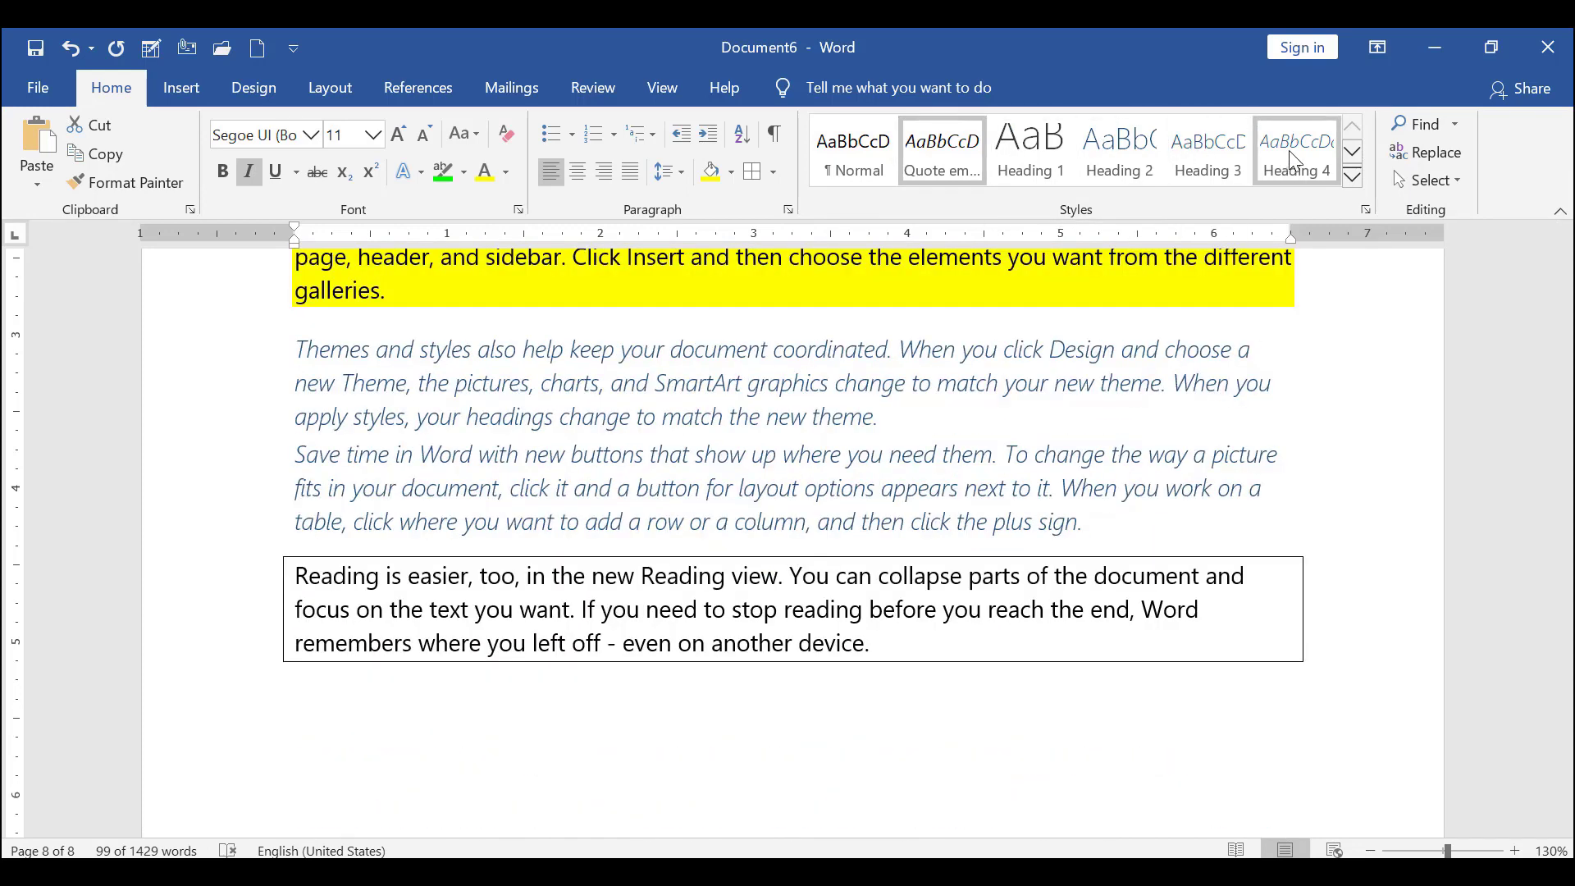
click(1352, 152)
click(1352, 152)
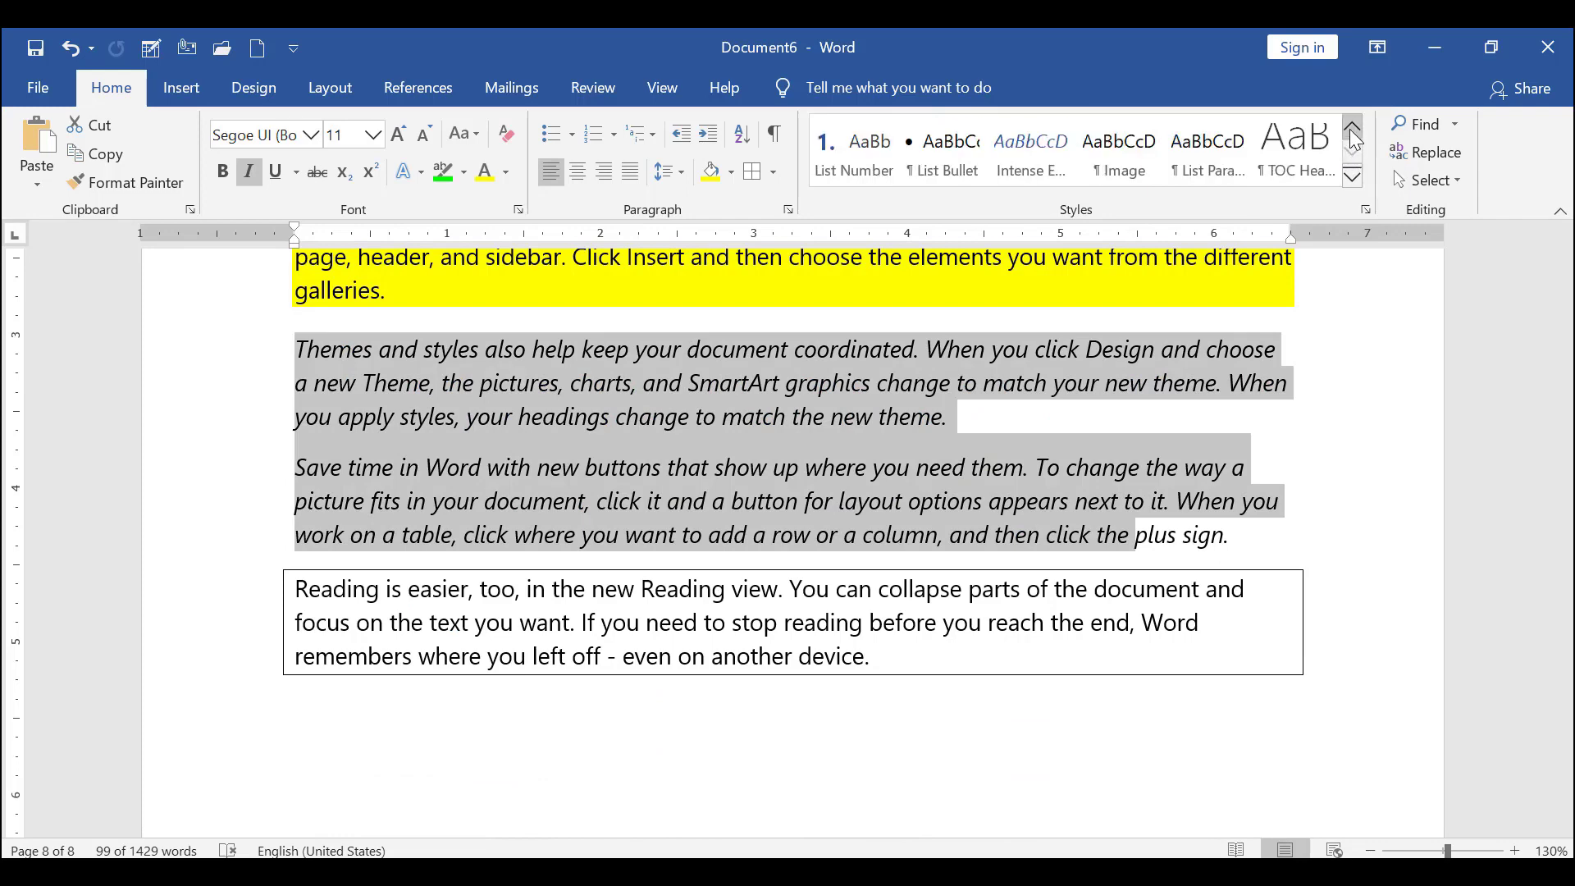
click(1350, 130)
- Apply the Title, Subtitle, Emphasis and Strong styles in turn to the two selected paragraphs
click(953, 158)
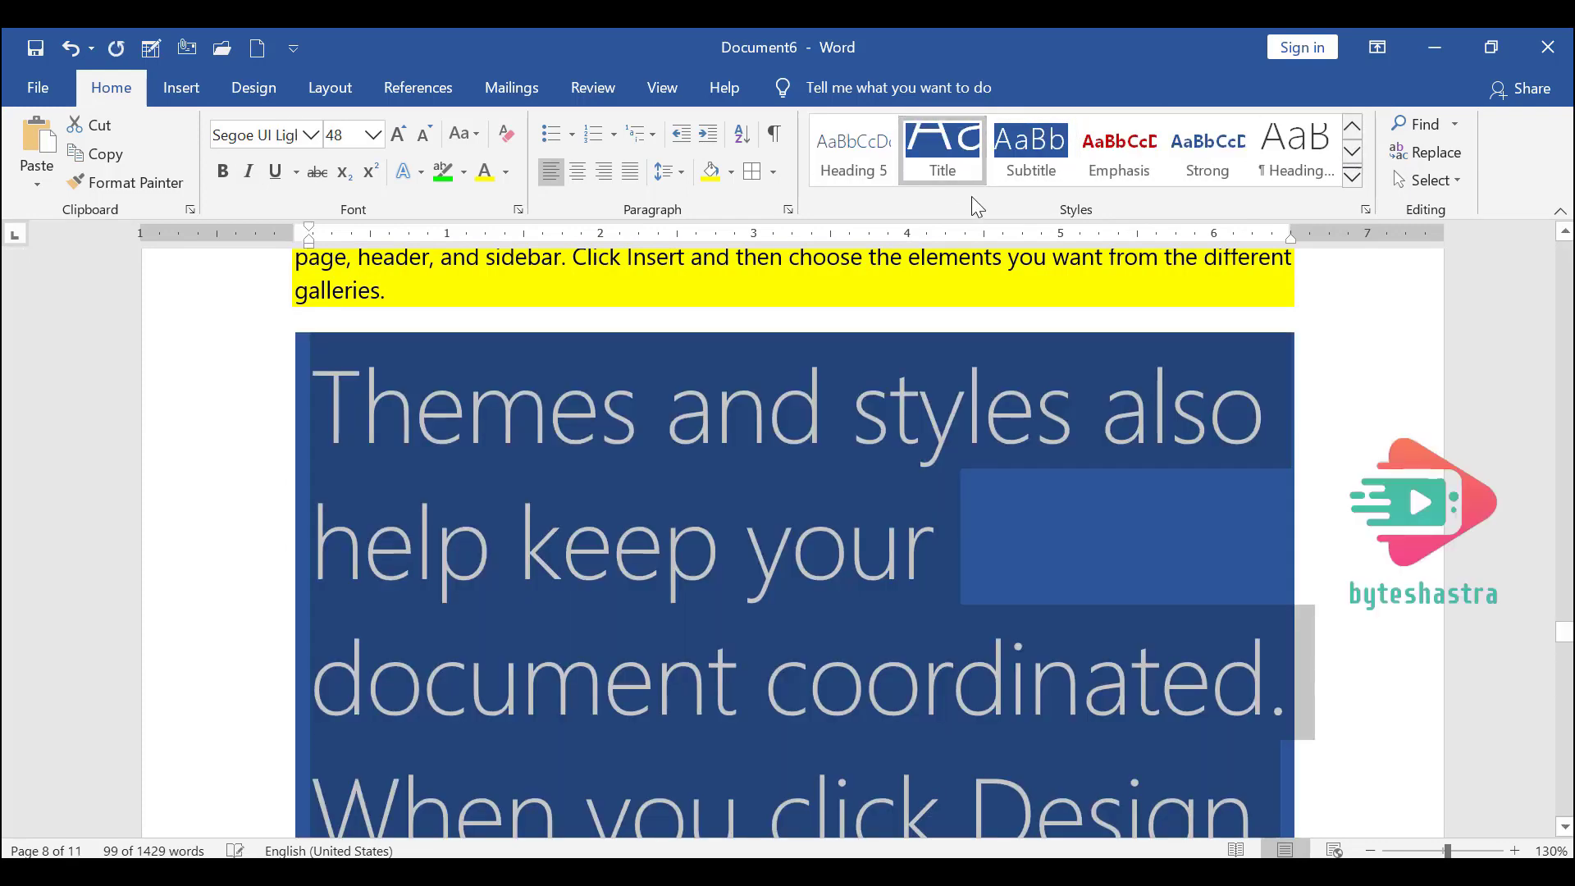
click(1027, 151)
click(1120, 154)
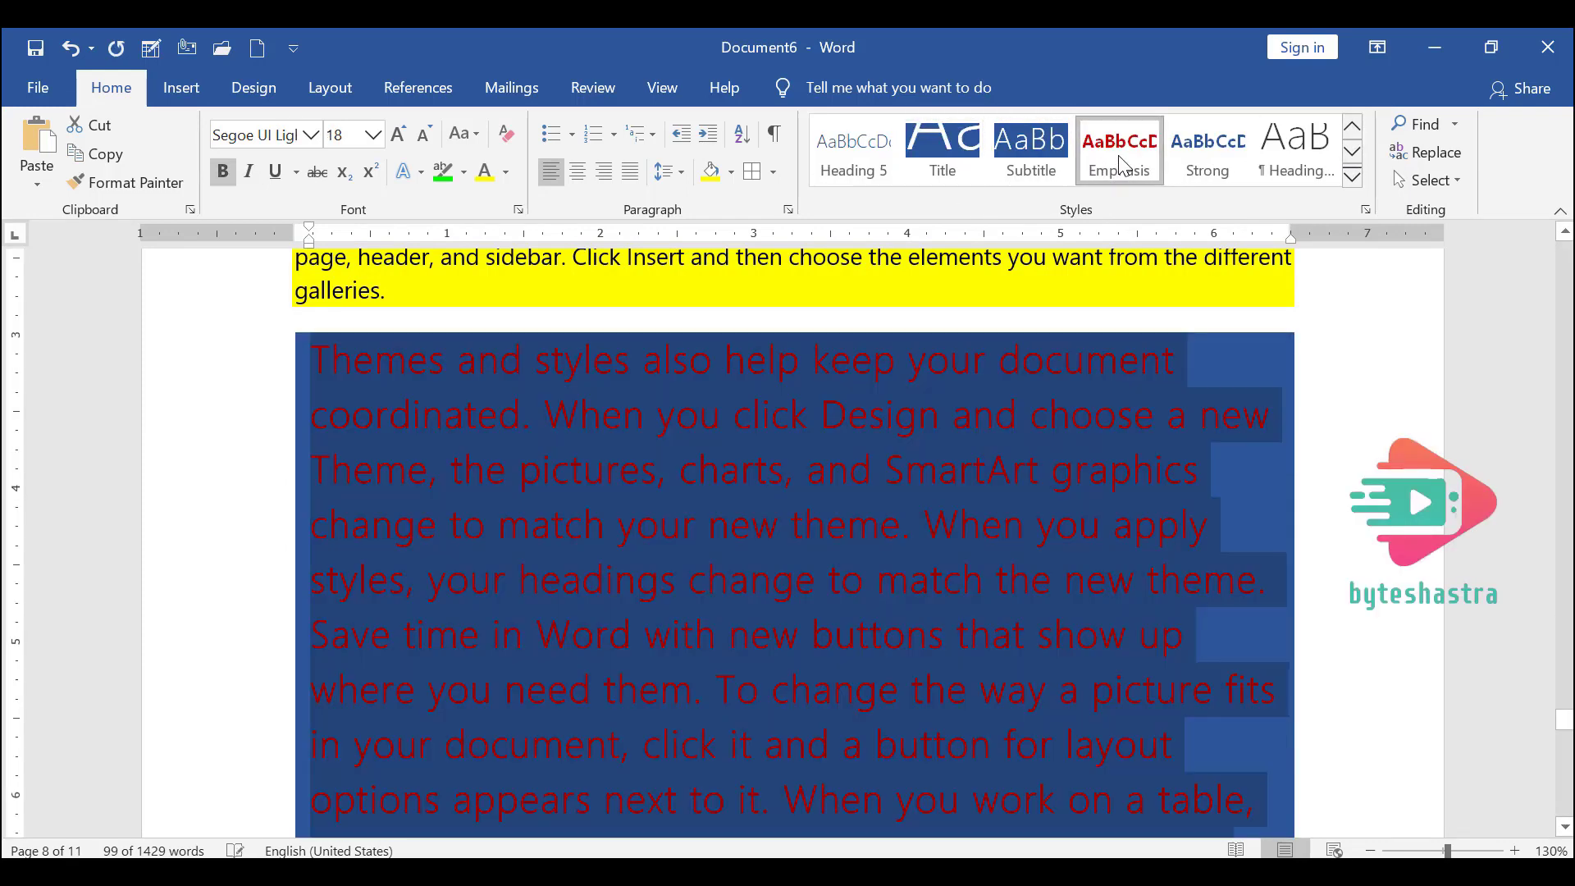
click(1193, 160)
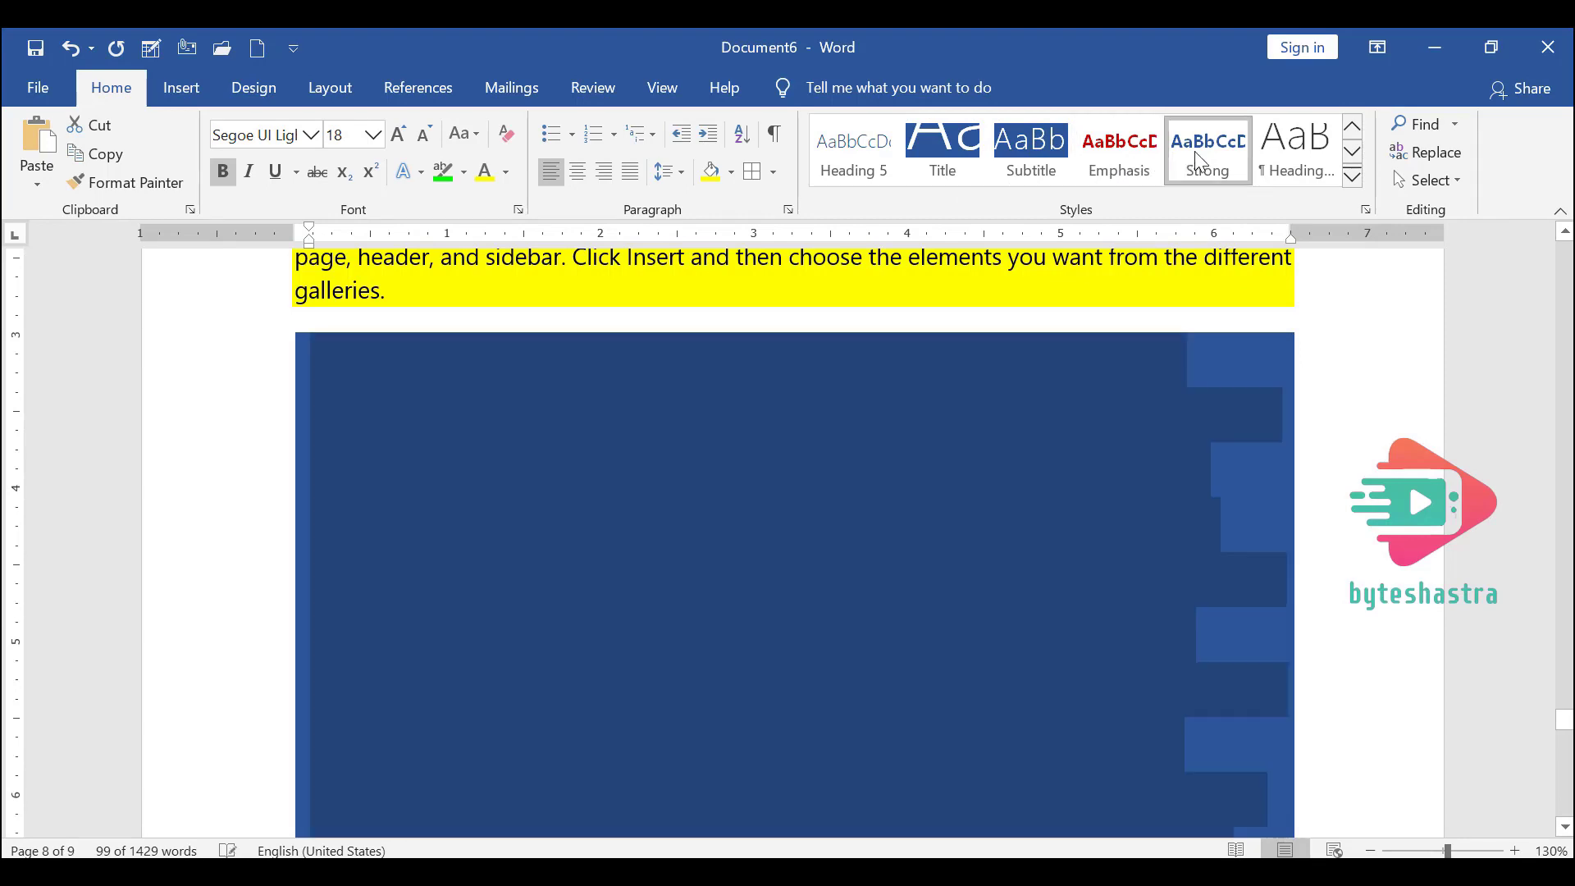
click(1353, 154)
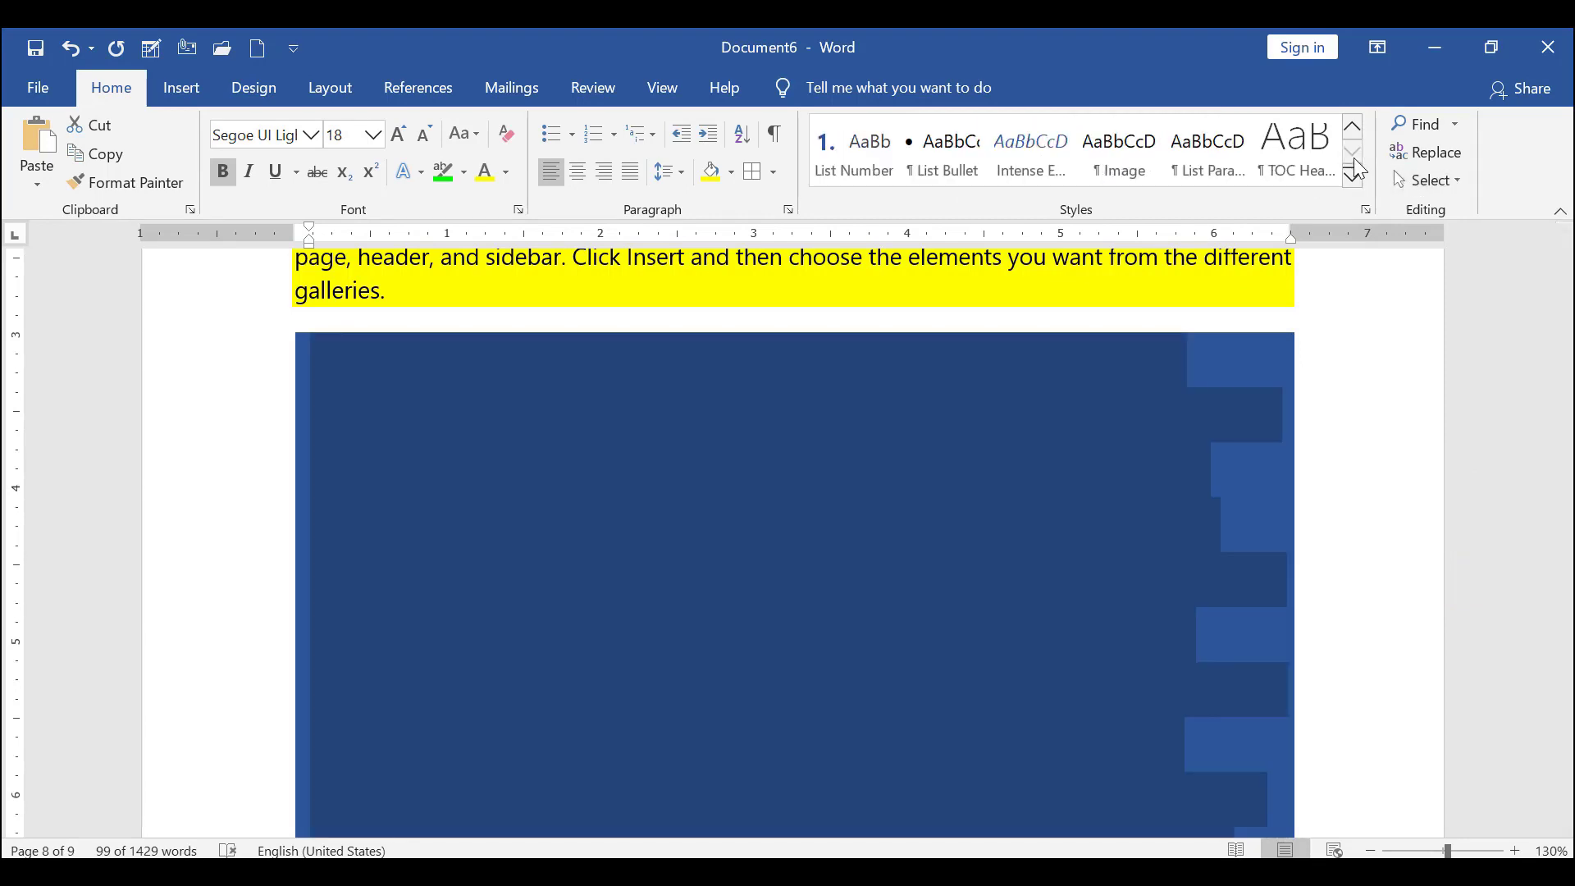
- Return to the first page of the document and search it for "table"
scroll(1173, 170, down, 3)
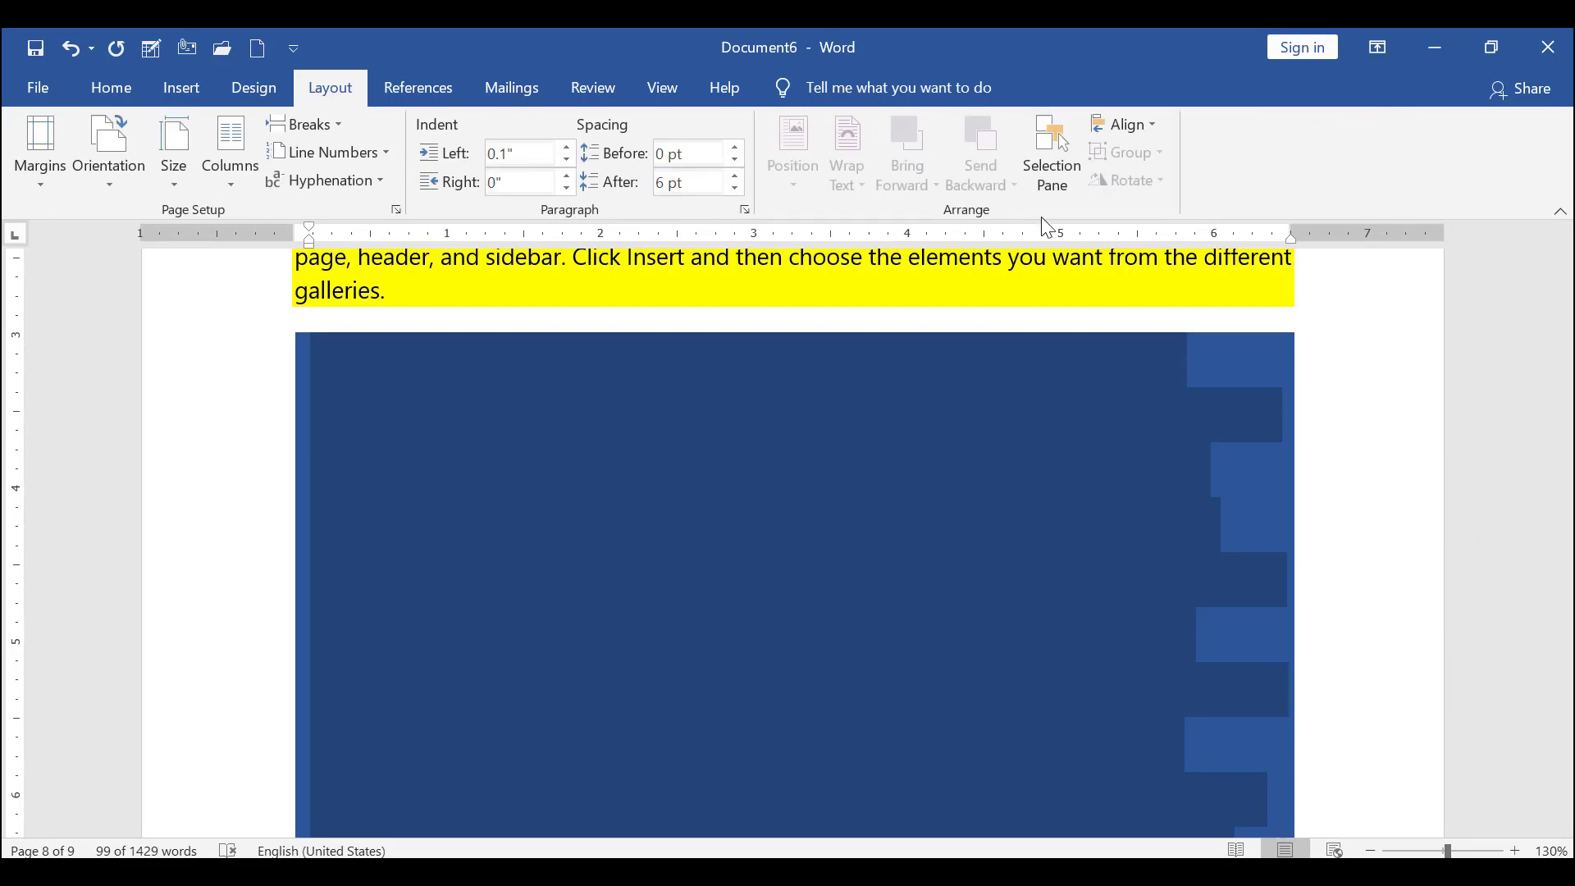
scroll(1038, 215, up, 1)
scroll(710, 283, up, 3)
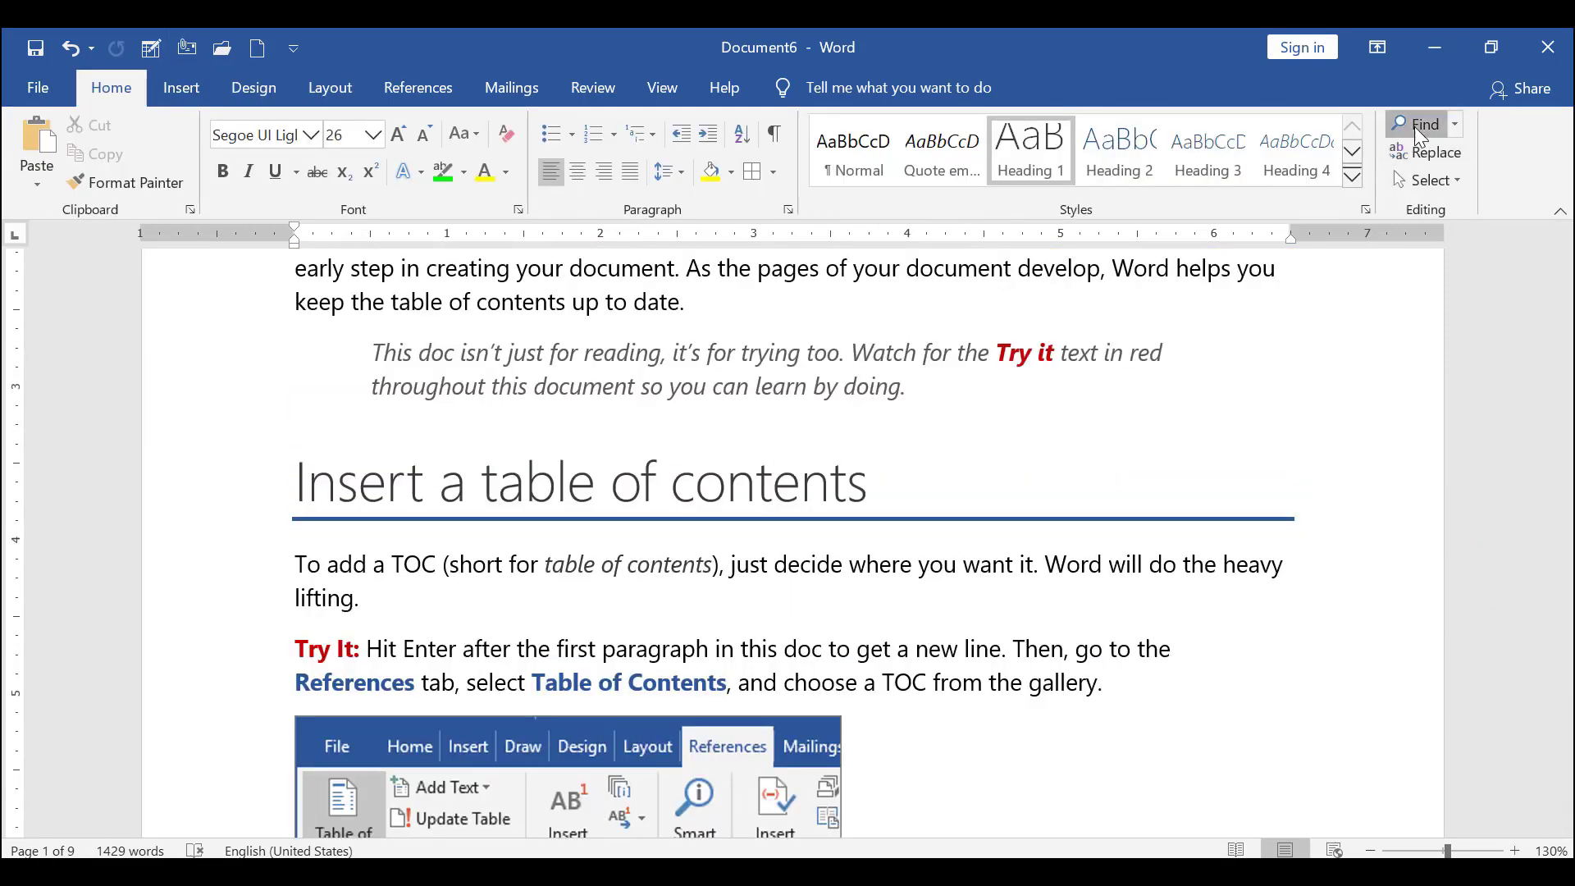
click(1419, 127)
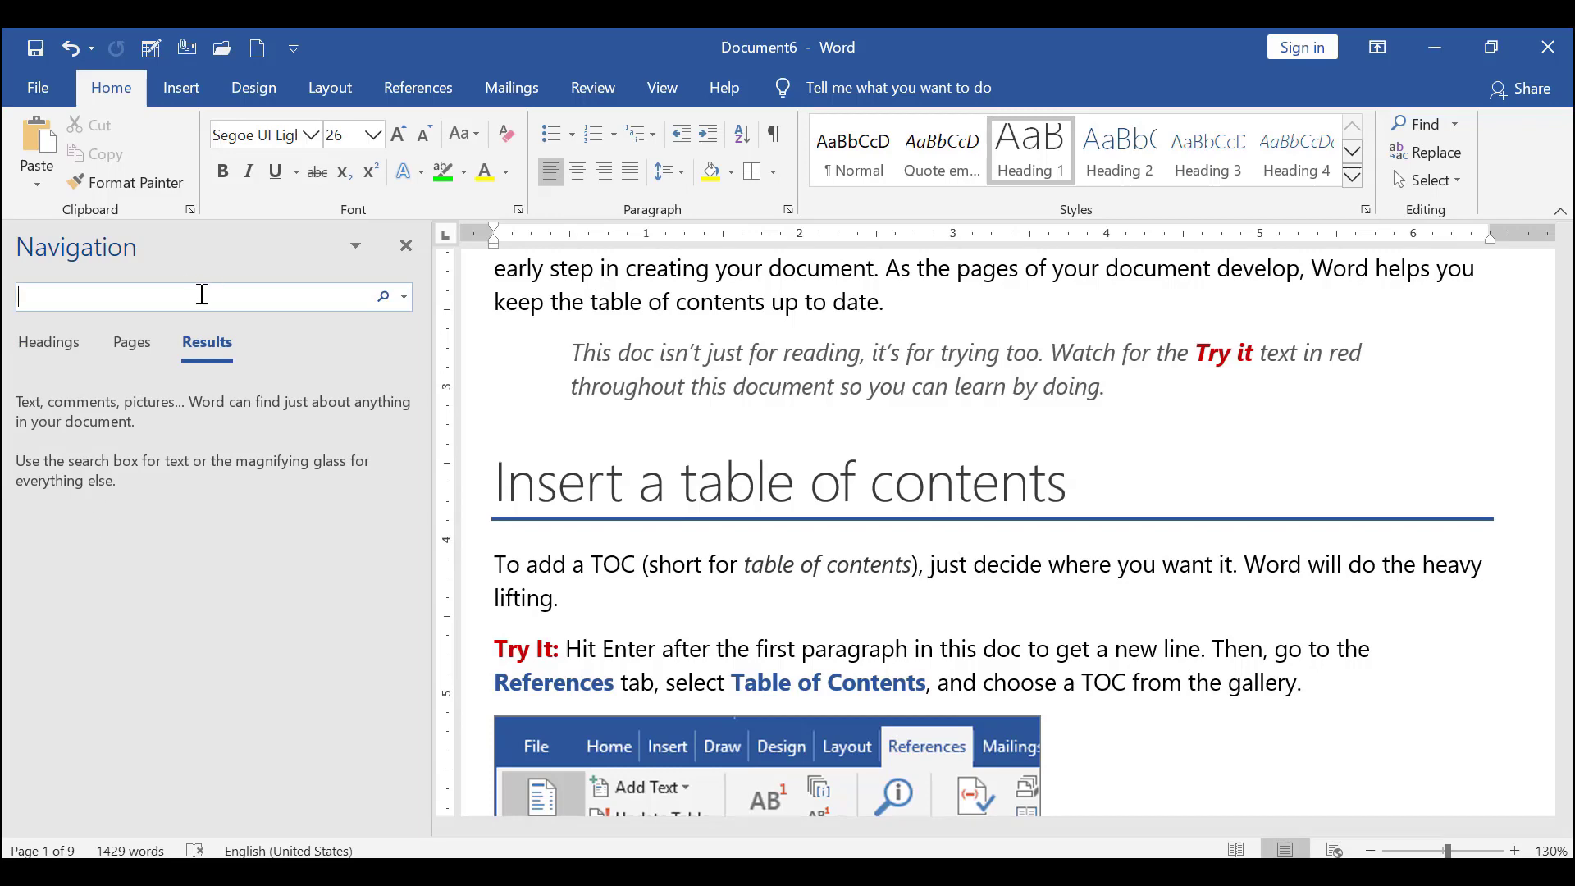
text(table)
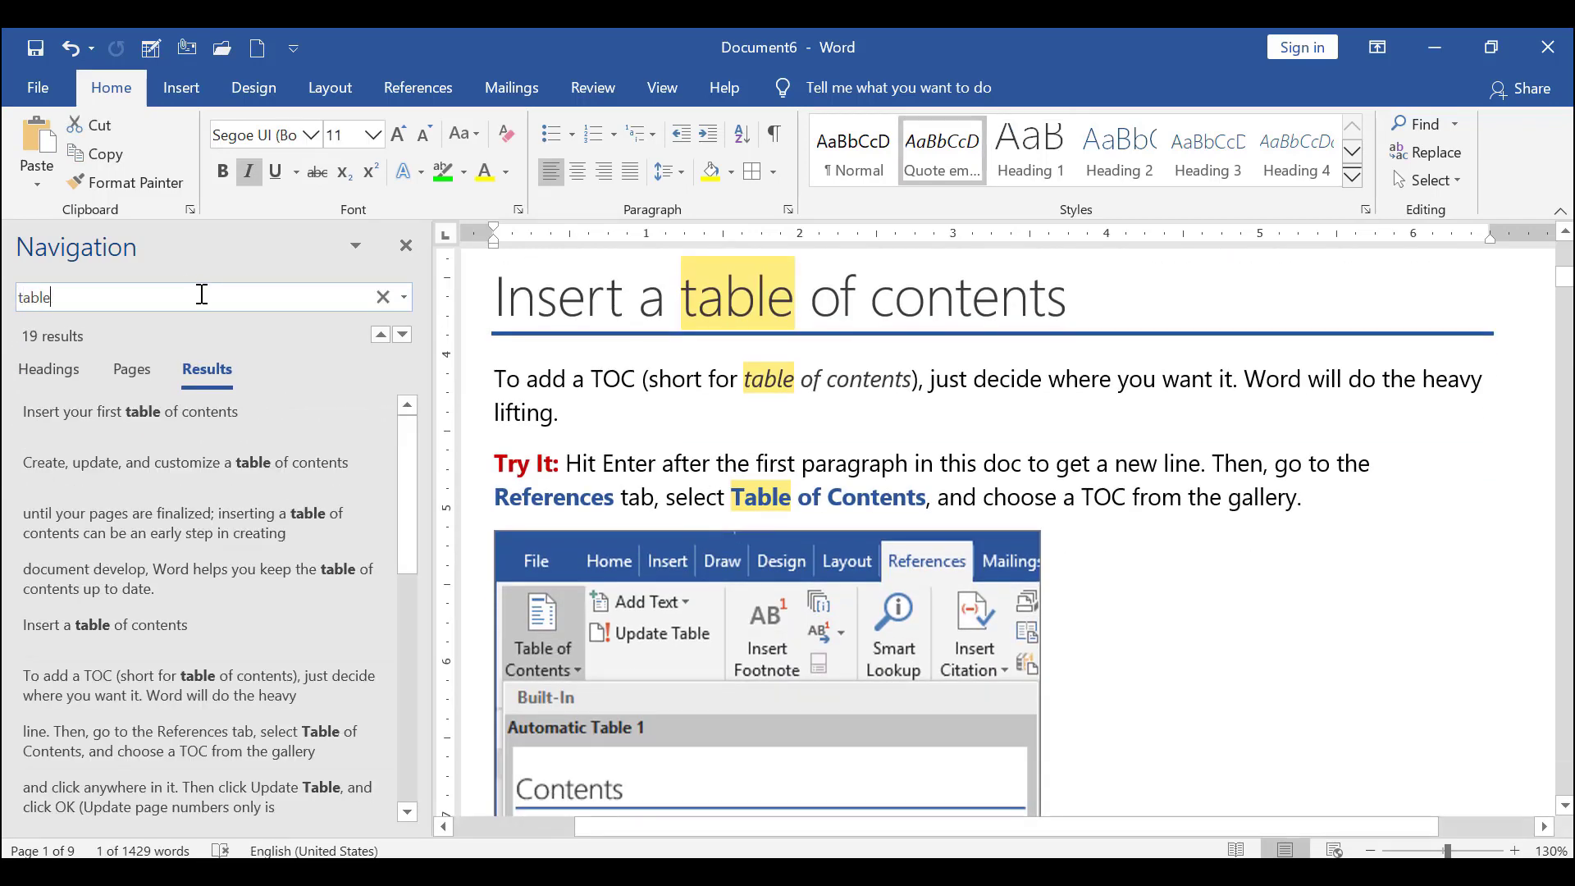
key(Return)
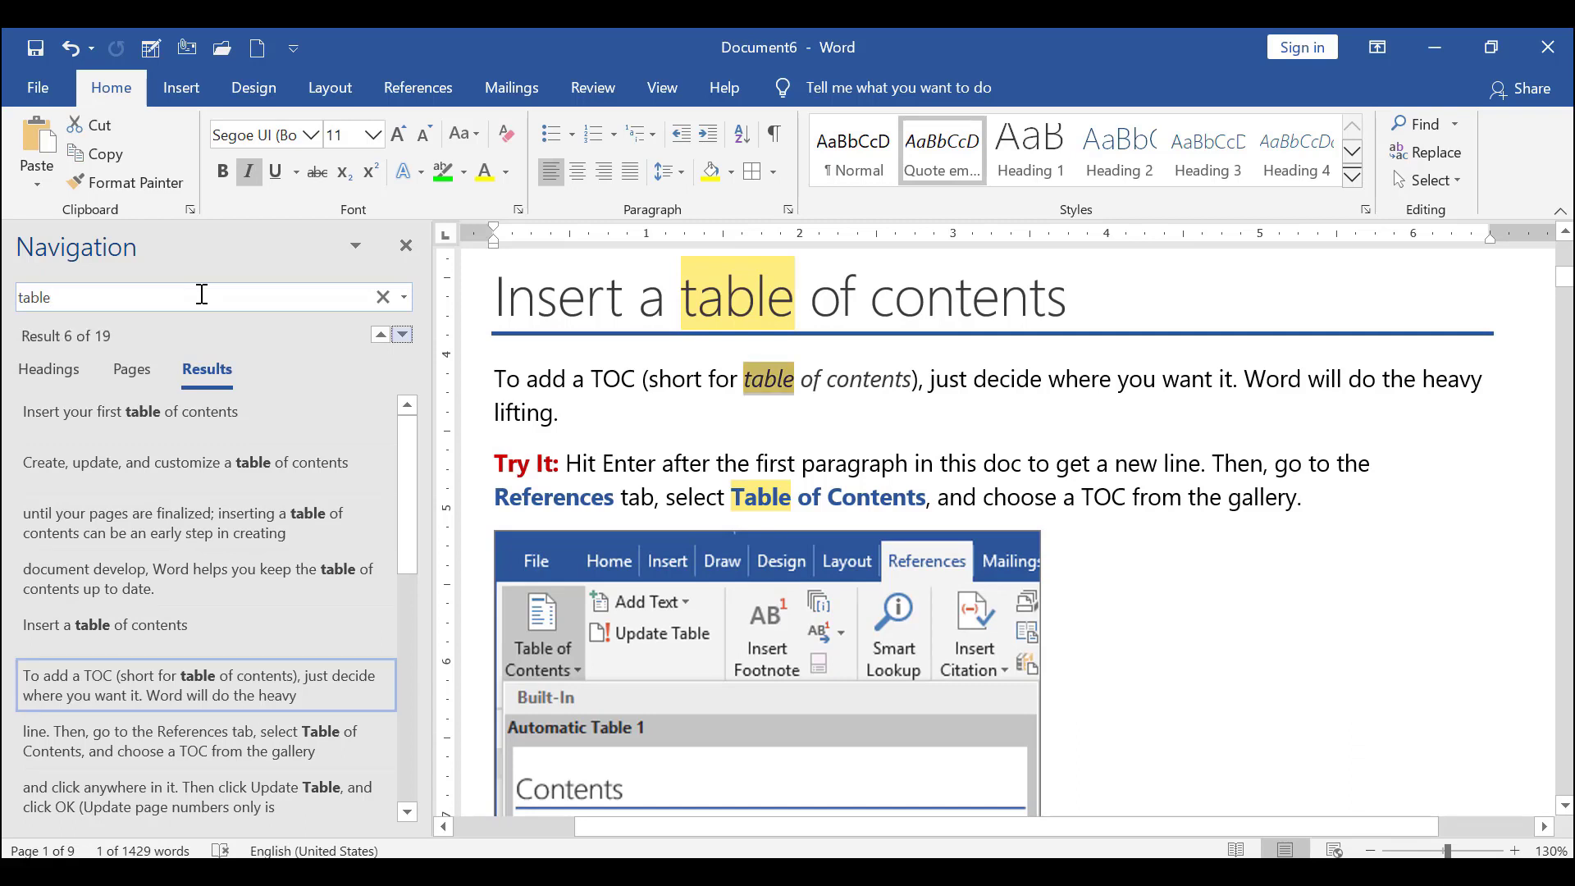
- Step through the matches for "table" as far as the Try It line about removing the table of contents
key(Return)
key(Return)
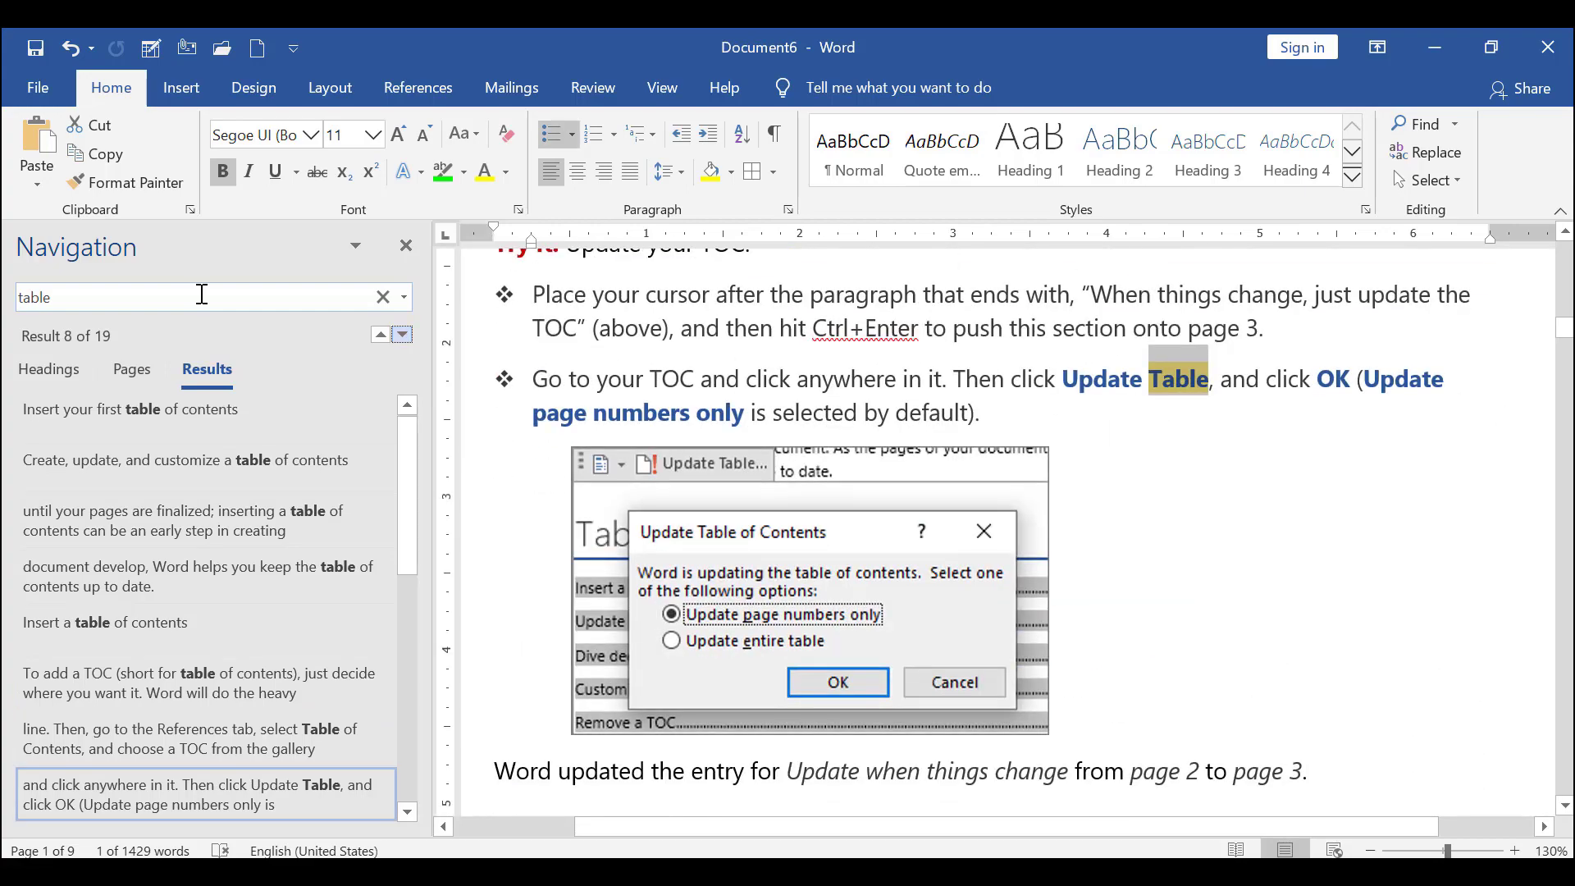
key(Return)
key(Return)
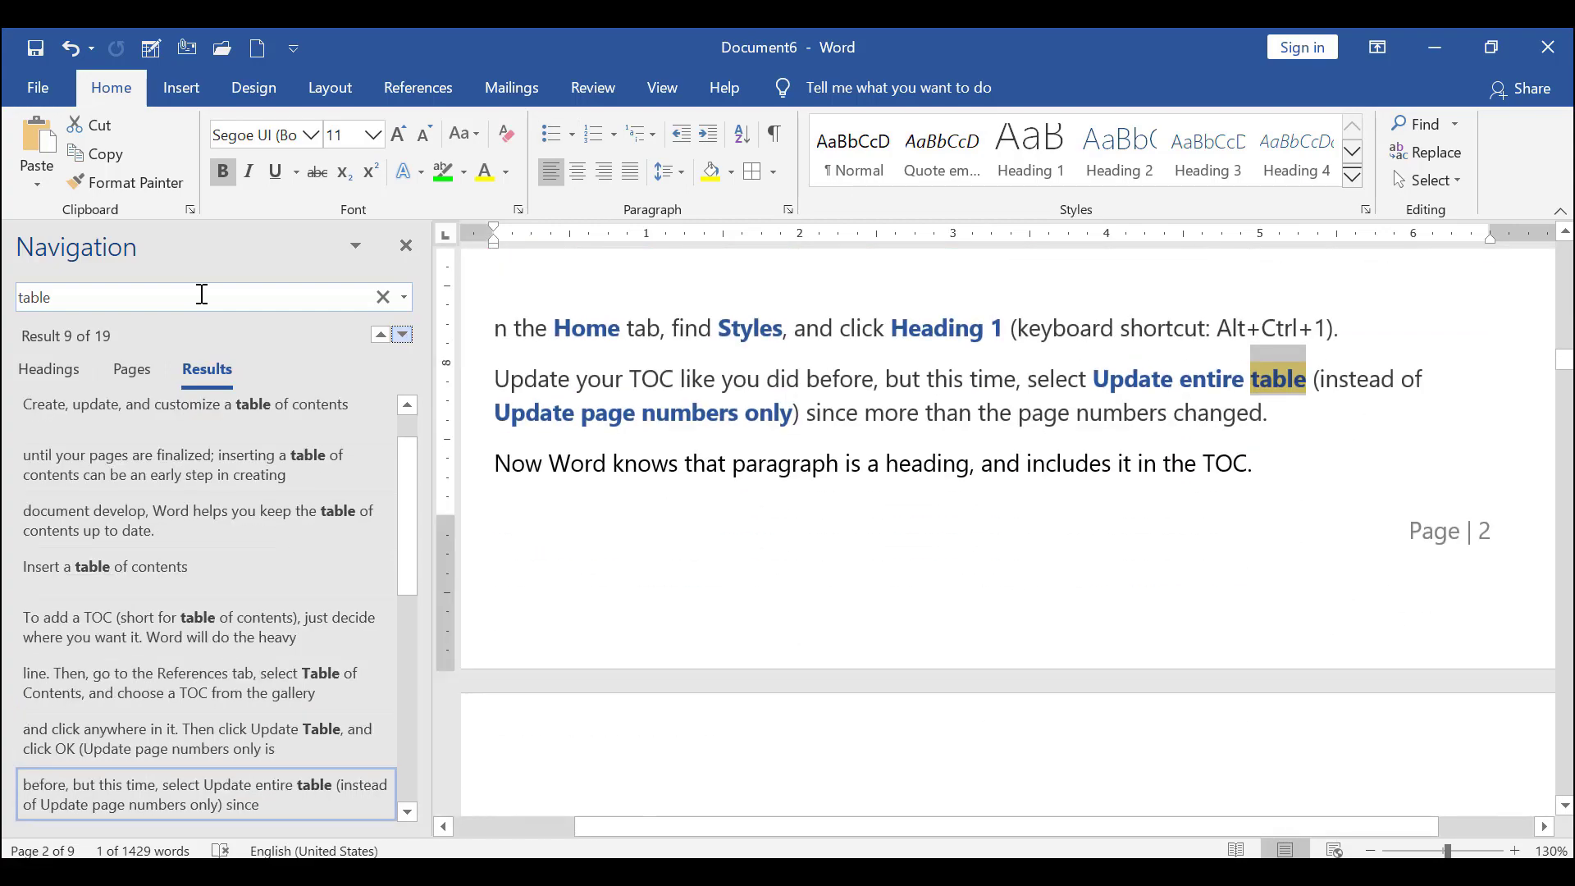
key(Return)
key(Return)
key(Return)
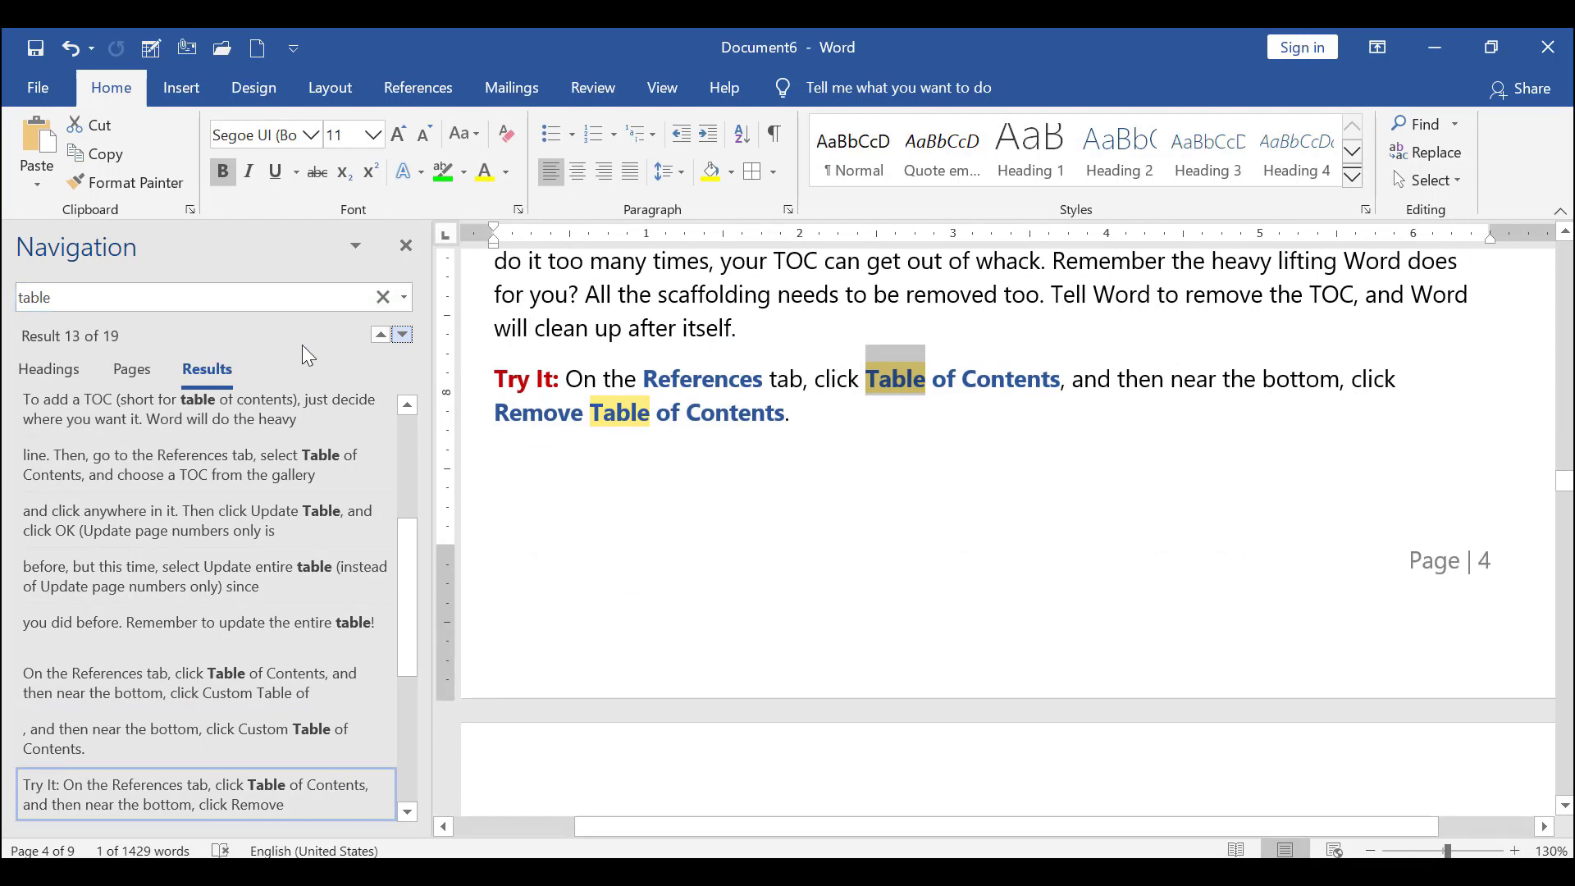
- Set up a replacement of "Table" with "box" and replace occurrences one at a time
click(1427, 155)
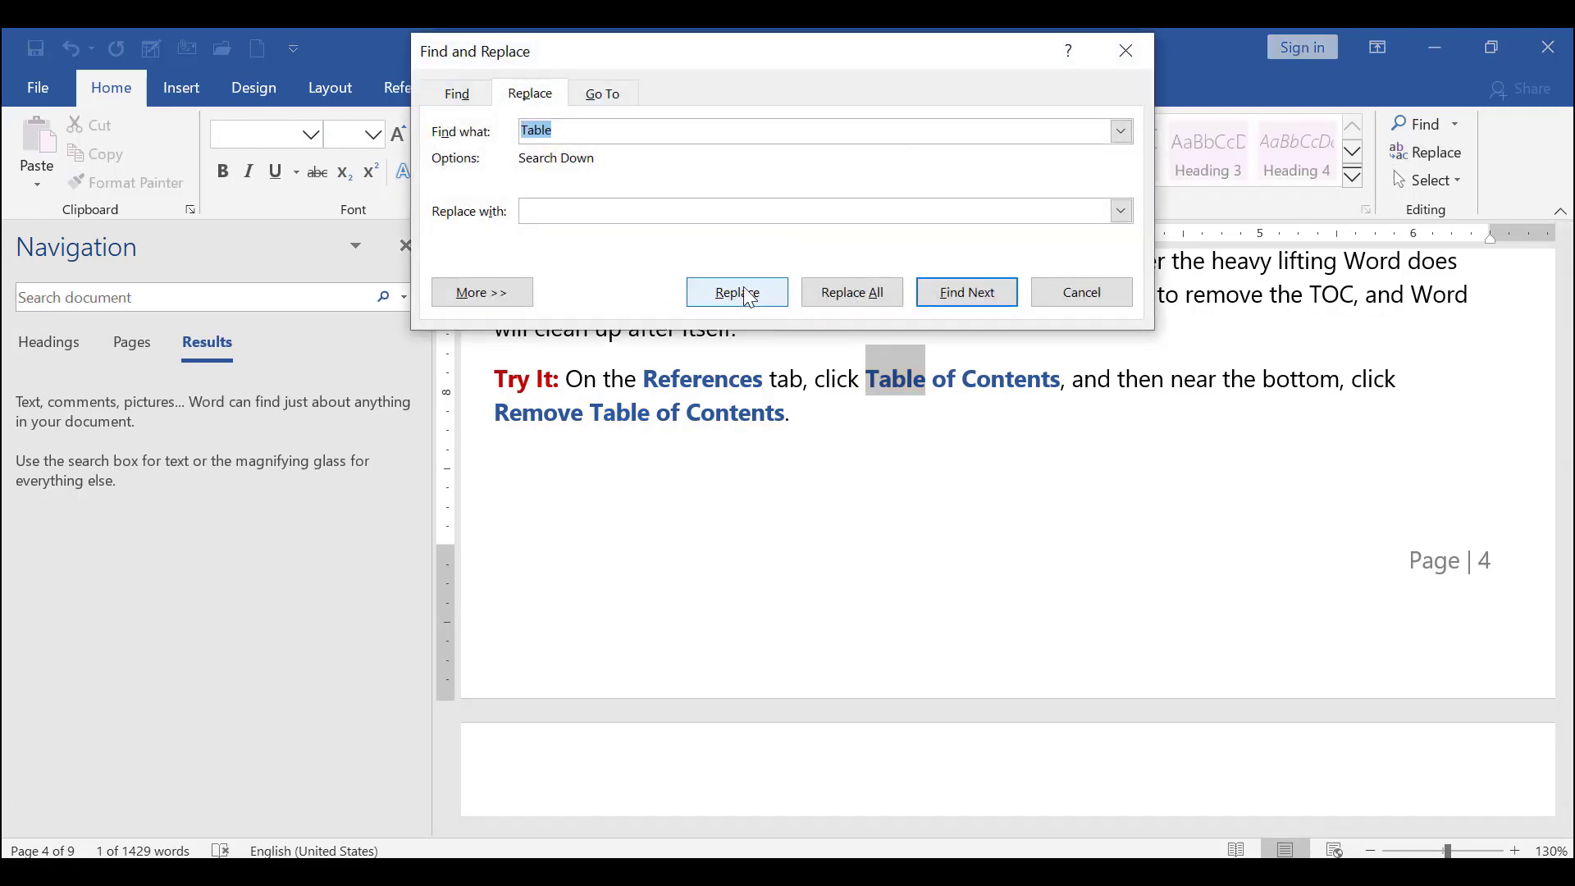
click(687, 211)
text(box)
drag(878, 68, 1104, 492)
click(1169, 506)
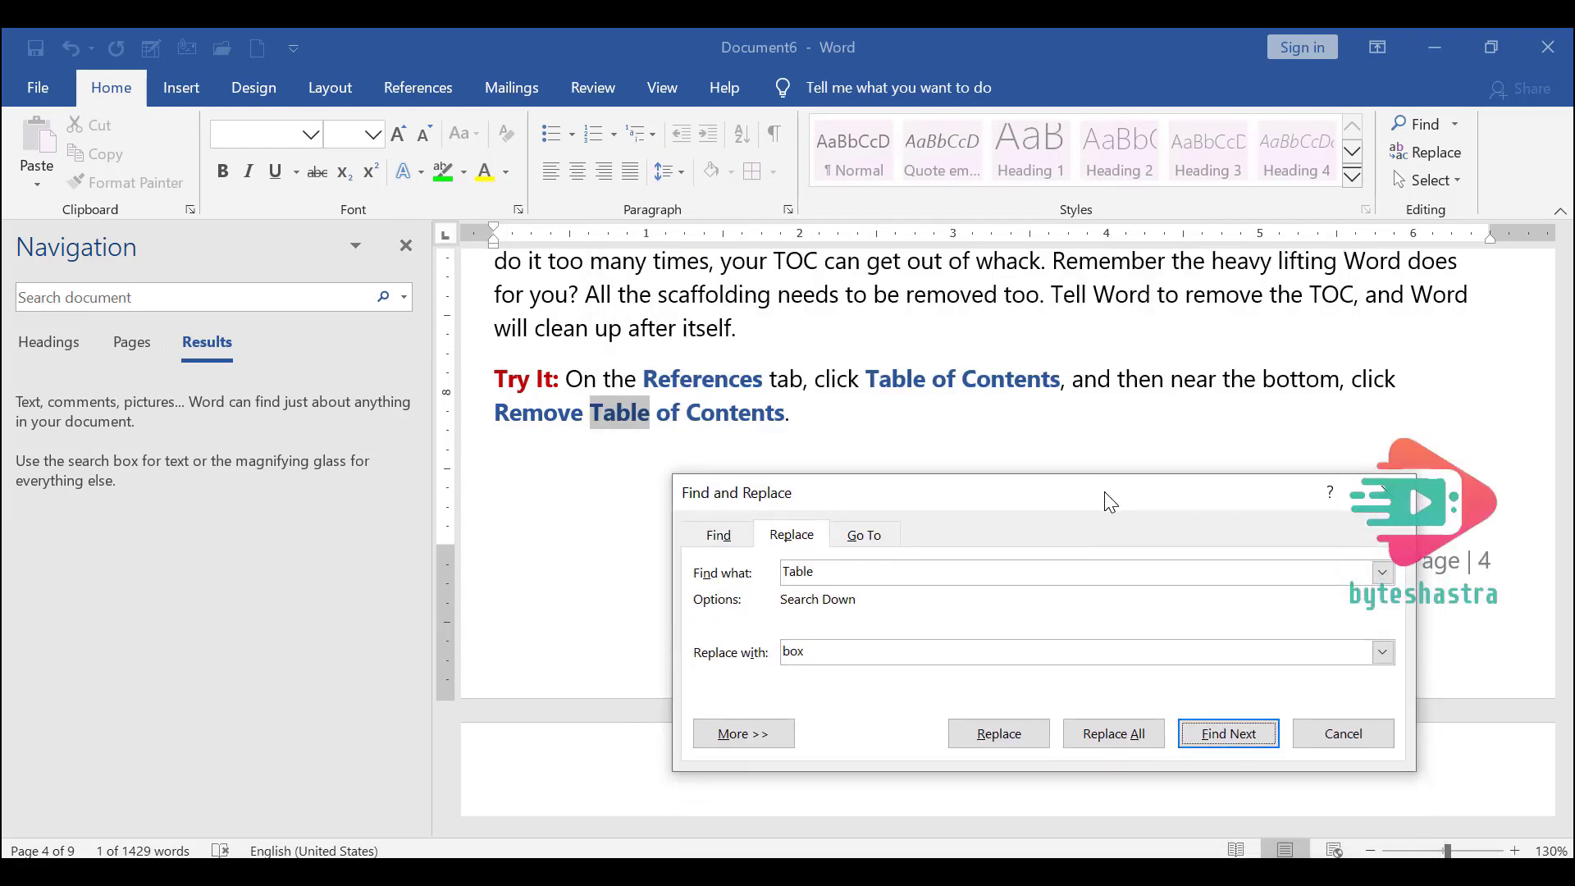
click(1002, 734)
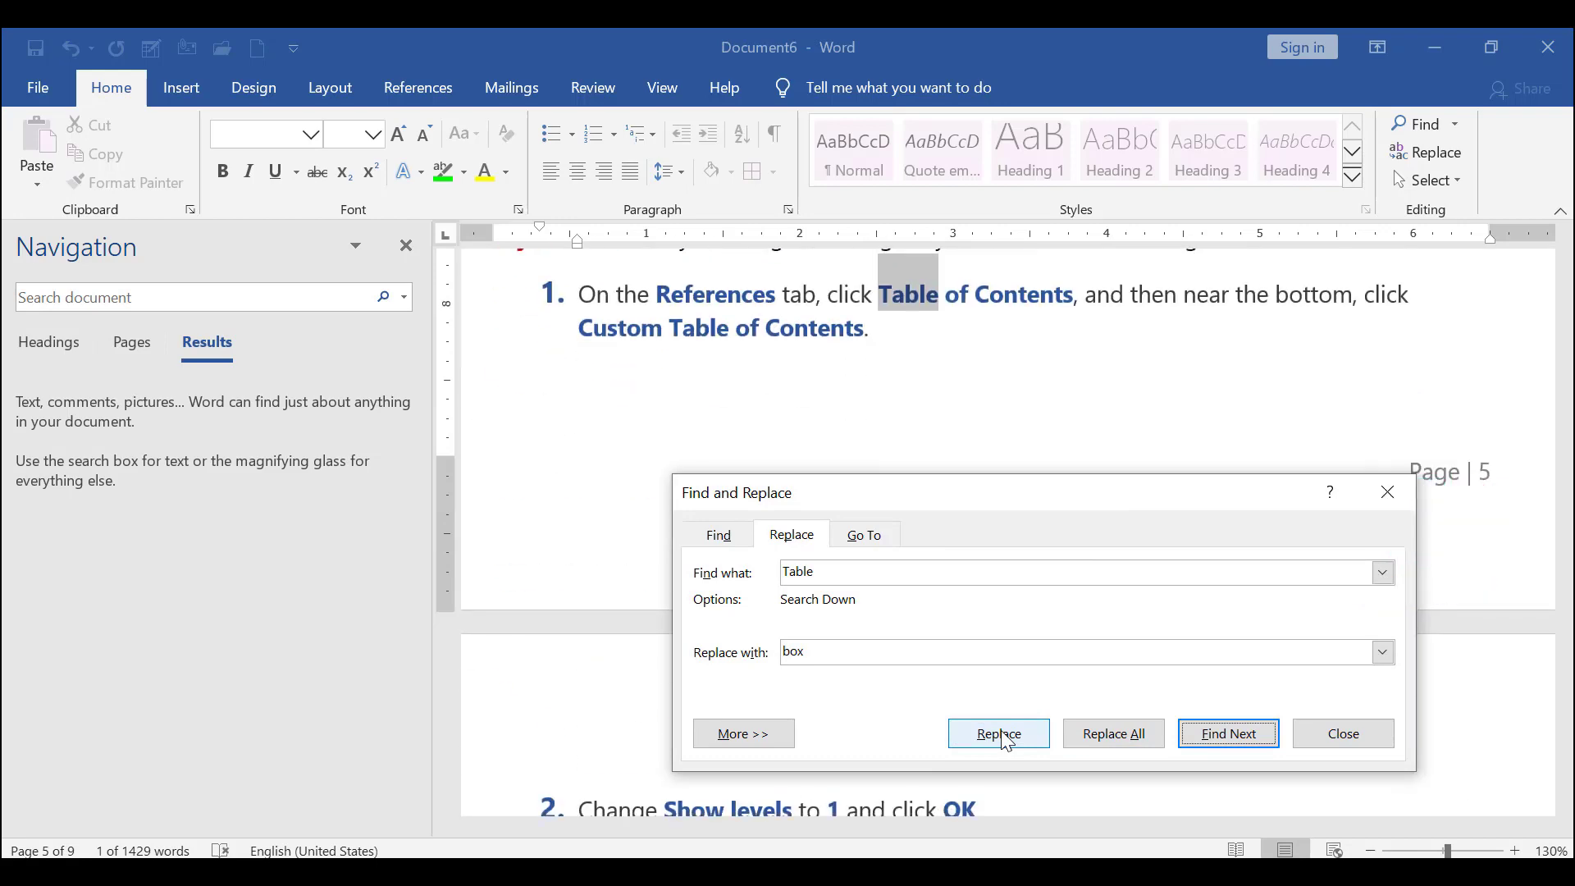
click(1003, 734)
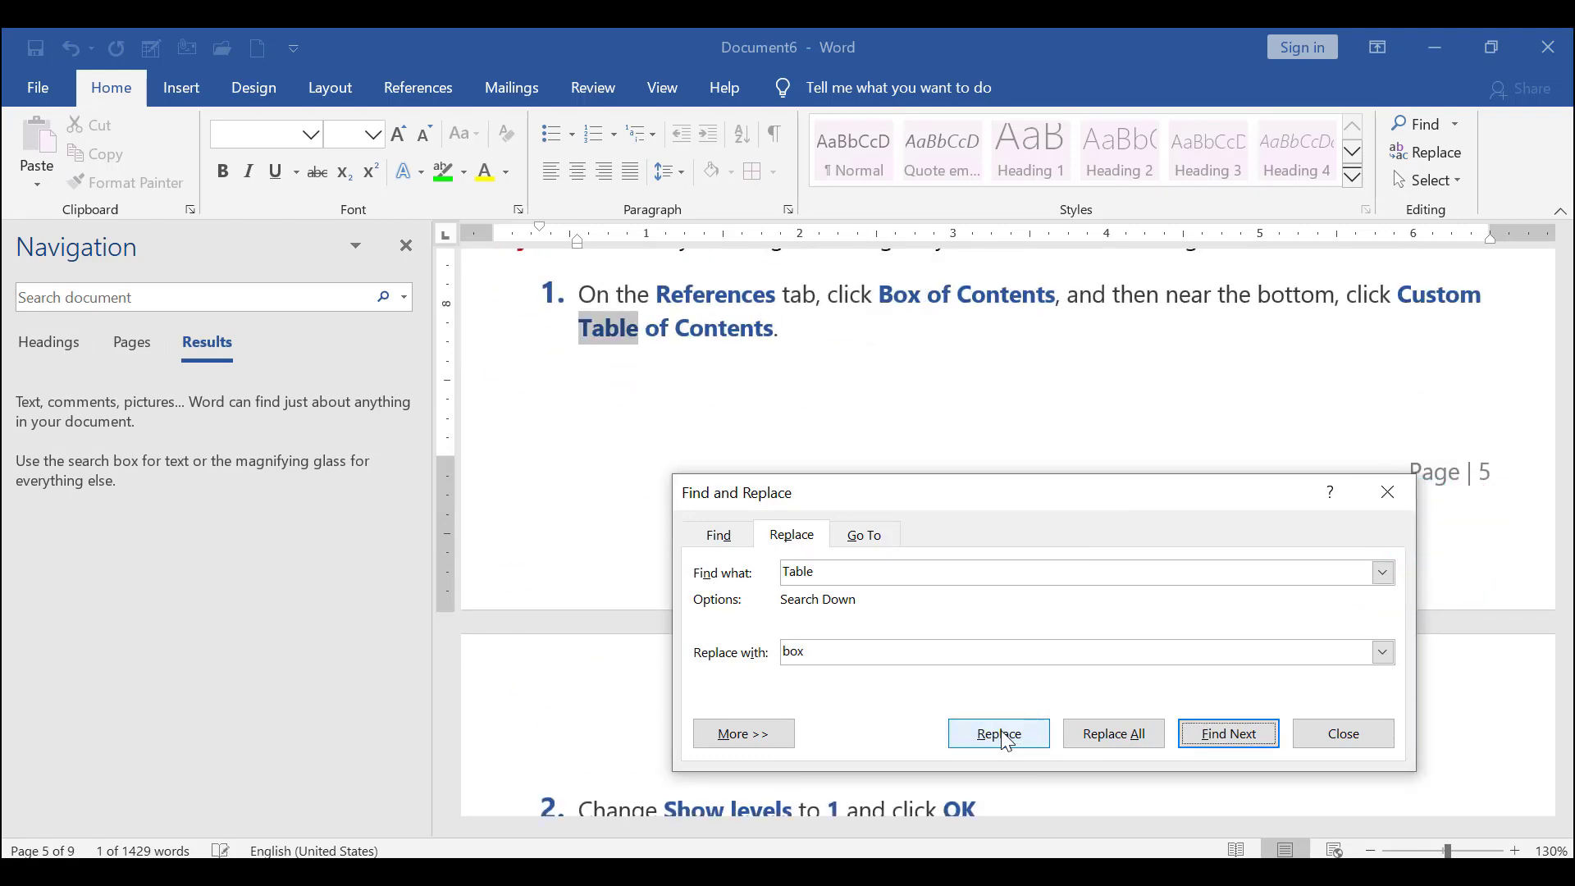
click(1004, 735)
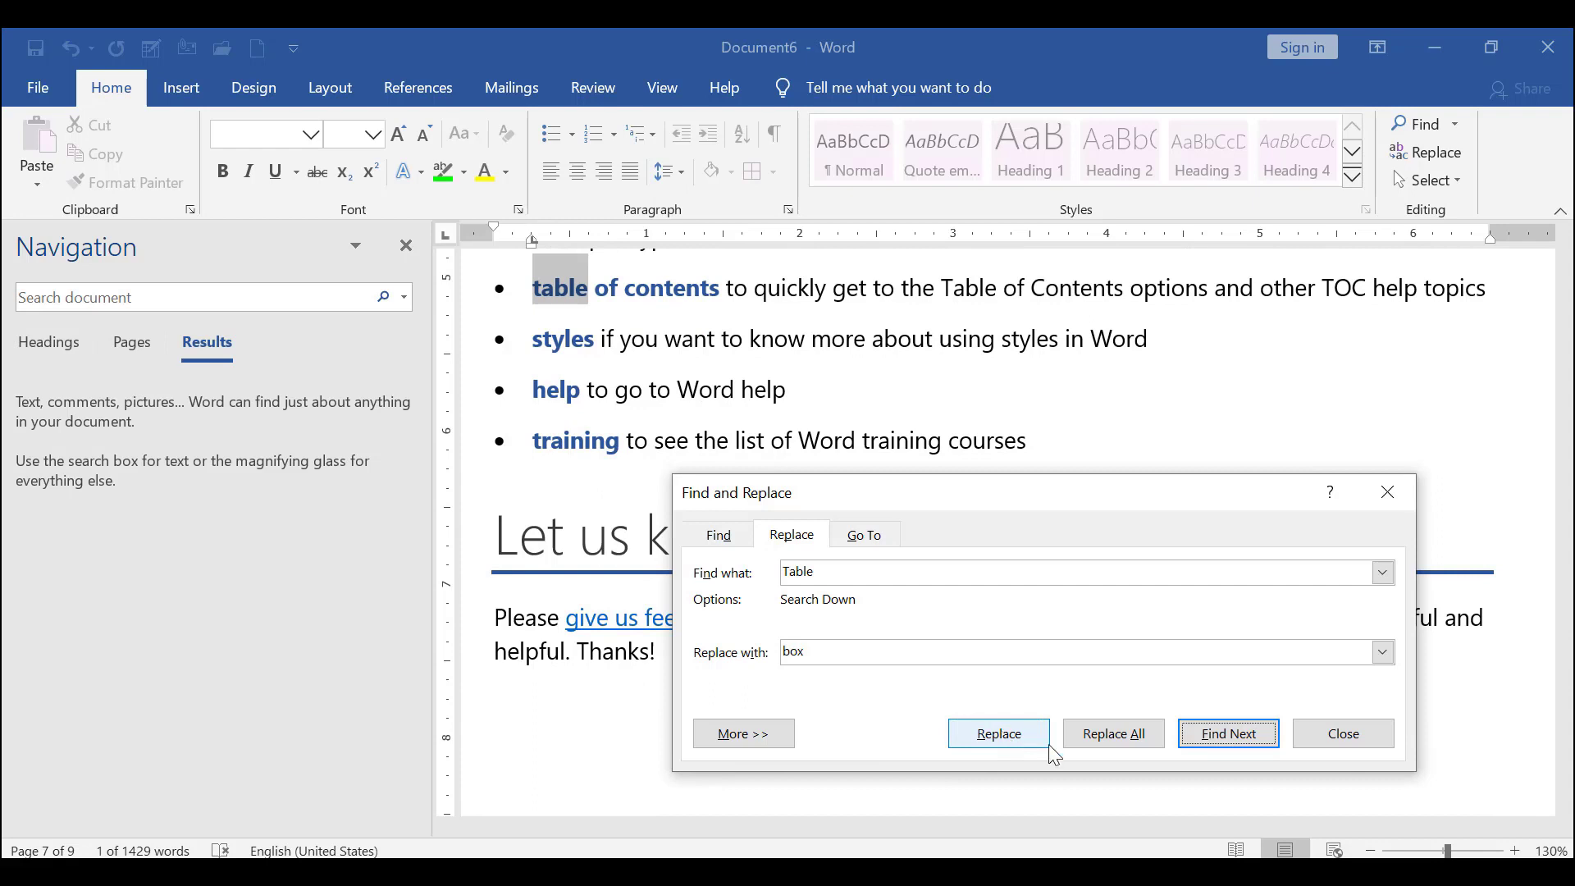
- Replace all remaining occurrences of "Table" with "box", continuing from the beginning of the document, and finish replacing
click(1107, 738)
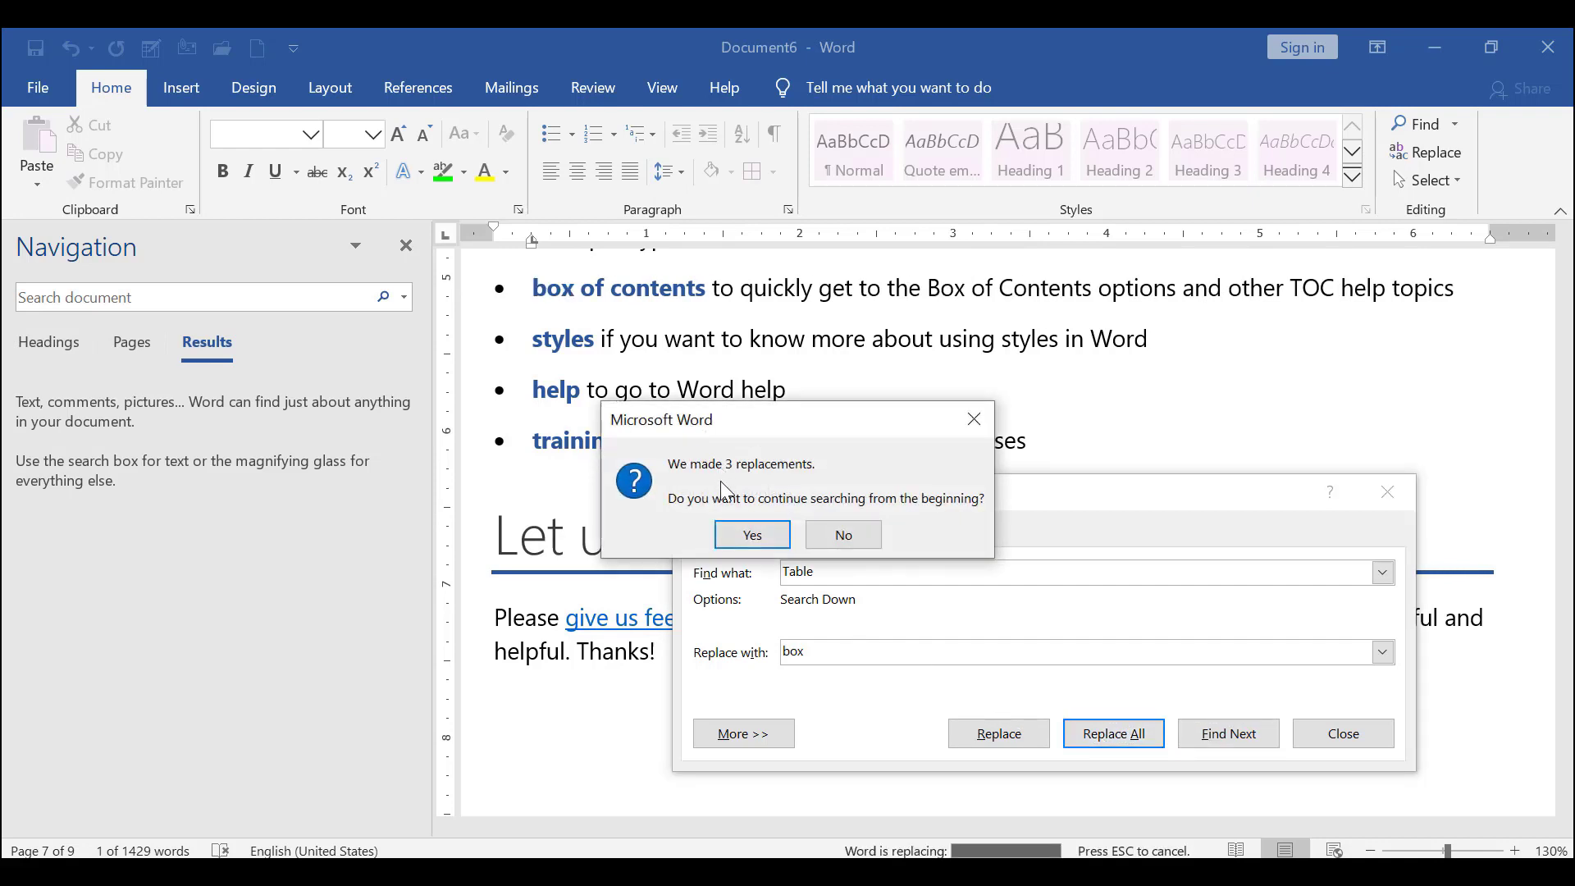
click(745, 525)
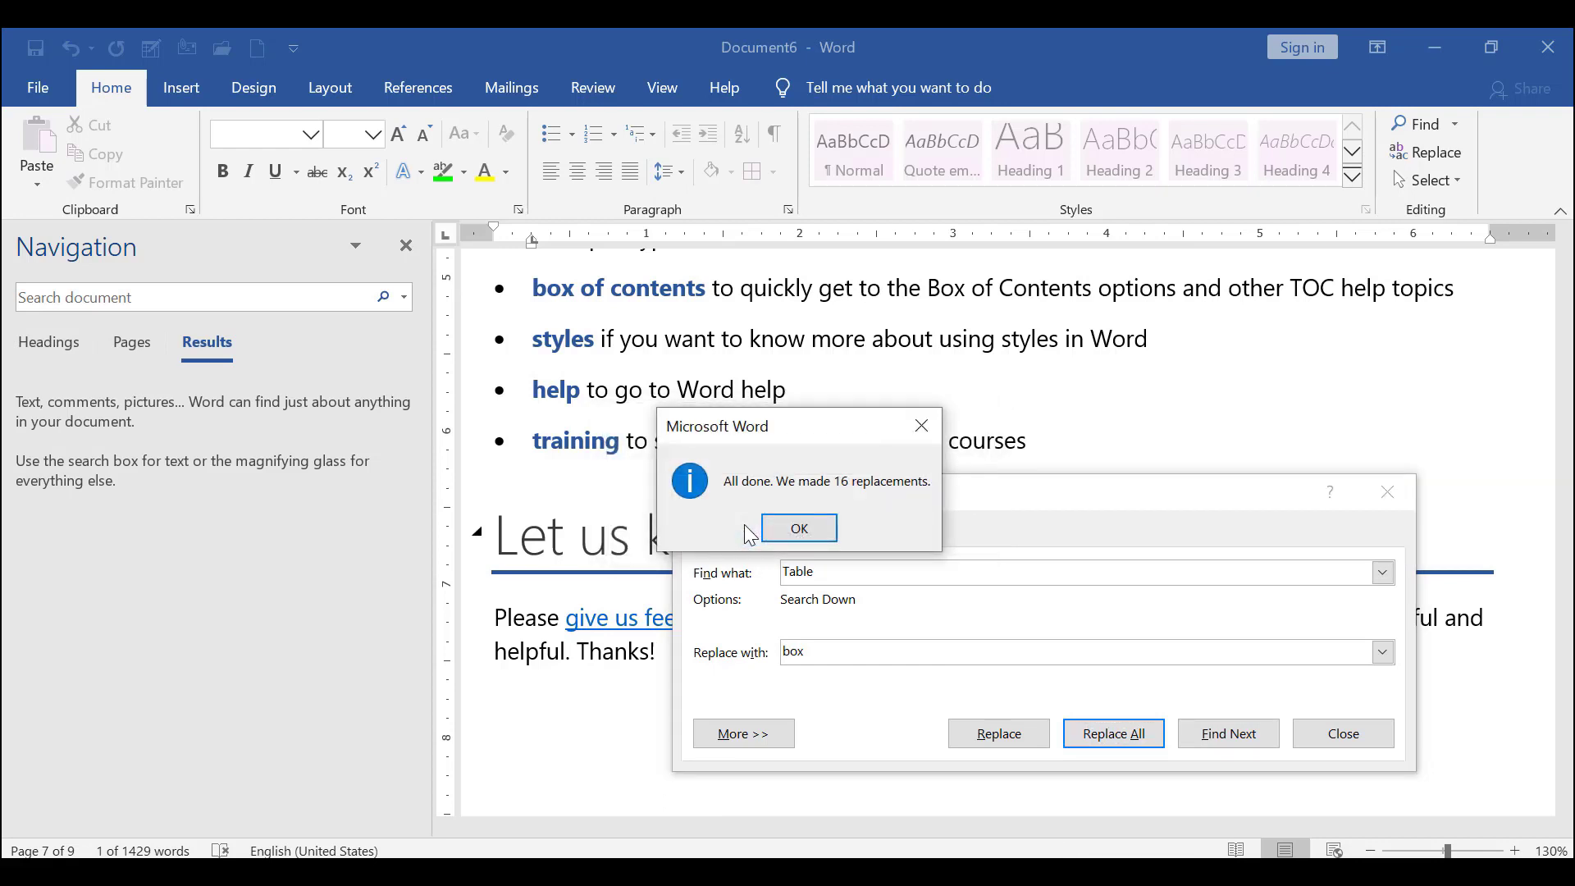
click(810, 529)
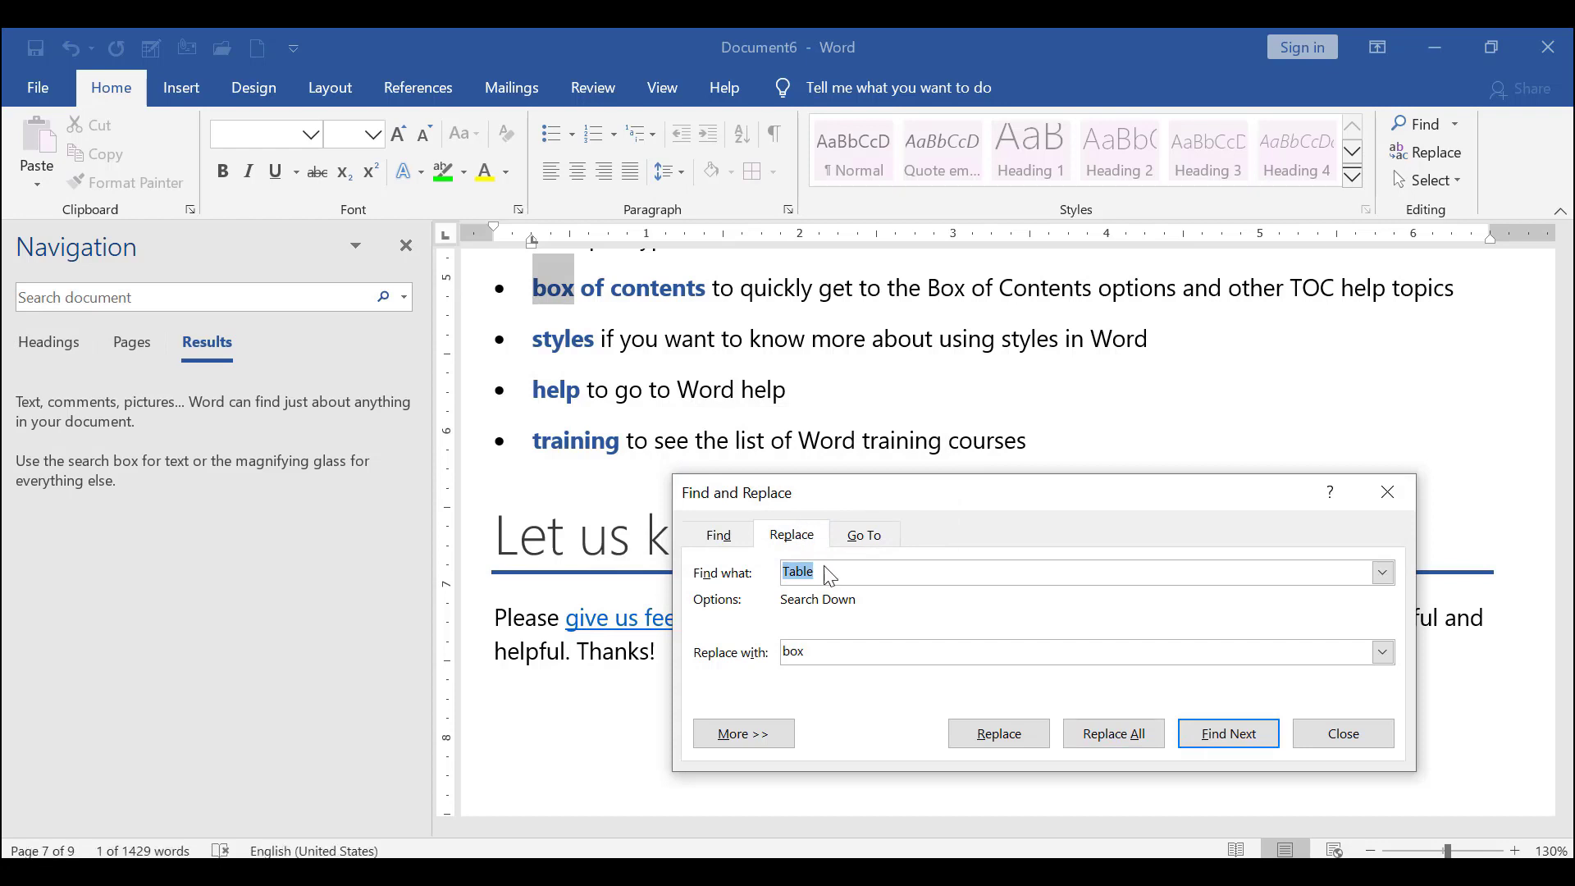
click(1365, 738)
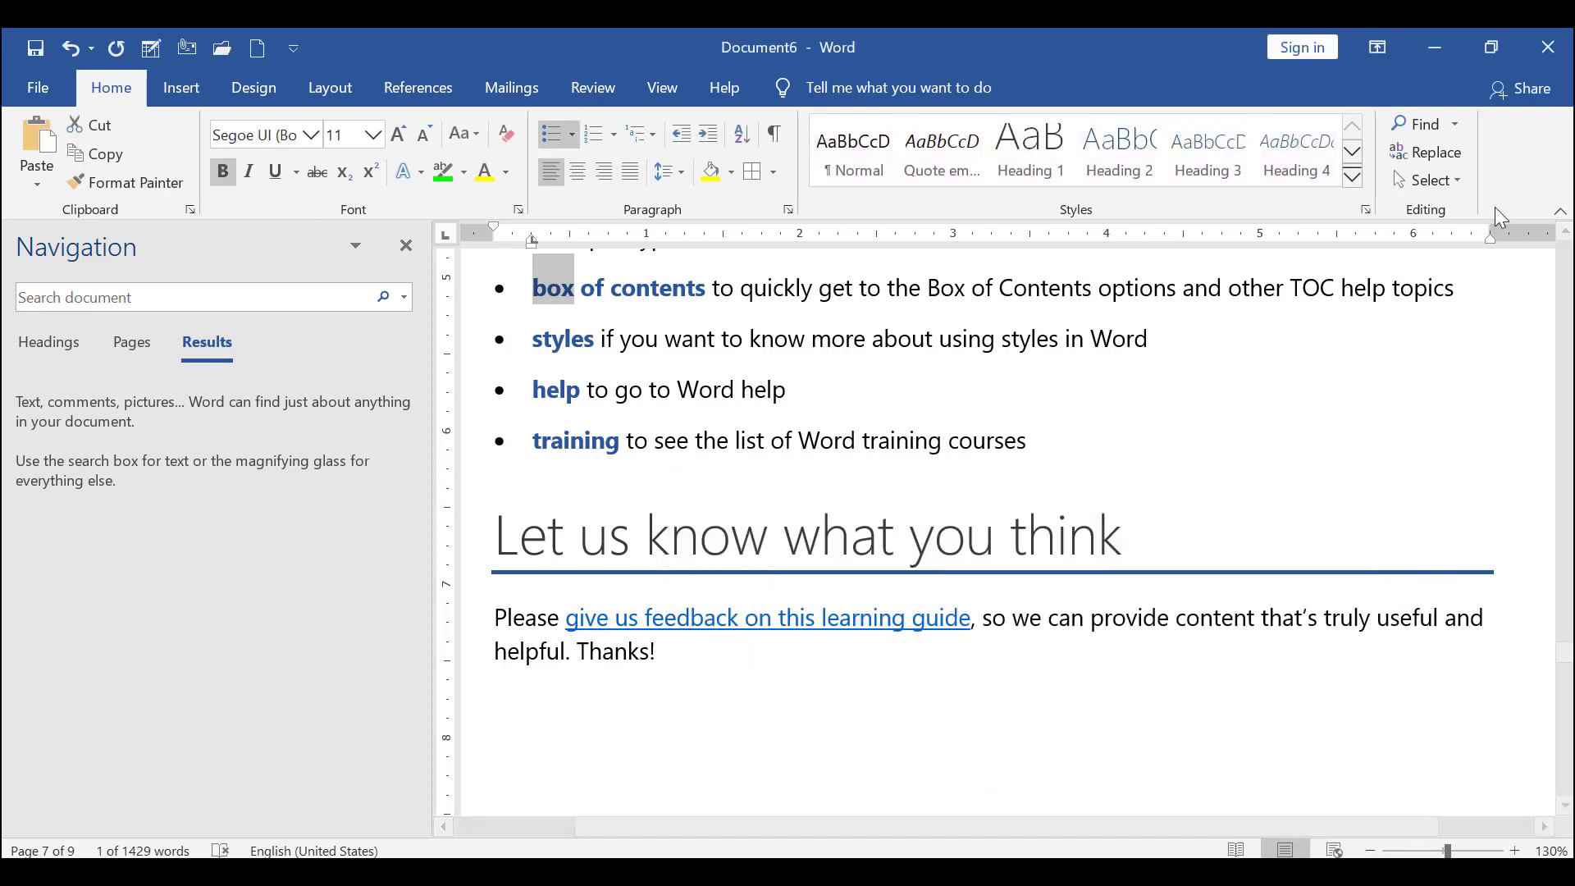
- Select the entire document, close the Navigation pane and review the selection up to the title
click(1458, 182)
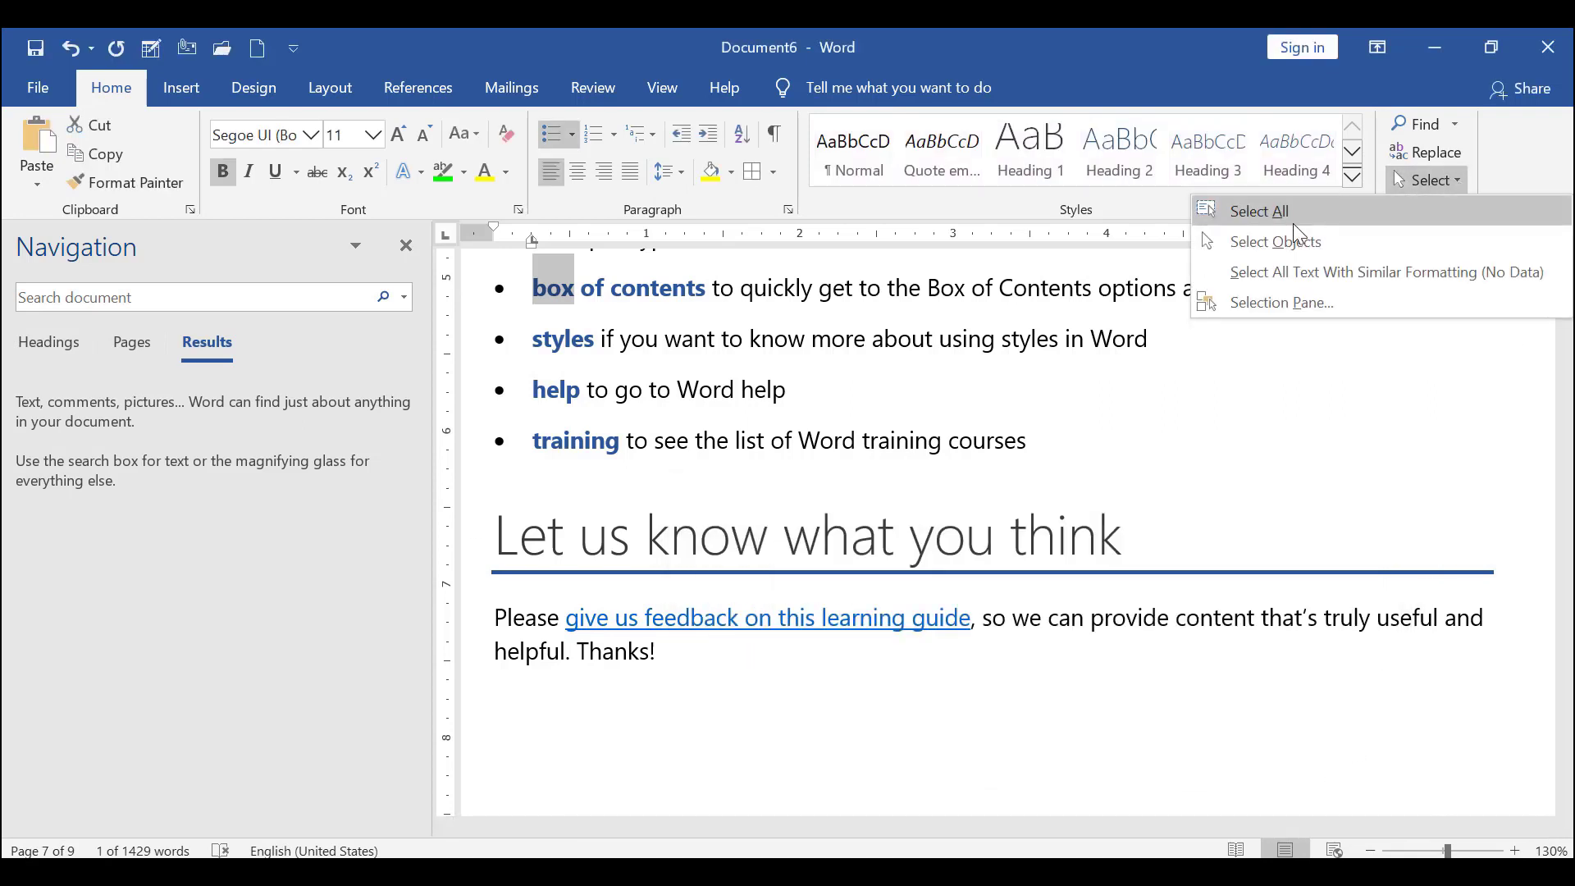
click(1258, 210)
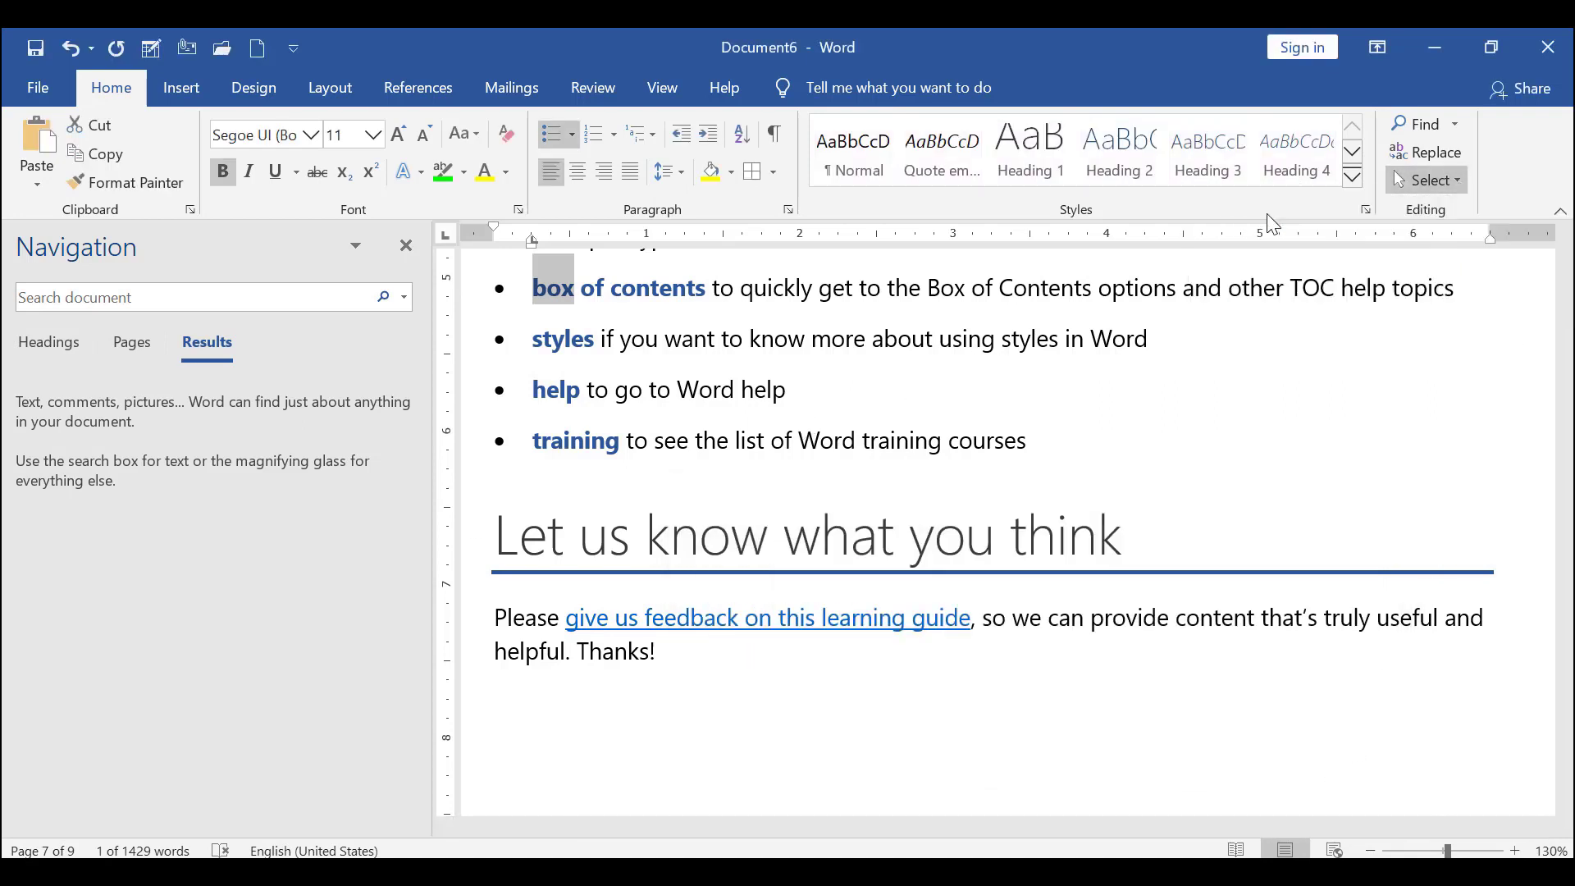
click(406, 245)
scroll(722, 456, up, 15)
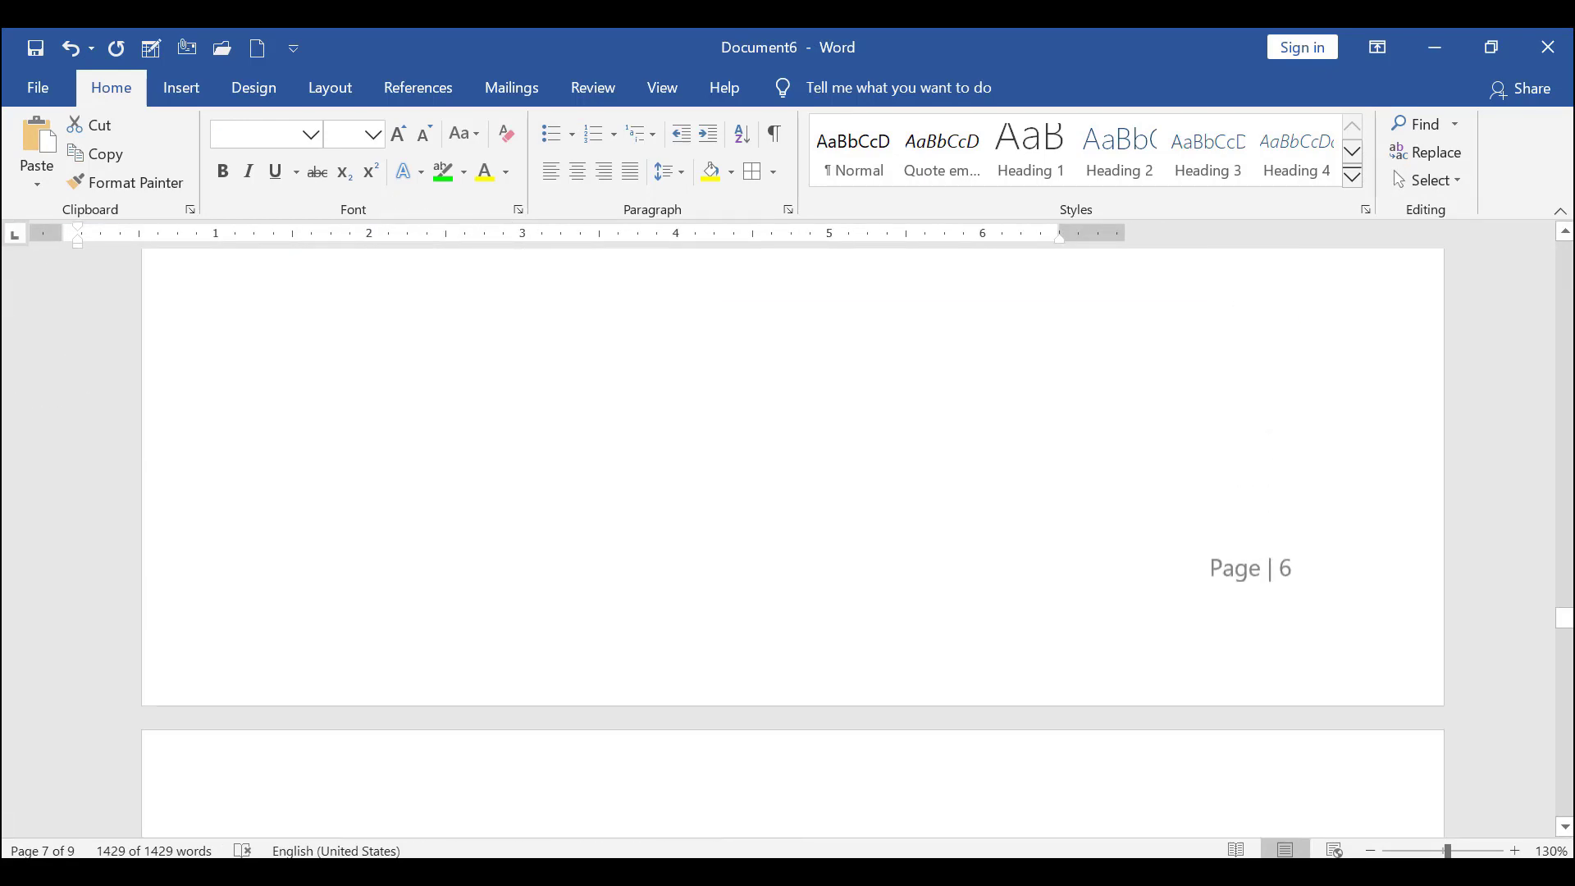
drag(1564, 619, 1558, 267)
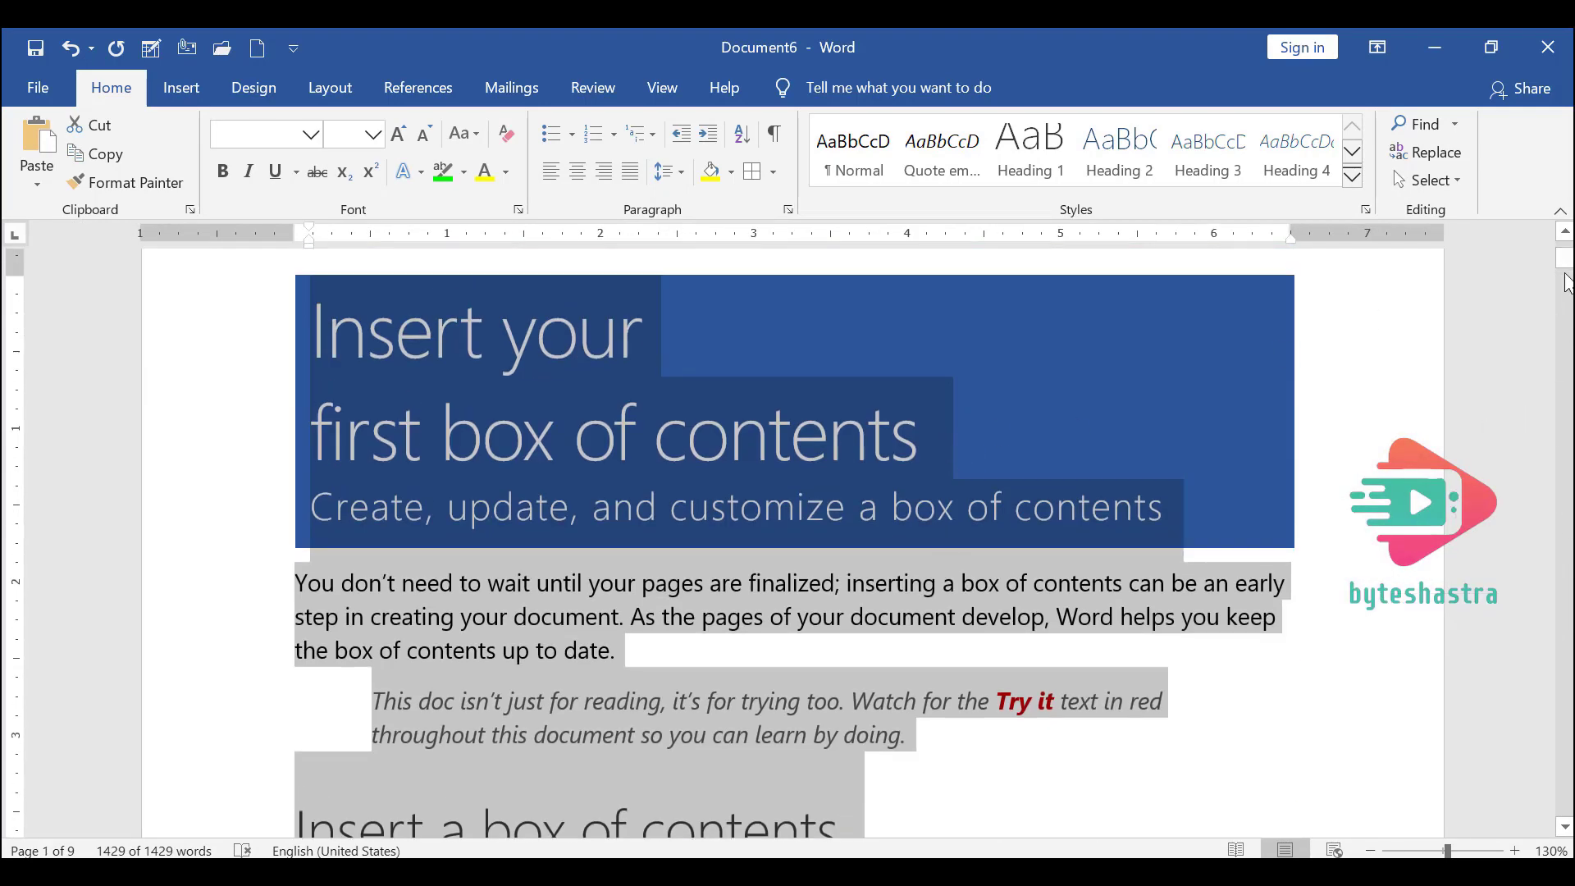
drag(1564, 283, 1563, 240)
- Try selecting objects with a selection box around the "Insert a box of contents" heading and the text below it
click(1431, 180)
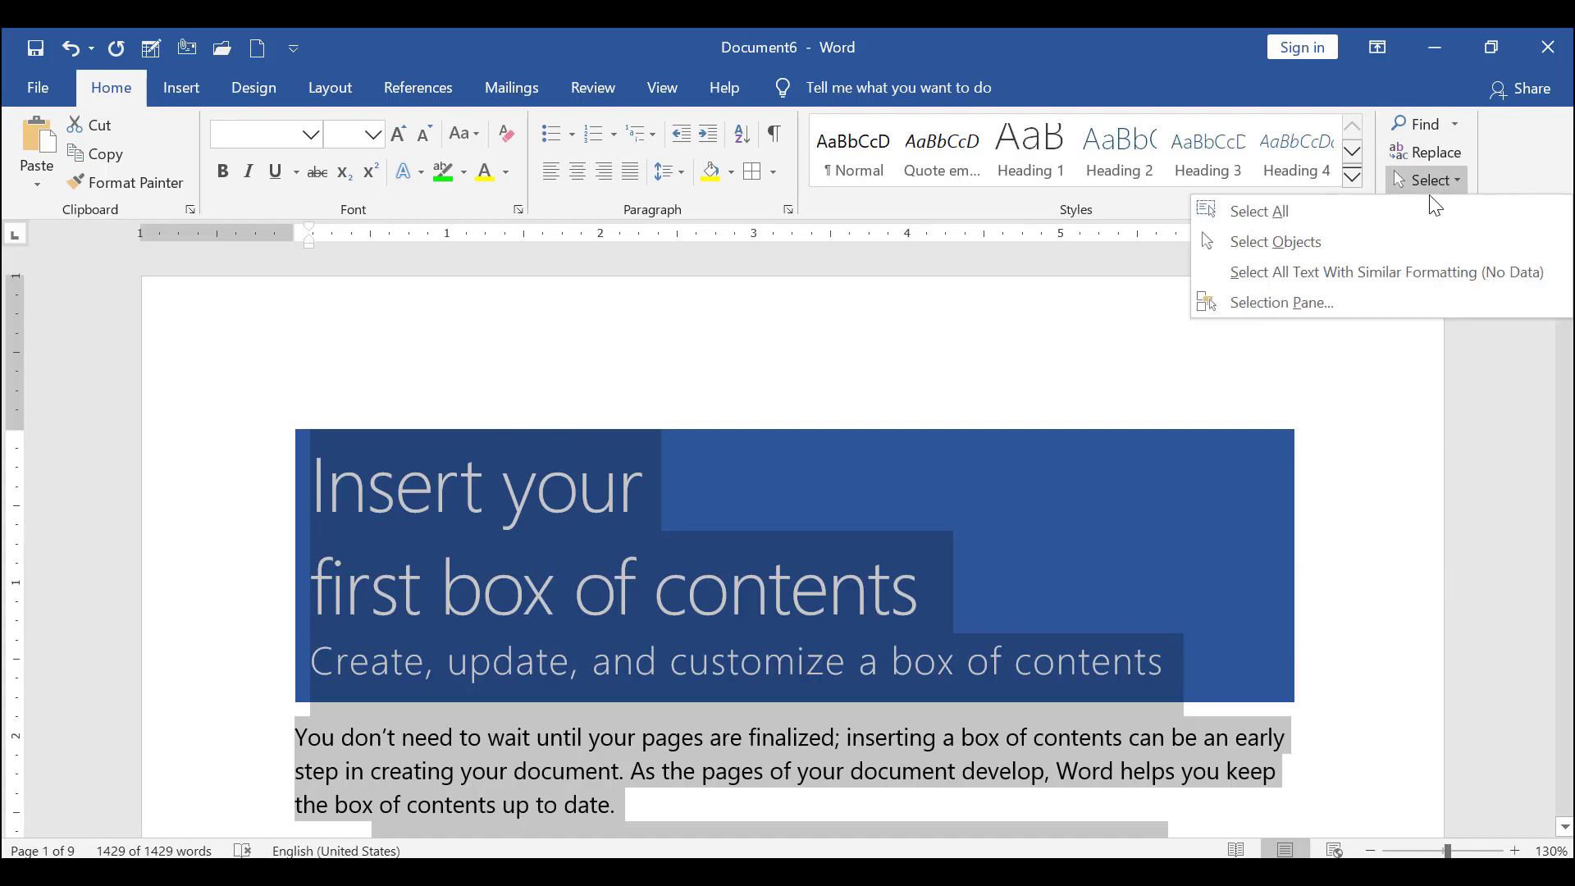
click(1330, 241)
scroll(545, 677, down, 6)
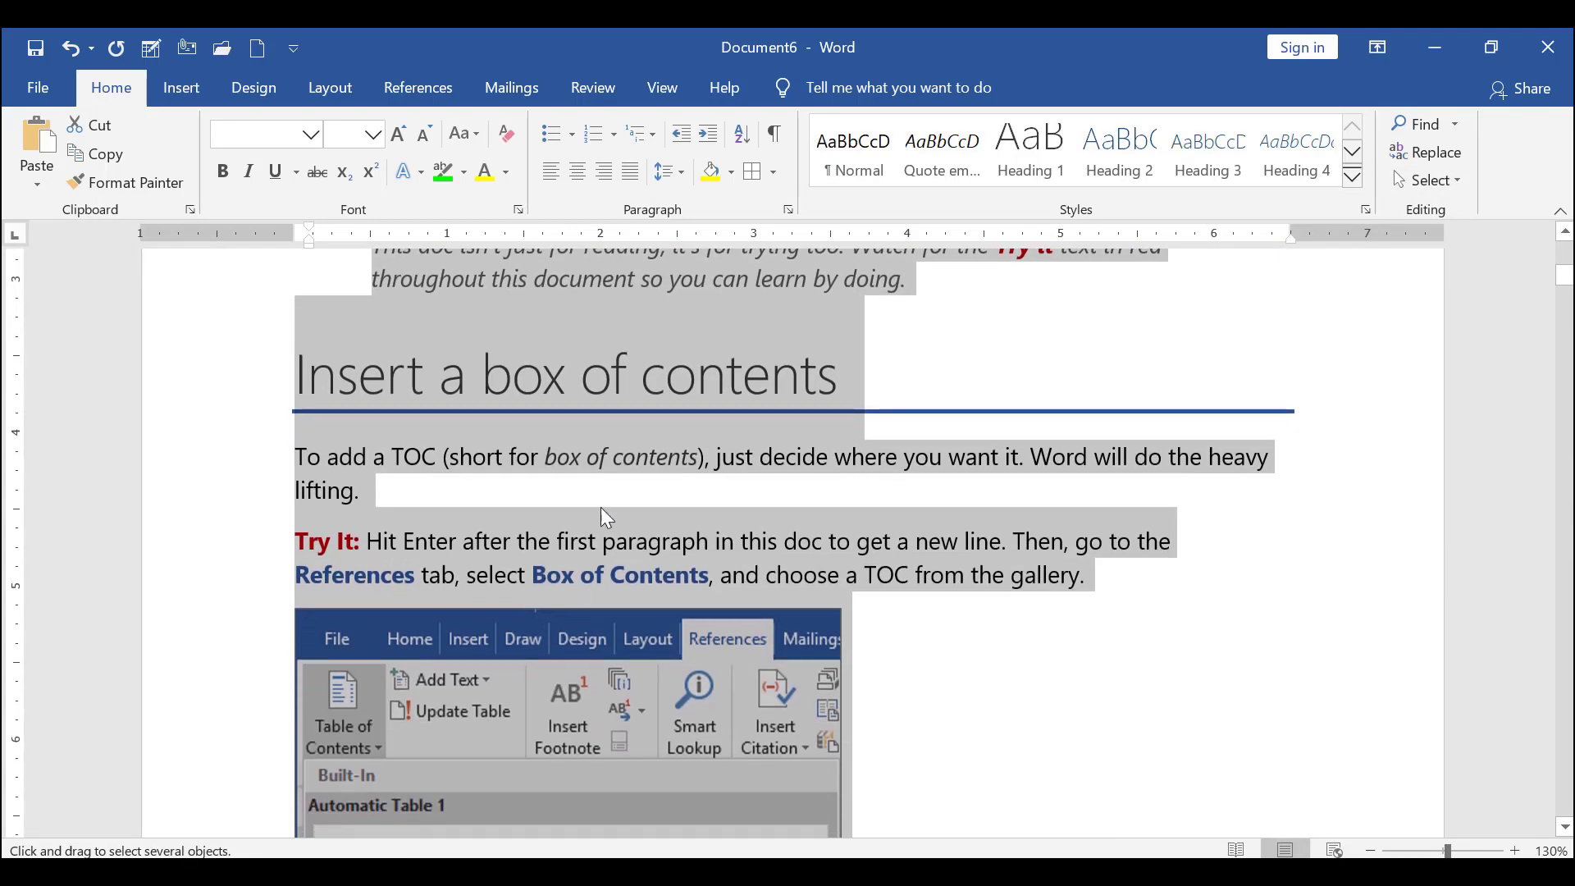
drag(281, 345, 1342, 599)
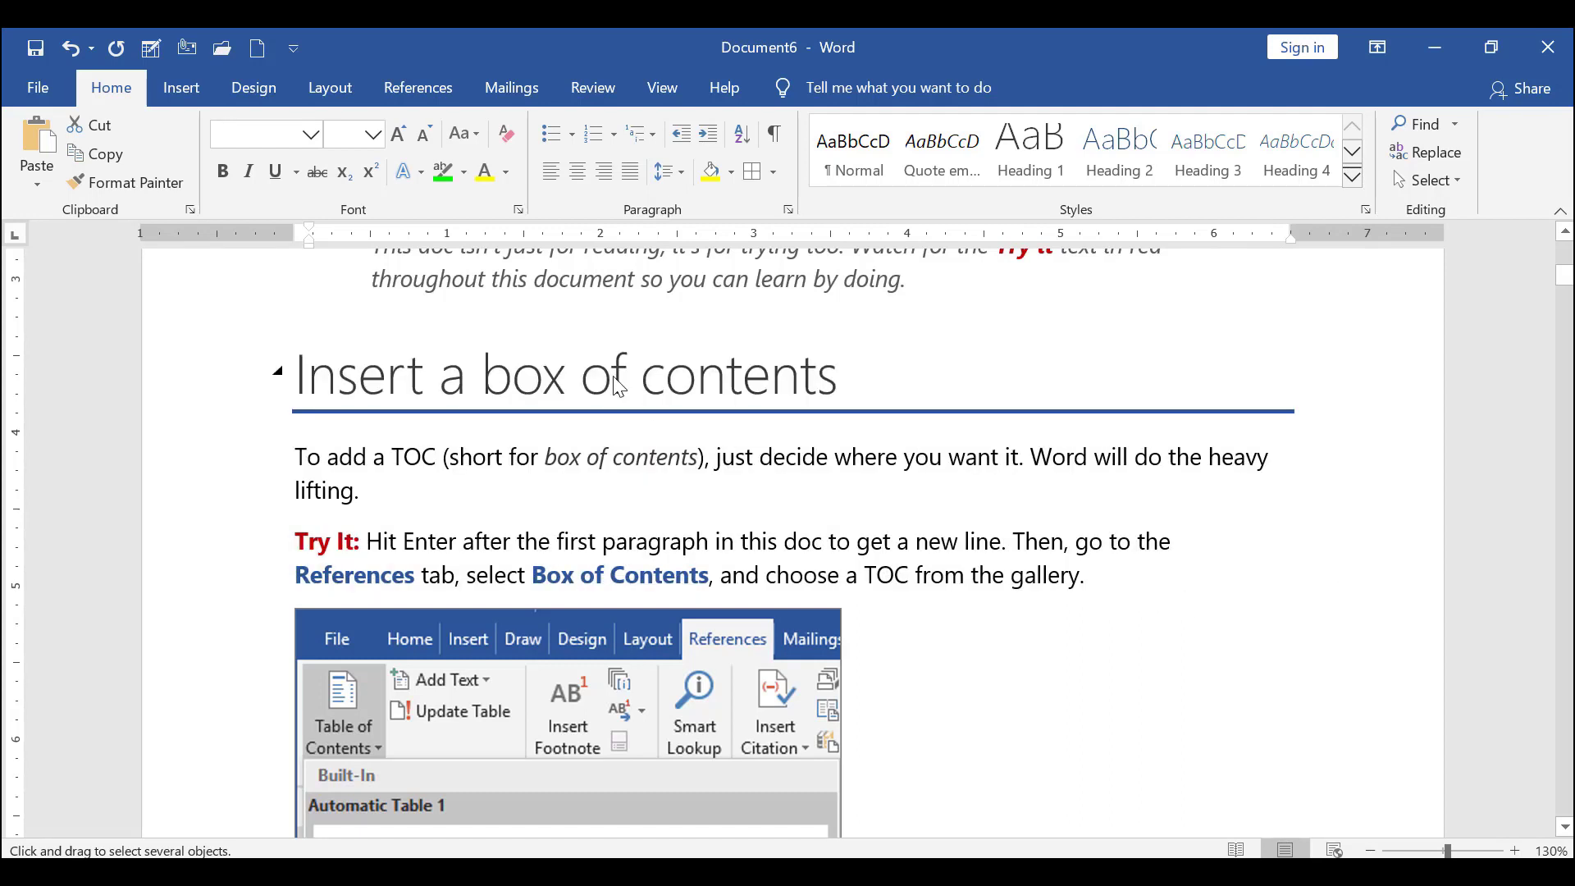
drag(291, 351, 1367, 587)
- Select all text whose formatting is similar to the Normal body paragraphs
click(1427, 180)
click(1419, 278)
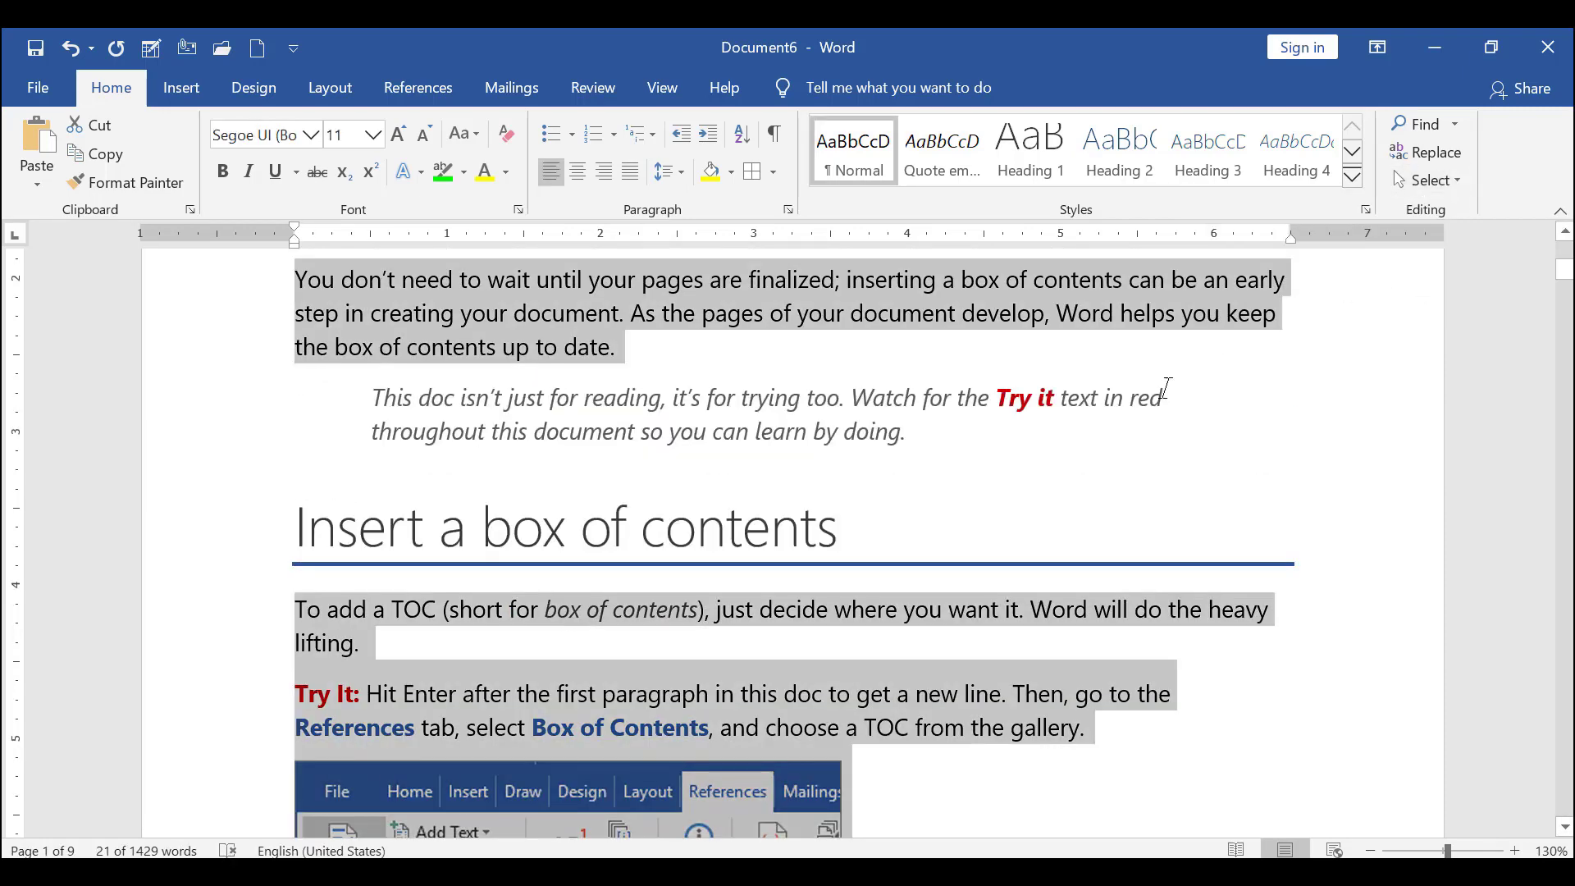